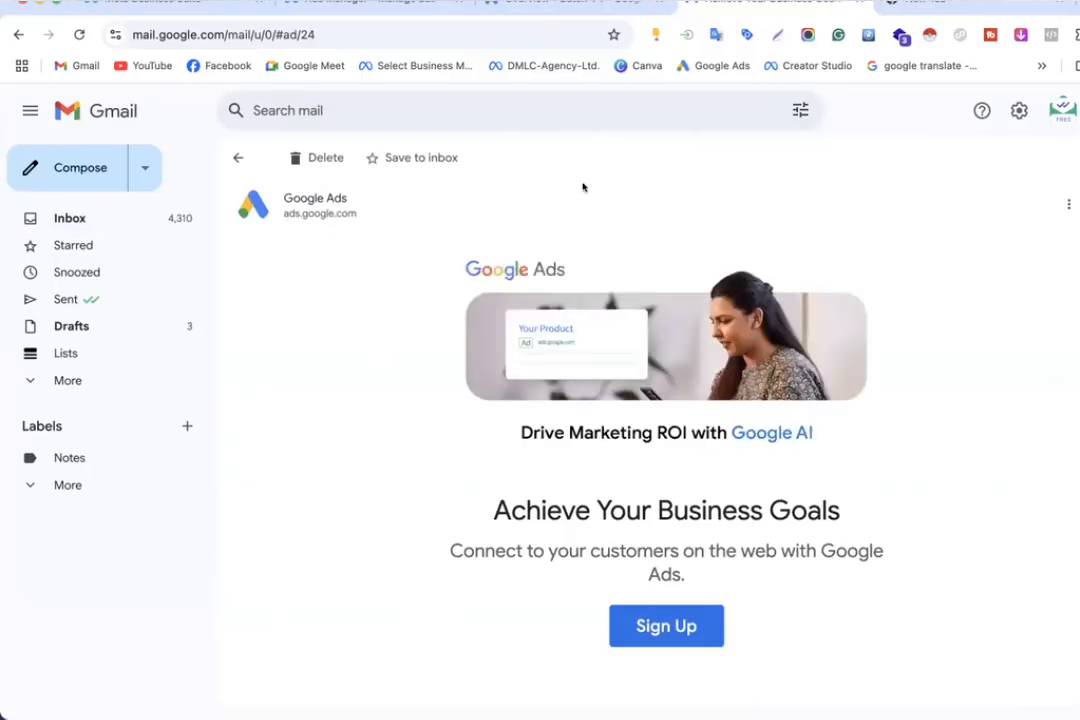
Step: Switch to Google Ads and start a new campaign with the Sales objective
left_click(533, 8)
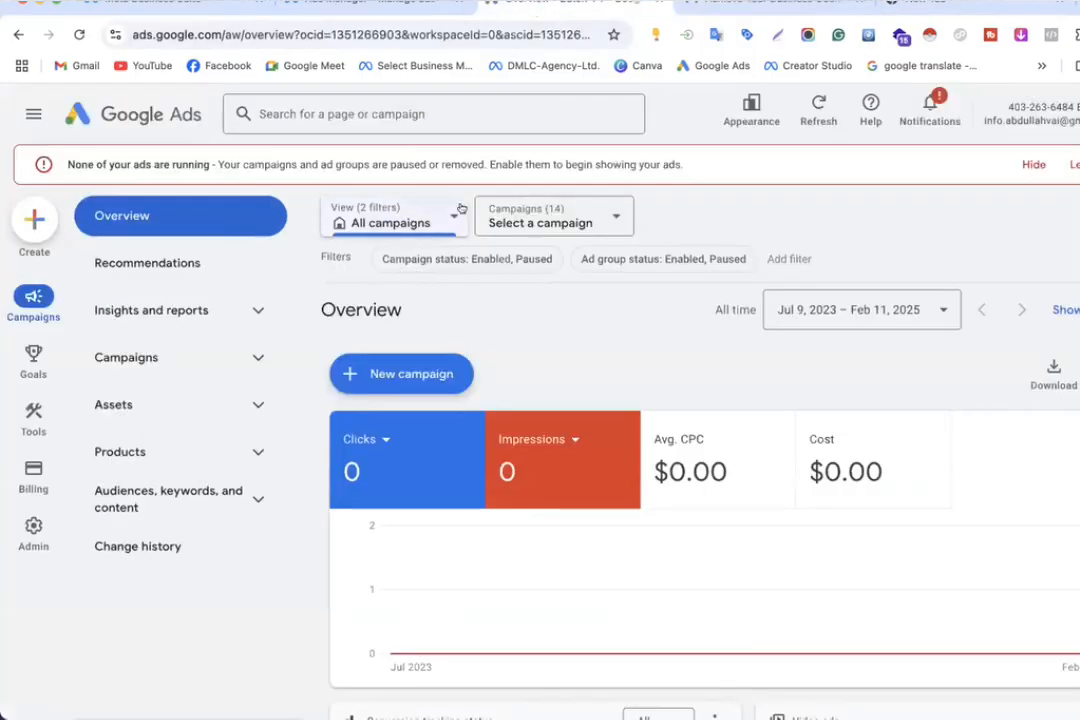
left_click(361, 376)
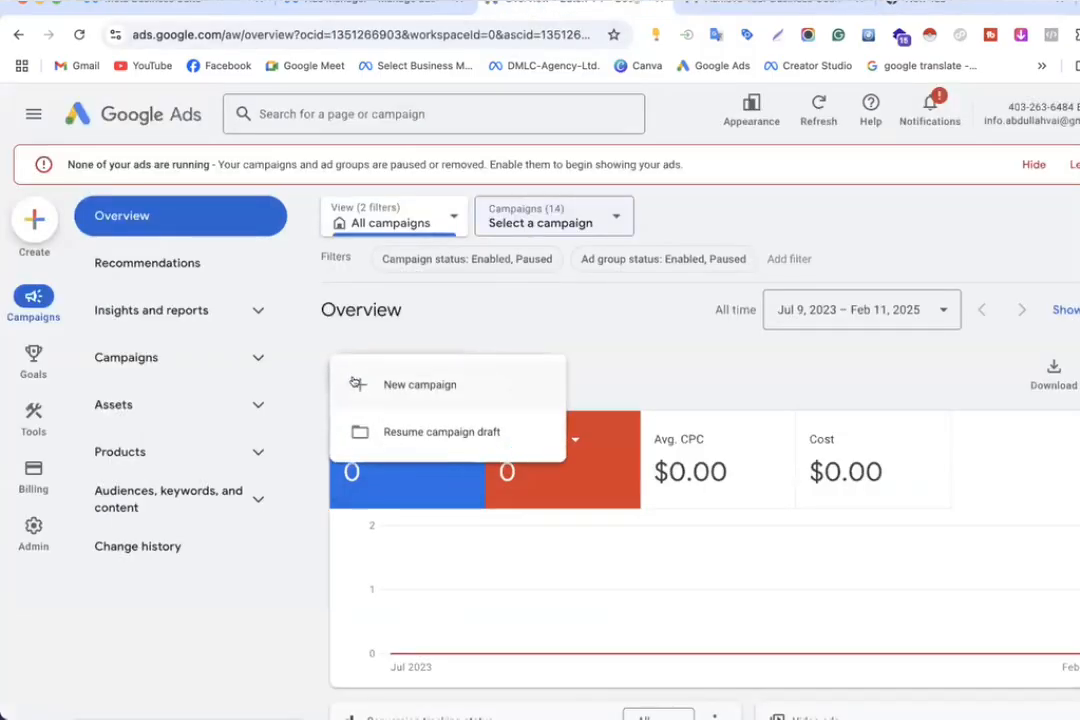
left_click(355, 383)
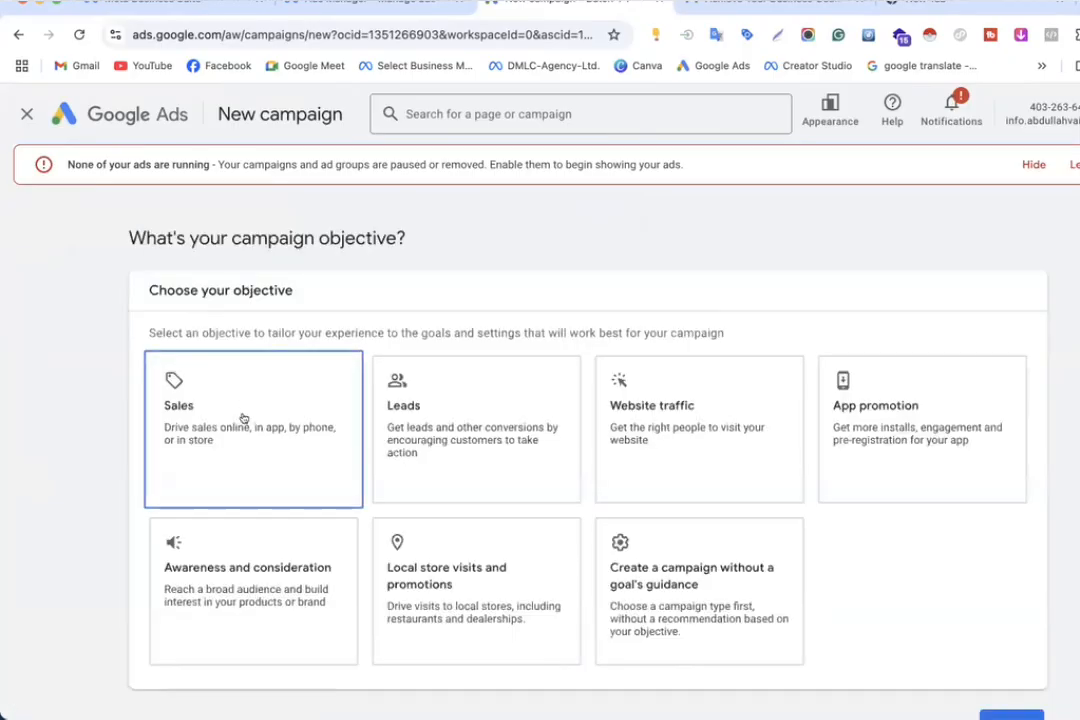
left_click(243, 418)
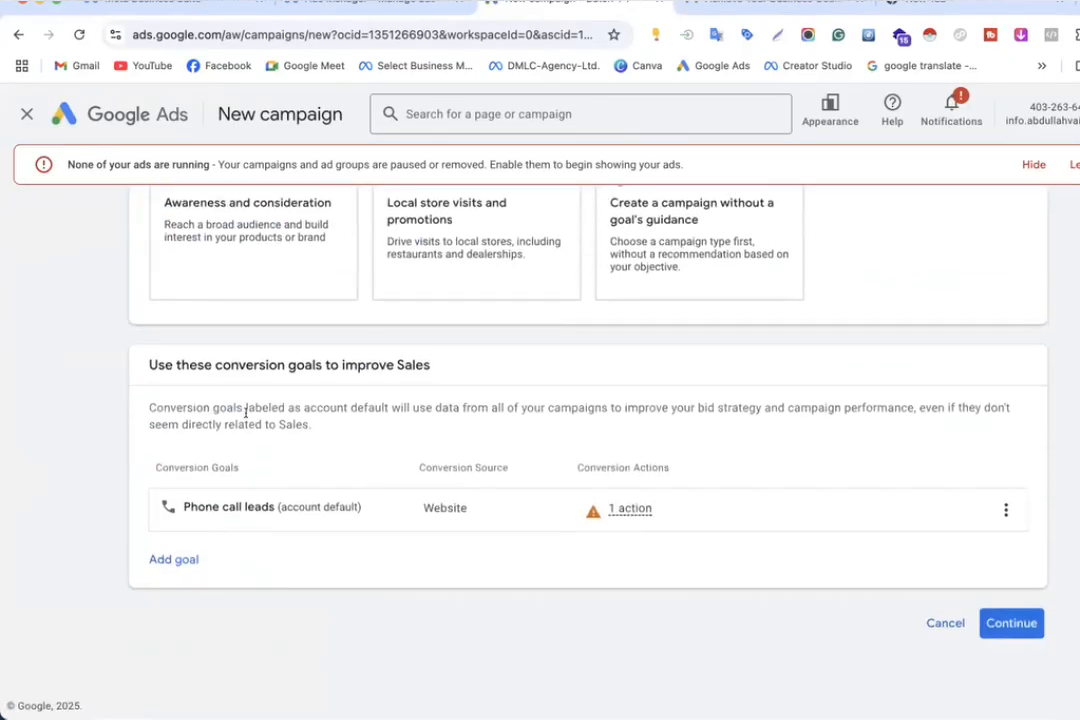
Step: Add Purchases as a conversion goal for the campaign and remove the Phone call leads goal
left_click(183, 560)
left_click(202, 604)
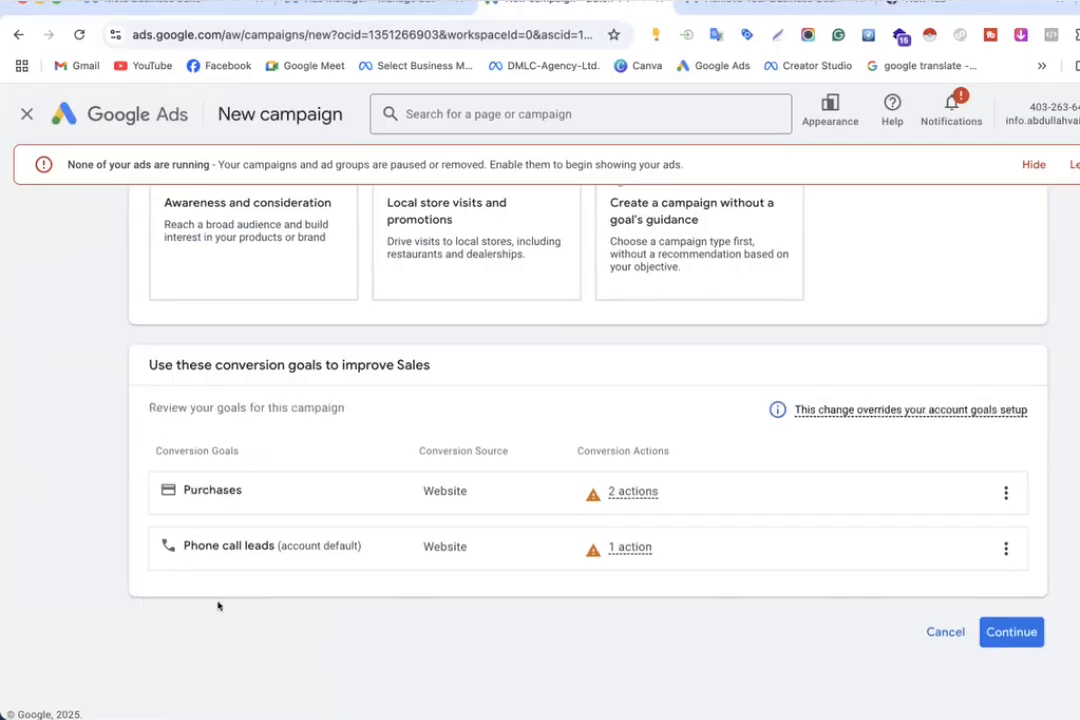
left_click(1005, 547)
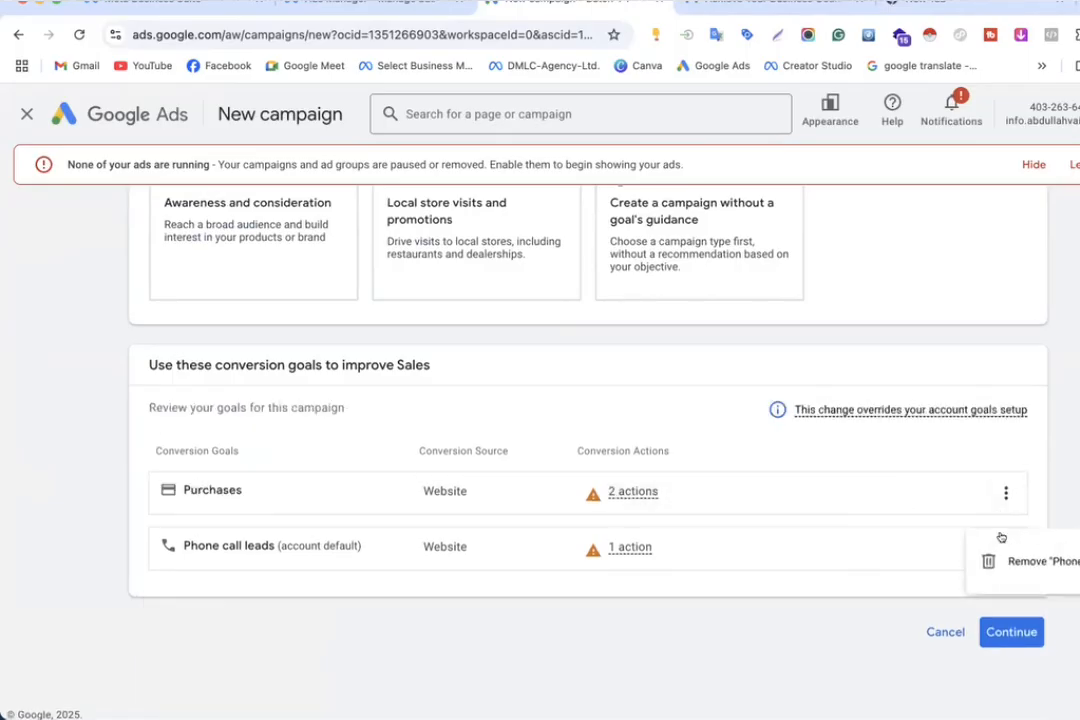
left_click(985, 568)
left_click(760, 453)
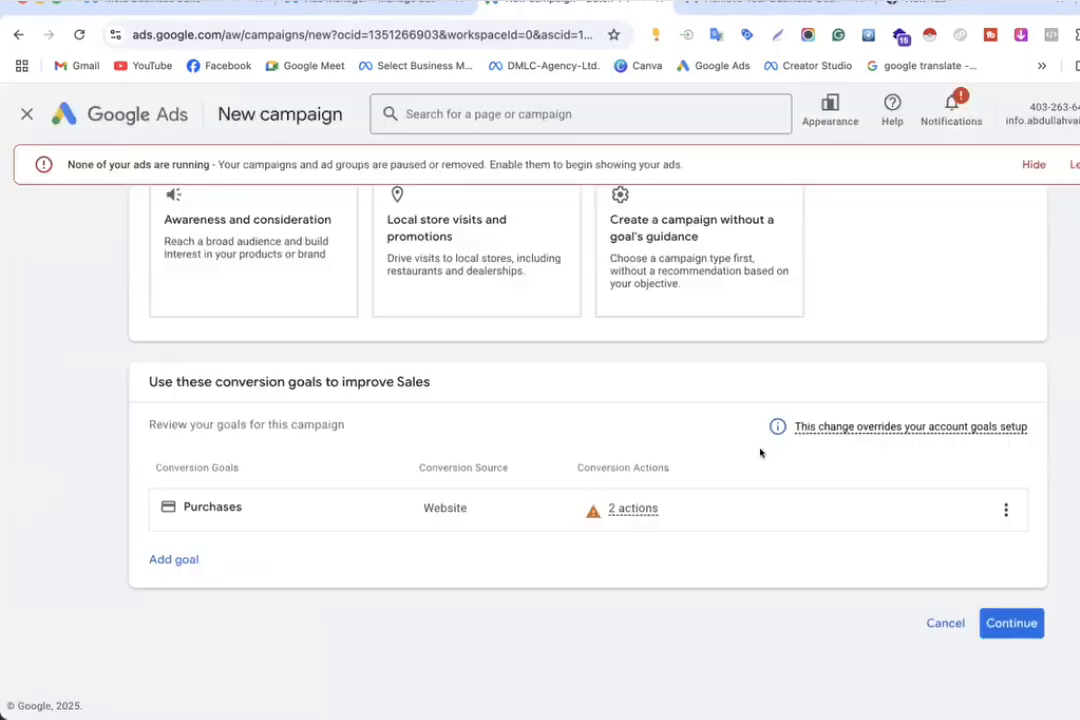
Step: Choose Demand Gen as the campaign type and continue to the campaign settings
scroll(762, 513, "down", 5)
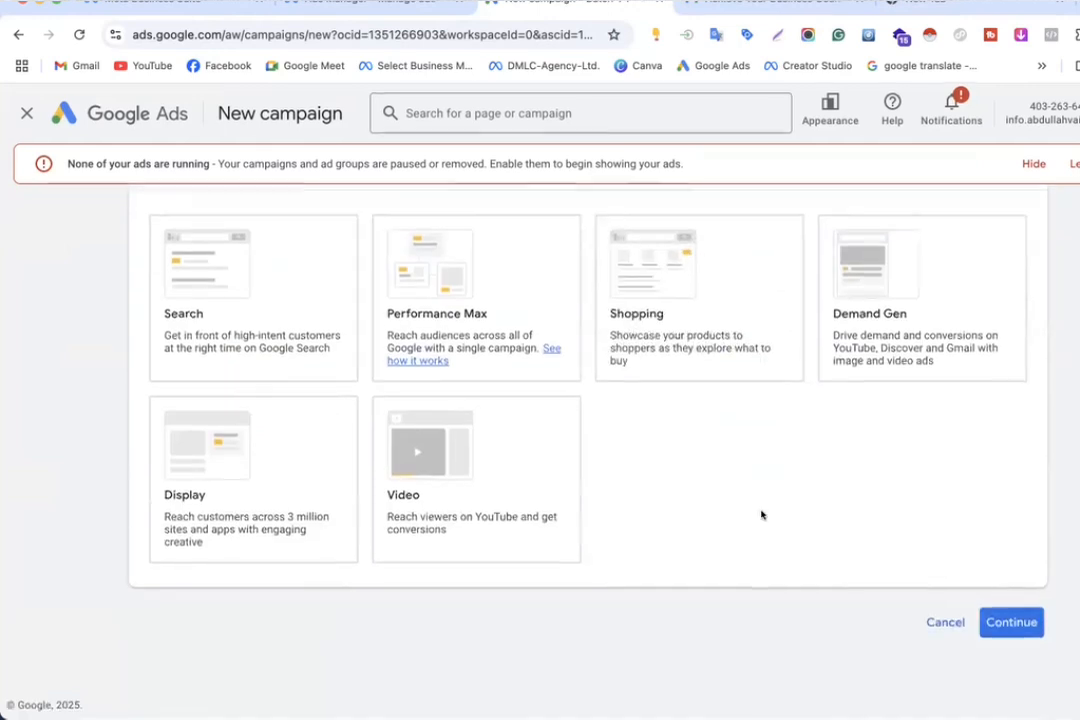
scroll(761, 514, "up", 1)
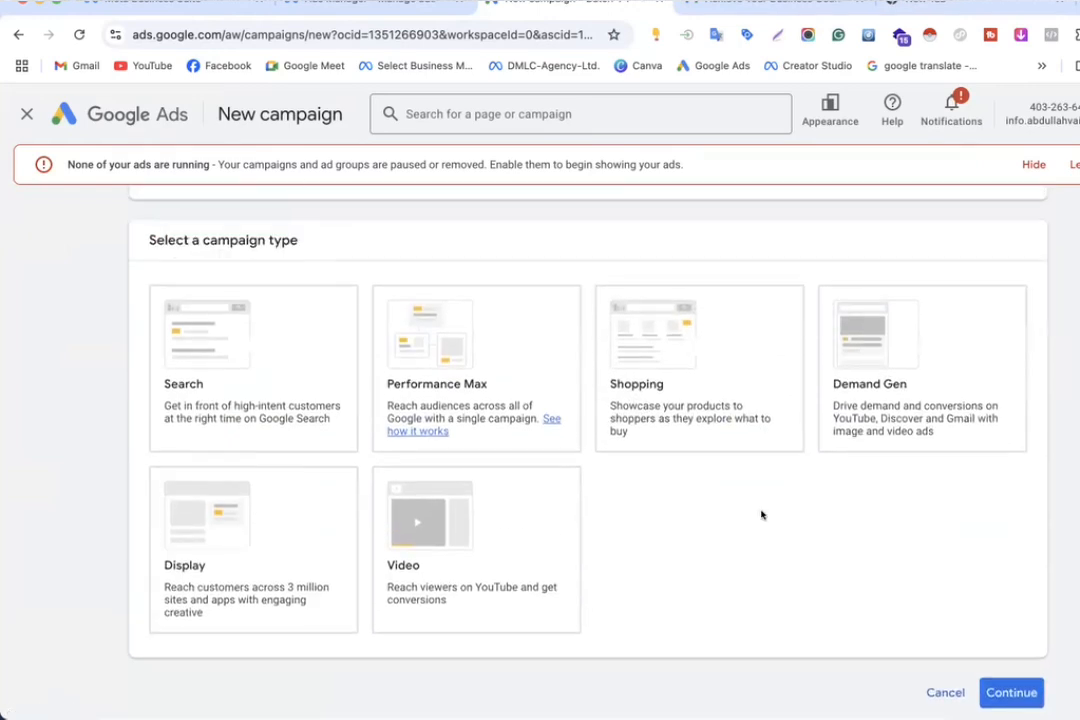
scroll(365, 450, "up", 3)
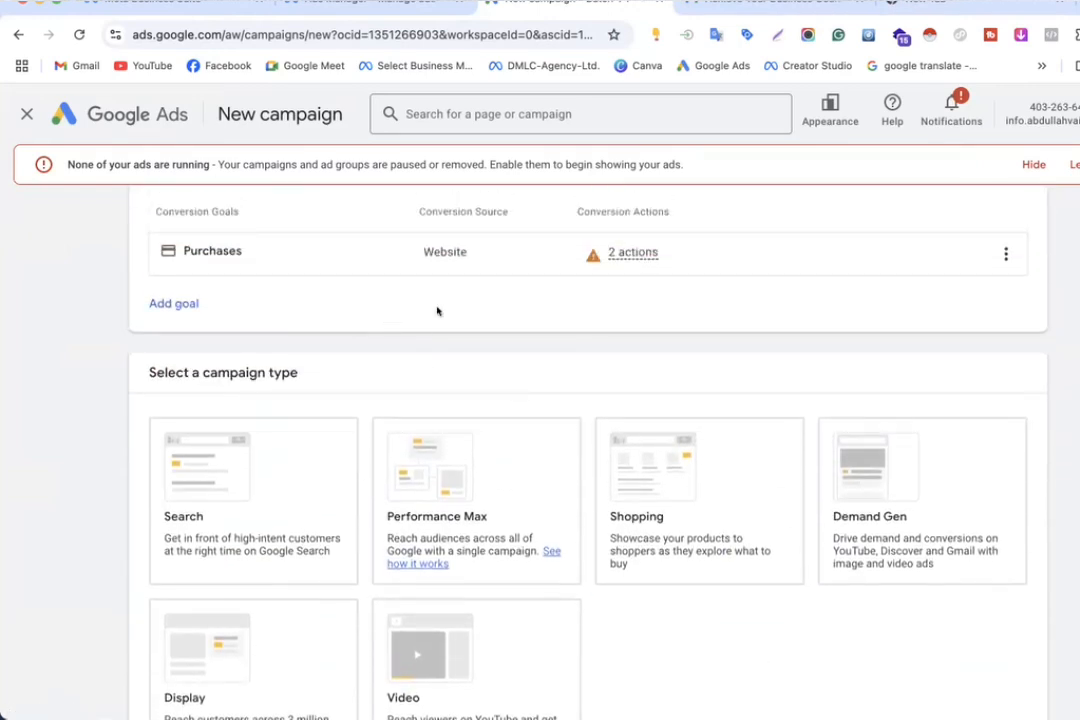
scroll(436, 308, "up", 5)
scroll(407, 348, "down", 5)
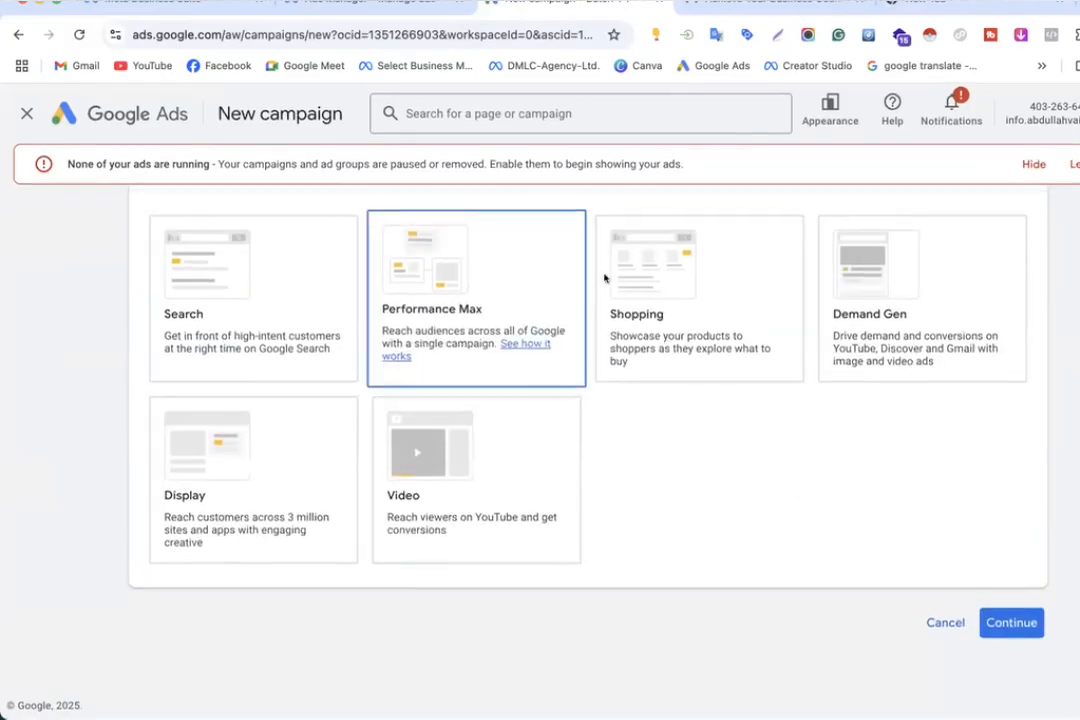
left_click(836, 301)
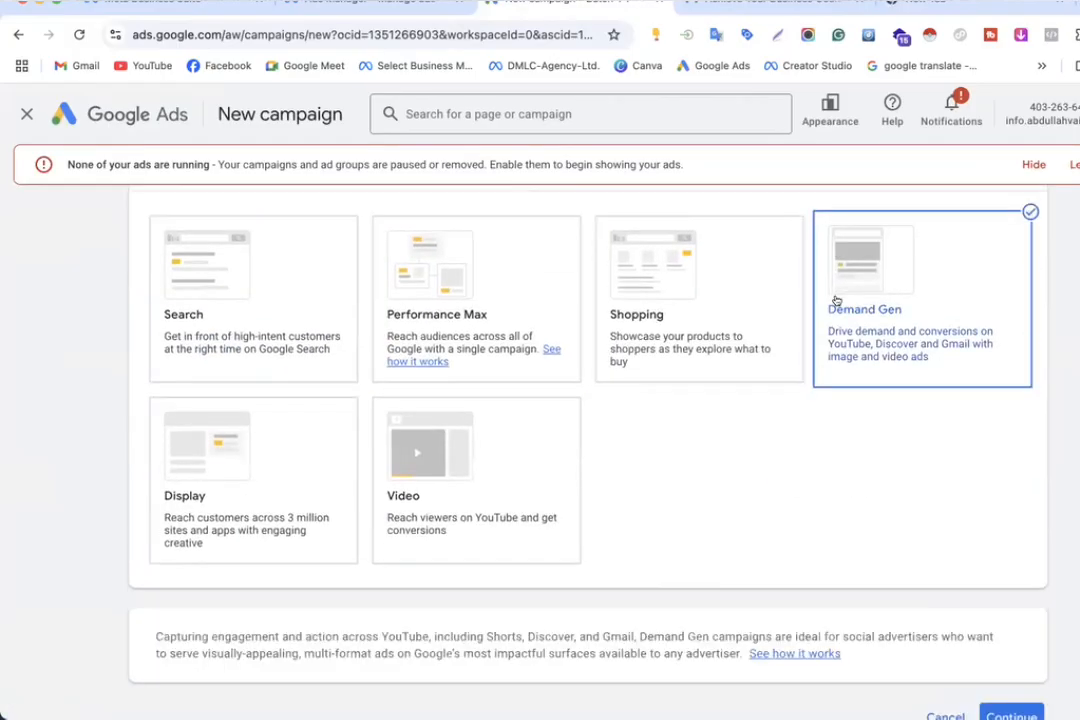
scroll(836, 300, "down", 2)
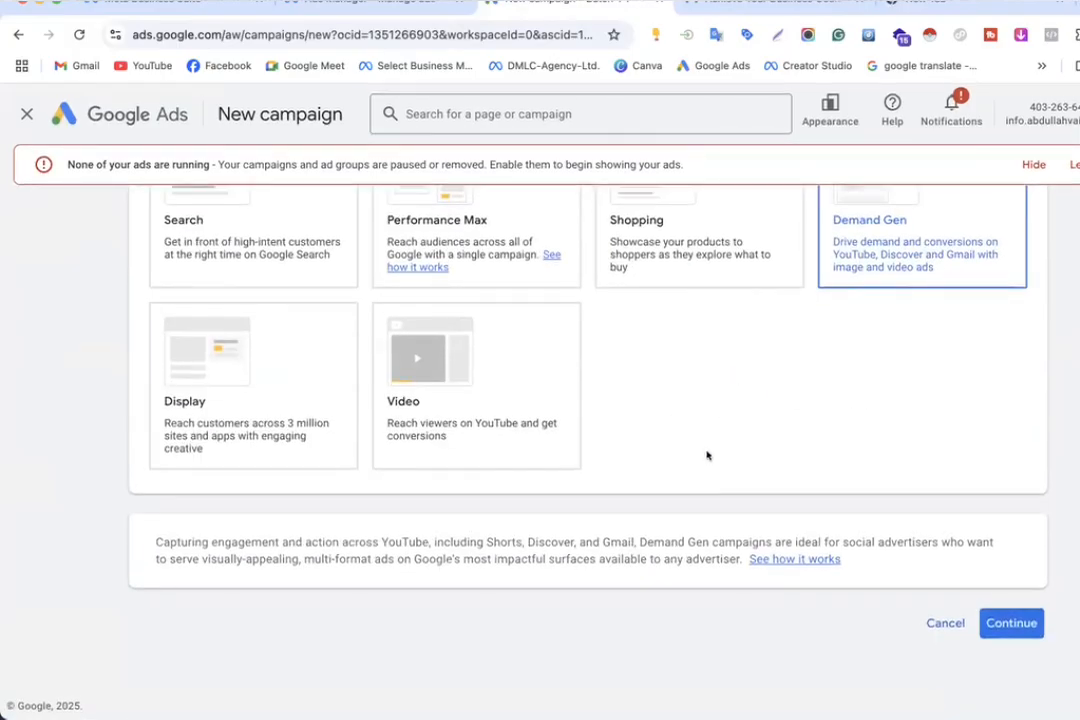
left_click(1012, 623)
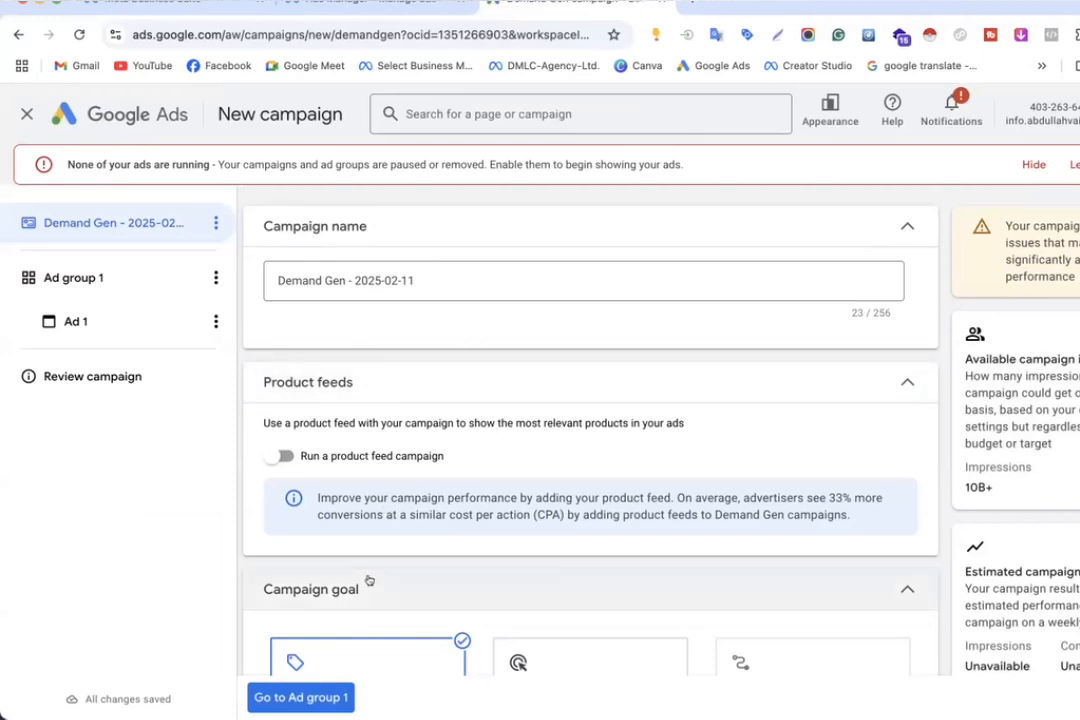
Step: Rename the campaign to "Demand Gen -Ads", replacing the date at the end of the default name
scroll(368, 580, "down", 2)
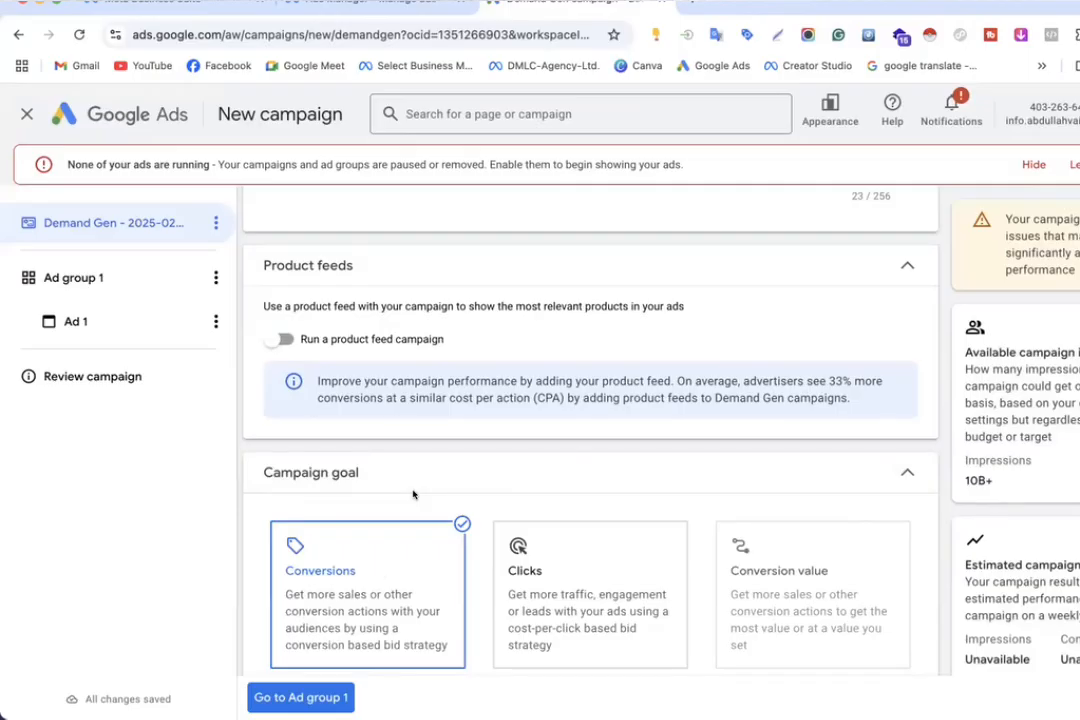
scroll(413, 494, "up", 2)
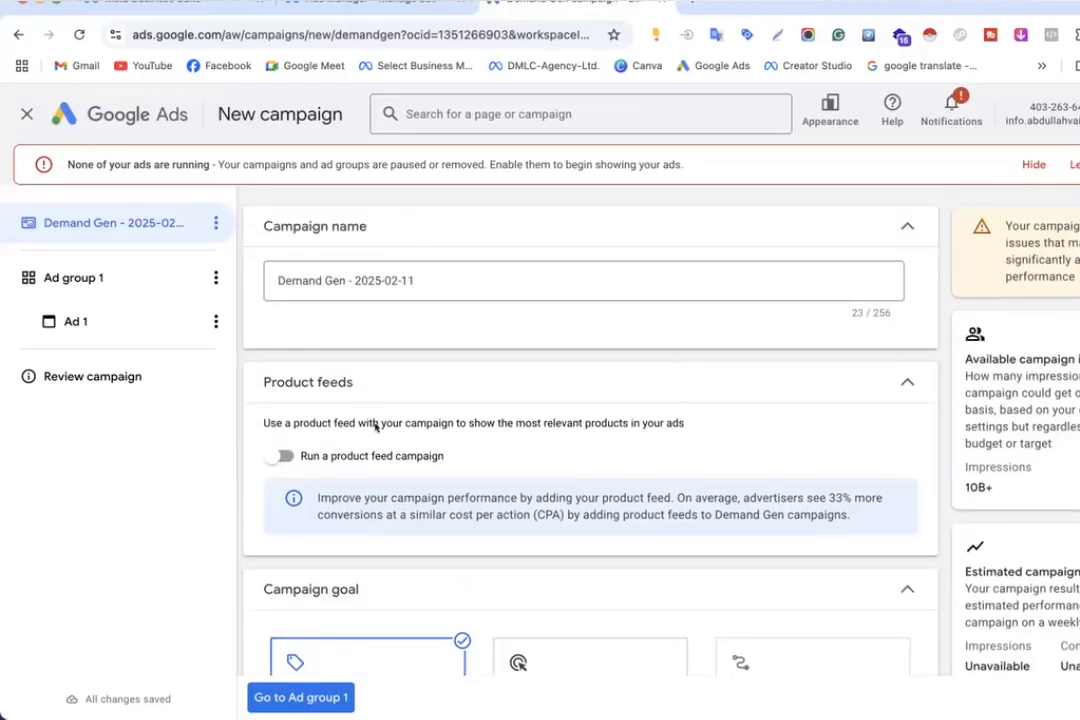
left_click(347, 280)
left_click_drag(347, 280, 469, 283)
type("Ads")
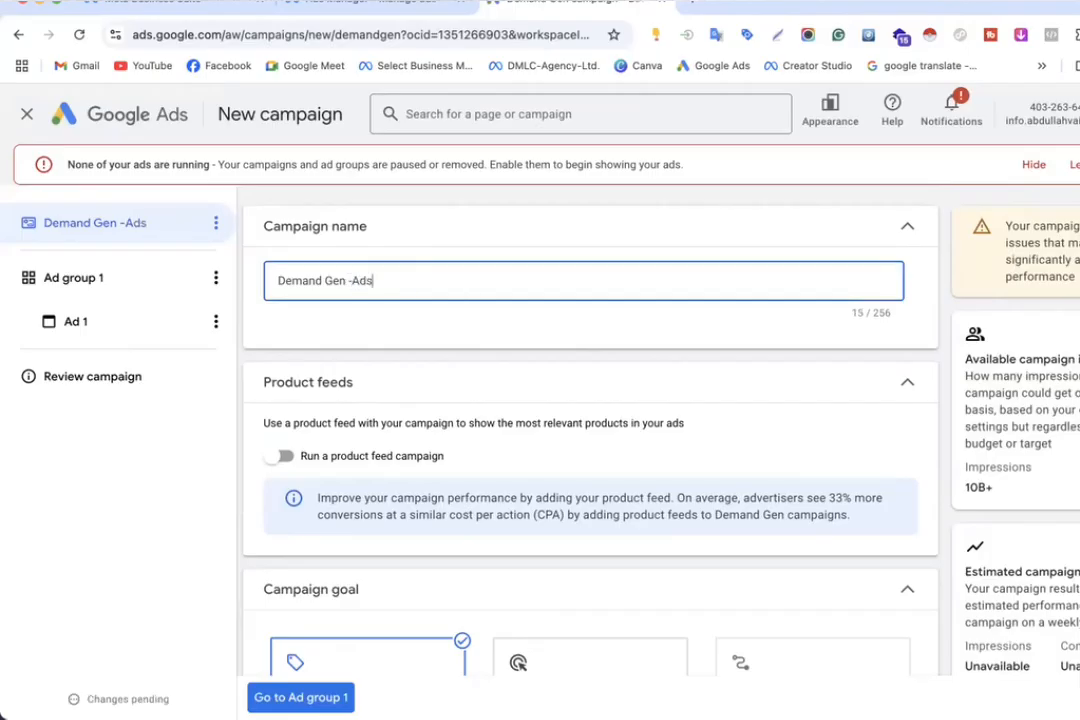
Step: Enable the product feed campaign and select the DM Batch74 Merchant Center account
scroll(317, 310, "down", 3)
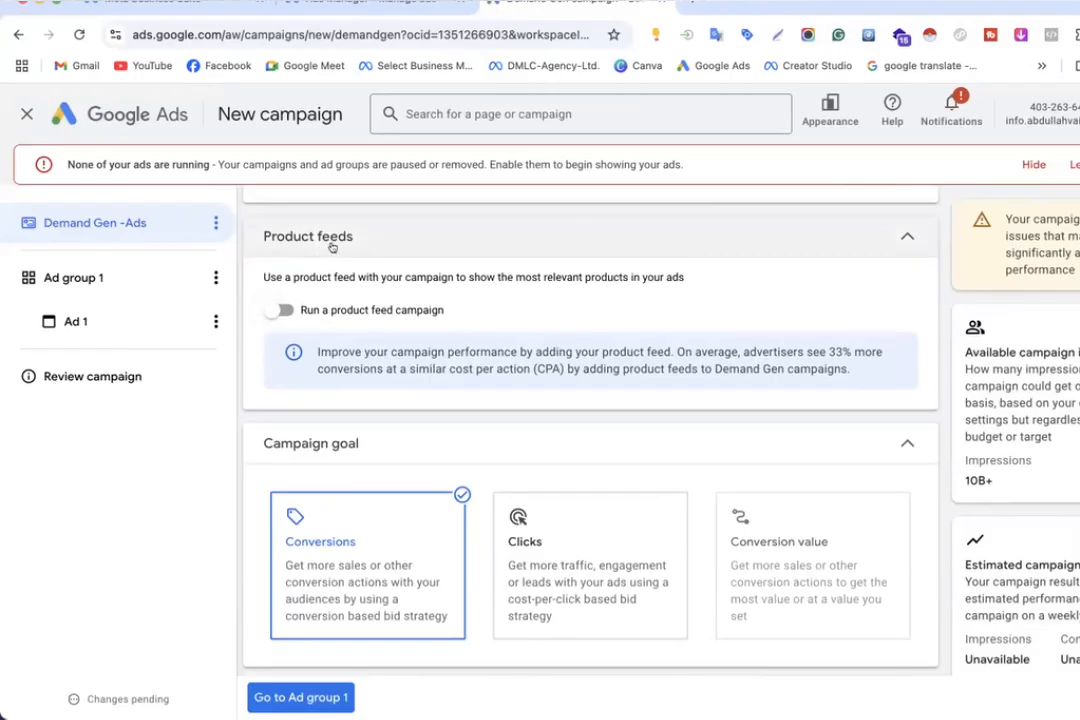
left_click(284, 310)
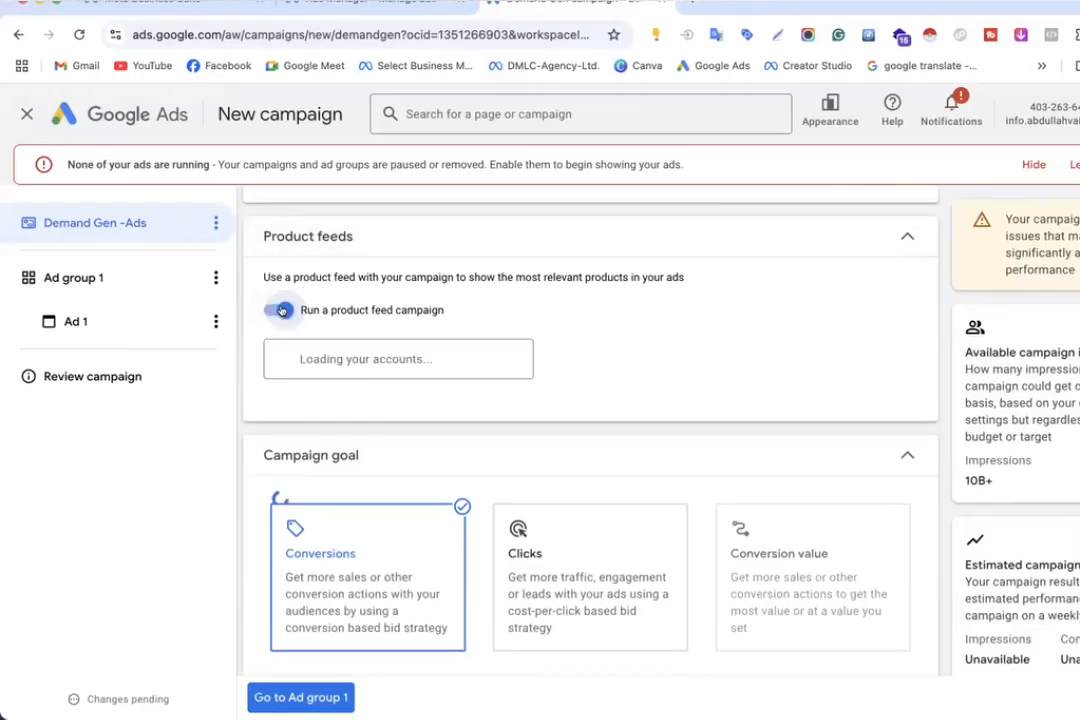
left_click(318, 358)
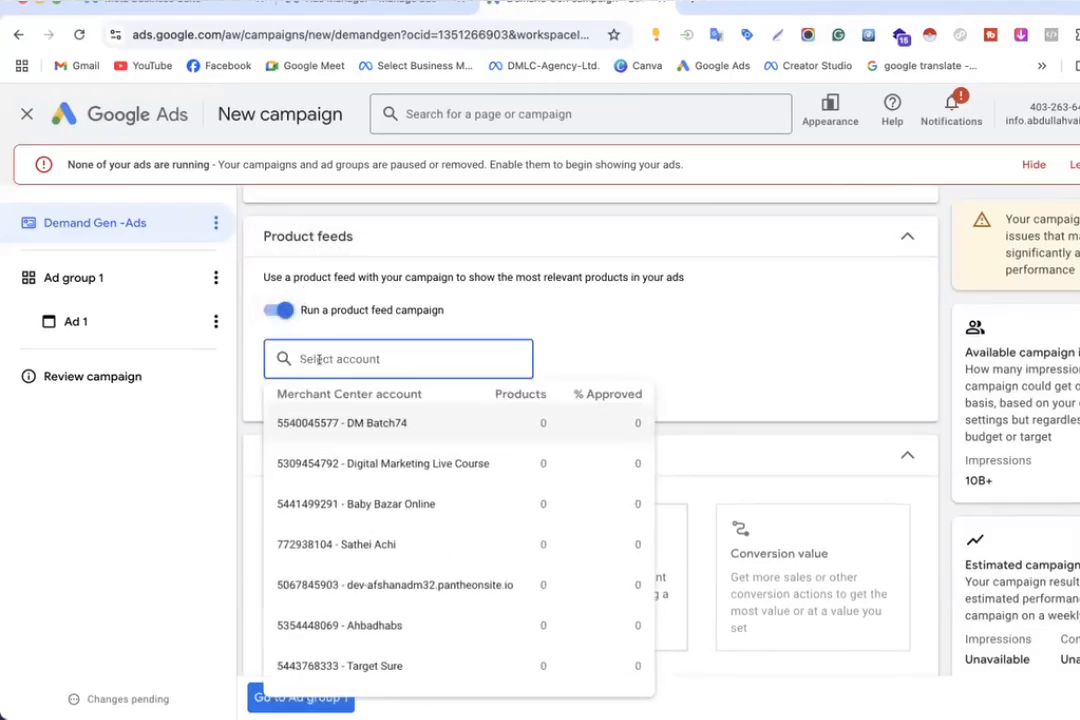
left_click(340, 421)
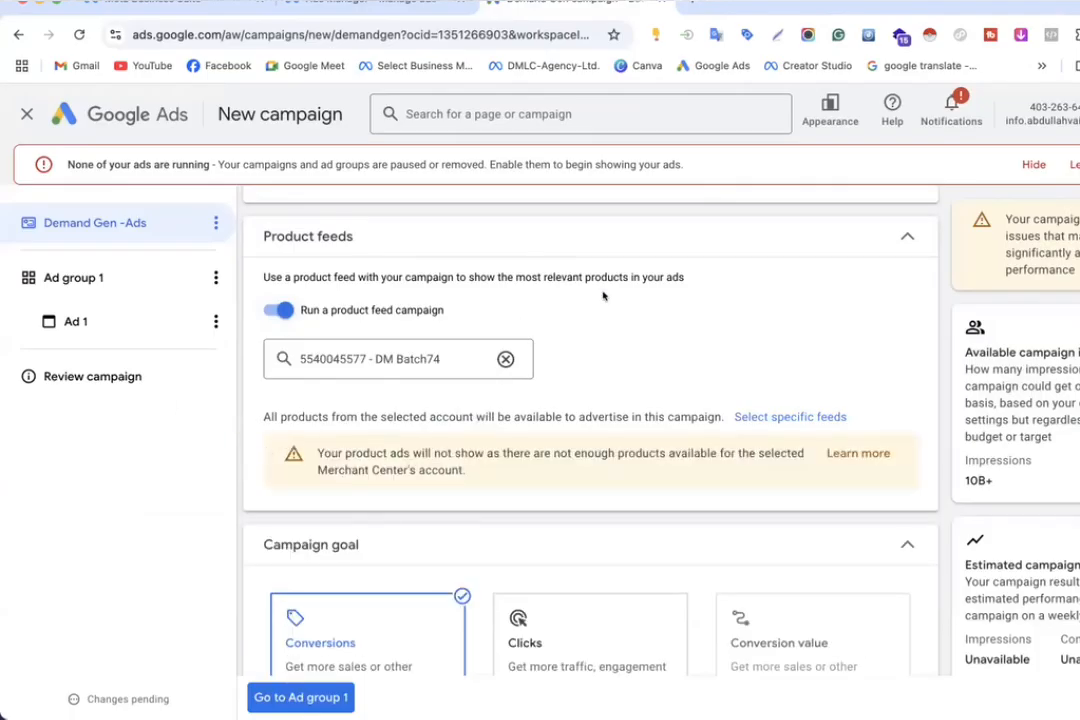
left_click(788, 417)
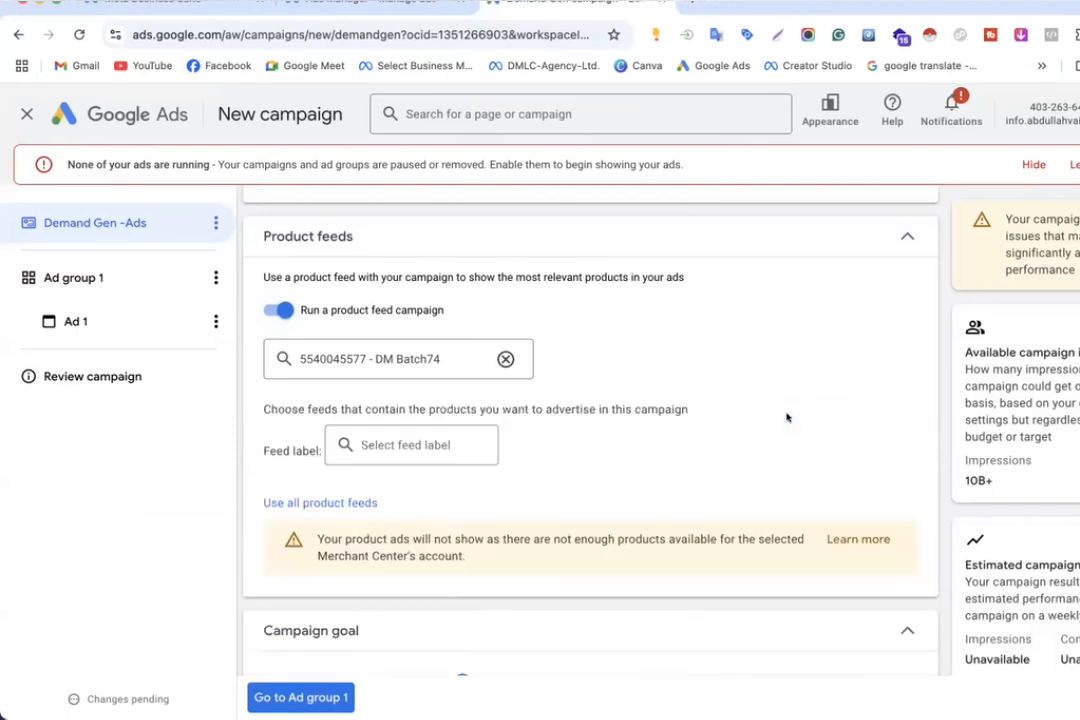
left_click(399, 453)
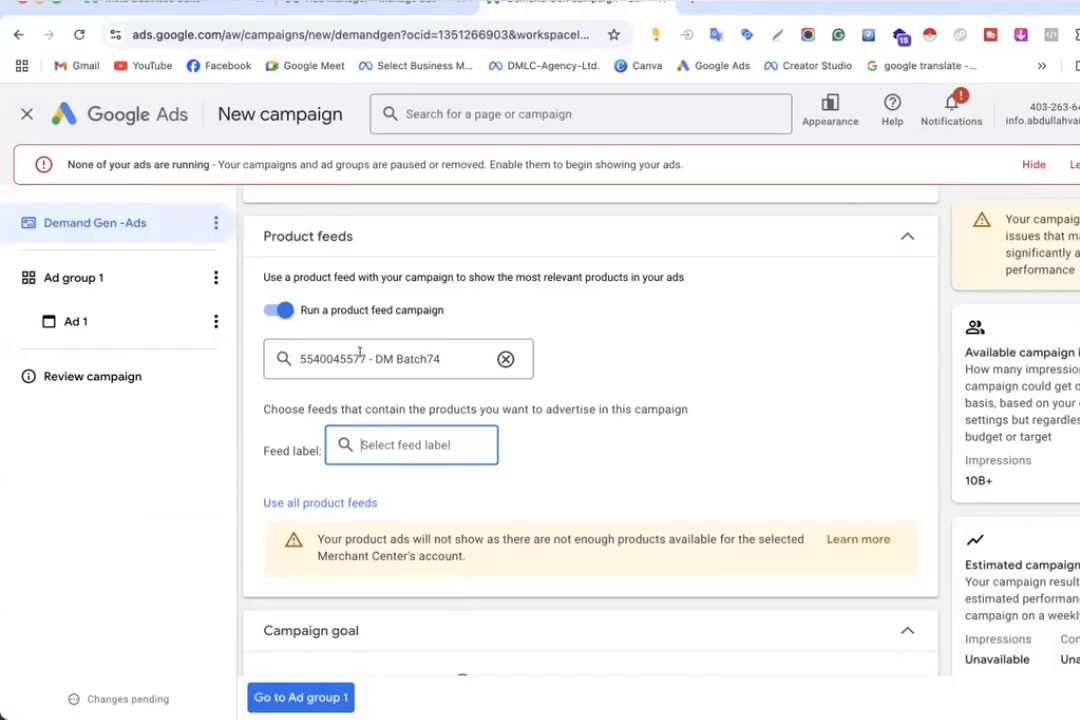
left_click(325, 502)
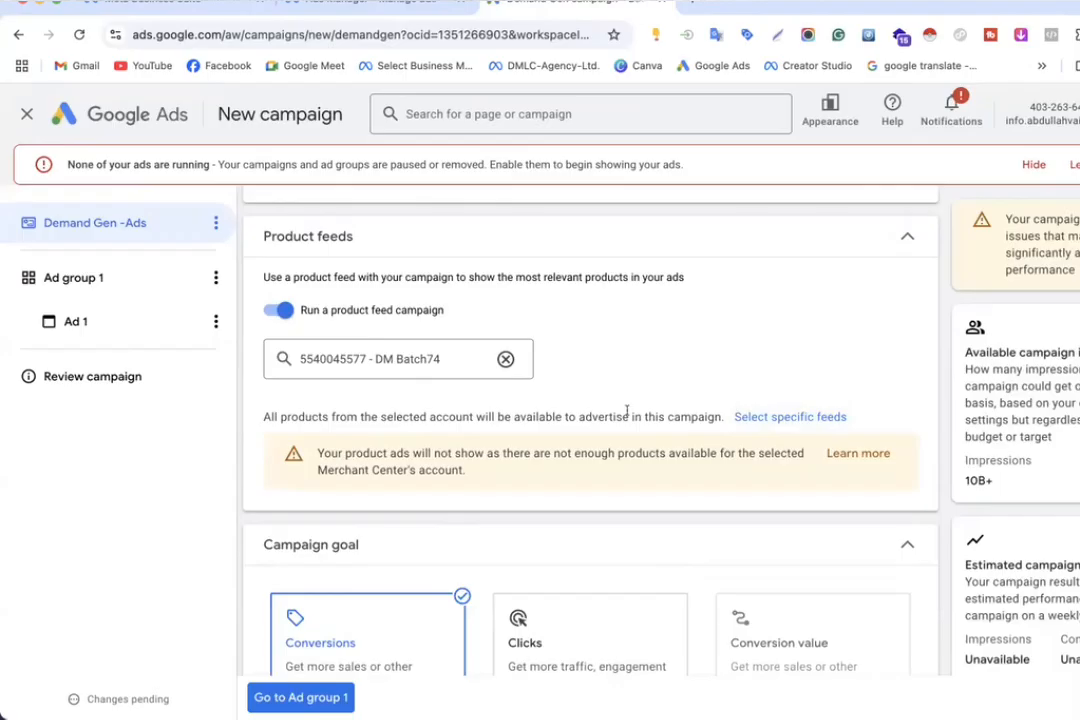
Step: Review the campaign goal options and the conversion goals section in the campaign settings
scroll(581, 309, "down", 2)
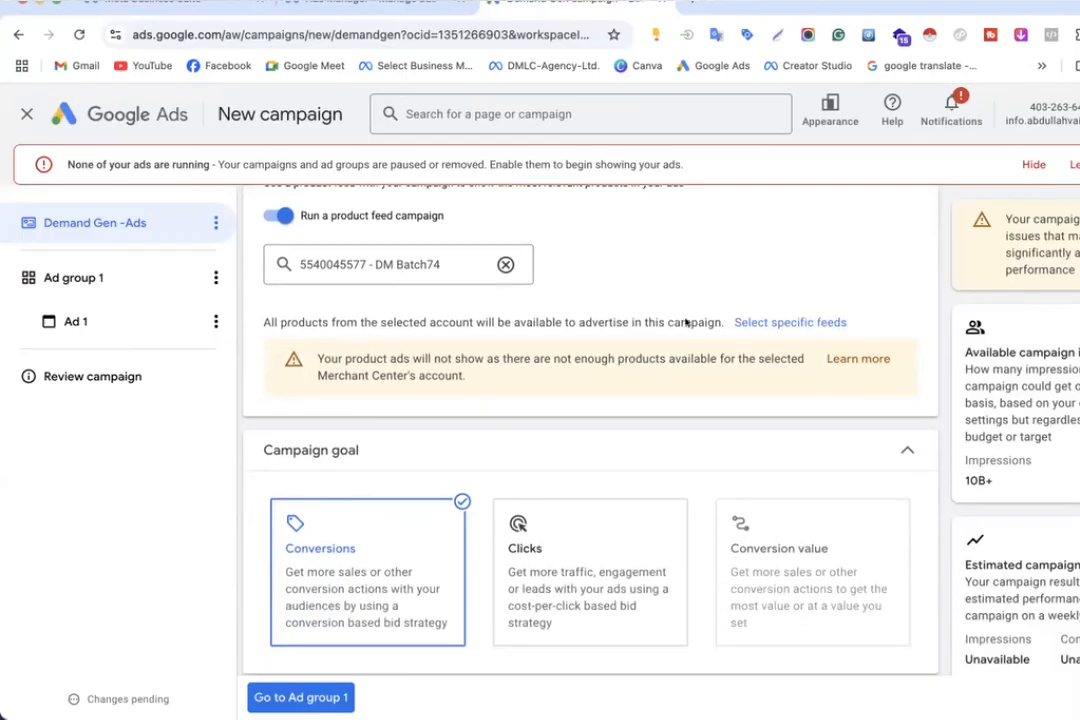
scroll(681, 322, "down", 2)
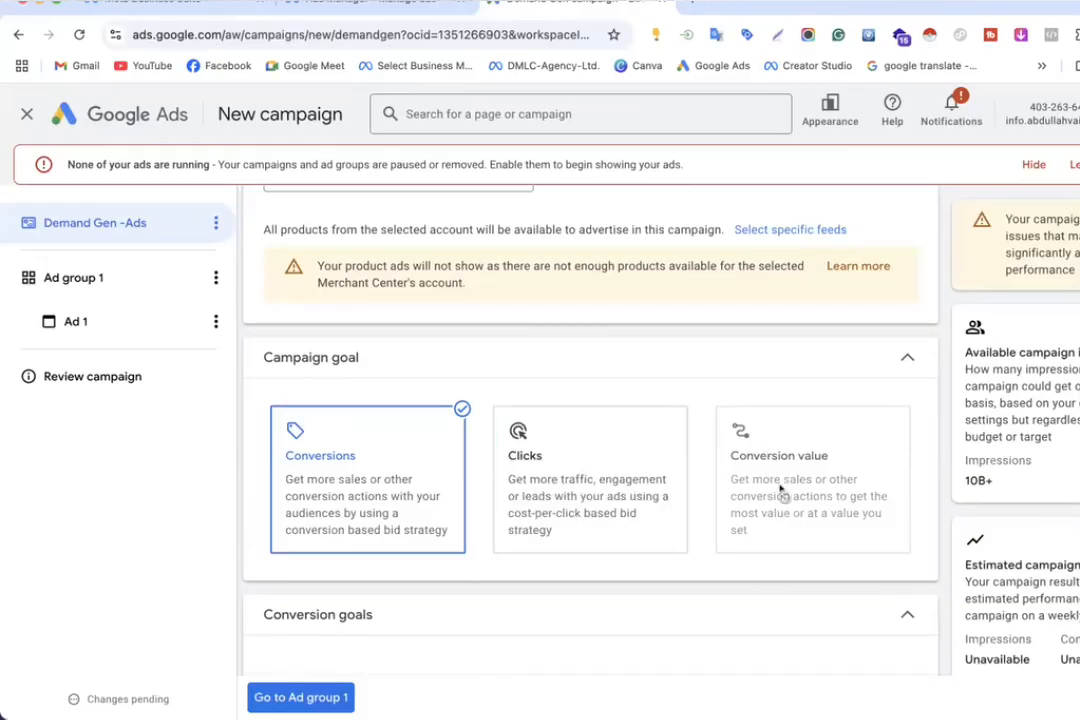
scroll(780, 488, "down", 2)
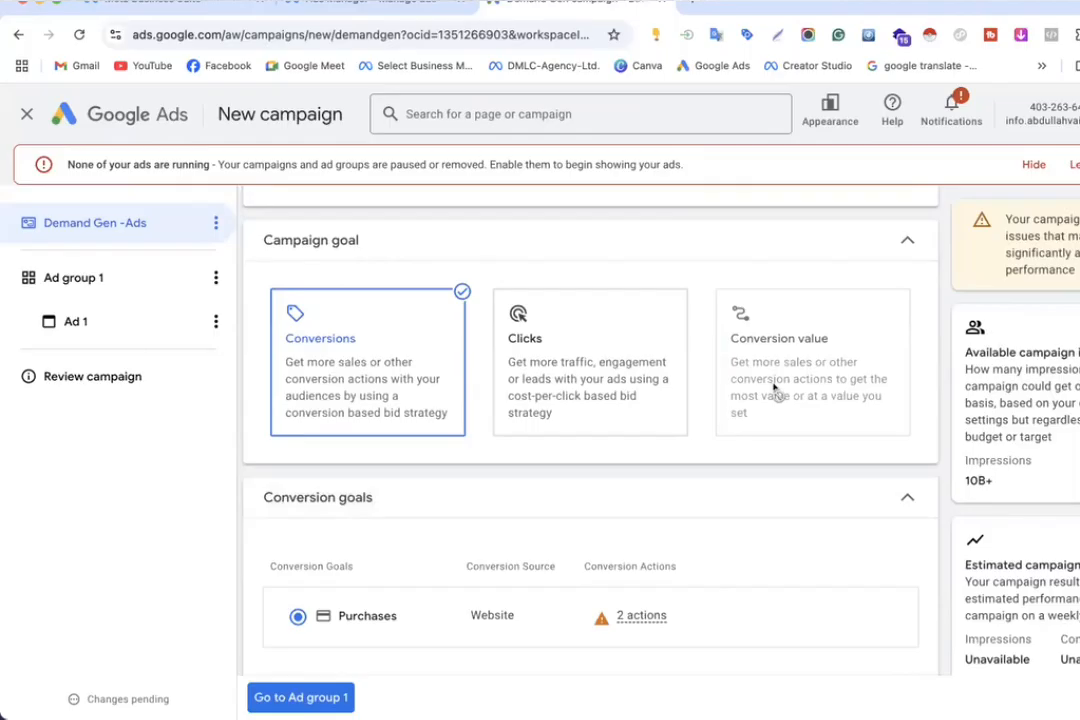
scroll(775, 388, "up", 5)
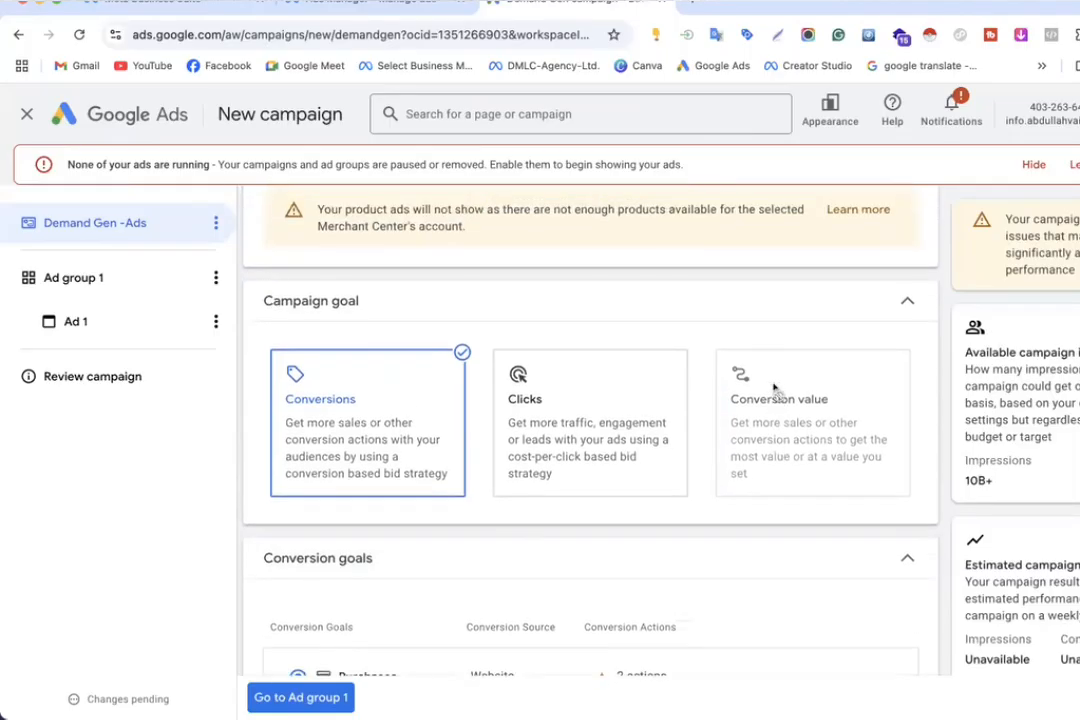
scroll(774, 387, "up", 2)
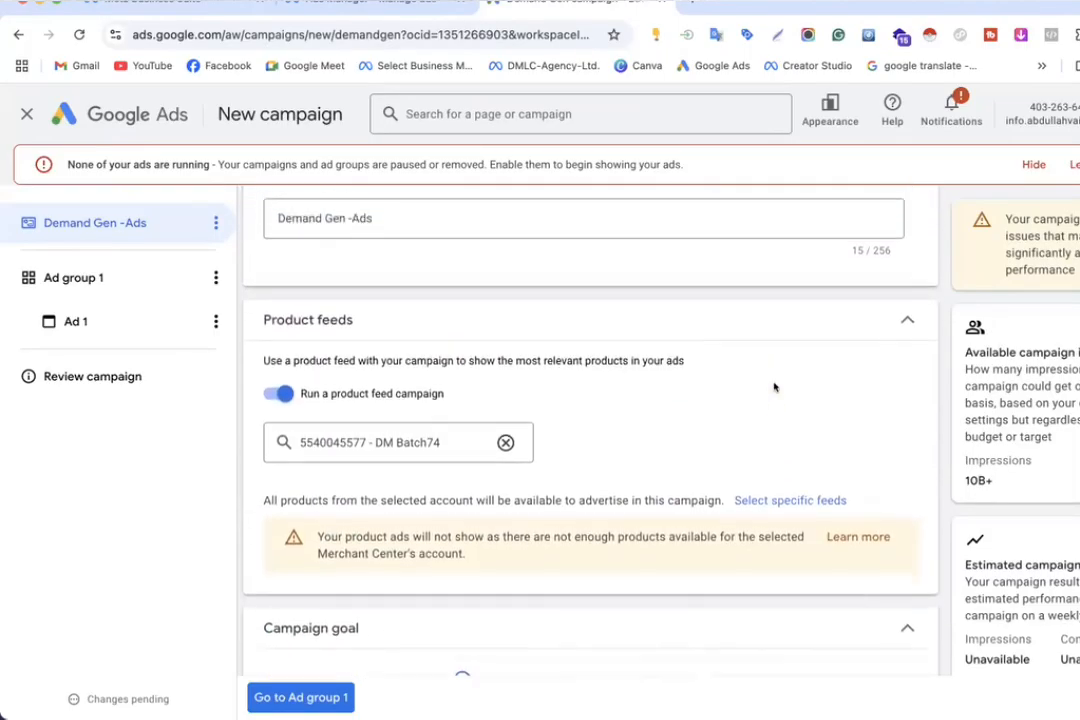
scroll(771, 386, "down", 5)
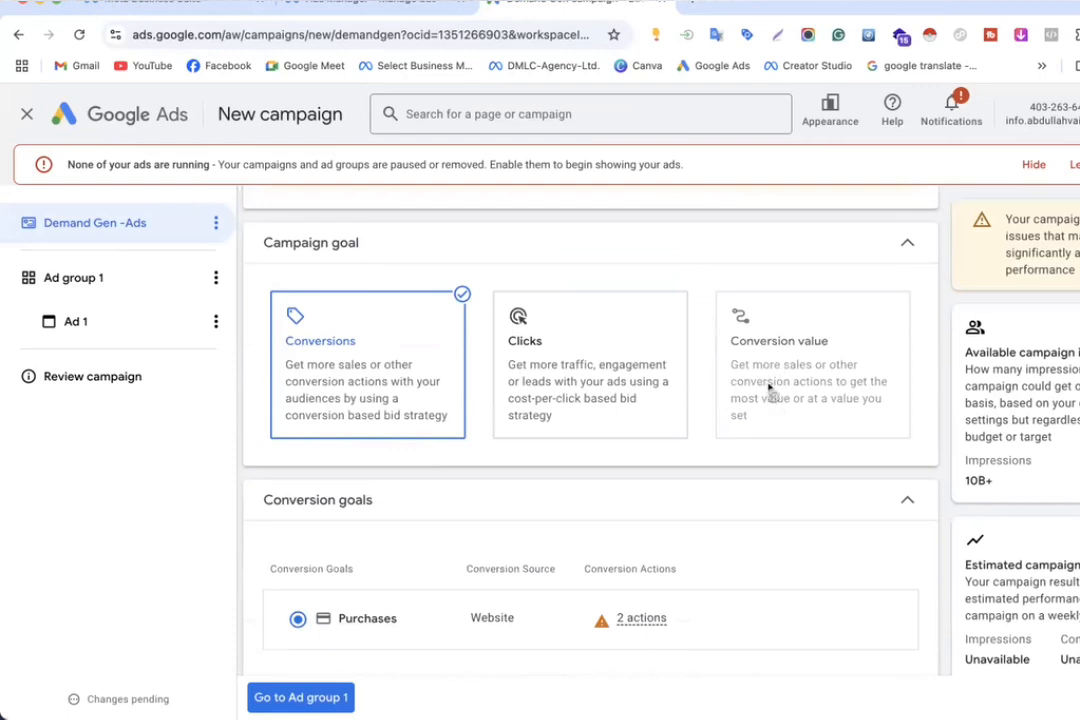
scroll(771, 388, "down", 2)
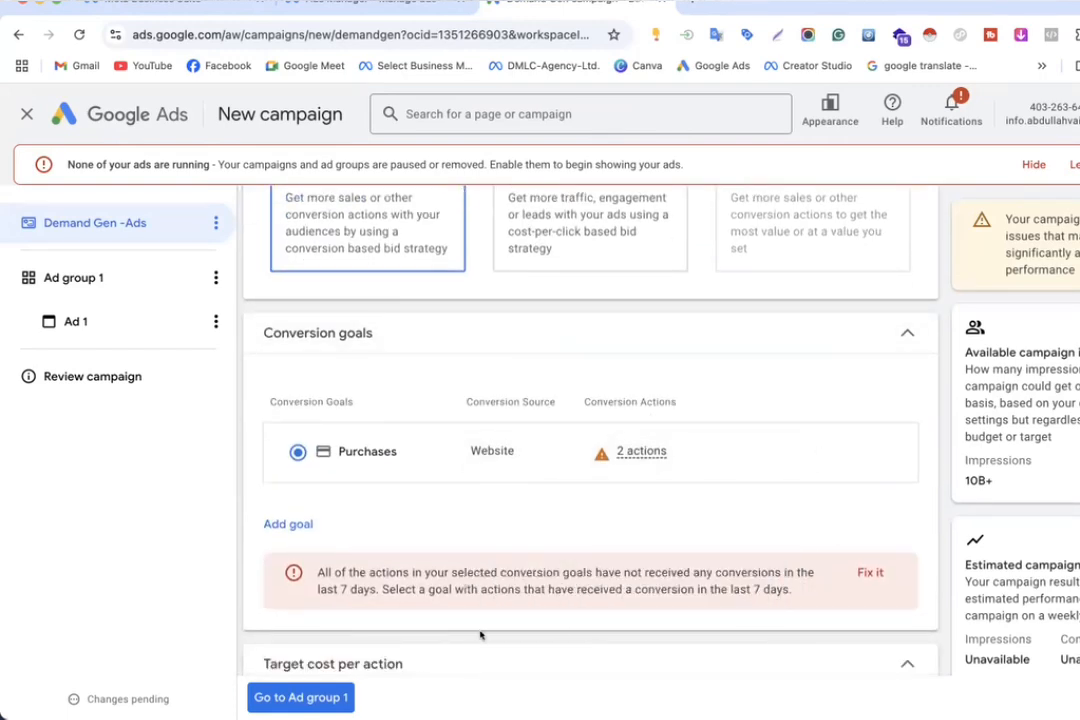
scroll(480, 636, "down", 2)
mouse_move(627, 381)
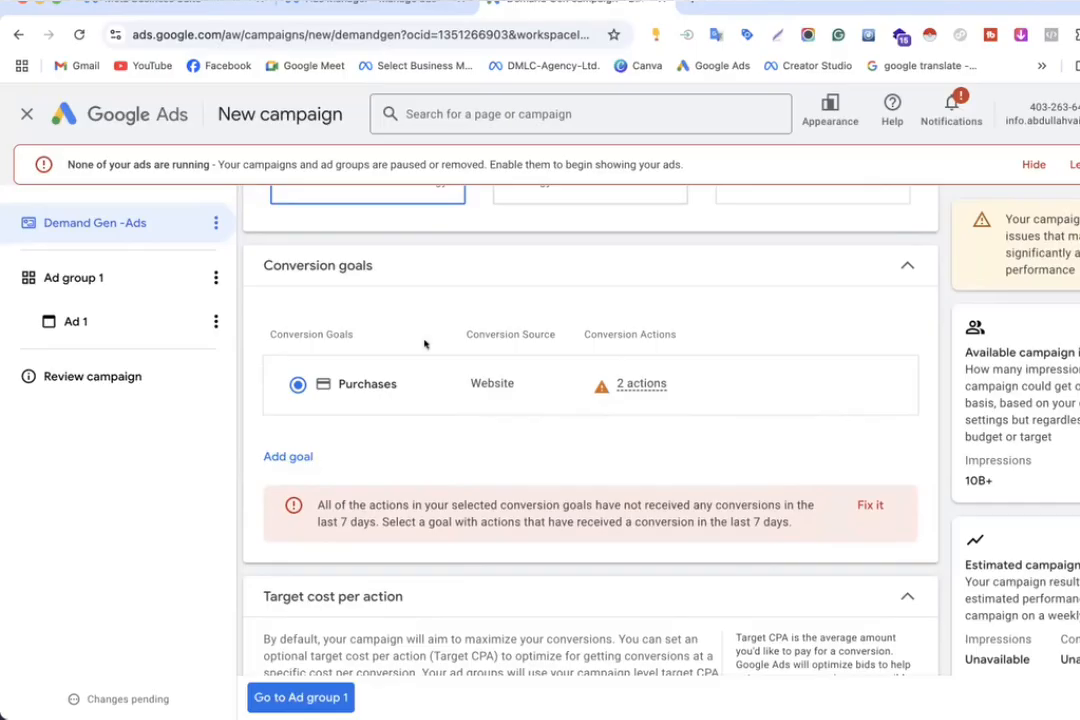
scroll(542, 324, "up", 3)
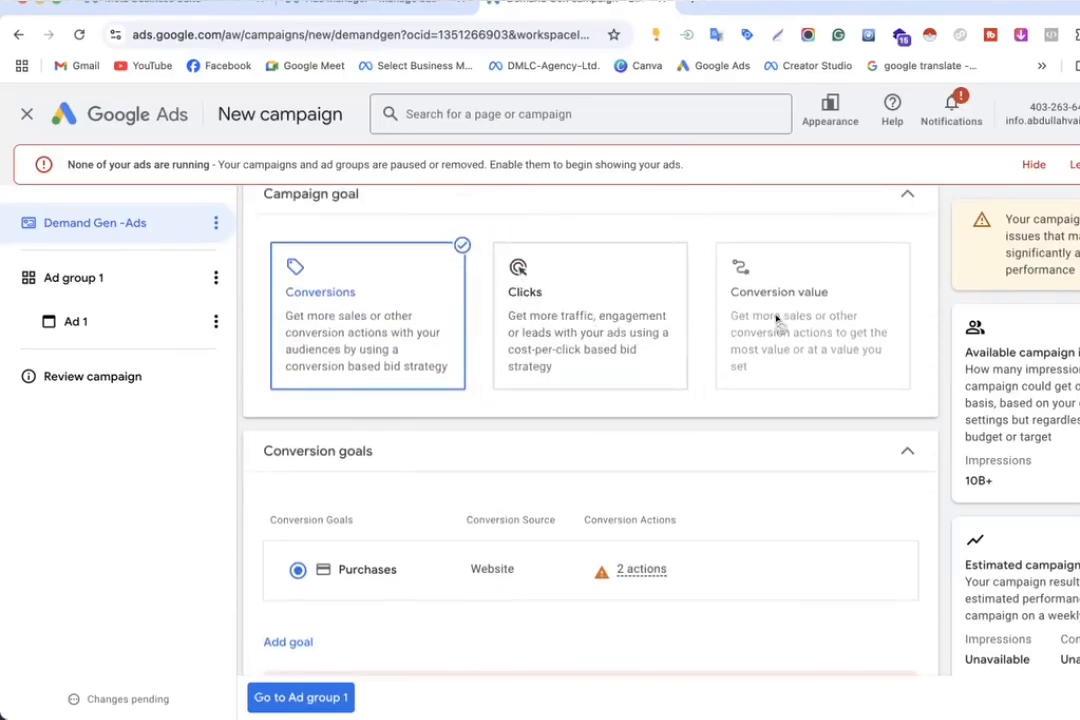
scroll(776, 323, "up", 2)
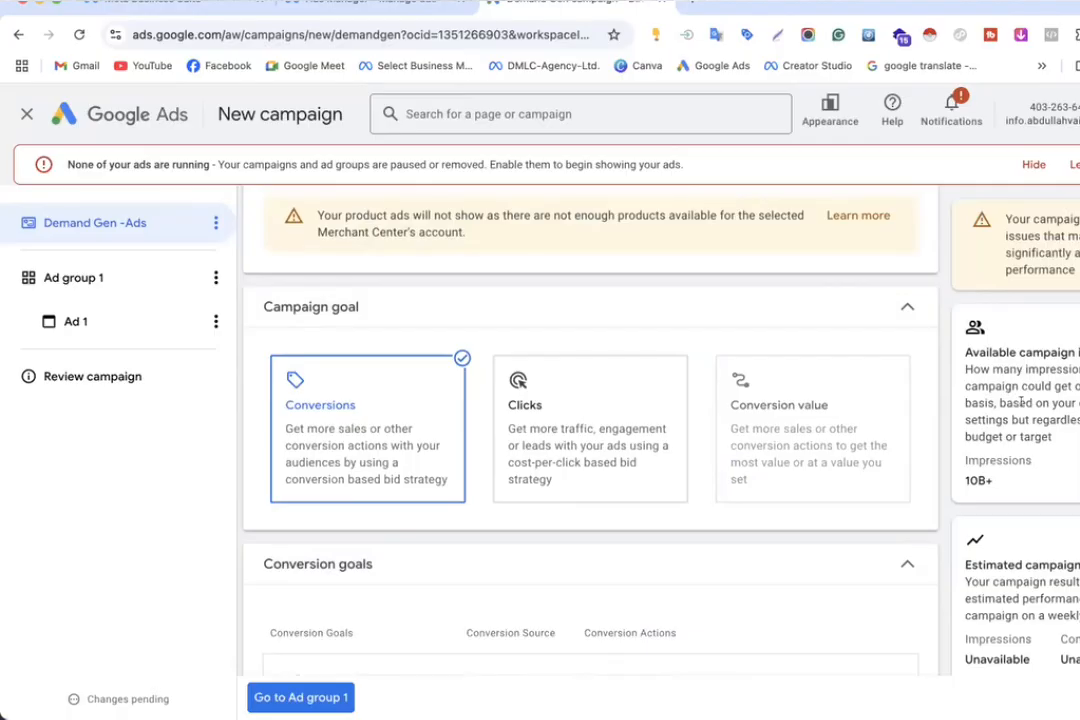
scroll(838, 420, "up", 1)
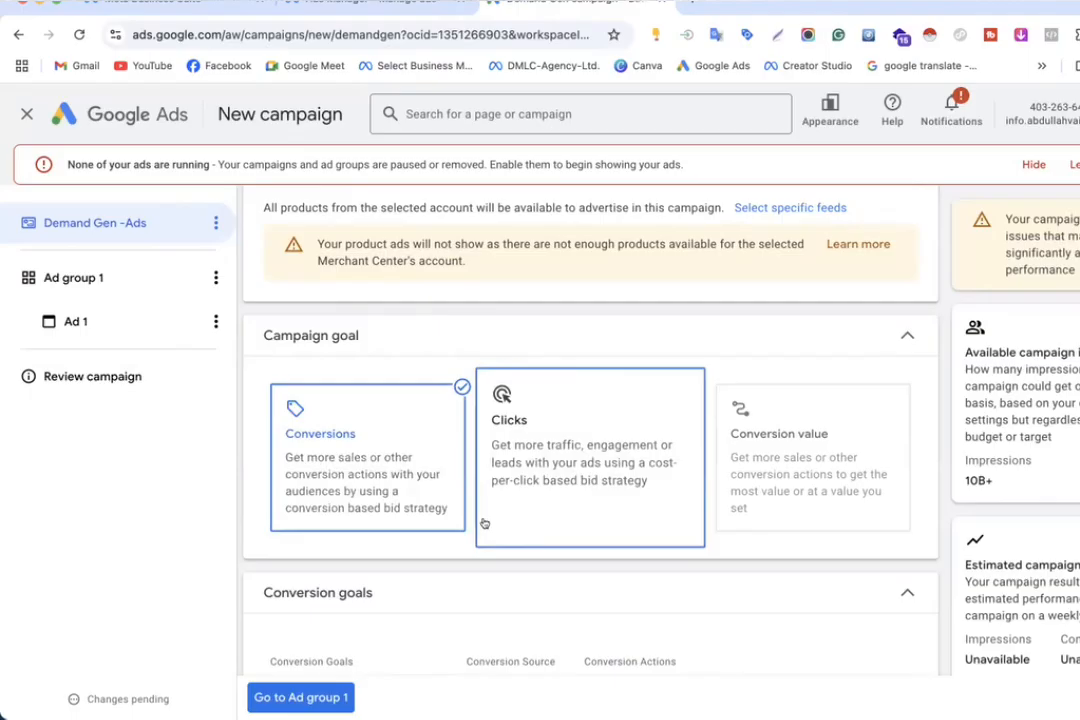
Step: Review the Purchases conversion goal and its actions, and compare the available campaign goal options
scroll(484, 523, "down", 2)
mouse_move(482, 514)
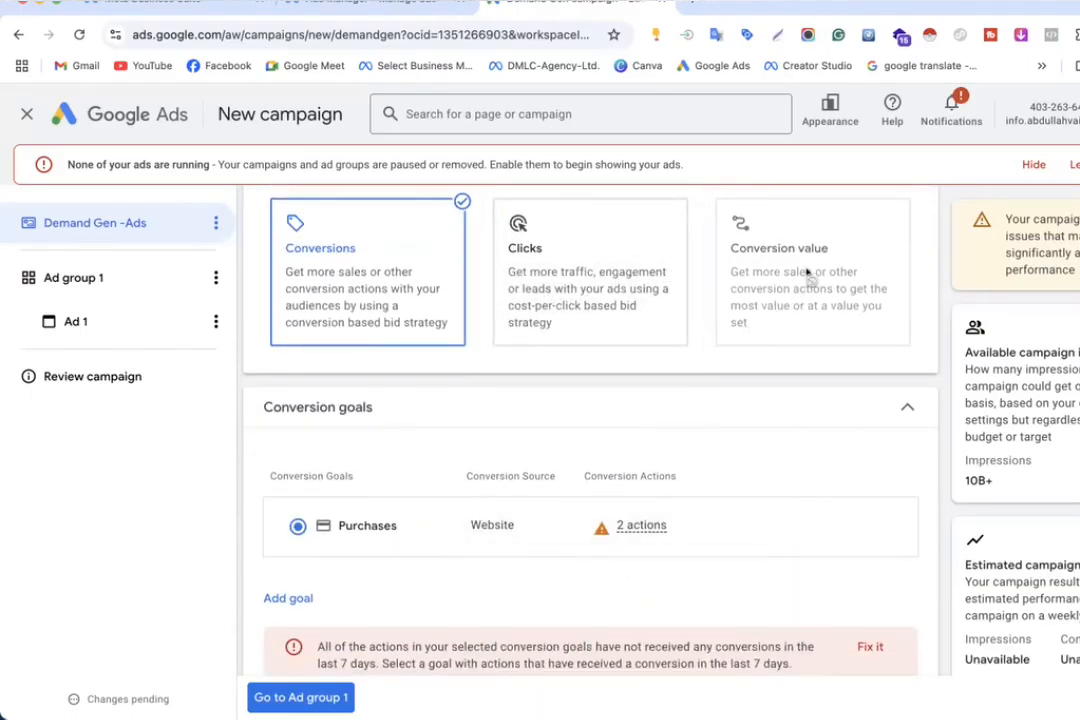
scroll(807, 273, "down", 1)
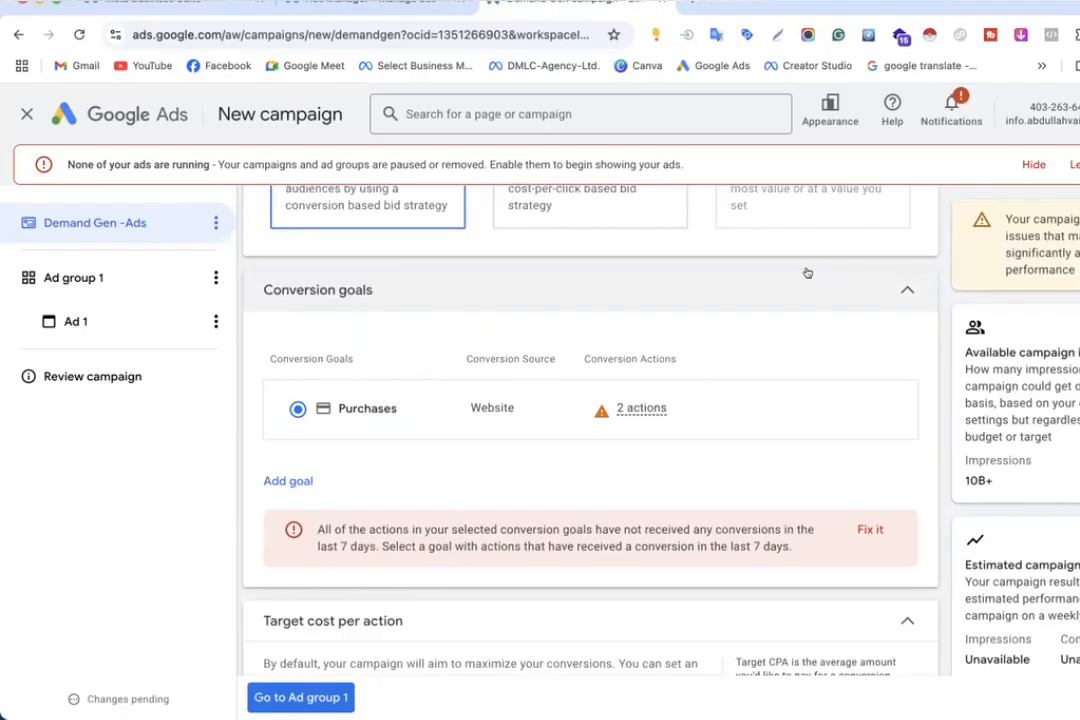
mouse_move(494, 389)
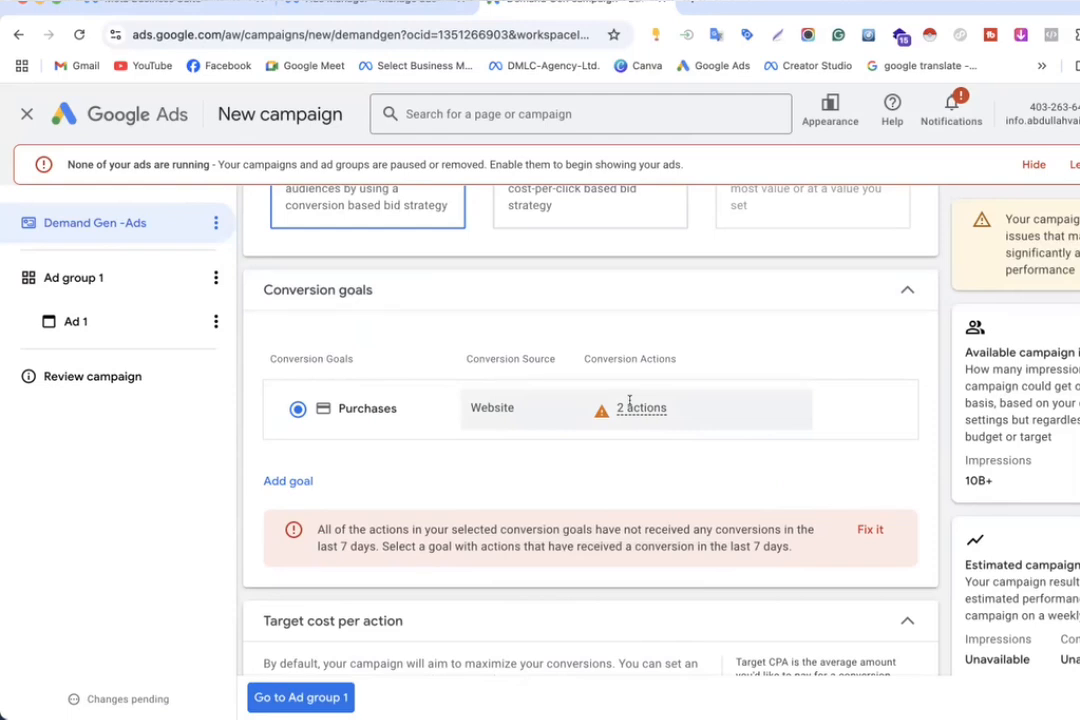
scroll(629, 401, "down", 2)
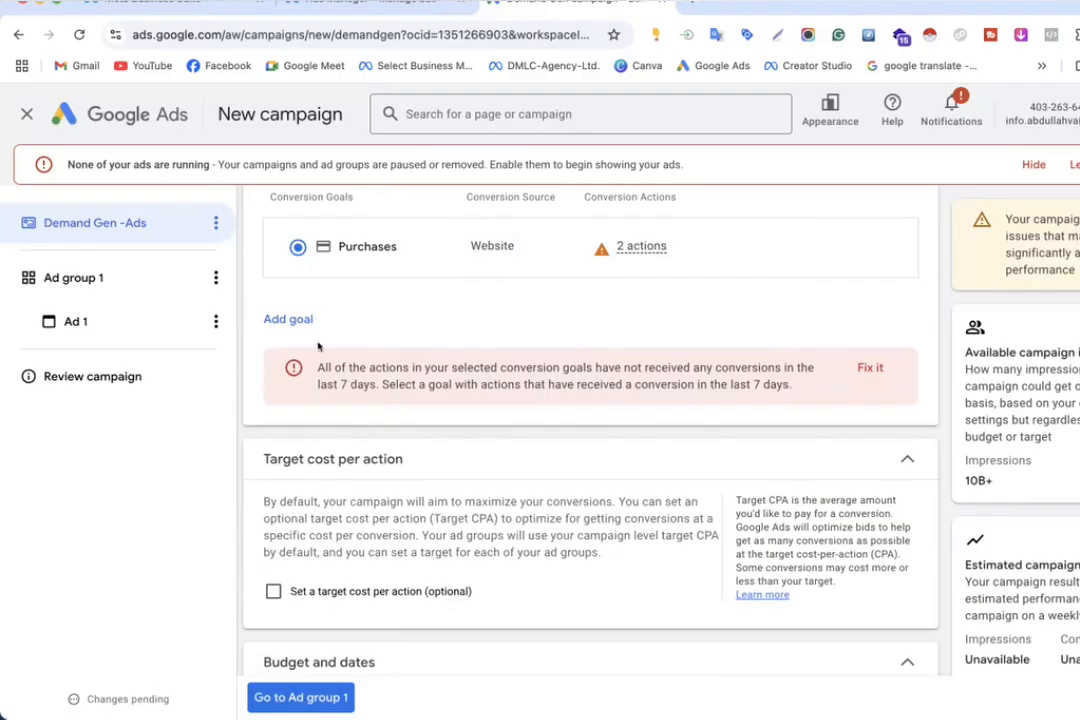
scroll(280, 316, "up", 2)
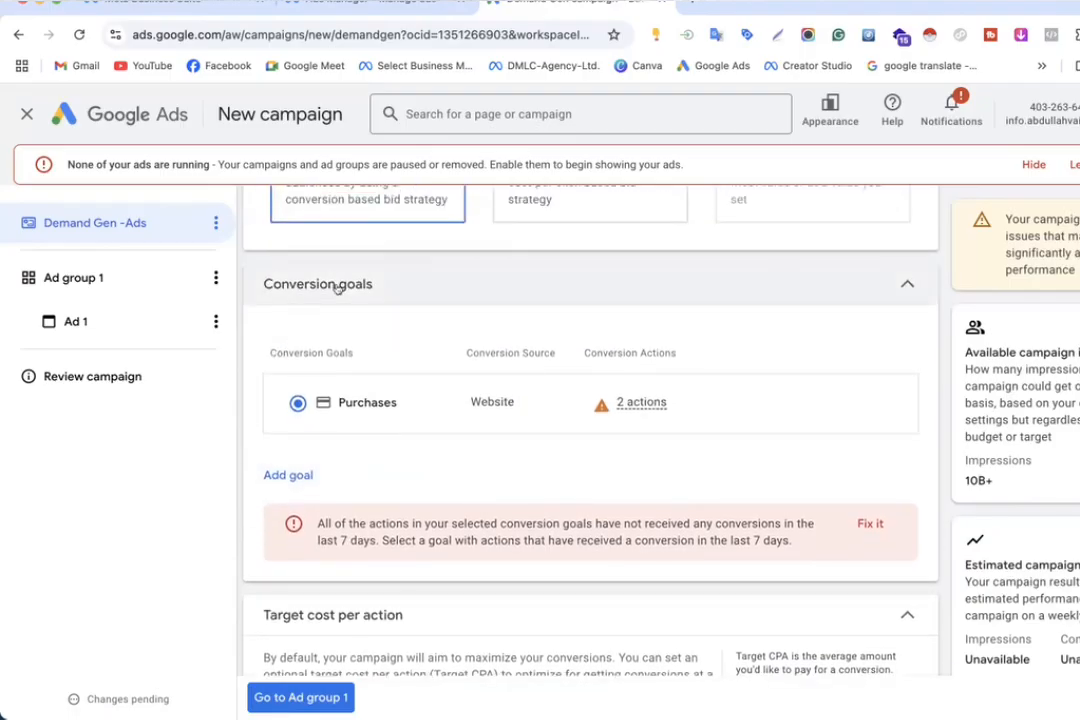
left_click(333, 298)
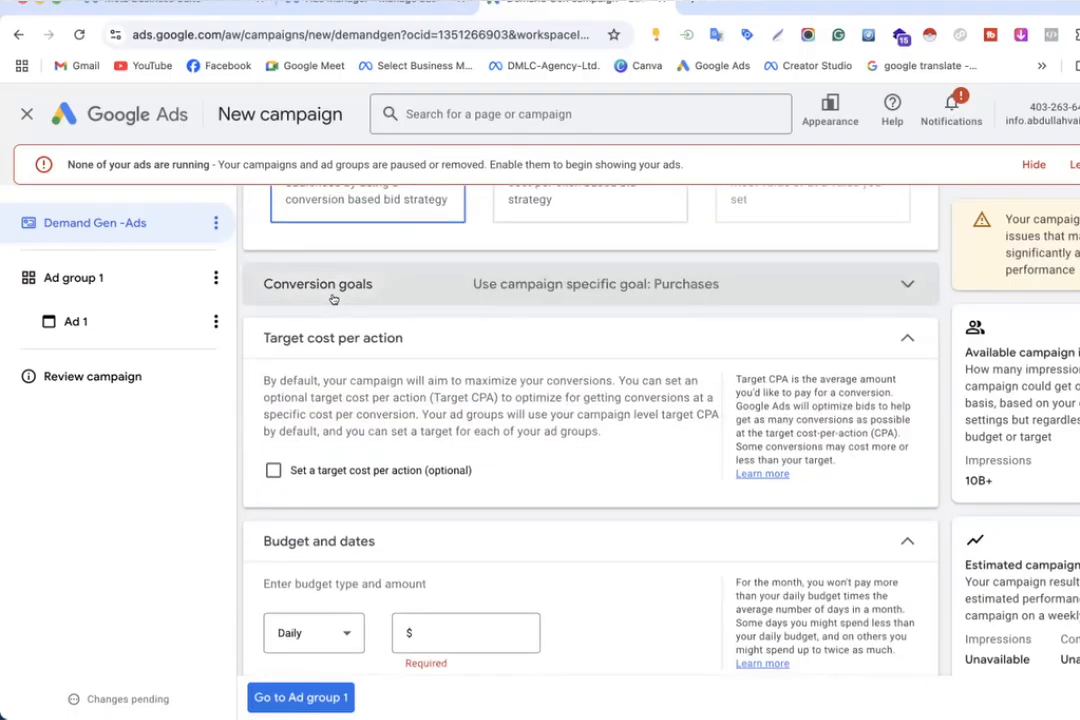
scroll(333, 298, "up", 2)
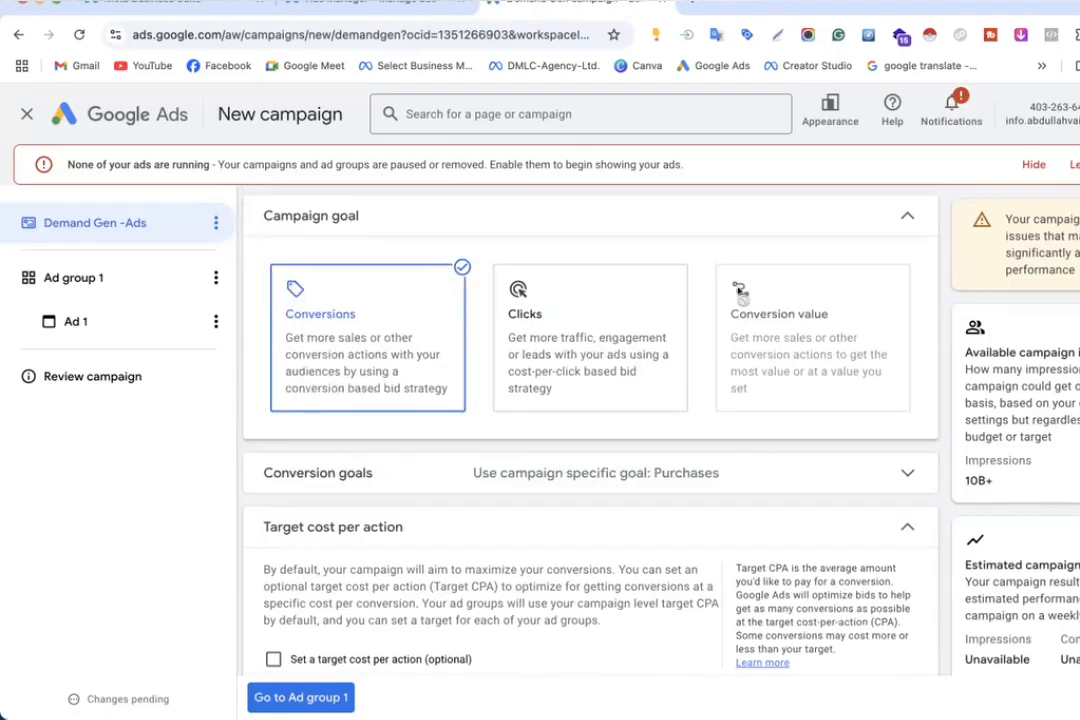
scroll(738, 290, "up", 2)
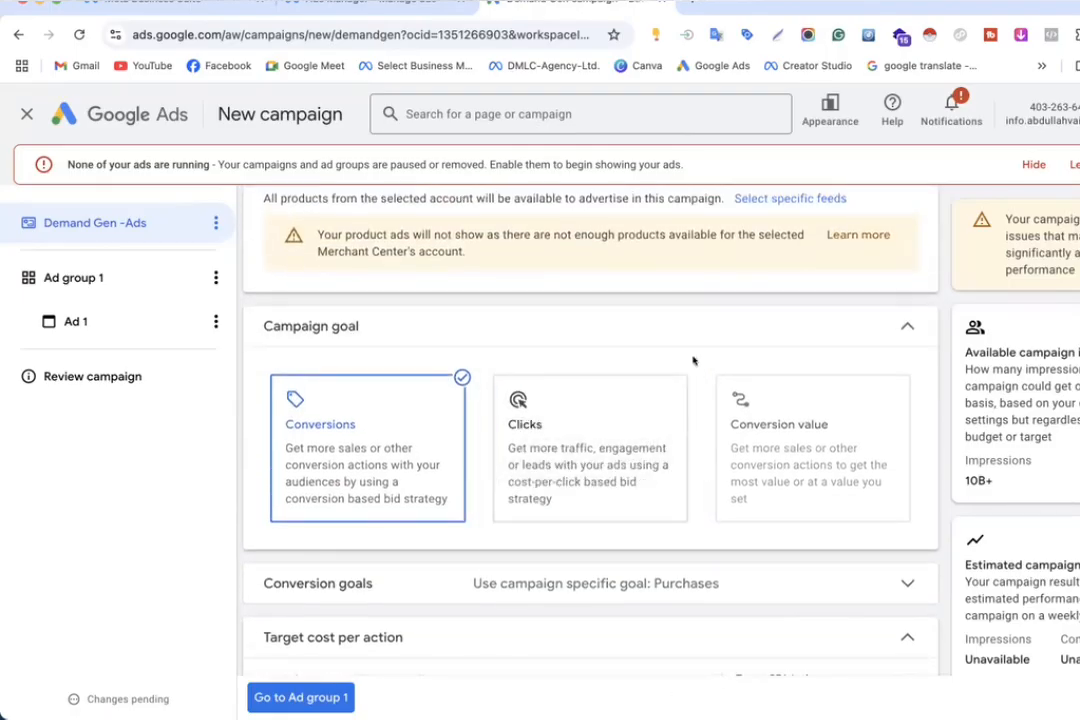
left_click(768, 326)
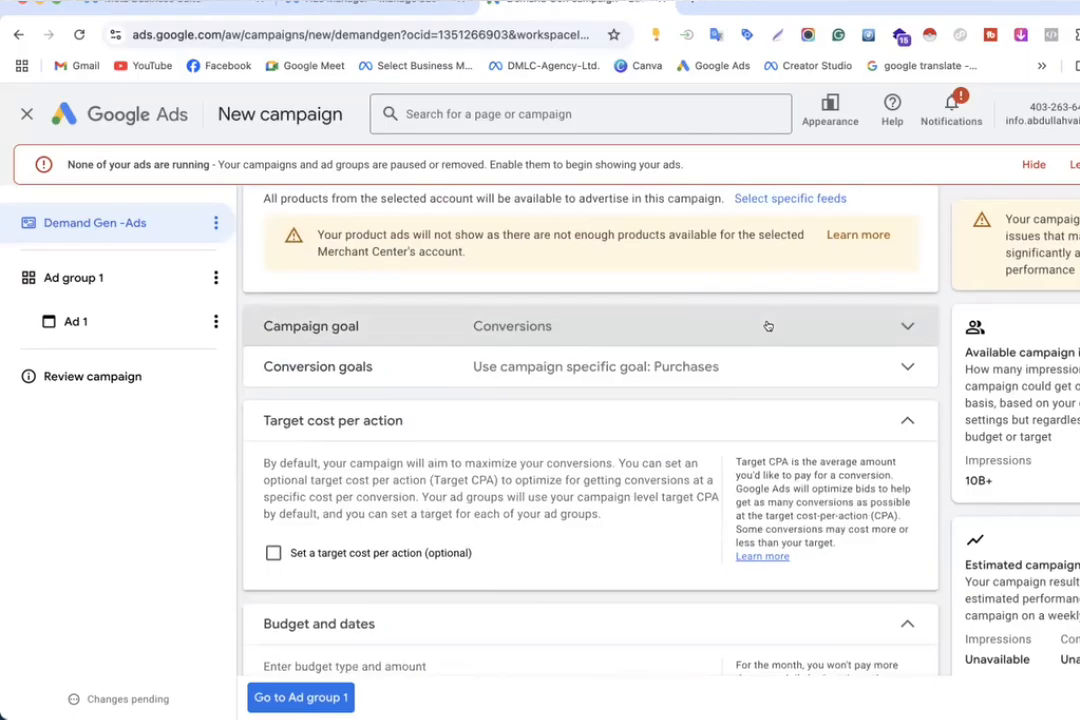
left_click(768, 326)
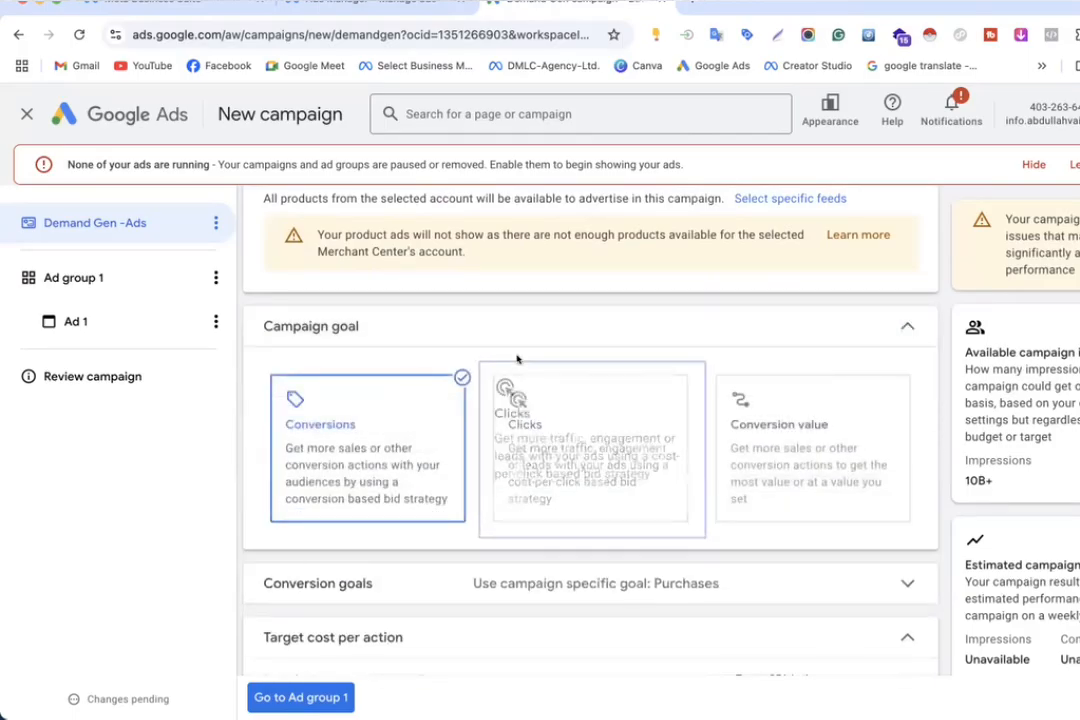
Step: Turn off the product feed campaign option
scroll(516, 362, "up", 2)
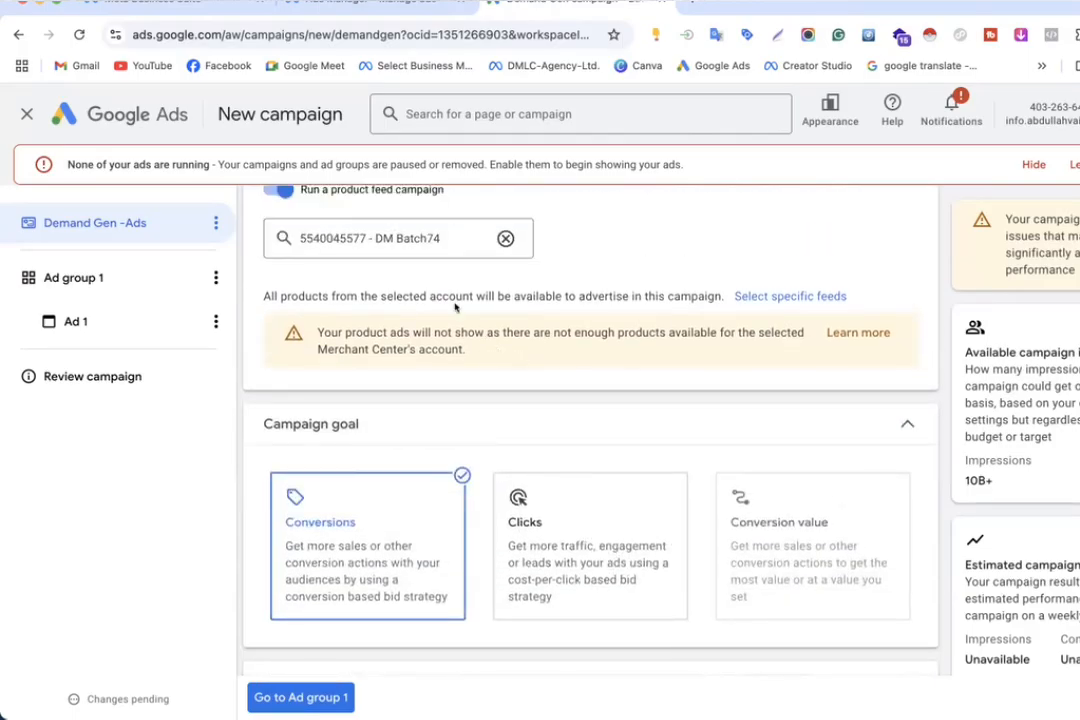
left_click(284, 190)
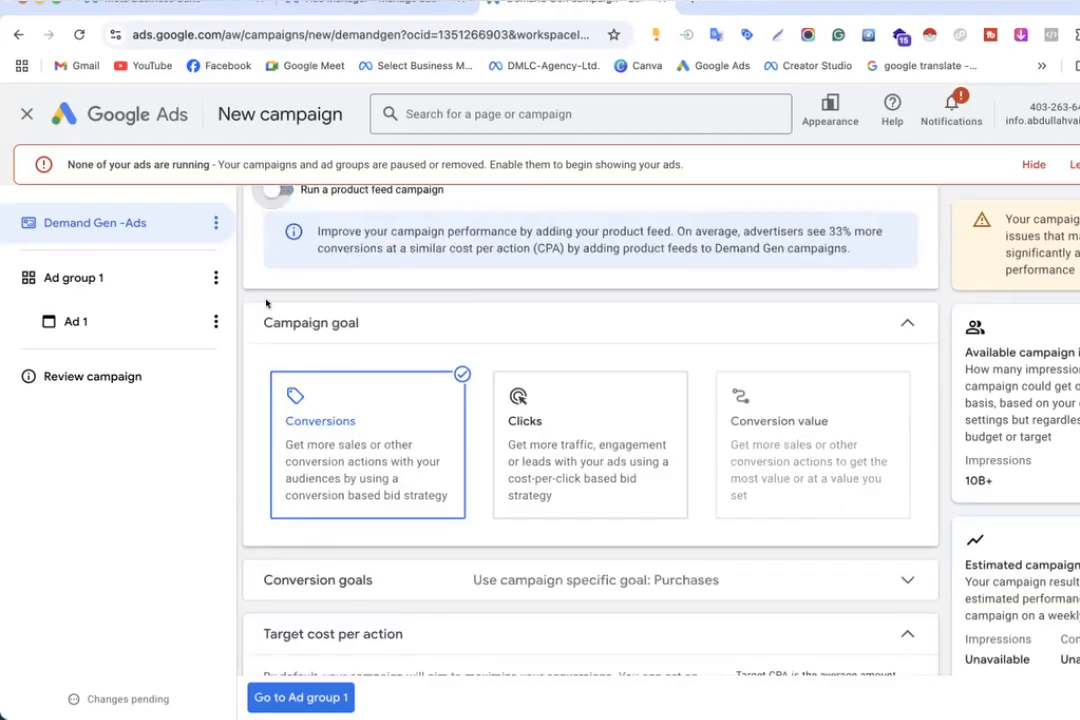
scroll(567, 330, "up", 1)
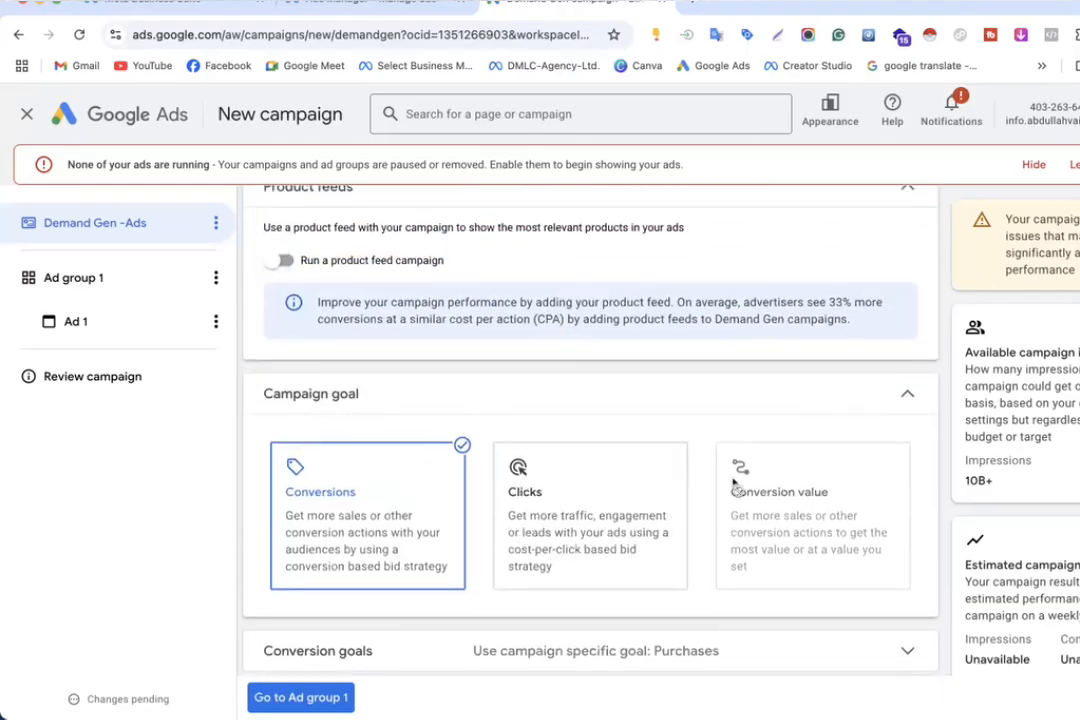
scroll(733, 485, "up", 2)
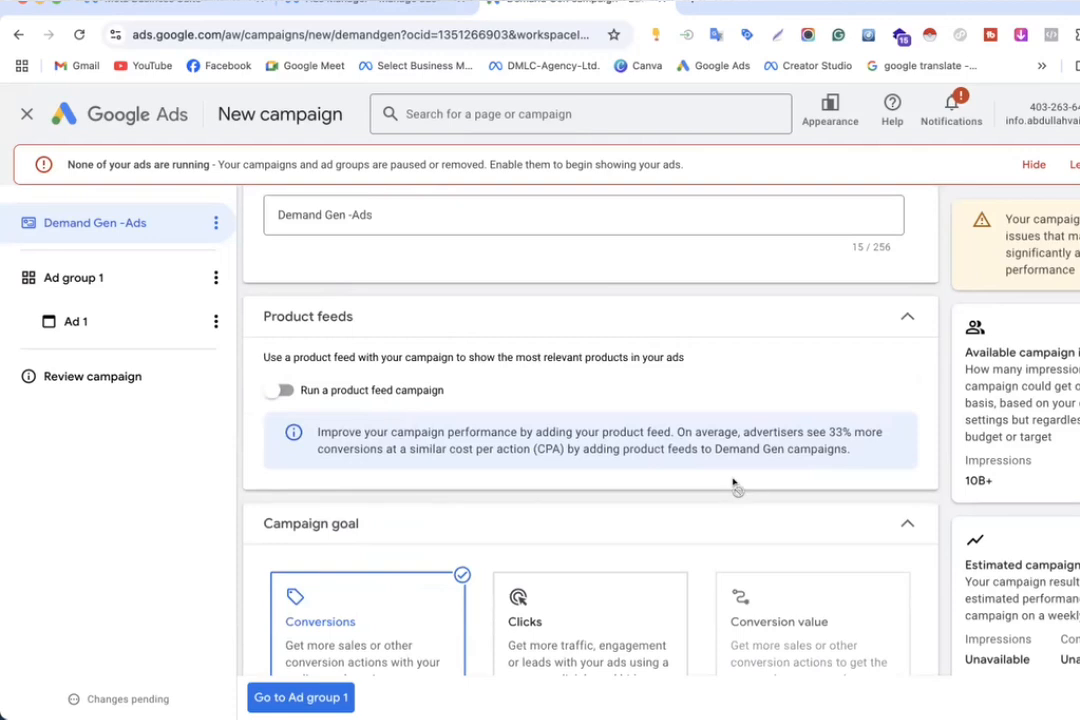
Step: Examine the target cost per action explanation, the budget and dates section and the remaining campaign settings
scroll(968, 496, "down", 3)
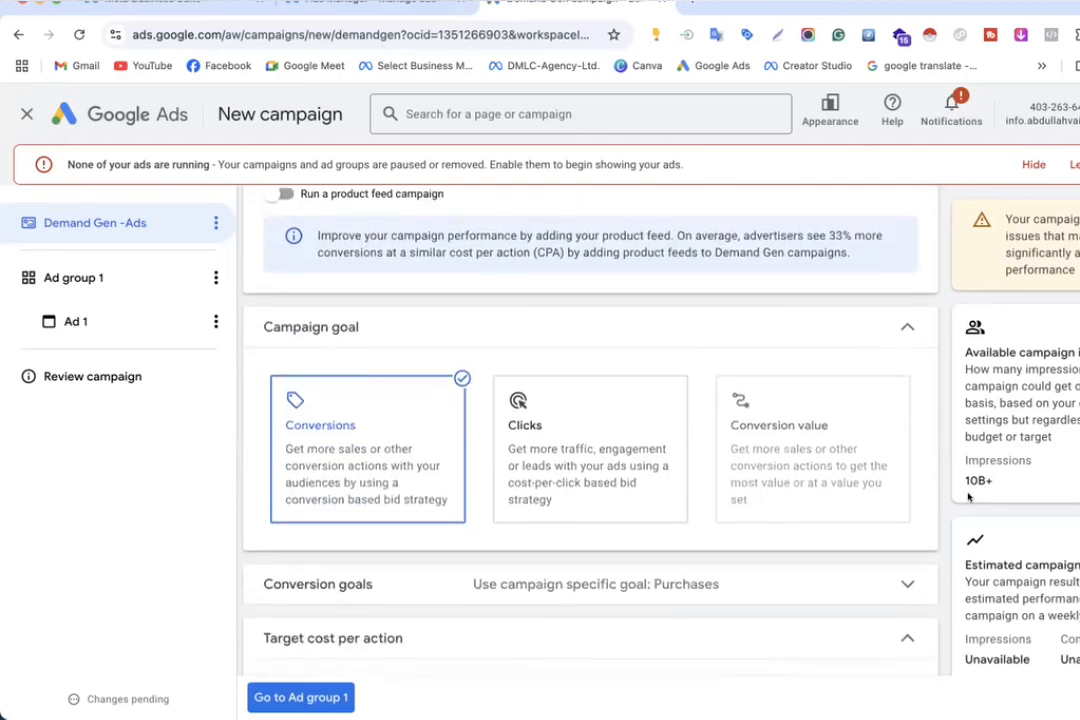
scroll(968, 496, "down", 5)
scroll(967, 495, "up", 2)
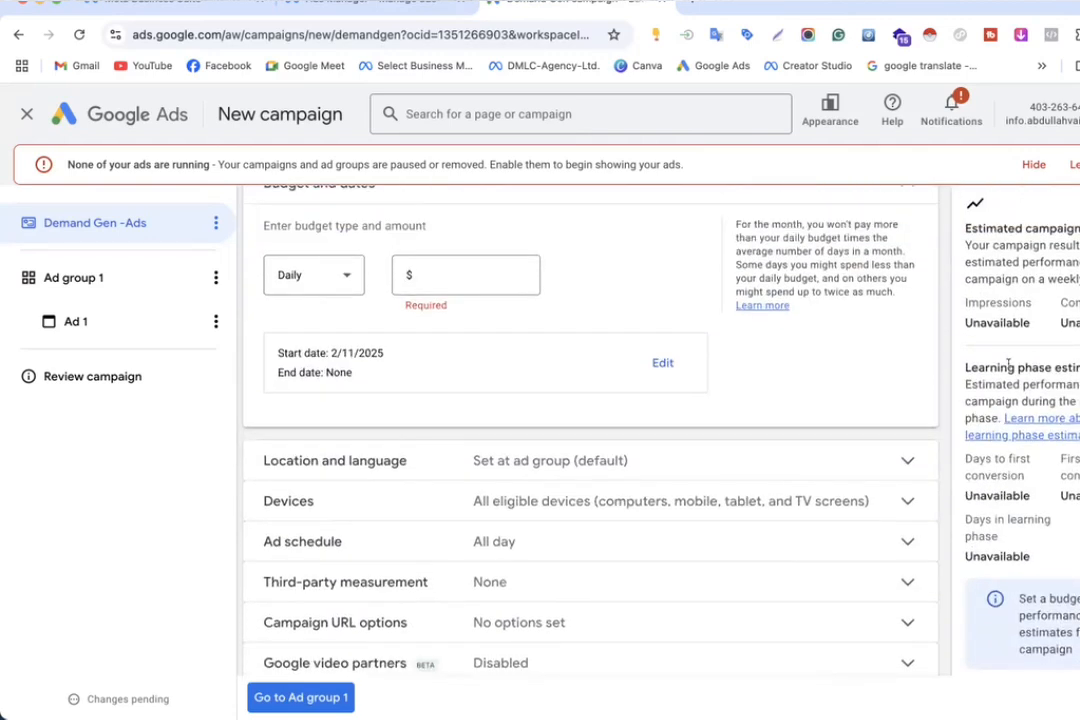
scroll(1017, 306, "up", 1)
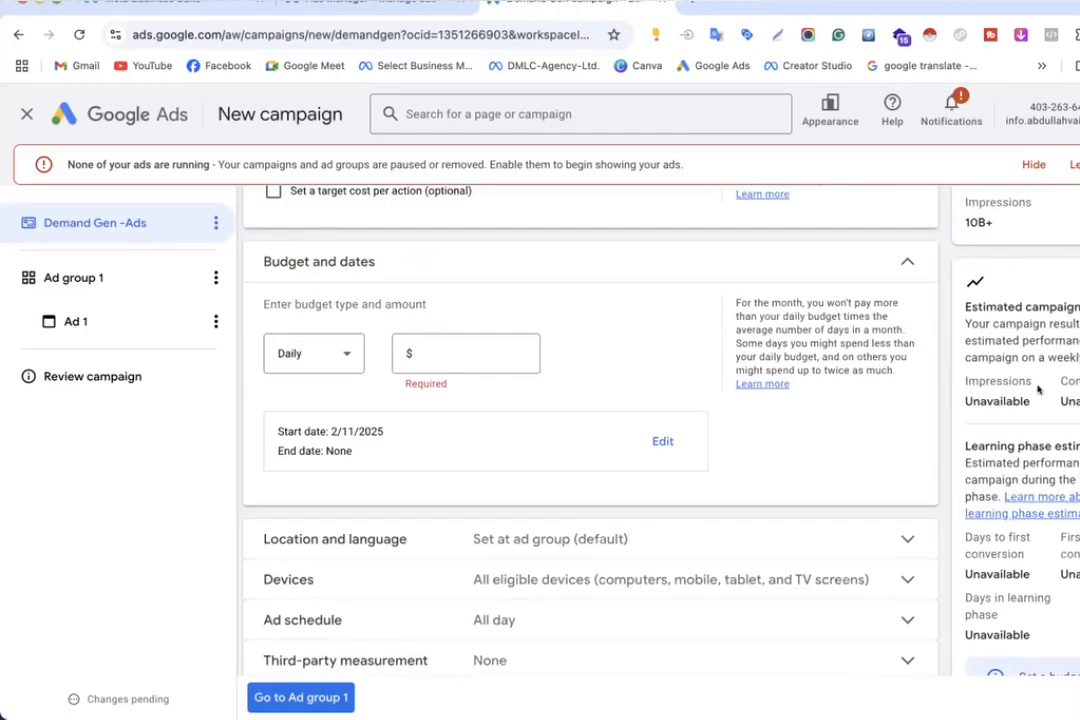
scroll(1037, 434, "down", 2)
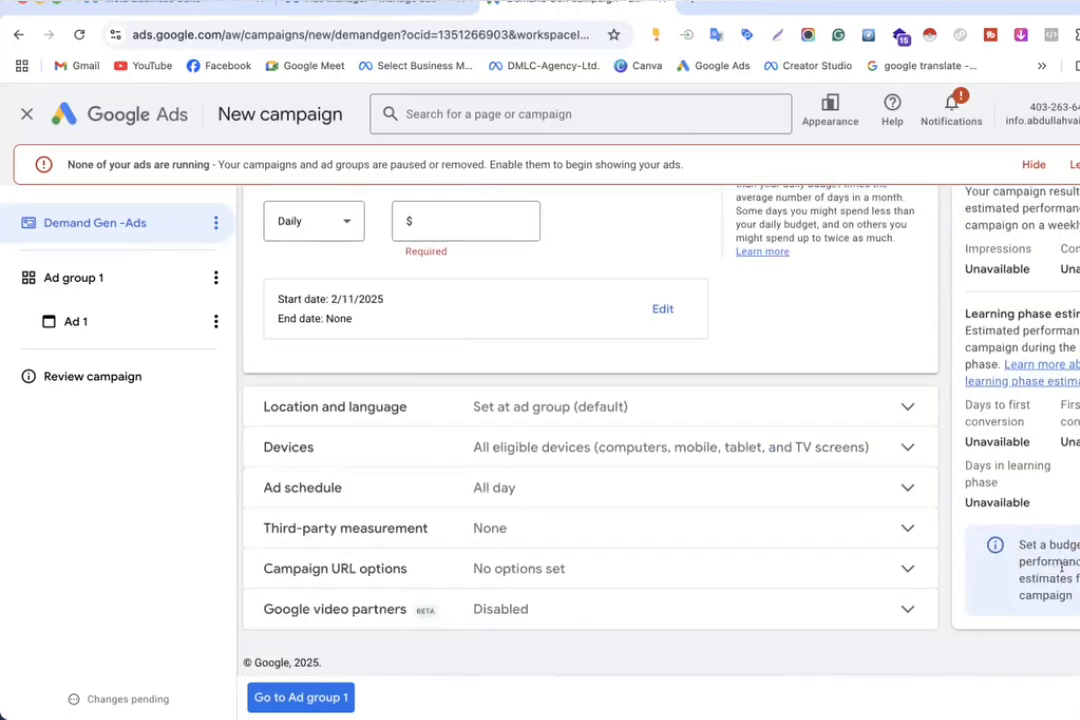
scroll(865, 400, "up", 2)
scroll(849, 430, "up", 2)
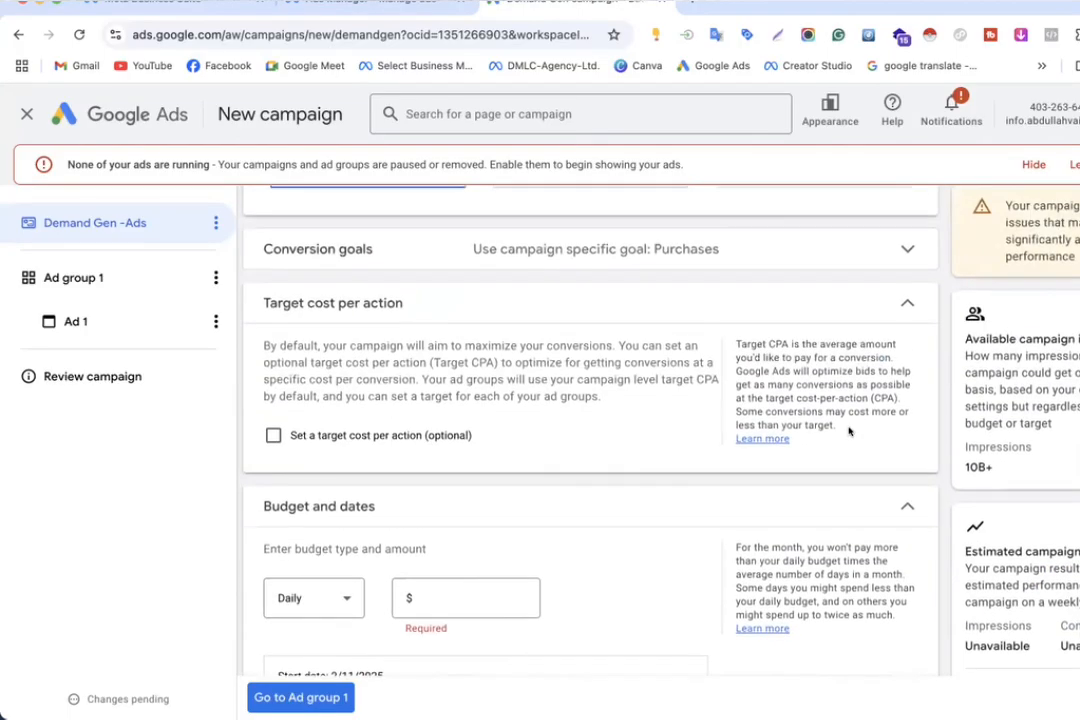
left_click_drag(788, 346, 850, 374)
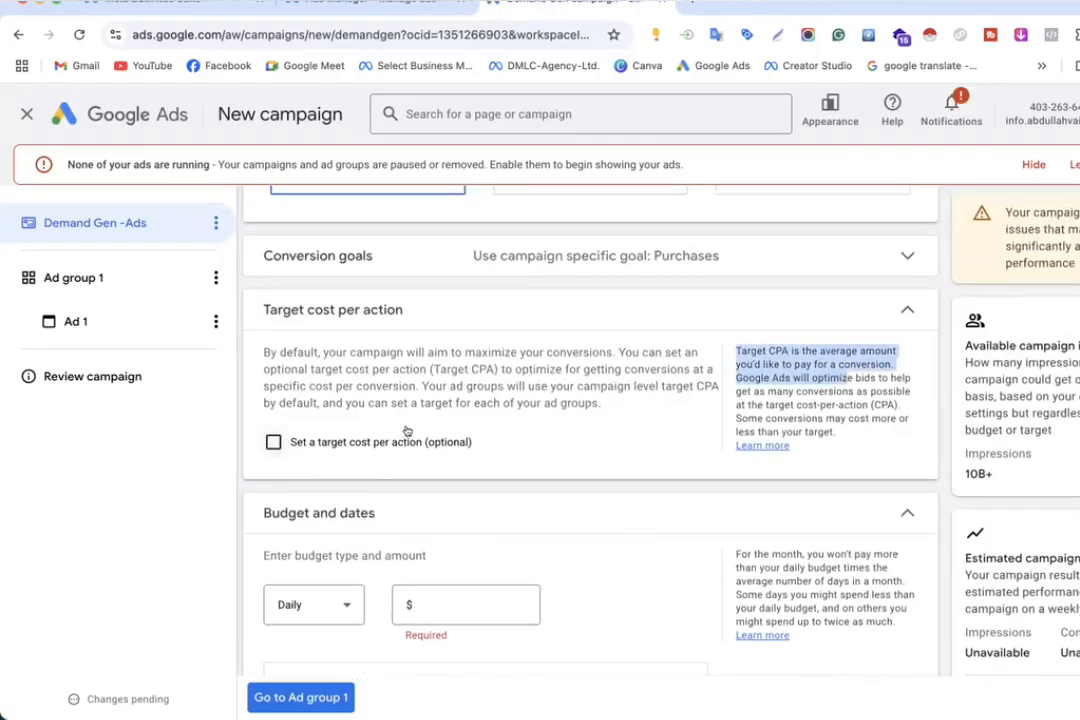
Step: Add Phone call leads as an additional conversion goal and check its conversion action details
scroll(430, 410, "up", 1)
left_click(472, 366)
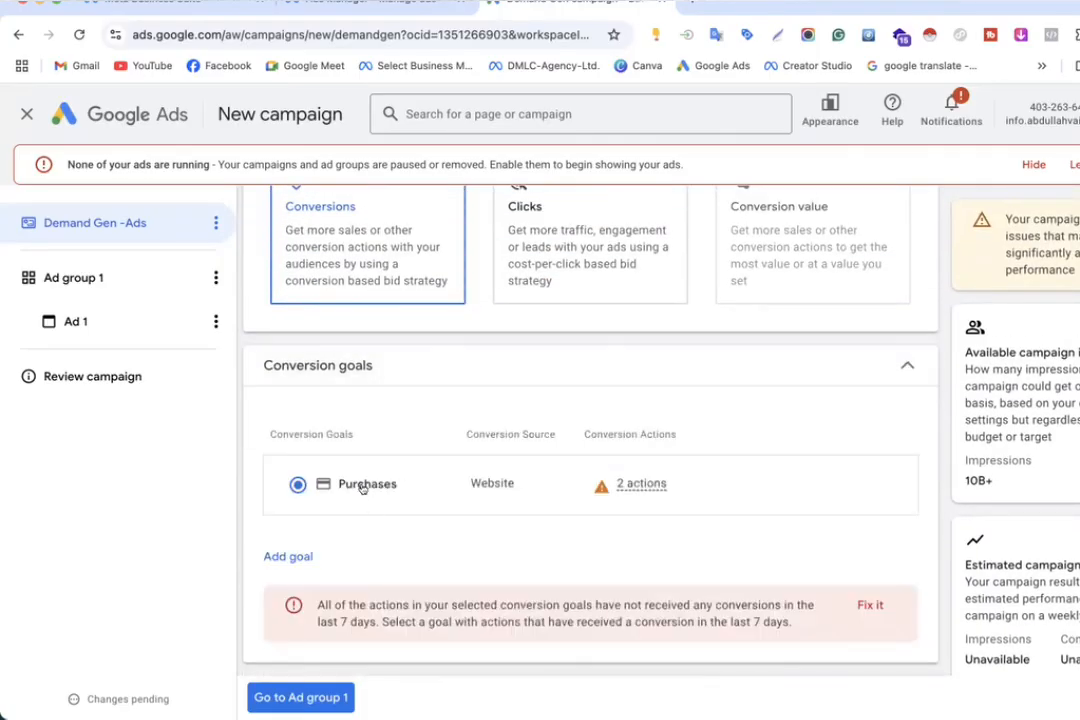
left_click(288, 556)
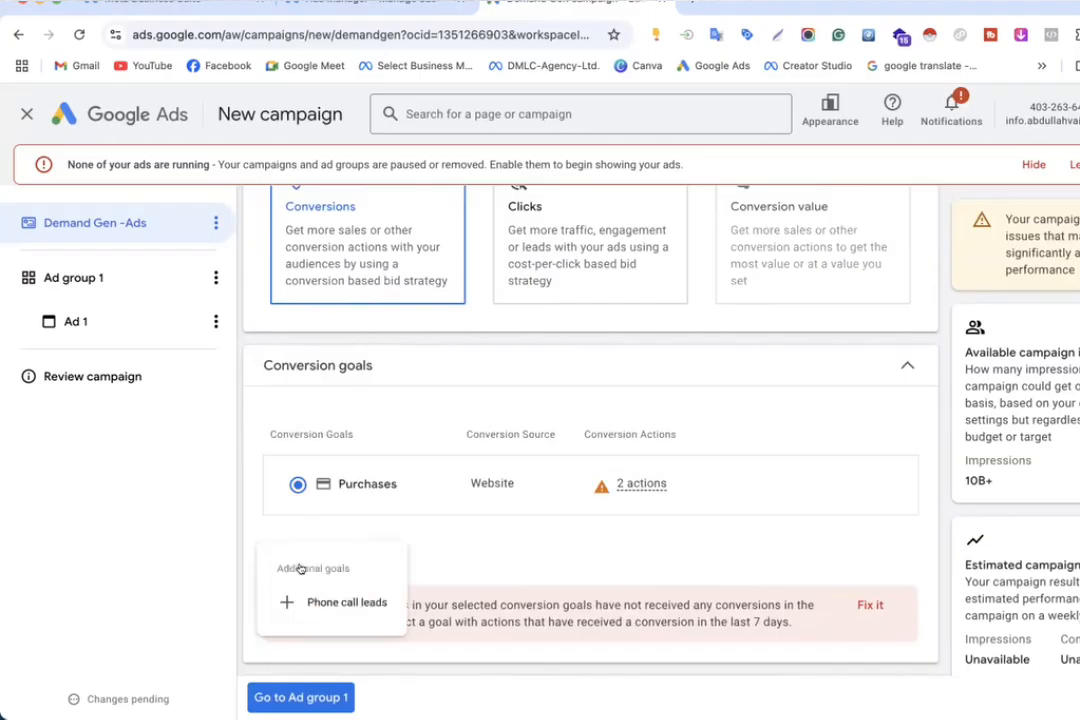
left_click(333, 604)
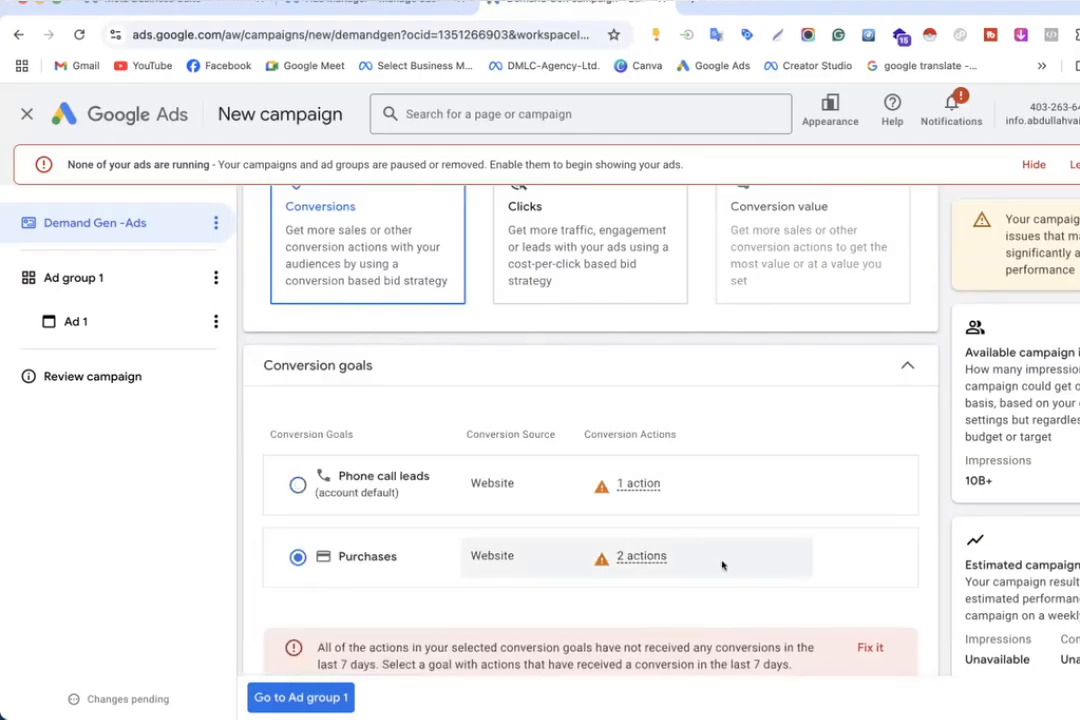
mouse_move(680, 497)
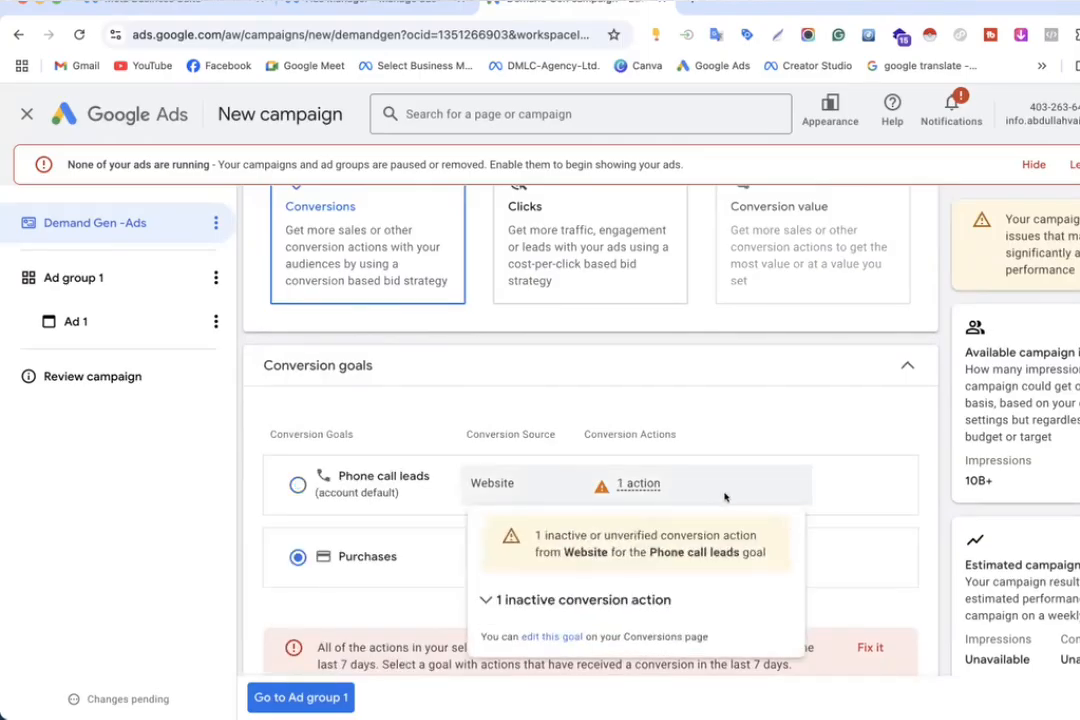
Step: Open the fix for the conversion goals warning, check the Purchase and Phone call lead actions, and return to the campaign settings
scroll(342, 514, "down", 2)
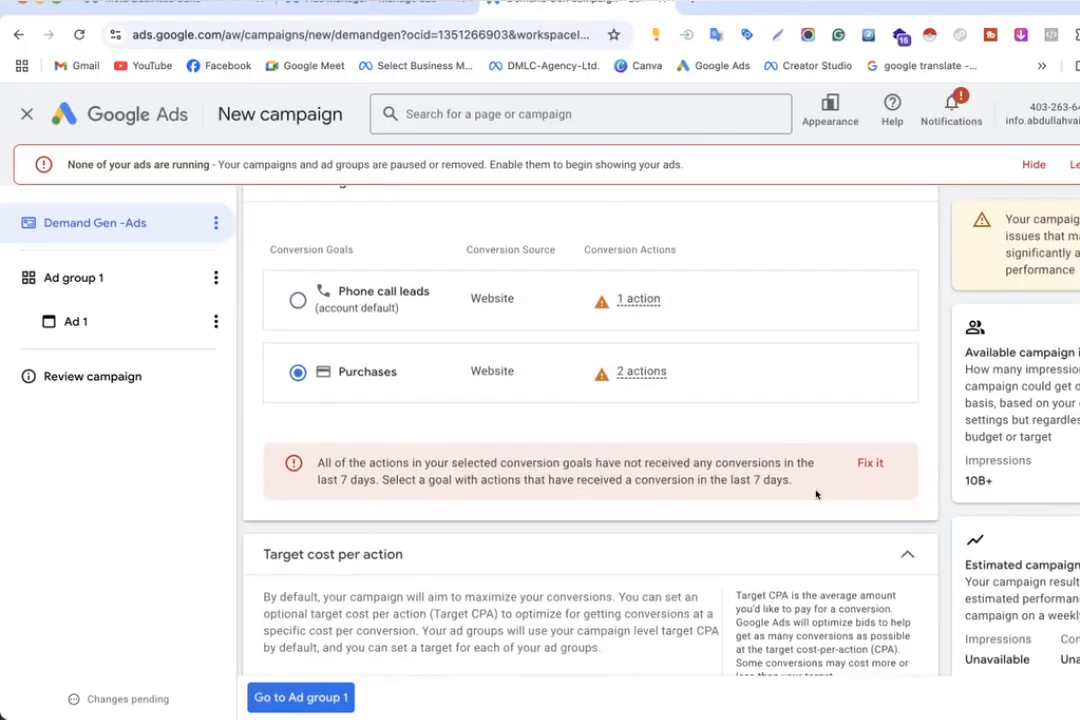
left_click(866, 464)
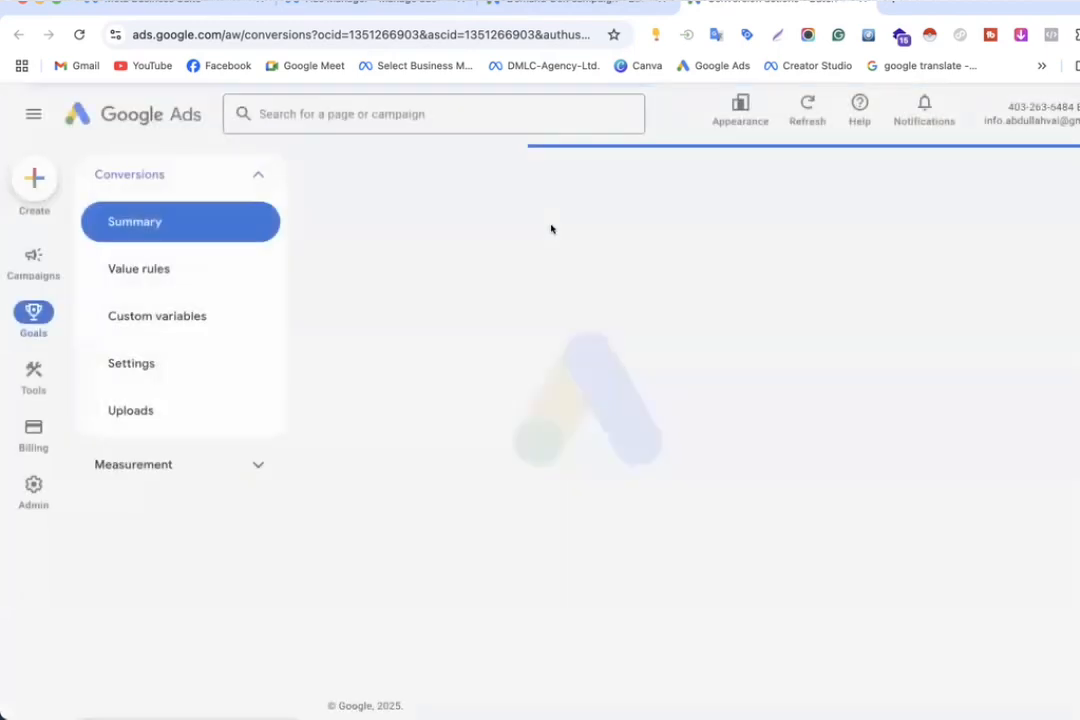
scroll(542, 468, "down", 2)
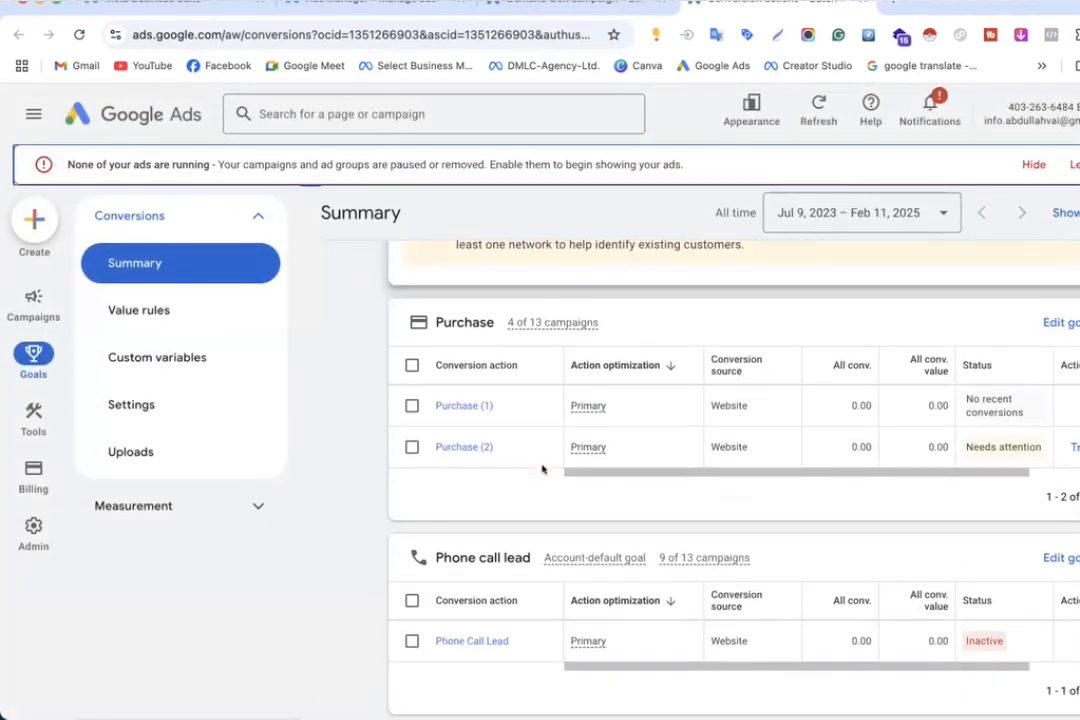
left_click(540, 8)
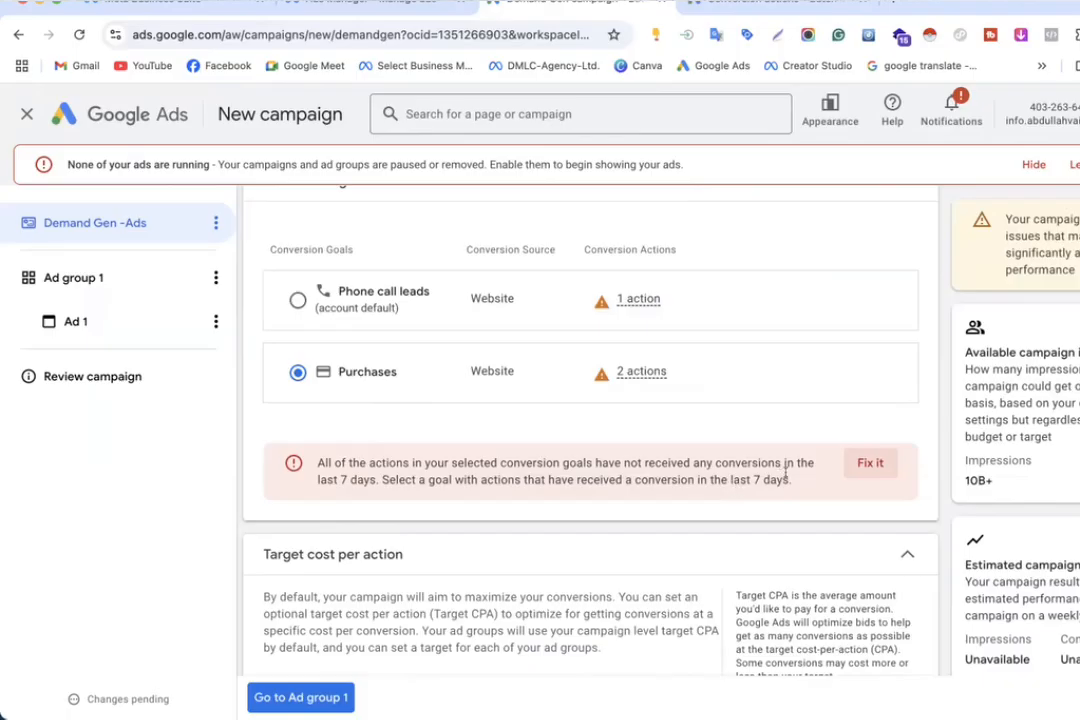
Step: Turn the product feed campaign back on and select the DM Batch74 Merchant Center account
scroll(598, 489, "down", 2)
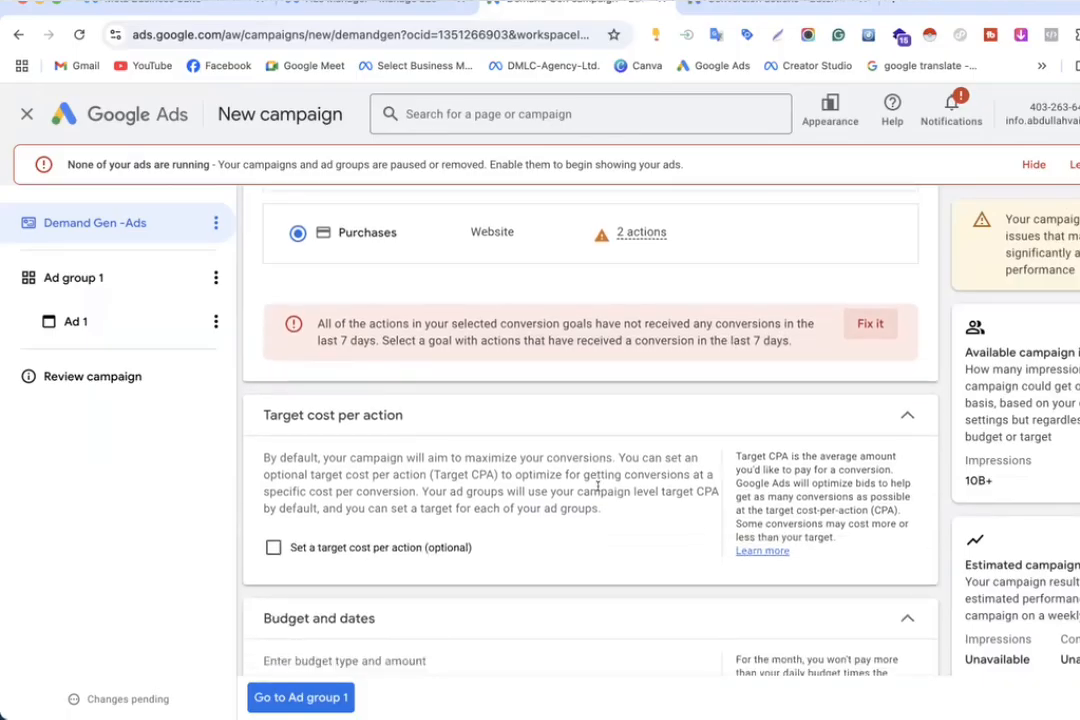
scroll(641, 410, "up", 5)
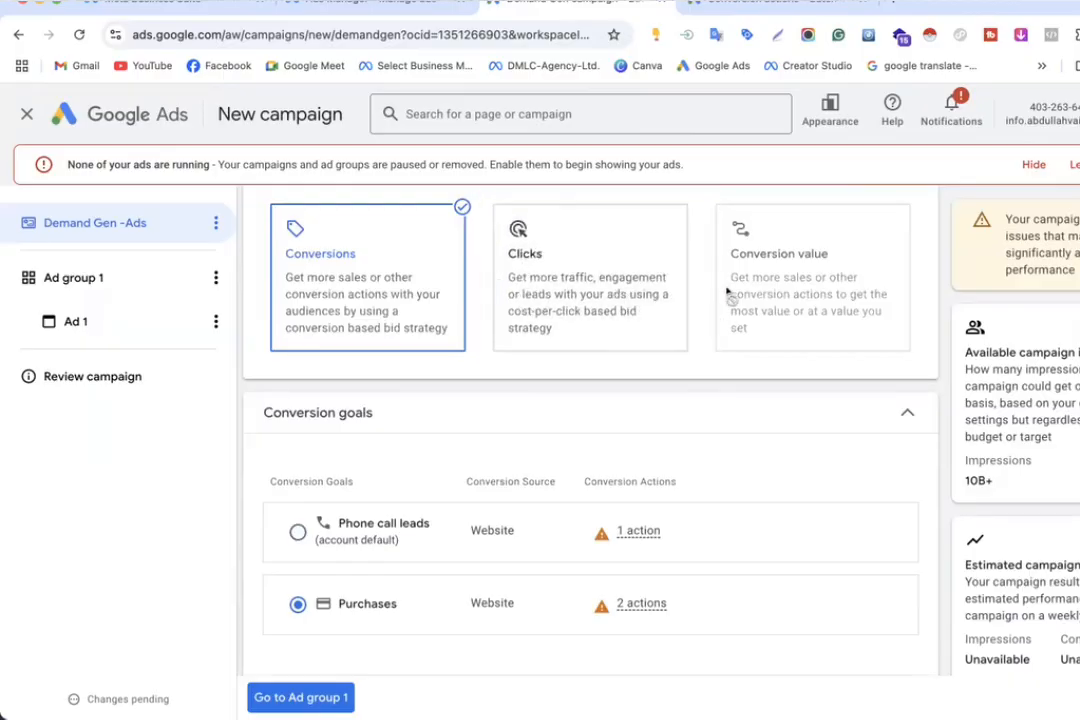
scroll(764, 298, "up", 1)
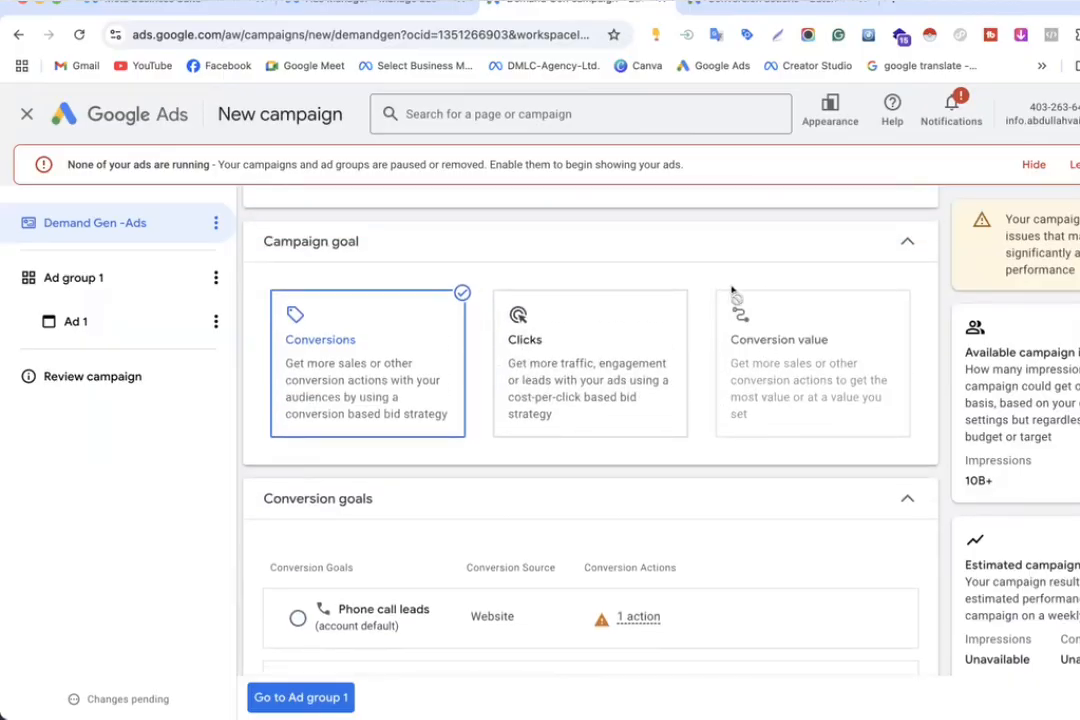
scroll(762, 300, "up", 1)
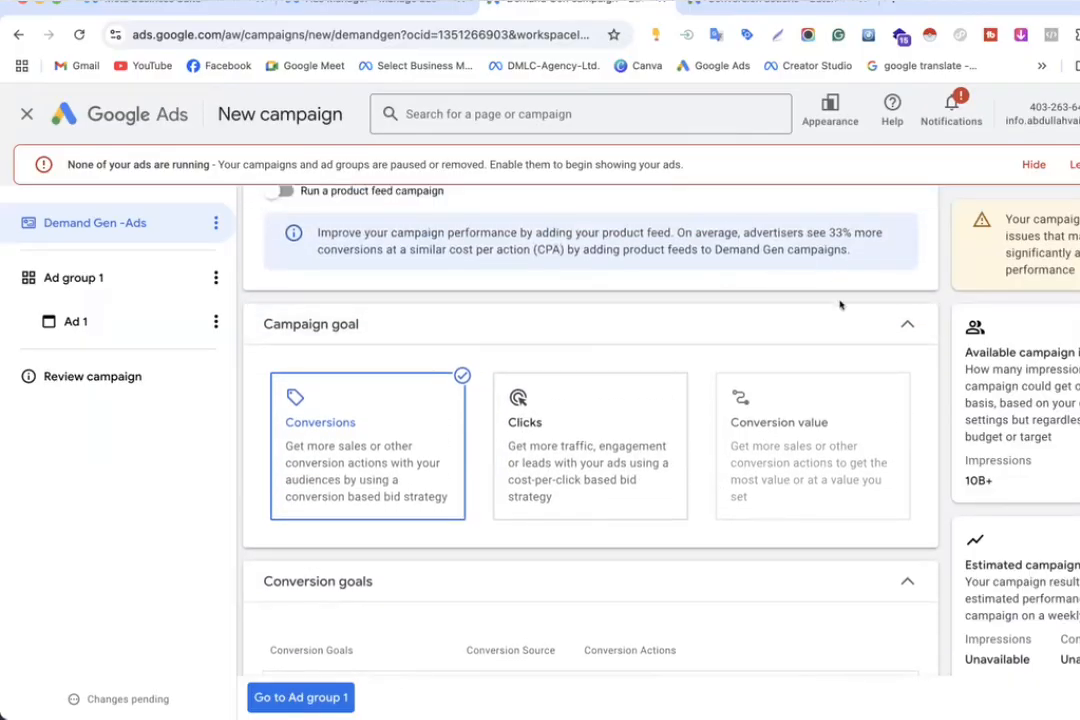
scroll(830, 310, "up", 1)
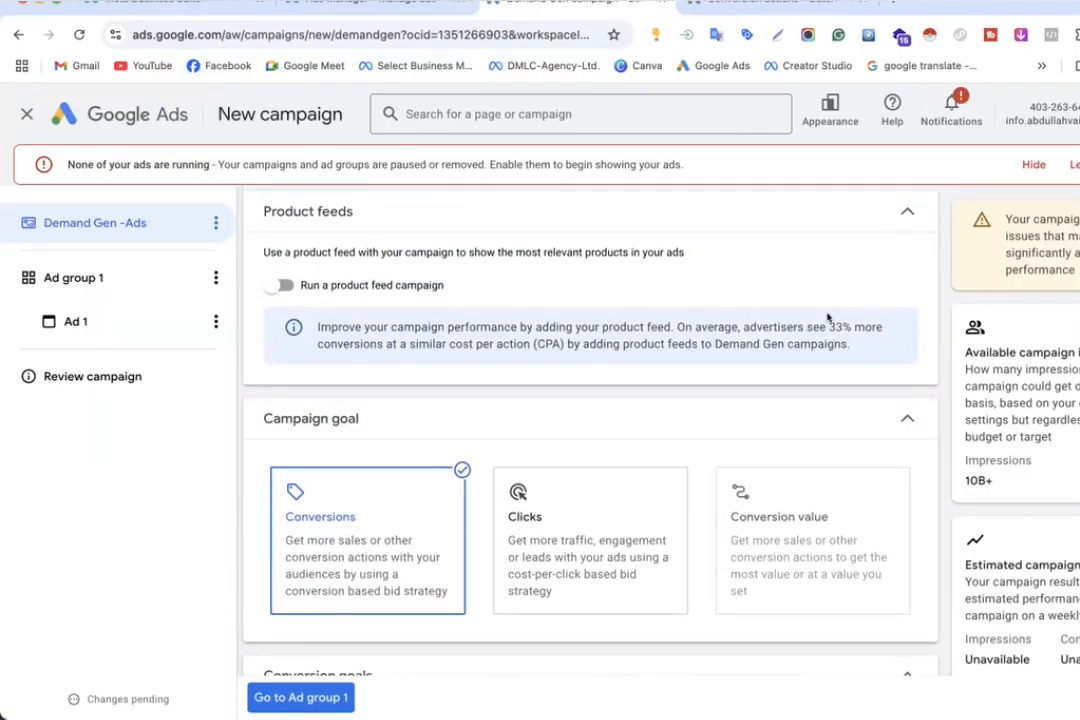
left_click(284, 285)
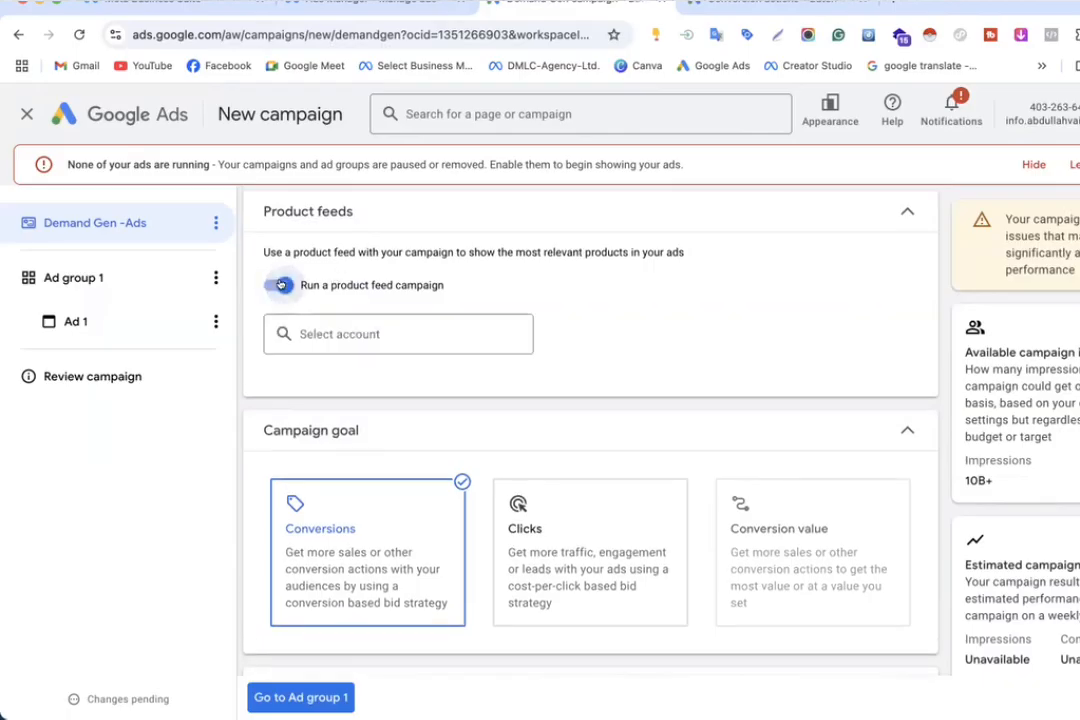
left_click(372, 334)
left_click(349, 397)
scroll(355, 470, "down", 2)
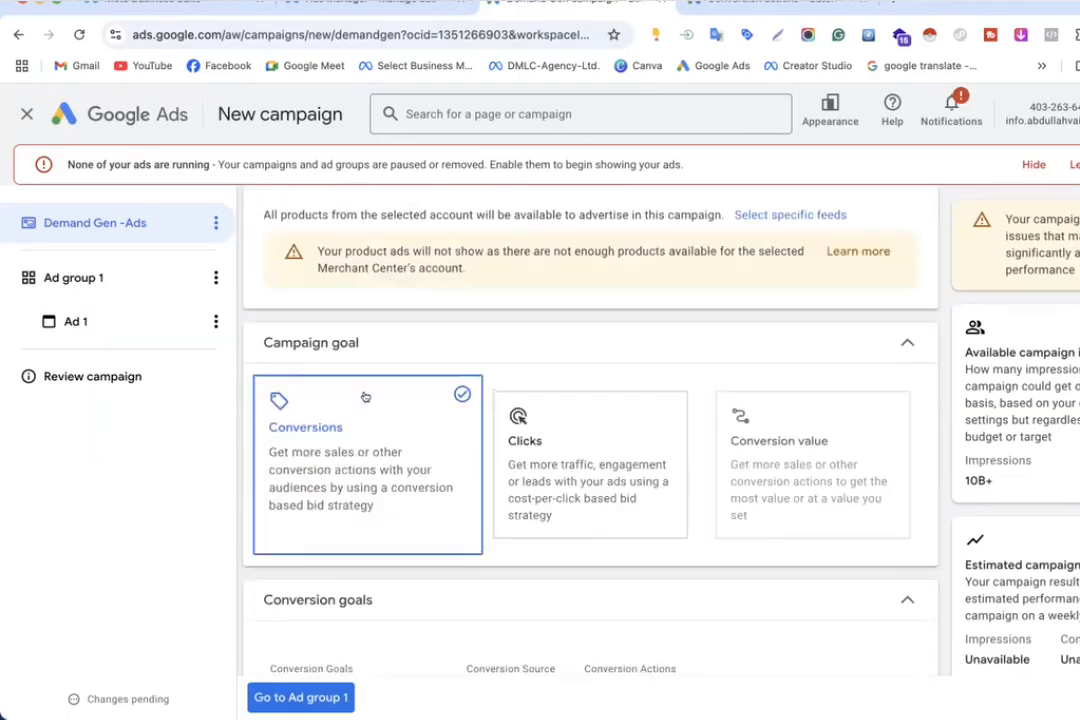
Step: Review the selected conversion goals, the warning about recent conversions and the target cost per action section
scroll(364, 477, "down", 2)
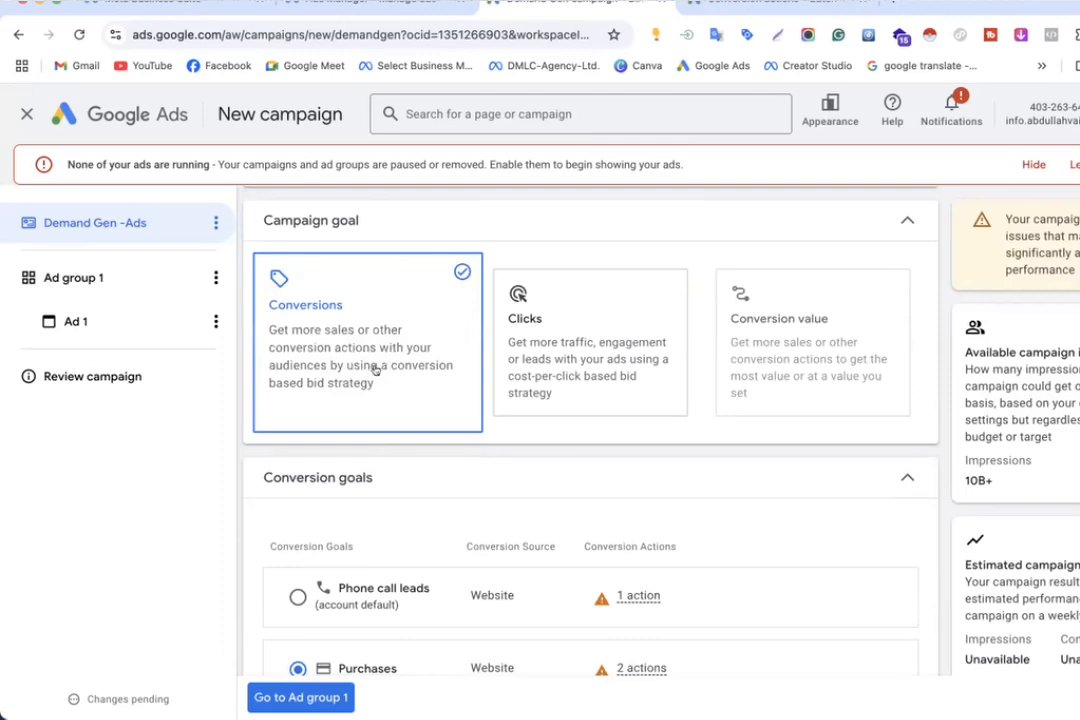
scroll(375, 370, "down", 3)
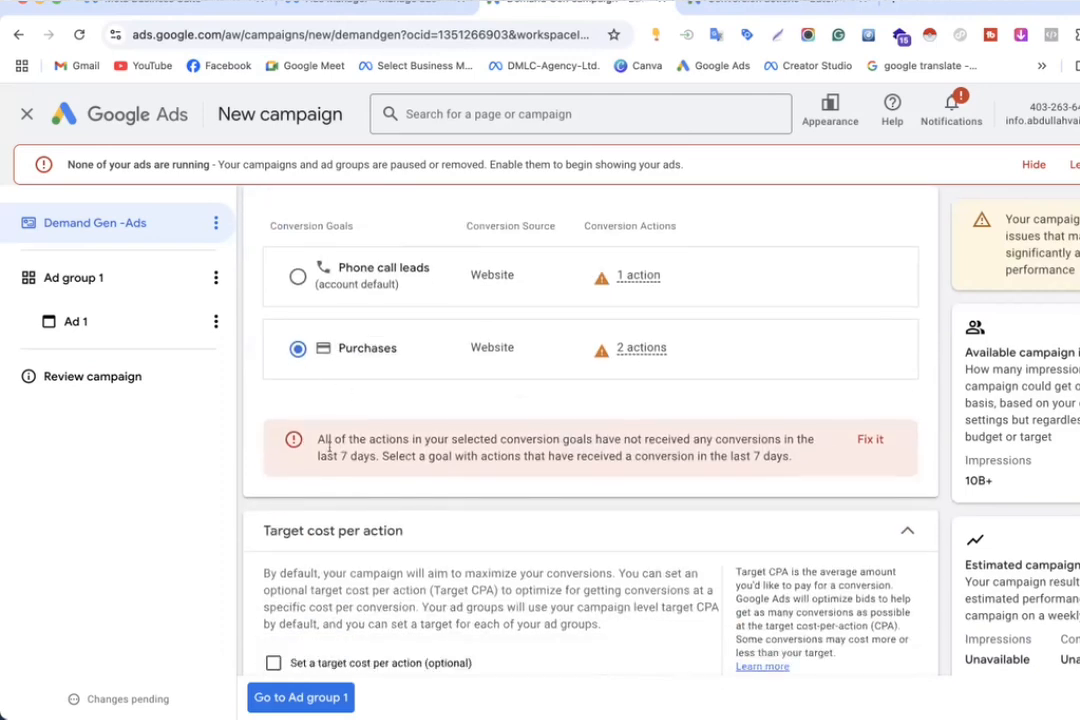
left_click_drag(316, 439, 787, 456)
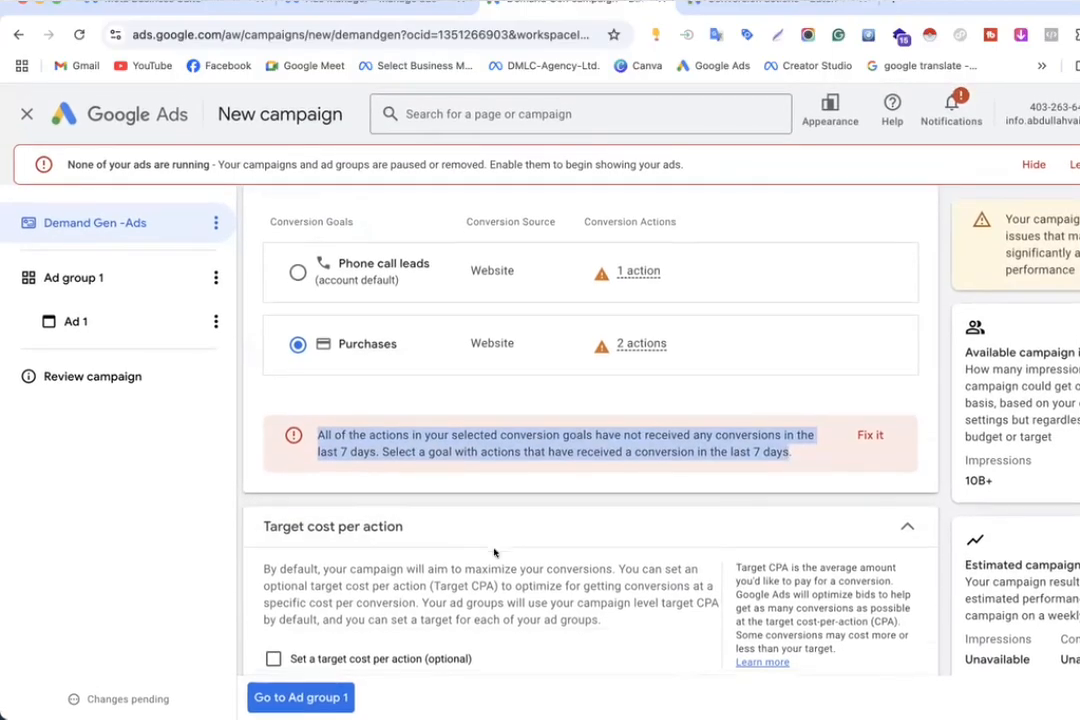
scroll(352, 365, "down", 2)
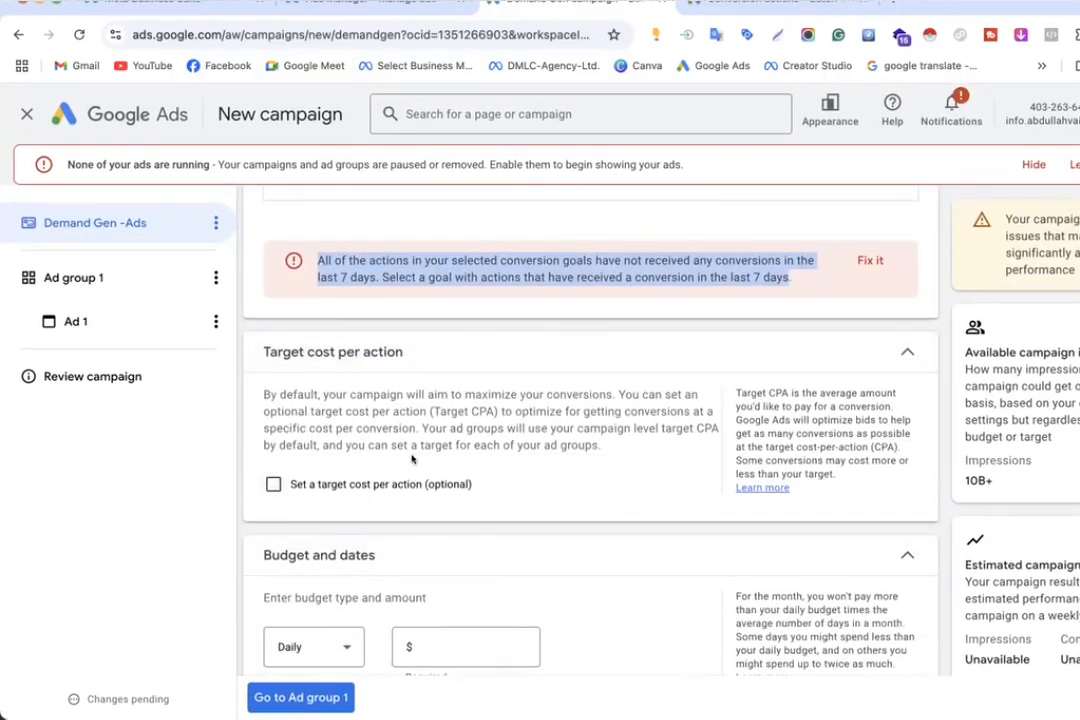
scroll(439, 432, "down", 2)
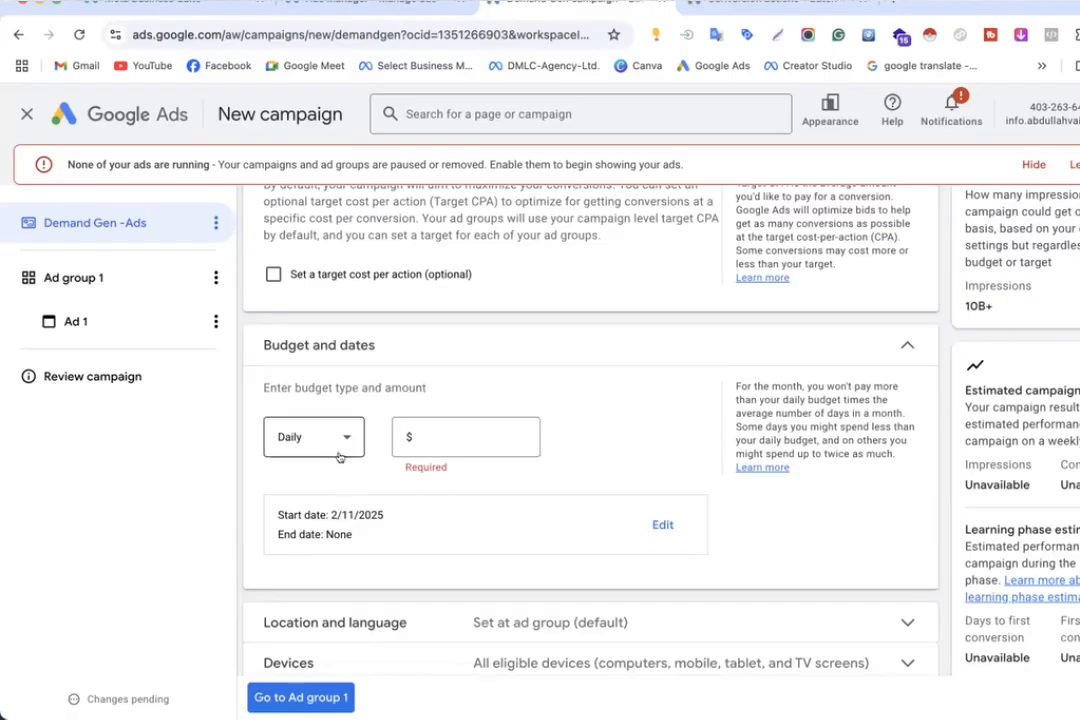
Step: Try a daily campaign budget of $2.00 and check the recommended budget for campaign performance
left_click(340, 447)
left_click(310, 449)
left_click(437, 432)
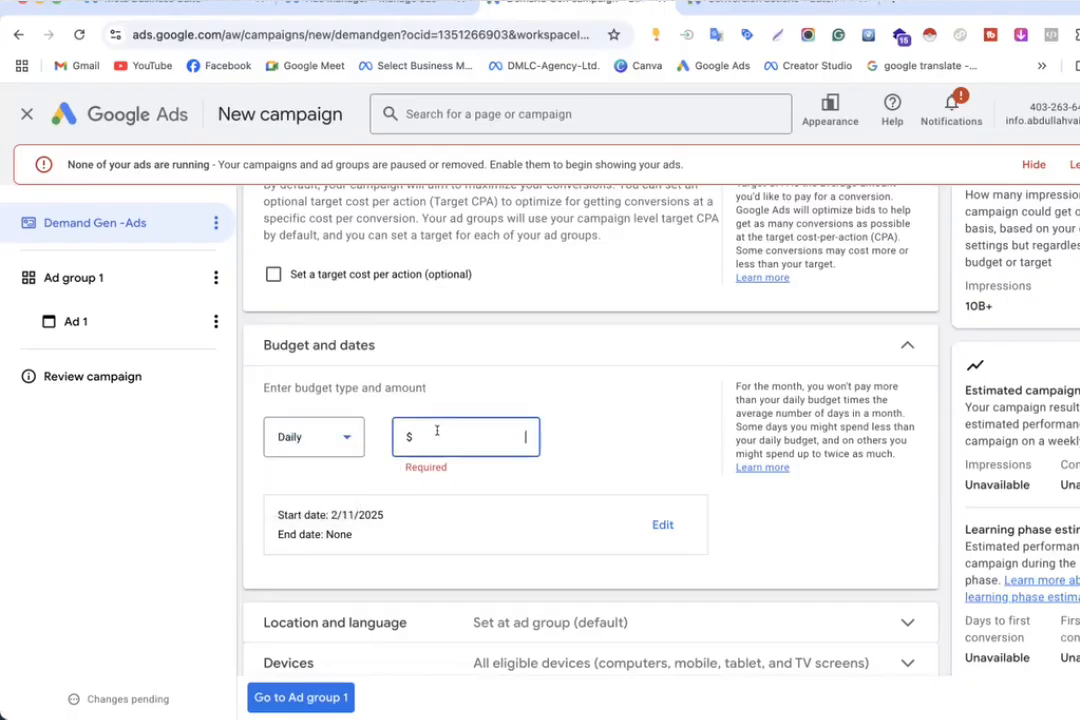
type("2.00")
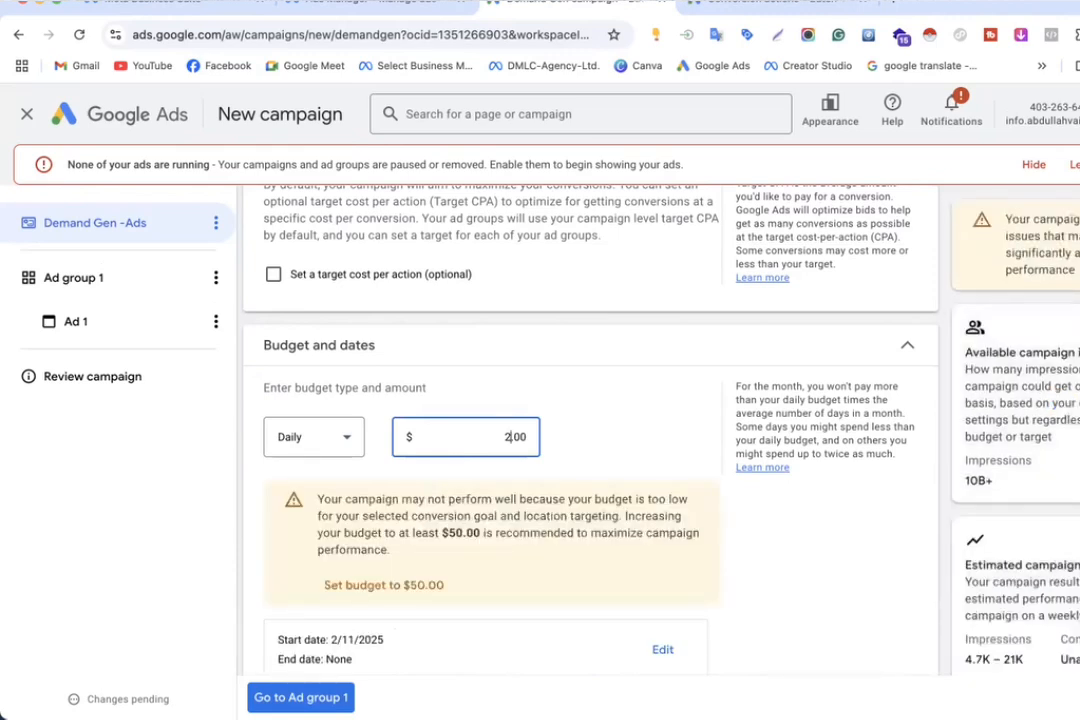
scroll(441, 477, "down", 2)
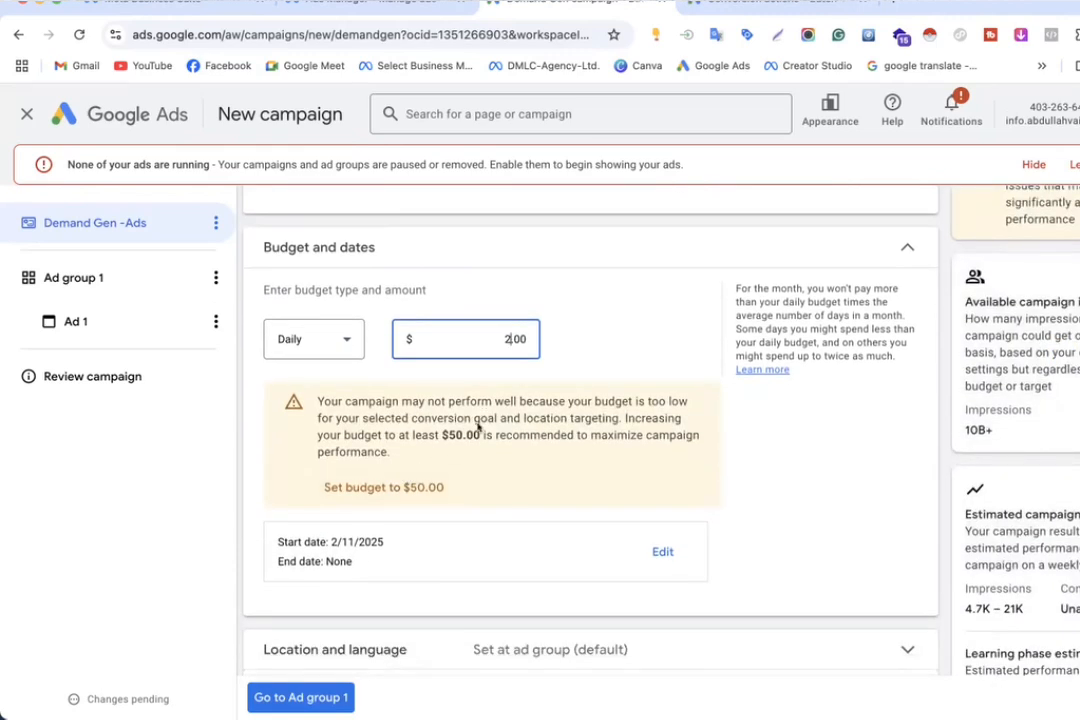
left_click_drag(442, 435, 467, 433)
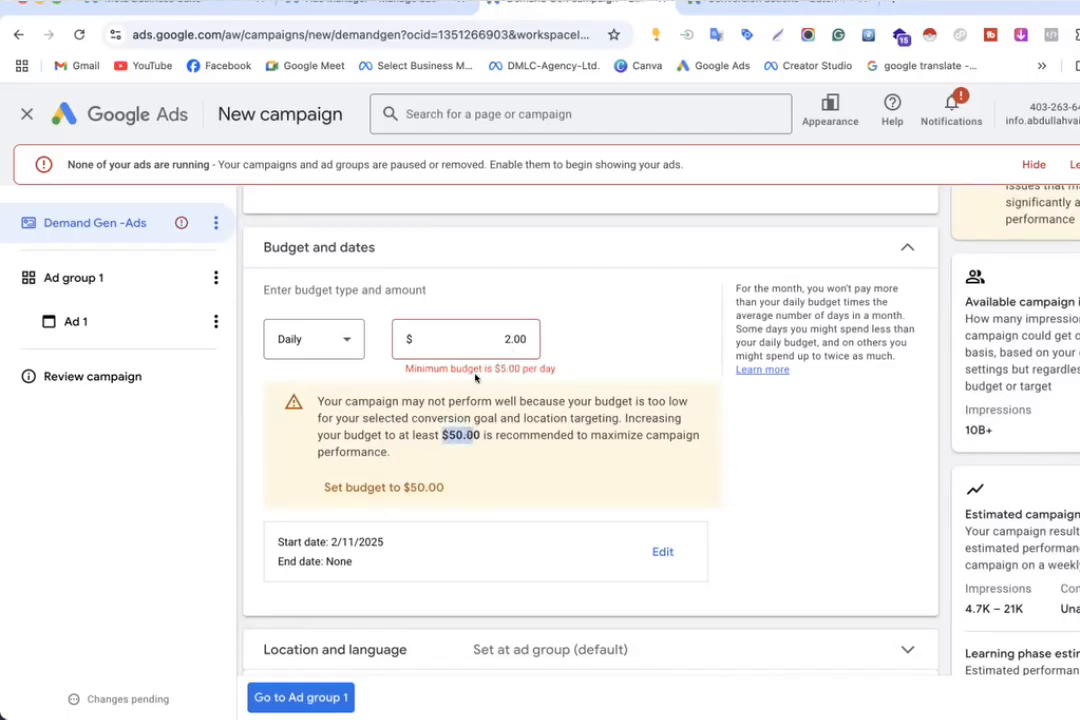
Step: Raise the daily campaign budget to $50.00
left_click(506, 339)
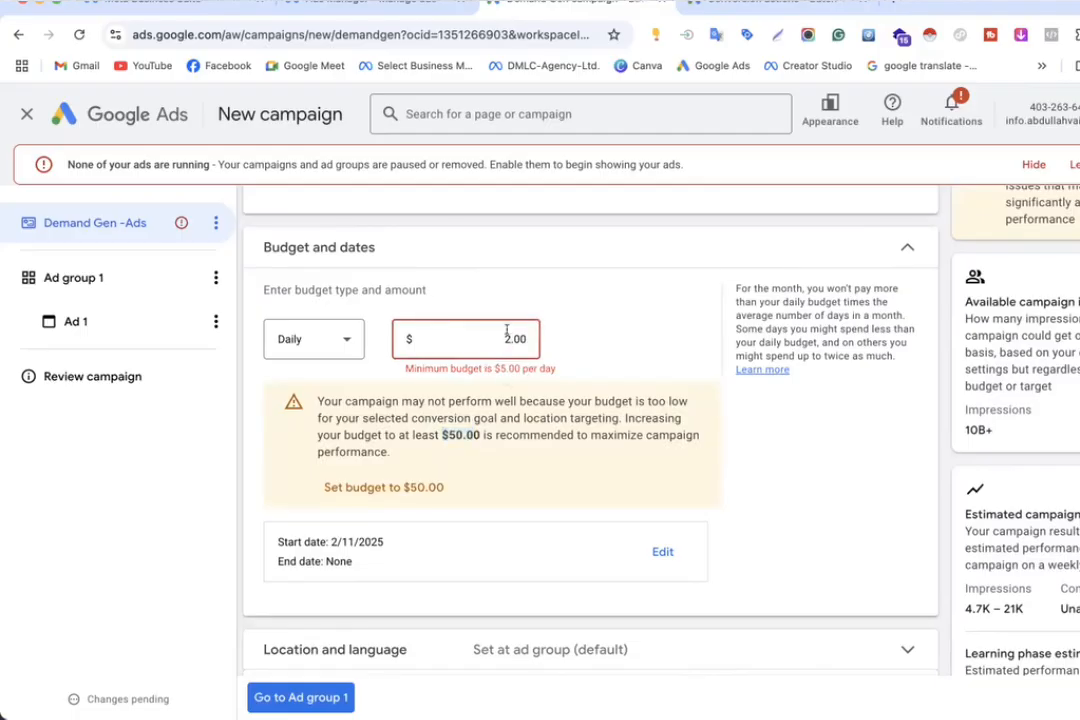
key("BackSpace")
type("50")
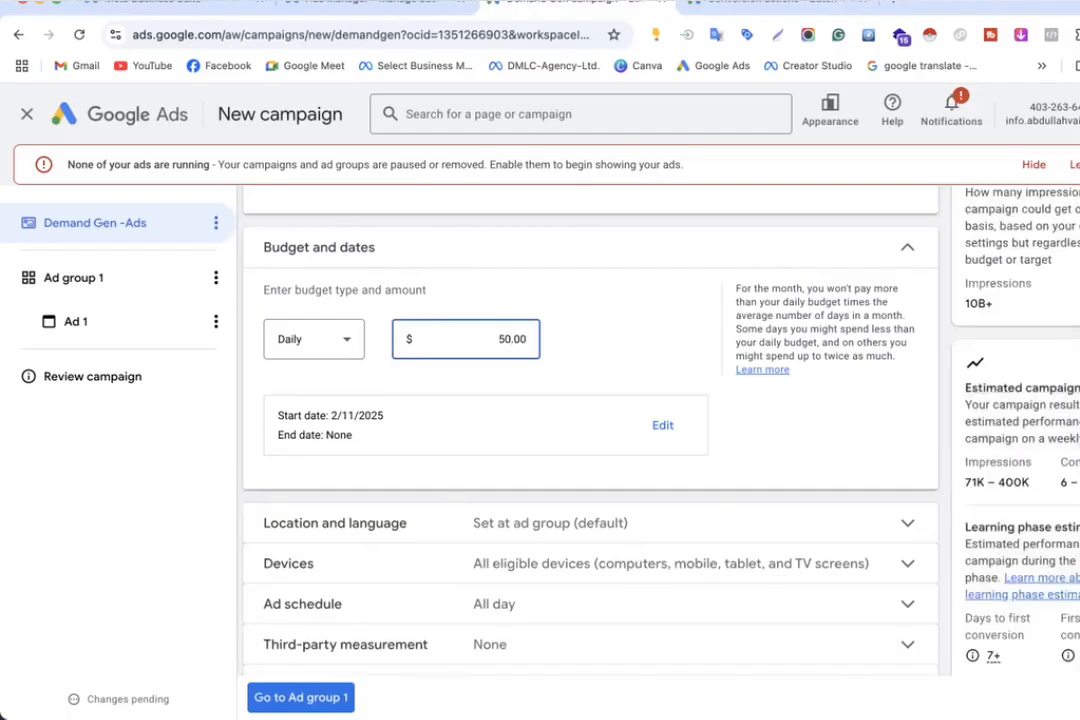
left_click(233, 488)
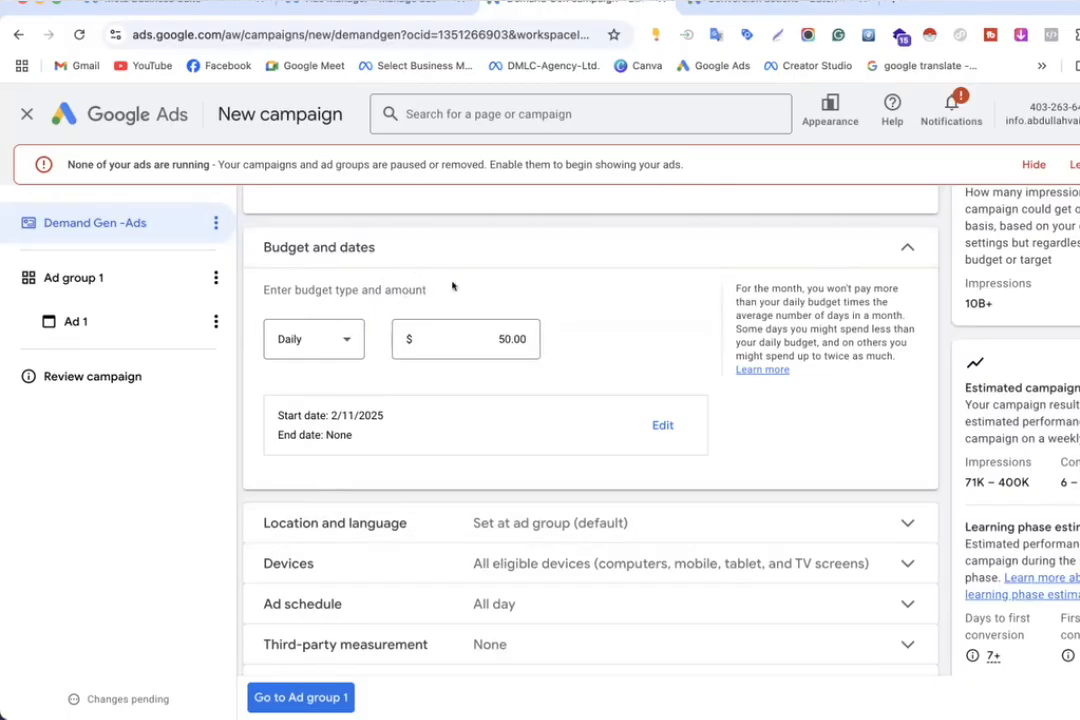
Step: Try a higher daily budget to compare the campaign estimates, and restore it to $50.00
left_click(495, 337)
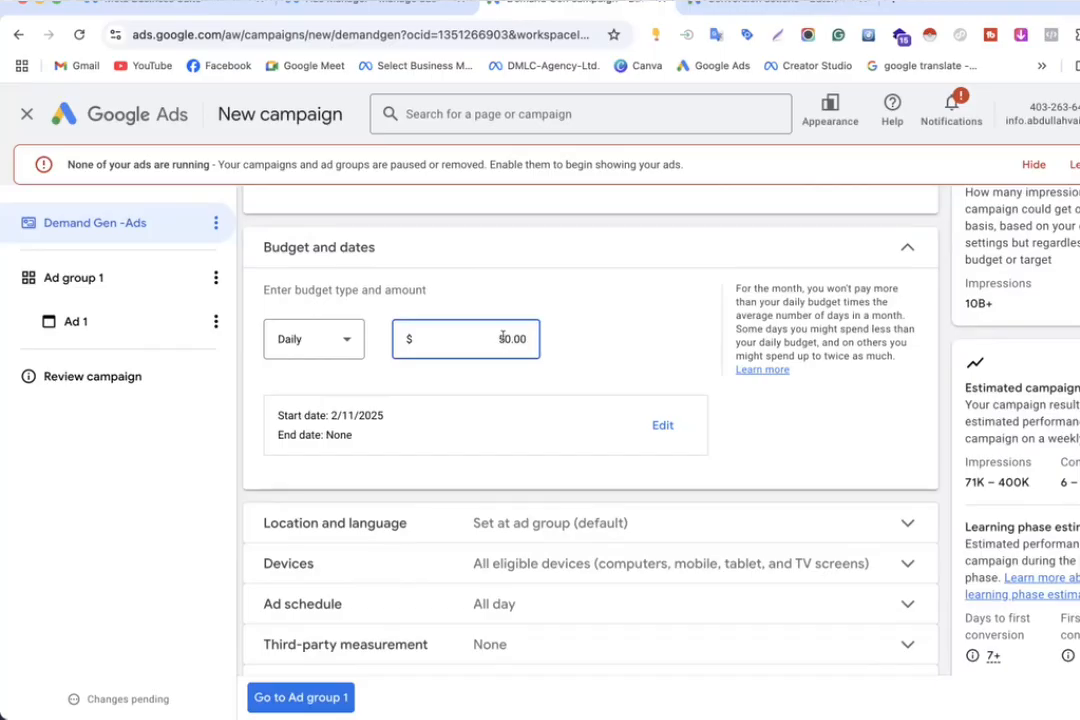
key("BackSpace")
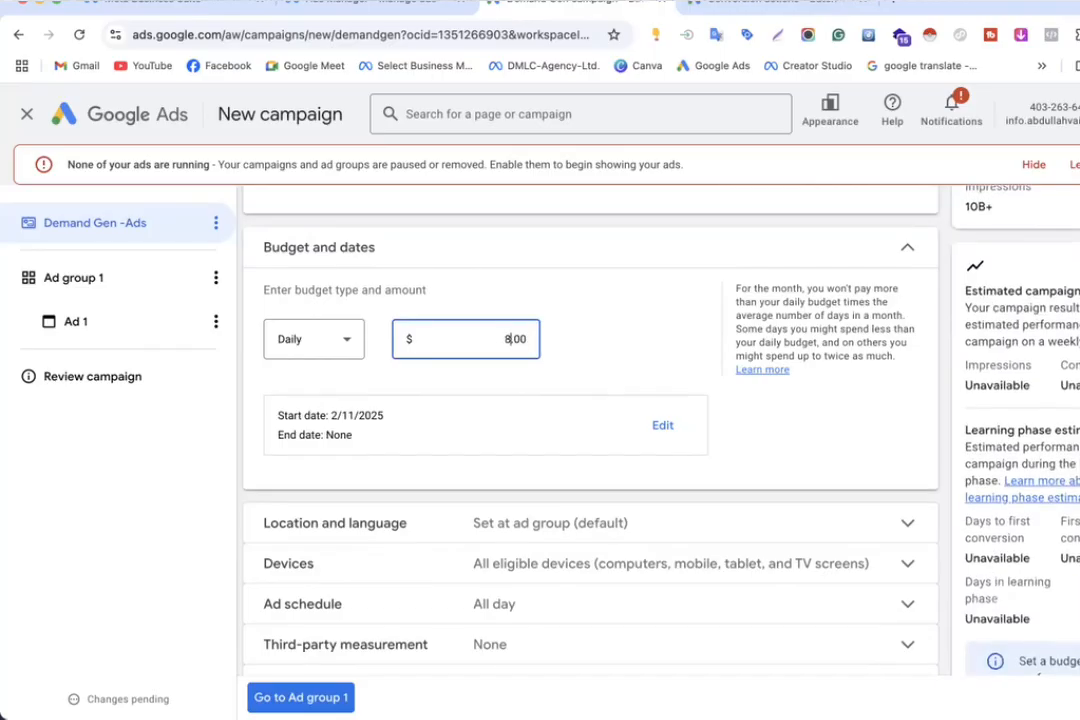
type("8")
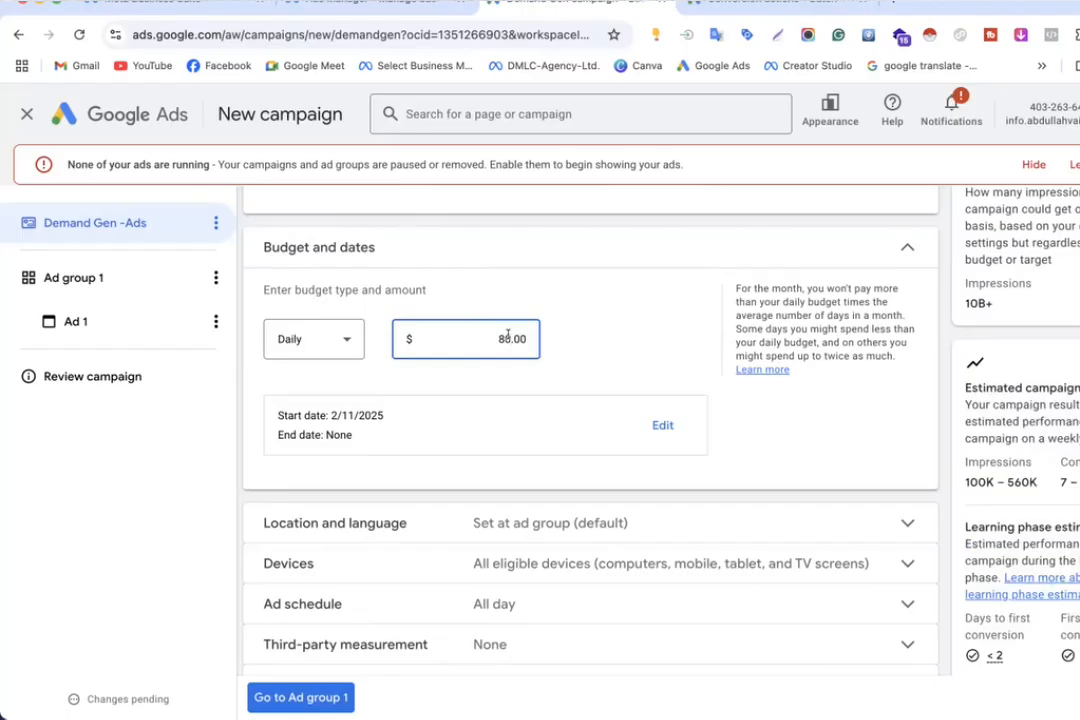
key("BackSpace")
key("Delete")
key("Delete")
key("Delete")
key("Delete")
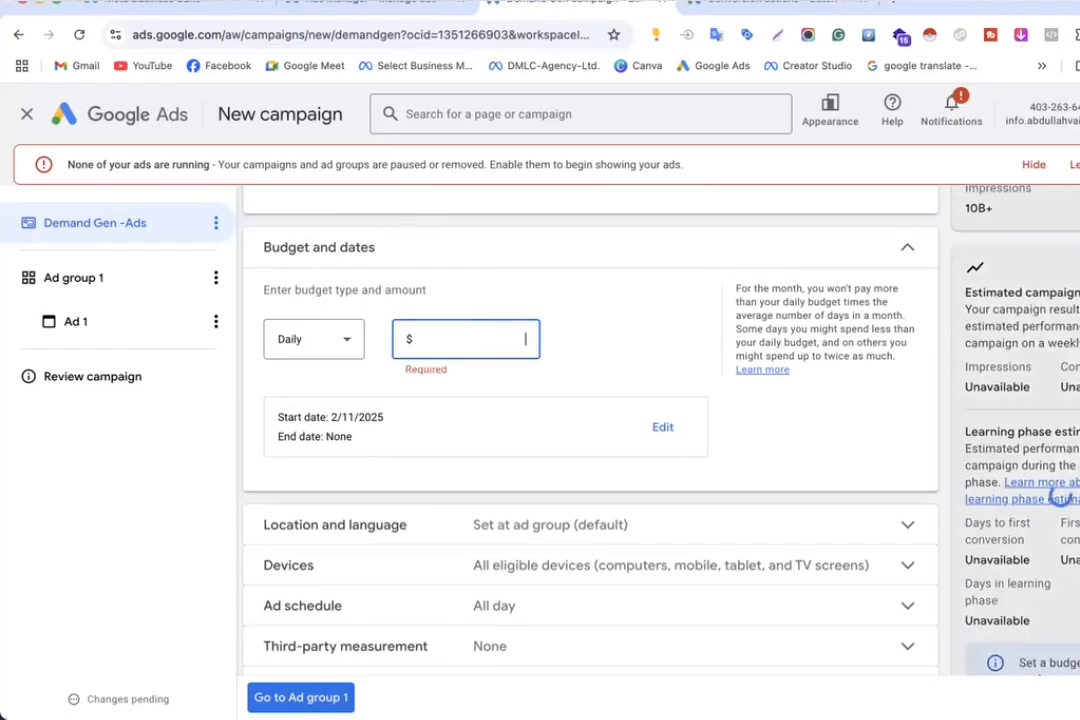
type("50")
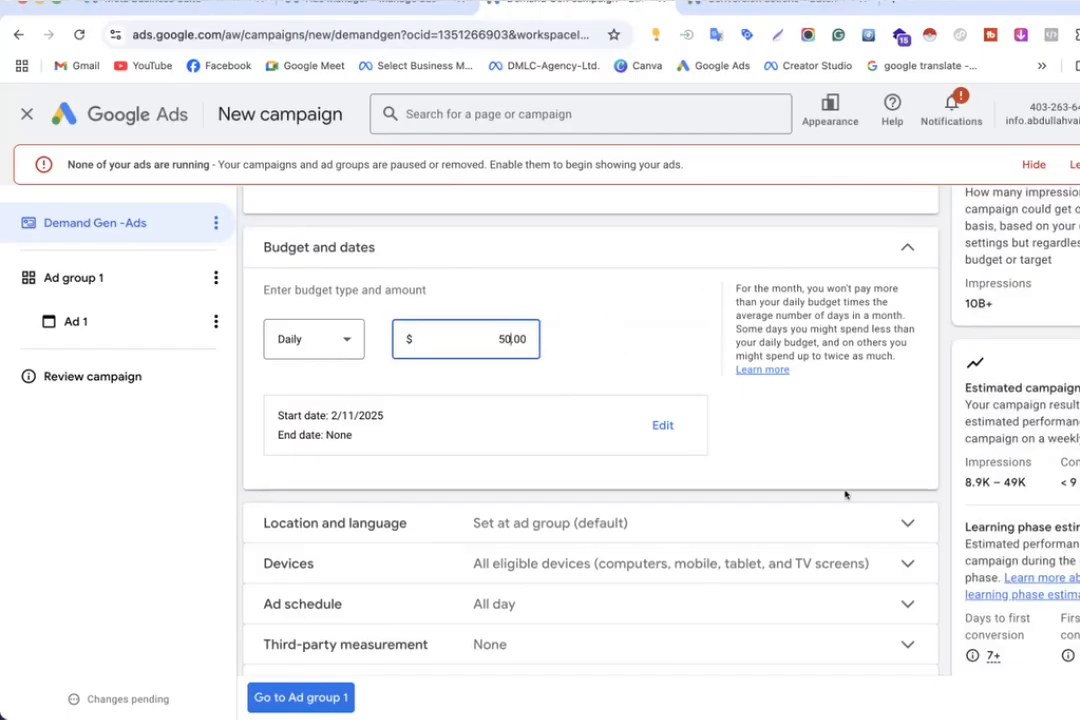
Step: Try a daily budget of $75.00 and check its estimated conversions
key("ctrl+a")
key("BackSpace")
type("75")
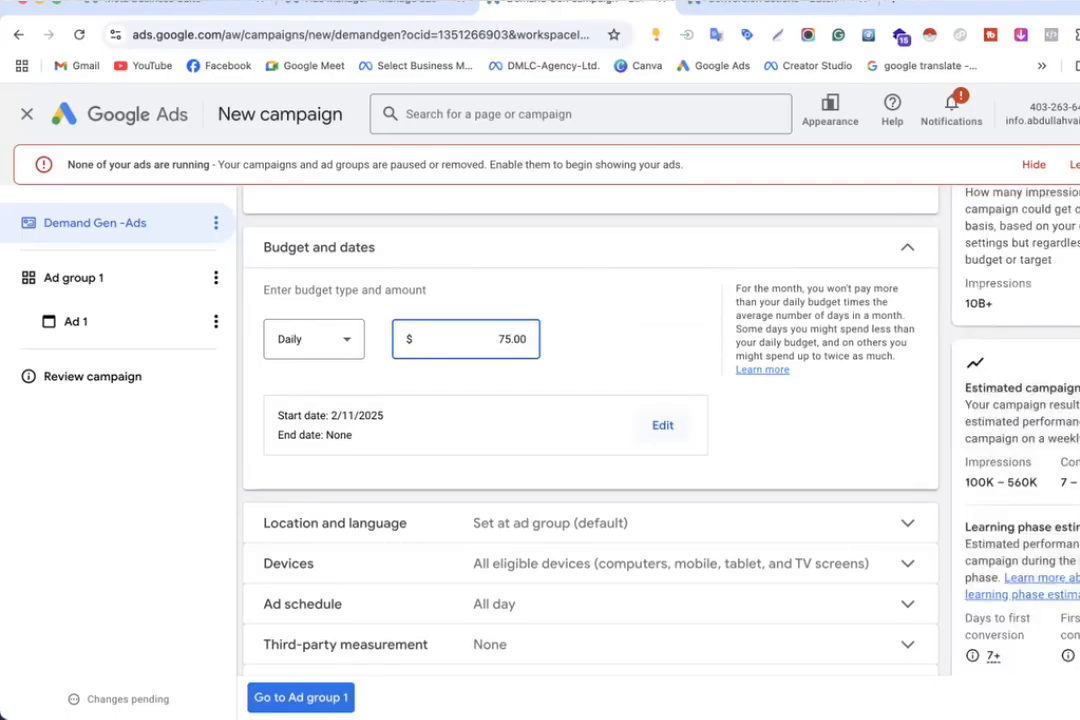
left_click(957, 446)
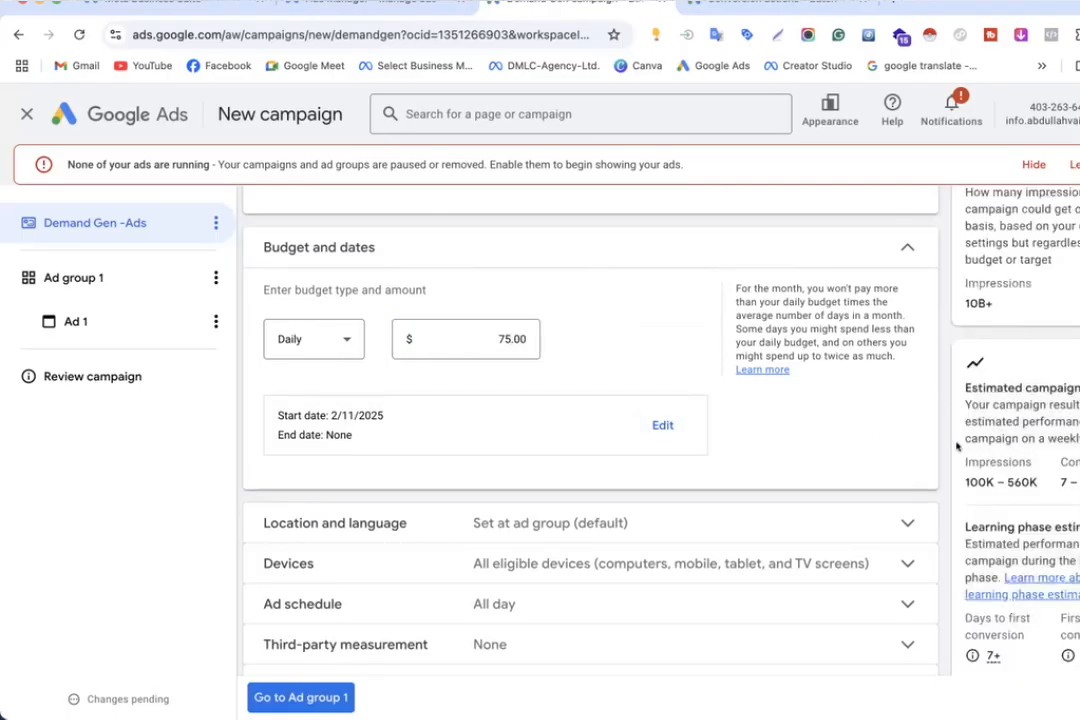
left_click_drag(1058, 484, 1079, 484)
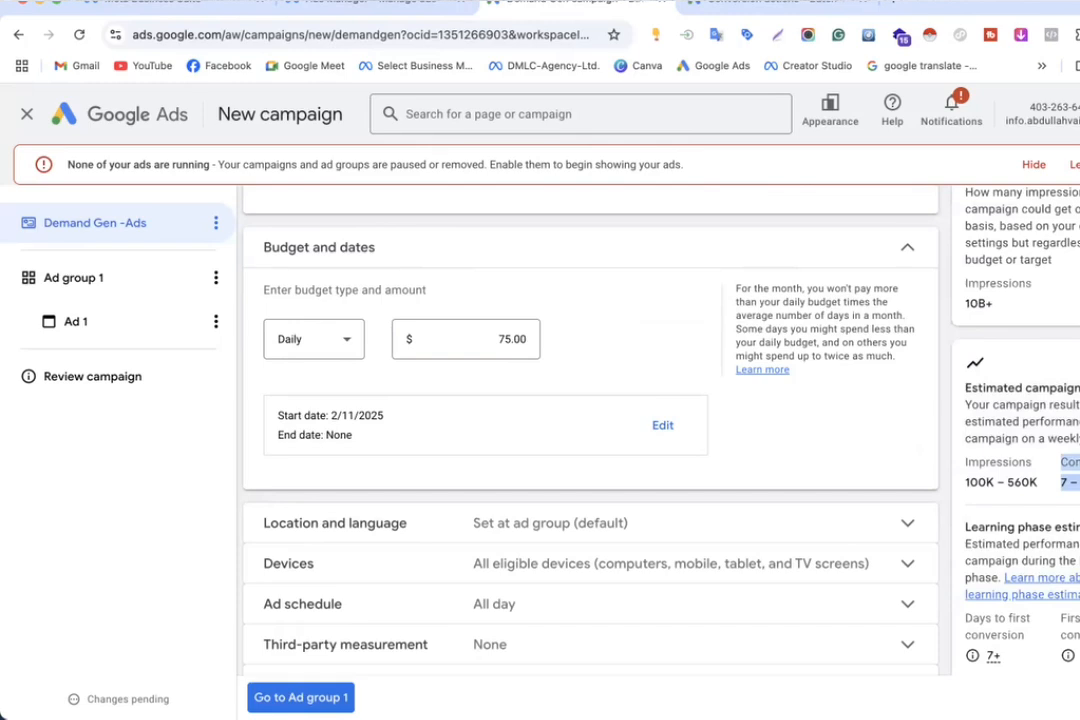
Step: Set the daily campaign budget to $50.00 and check its estimated conversions
left_click_drag(508, 335, 492, 335)
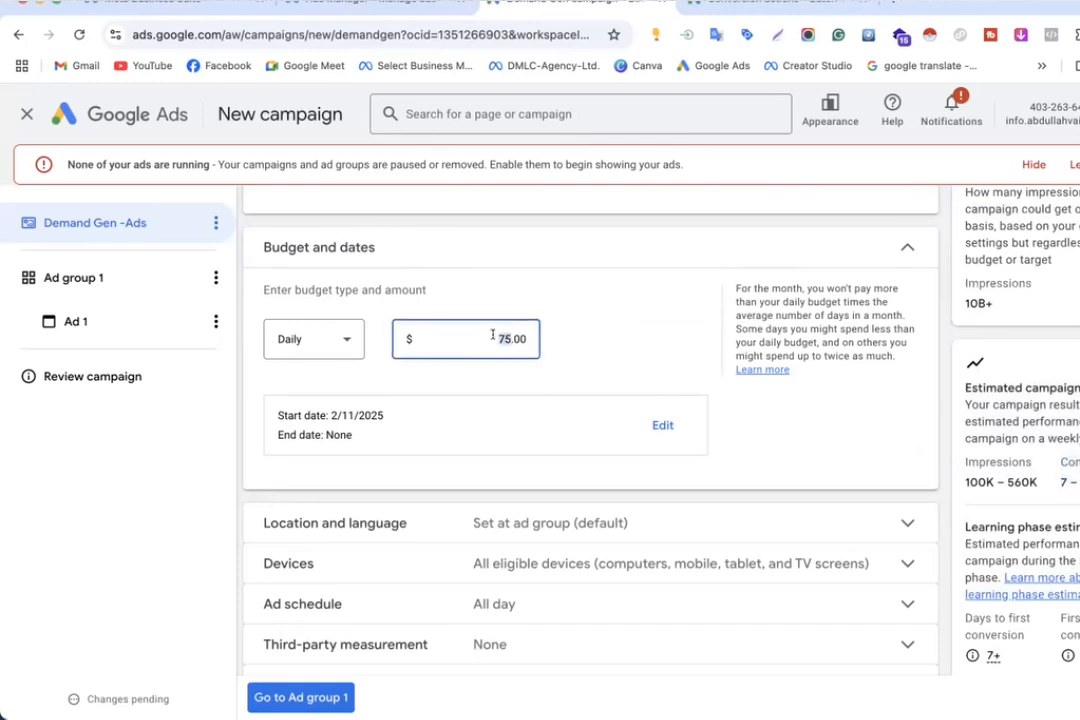
type("50")
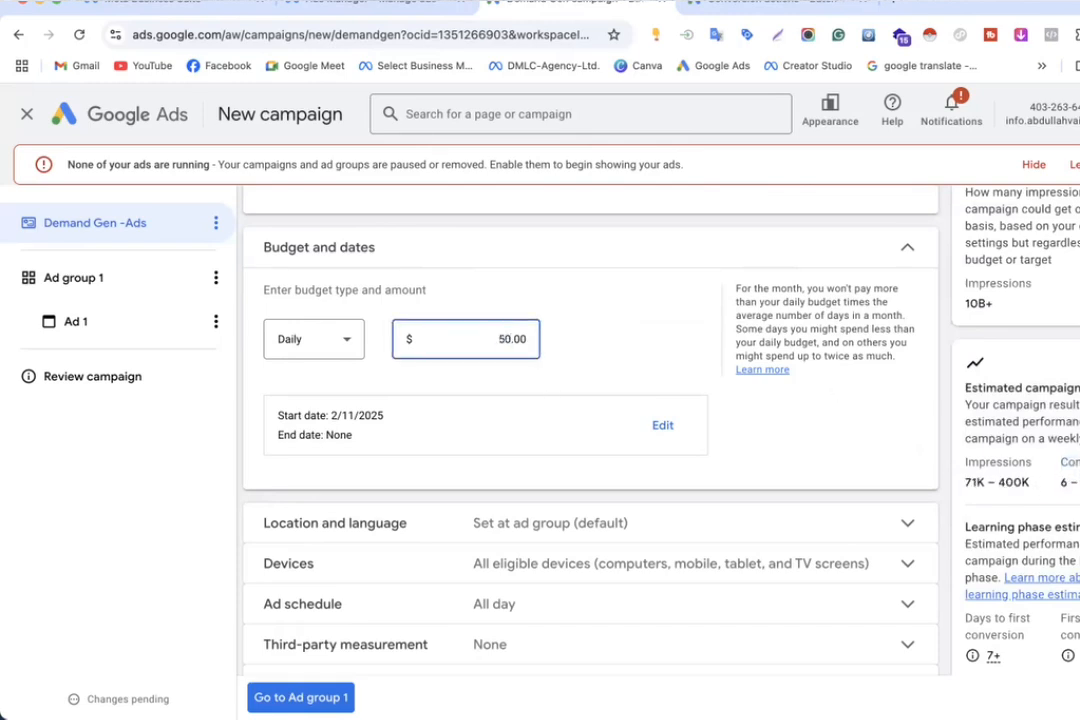
left_click(949, 510)
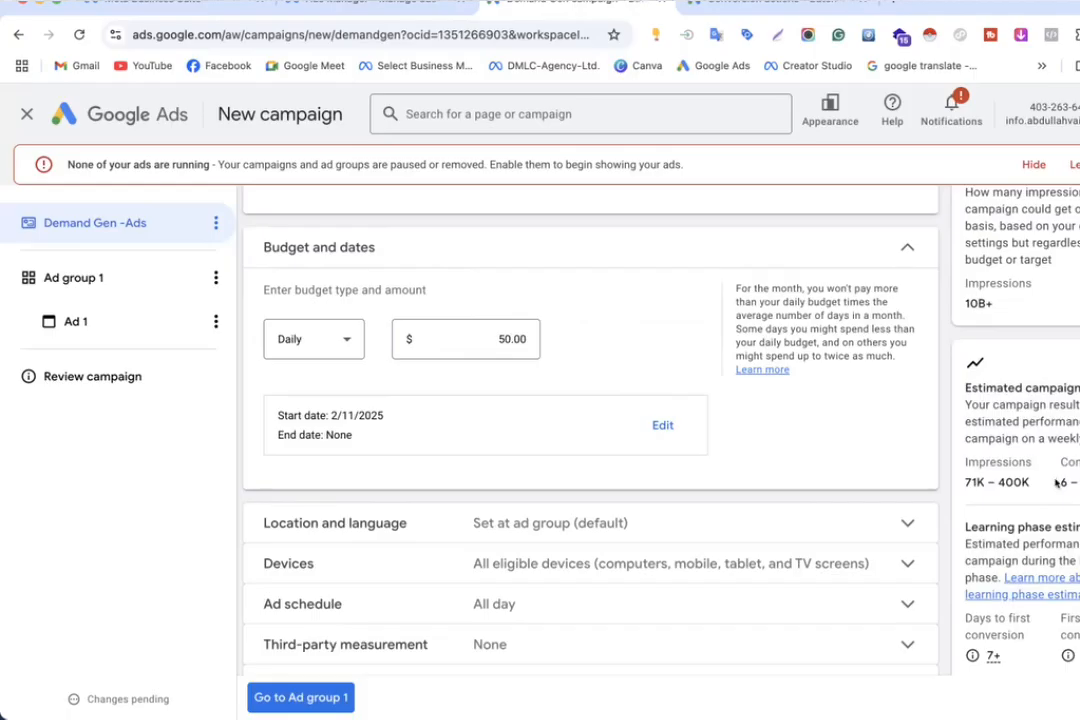
left_click_drag(1056, 483, 1079, 484)
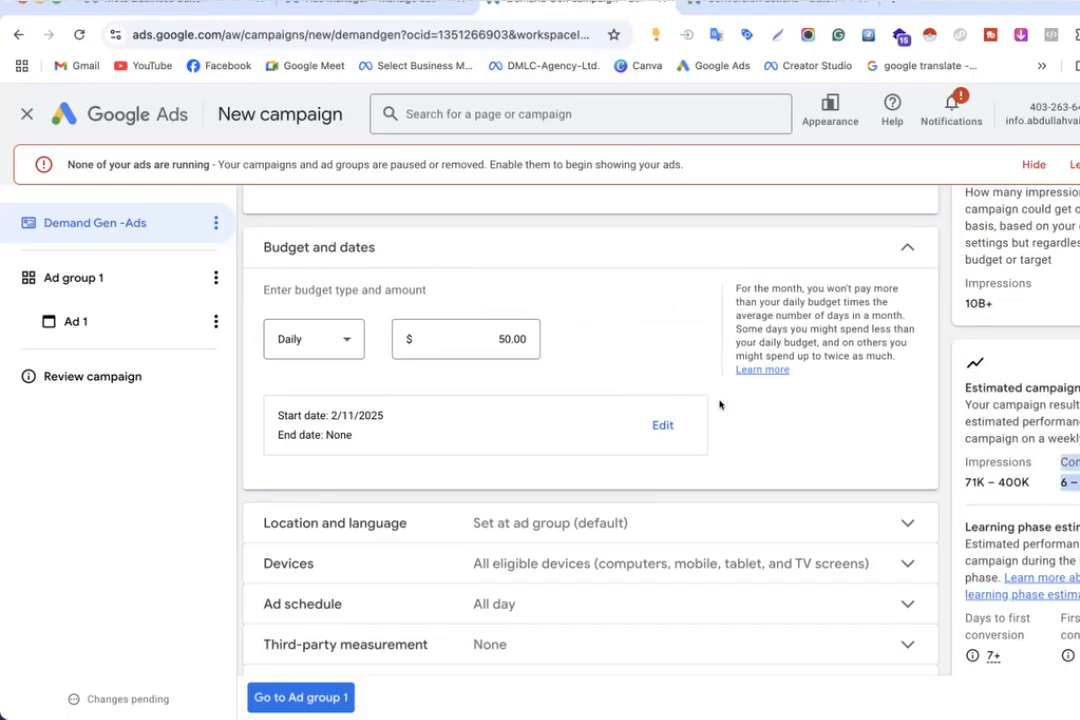
Step: Check the campaign's start and end date options and the start date calendar without changing the dates
left_click(660, 425)
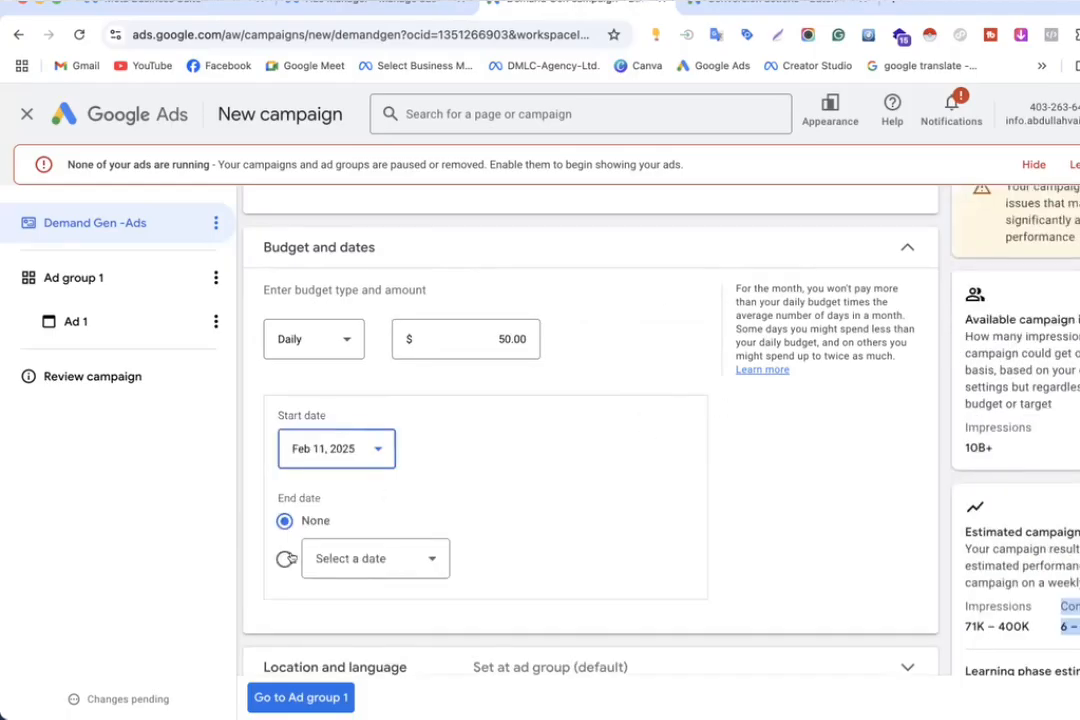
left_click(355, 448)
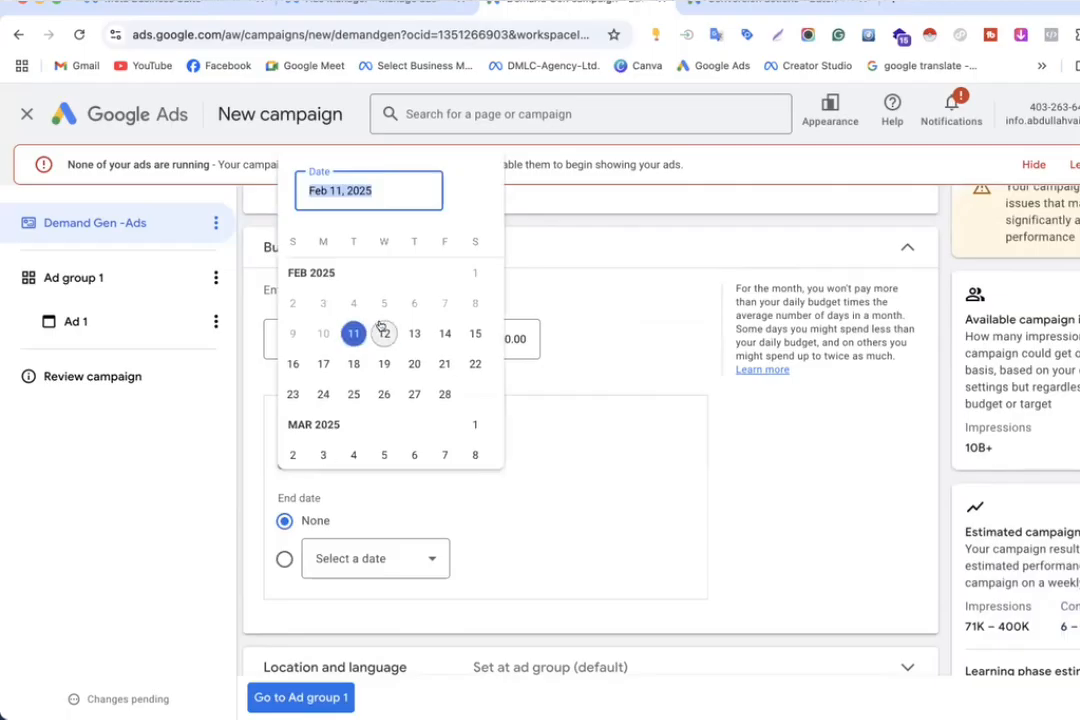
left_click(240, 467)
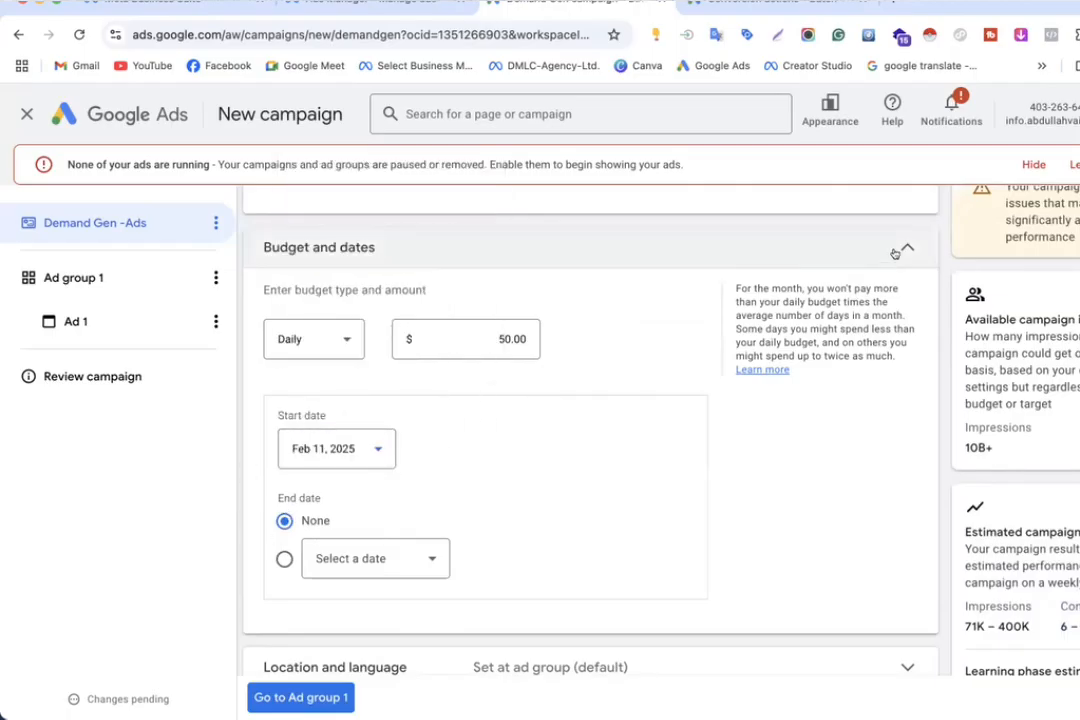
left_click(899, 249)
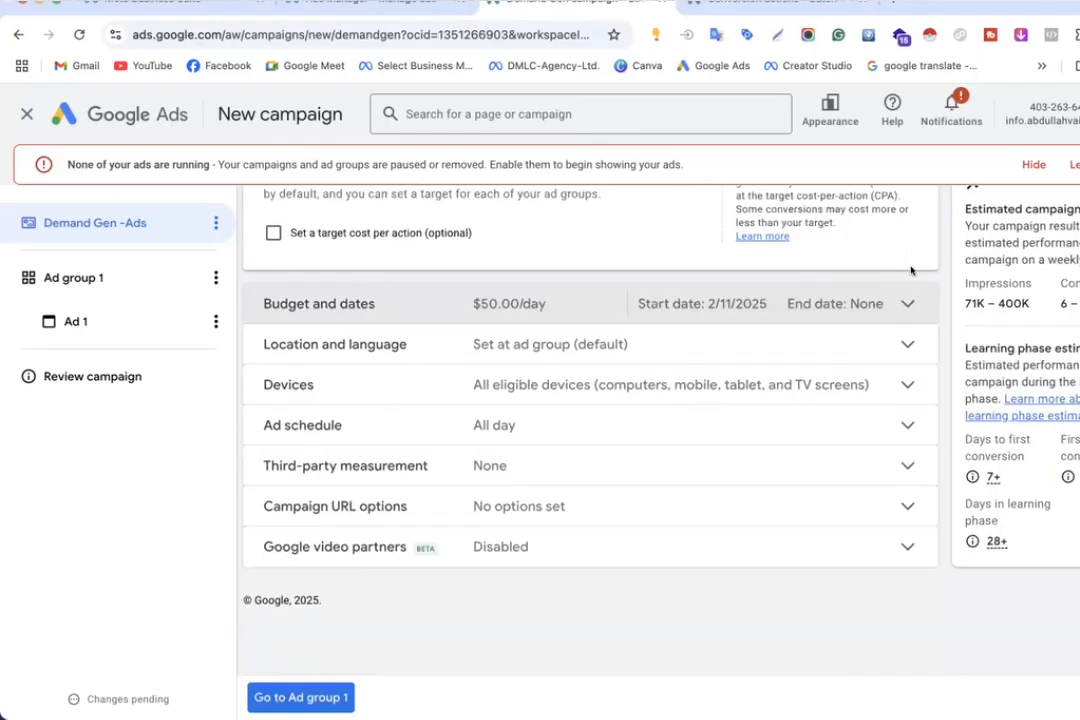
left_click(829, 307)
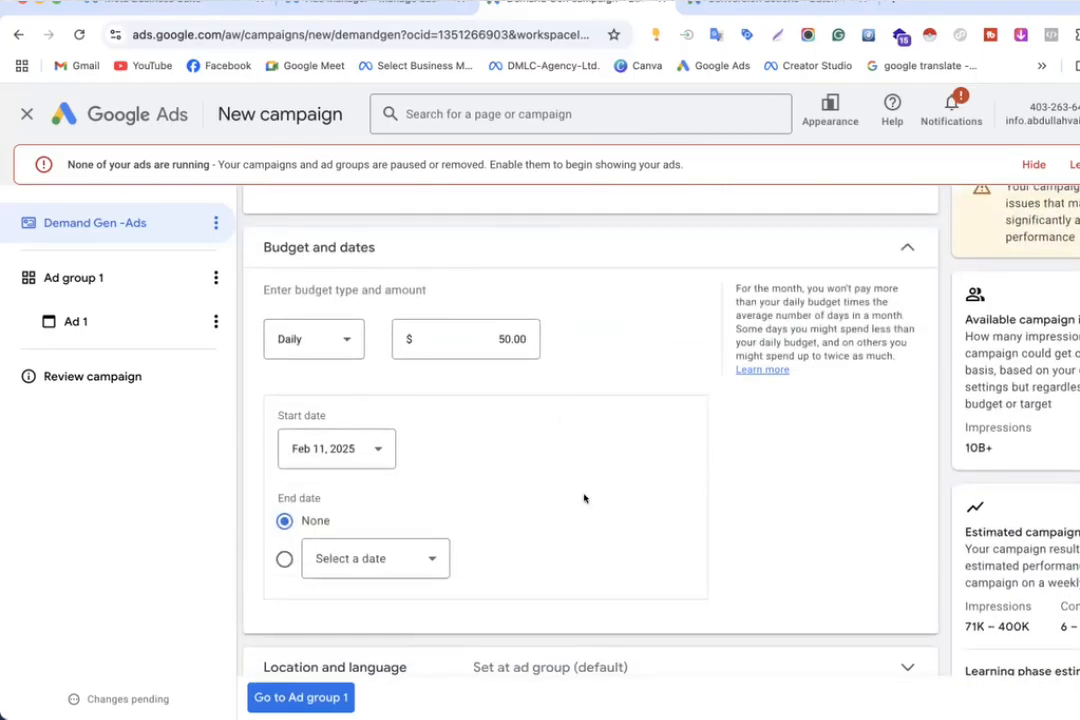
Step: Enable campaign-level location and language targeting and set the campaign location to United States
scroll(585, 498, "down", 2)
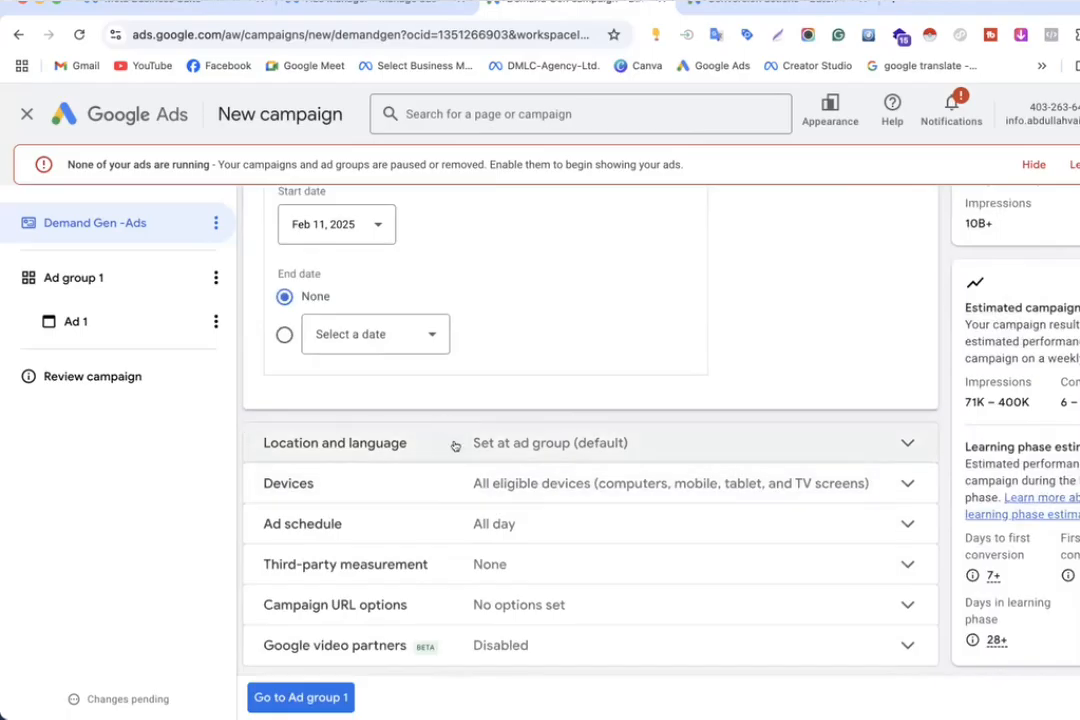
left_click(400, 443)
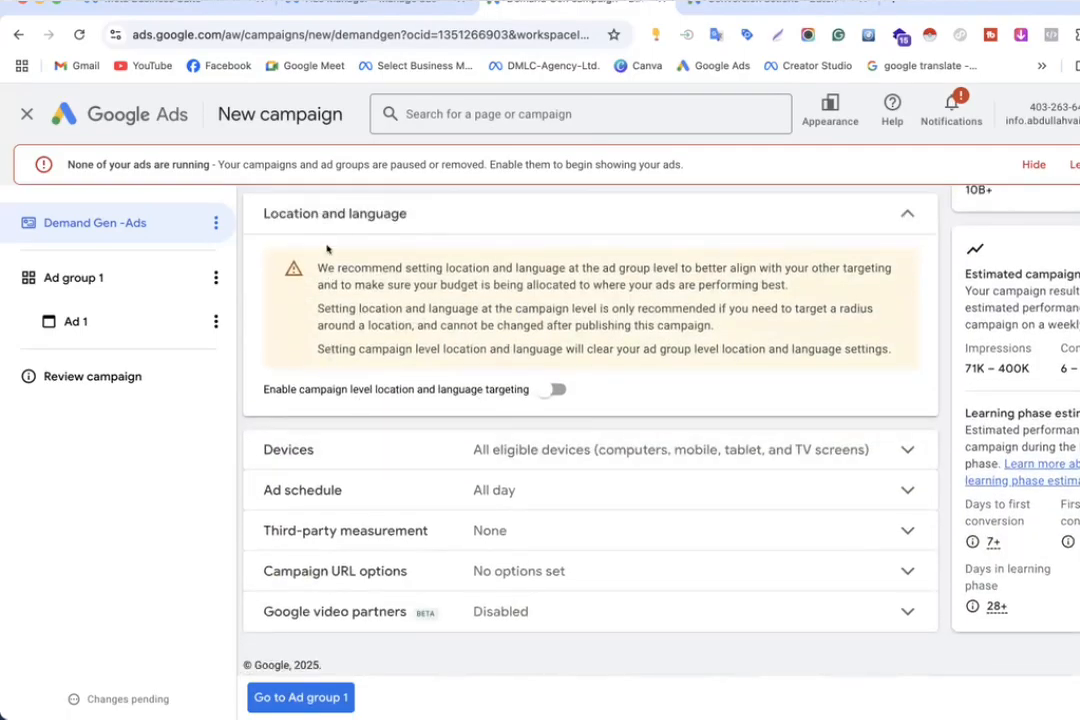
left_click(551, 390)
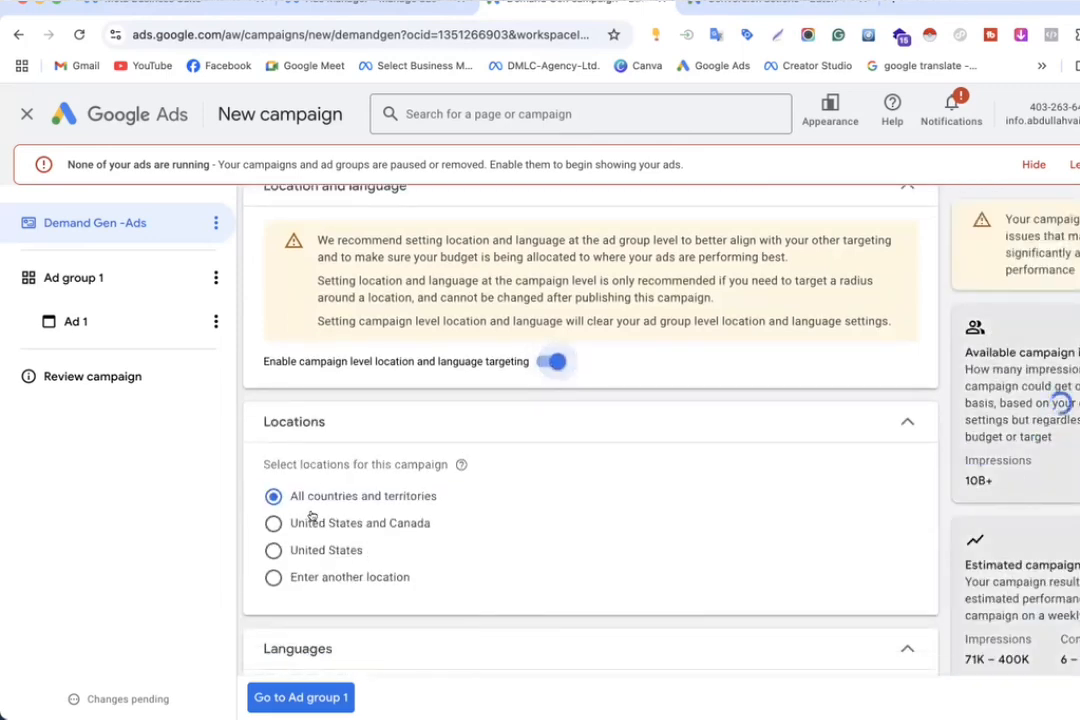
scroll(295, 505, "down", 2)
left_click(276, 454)
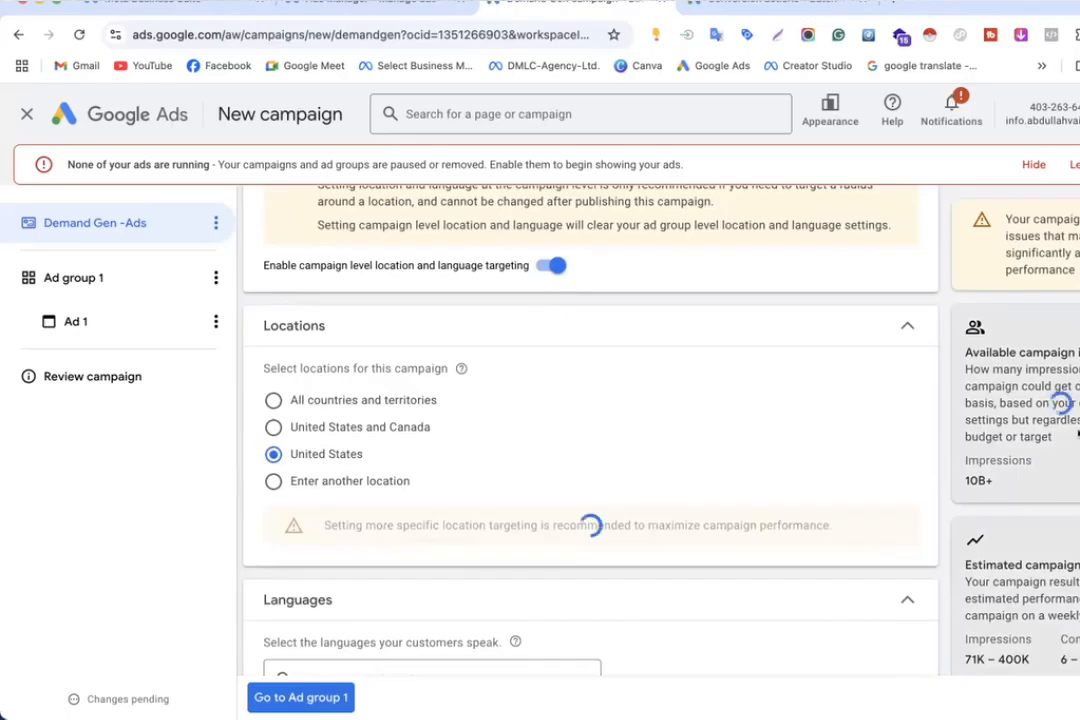
scroll(1062, 520, "down", 2)
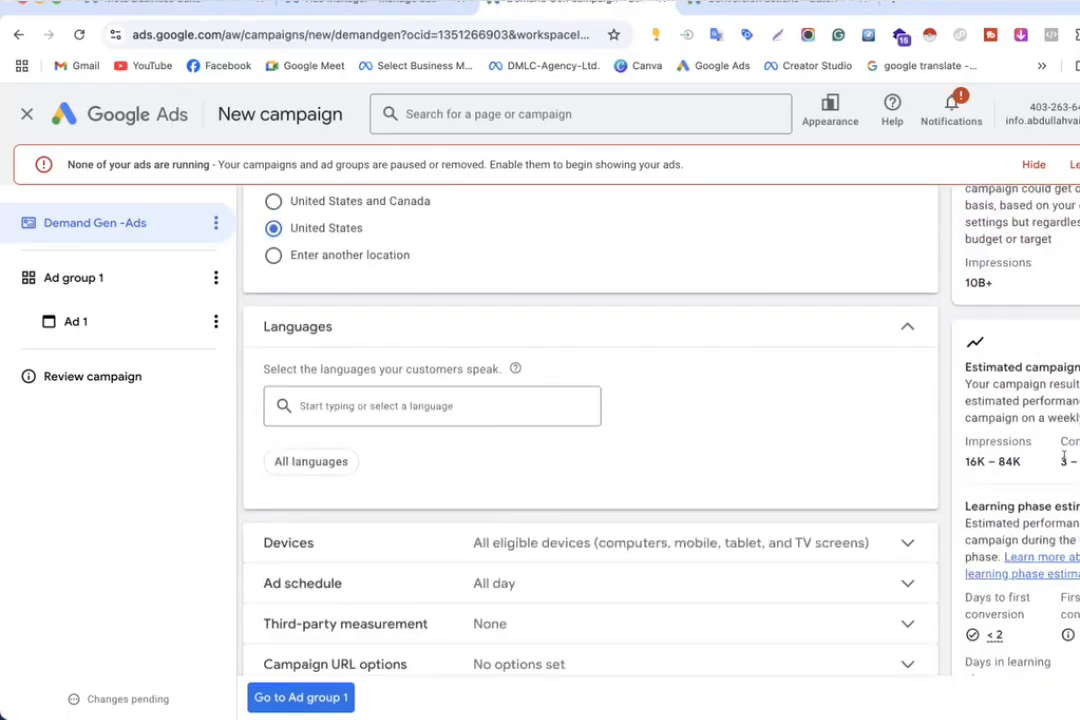
left_click_drag(1062, 441, 1079, 462)
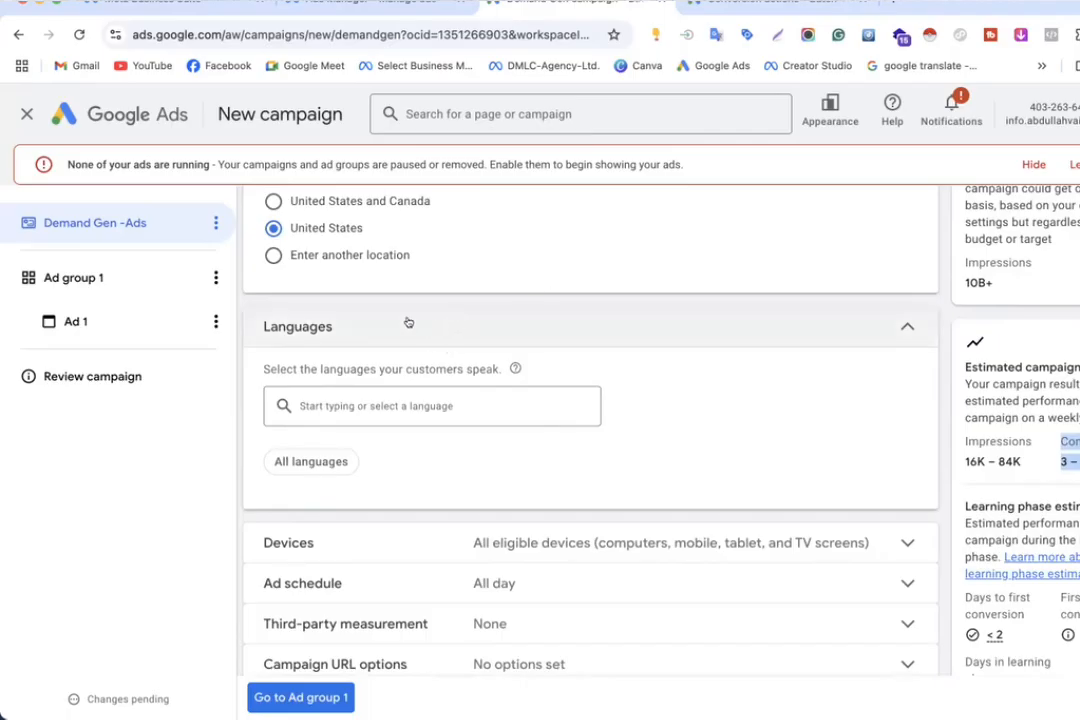
Step: Try Bangladesh as the campaign's included location and check the estimated campaign results
left_click(349, 256)
left_click(359, 298)
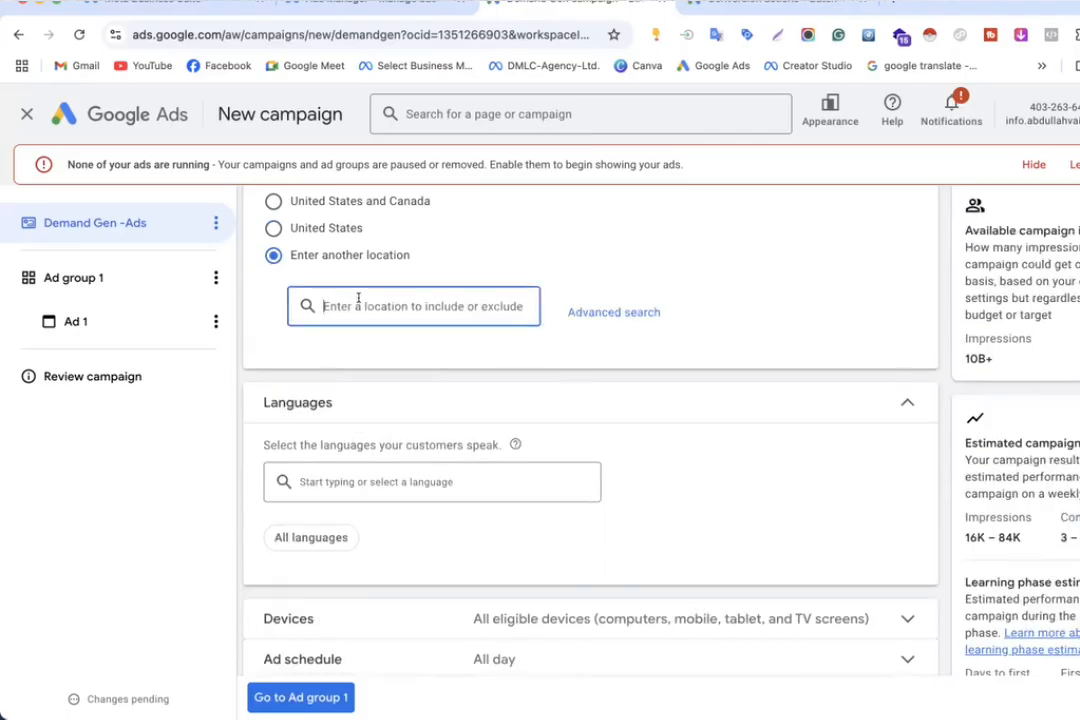
type("bang")
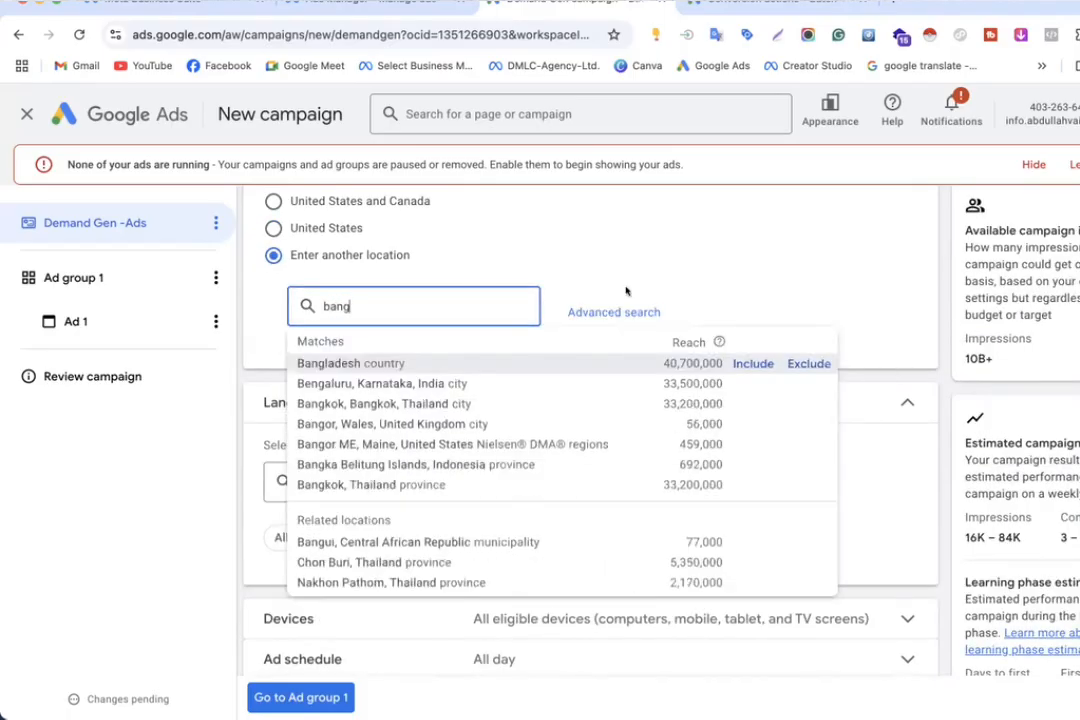
left_click(738, 362)
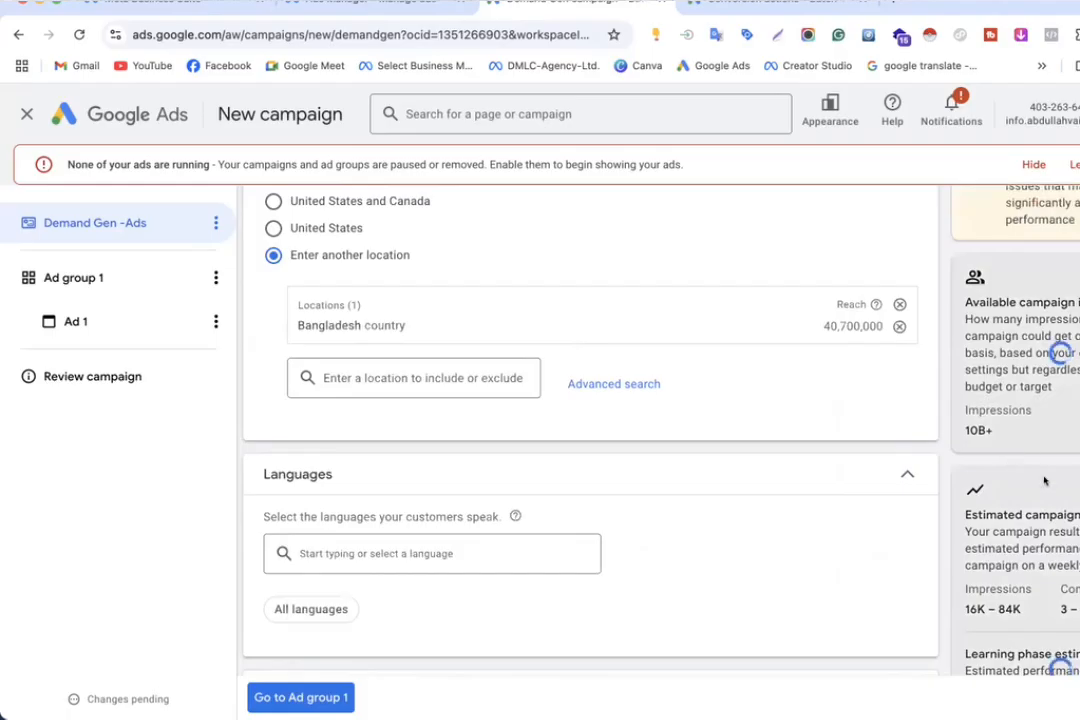
scroll(1047, 605, "down", 1)
scroll(1047, 605, "down", 1)
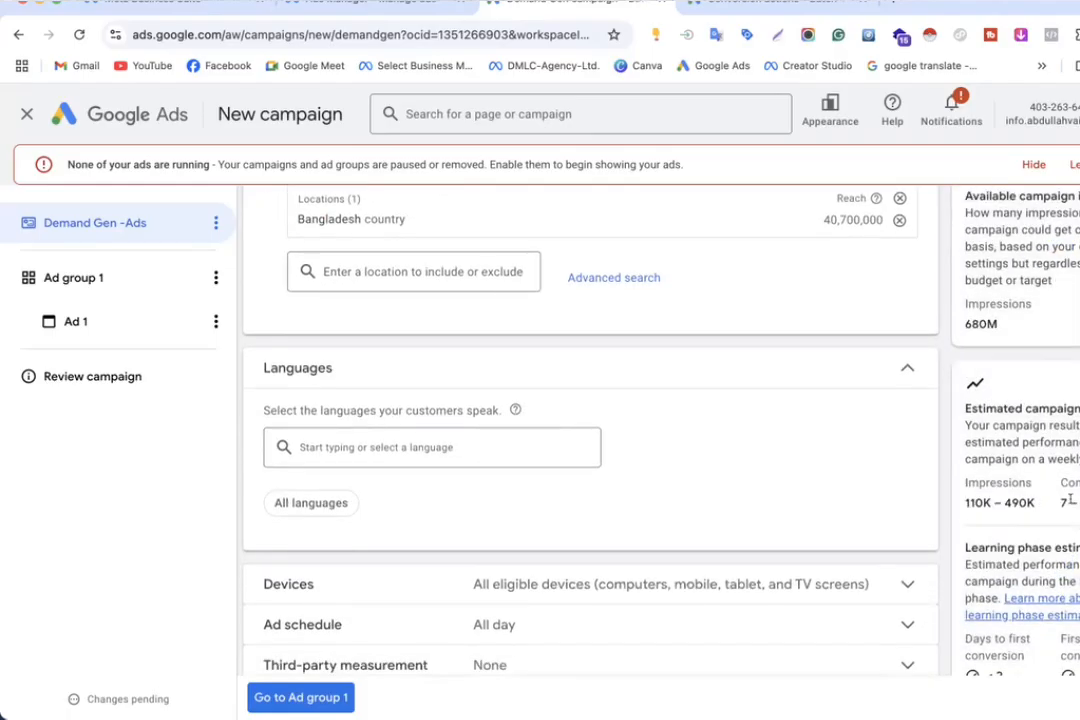
scroll(641, 431, "up", 3)
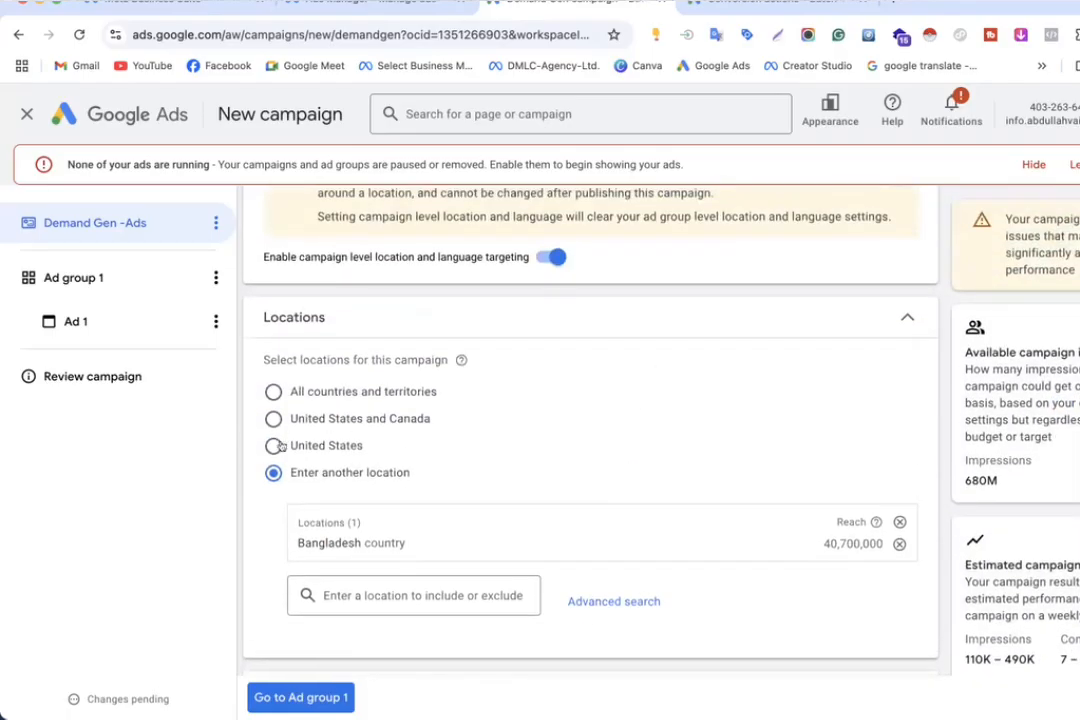
Step: Set the campaign location back to United States and review the budget and dates
left_click(274, 445)
scroll(297, 436, "up", 5)
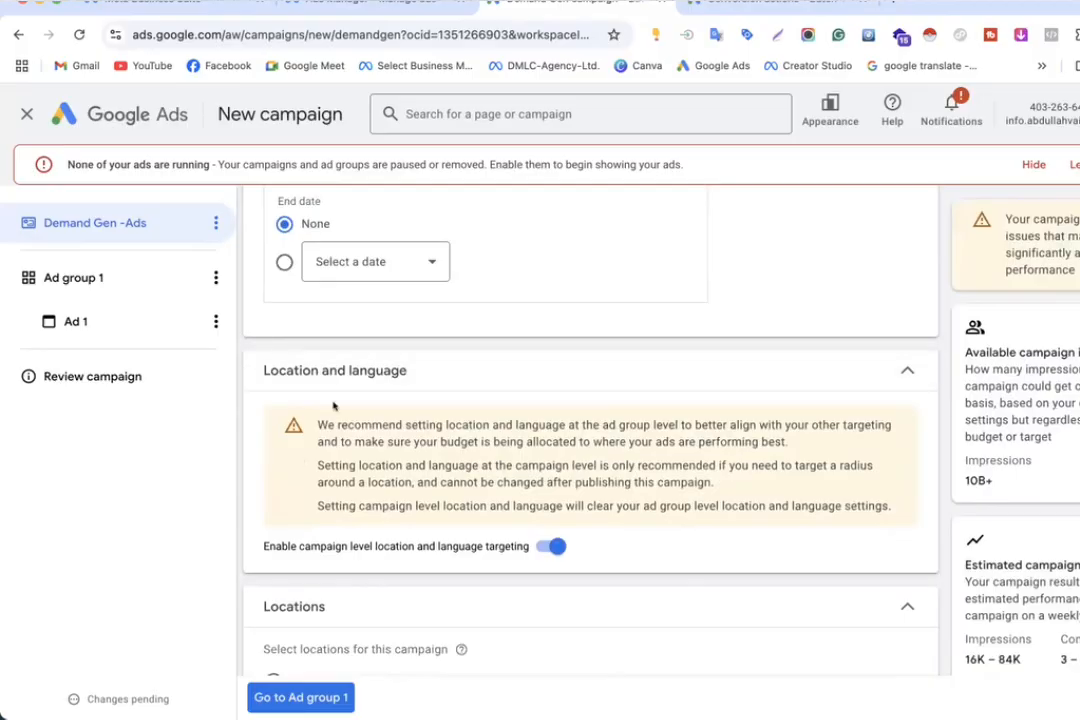
scroll(335, 408, "up", 1)
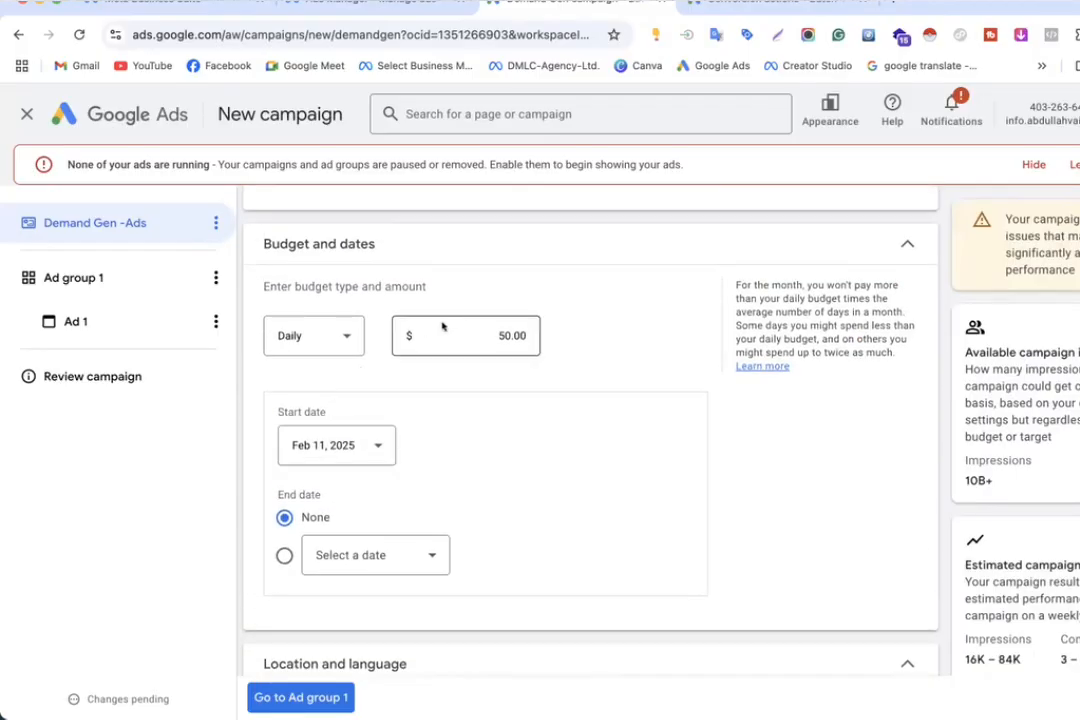
Step: Restrict the campaign's language targeting to English
scroll(443, 326, "down", 5)
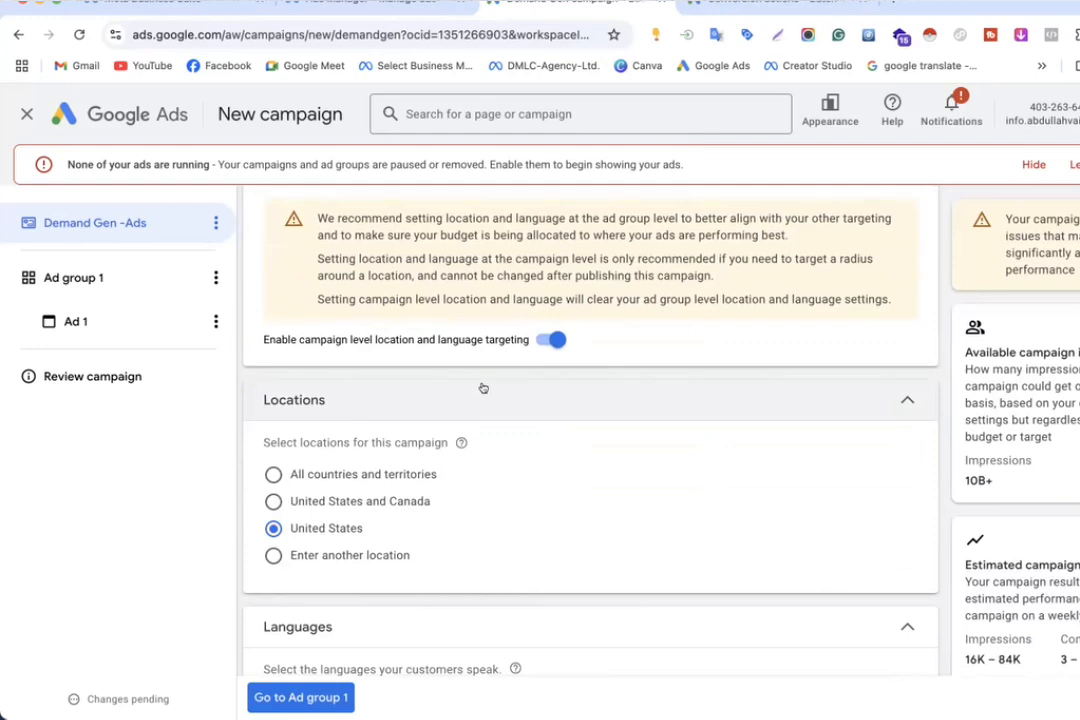
scroll(482, 387, "down", 1)
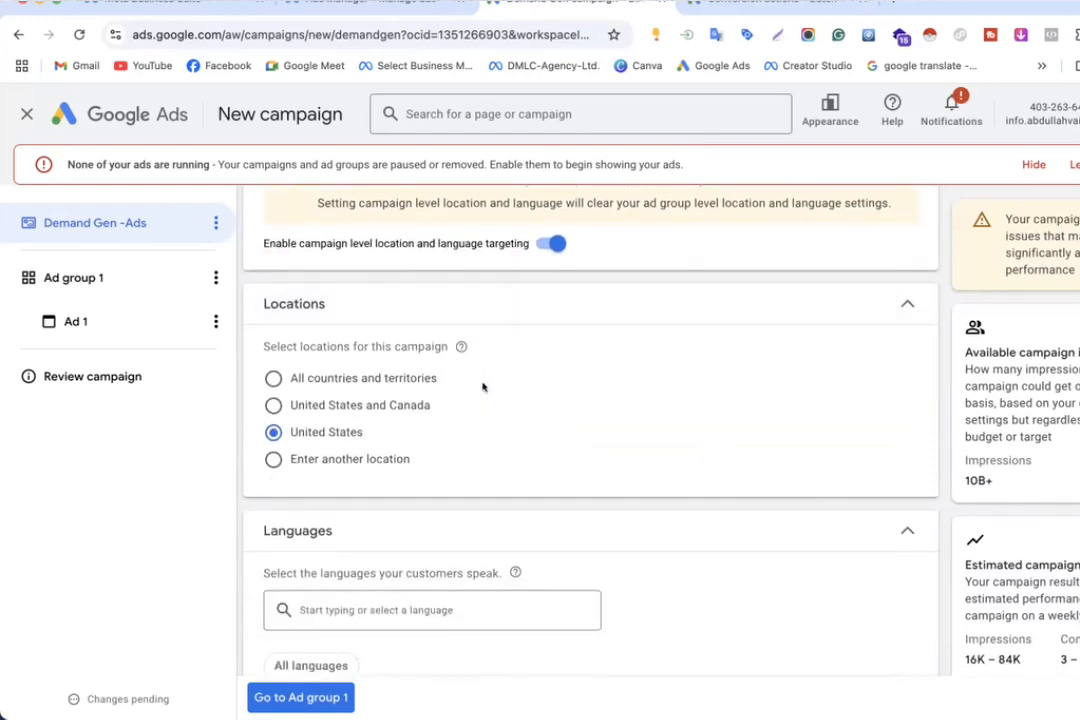
scroll(482, 387, "down", 3)
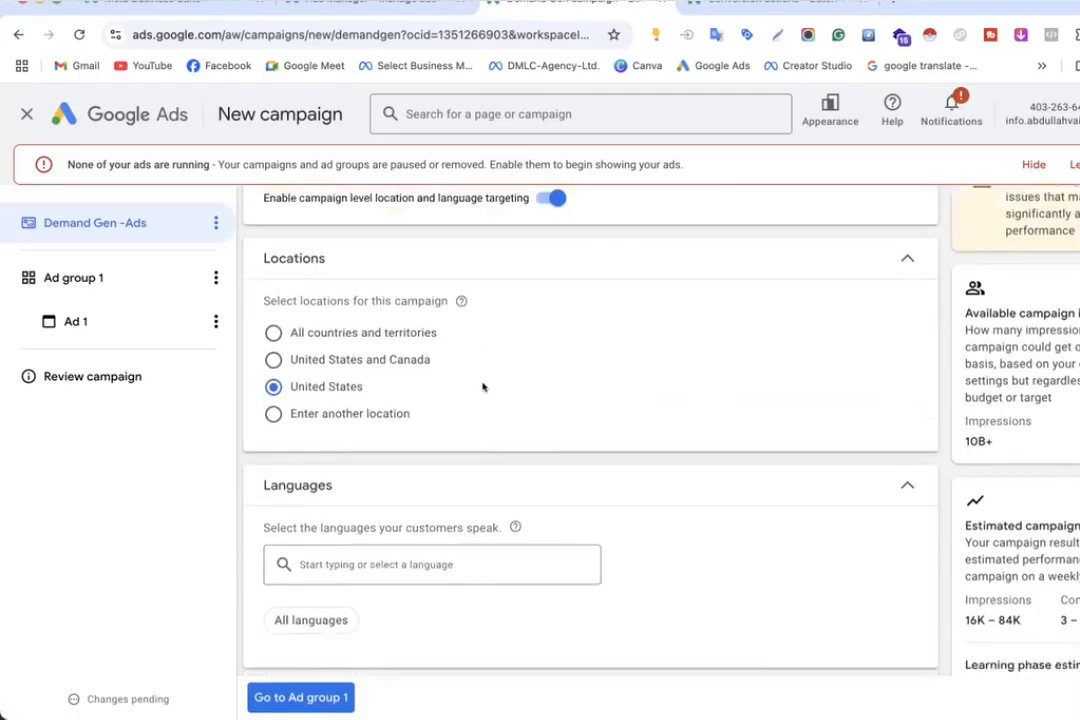
left_click(352, 371)
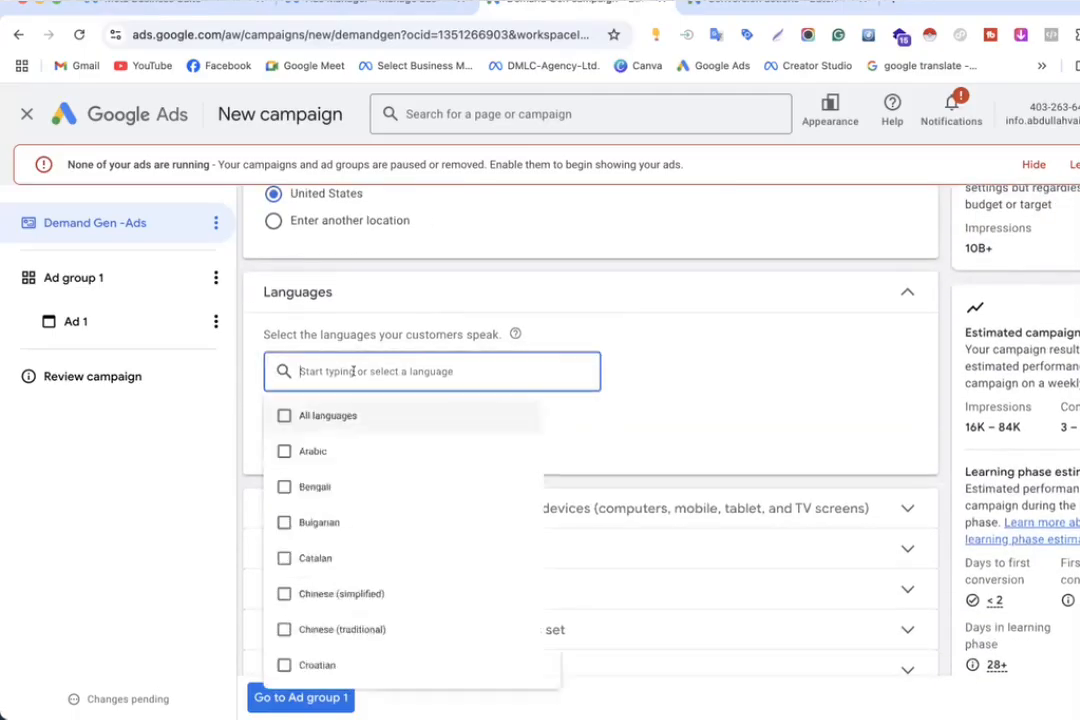
type("en")
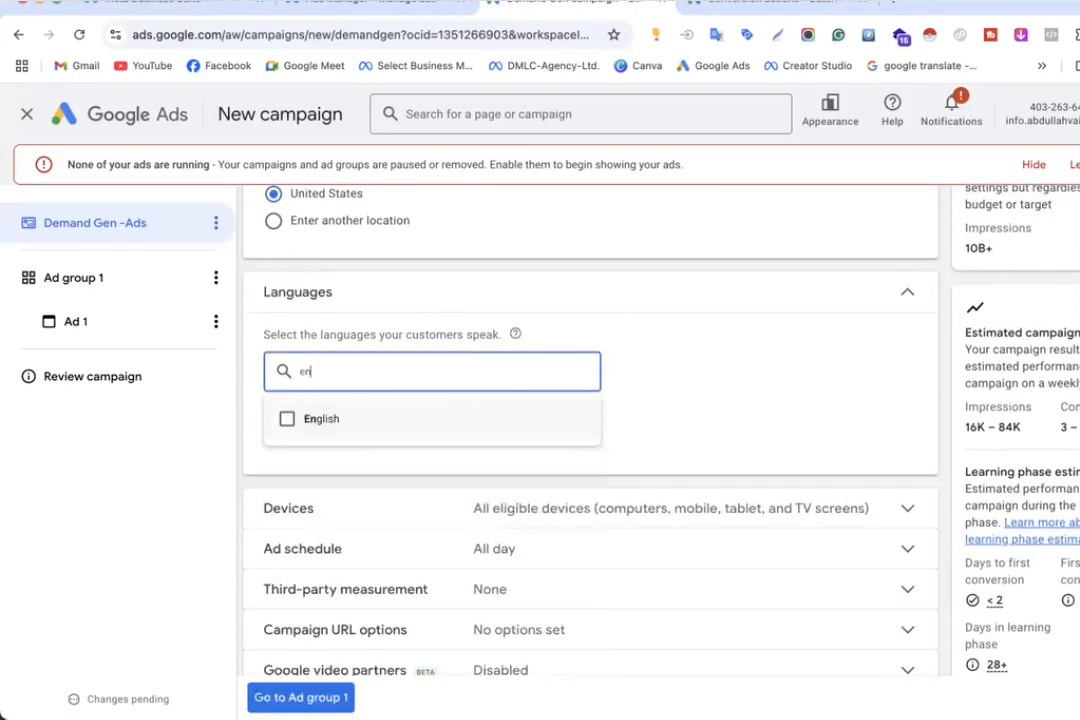
left_click(287, 419)
left_click(231, 482)
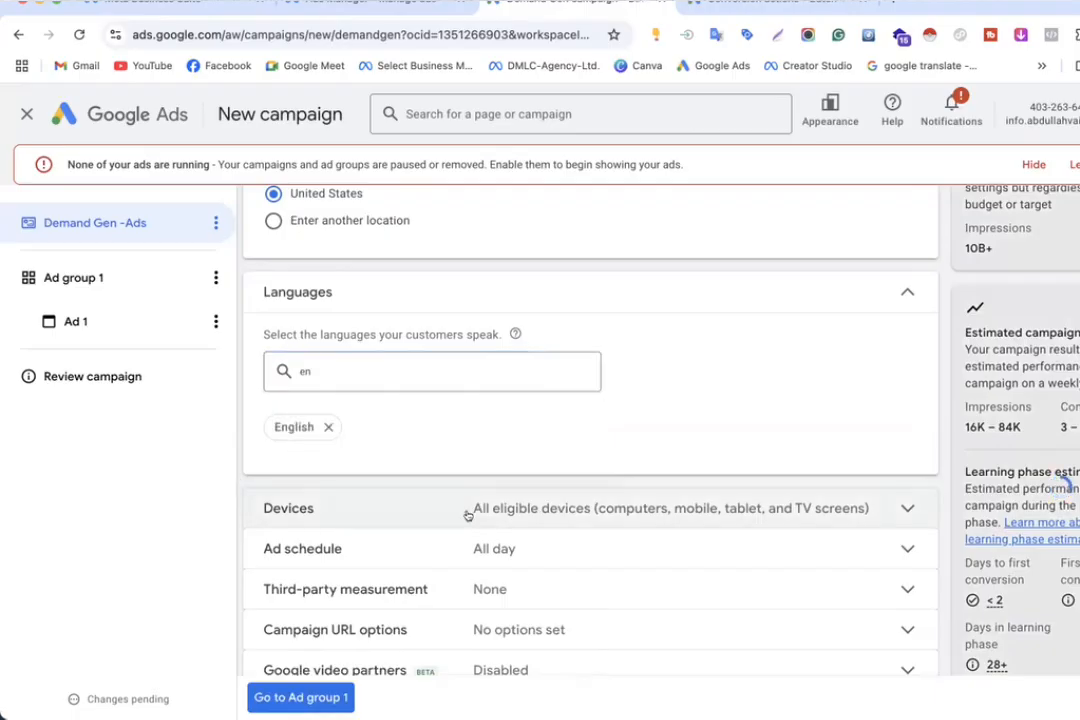
Step: Examine the Google video partners option among the additional campaign settings without enabling it
scroll(500, 543, "down", 2)
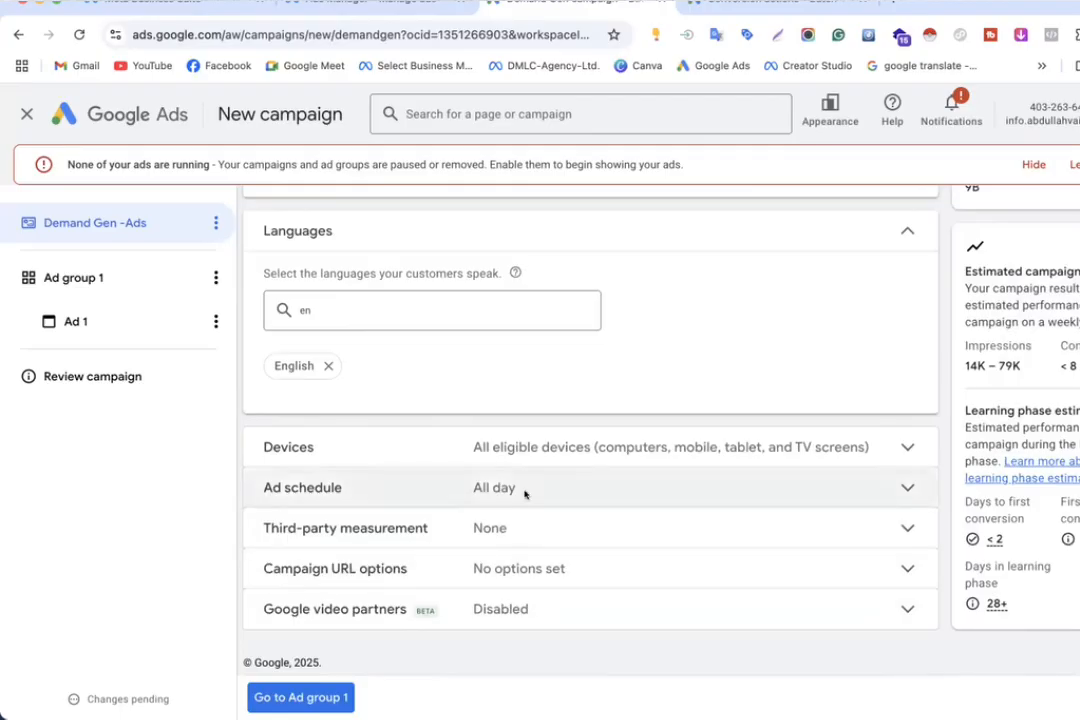
left_click(421, 611)
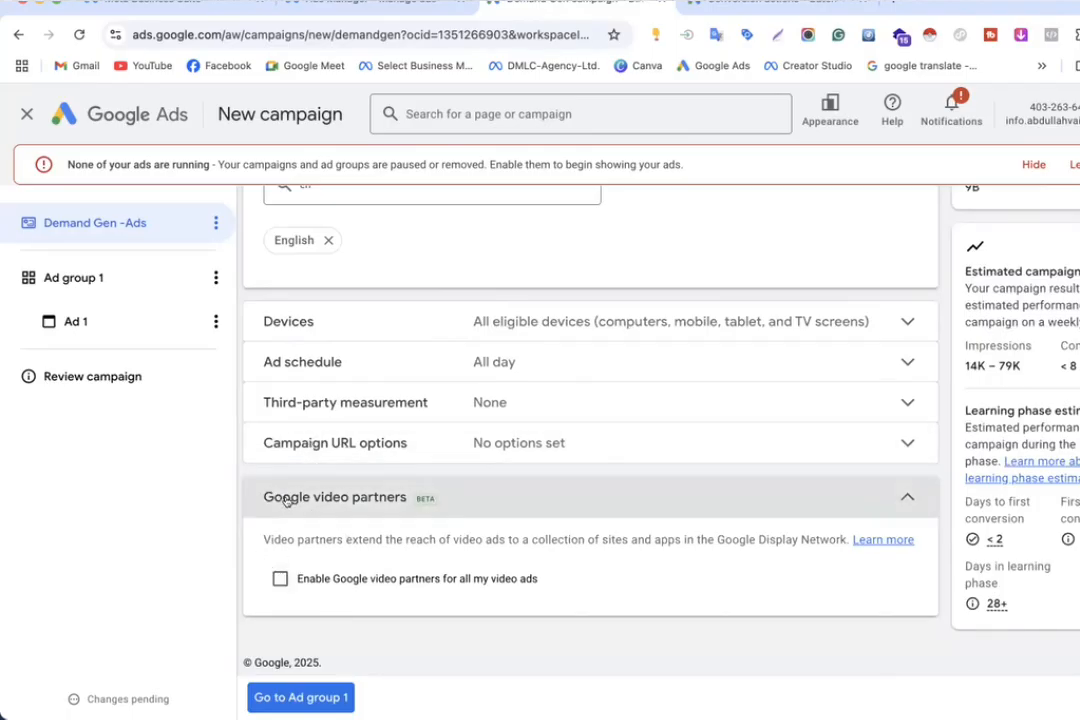
left_click(352, 490)
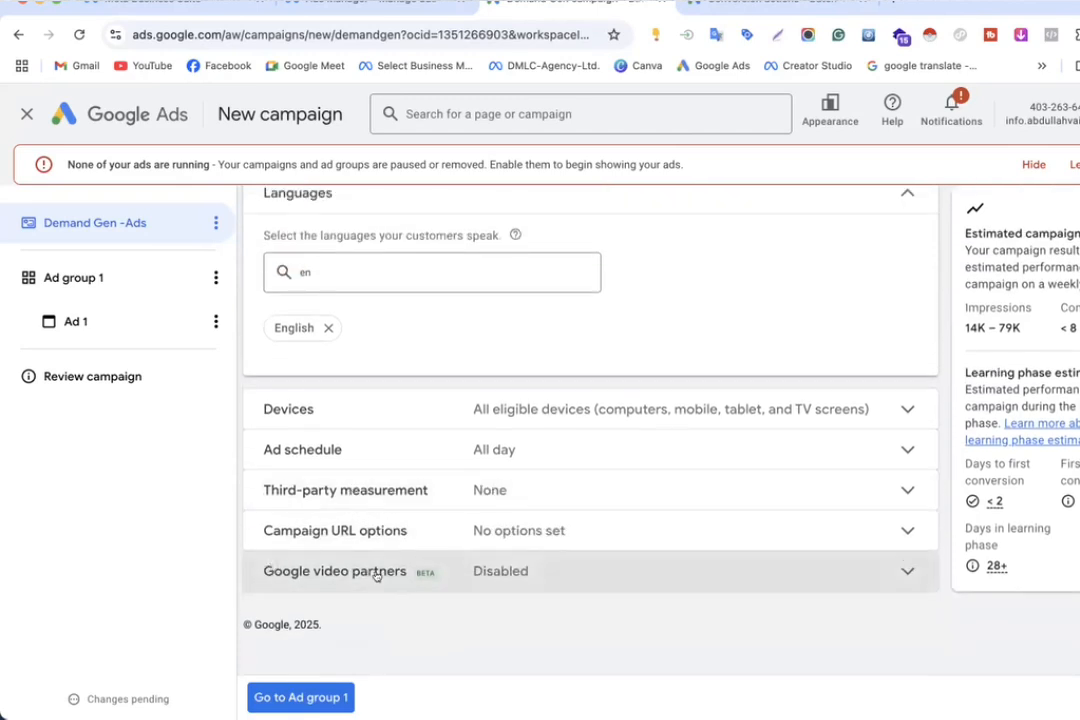
left_click(489, 572)
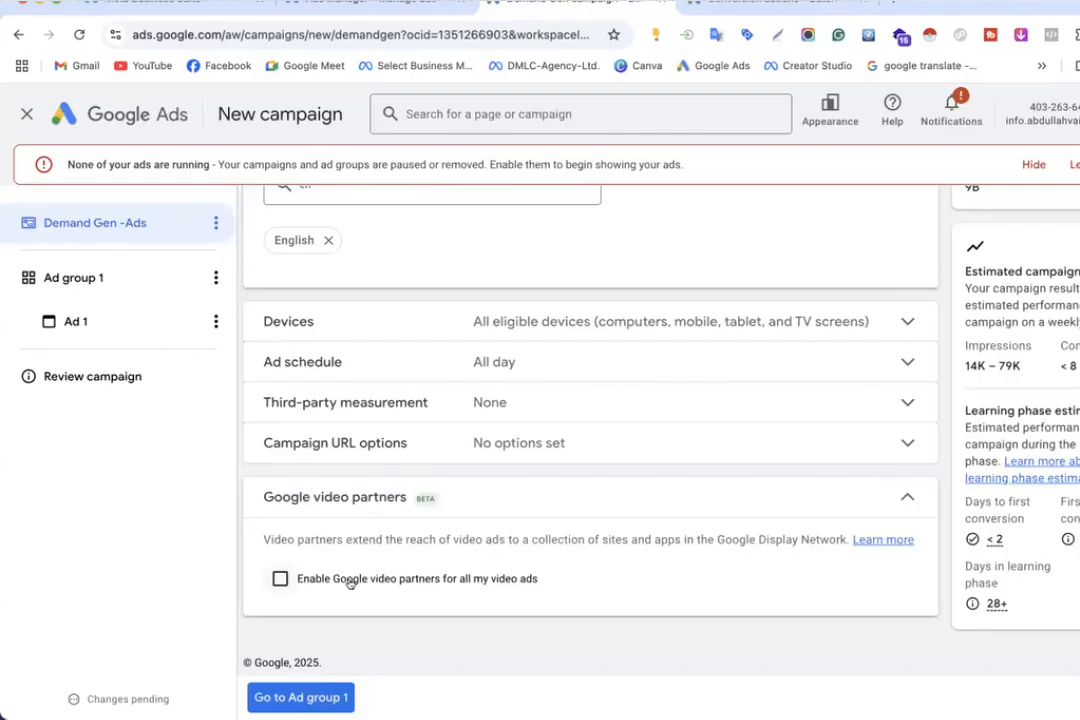
left_click(400, 494)
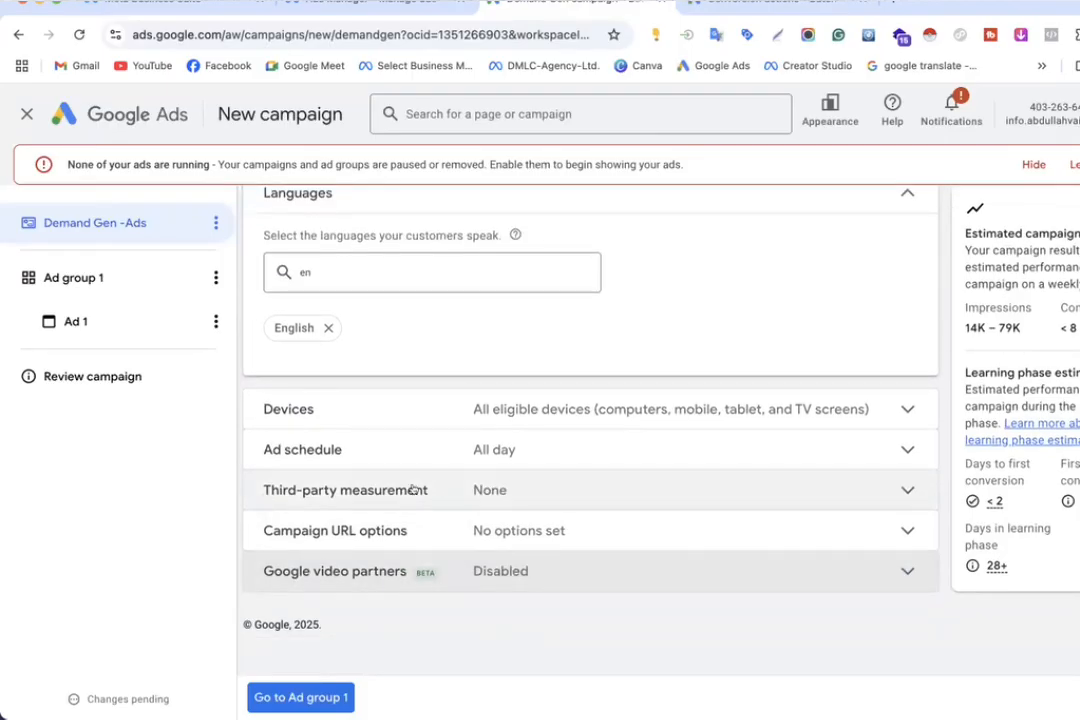
left_click(362, 571)
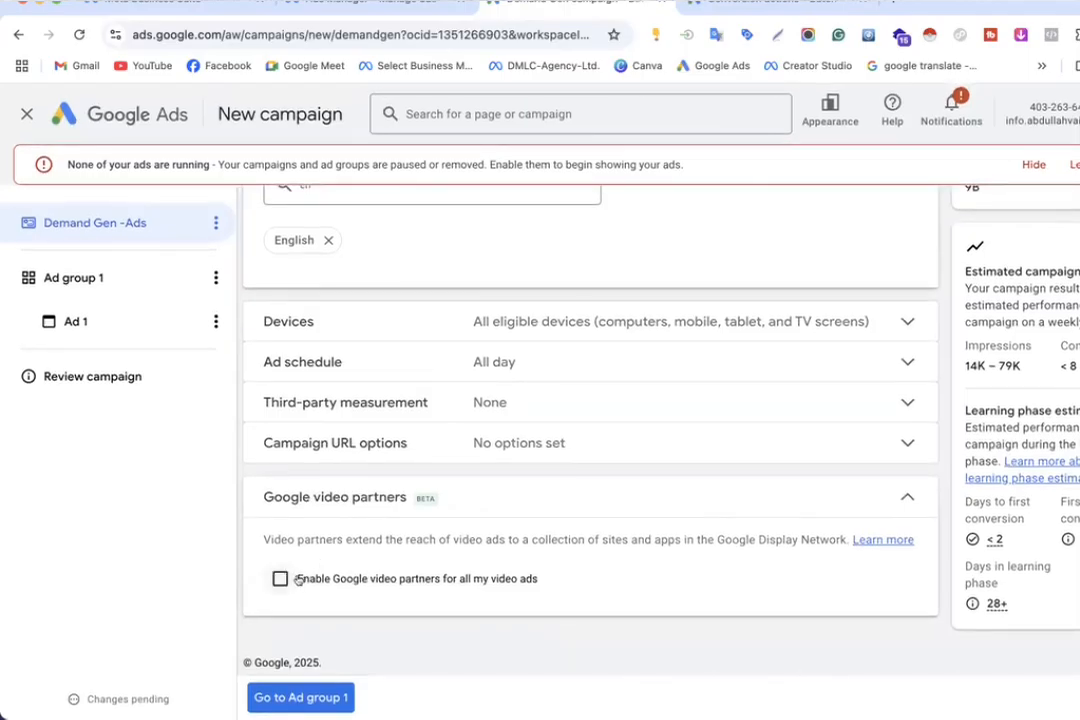
left_click(386, 497)
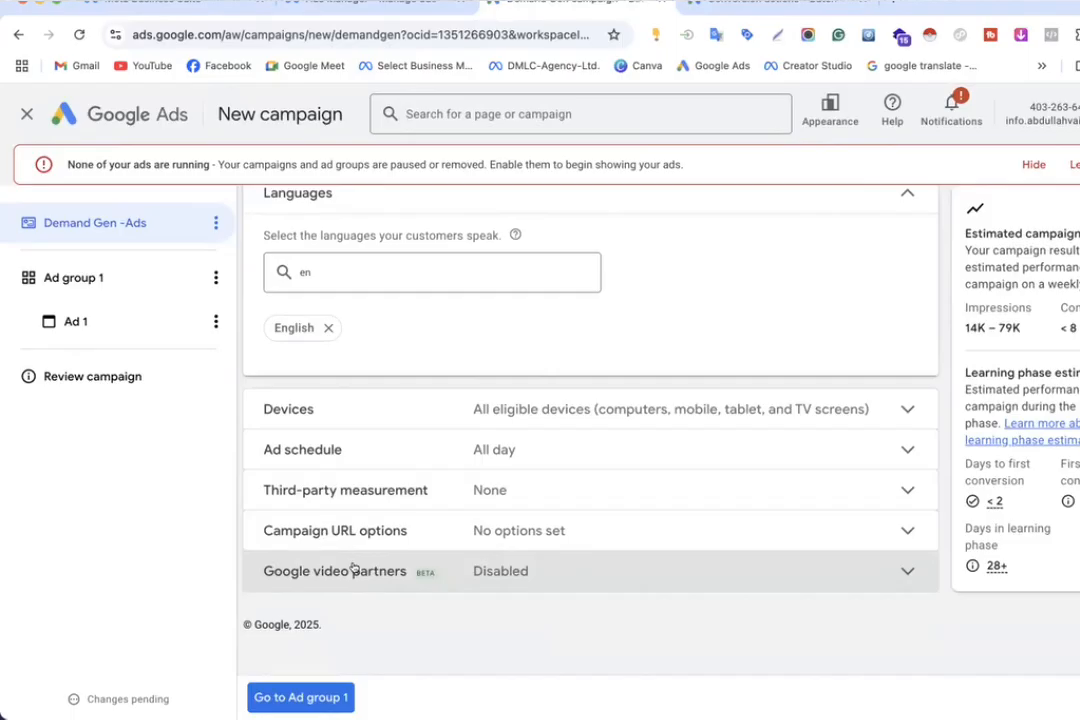
Step: Try a daily budget of $75.00 with the English targeting and check the estimated impressions and conversions
scroll(504, 421, "up", 8)
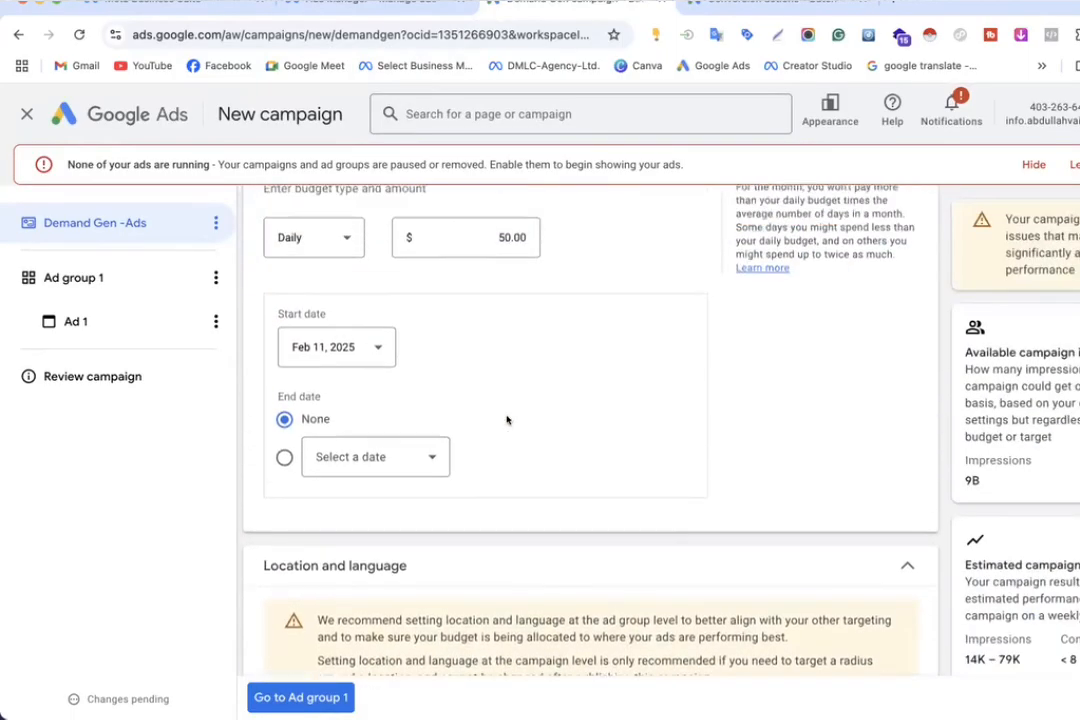
scroll(506, 415, "up", 2)
left_click(505, 346)
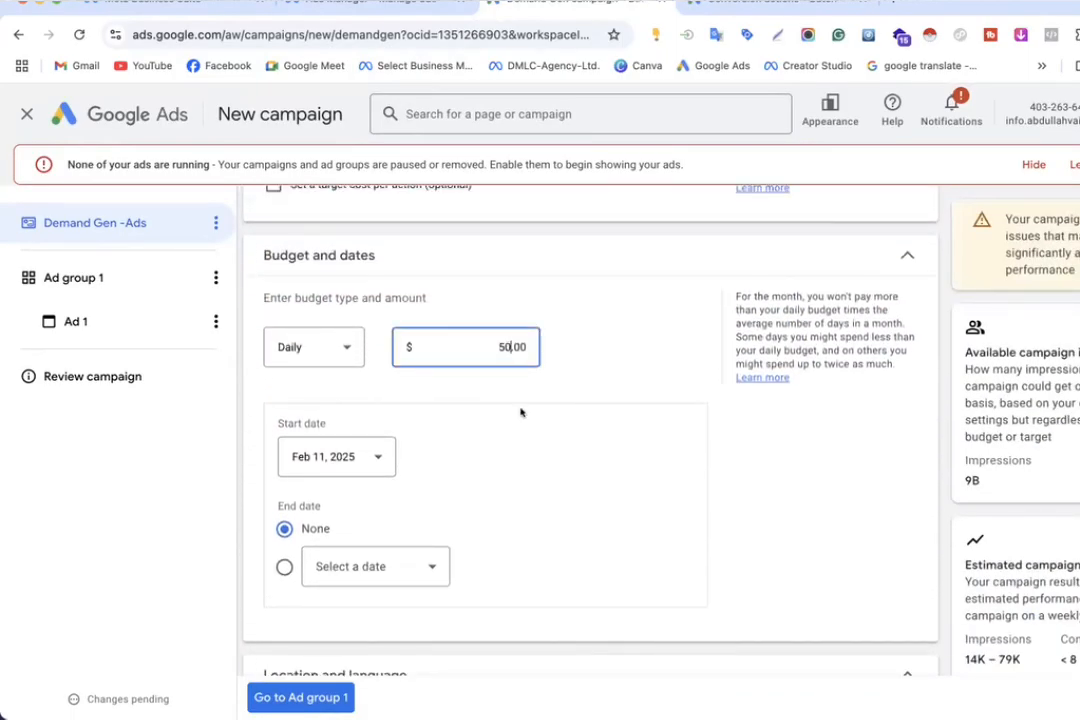
key("ctrl+a")
key("BackSpace")
type("75")
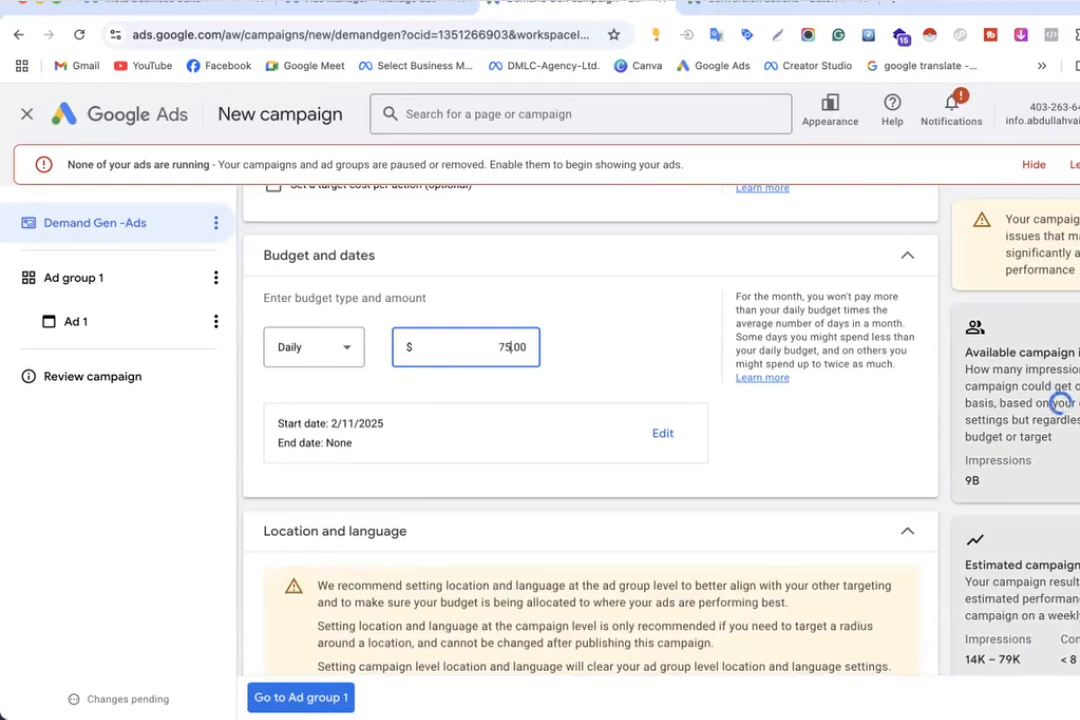
left_click(937, 519)
scroll(937, 520, "down", 1)
scroll(937, 519, "down", 10)
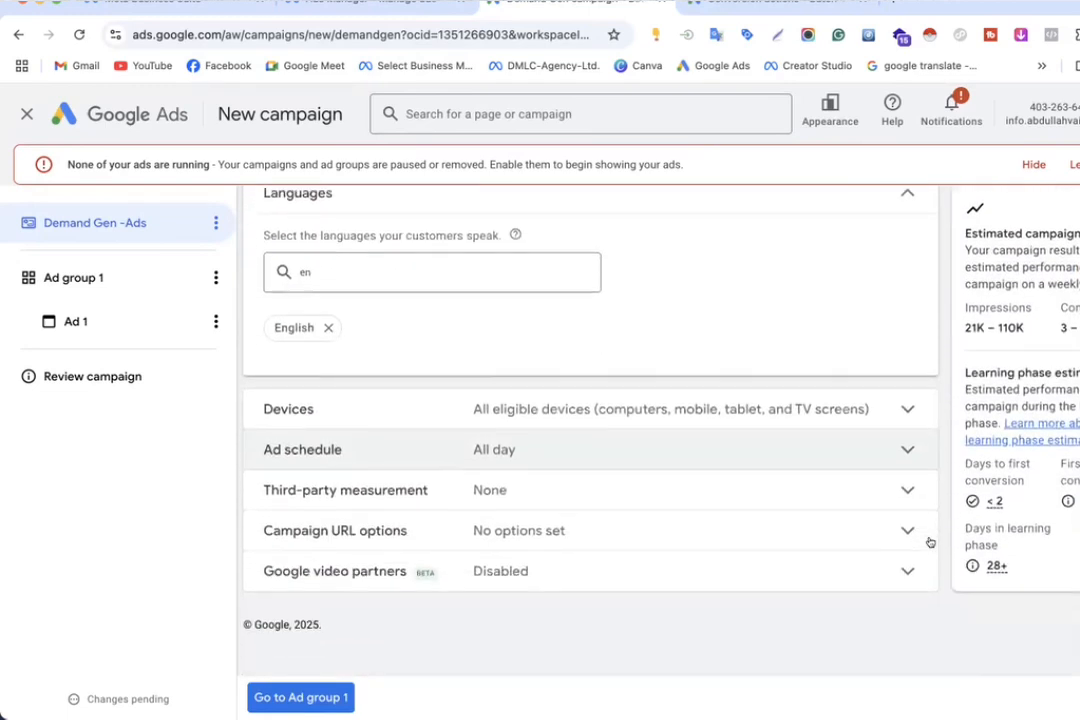
scroll(875, 545, "up", 10)
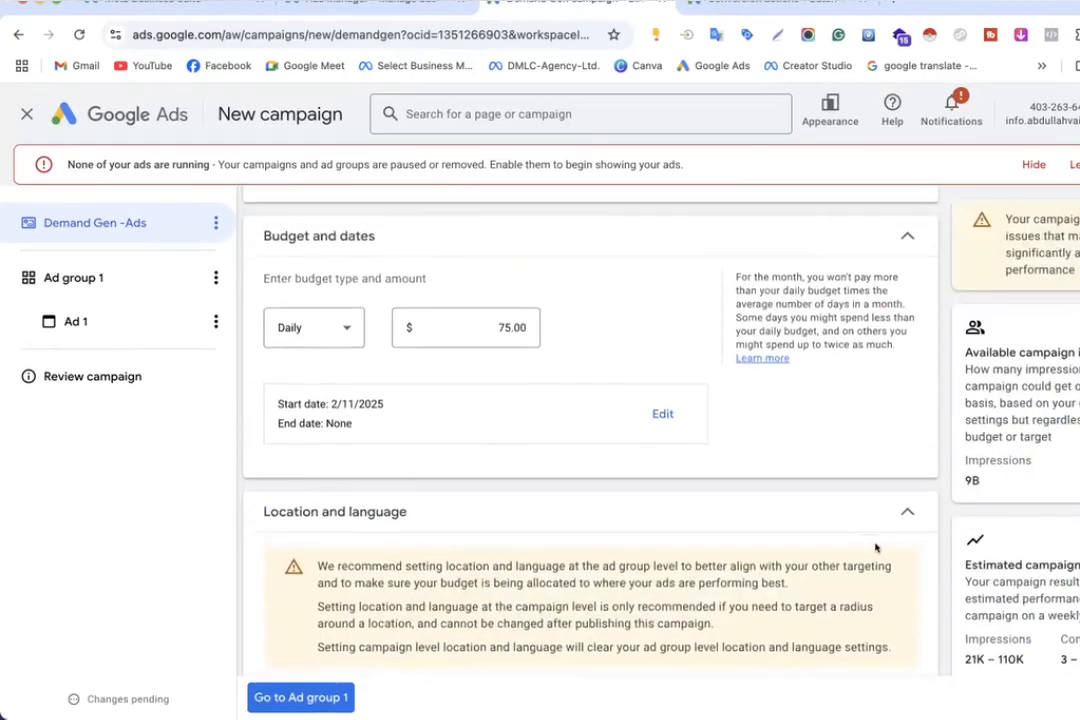
scroll(1020, 437, "down", 10)
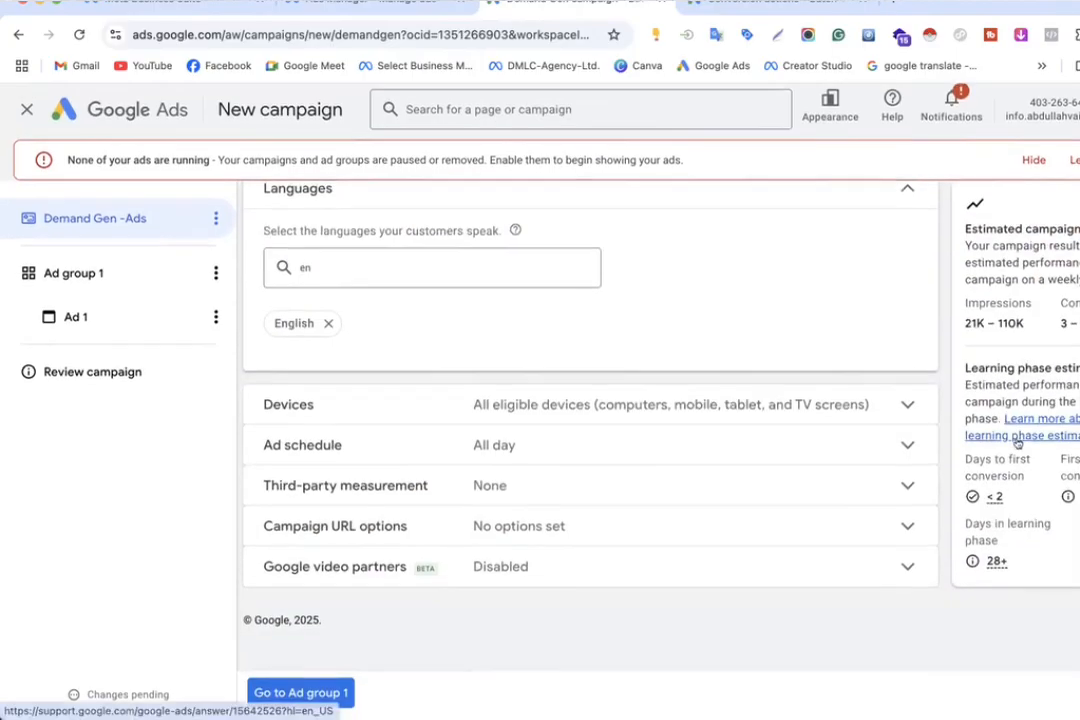
left_click_drag(969, 321, 1063, 322)
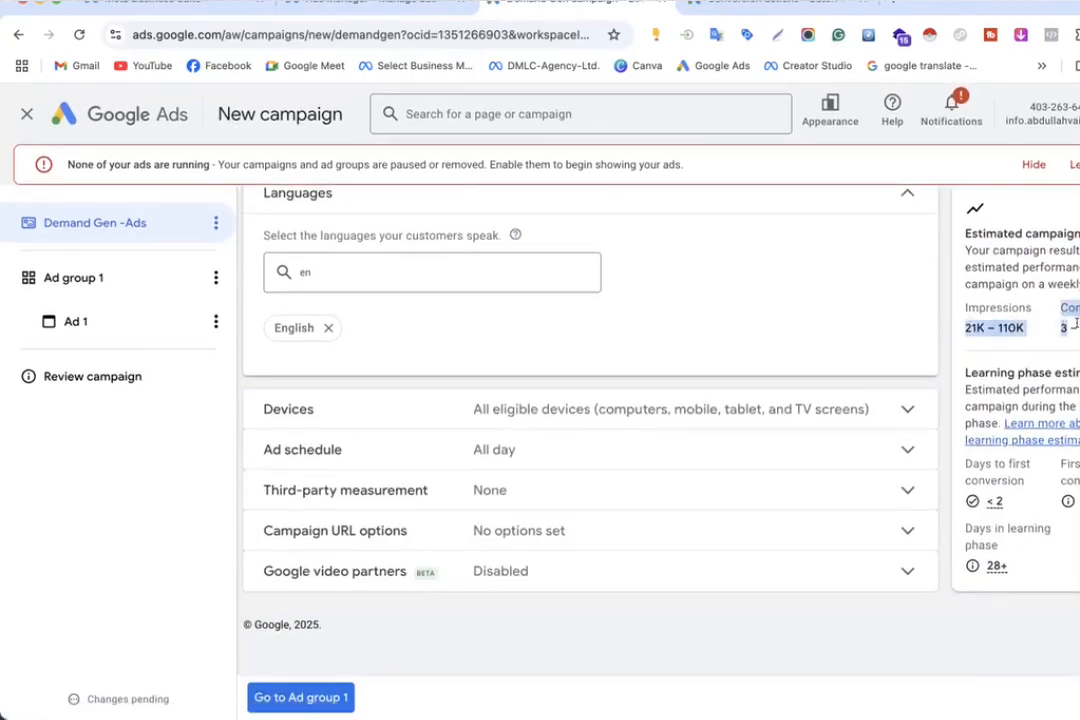
left_click(1076, 322)
scroll(778, 456, "up", 8)
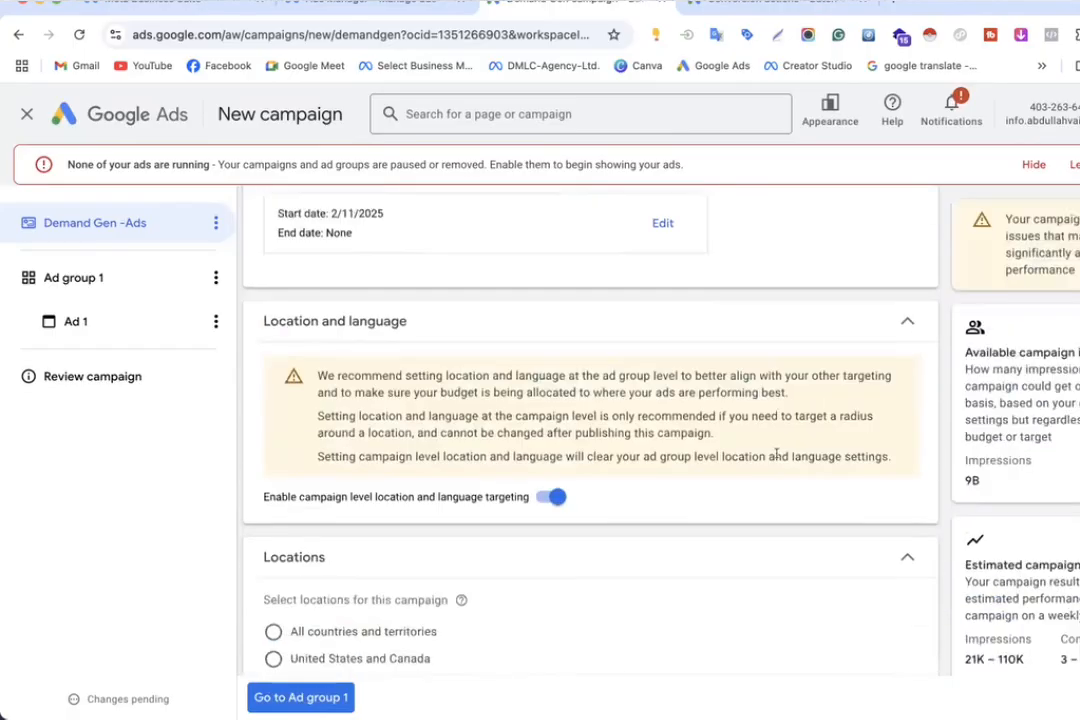
Step: Set the daily campaign budget to $80.00 and check the estimated campaign results
left_click(510, 231)
key("BackSpace")
key("BackSpace")
key("BackSpace")
key("BackSpace")
key("BackSpace")
type("80")
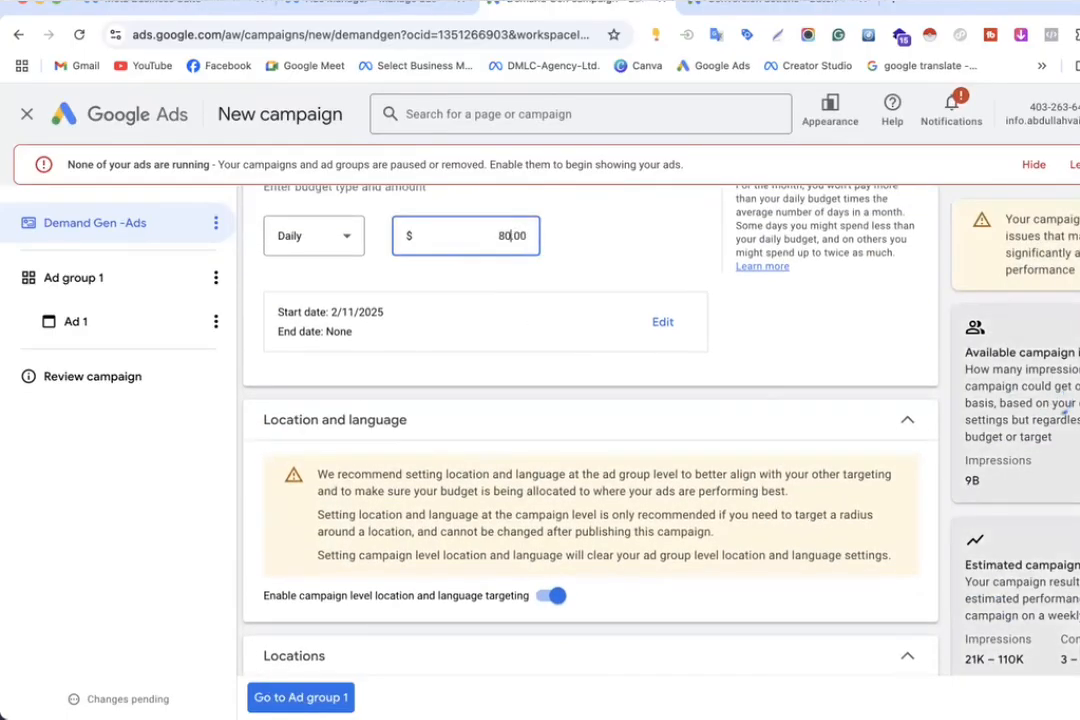
left_click(930, 468)
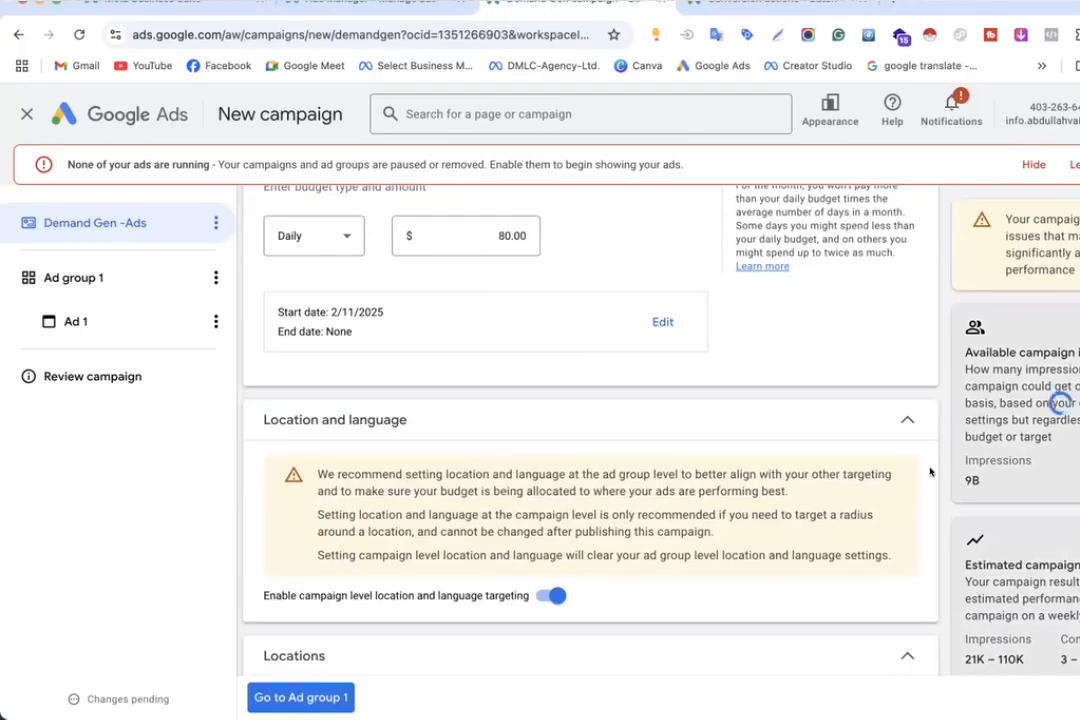
scroll(930, 471, "down", 10)
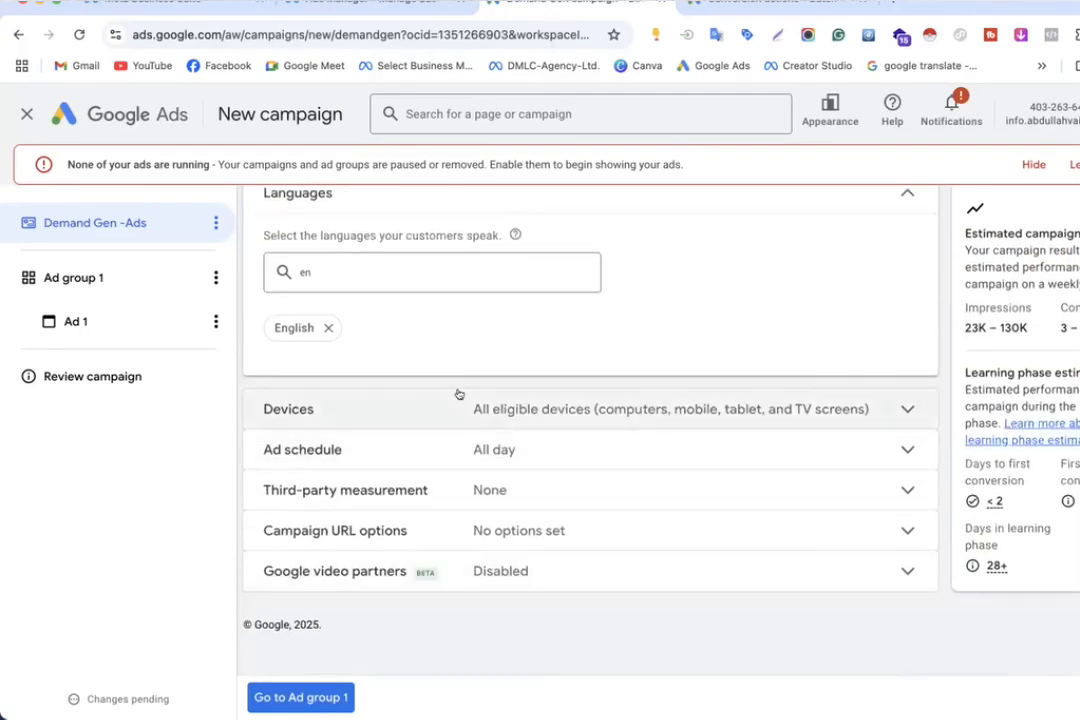
Step: Review the campaign settings from the budget and conversion goals up to the product feed and campaign name
scroll(458, 394, "up", 8)
scroll(458, 394, "up", 4)
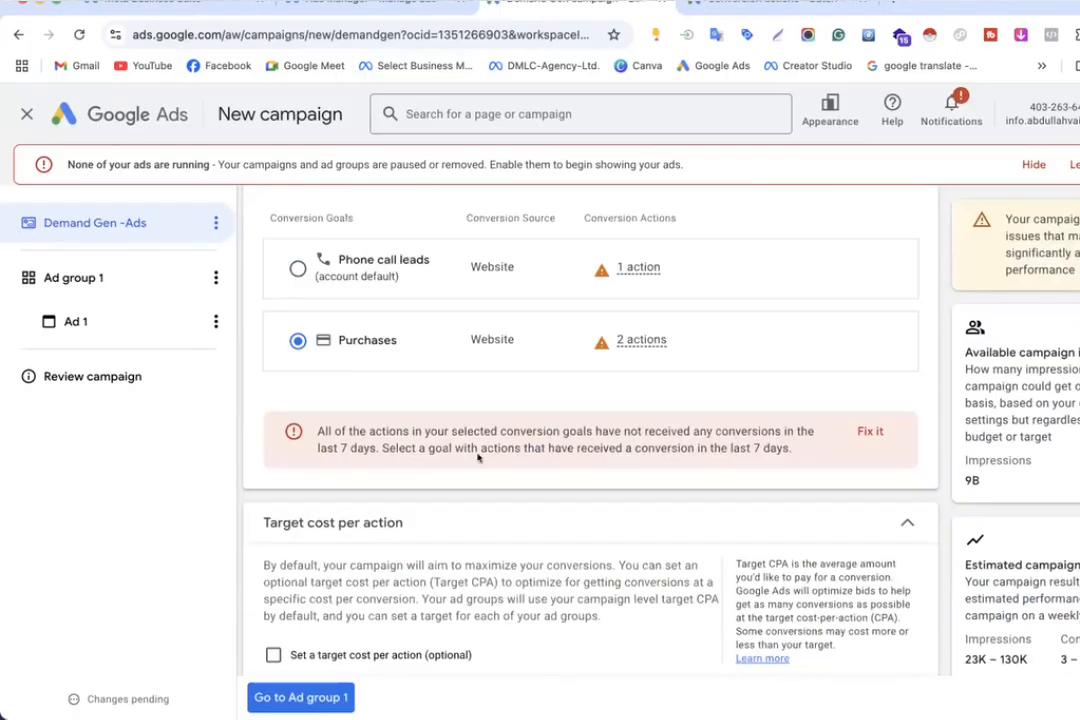
scroll(478, 457, "down", 5)
scroll(478, 457, "up", 2)
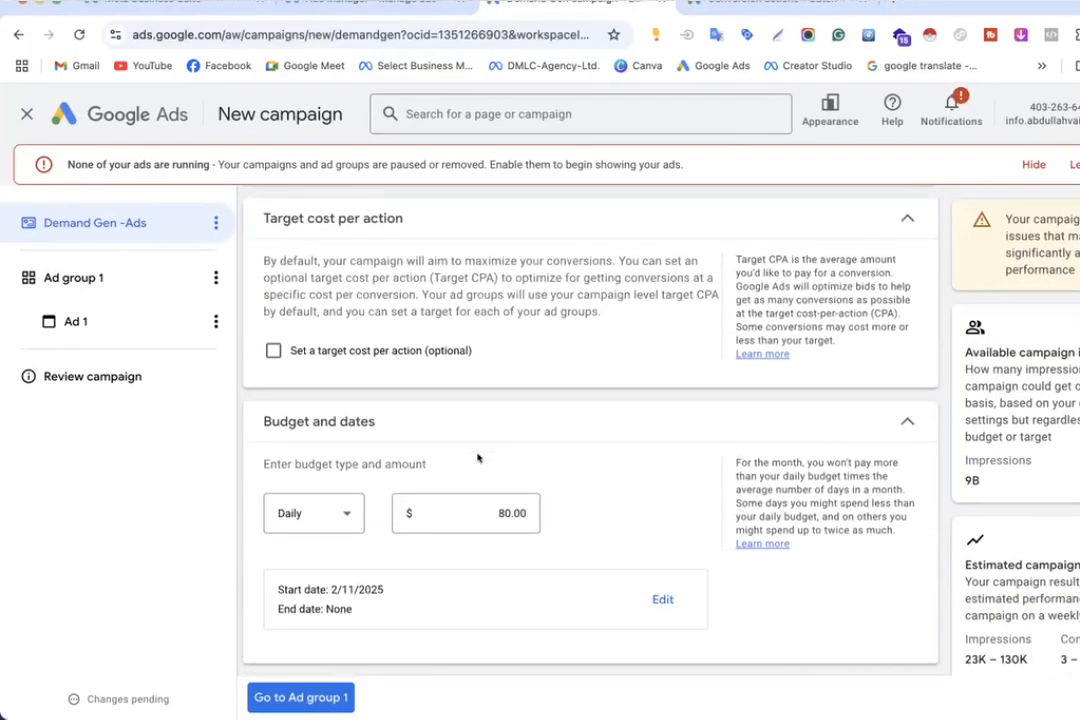
scroll(477, 458, "up", 5)
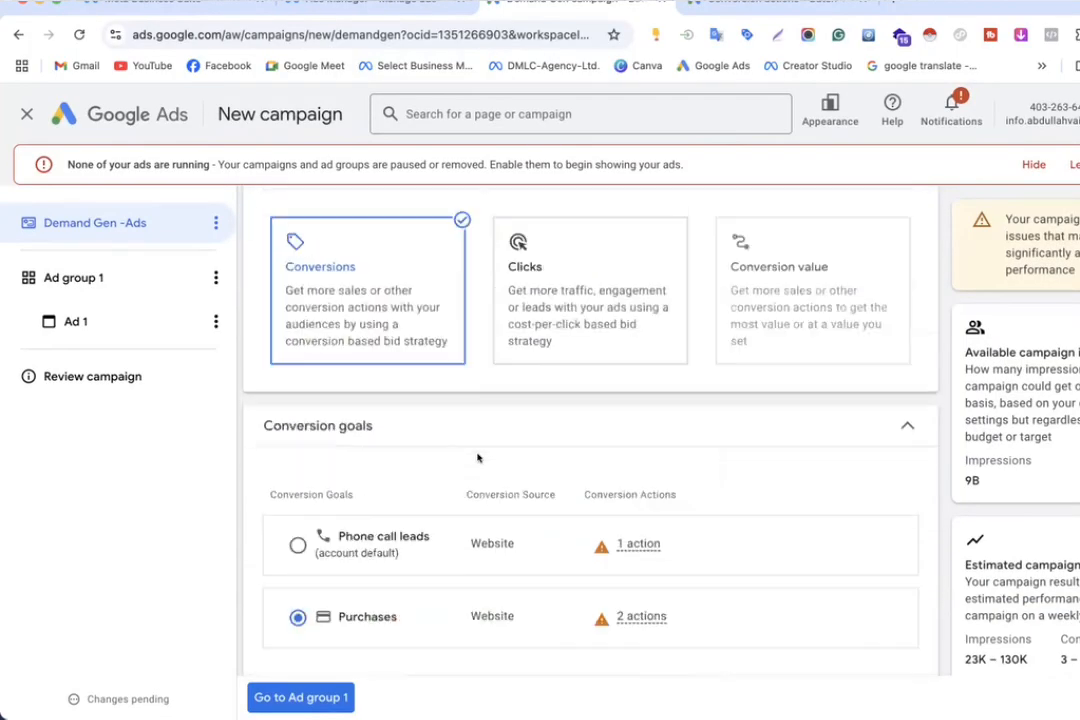
scroll(403, 434, "up", 6)
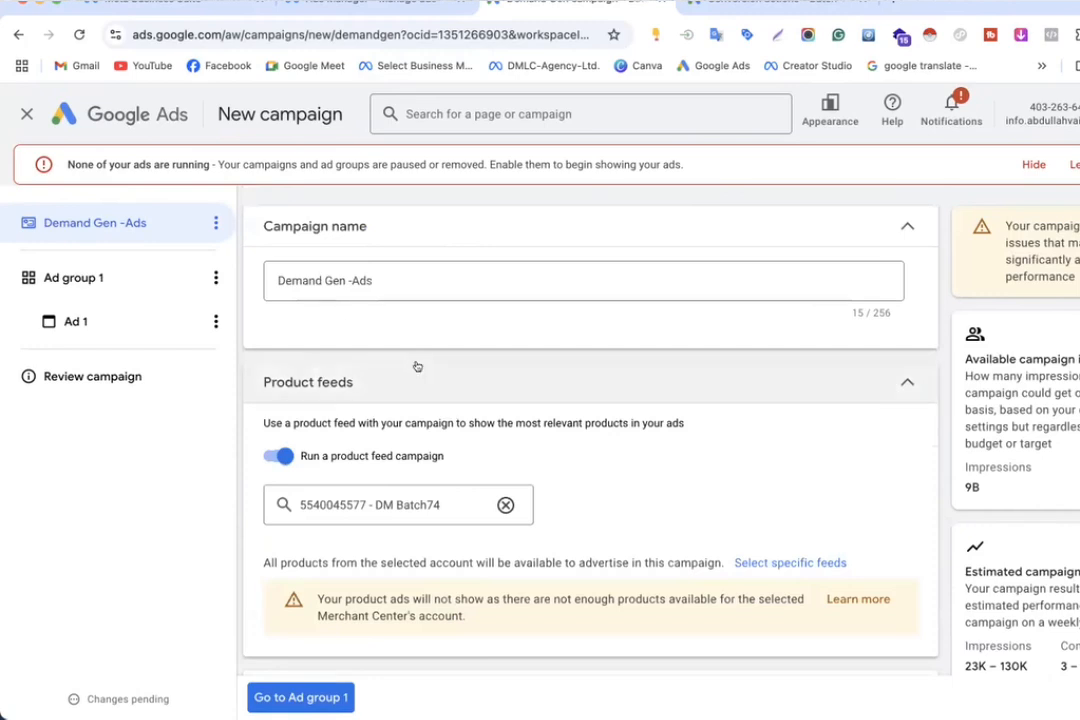
Step: Turn the product feed campaign option off and on again, and reselect the DM Batch74 Merchant Center account
left_click(280, 456)
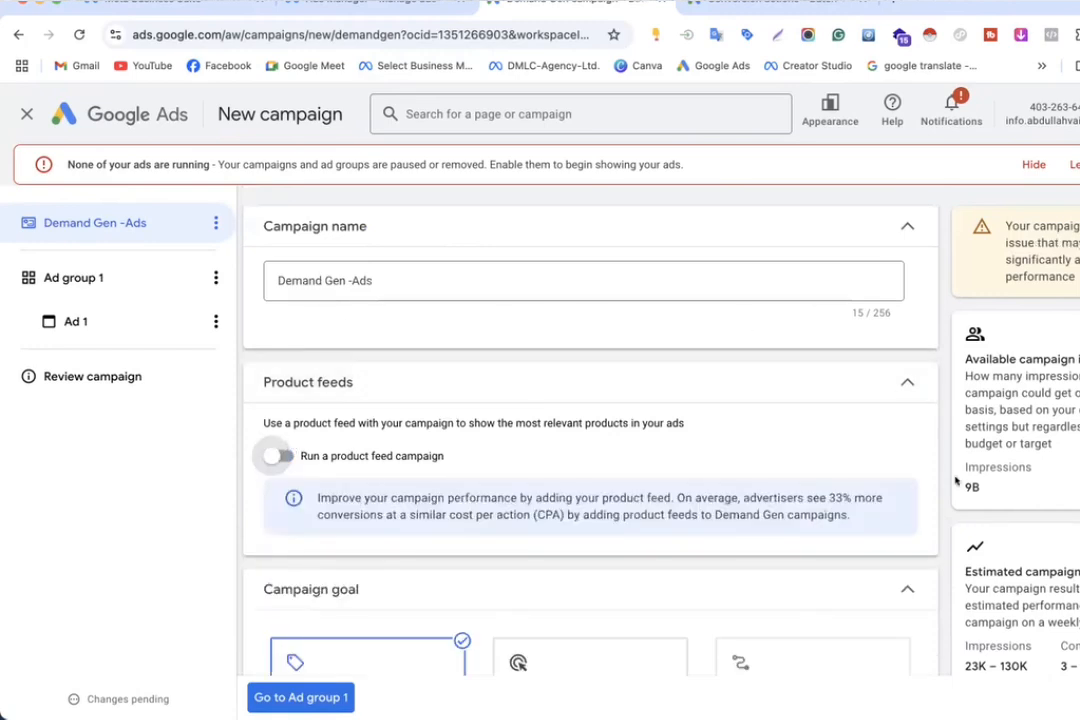
scroll(955, 481, "down", 15)
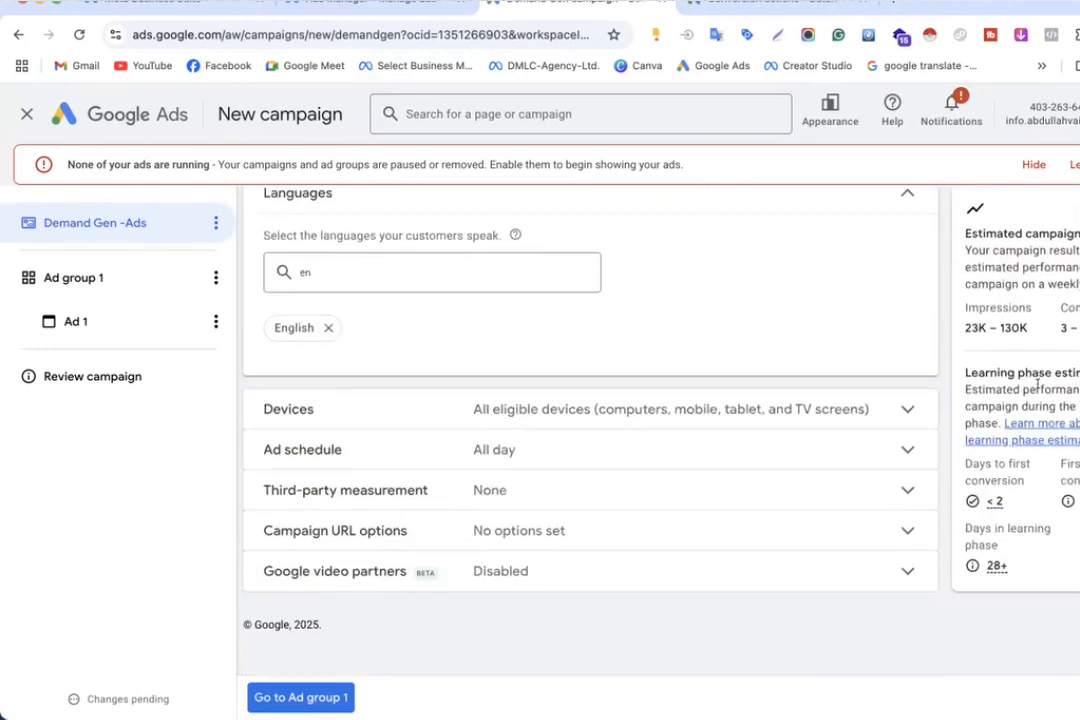
scroll(904, 422, "up", 15)
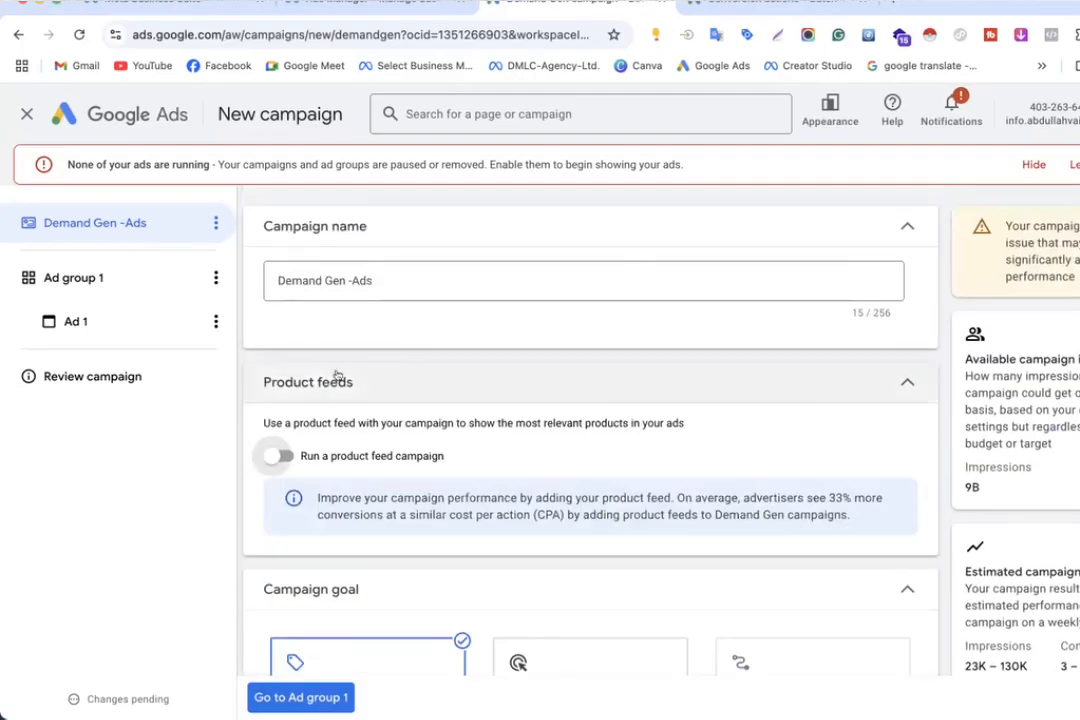
left_click(282, 455)
scroll(362, 345, "down", 2)
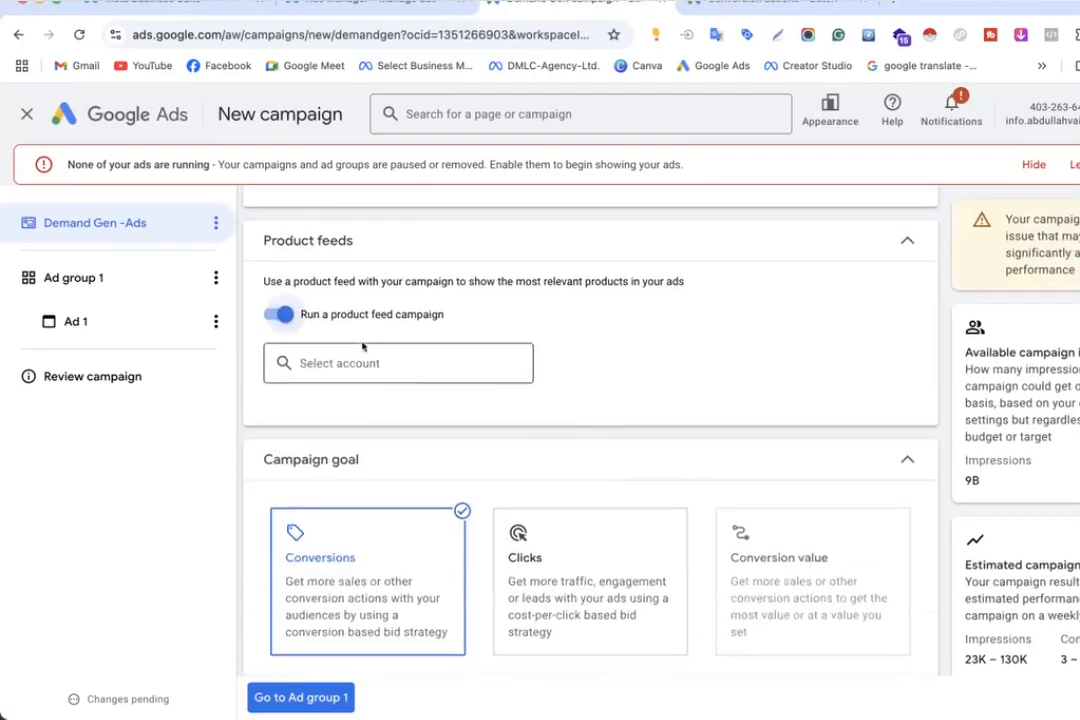
left_click(340, 362)
left_click(330, 427)
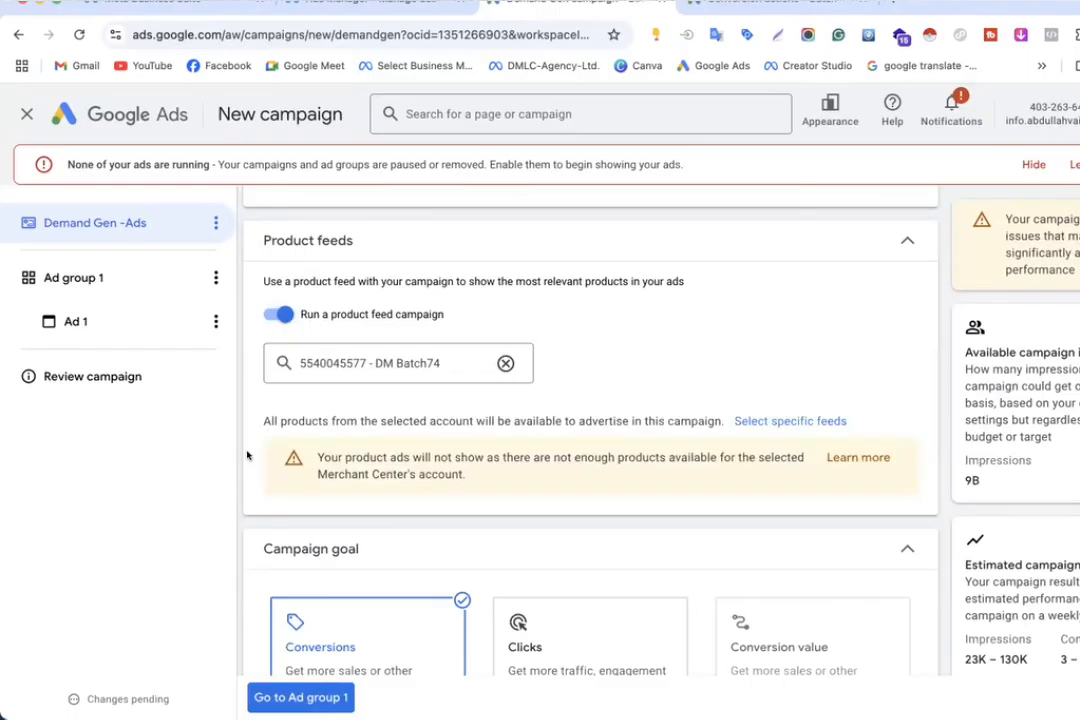
Step: Check the remaining campaign settings, proceed to Ad group 1 and complete the identity confirmation
scroll(247, 455, "down", 15)
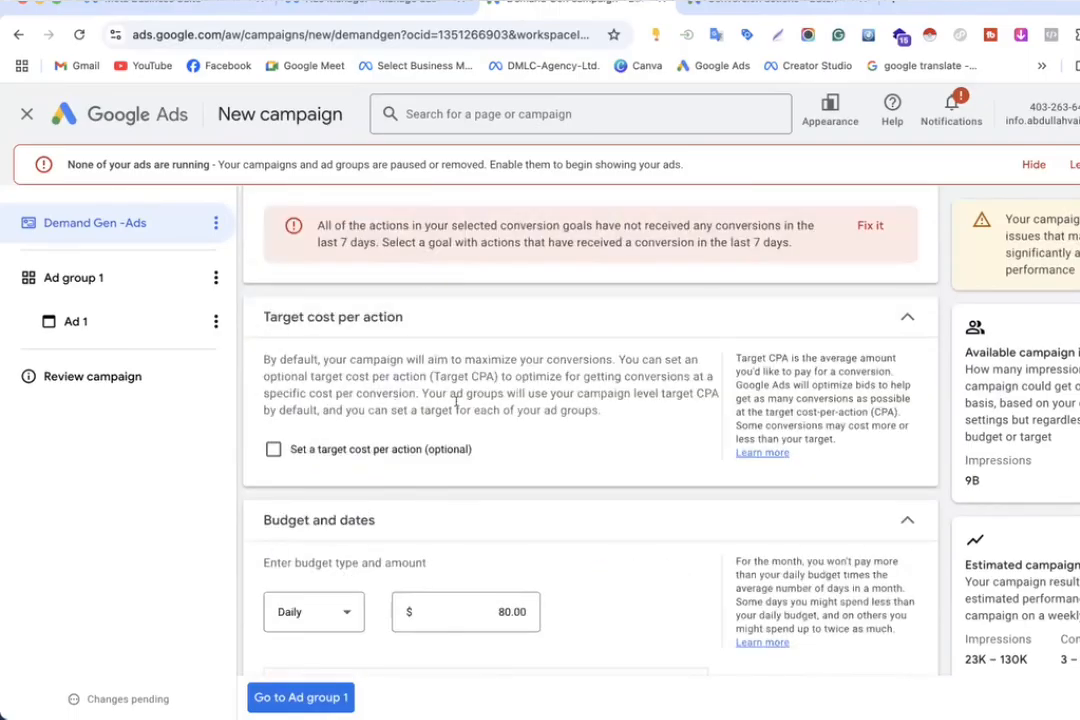
scroll(456, 401, "down", 5)
scroll(456, 401, "up", 8)
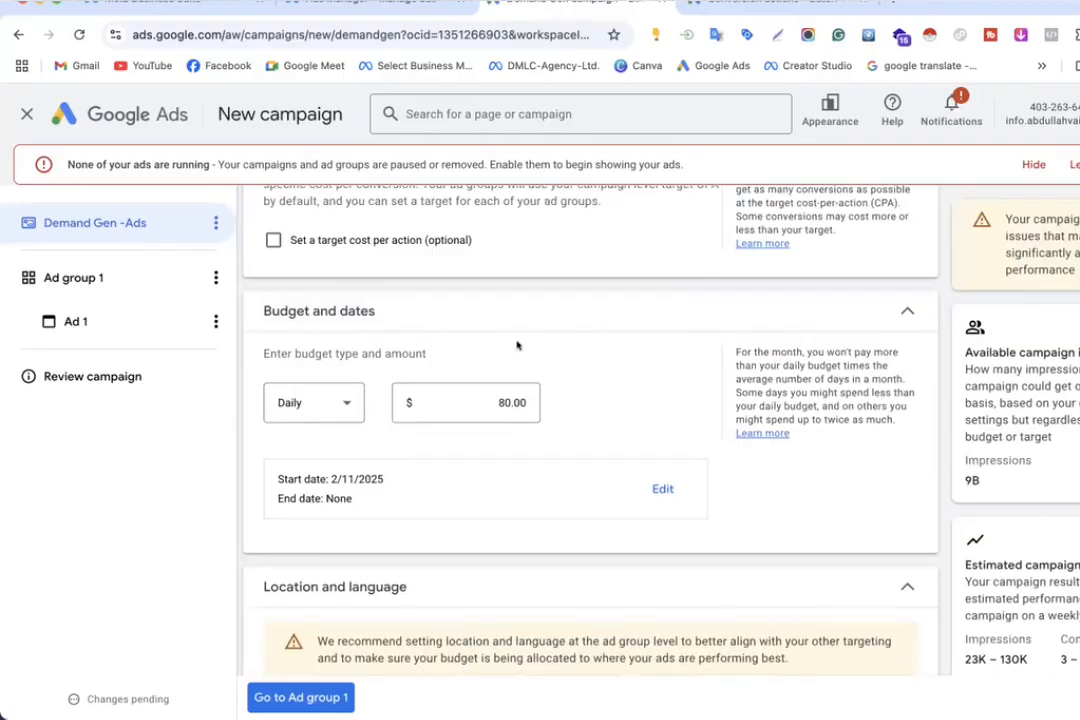
scroll(517, 345, "down", 7)
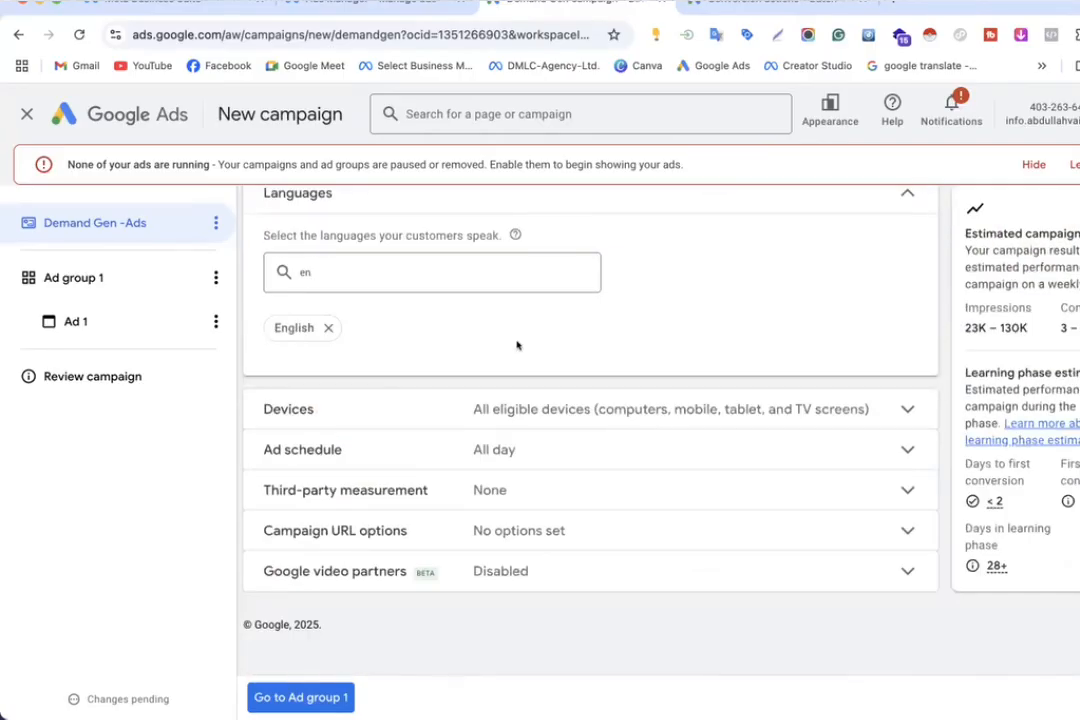
left_click(285, 698)
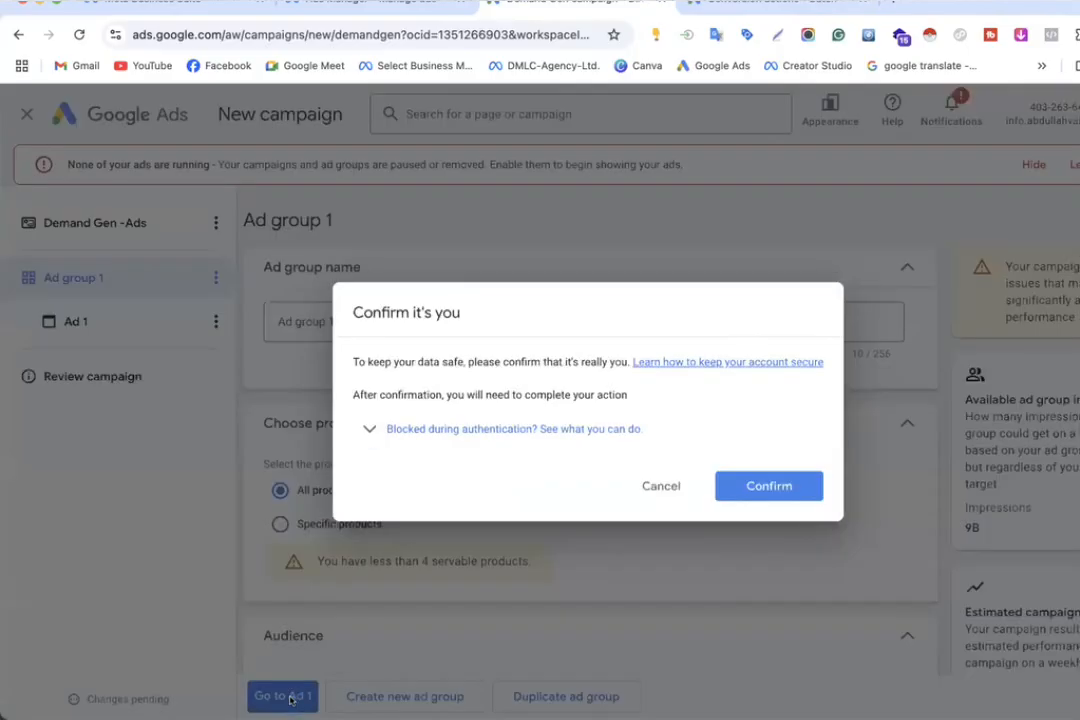
left_click(755, 486)
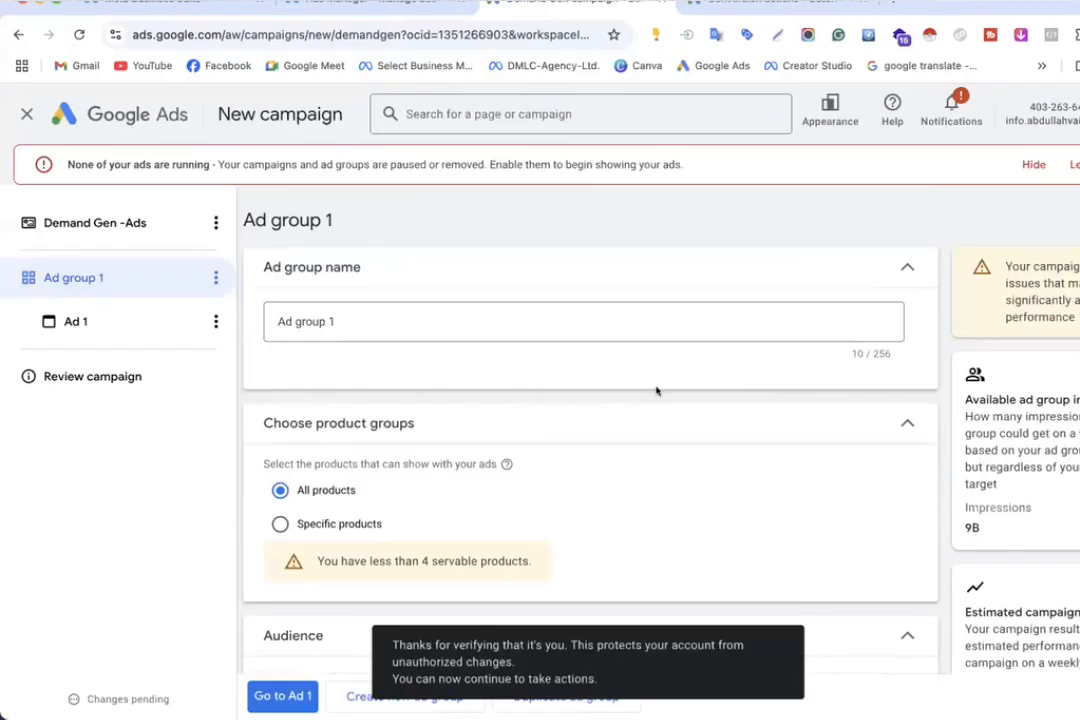
Step: Try limiting the ad group to specific products, and restore the All products selection
scroll(330, 340, "down", 2)
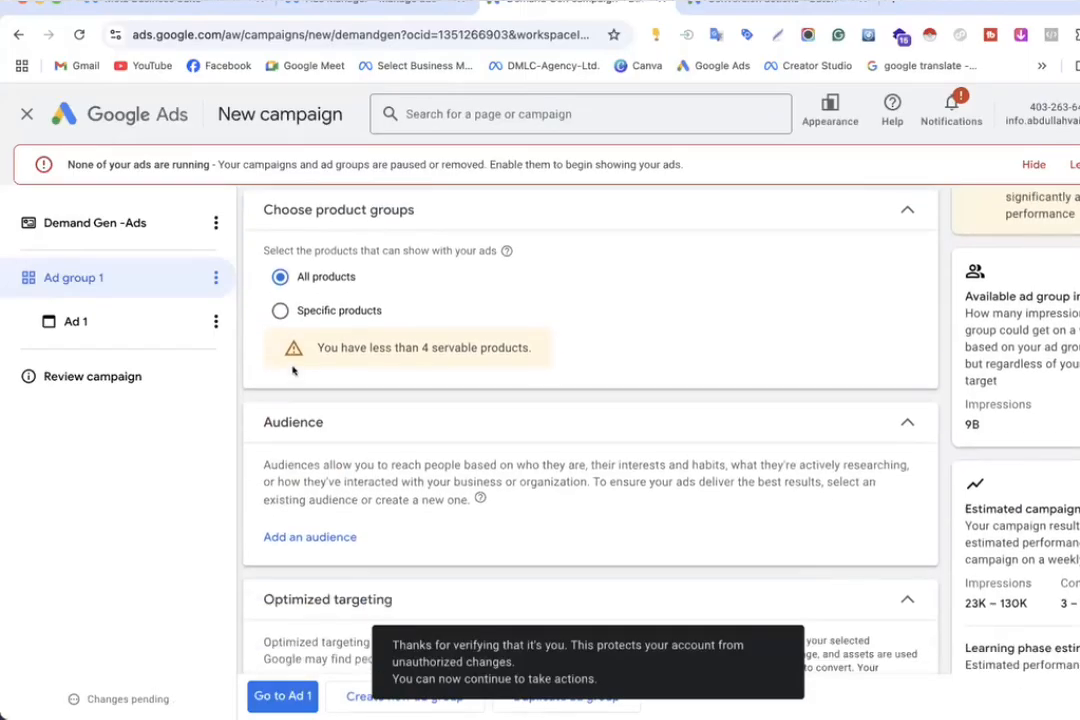
left_click(280, 311)
scroll(479, 472, "down", 2)
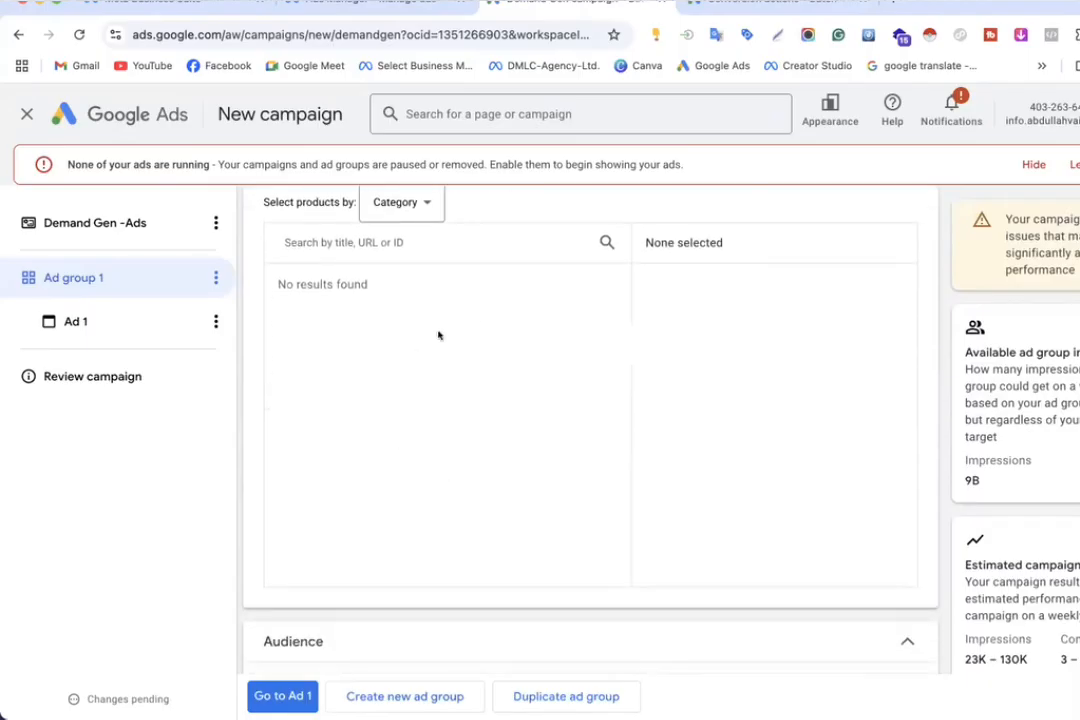
scroll(424, 410, "up", 2)
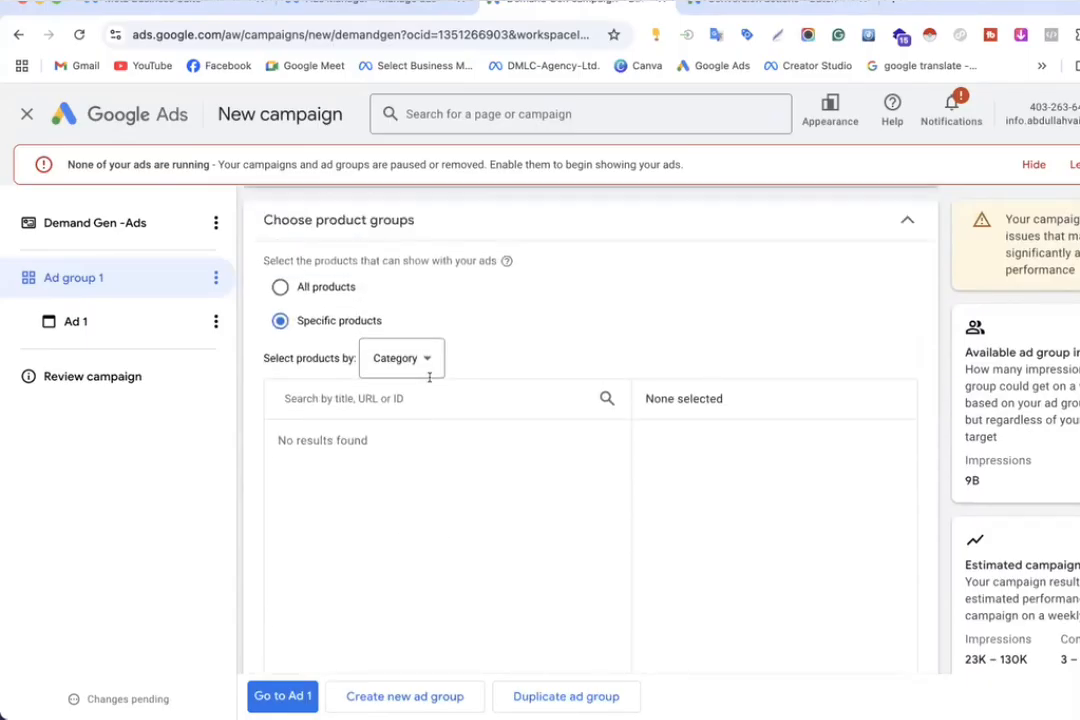
left_click(300, 287)
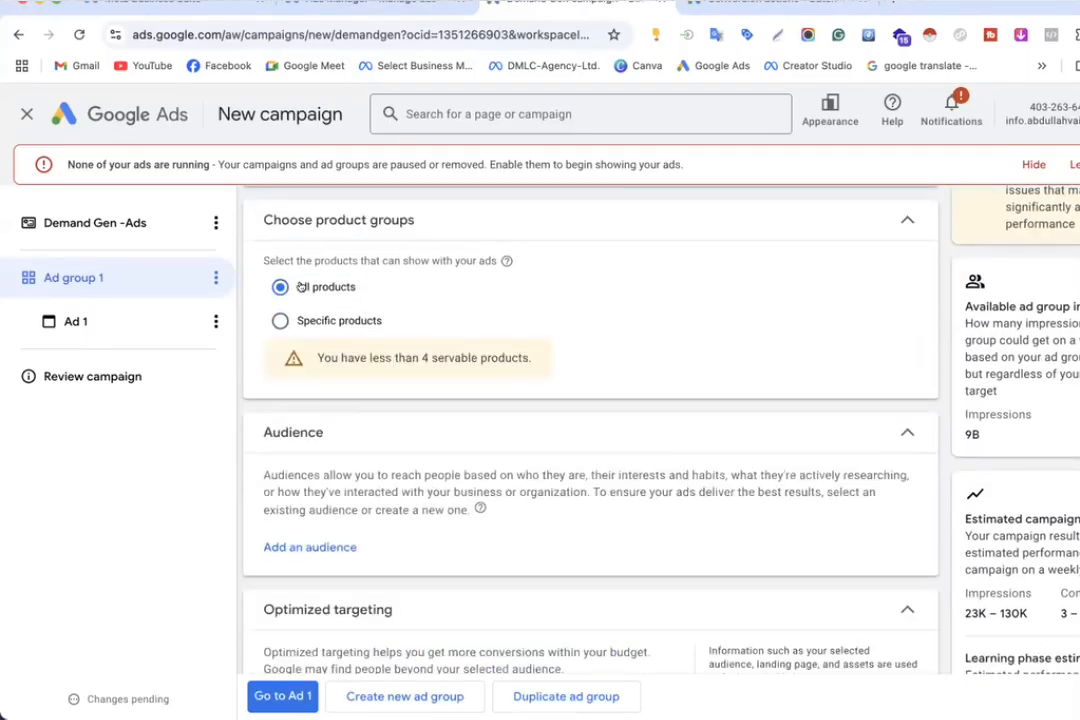
Step: Look through the existing audiences offered for the ad group and close the selection without choosing one
scroll(301, 287, "up", 1)
scroll(333, 388, "down", 2)
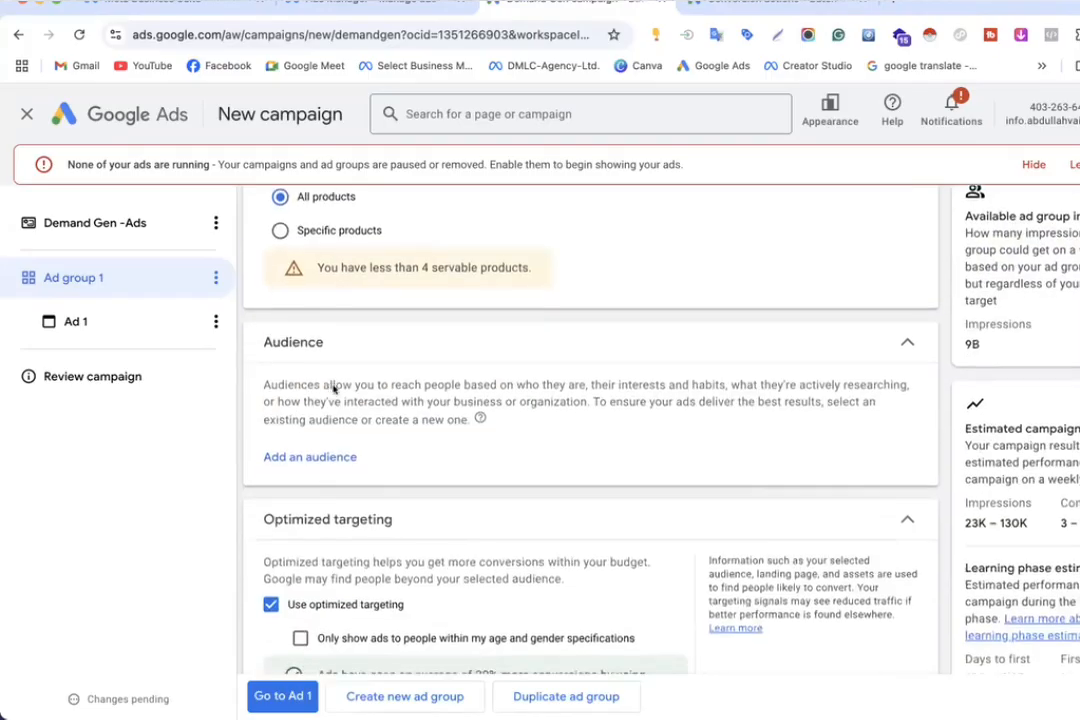
left_click(310, 429)
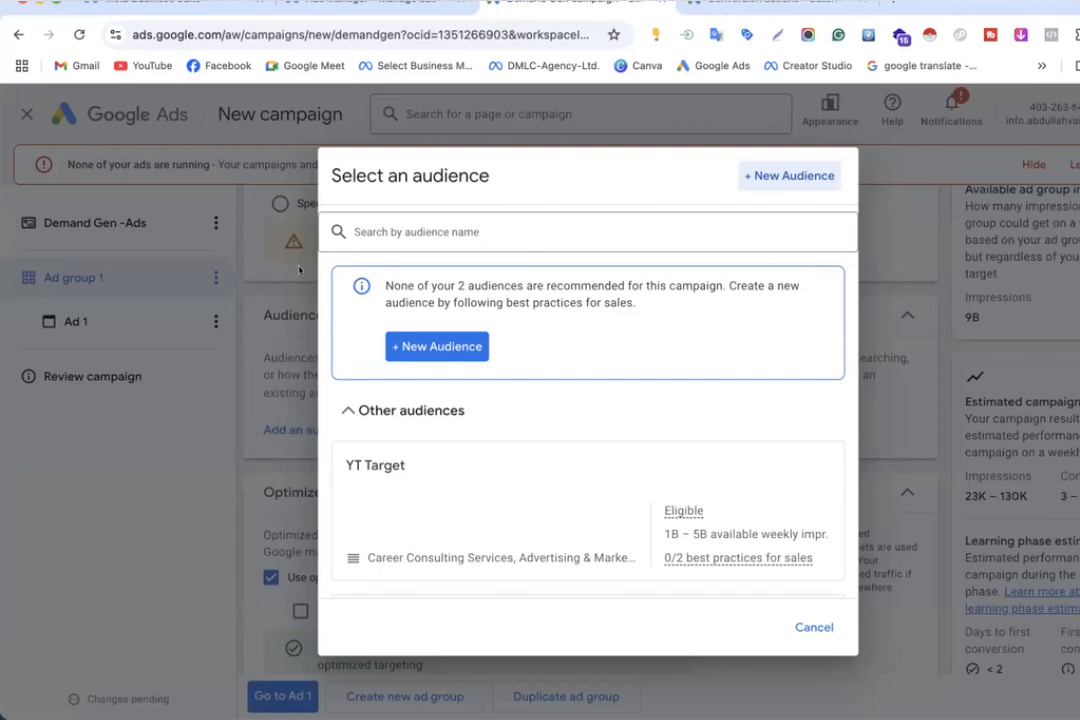
left_click(252, 432)
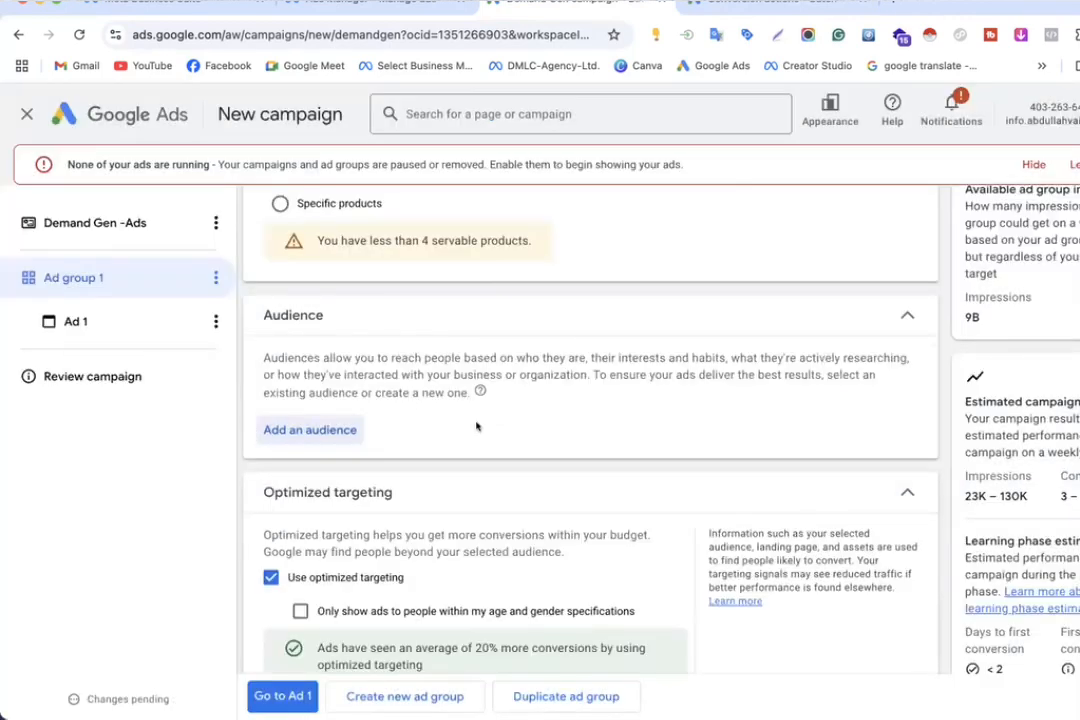
Step: Try the optimized targeting options, including the age and gender restriction, and leave only Use optimized targeting enabled
left_click(436, 499)
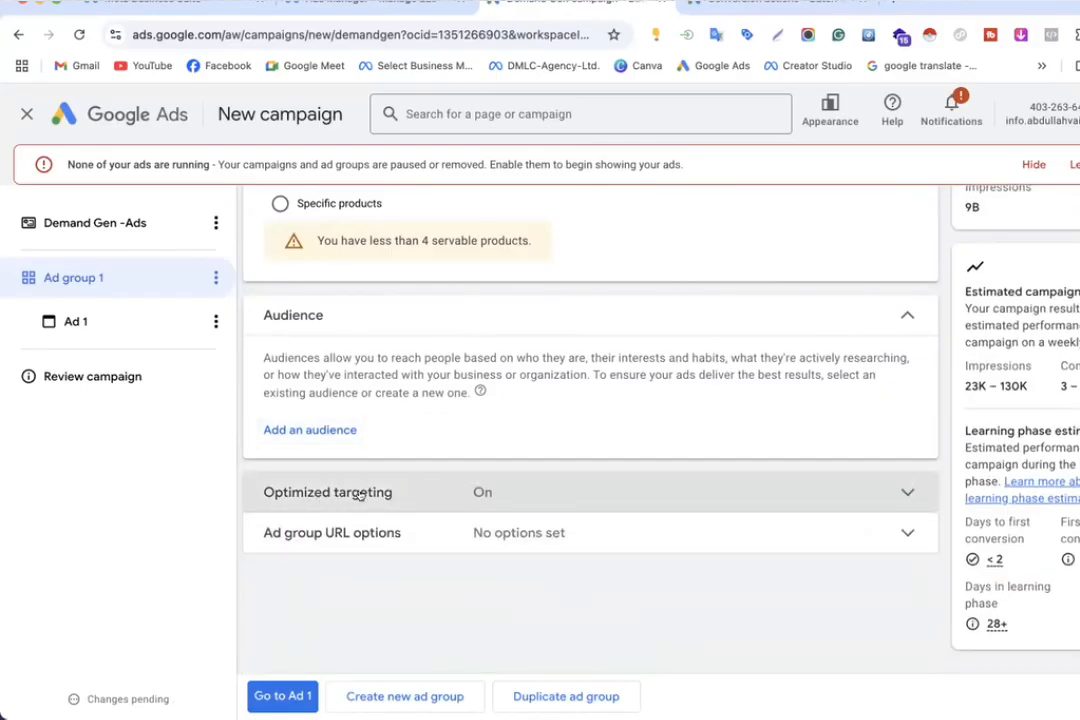
left_click(313, 492)
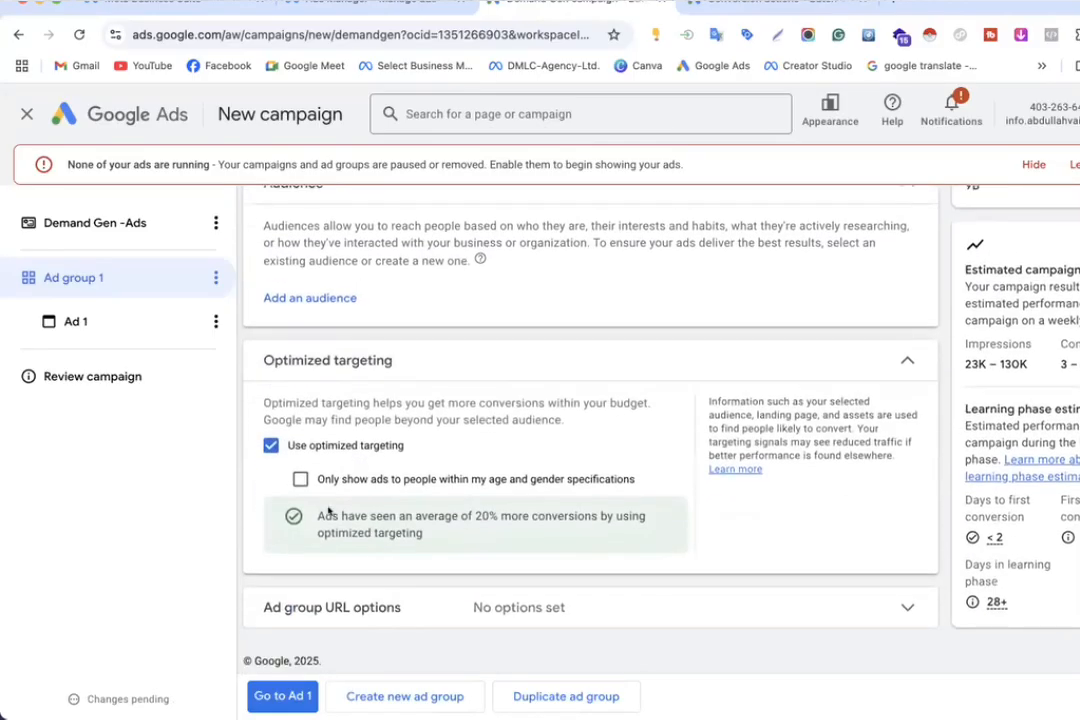
left_click(288, 446)
left_click(270, 478)
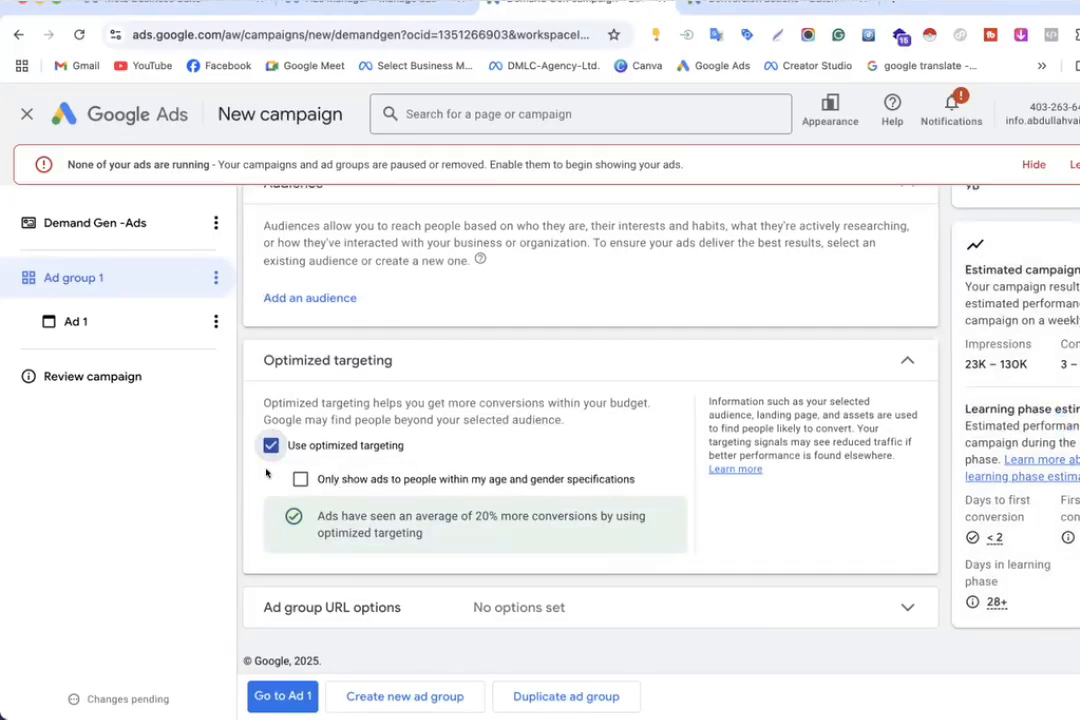
left_click(300, 479)
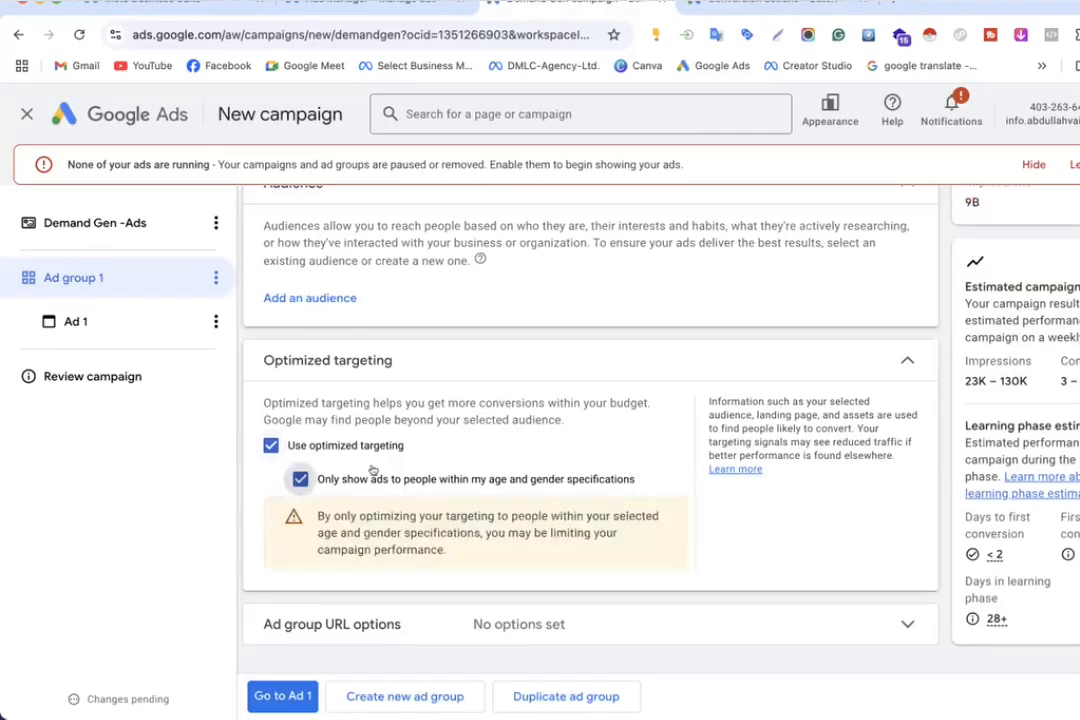
left_click(300, 479)
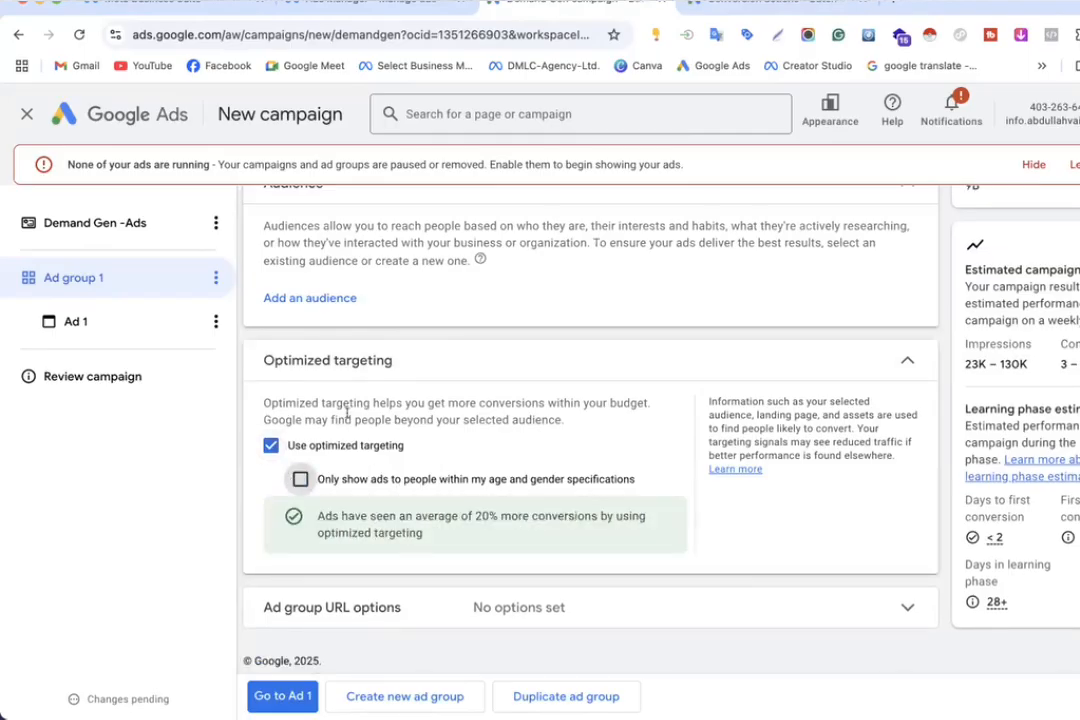
Step: Start creating a new audience for Ad group 1
scroll(411, 404, "up", 2)
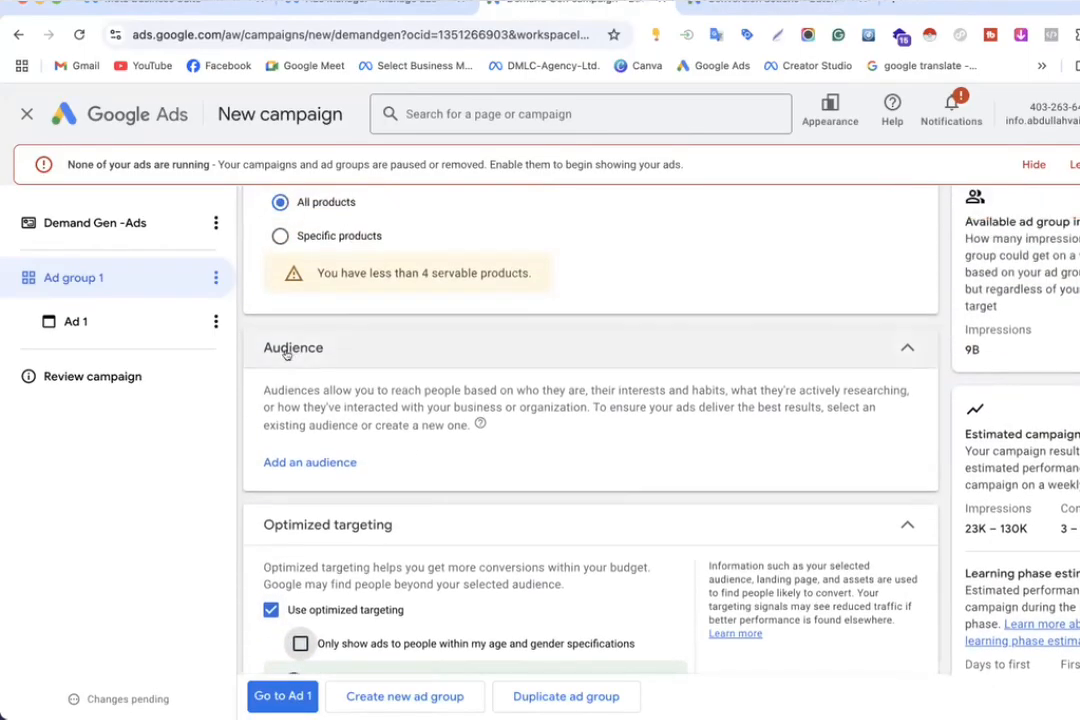
left_click(309, 465)
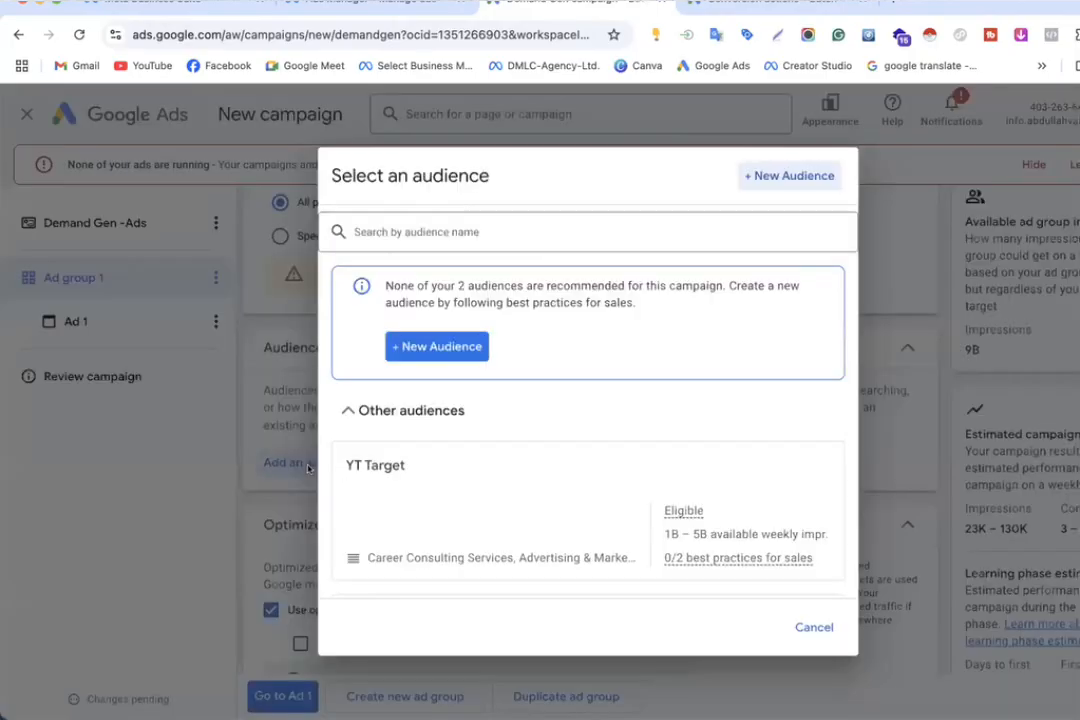
left_click(435, 345)
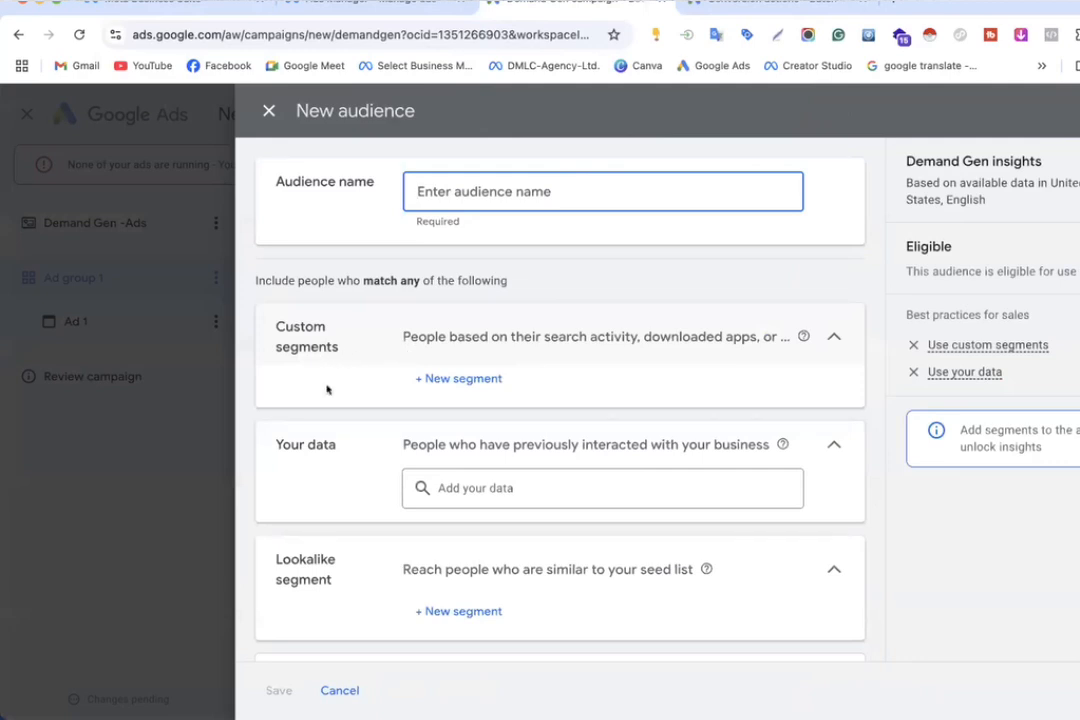
Step: Examine the new audience's sections, from custom segments, your data and lookalikes to interests, exclusions and demographics
scroll(328, 395, "down", 3)
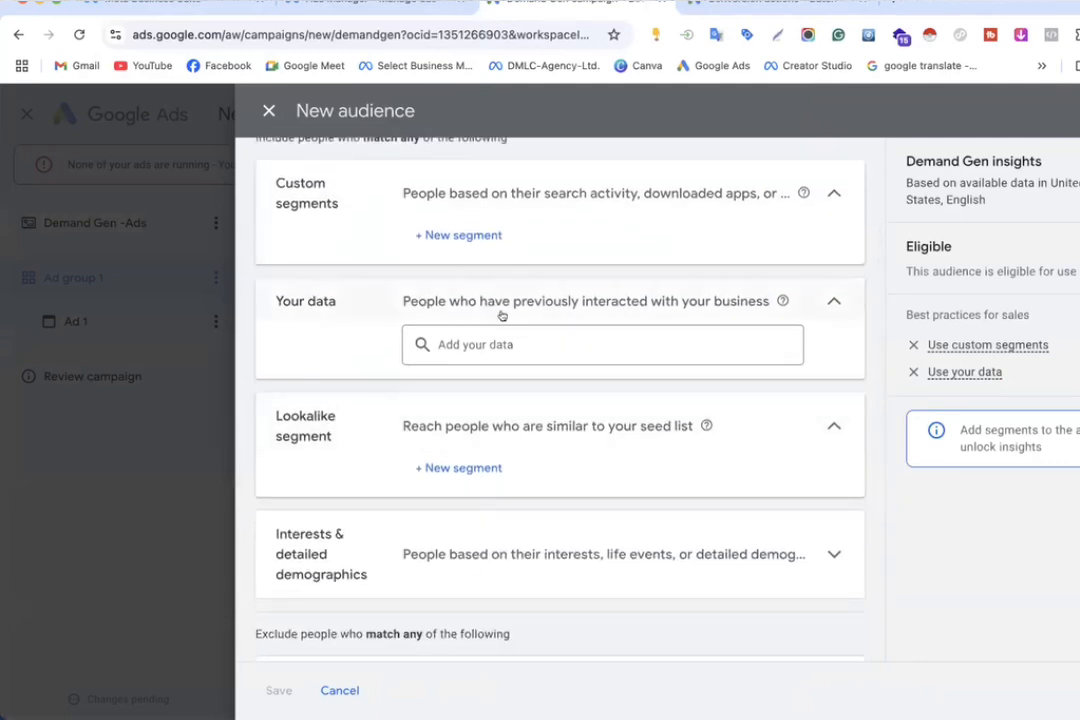
scroll(503, 316, "down", 2)
scroll(385, 391, "up", 3)
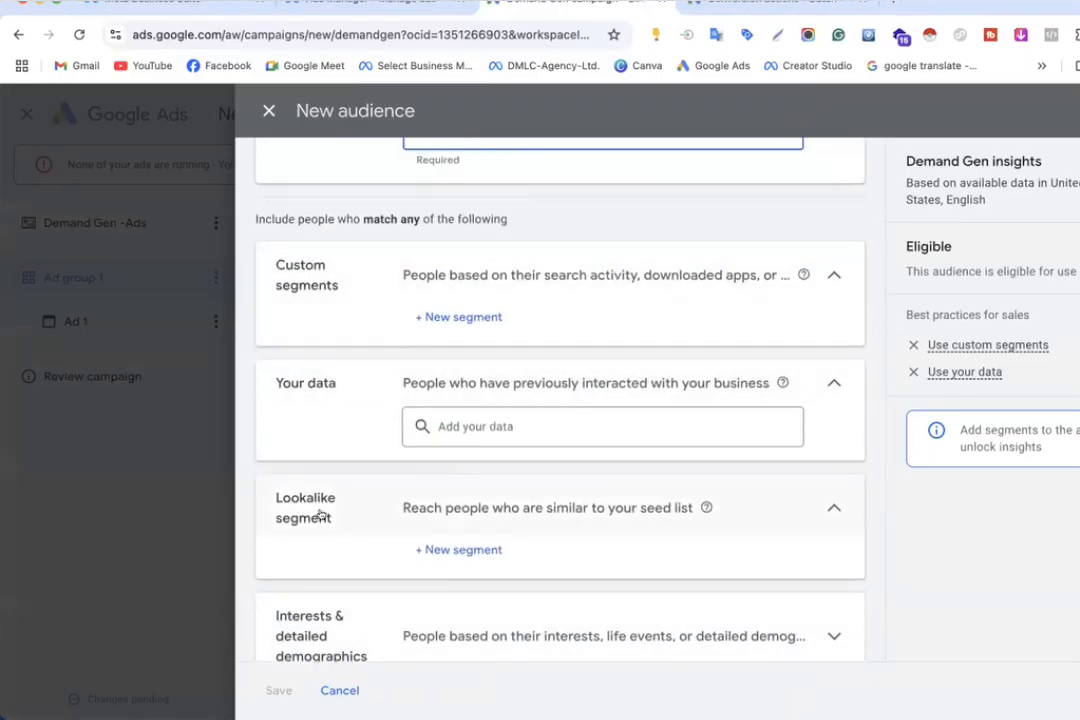
scroll(320, 514, "down", 3)
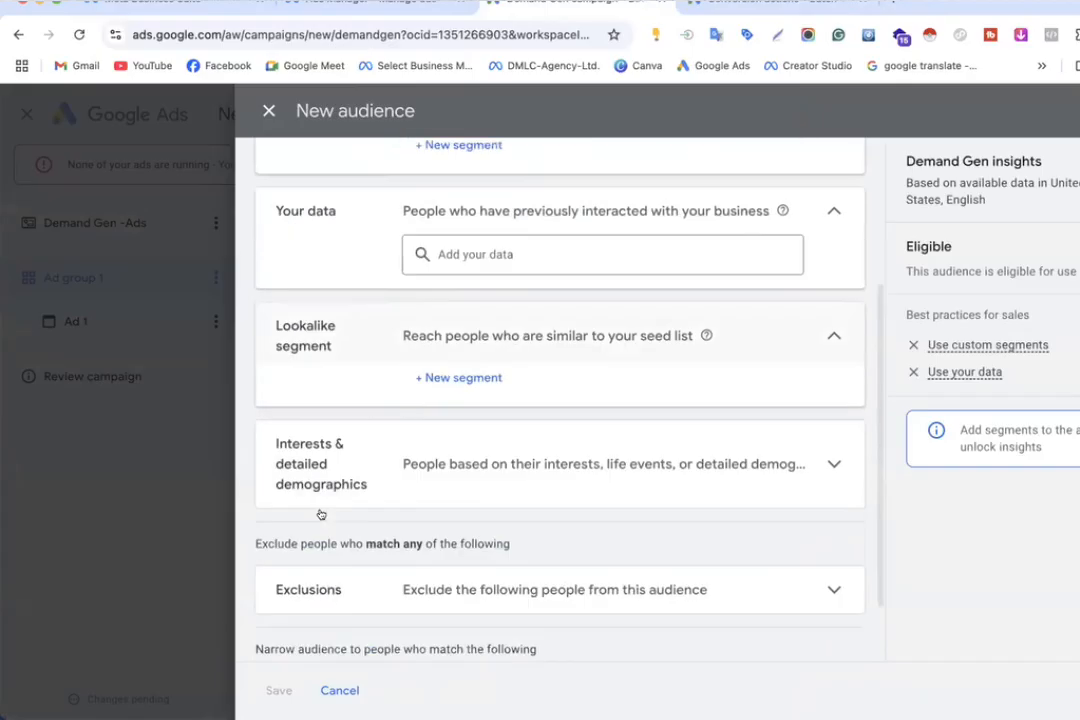
left_click_drag(270, 390, 373, 431)
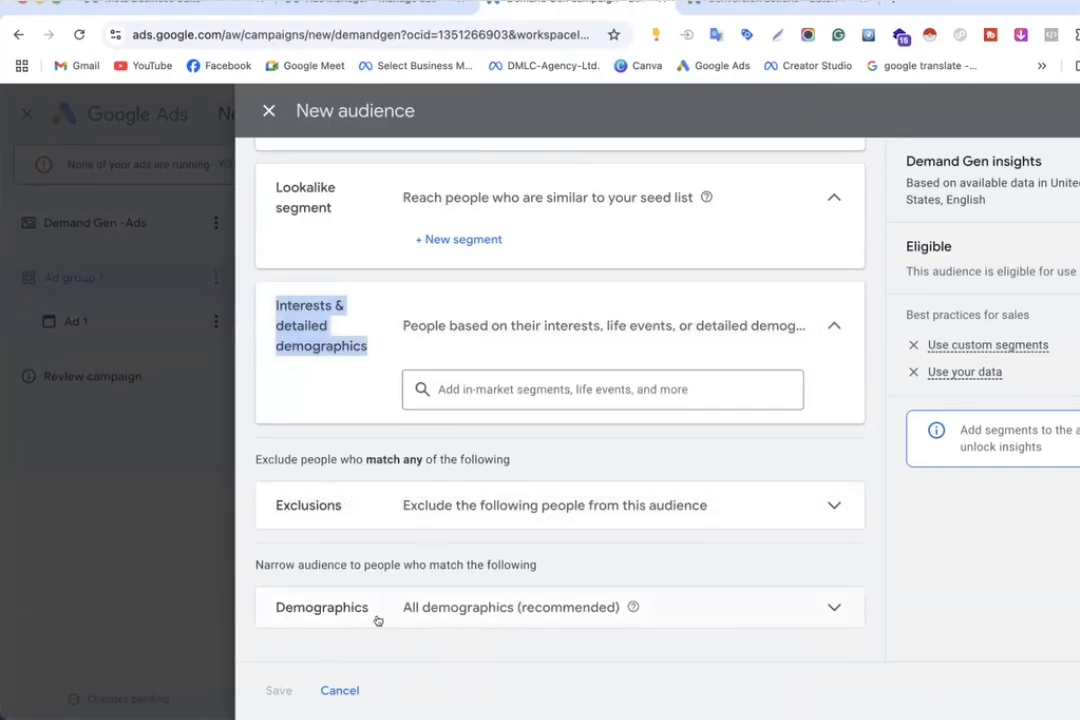
scroll(359, 566, "up", 1)
scroll(359, 566, "up", 5)
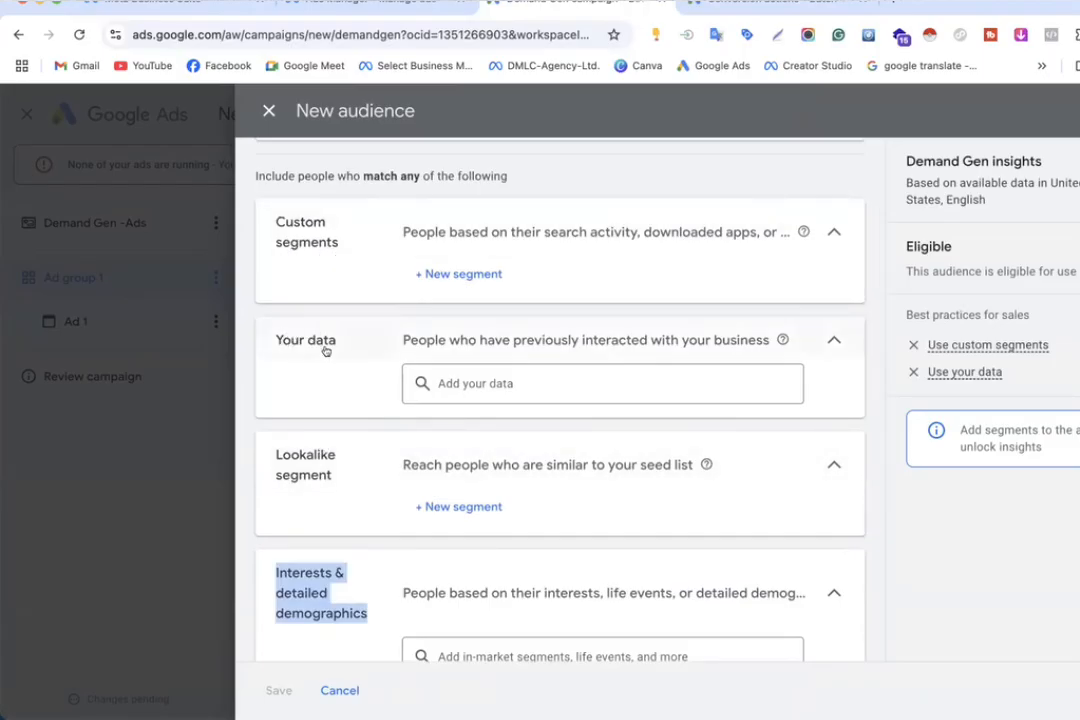
scroll(325, 352, "down", 5)
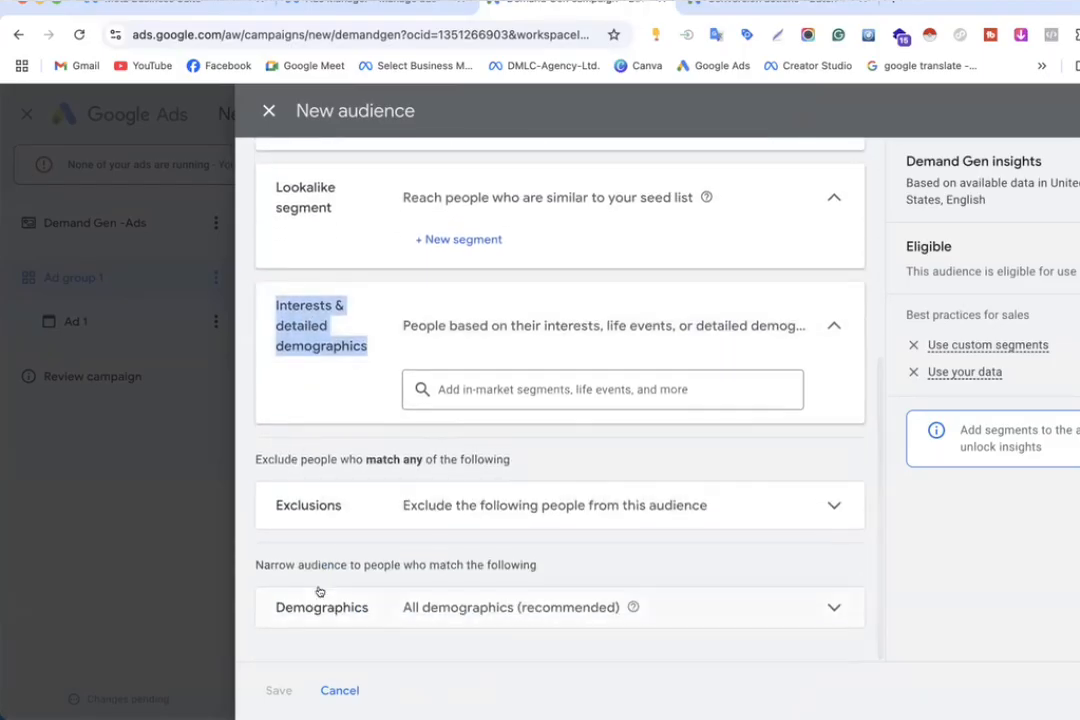
scroll(319, 596, "up", 5)
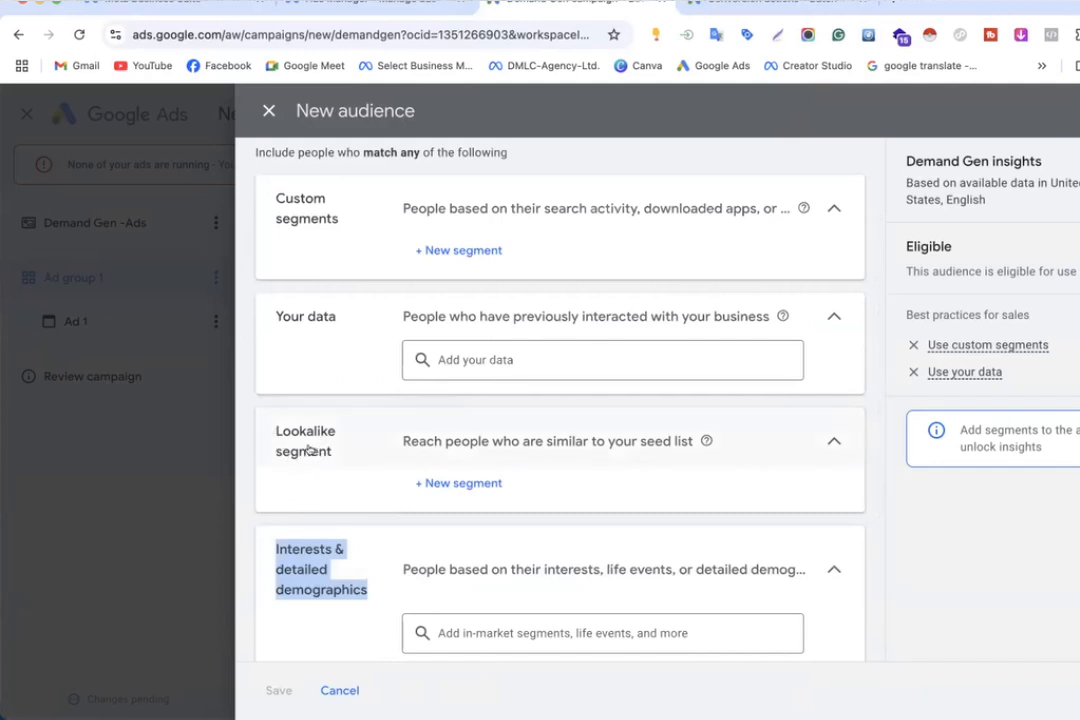
Step: Name the new audience "shoes"
scroll(310, 451, "up", 3)
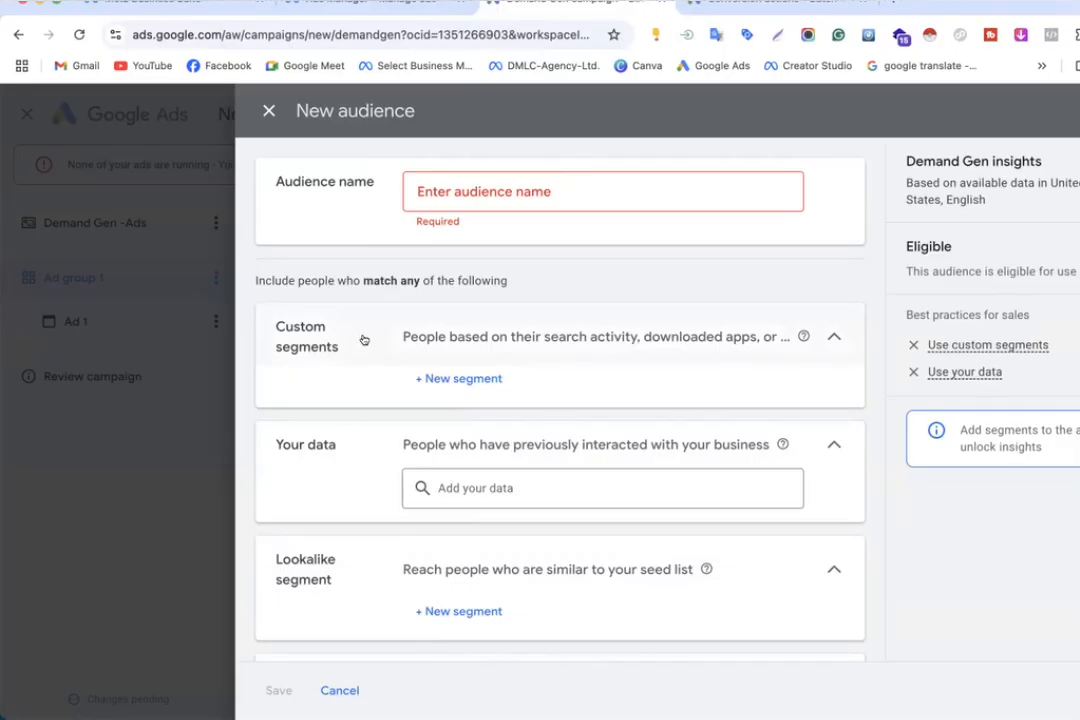
left_click(447, 186)
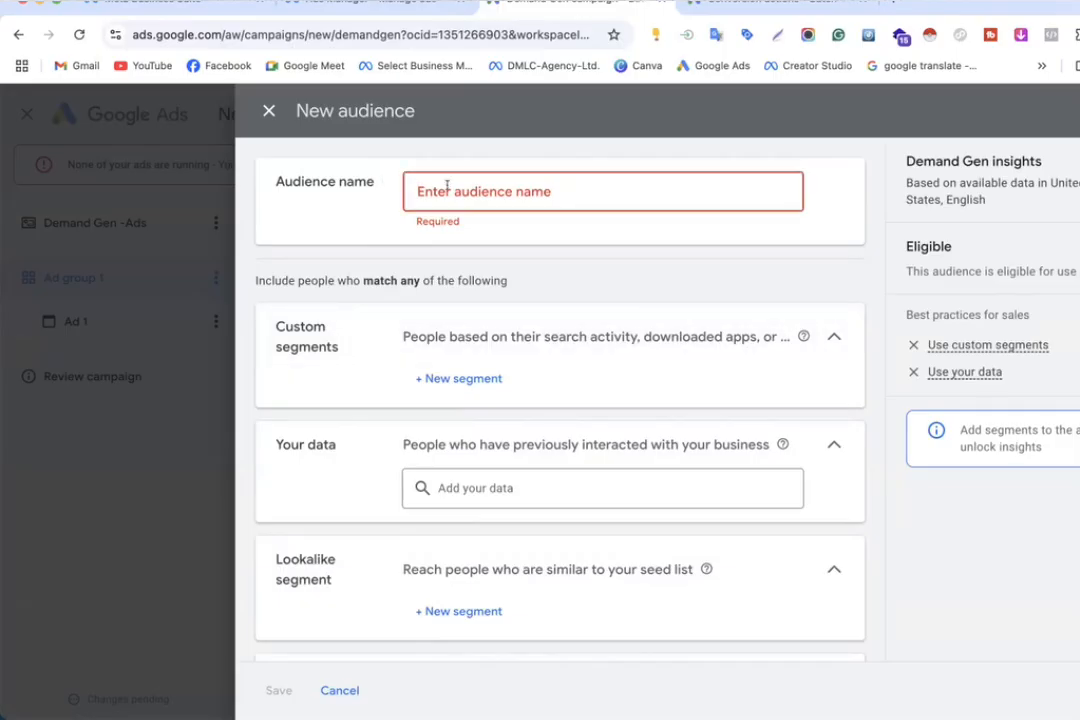
type("shoes")
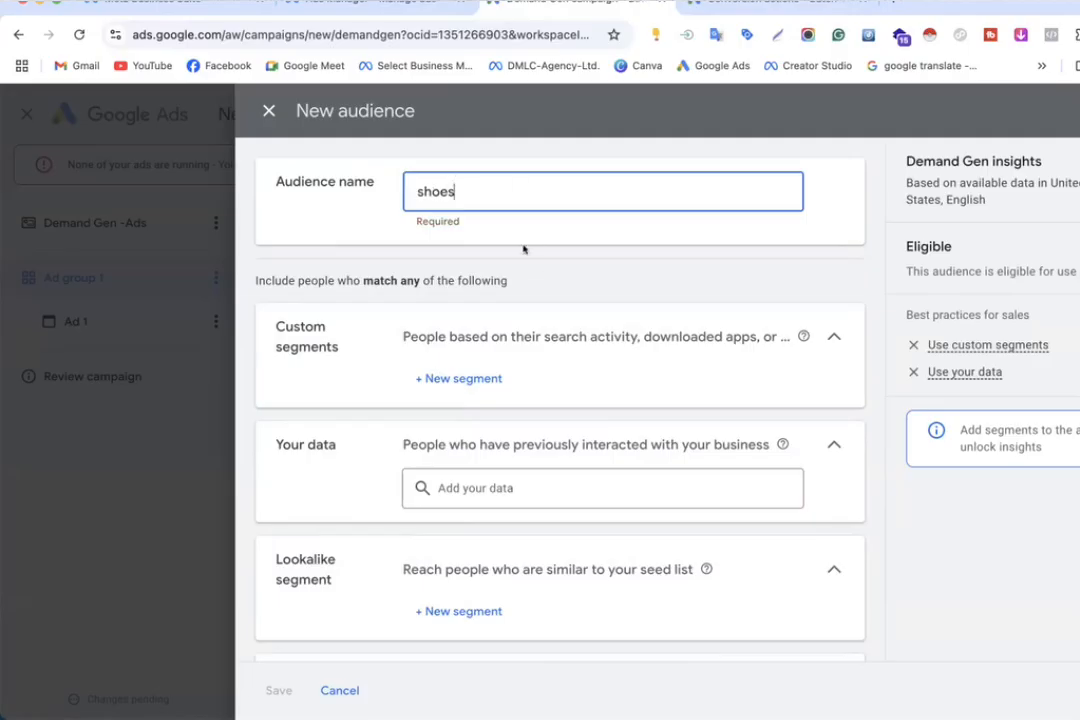
Step: Add the Shoppers affinity segment and the Apparel & Accessories in-market segment to the audience's interests and detailed demographics
scroll(509, 359, "down", 3)
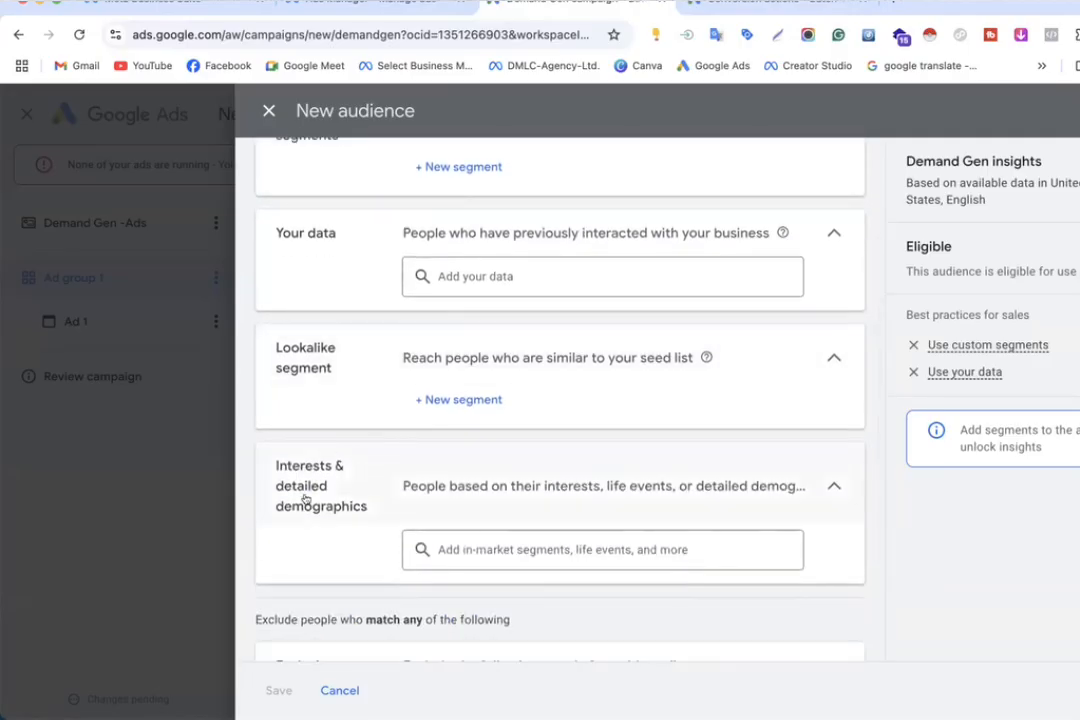
scroll(400, 465, "down", 2)
left_click(455, 415)
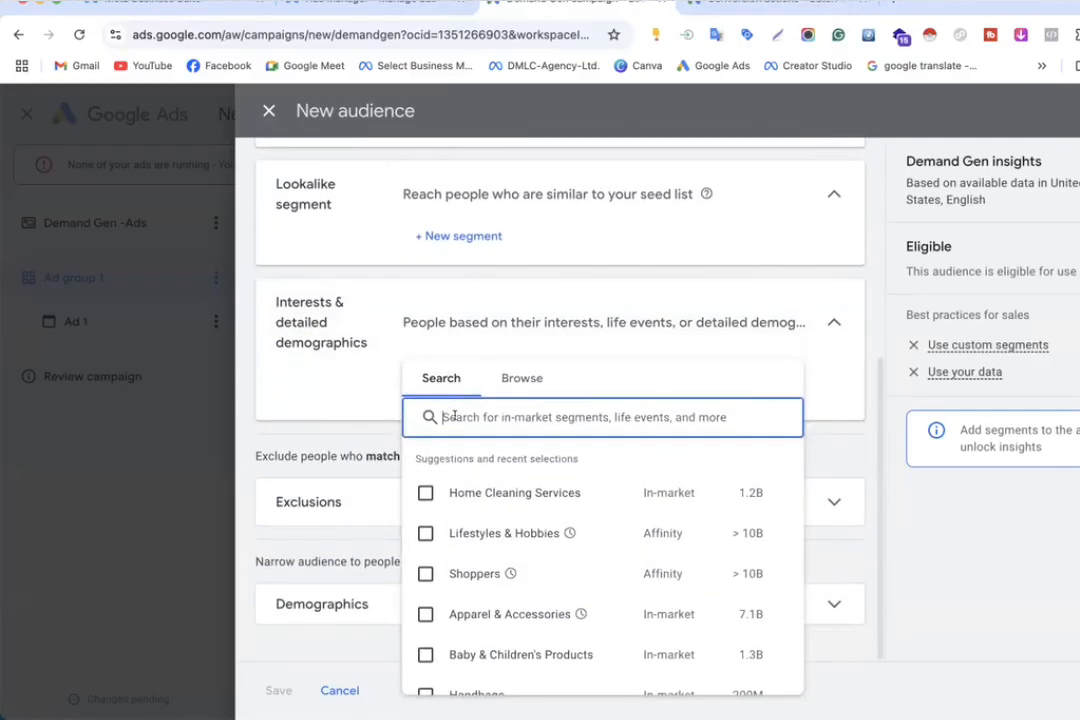
left_click(425, 574)
left_click(425, 614)
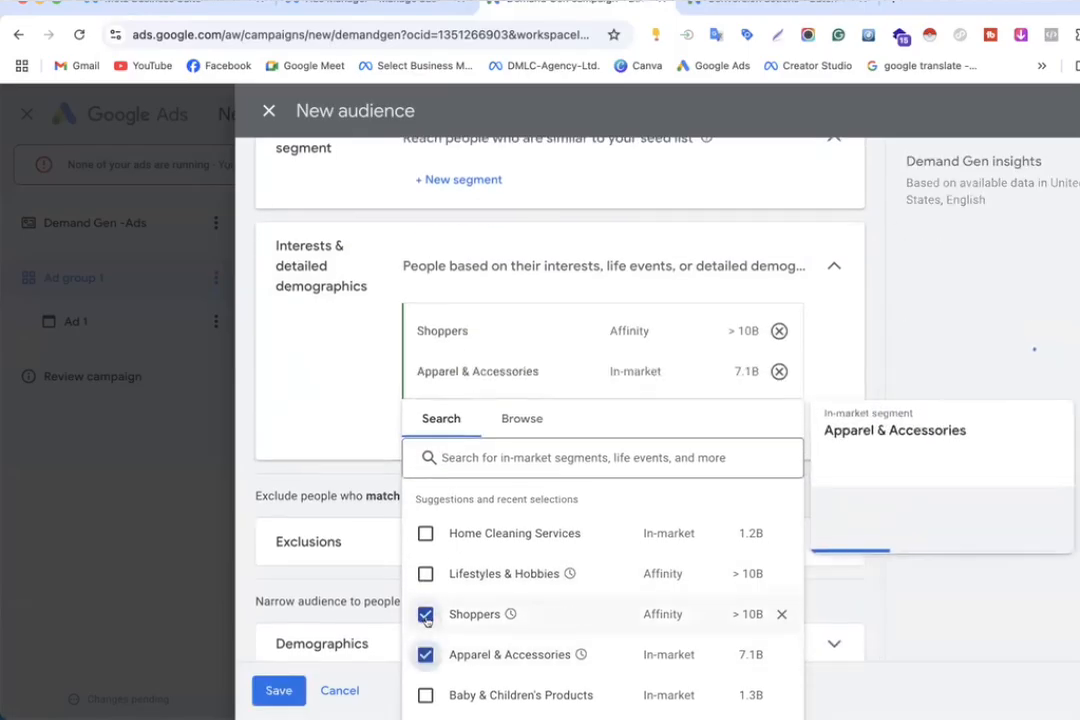
Step: Search the interest segments for "shoes" and add the Shoes and Boots in-market segments to the audience
left_click(455, 417)
type("shoes")
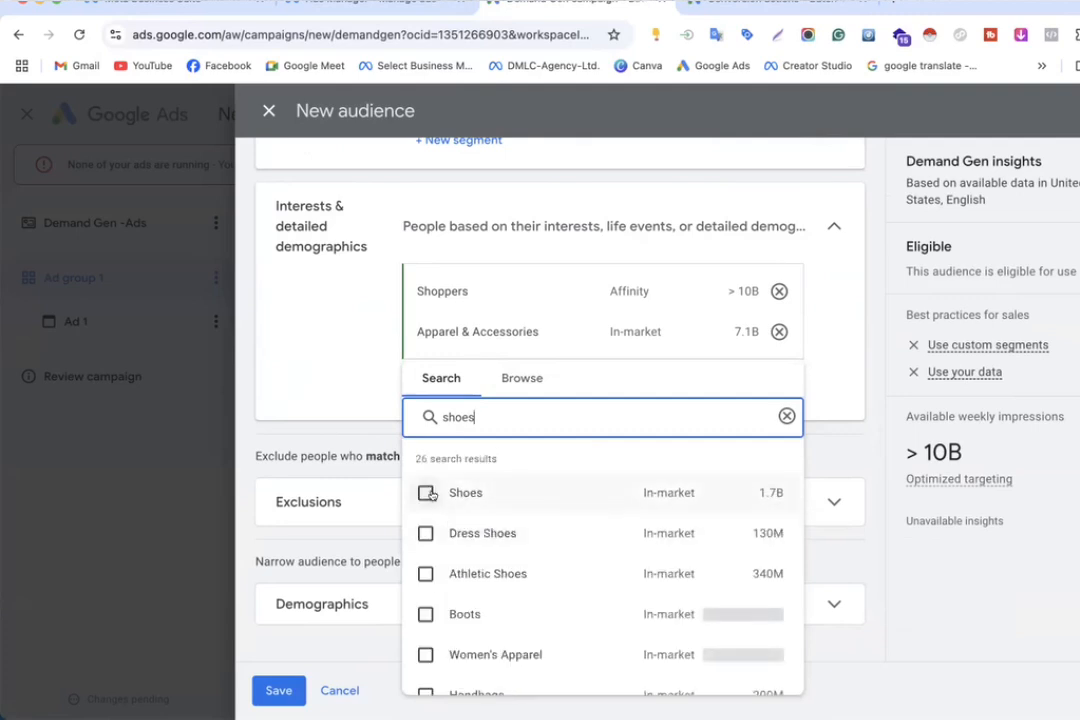
left_click(426, 493)
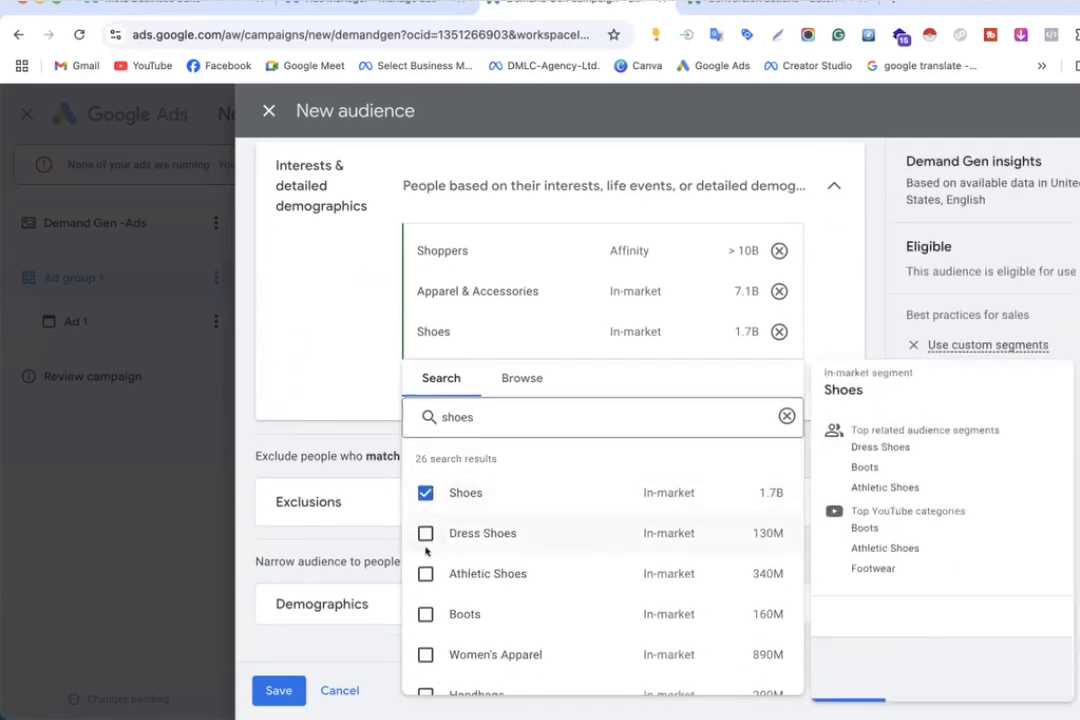
left_click(425, 614)
scroll(422, 611, "down", 3)
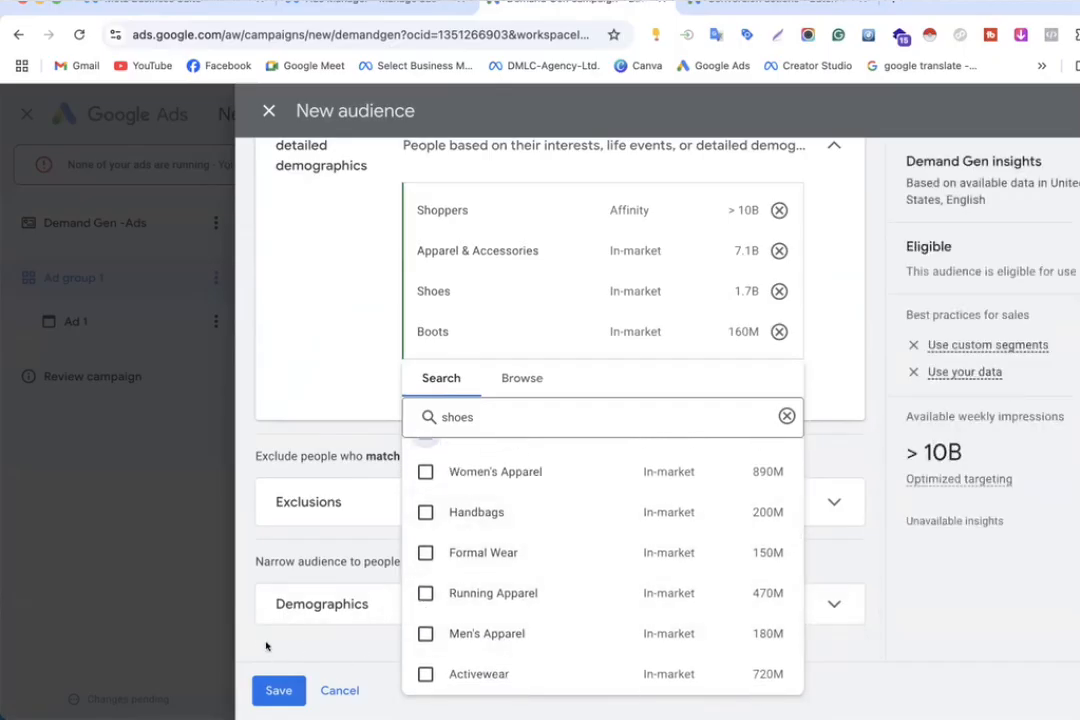
left_click(283, 612)
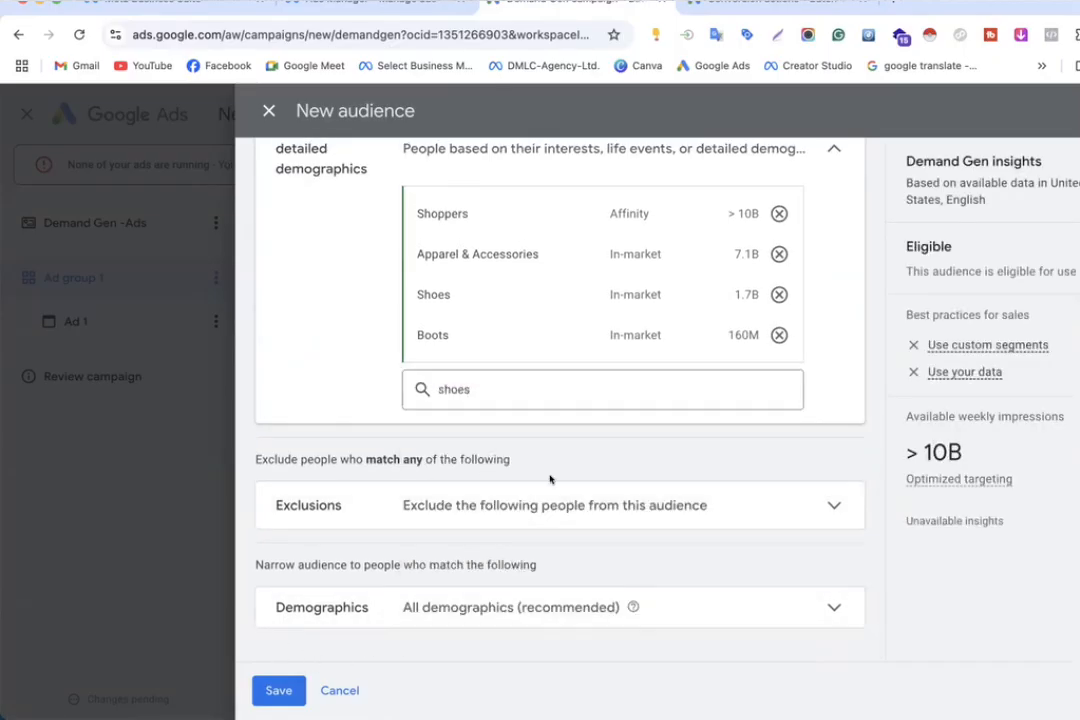
scroll(549, 479, "up", 1)
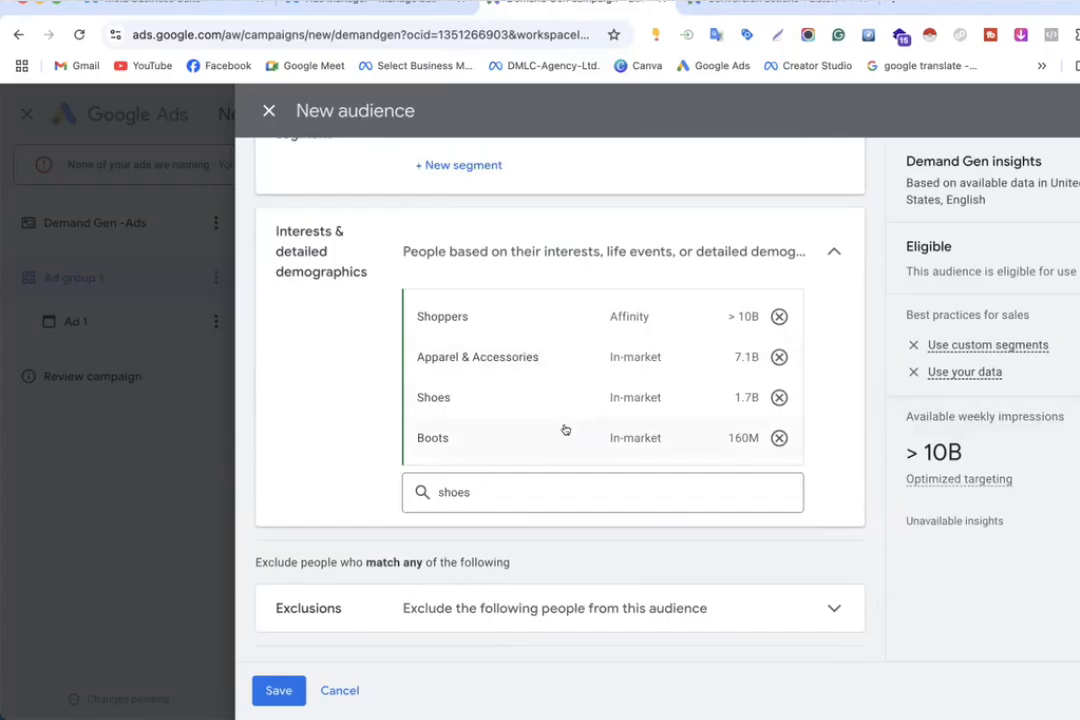
scroll(565, 430, "down", 1)
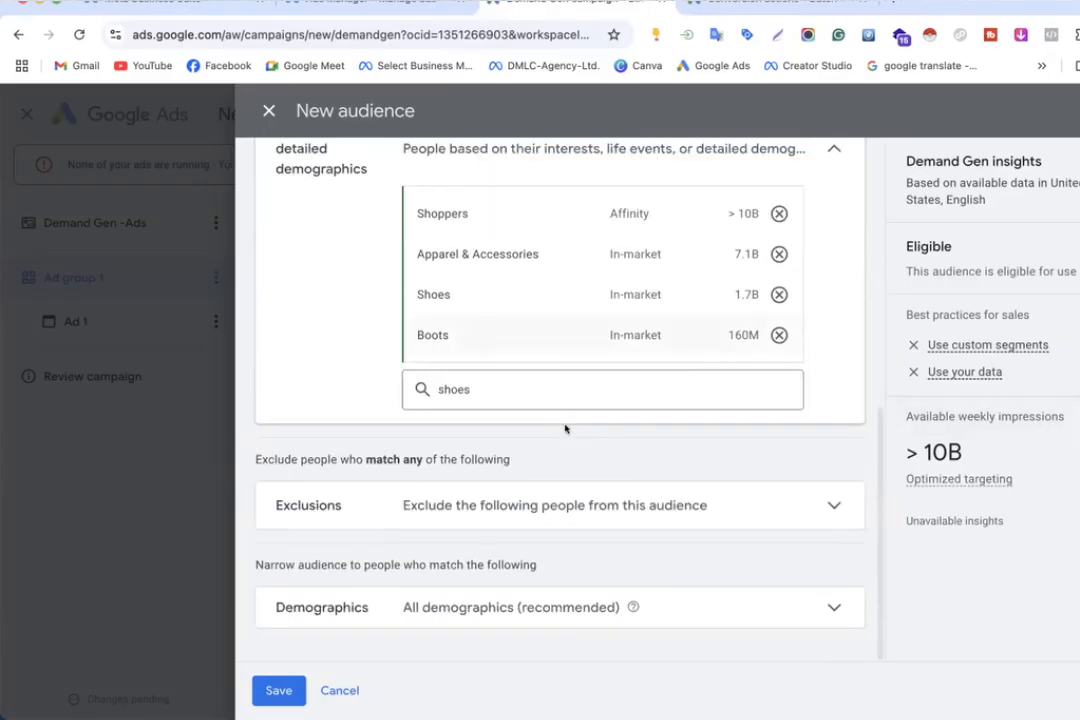
Step: Examine the audience's exclusion options, including the website visitors lists, without excluding any segment
left_click(540, 488)
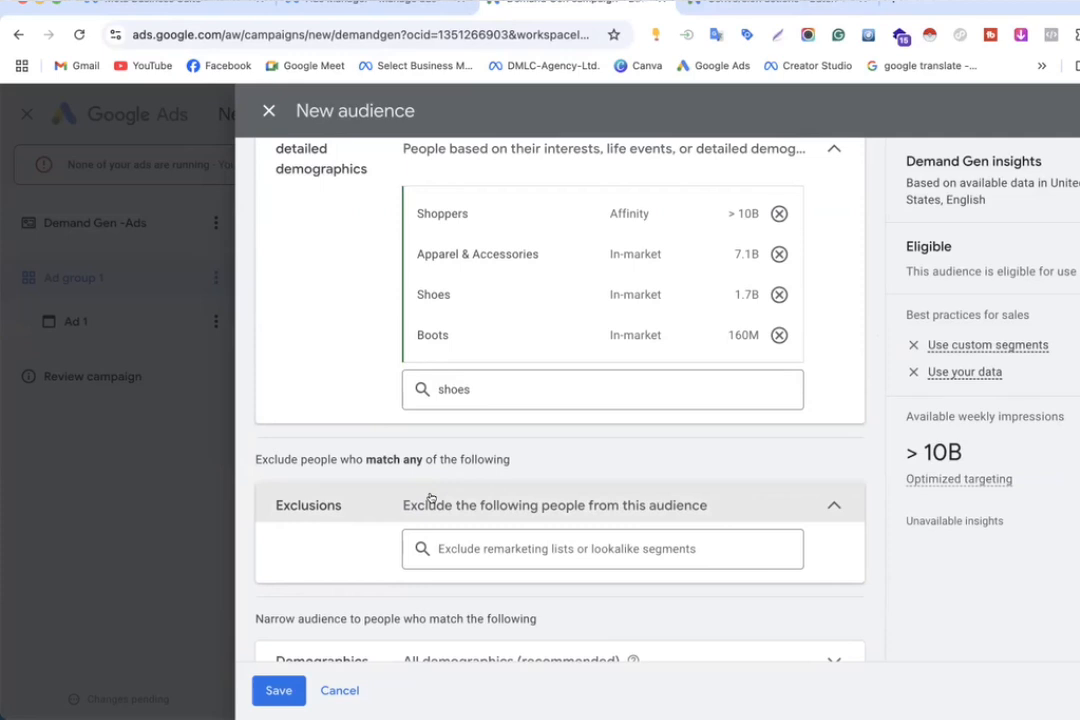
scroll(430, 498, "up", 10)
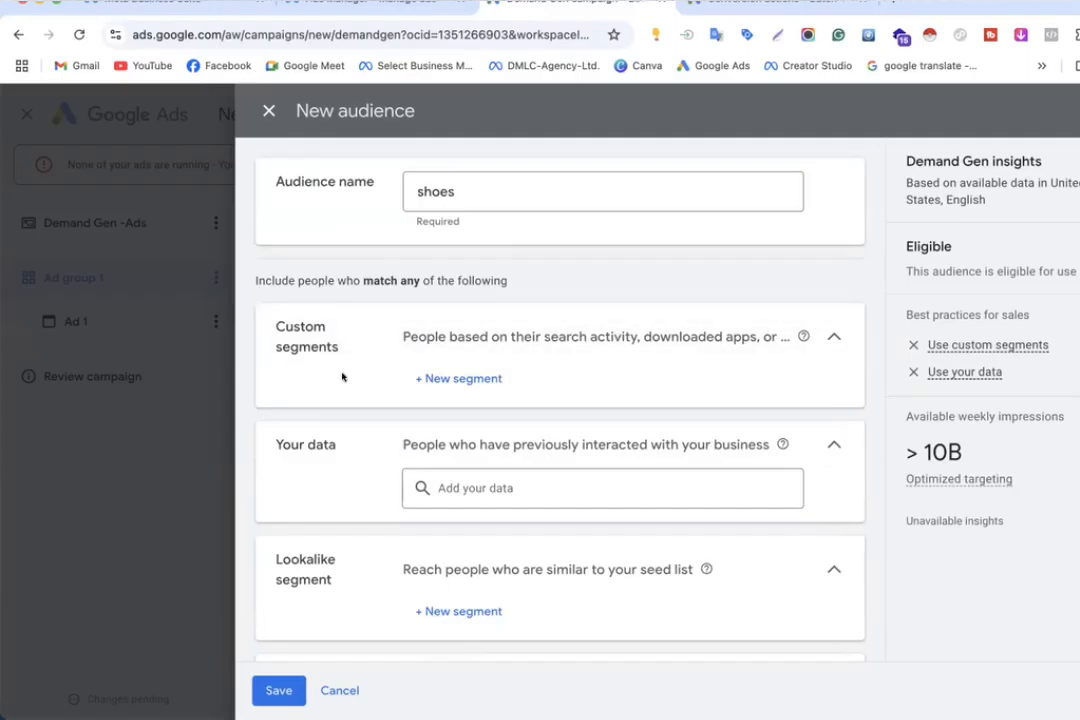
scroll(342, 377, "down", 8)
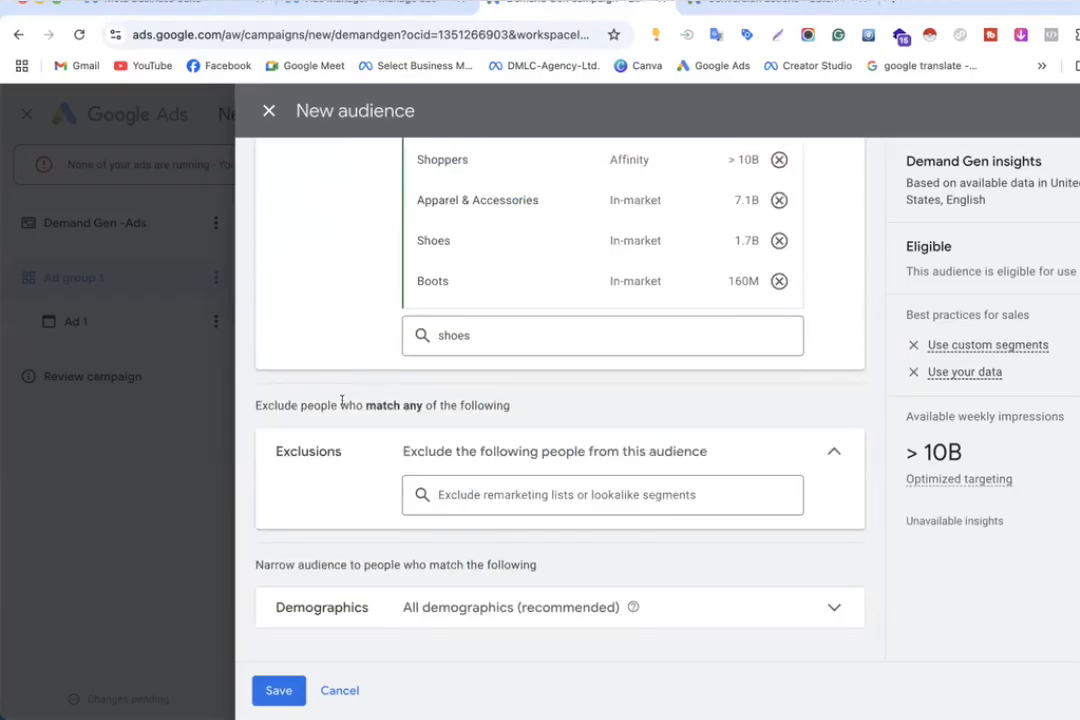
left_click(496, 493)
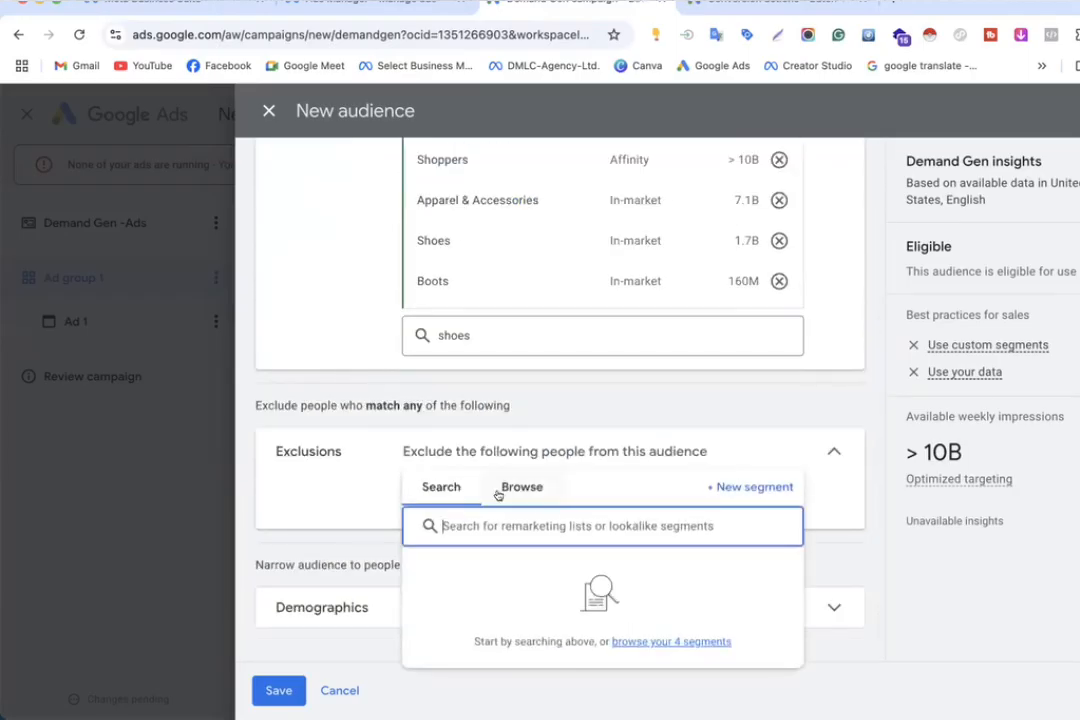
left_click(525, 491)
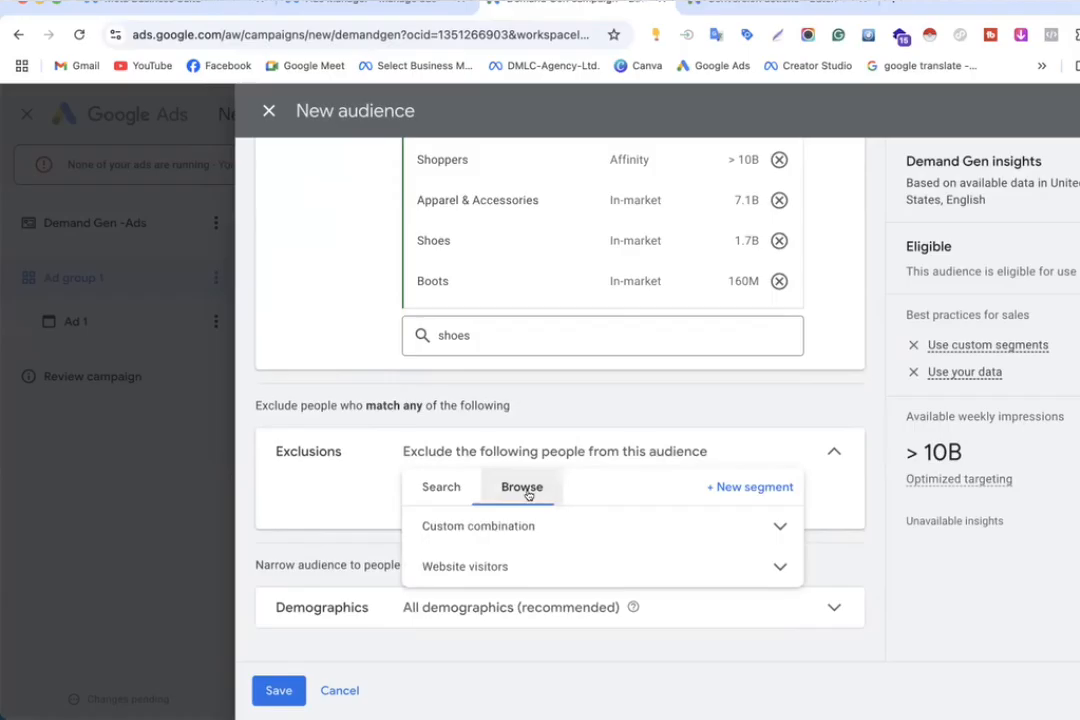
left_click(511, 565)
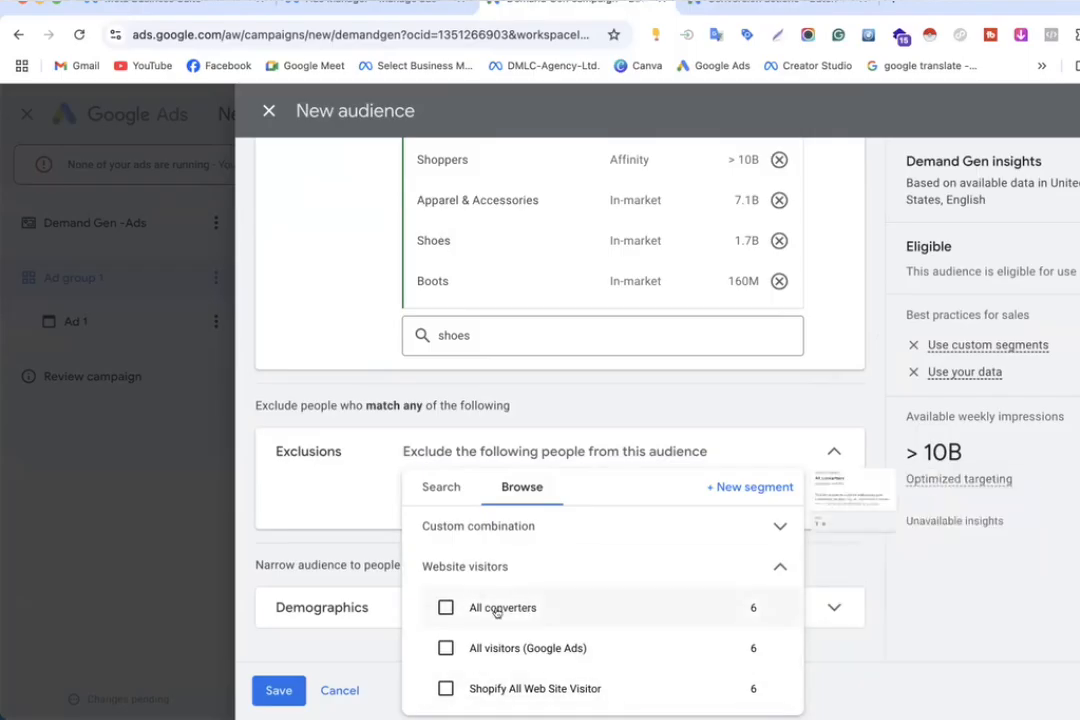
mouse_move(496, 612)
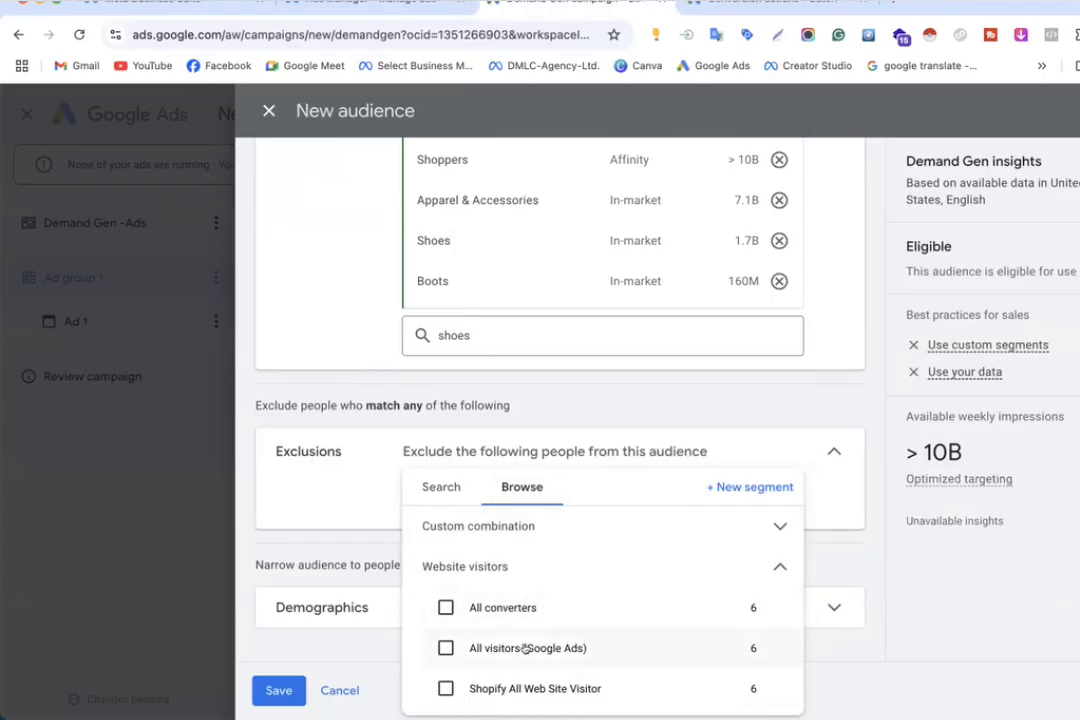
left_click(281, 371)
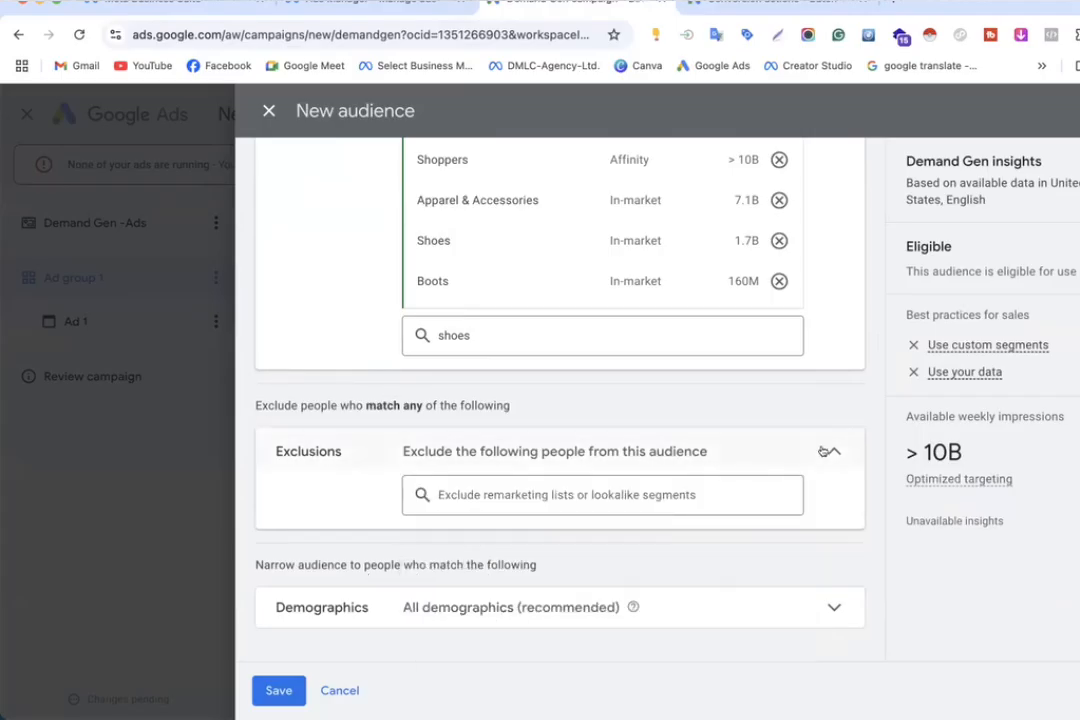
left_click(830, 453)
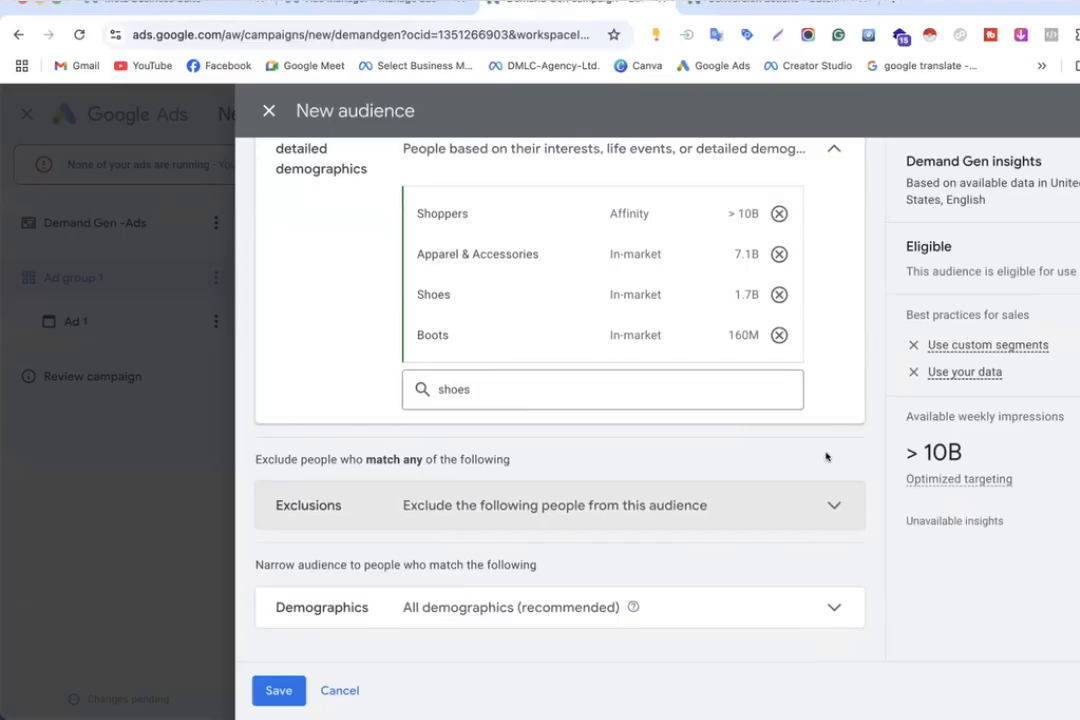
Step: Check the "shoes" audience's included segments and save it as the audience for Ad group 1
scroll(826, 457, "up", 1)
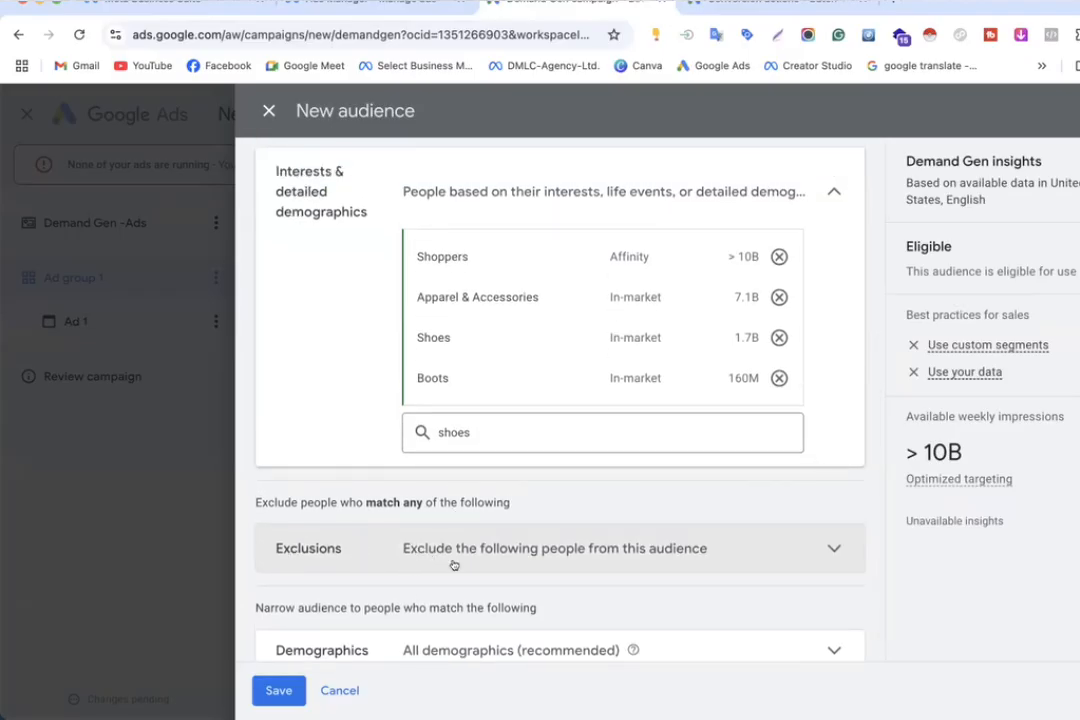
scroll(453, 565, "down", 1)
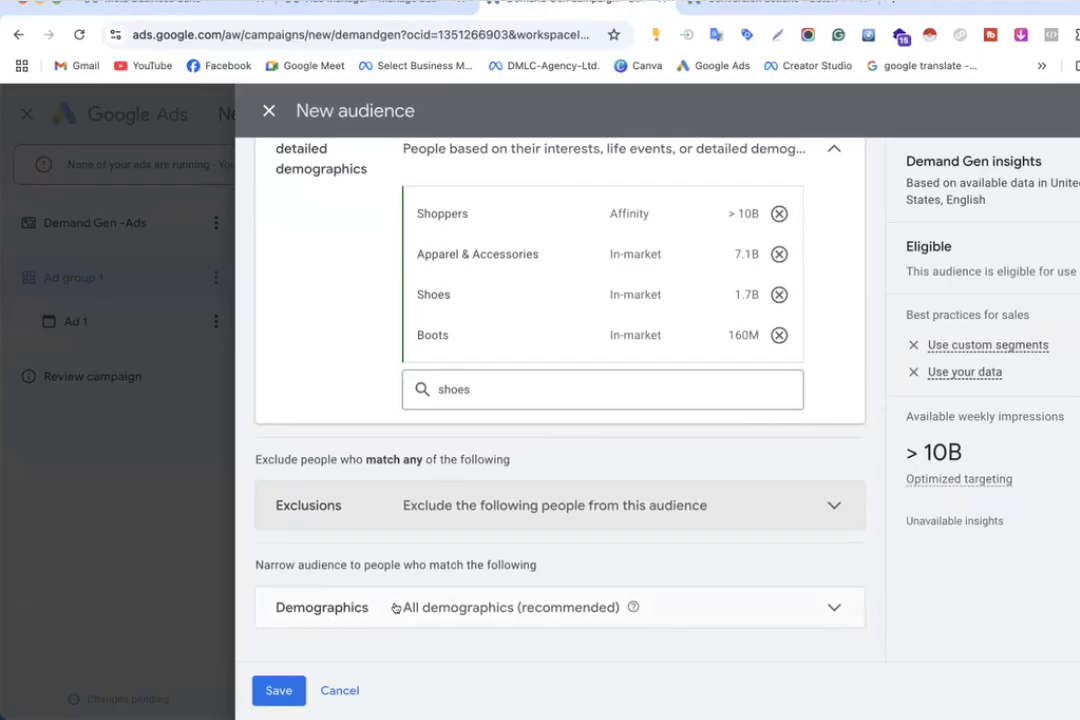
scroll(398, 609, "up", 4)
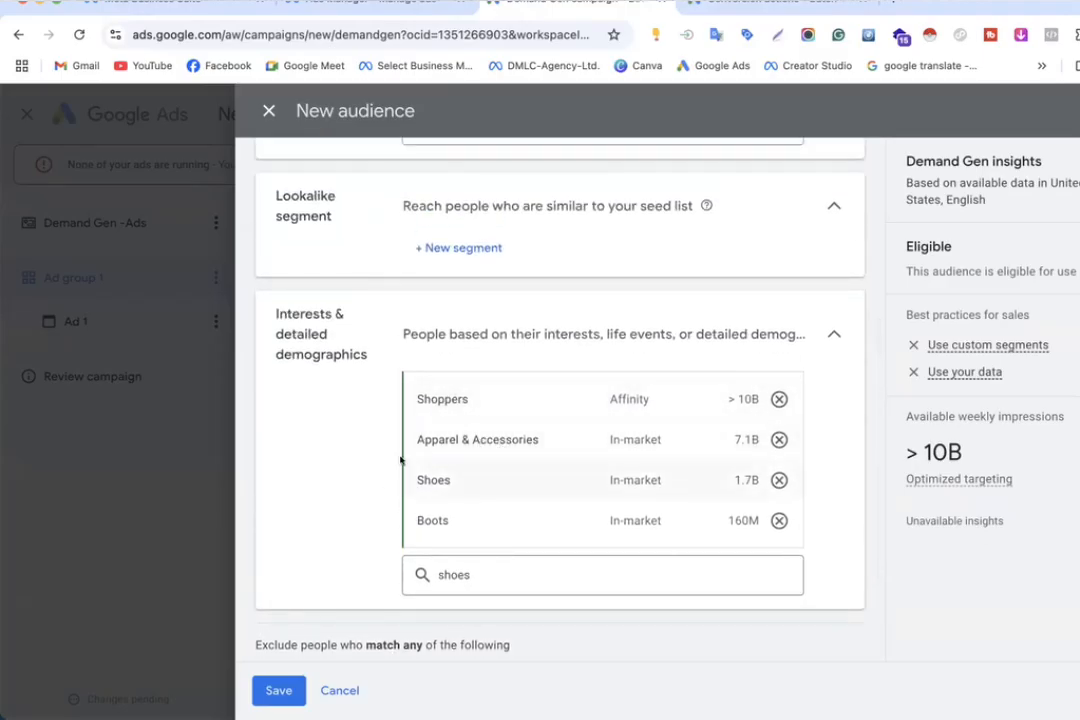
scroll(400, 340, "up", 4)
scroll(400, 358, "up", 4)
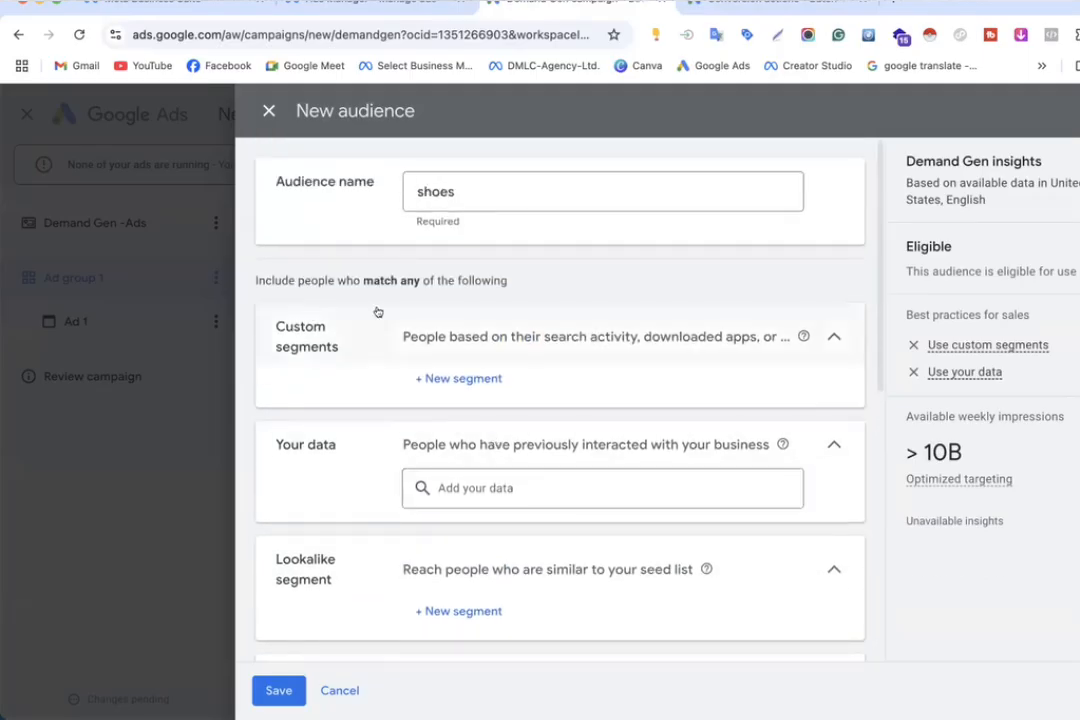
left_click(285, 688)
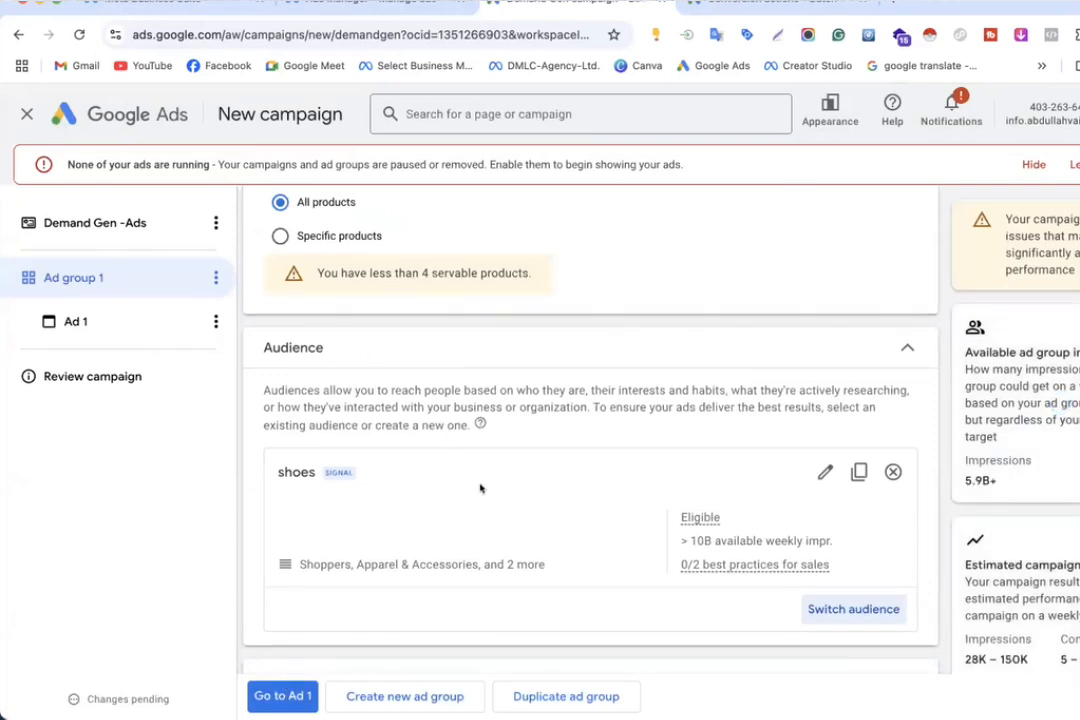
Step: Examine the ad group's saved audience, optimized targeting settings and URL options, leaving the URL options empty
scroll(480, 488, "down", 3)
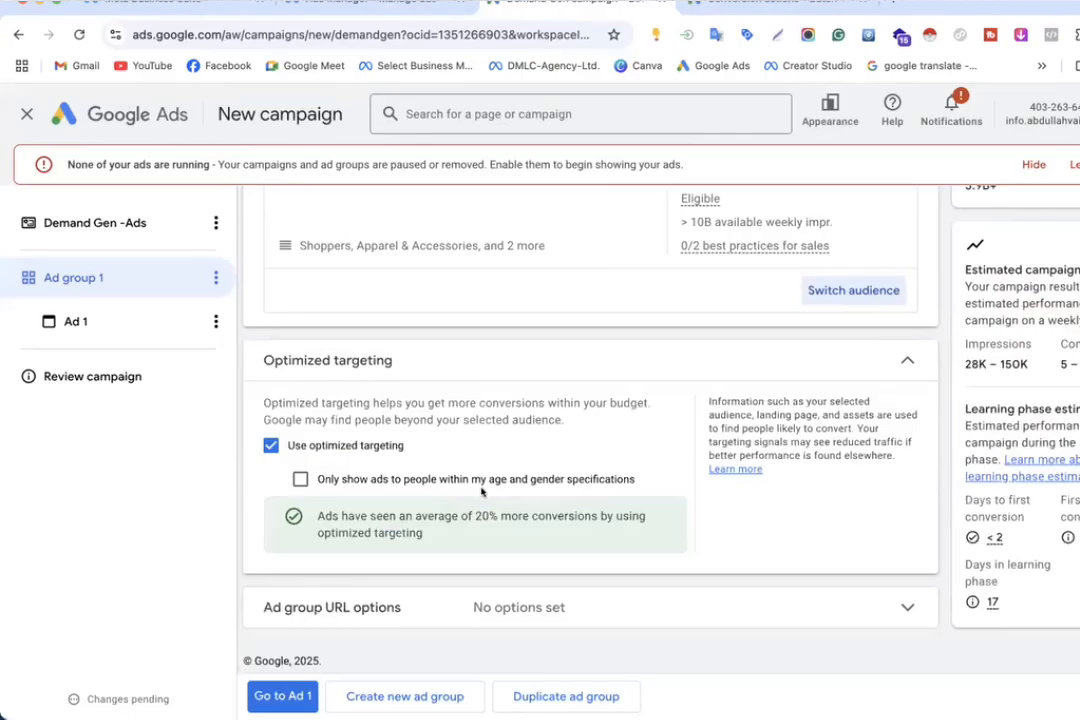
scroll(492, 468, "down", 1)
scroll(492, 466, "up", 3)
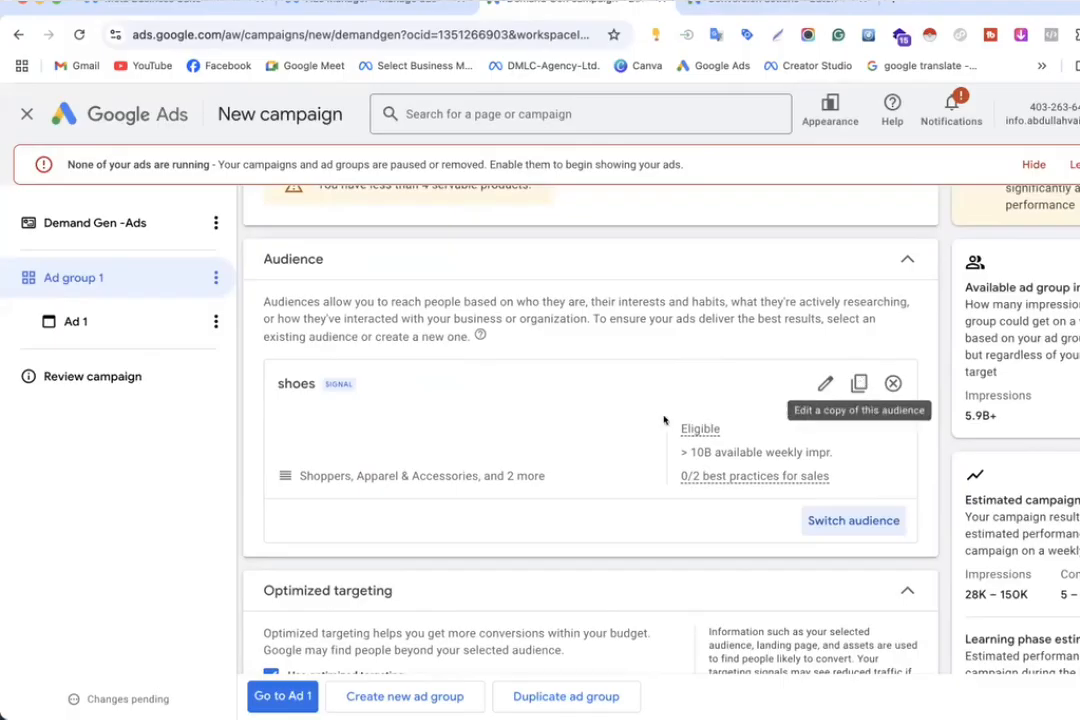
scroll(662, 419, "down", 3)
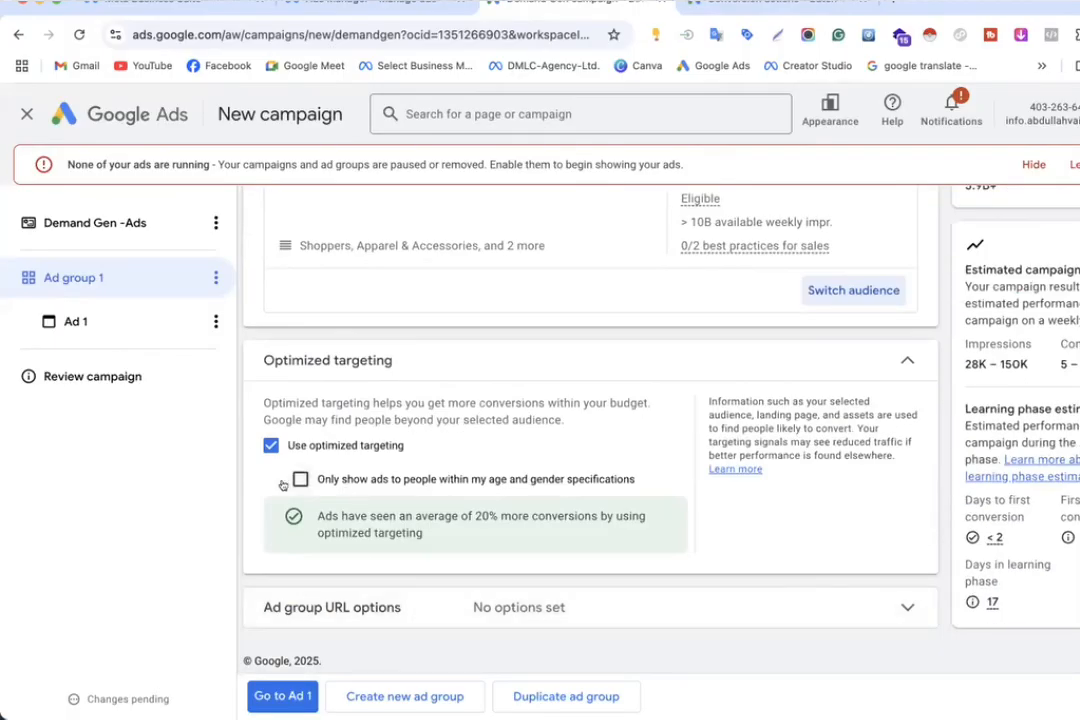
left_click(376, 612)
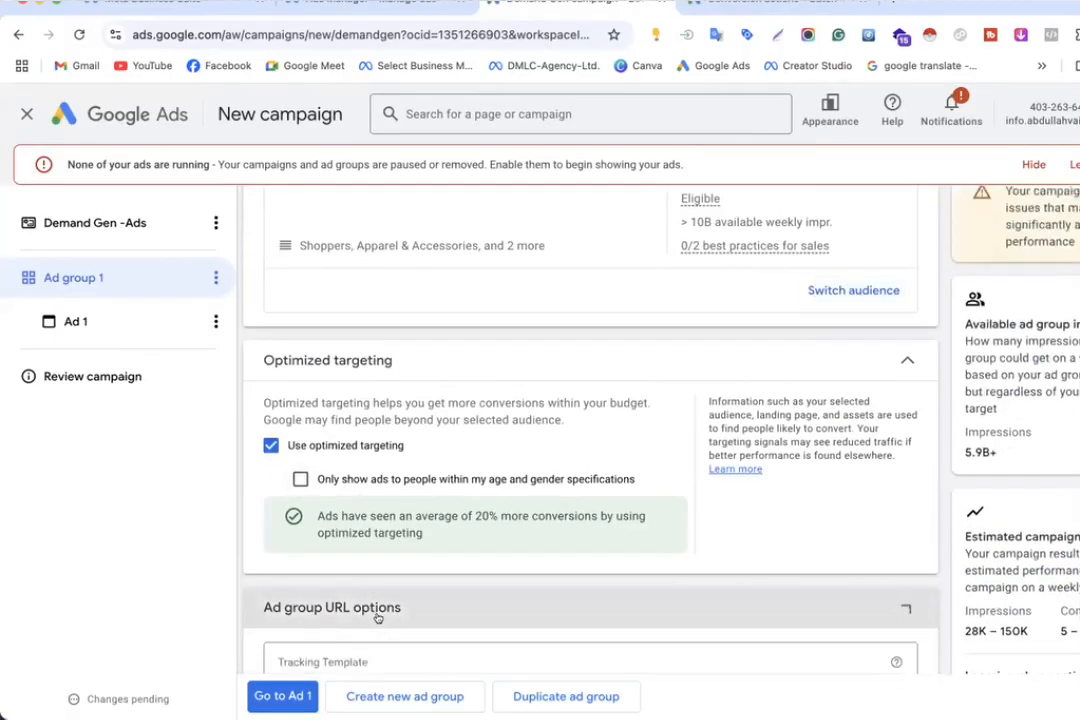
scroll(448, 470, "down", 3)
left_click(338, 336)
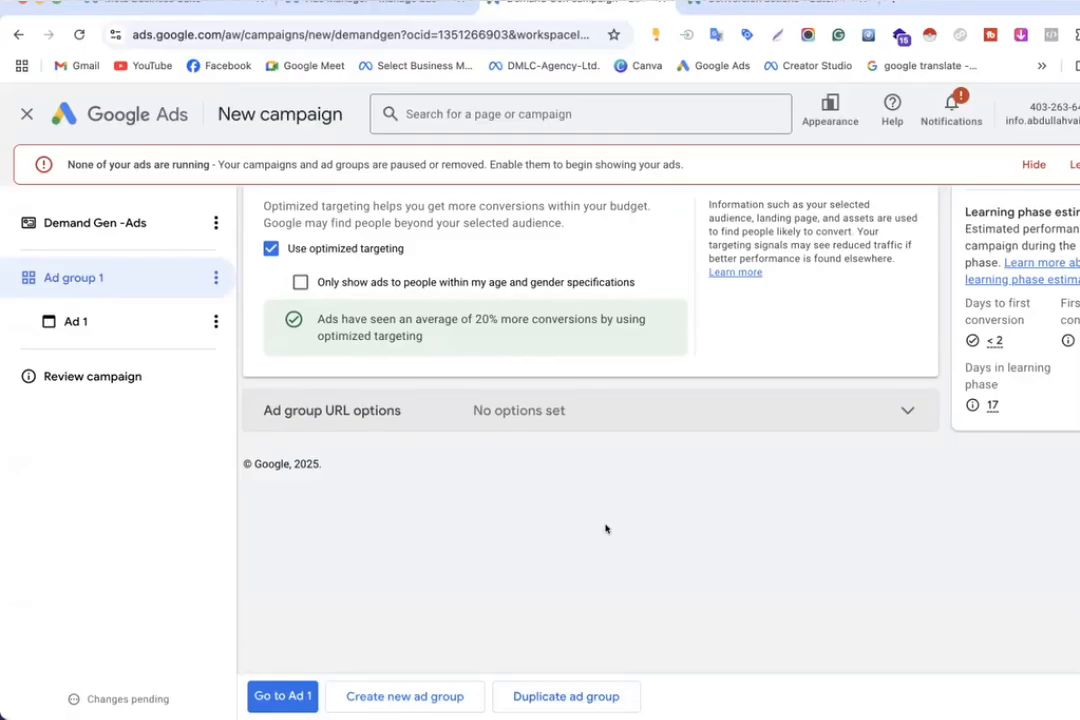
Step: Review Ad group 1's product groups, audience and optimized targeting settings
scroll(605, 527, "up", 5)
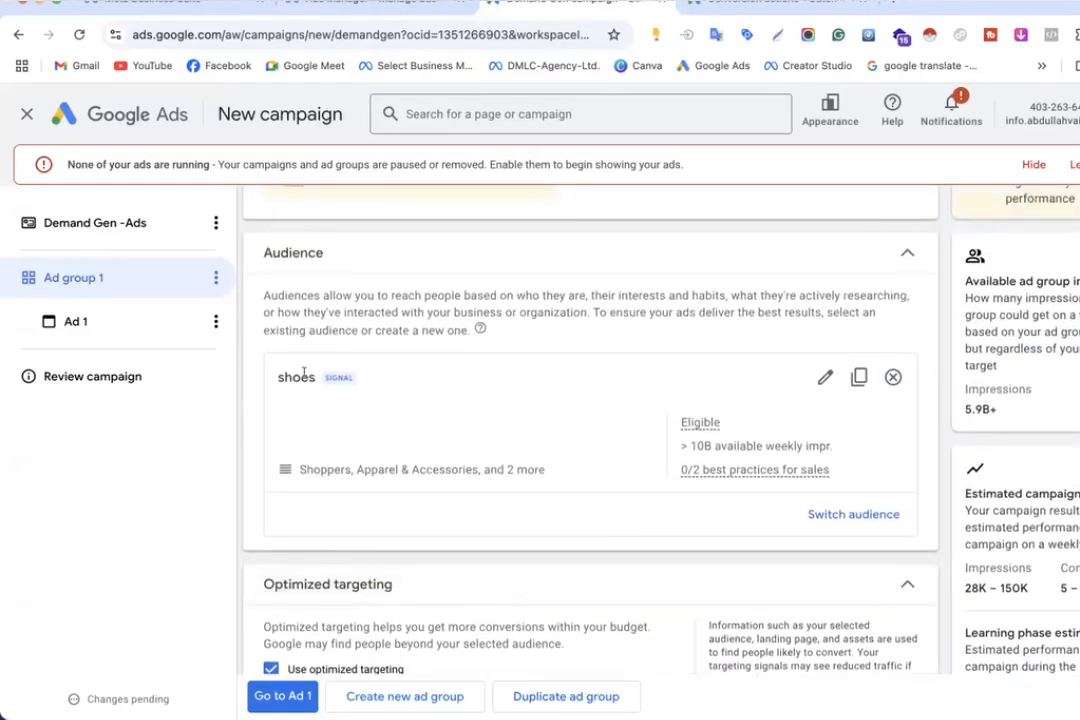
scroll(545, 471, "down", 5)
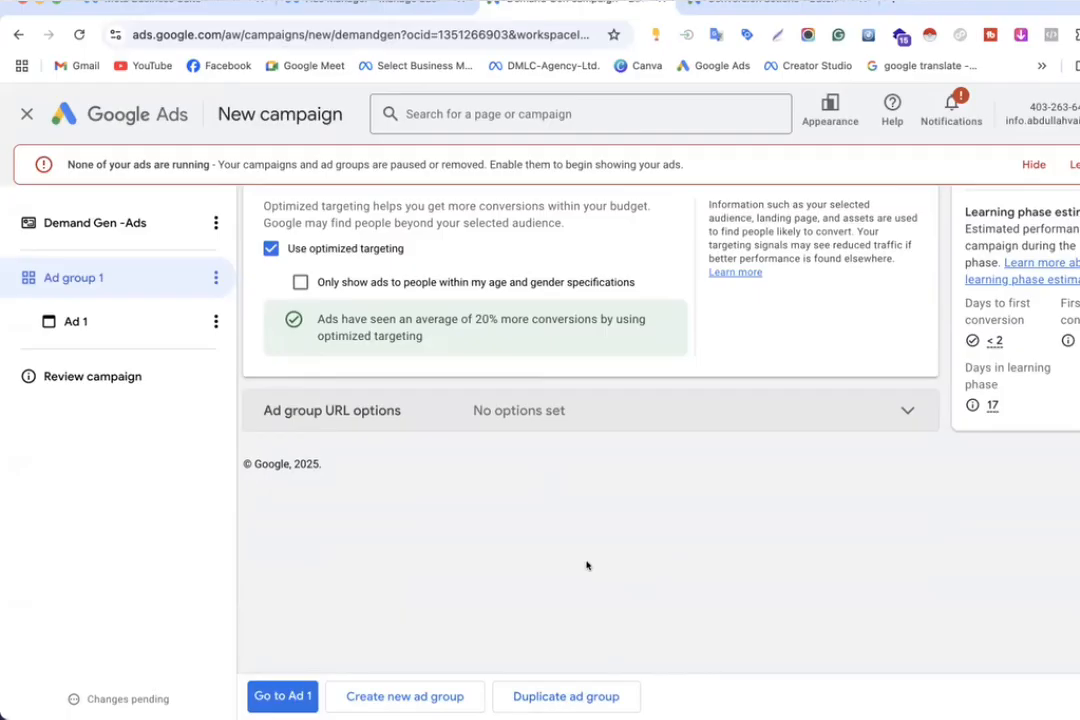
scroll(590, 480, "up", 6)
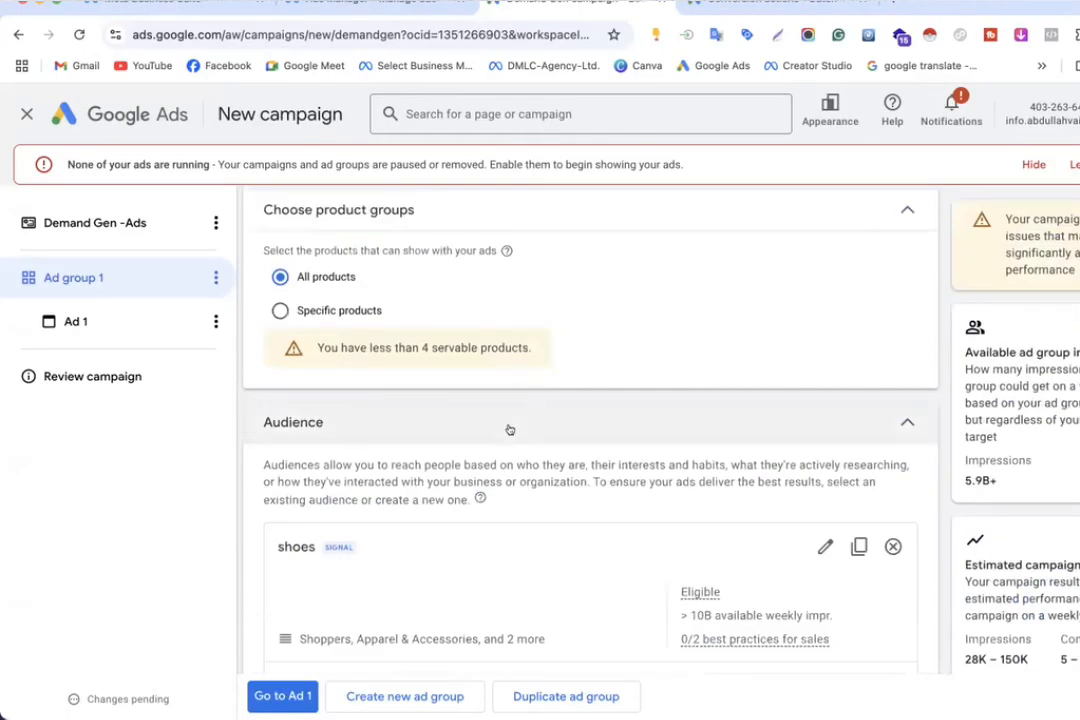
scroll(500, 424, "up", 2)
scroll(550, 436, "down", 8)
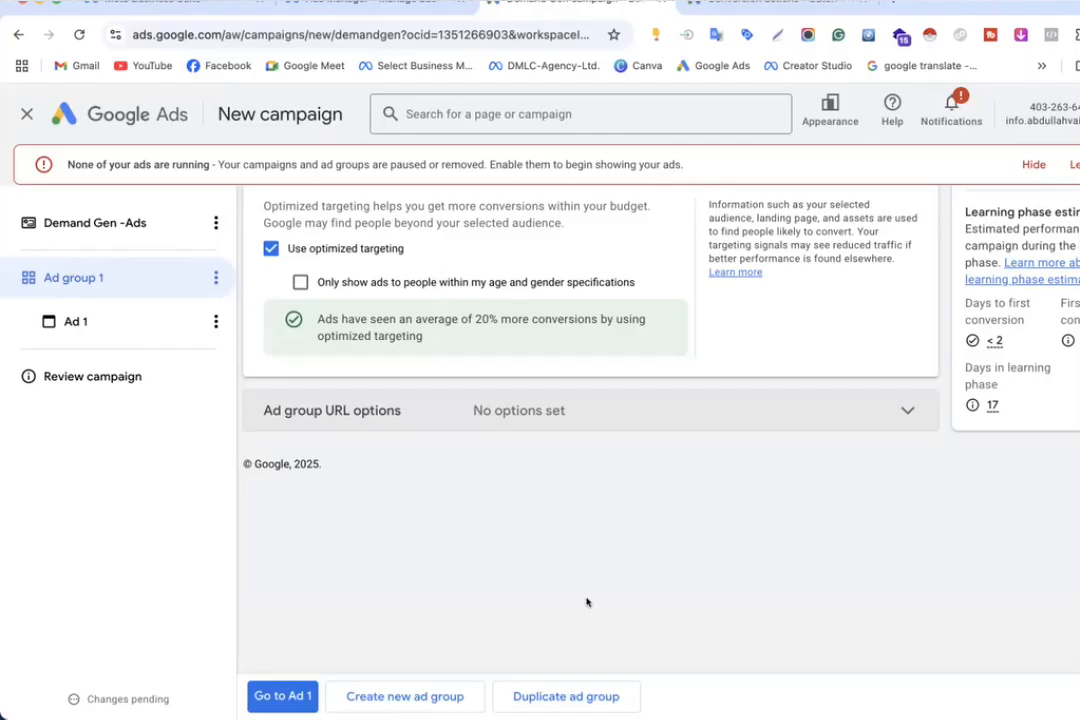
scroll(587, 602, "up", 10)
scroll(587, 602, "down", 10)
Step: Proceed to Ad 1 and look over its ad type, ad name, final URL and media sections
left_click(285, 697)
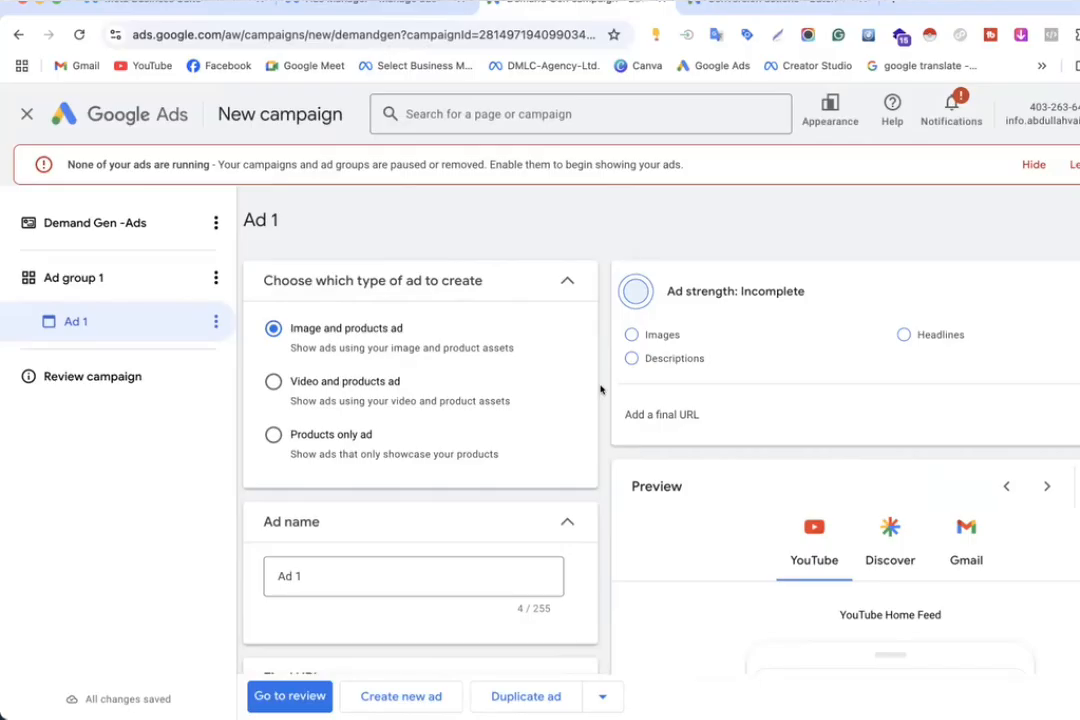
scroll(600, 389, "down", 3)
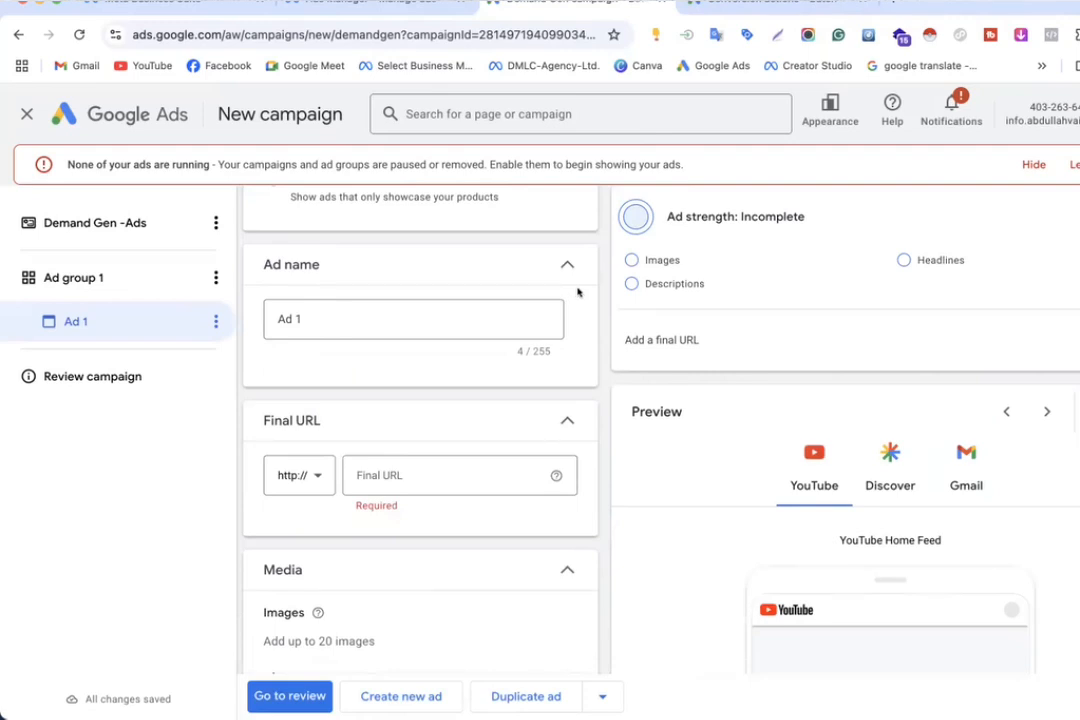
scroll(577, 292, "up", 2)
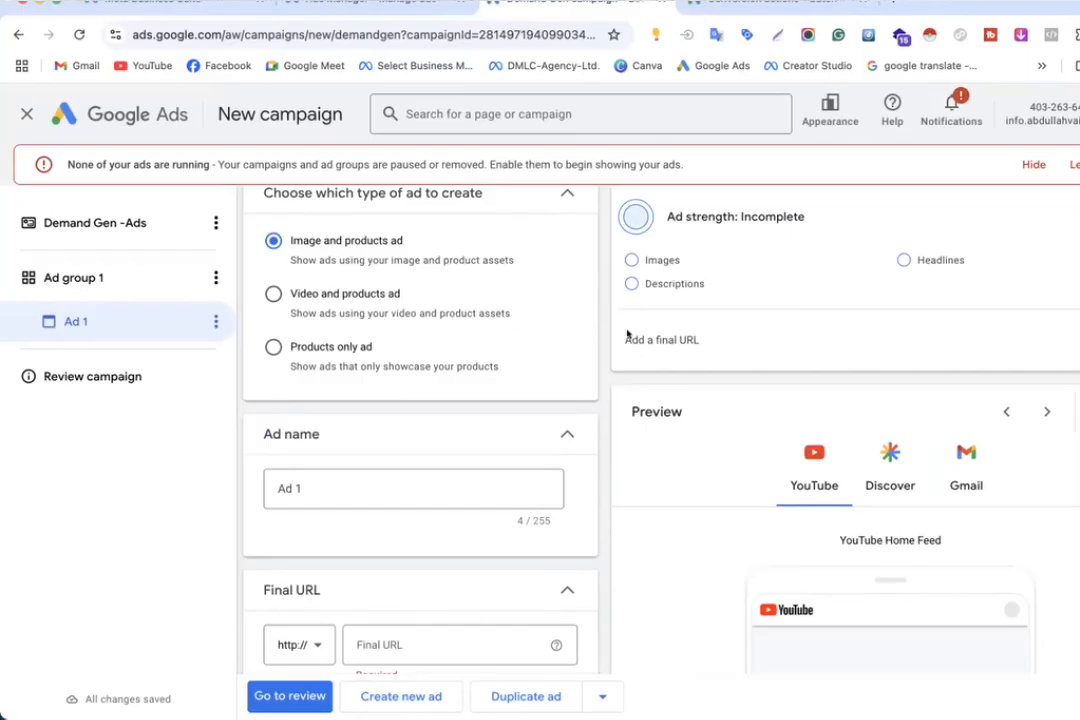
Step: Look over the available ad types for Ad 1, keeping Image and products ad selected
left_click_drag(288, 241, 403, 242)
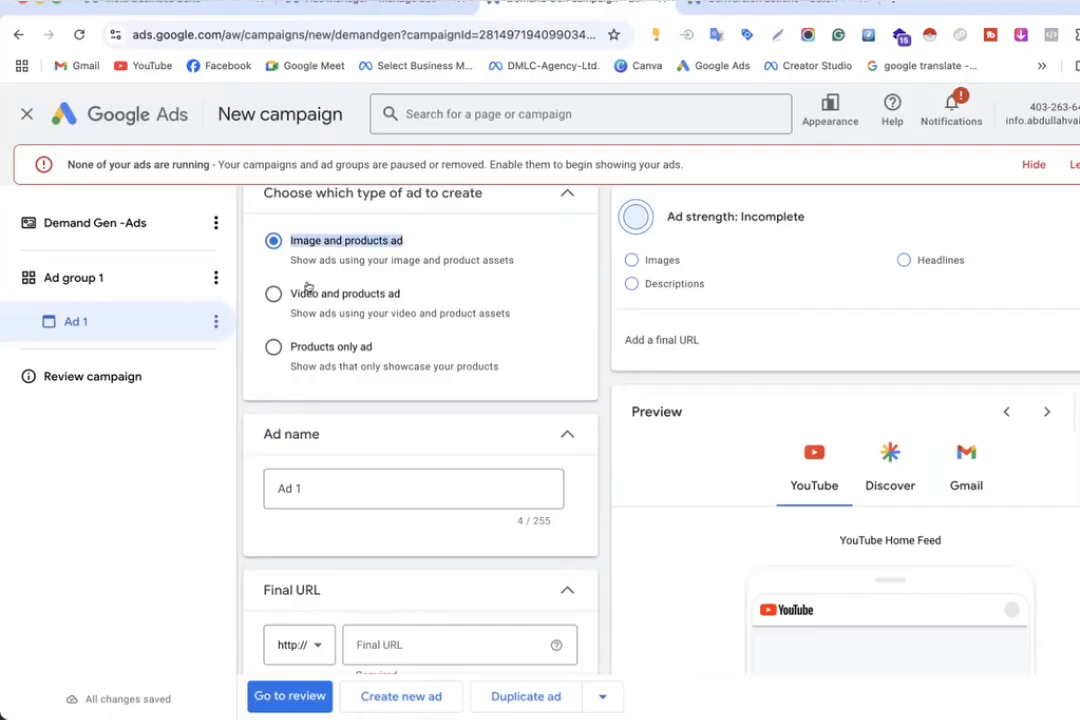
left_click(274, 241)
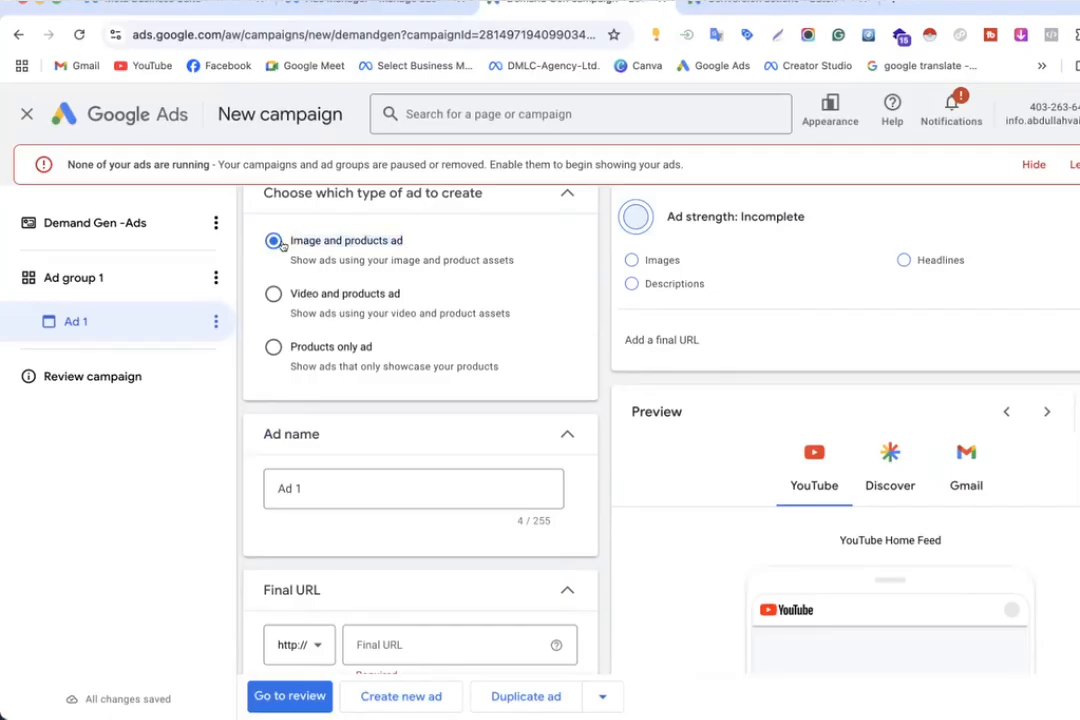
left_click_drag(288, 241, 427, 241)
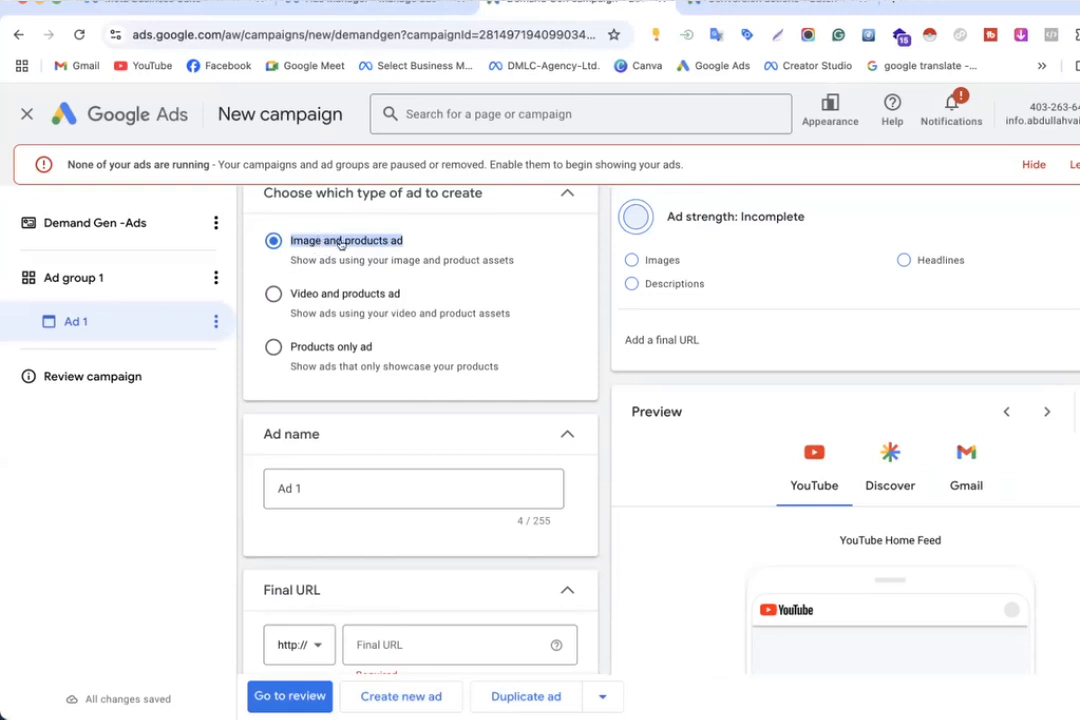
Step: Turn off the campaign's product feed and check which ad types Ad 1 offers without it
left_click(89, 277)
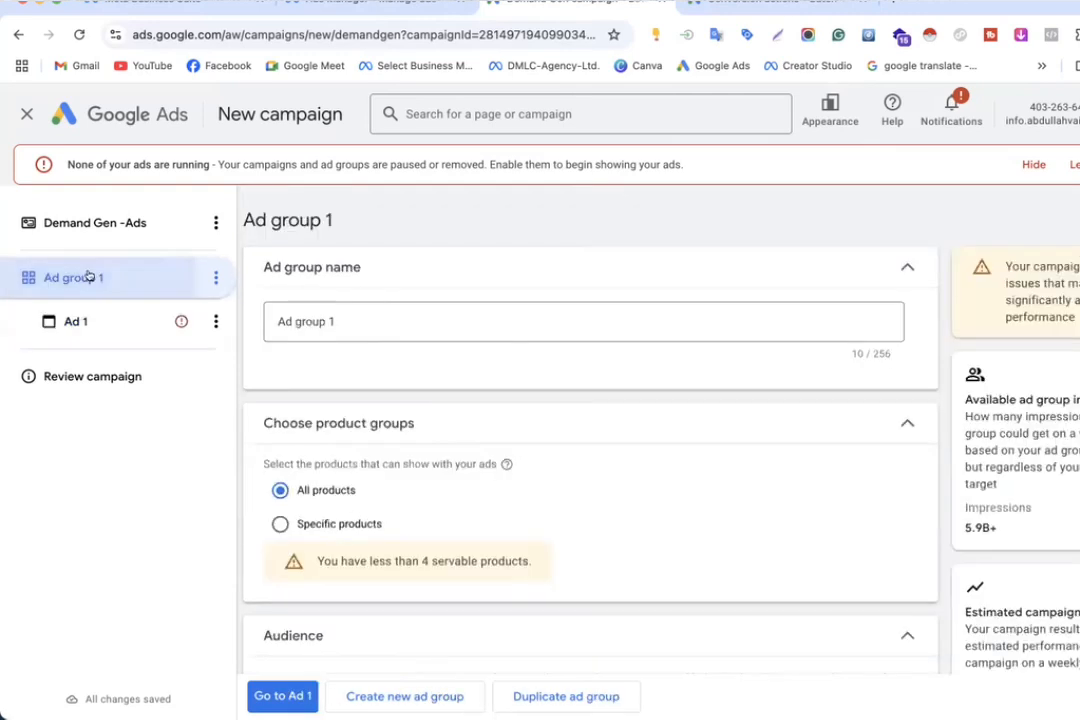
left_click(104, 225)
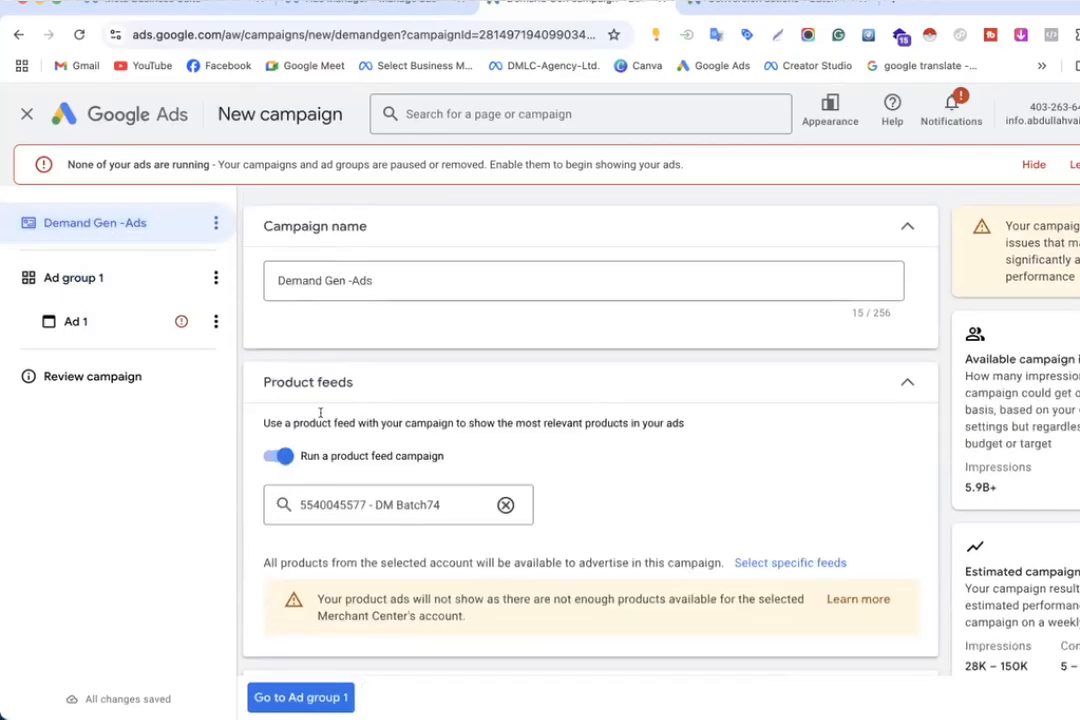
left_click(281, 456)
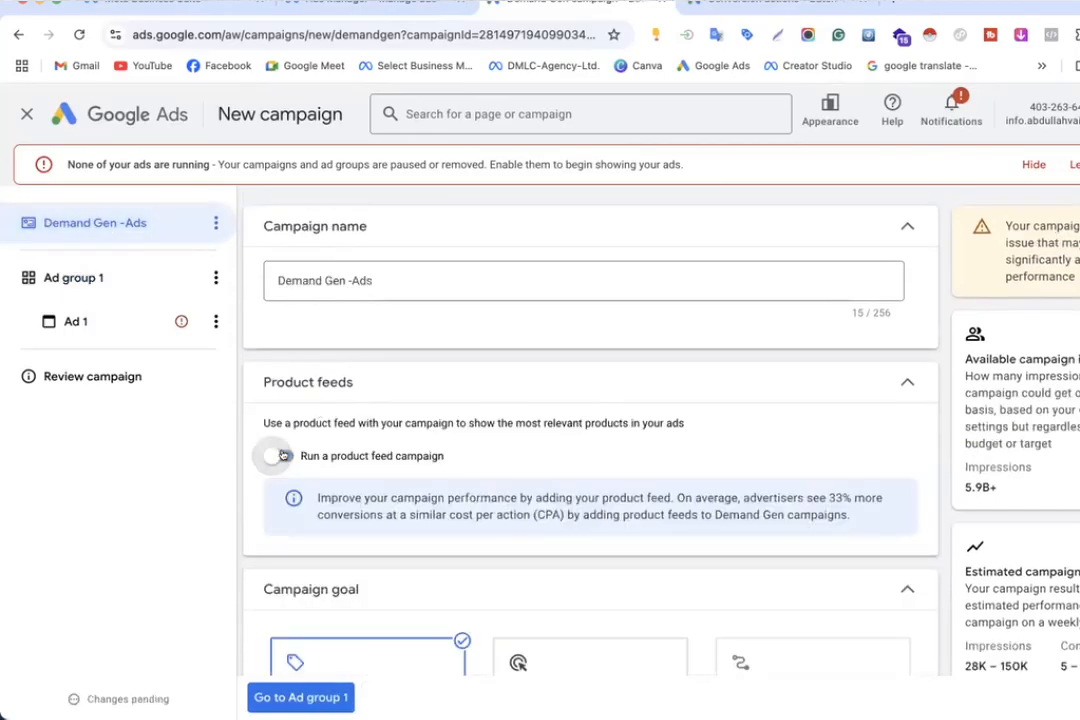
left_click(80, 284)
left_click(80, 322)
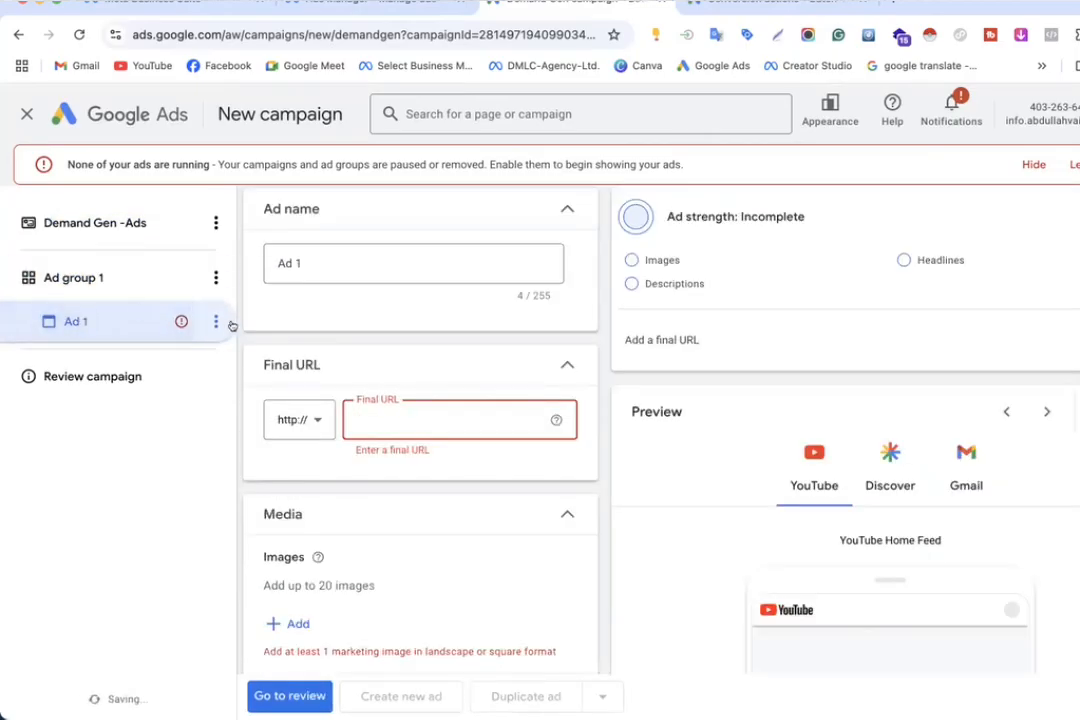
scroll(318, 441, "up", 3)
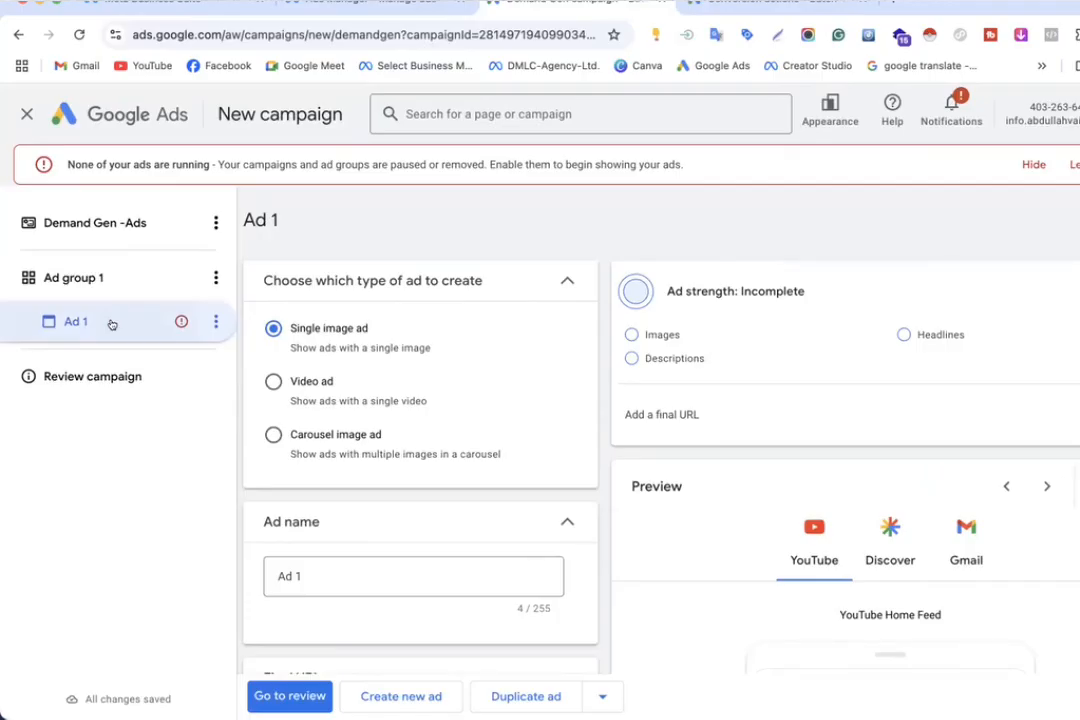
Step: Turn the campaign's product feed back on and check the ad types offered for Ad 1
left_click(135, 228)
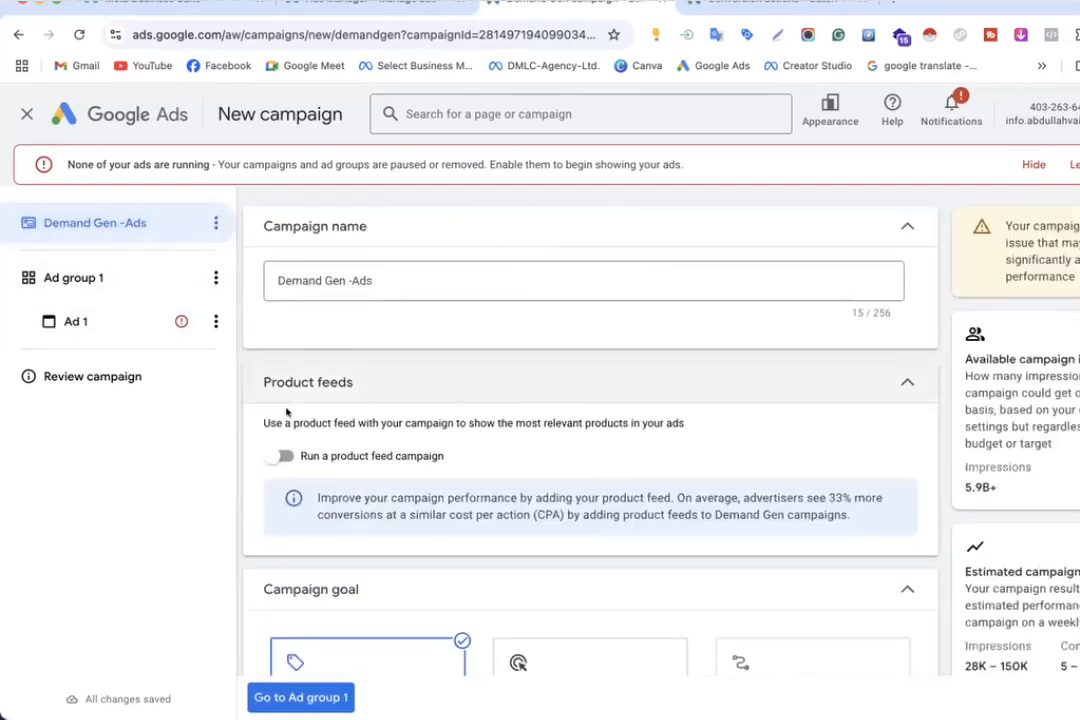
left_click(284, 456)
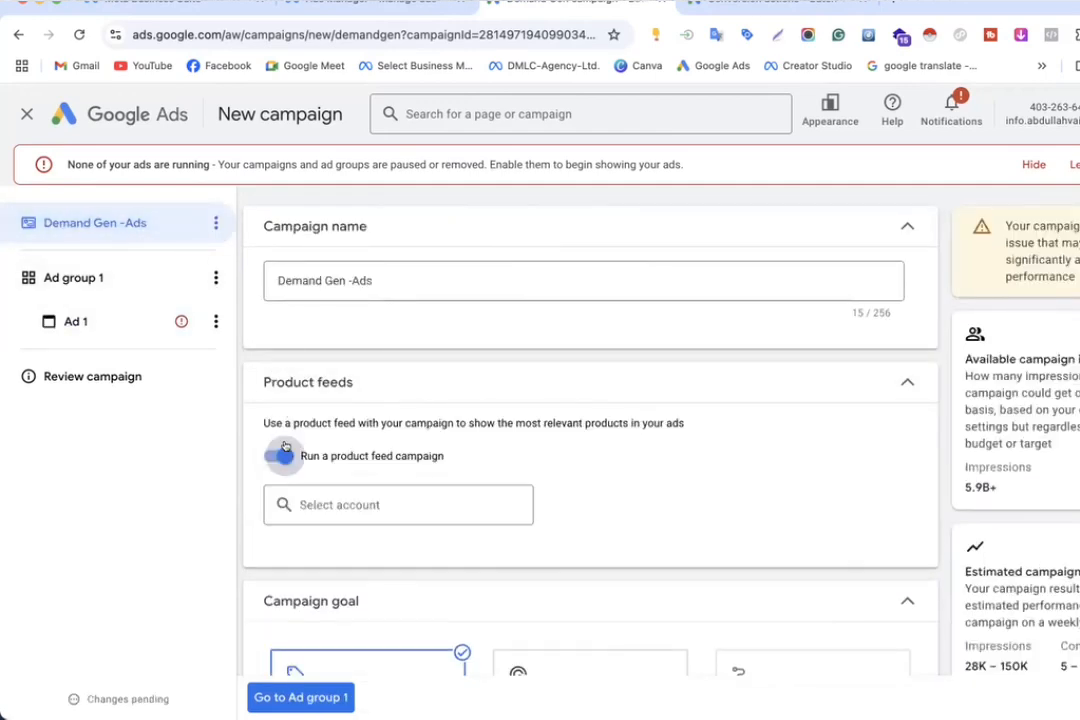
left_click(68, 313)
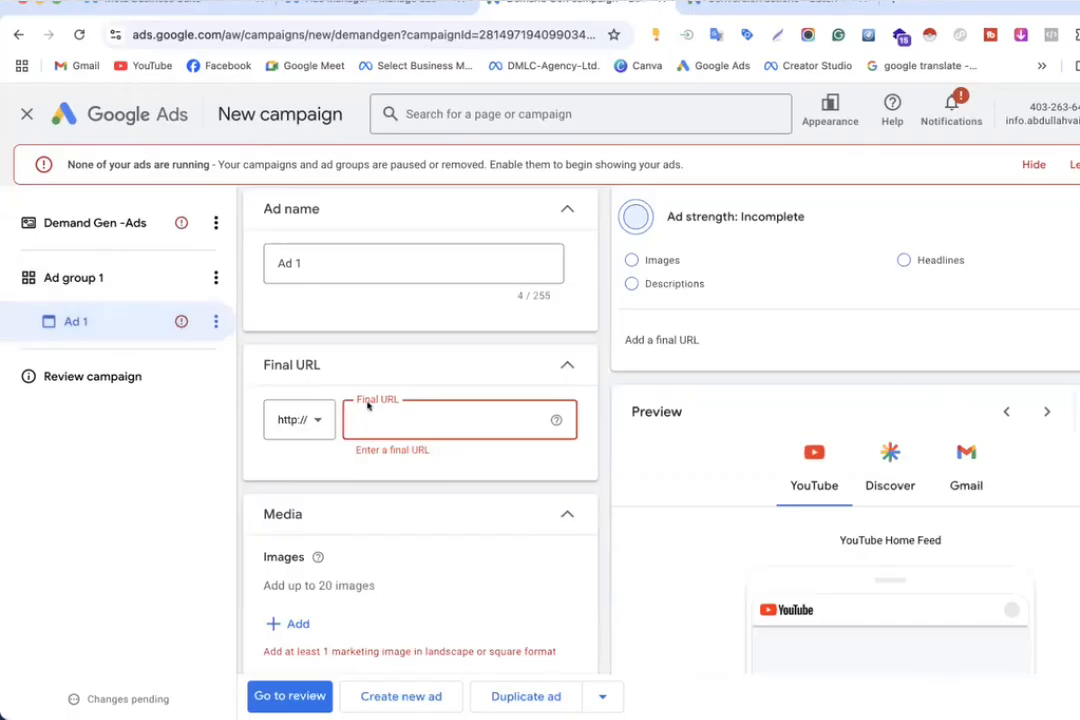
scroll(368, 405, "up", 5)
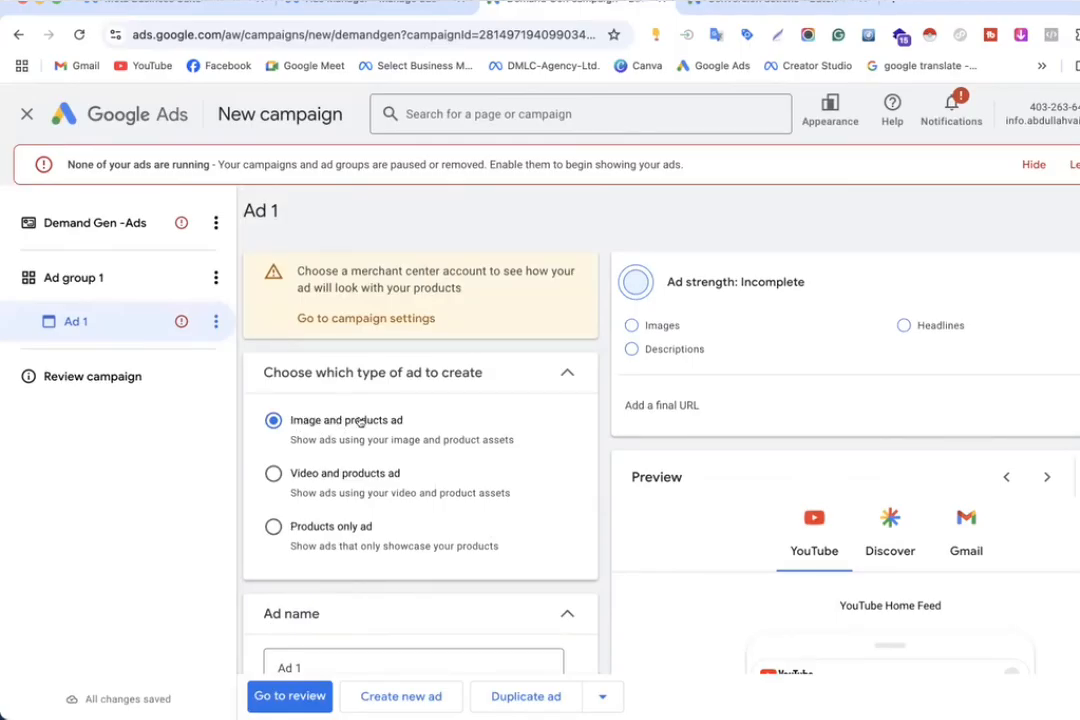
Step: Select the DM Batch74 Merchant Center account for the campaign's product feed
left_click(130, 230)
left_click(280, 504)
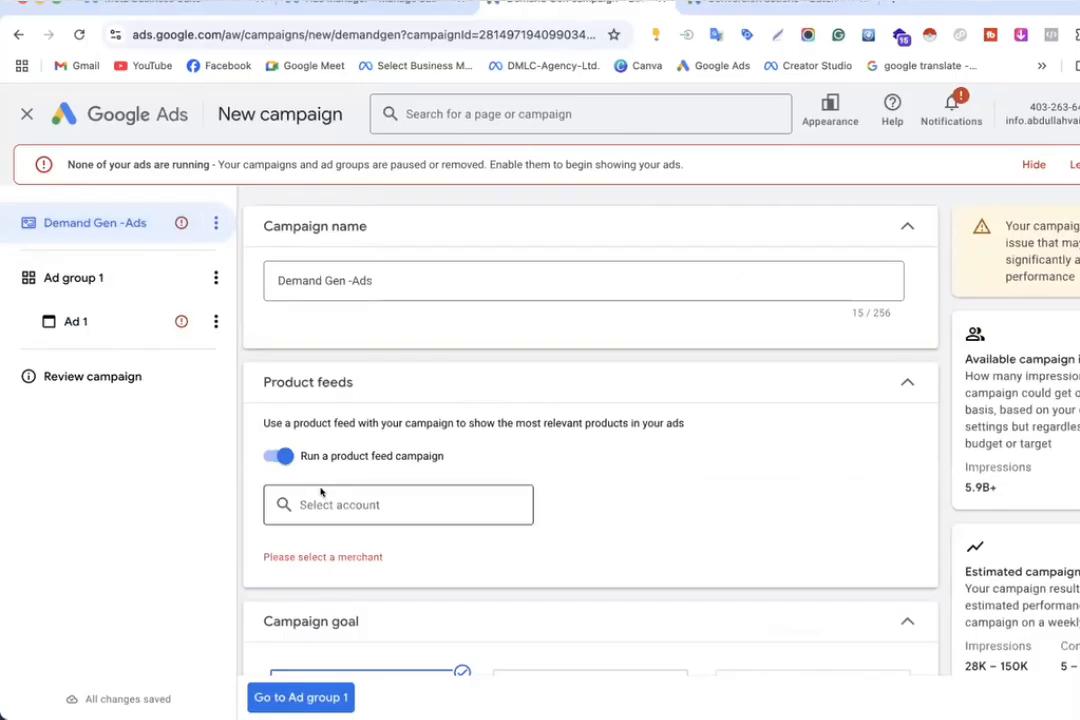
left_click(352, 210)
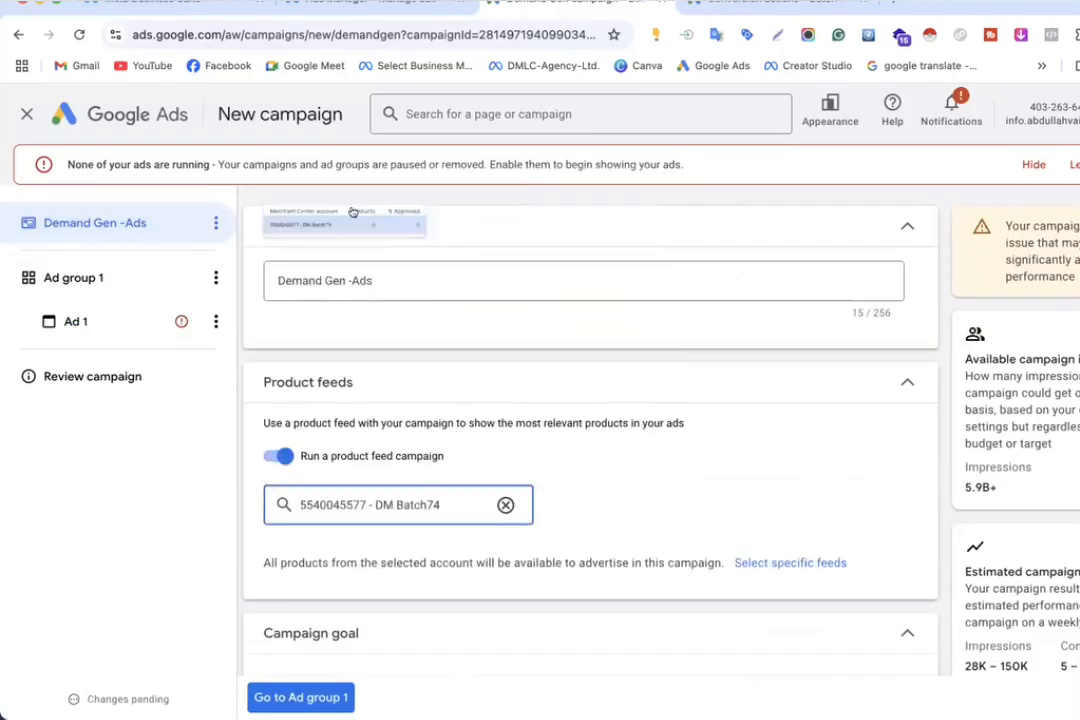
Step: Return to Ad 1 and rename it "single image", keeping the Image and products ad type
left_click(76, 323)
scroll(342, 410, "up", 3)
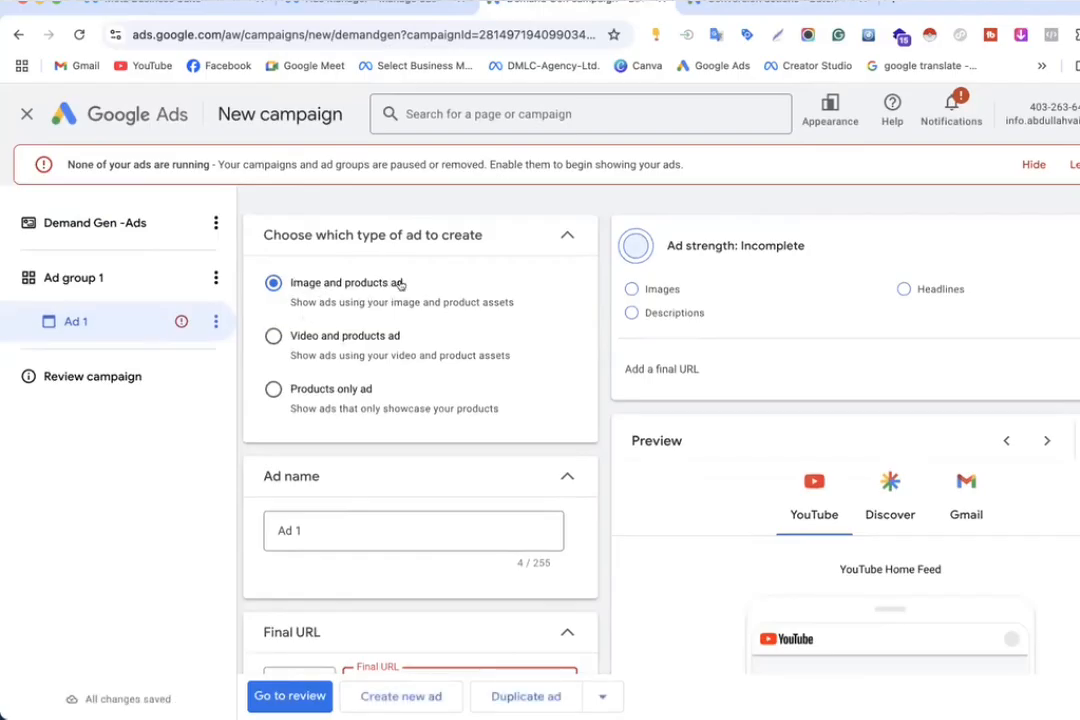
scroll(400, 285, "down", 3)
left_click_drag(330, 345, 263, 347)
type("single image")
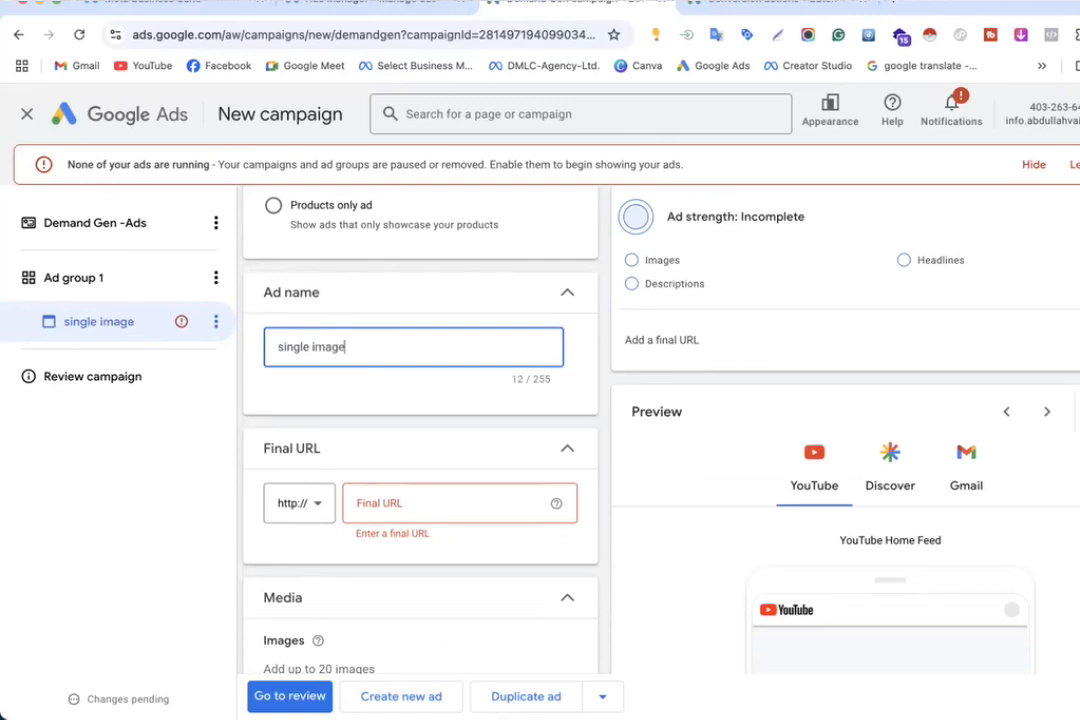
Step: Copy the address of the All Products page on zapatobd.com and enter it as the ad's final URL
scroll(360, 468, "down", 2)
left_click(385, 290)
left_click(889, 4)
type("za")
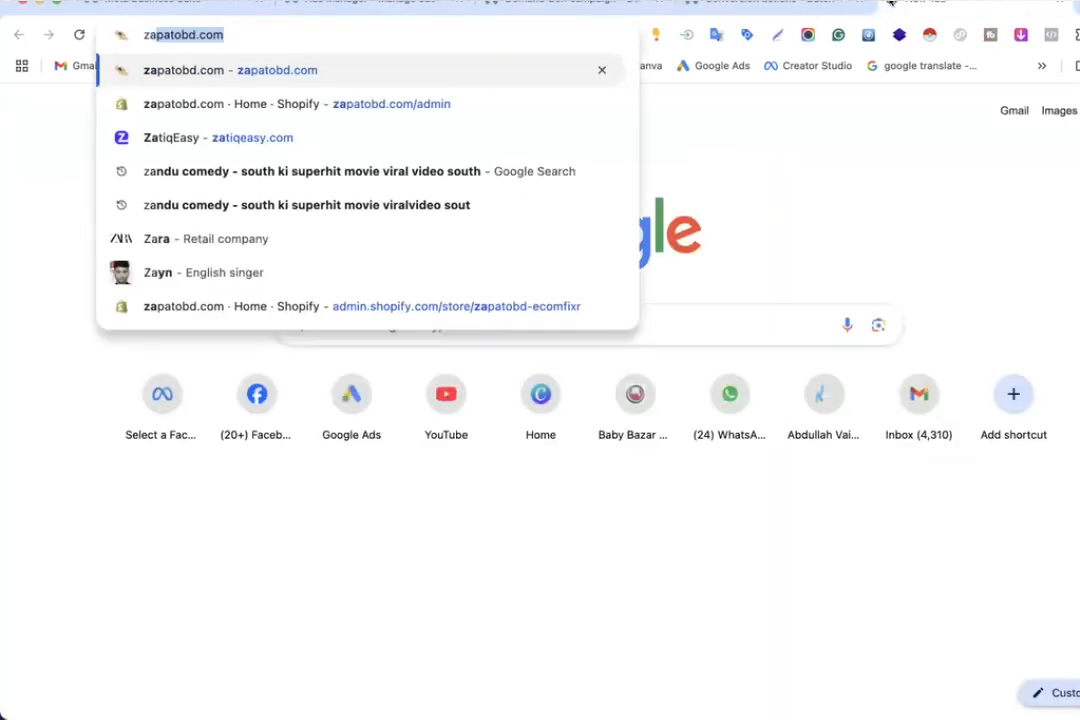
key("Return")
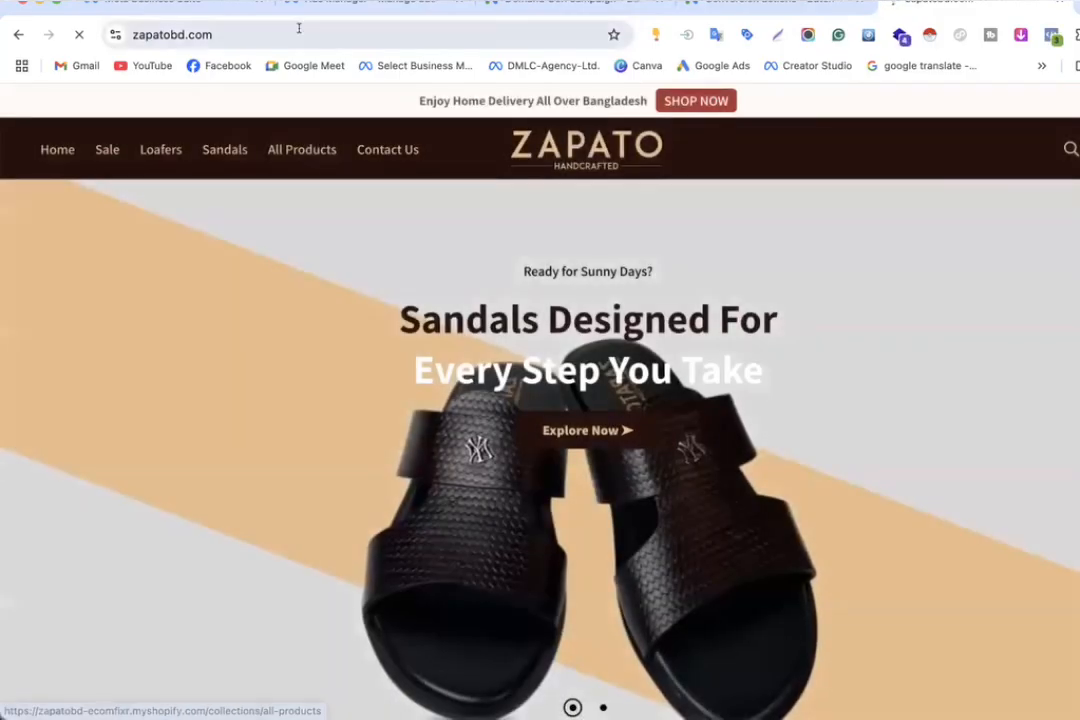
left_click(294, 146)
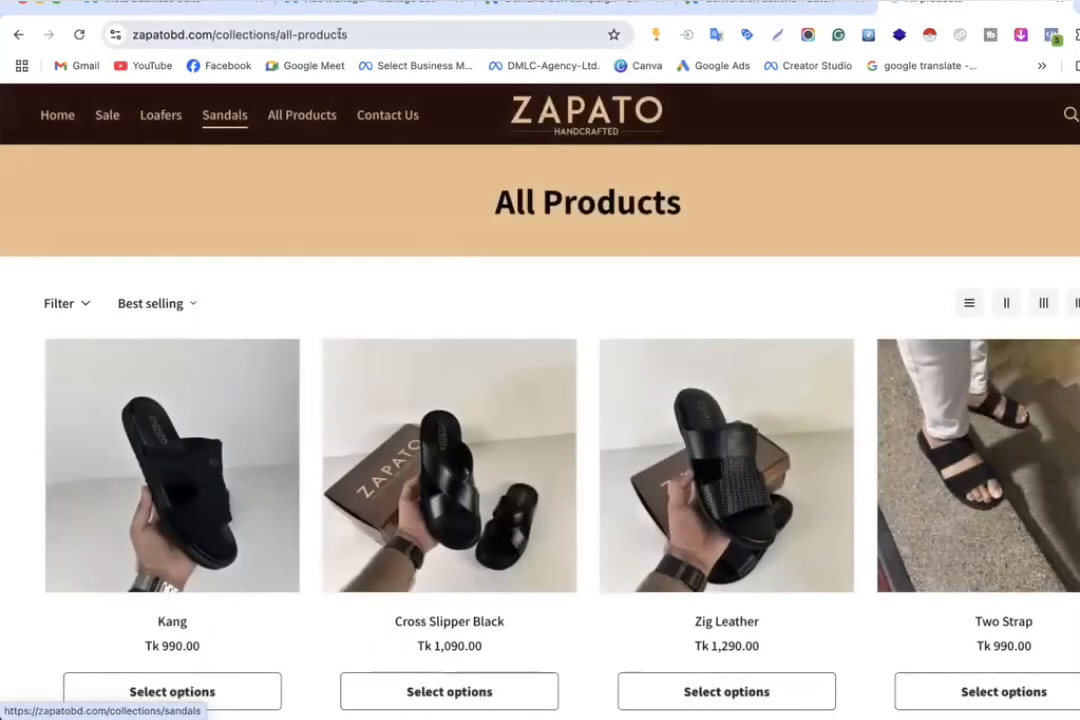
left_click(359, 34)
key("ctrl+c")
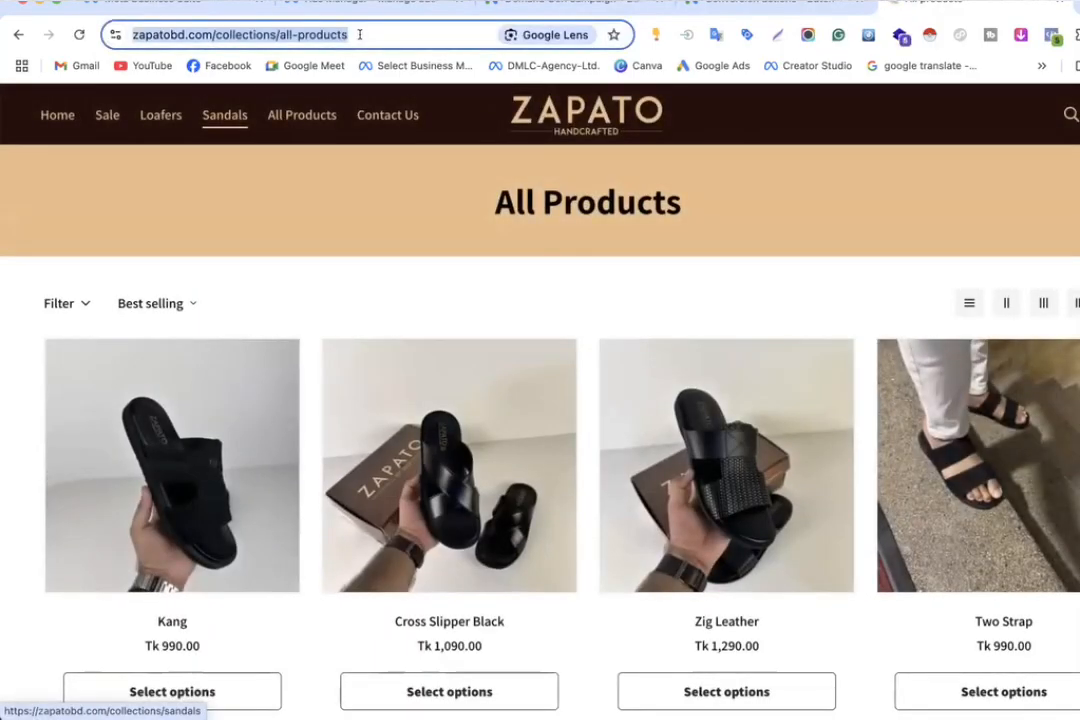
left_click(560, 5)
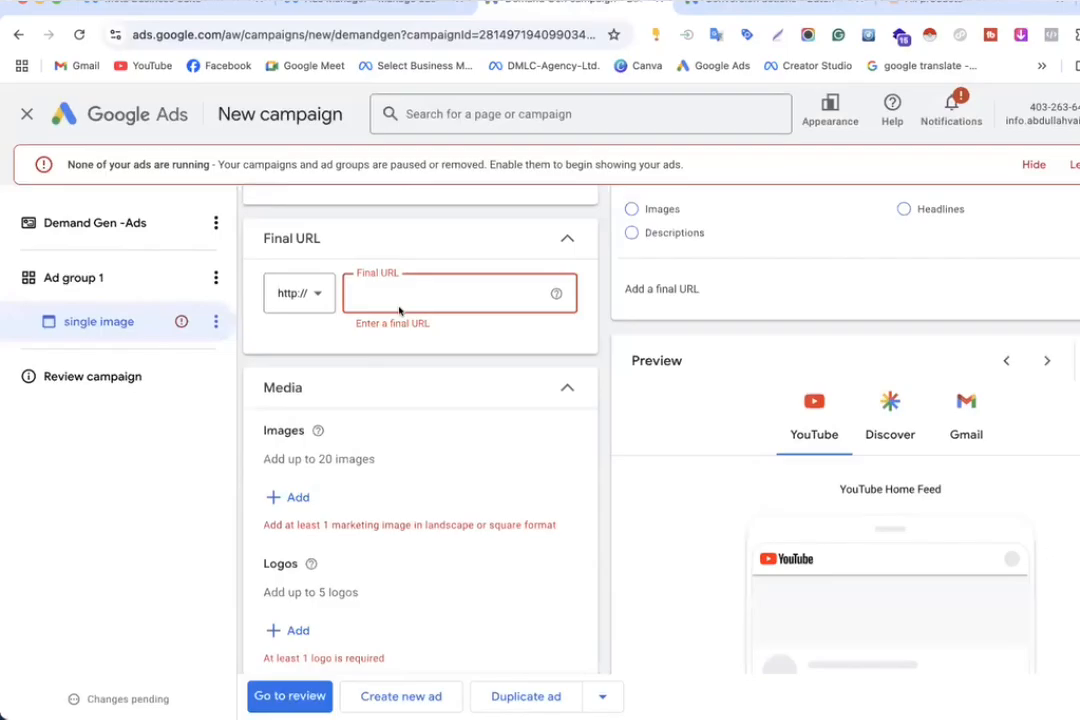
key("ctrl+v")
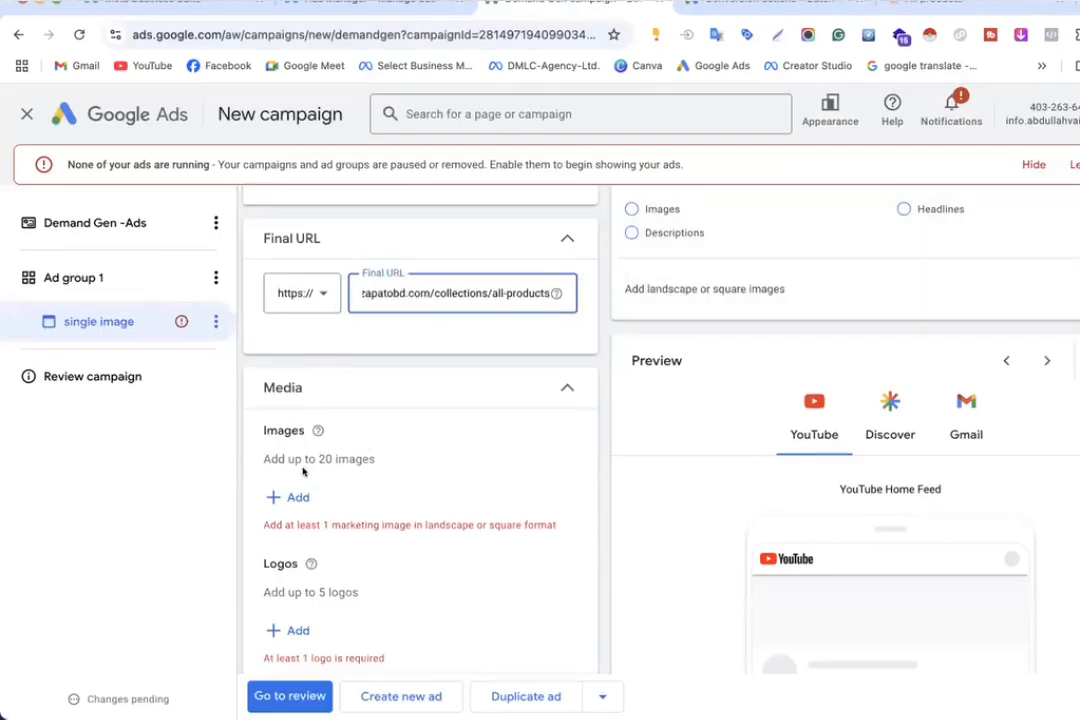
left_click_drag(316, 458, 374, 458)
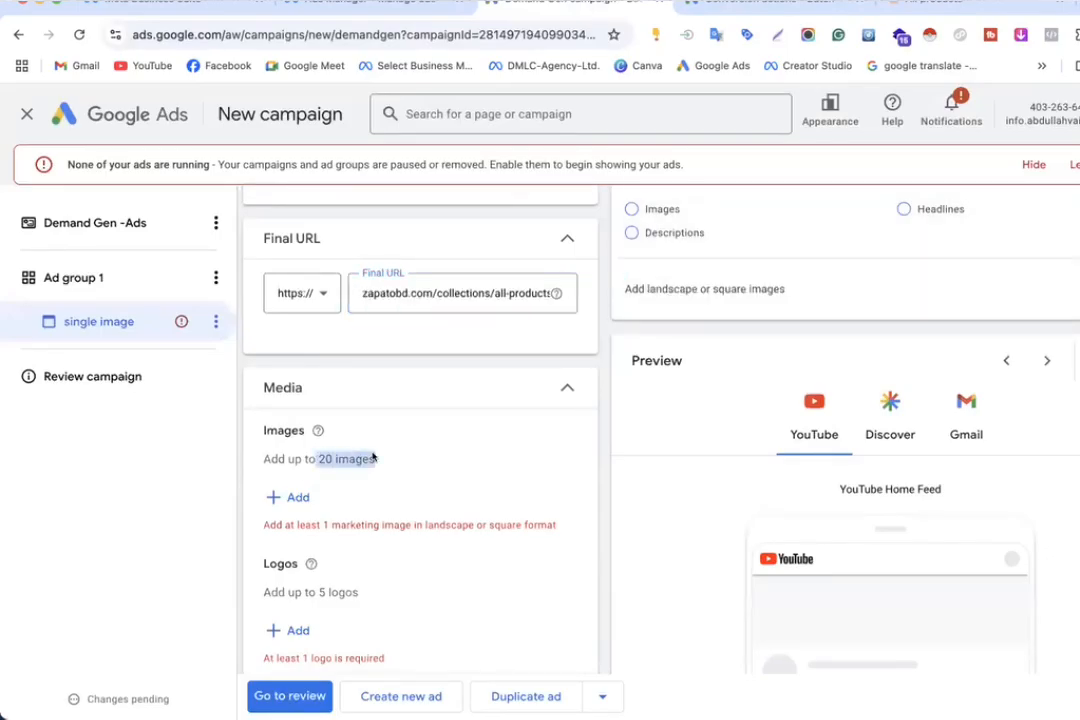
scroll(360, 456, "down", 1)
left_click(290, 422)
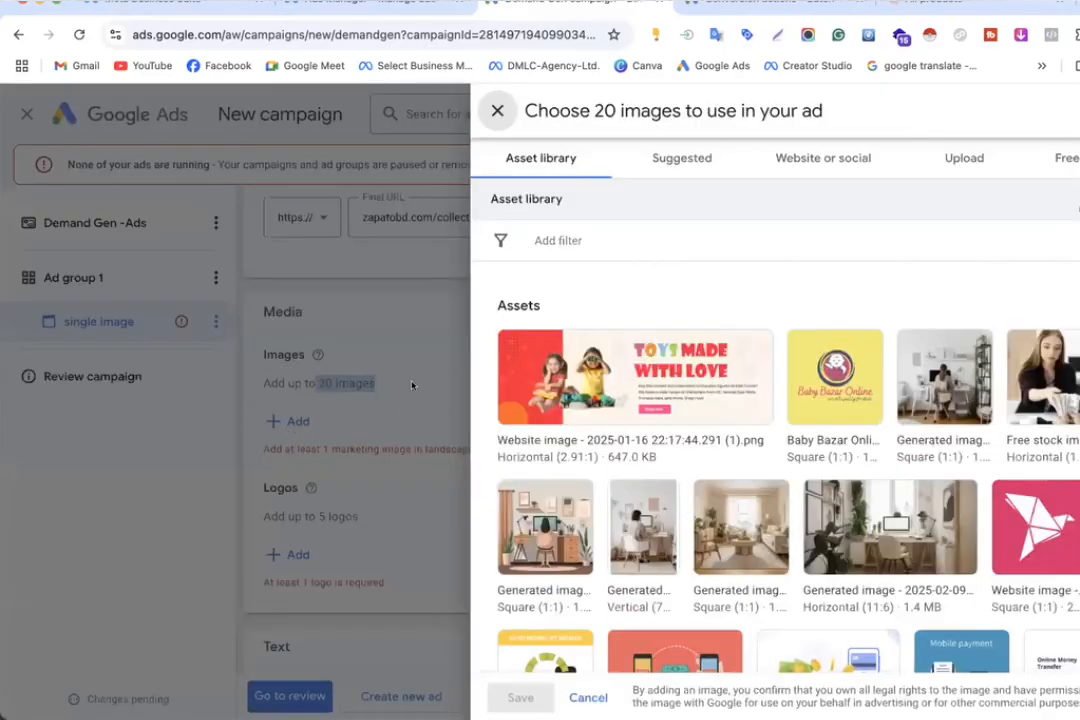
left_click(812, 160)
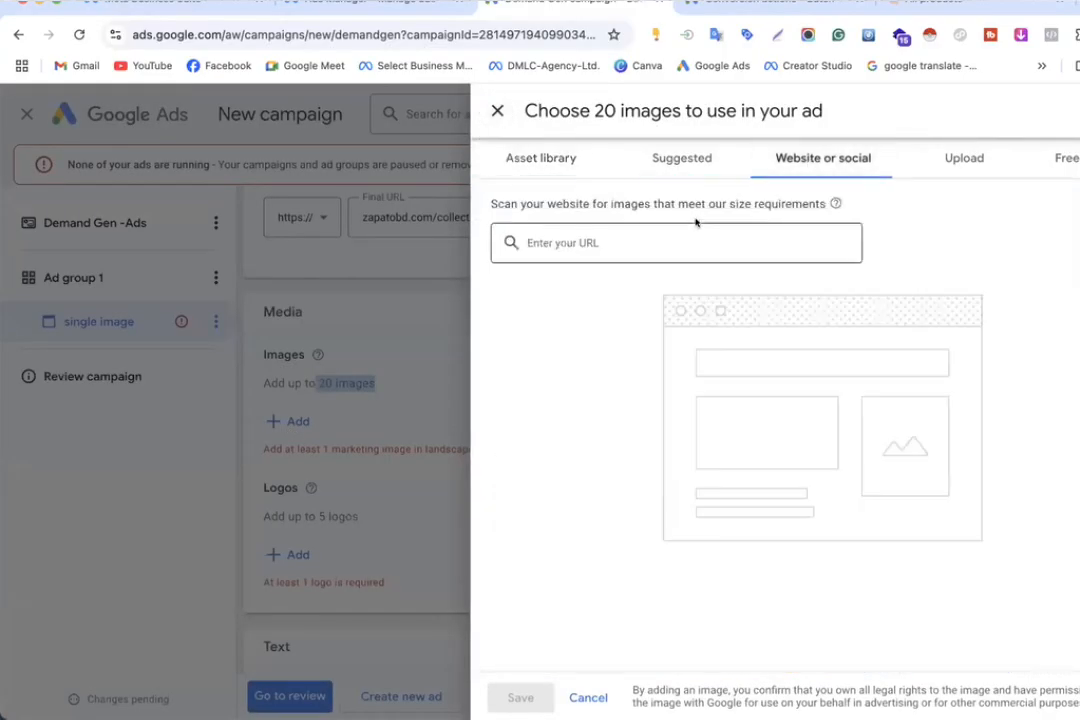
left_click(624, 238)
type("https://zapatobd.com/collections/all-products")
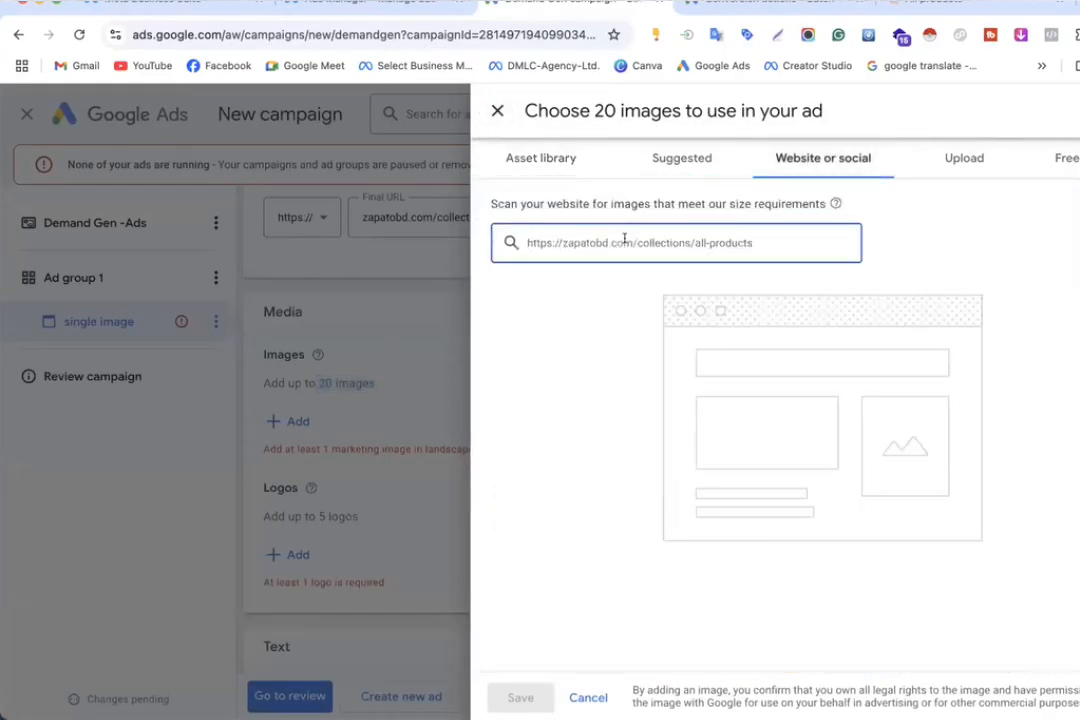
key("Return")
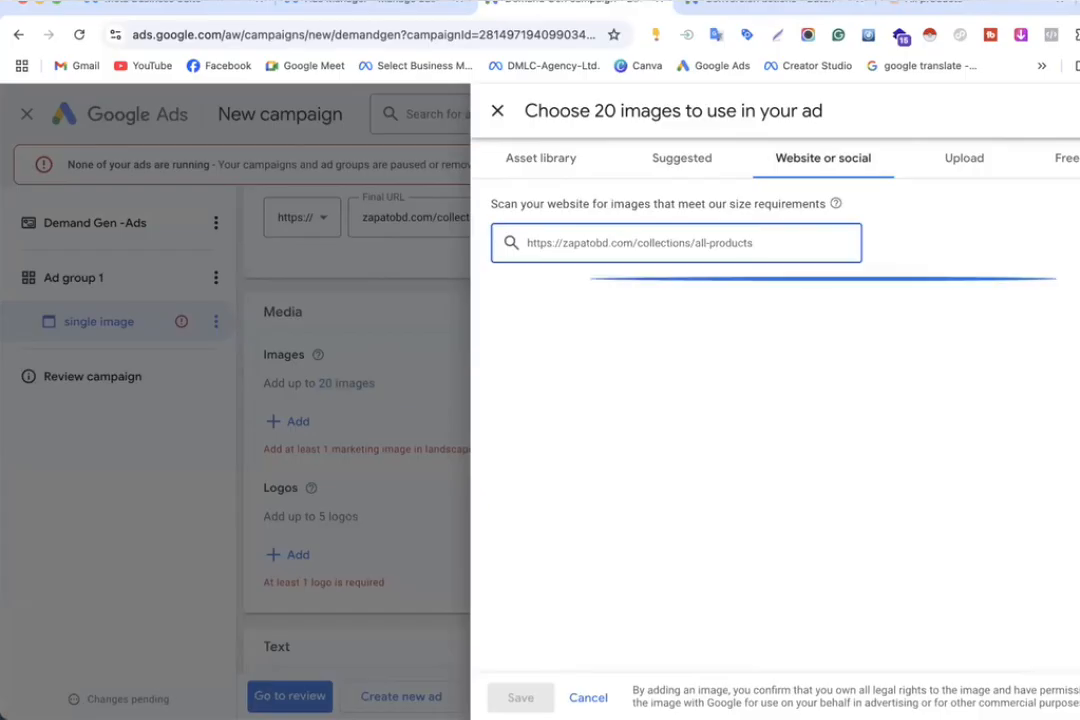
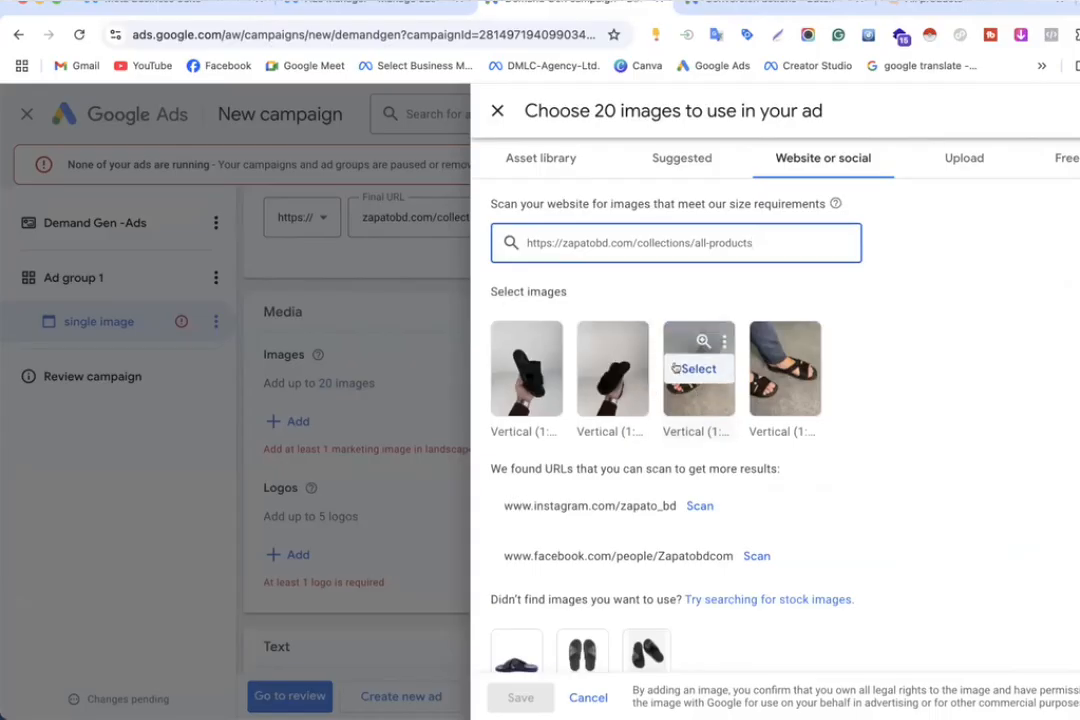
Step: Select all four vertical sandal photos found by the website scan for the ad
left_click(689, 370)
left_click(612, 369)
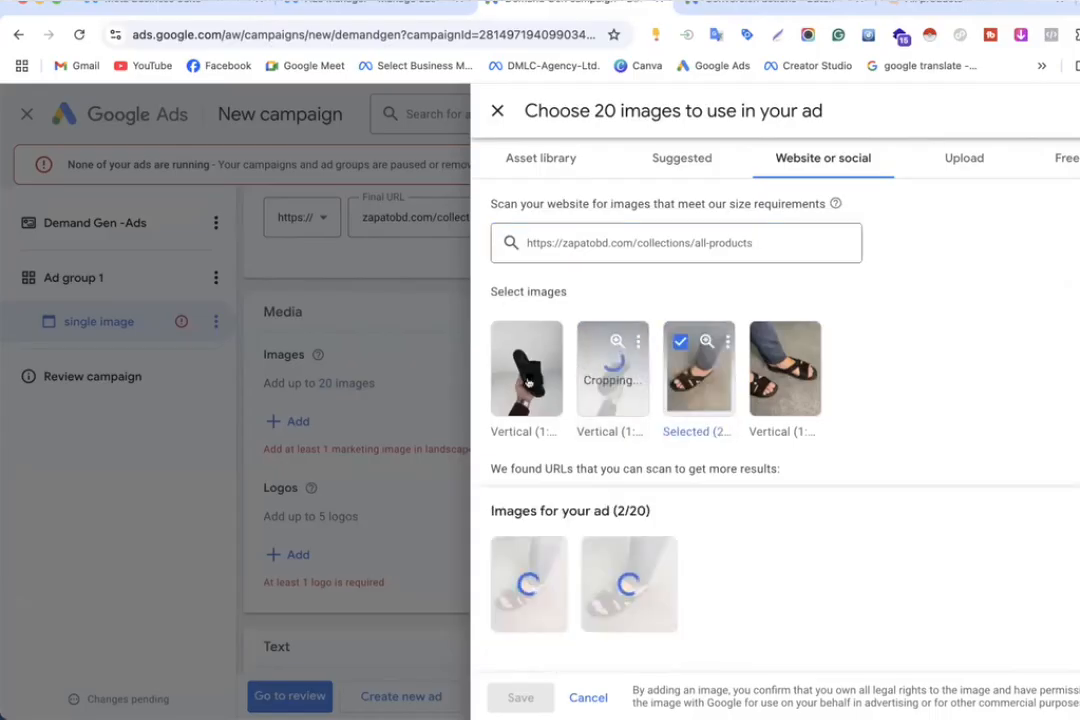
left_click(516, 369)
left_click(783, 368)
Step: Browse the free stock images and select the first three sandal photos: the two square ones and the vertical one
scroll(771, 369, "down", 3)
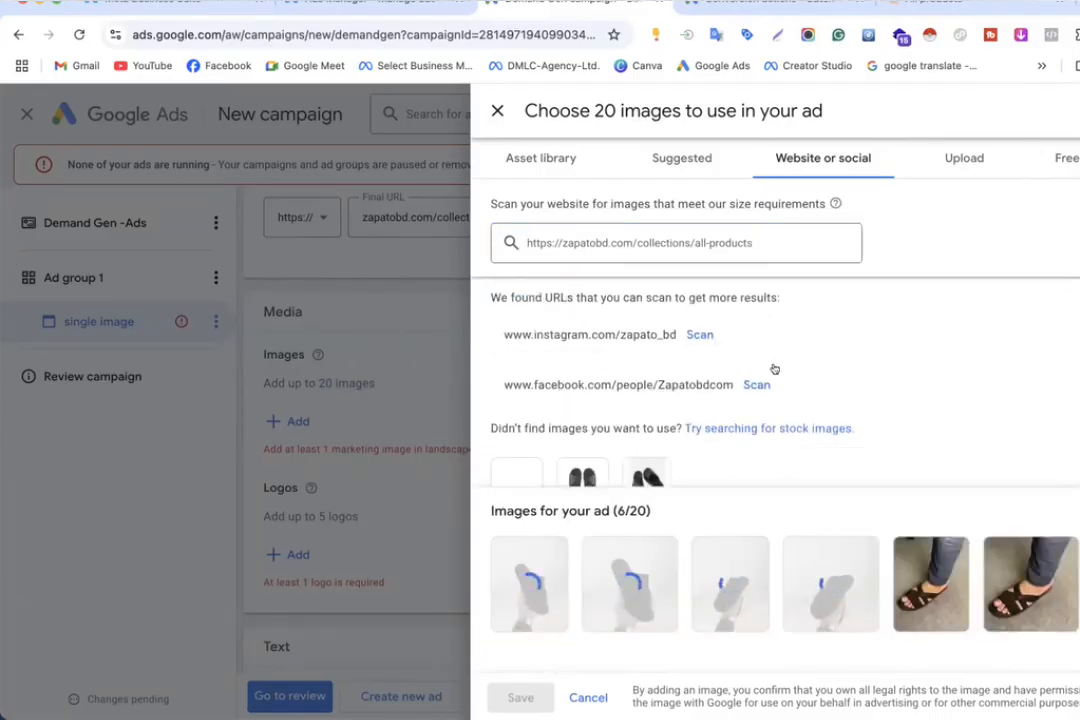
left_click(733, 373)
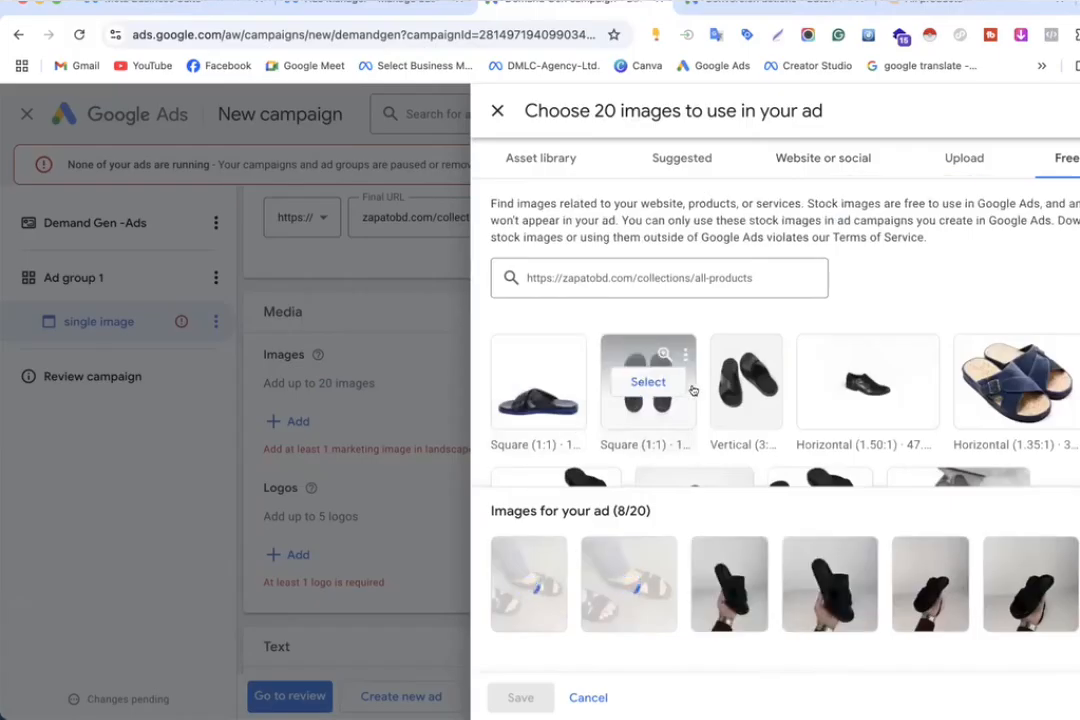
left_click(648, 382)
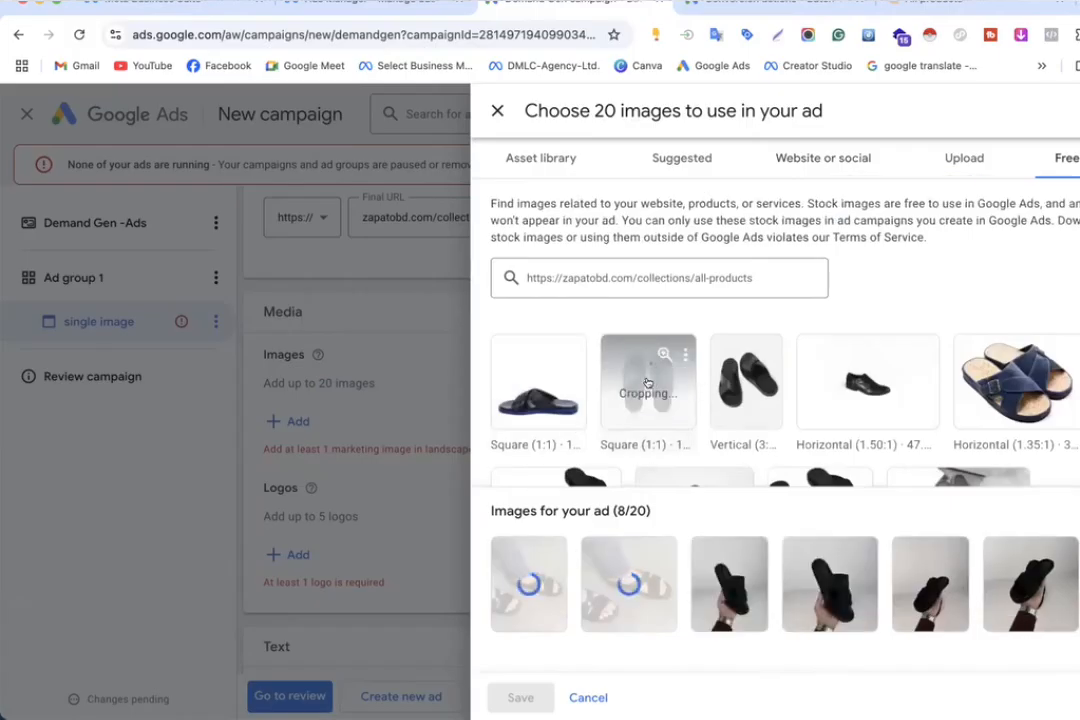
left_click(538, 382)
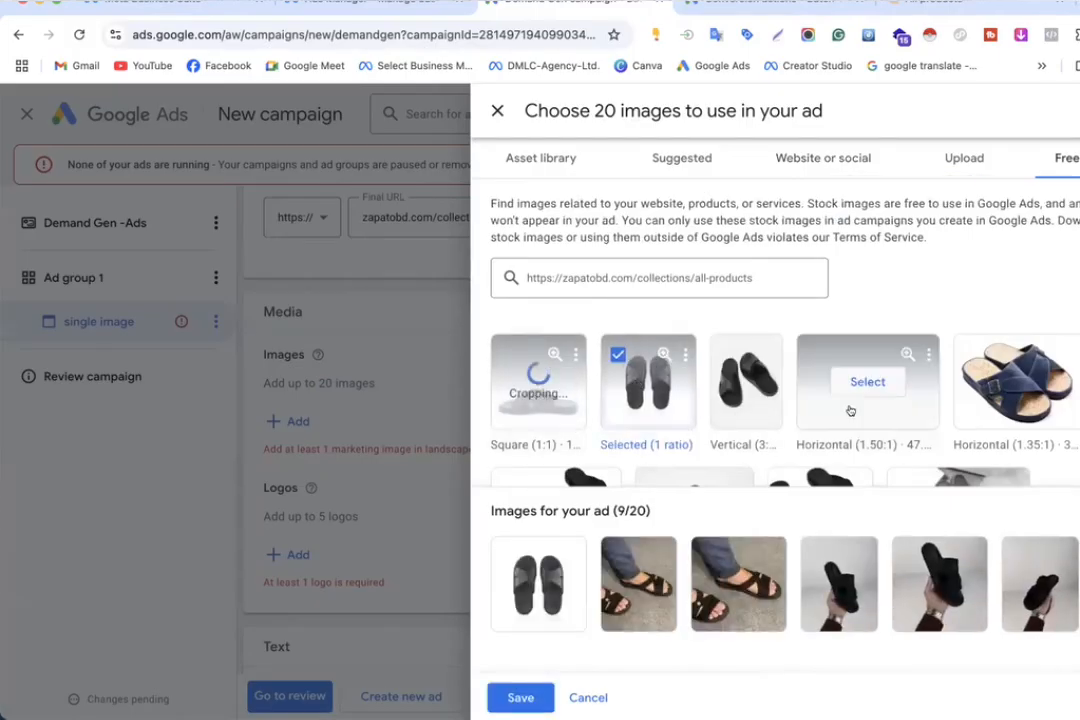
left_click(745, 382)
Step: Add the three black leather mule stock photos in the second row and save the ad's image selection
scroll(865, 383, "down", 4)
scroll(771, 386, "up", 2)
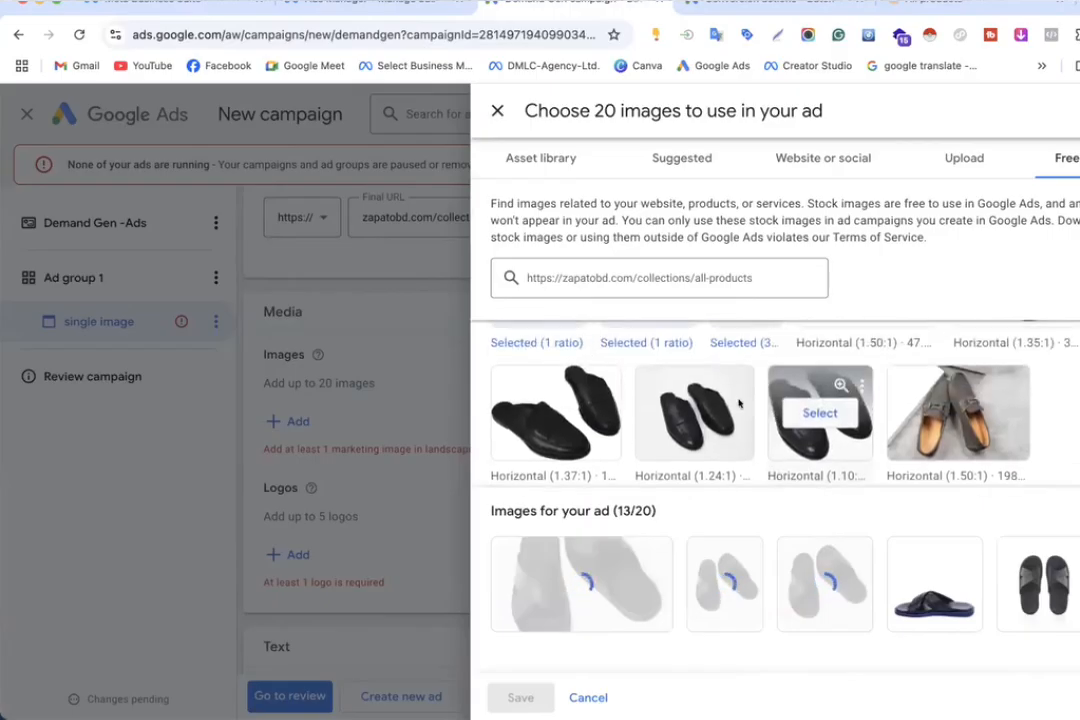
left_click(697, 414)
left_click(557, 412)
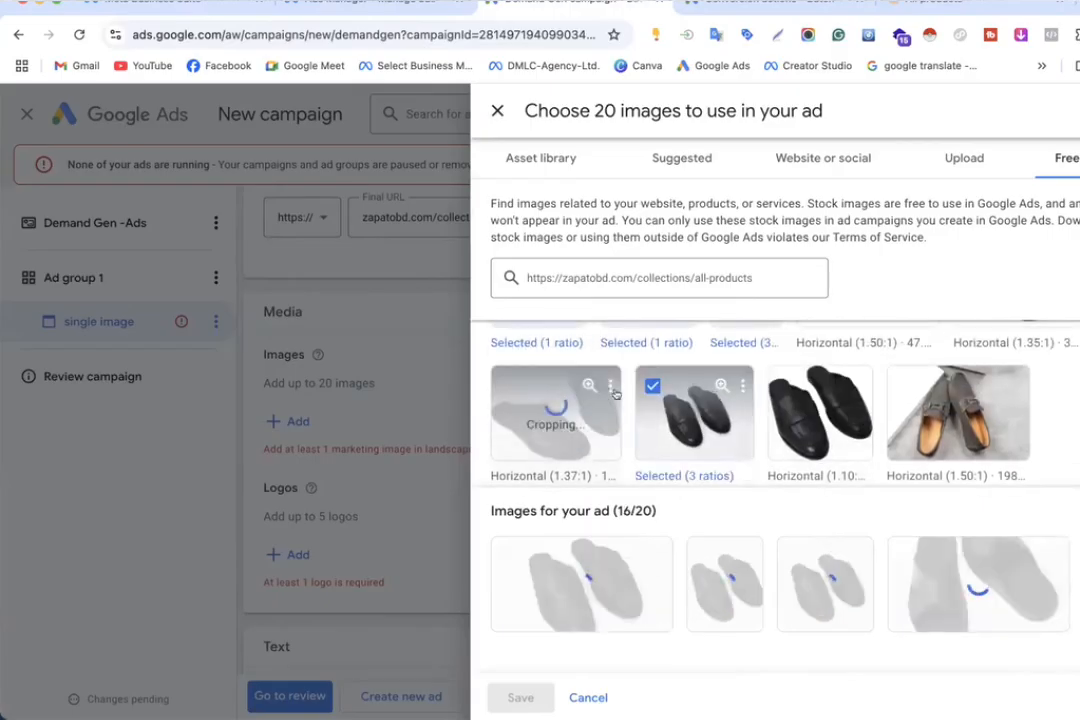
left_click(820, 414)
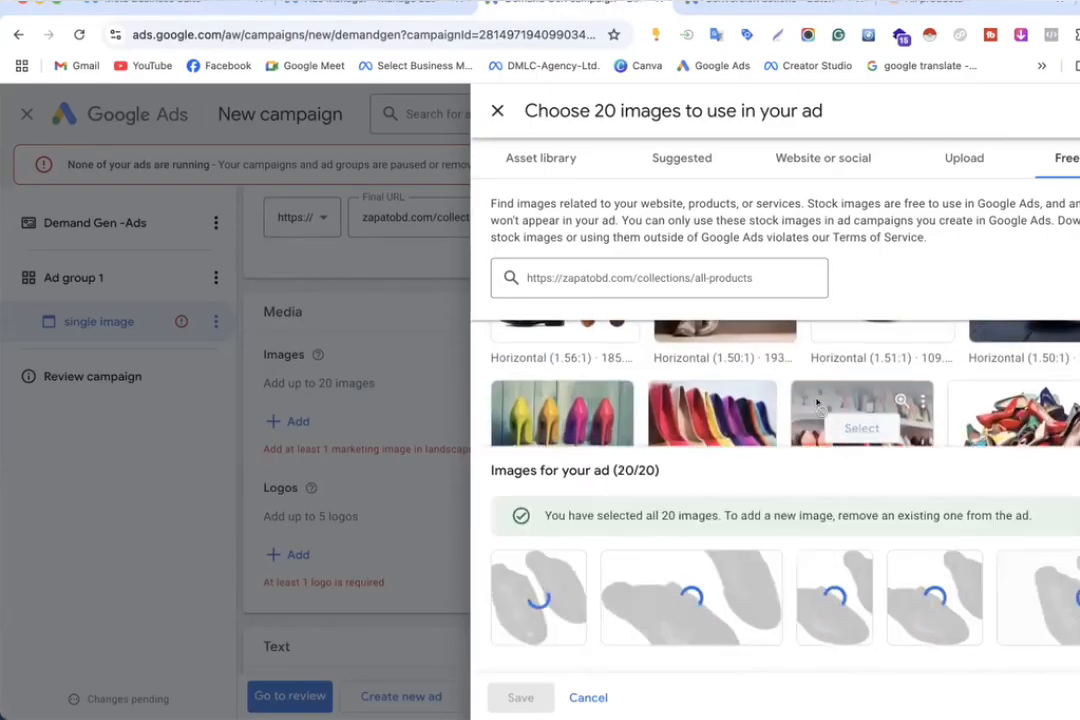
scroll(815, 404, "up", 1)
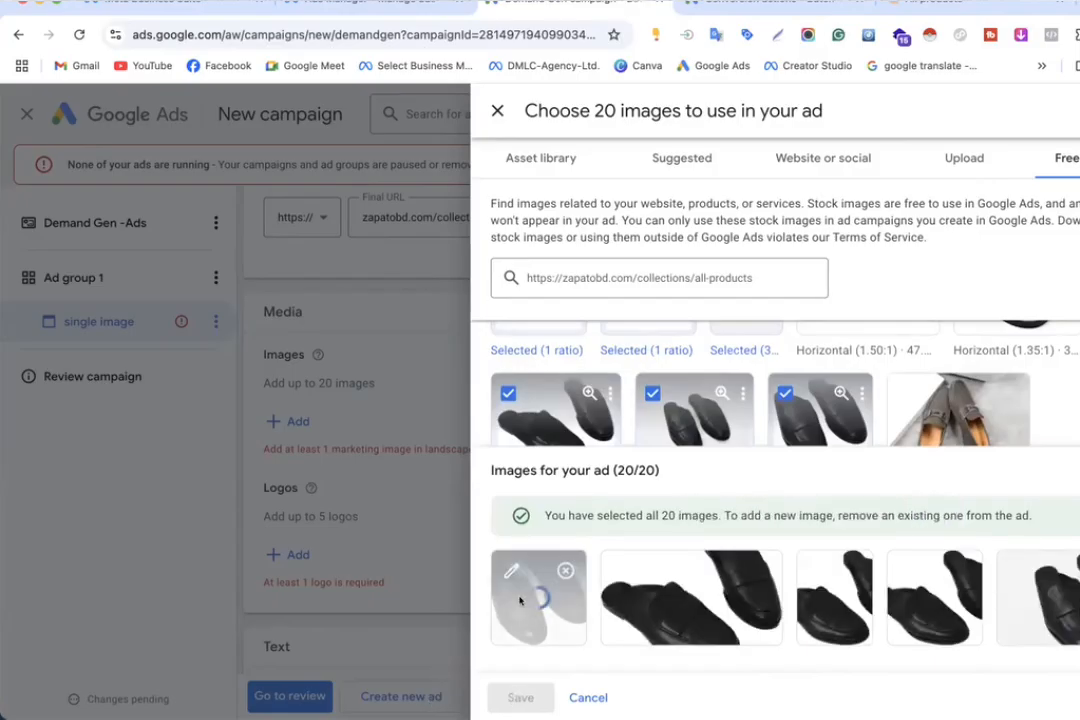
left_click(510, 698)
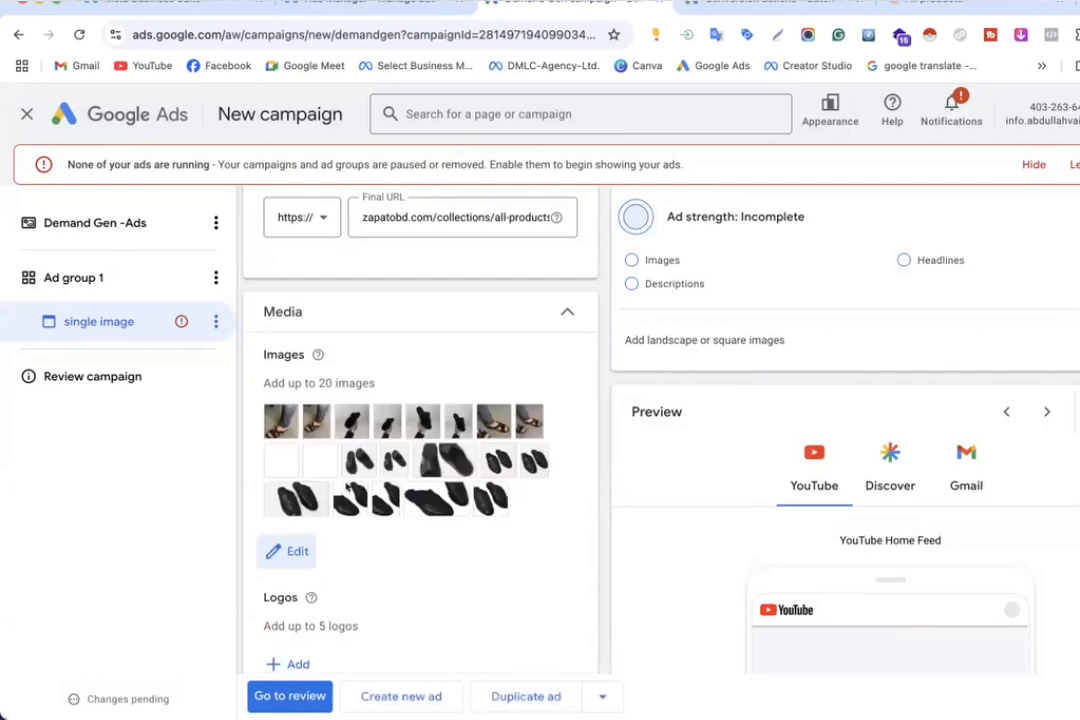
scroll(290, 512, "down", 2)
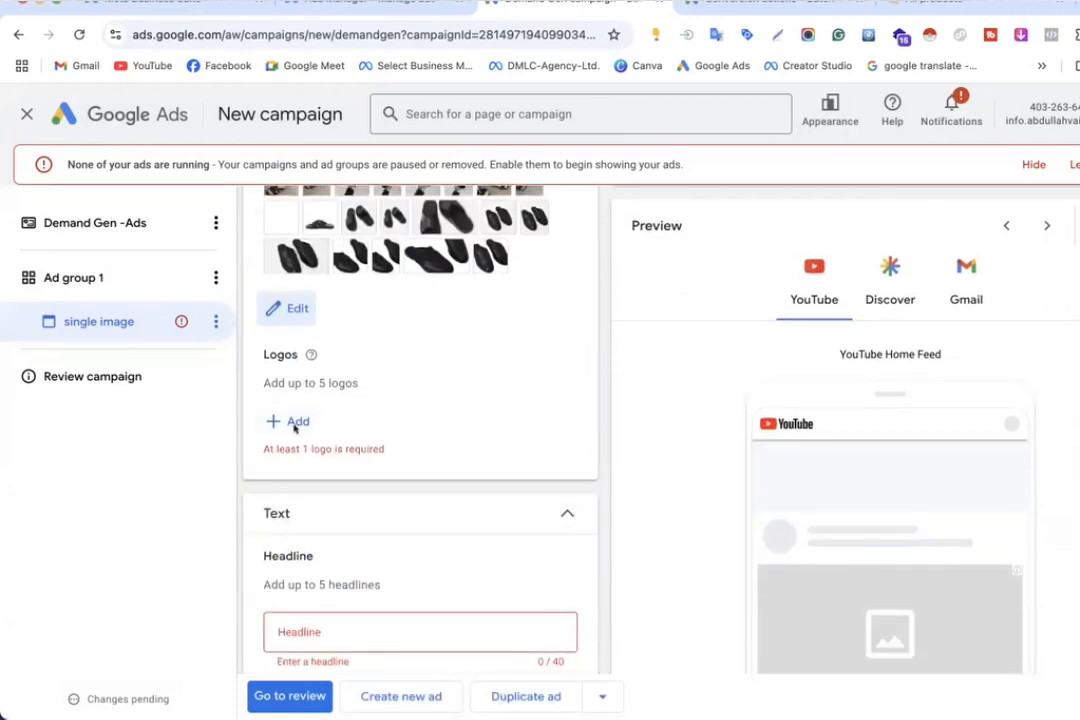
left_click(295, 424)
left_click(876, 173)
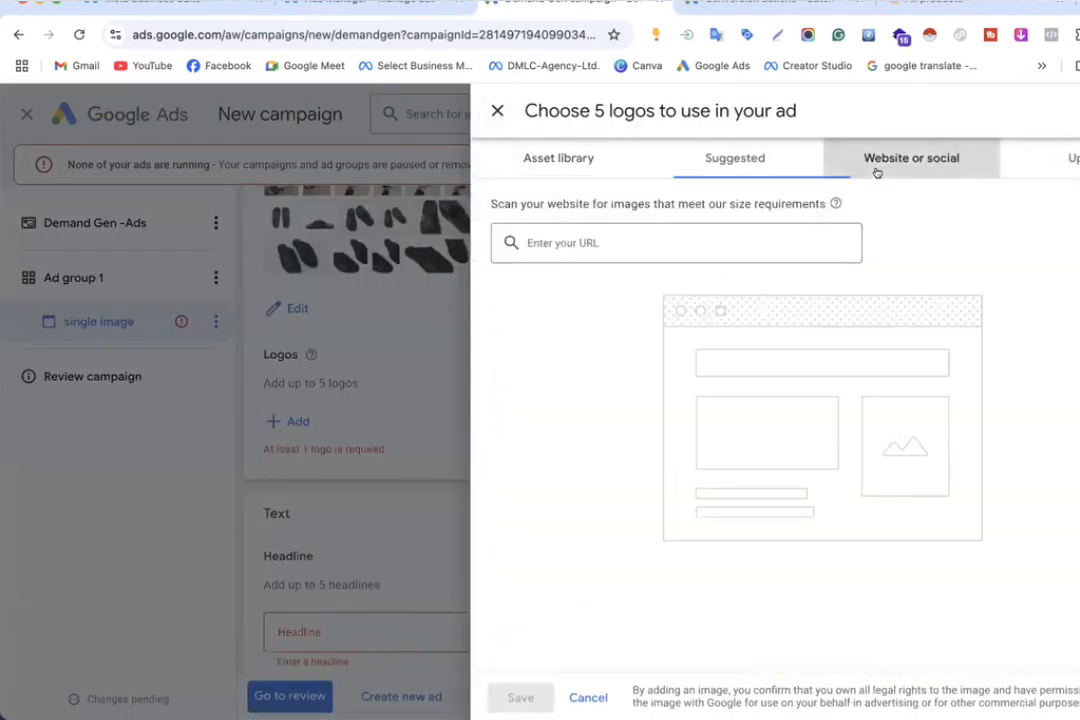
left_click(604, 244)
type("https://zapatobd.com/collections/all-products")
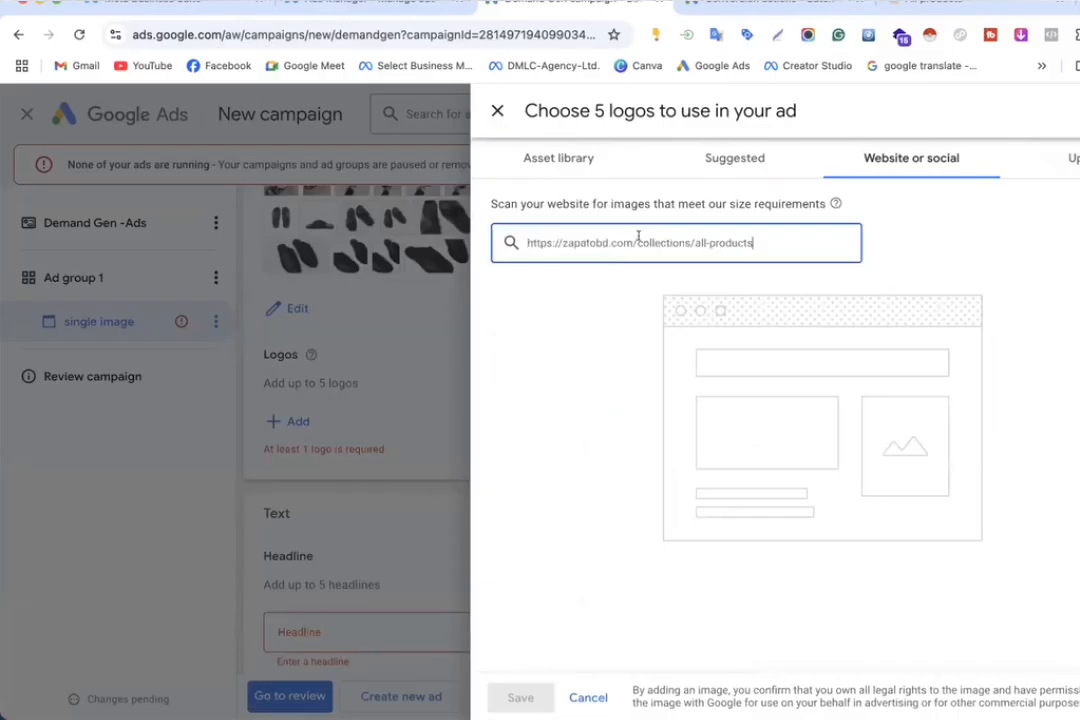
left_click_drag(639, 242, 764, 241)
key("BackSpace")
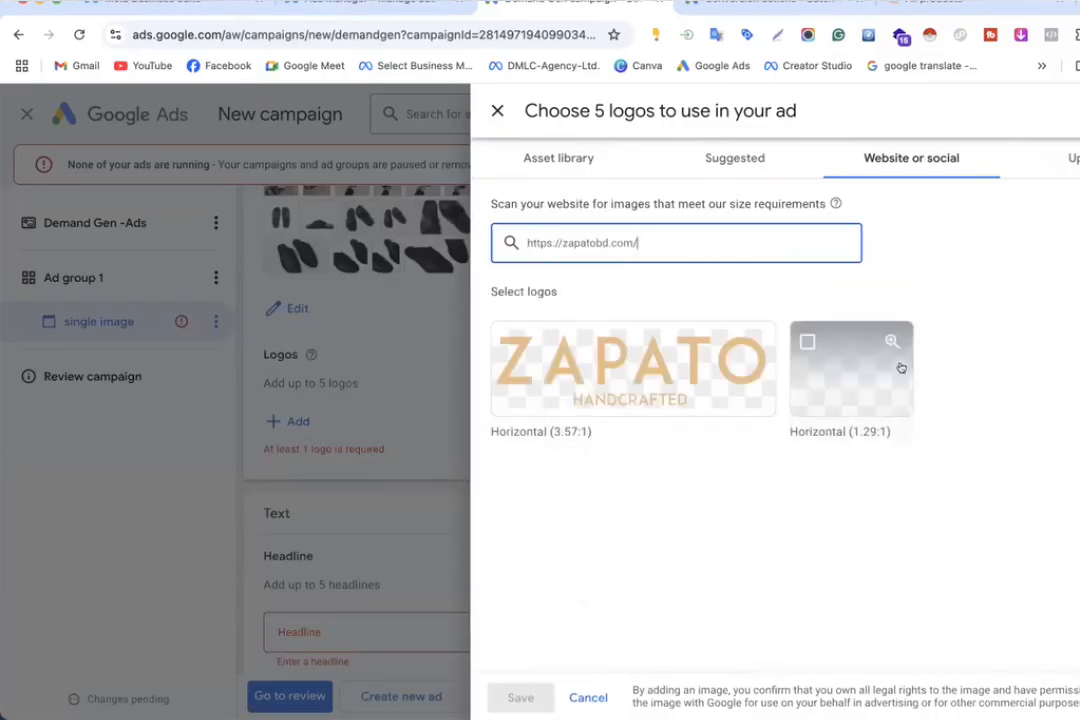
left_click(820, 370)
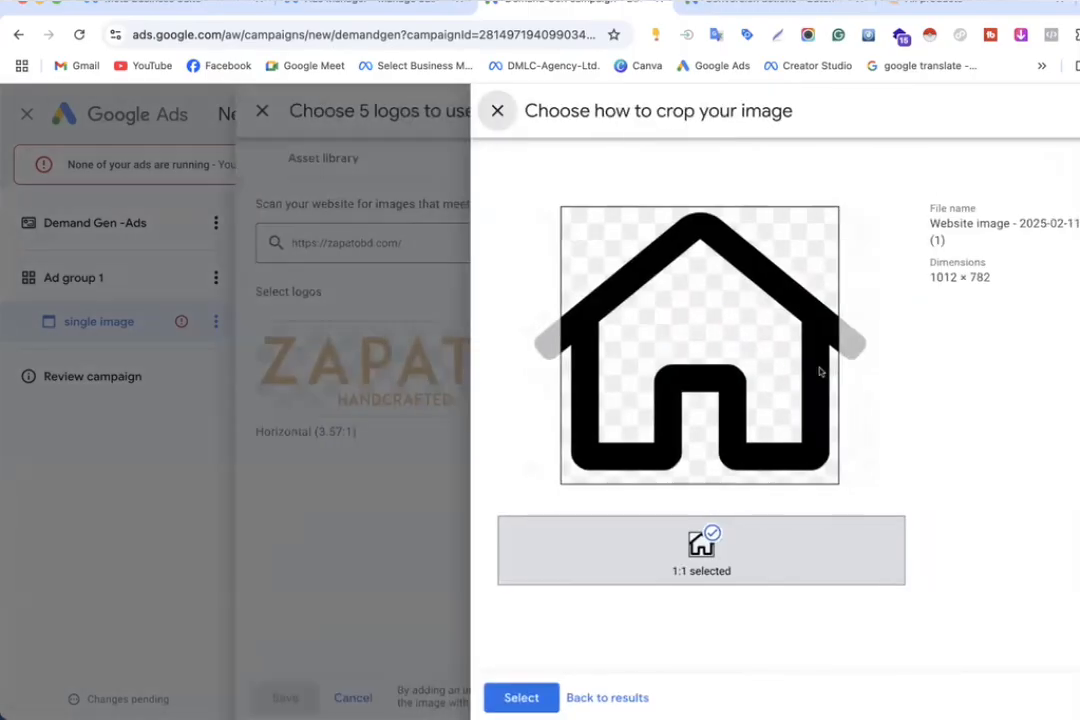
left_click(521, 697)
Step: Try to enlarge the 1:1 crop of the ZAPATO HANDCRAFTED logo to cover more of the wordmark
left_click(607, 364)
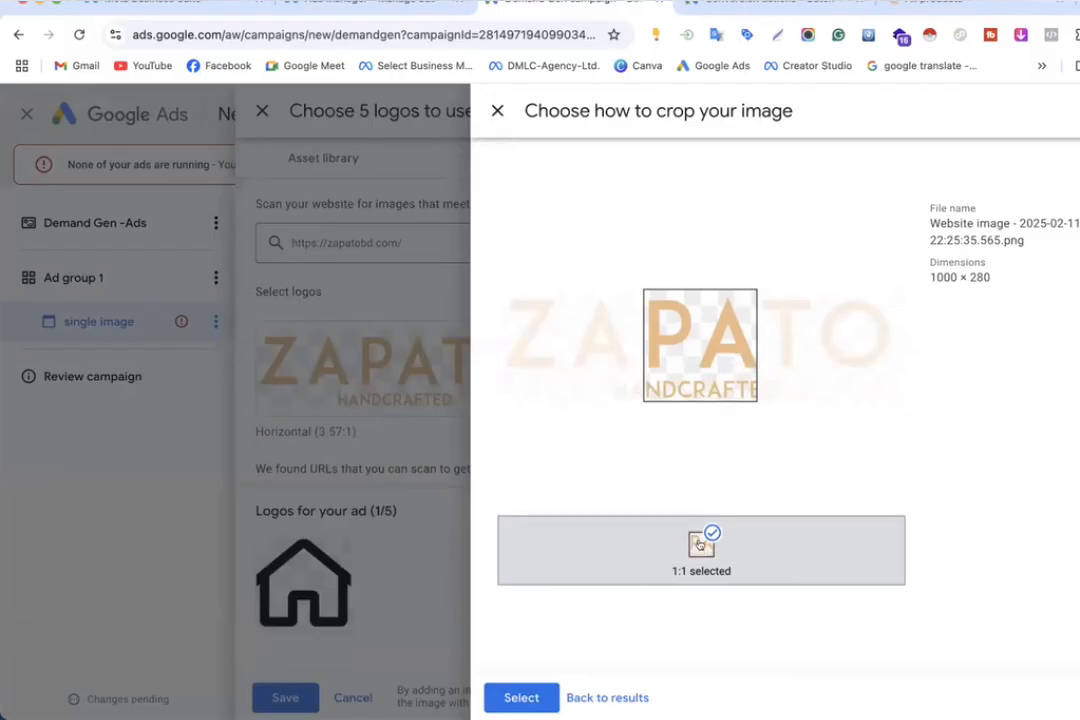
left_click(691, 334)
left_click_drag(644, 290, 408, 290)
left_click(646, 575)
left_click(541, 695)
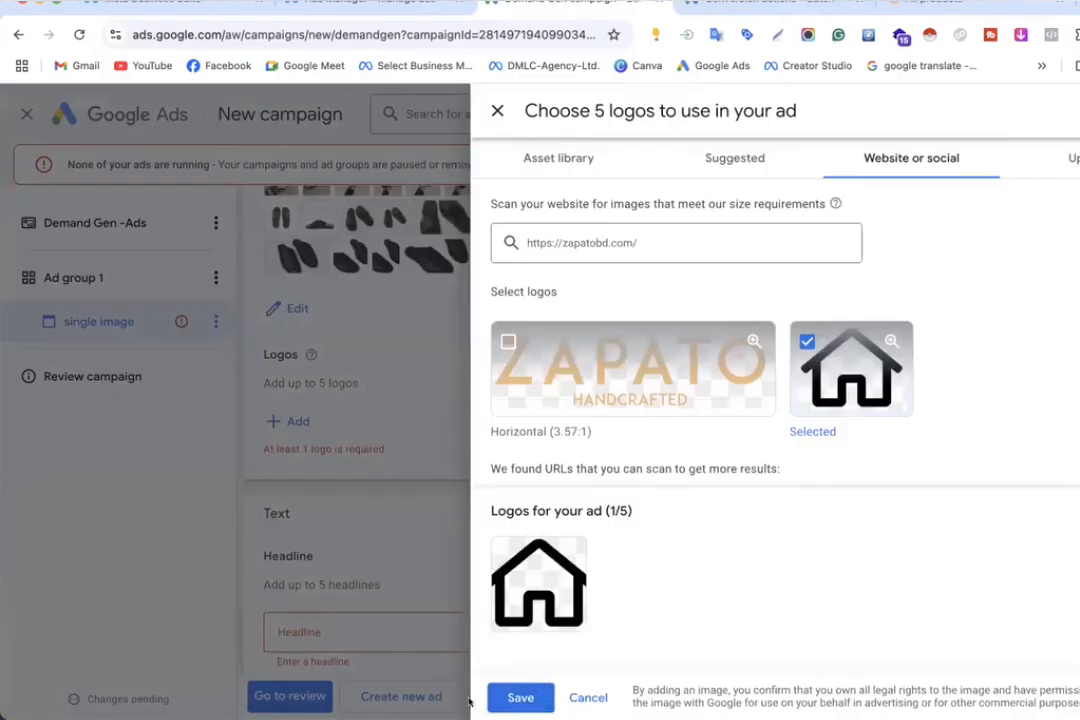
Step: Reopen the ZAPATO logo crop, deselect its 1:1 ratio and choose not to use the image
left_click(503, 340)
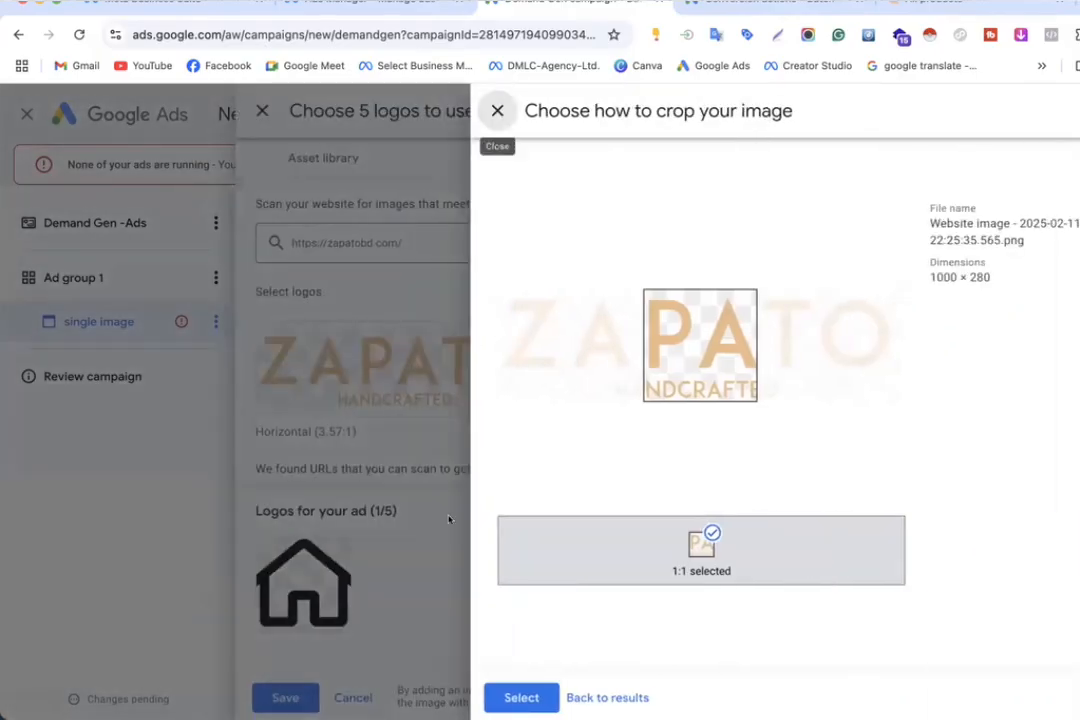
left_click(712, 533)
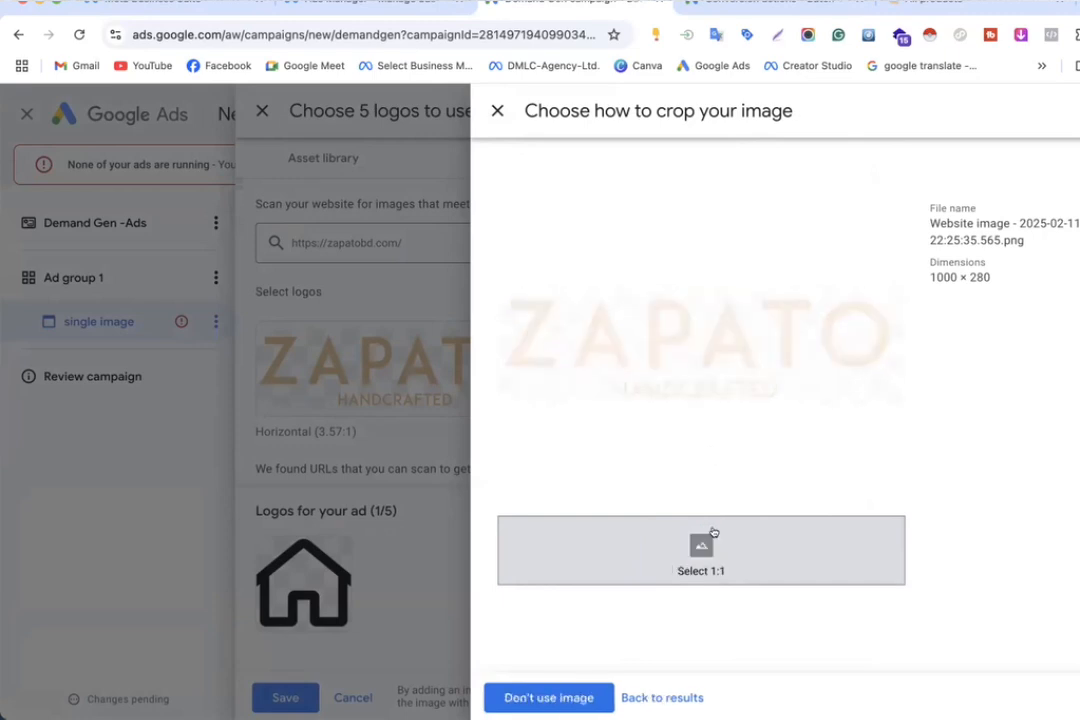
left_click(580, 698)
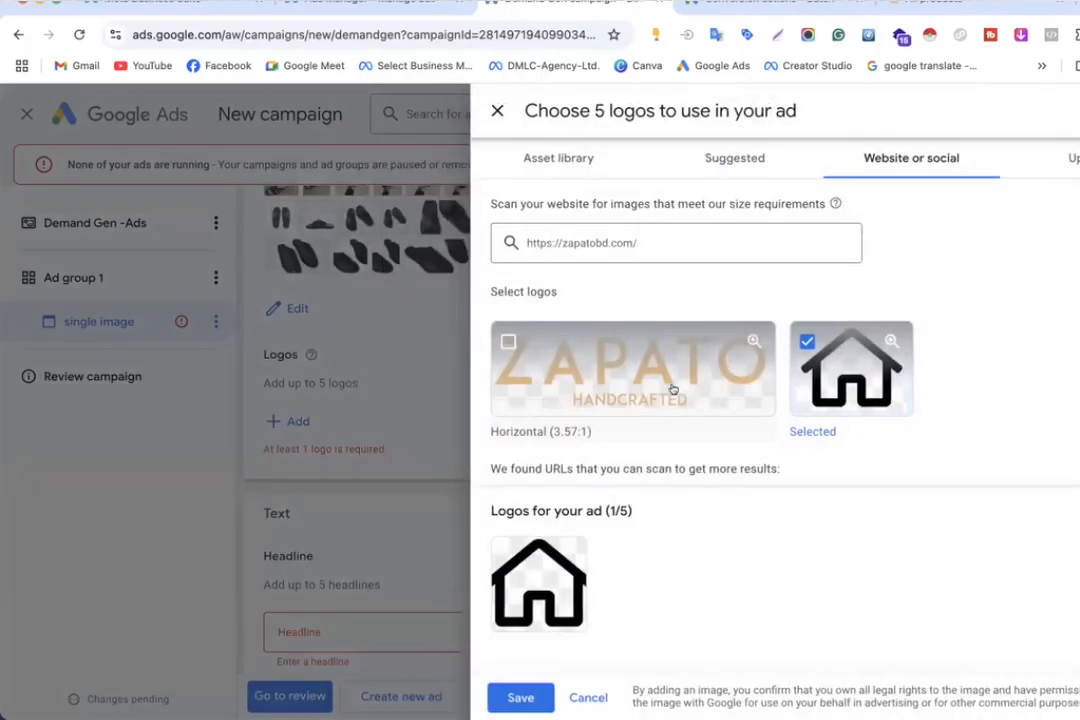
Step: Try shifting the ZAPATO logo's square crop to the final letters, close the Dictionary window and return to the logo results
left_click(673, 389)
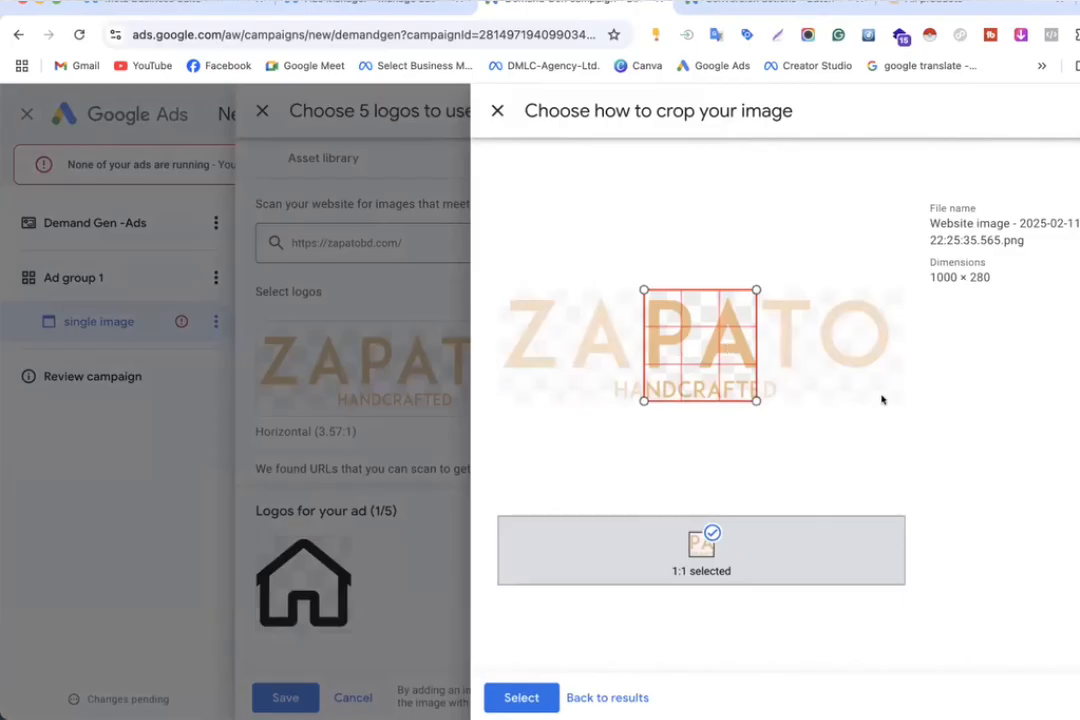
key("super+Tab")
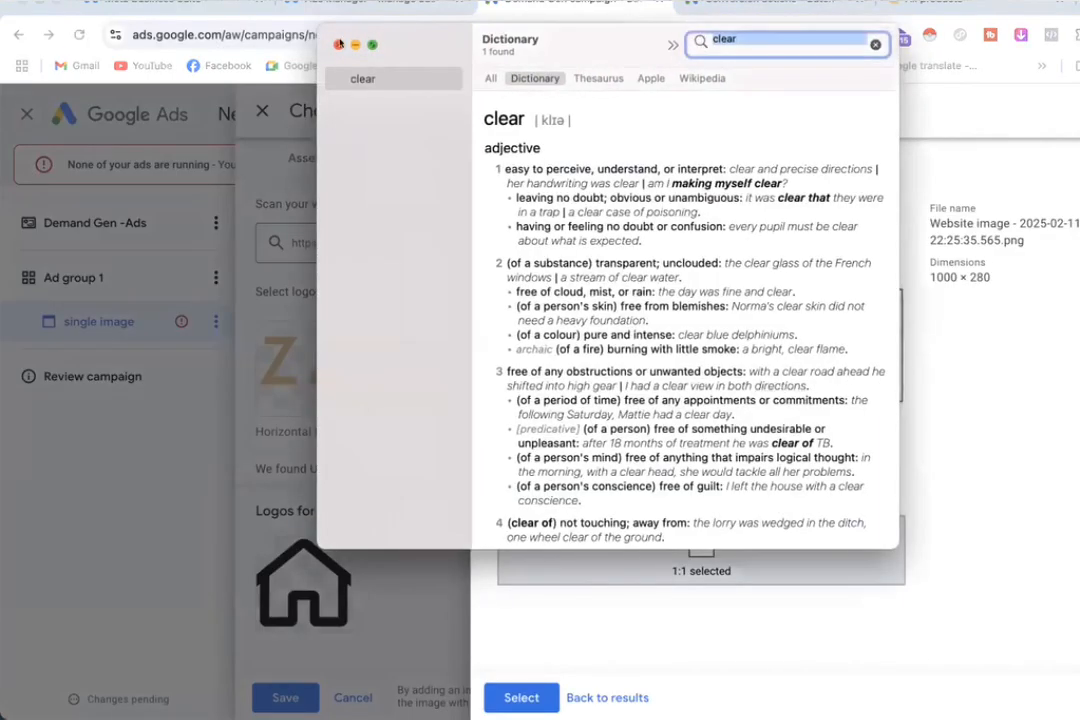
left_click(339, 44)
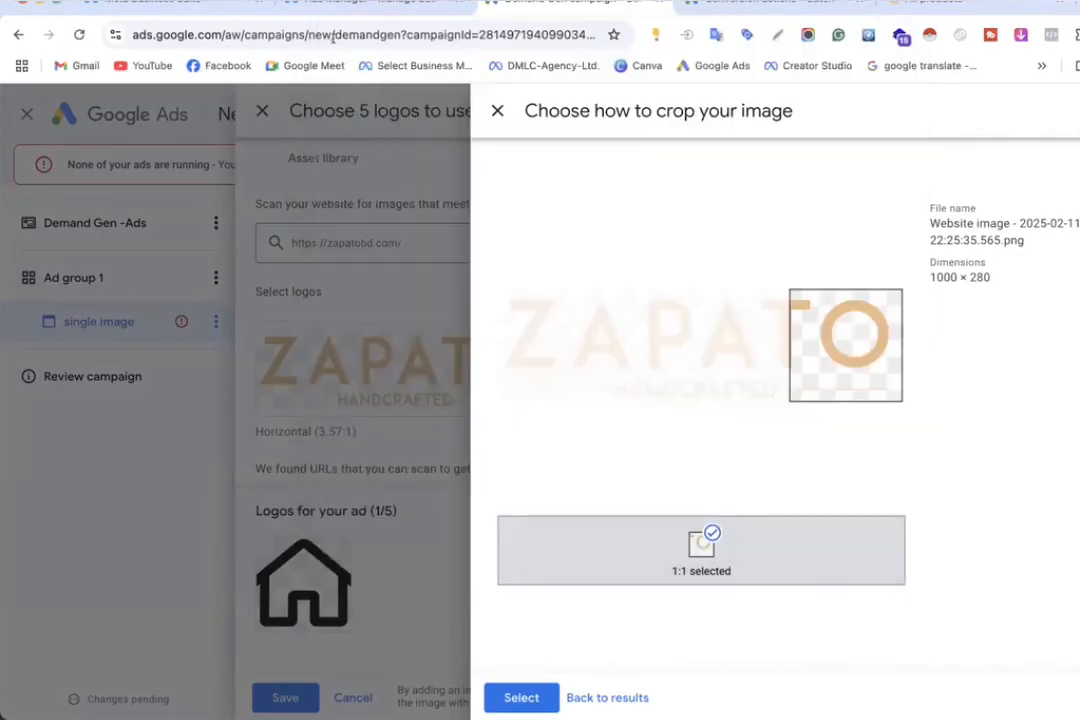
left_click(592, 694)
Step: Examine the ZAPATO logo's asset details and its full-size preview
left_click(752, 340)
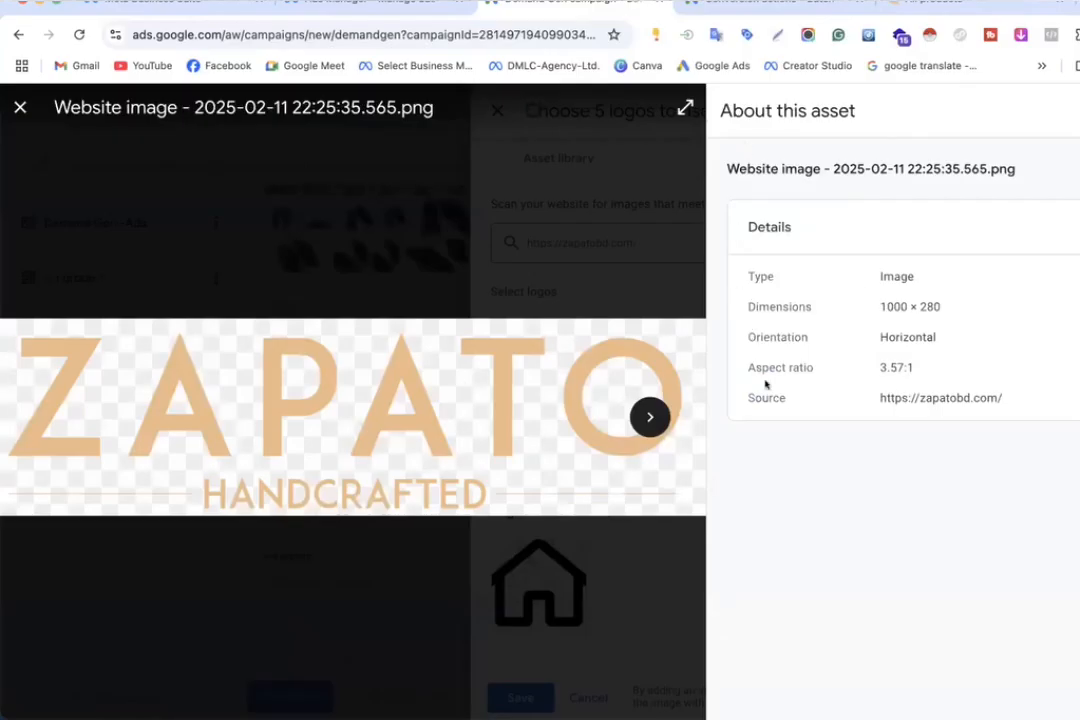
left_click(875, 232)
left_click(846, 222)
left_click(684, 106)
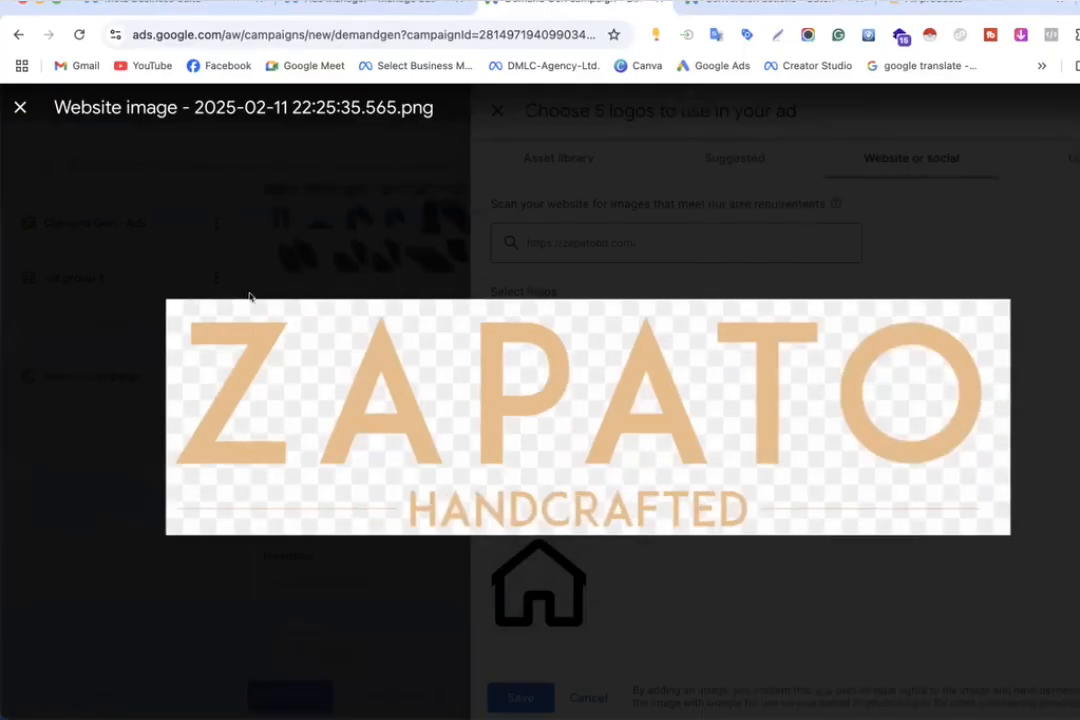
left_click(21, 107)
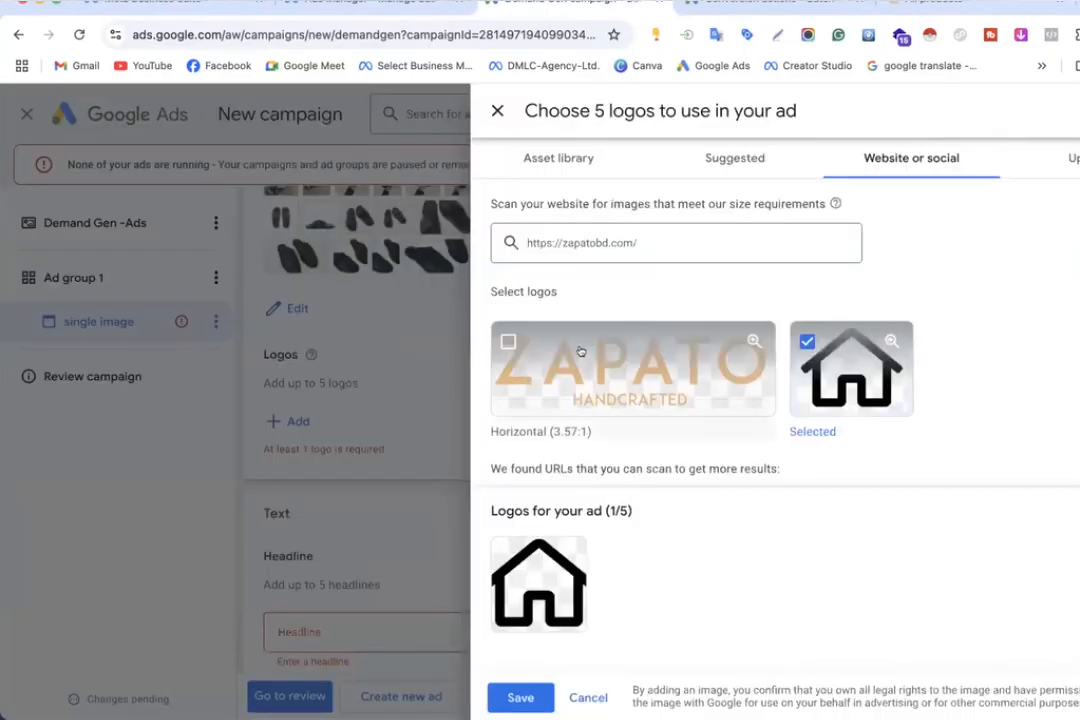
left_click(754, 342)
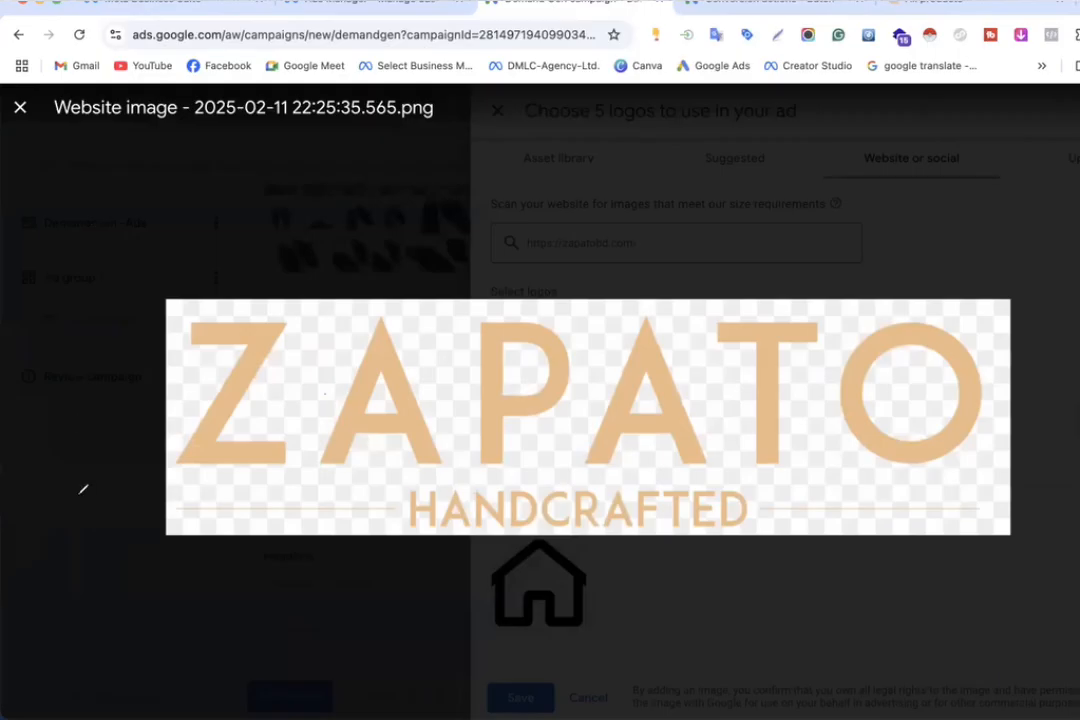
left_click(21, 105)
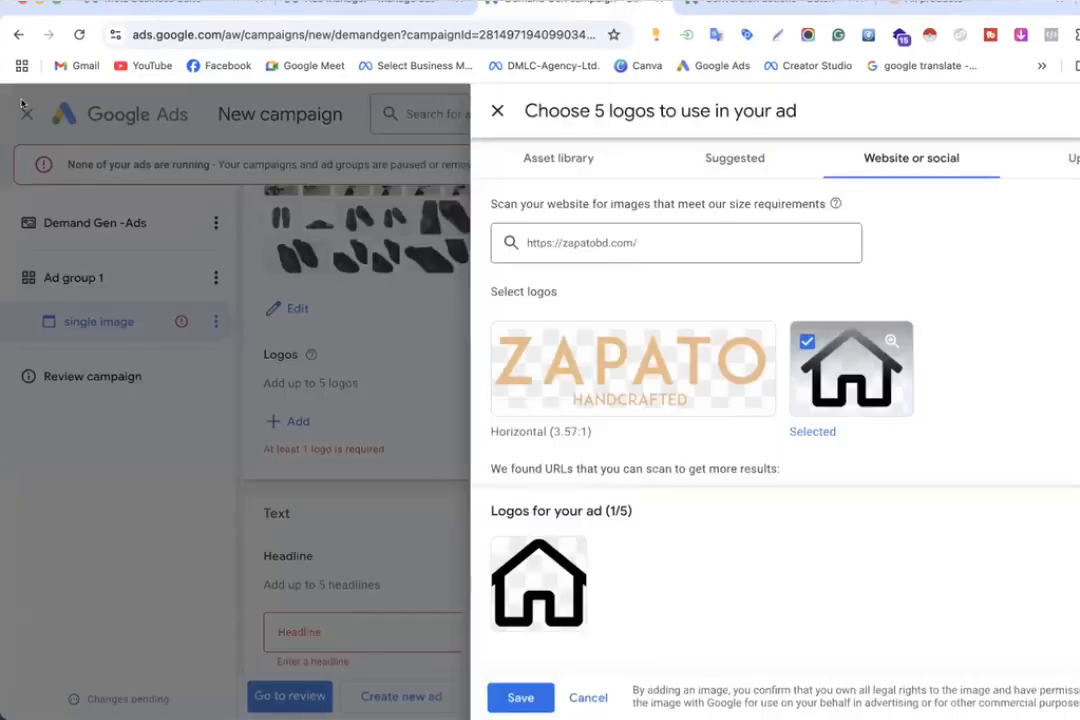
left_click(508, 342)
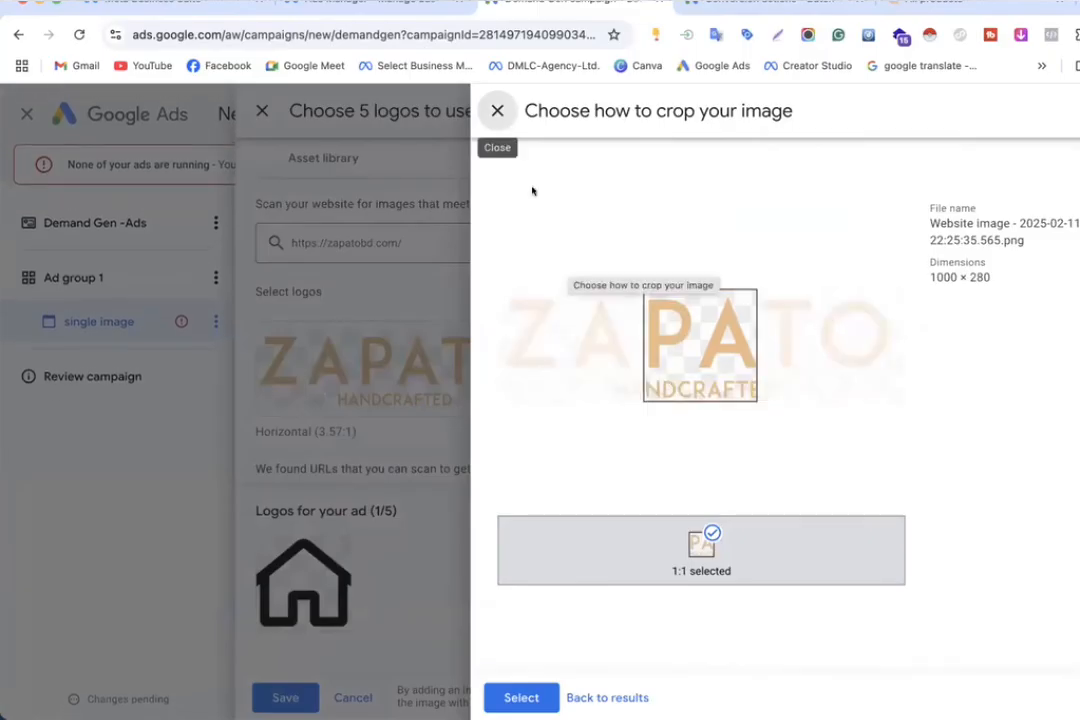
left_click(497, 110)
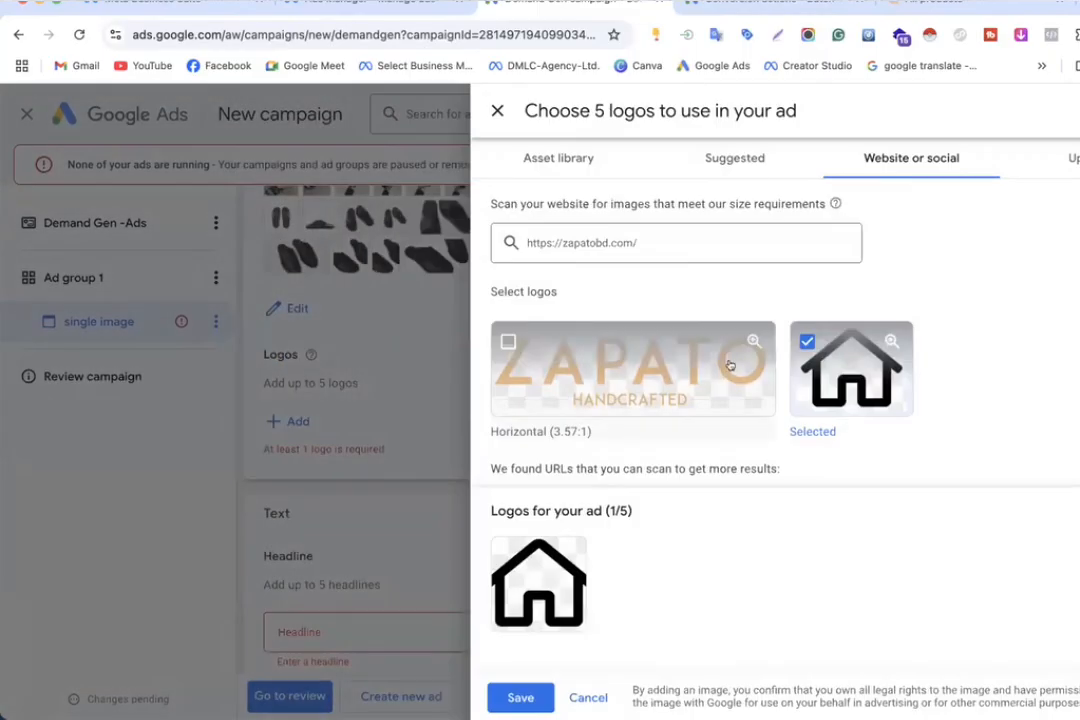
scroll(677, 398, "down", 2)
scroll(680, 397, "up", 2)
left_click(612, 377)
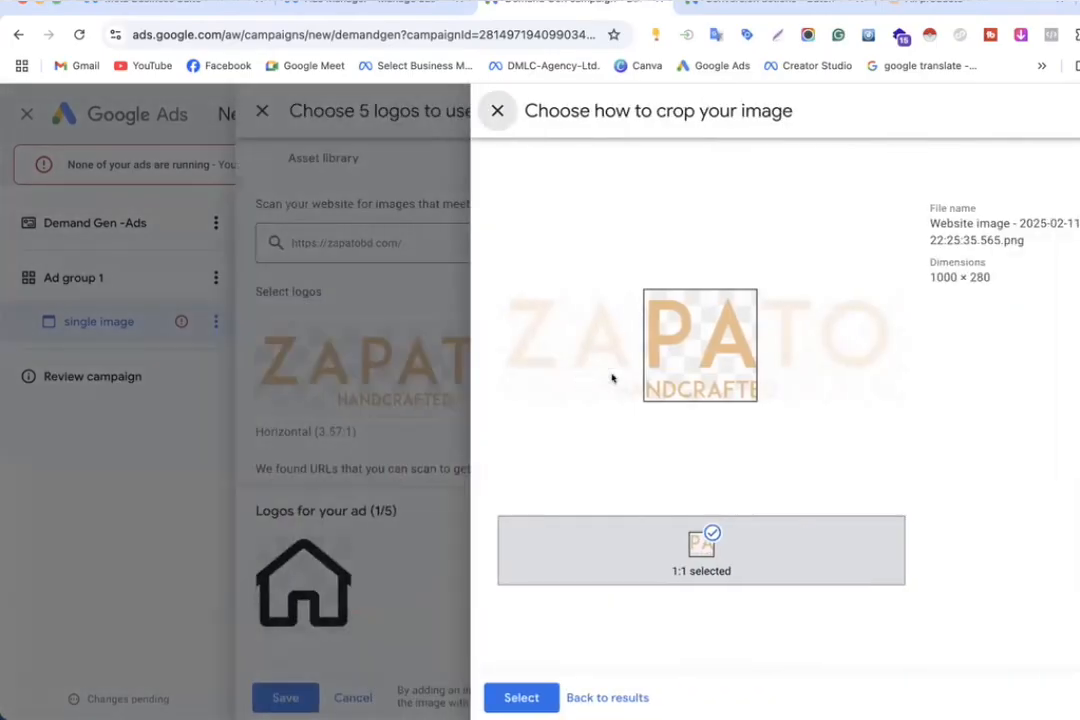
left_click(497, 110)
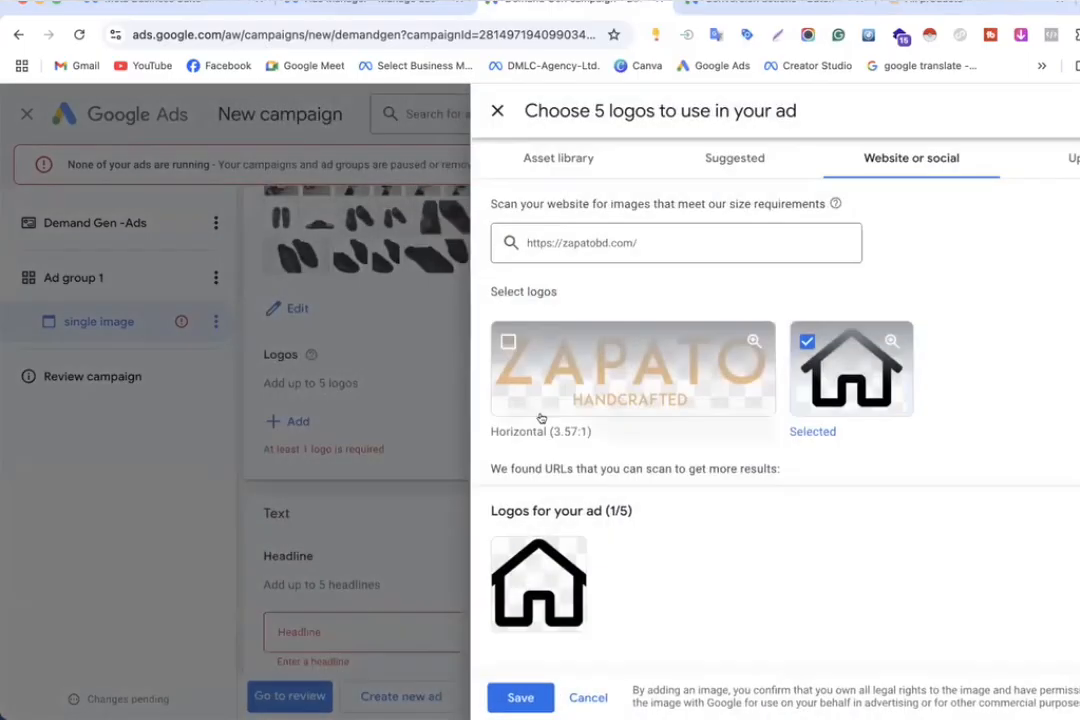
Step: Save the house icon as the ad's only logo
left_click(517, 699)
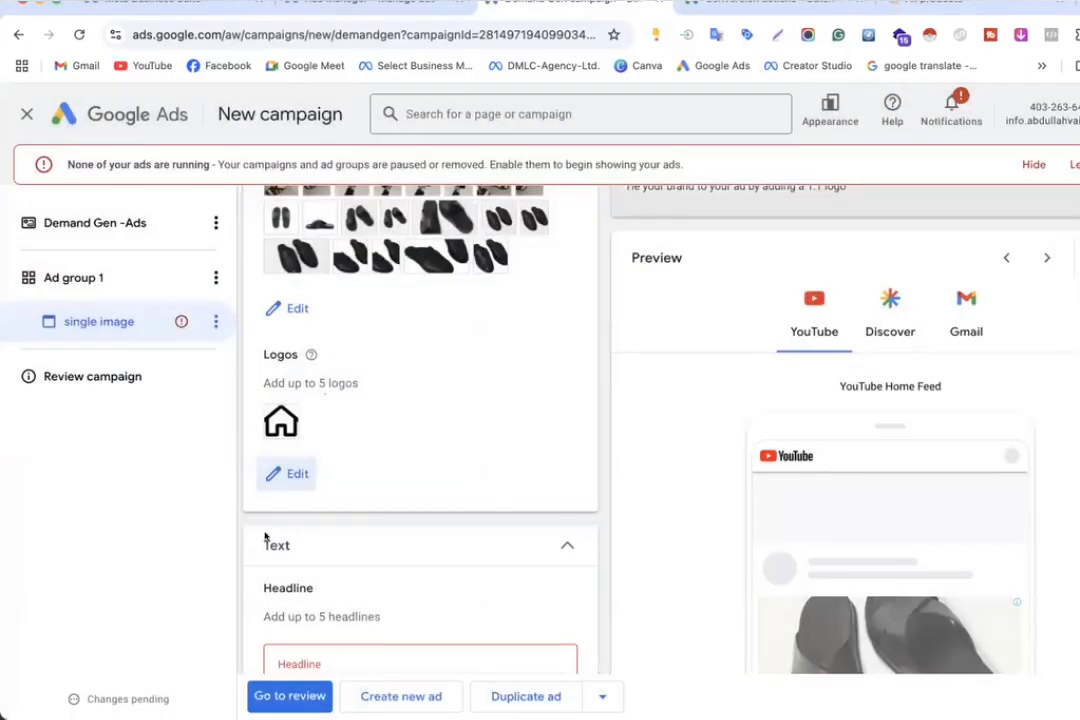
scroll(453, 474, "down", 2)
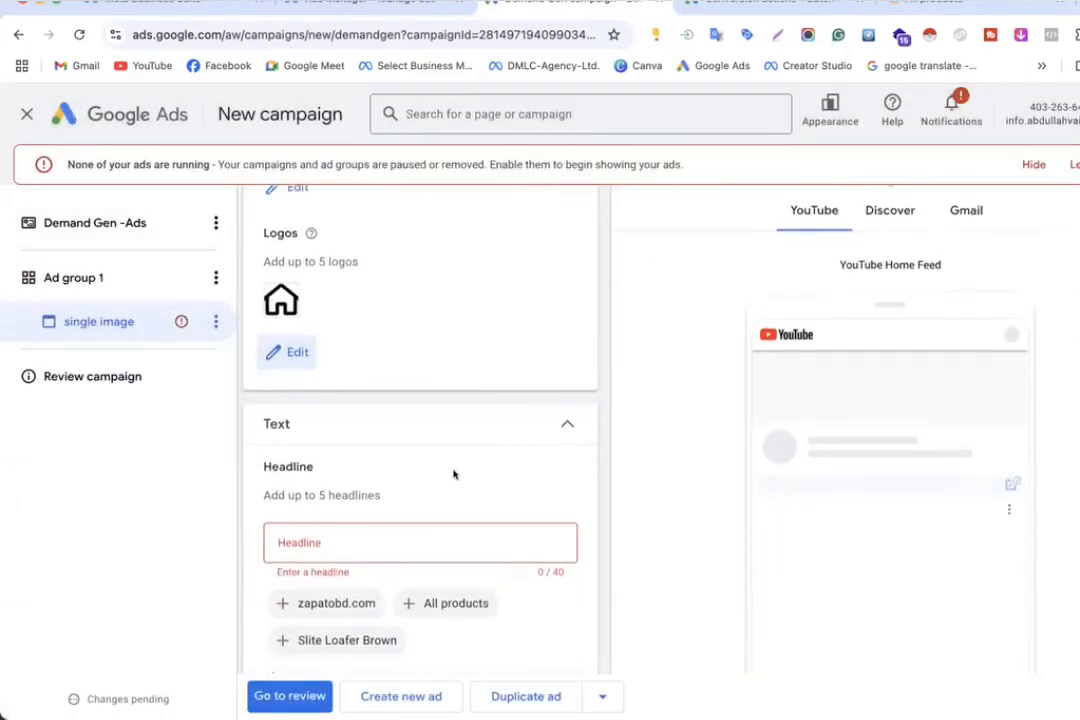
scroll(453, 474, "down", 1)
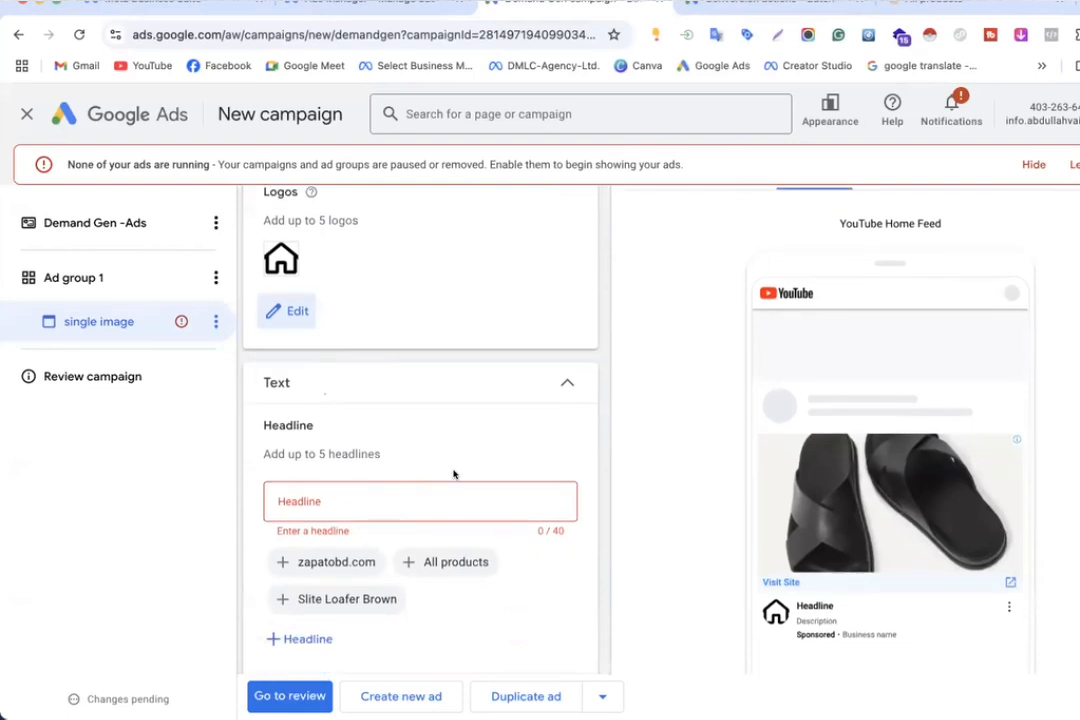
scroll(453, 474, "up", 1)
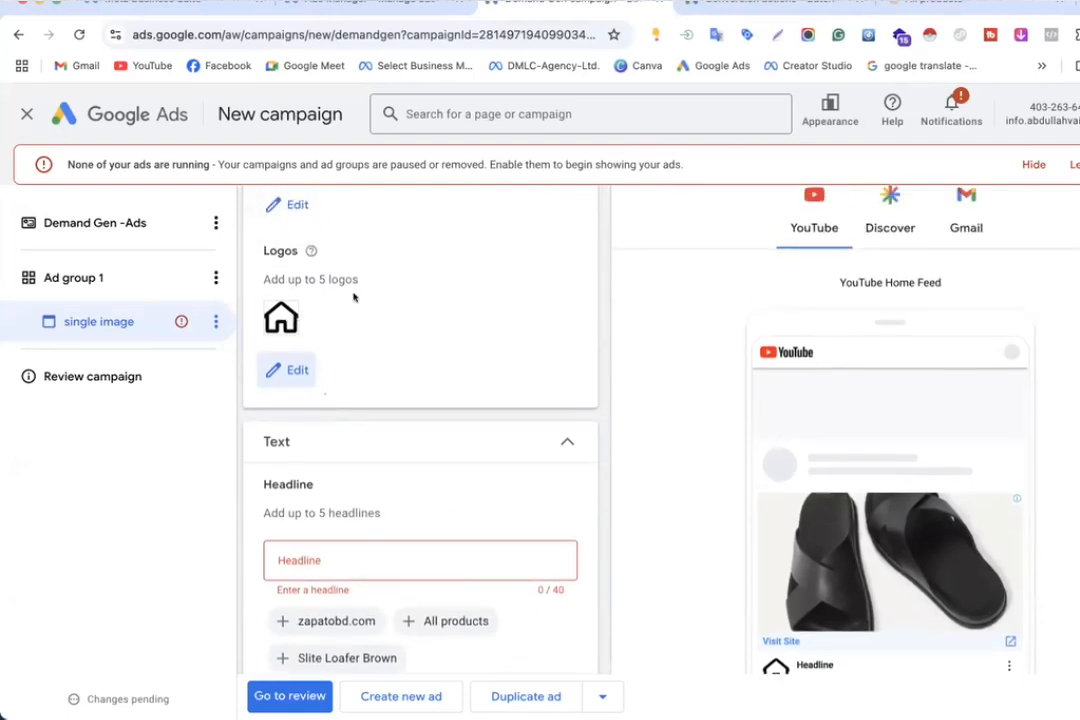
Step: Add the suggested headlines "zapatobd.com" and "Slite Loafer Brown" to the ad text
scroll(395, 407, "down", 1)
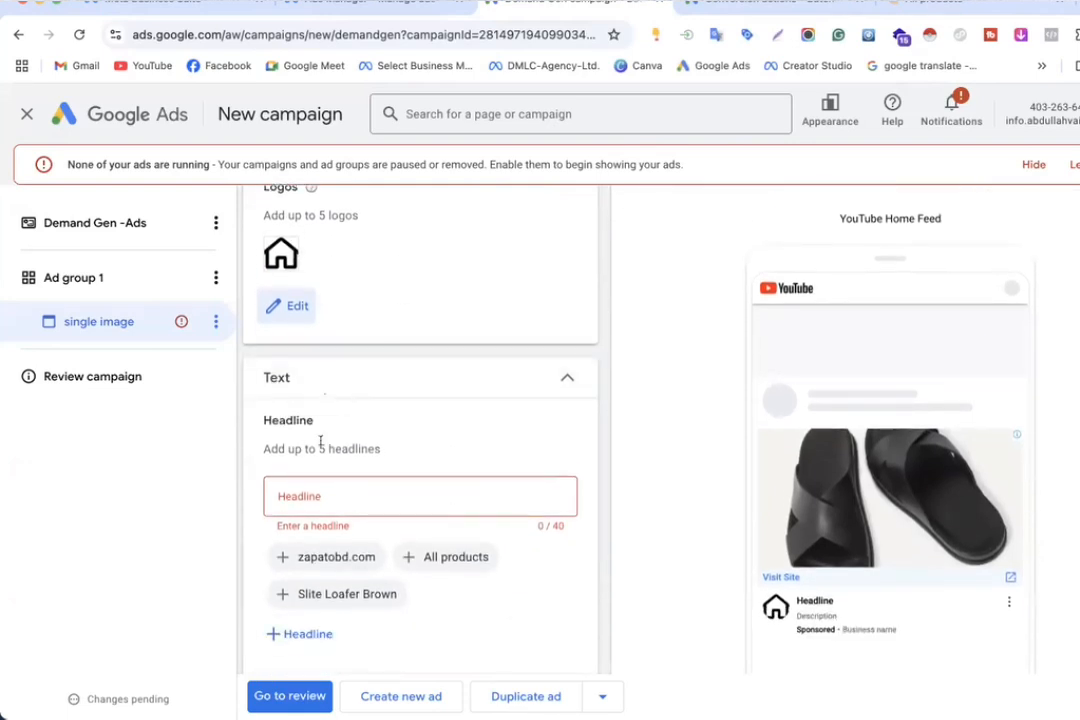
scroll(313, 448, "down", 2)
left_click(315, 436)
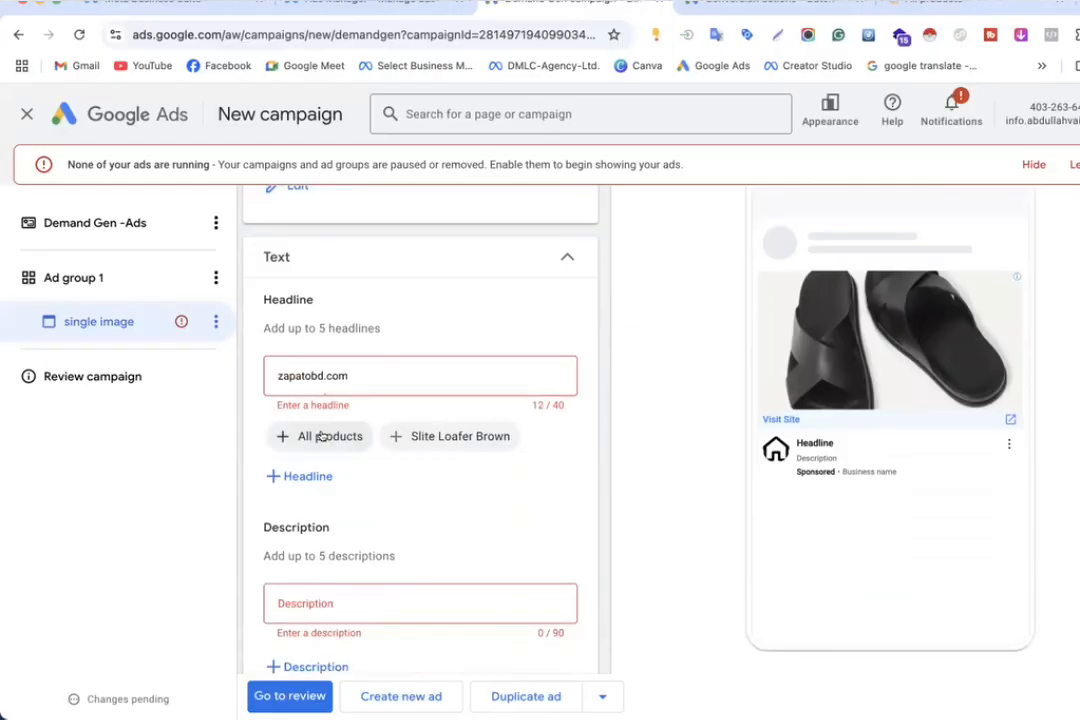
left_click(420, 436)
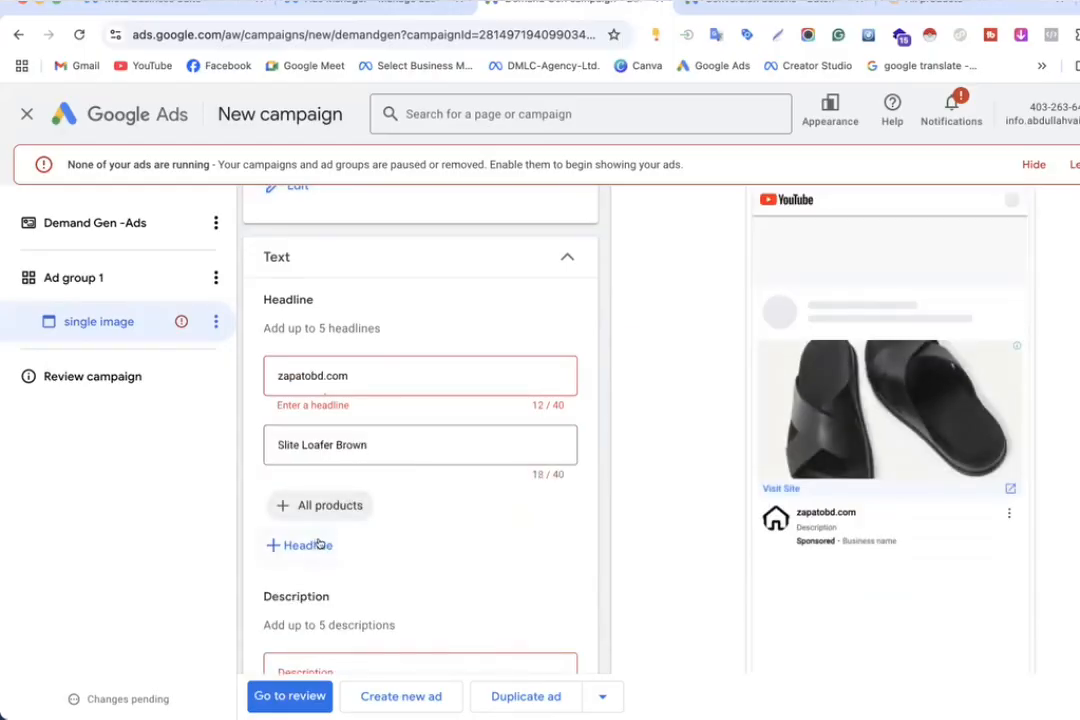
Step: Add a third headline reading "Size 39-46 Available"
left_click(285, 546)
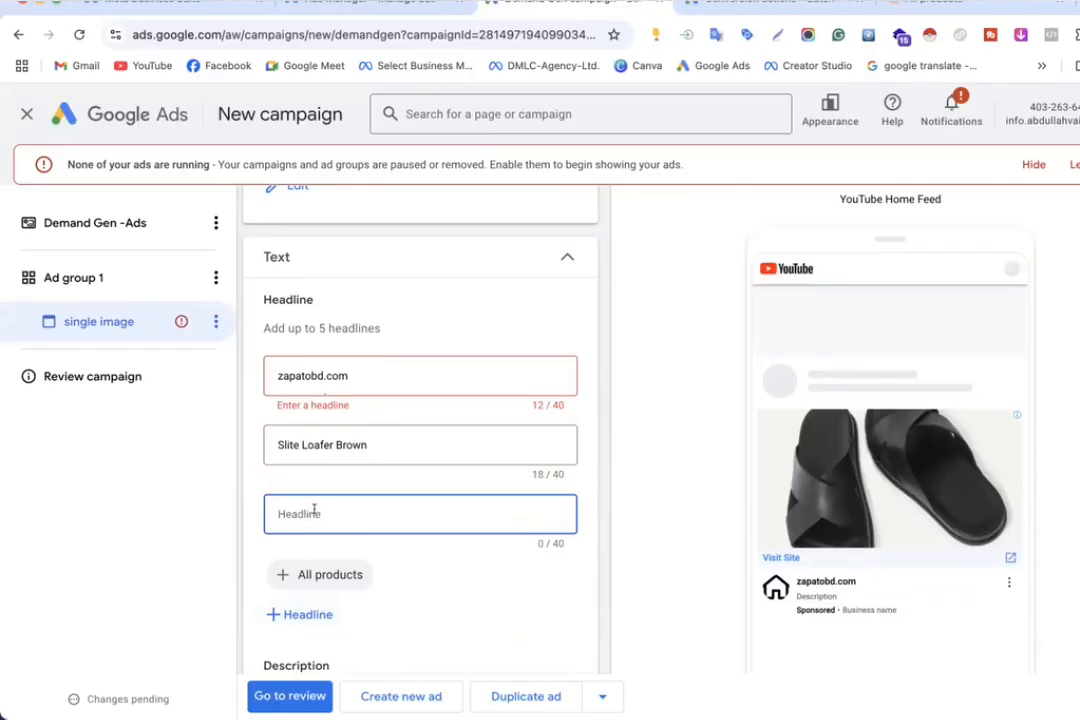
type("Size")
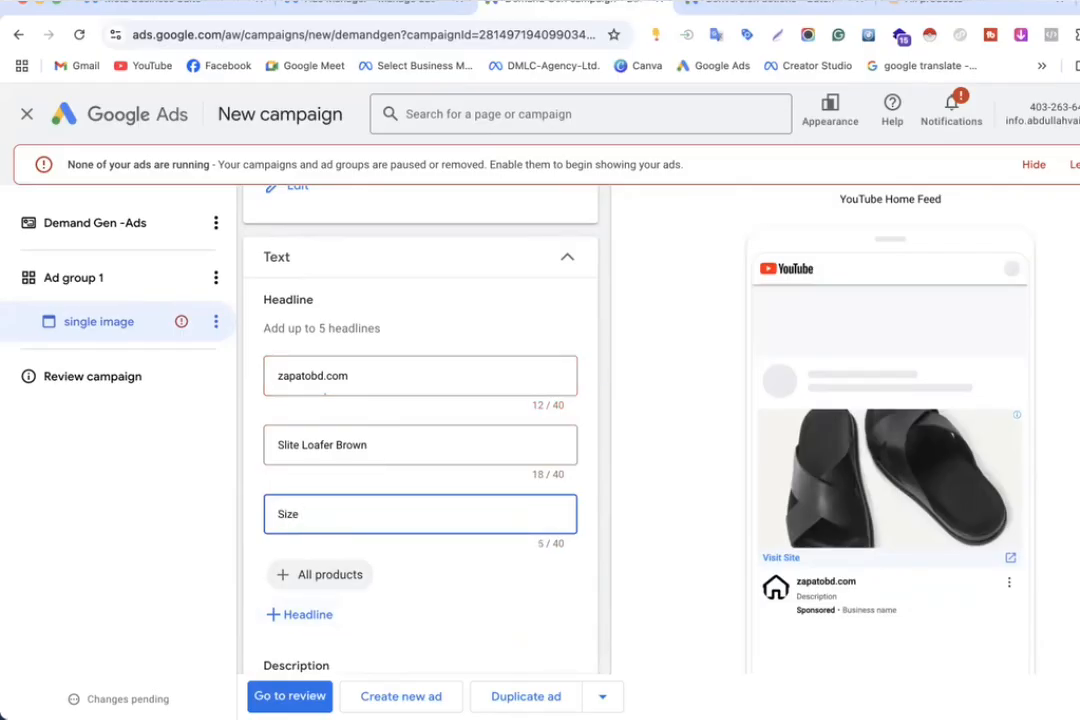
type(" 39")
type("-46 Available")
Step: Replace the second headline with "Real Leather"
left_click_drag(366, 443, 268, 444)
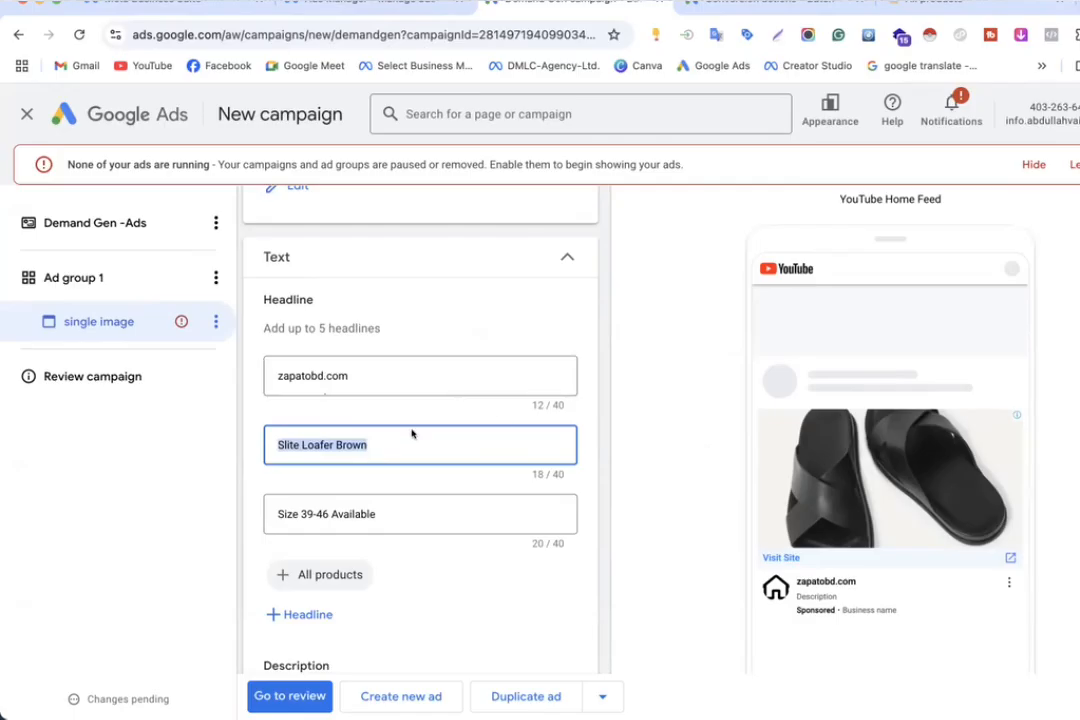
key("BackSpace")
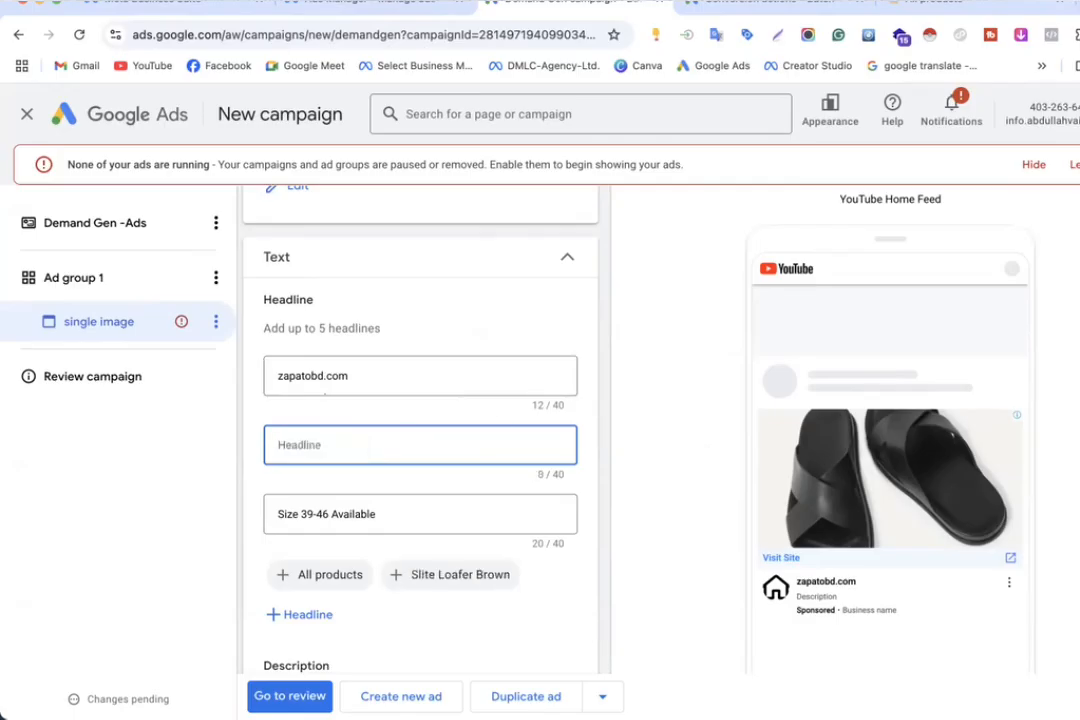
type("Real Leather")
Step: Change the first headline to read "Zapato BD"
left_click(281, 375)
key("BackSpace")
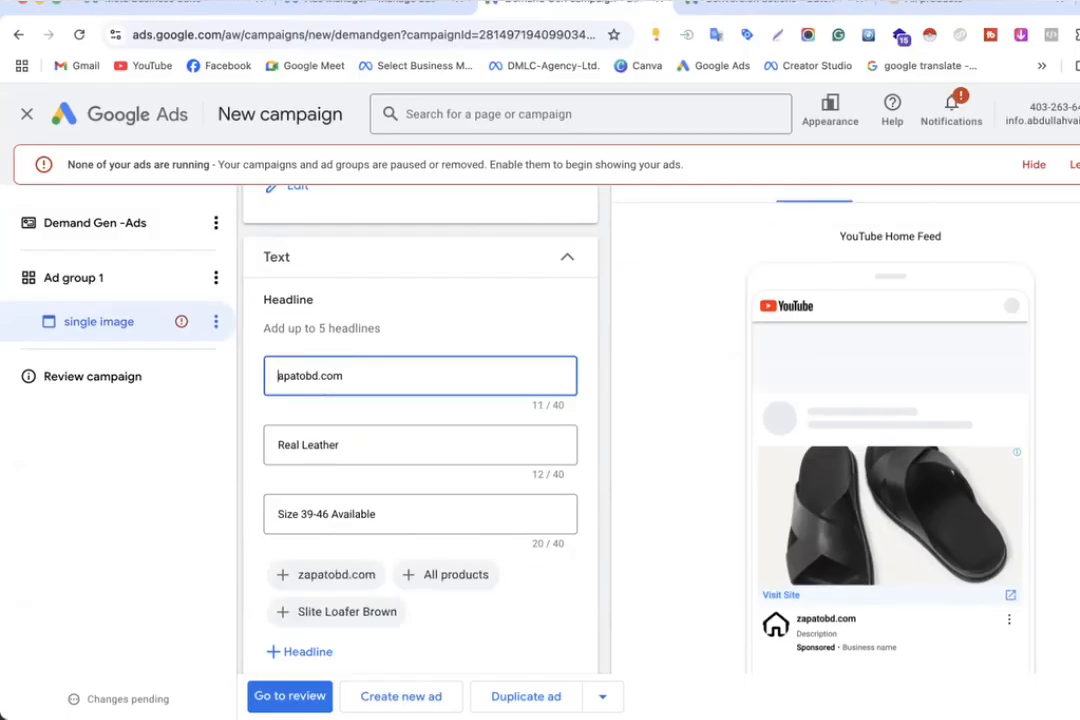
type("Z")
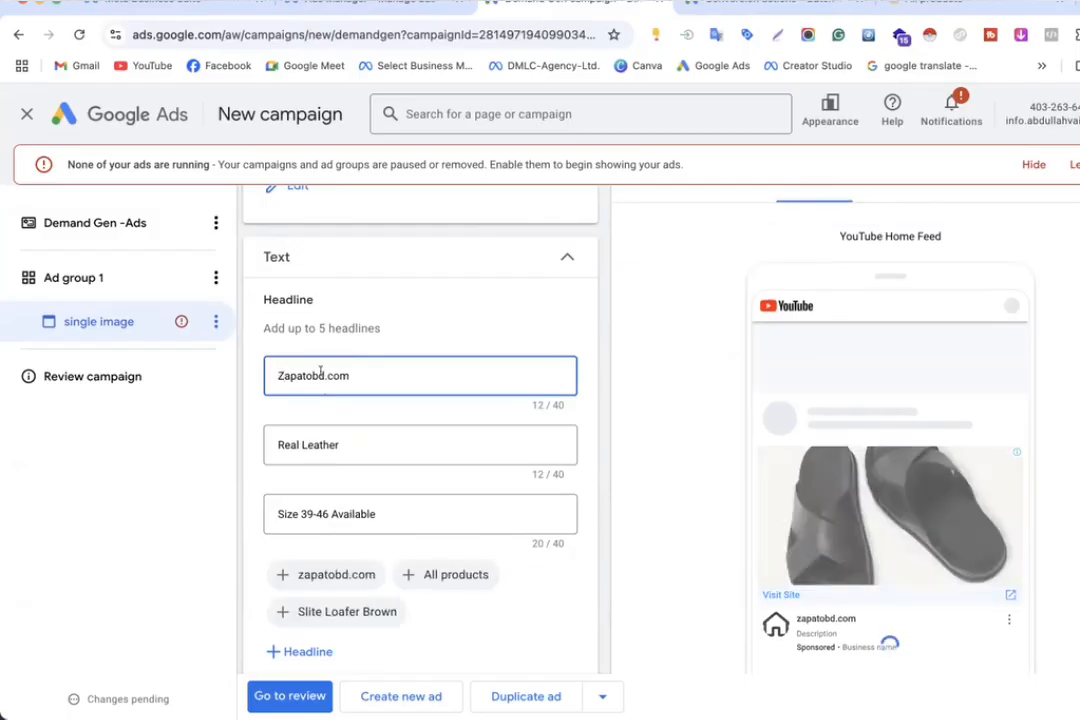
left_click_drag(312, 375, 412, 370)
key("BackSpace")
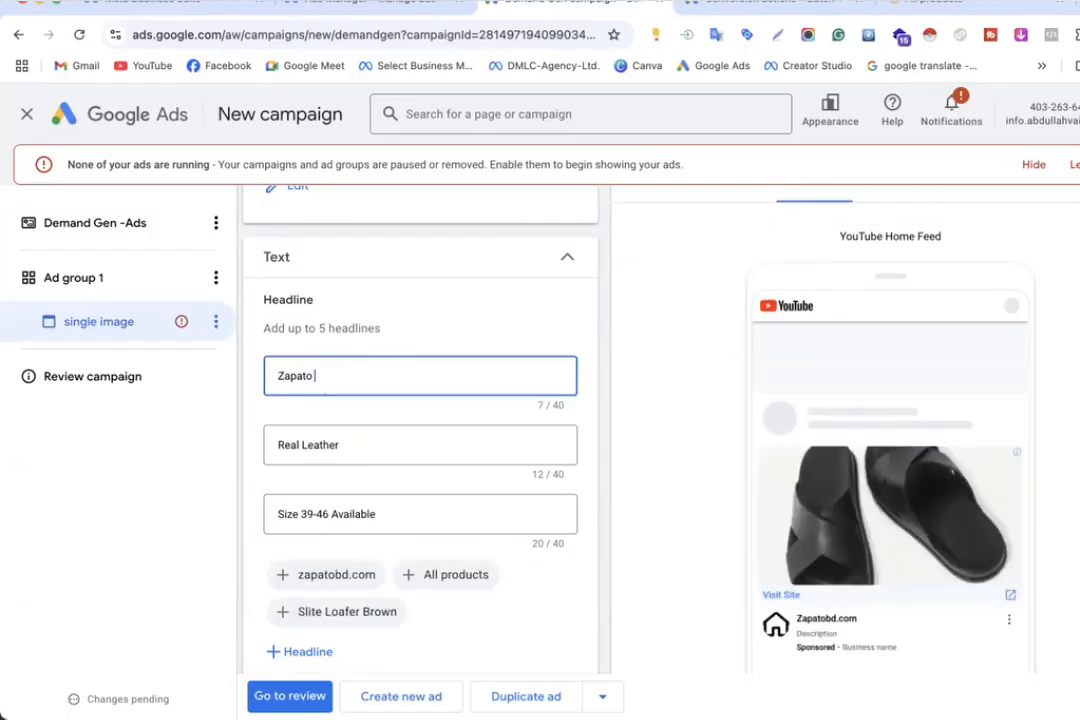
type("BD")
Step: Add a fourth headline reading "Cash On Delivery"
scroll(360, 481, "down", 1)
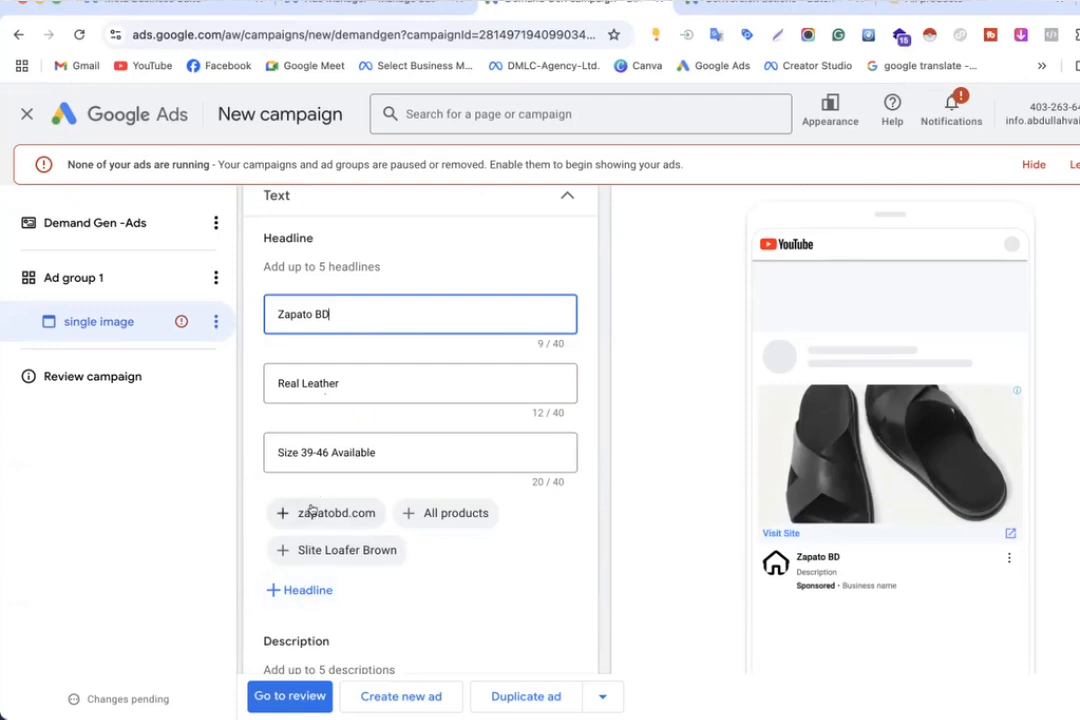
left_click(298, 589)
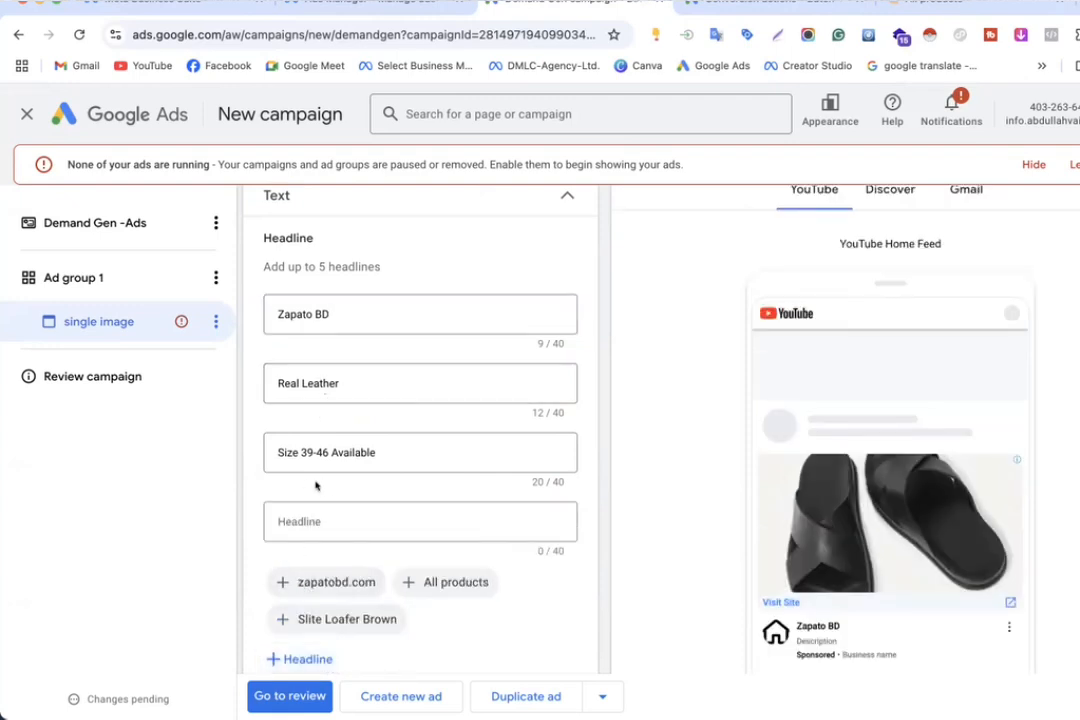
left_click(312, 512)
type("Cash On Delivery")
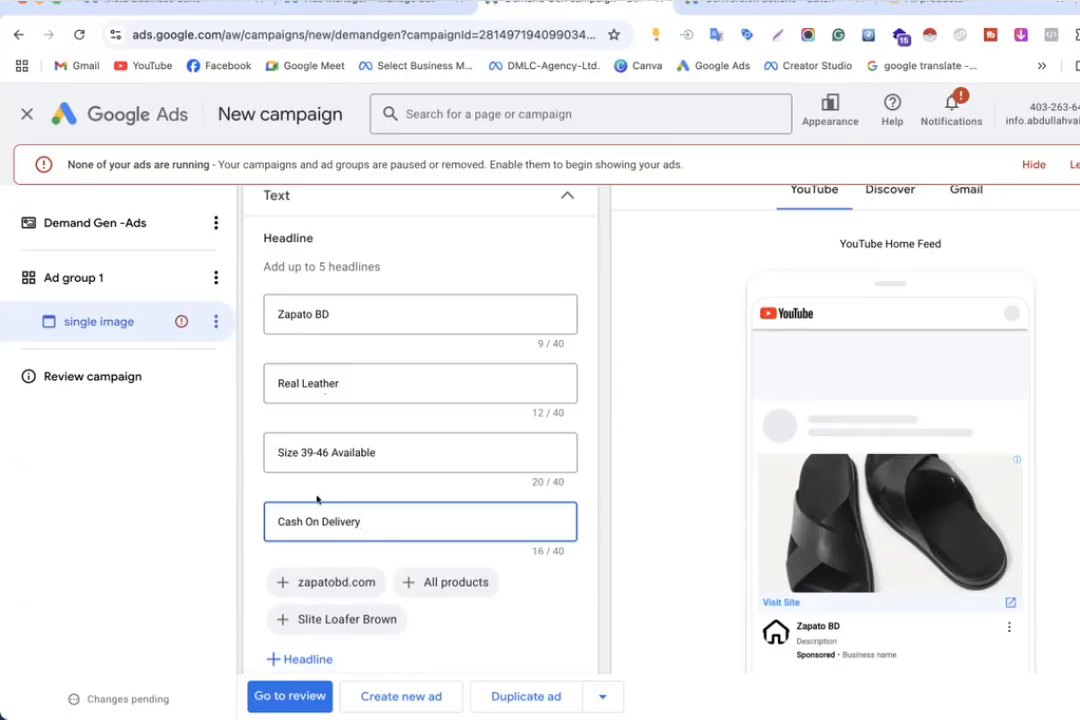
left_click(617, 494)
Step: Add a fifth headline reading "Perfet Fit"
scroll(617, 493, "down", 1)
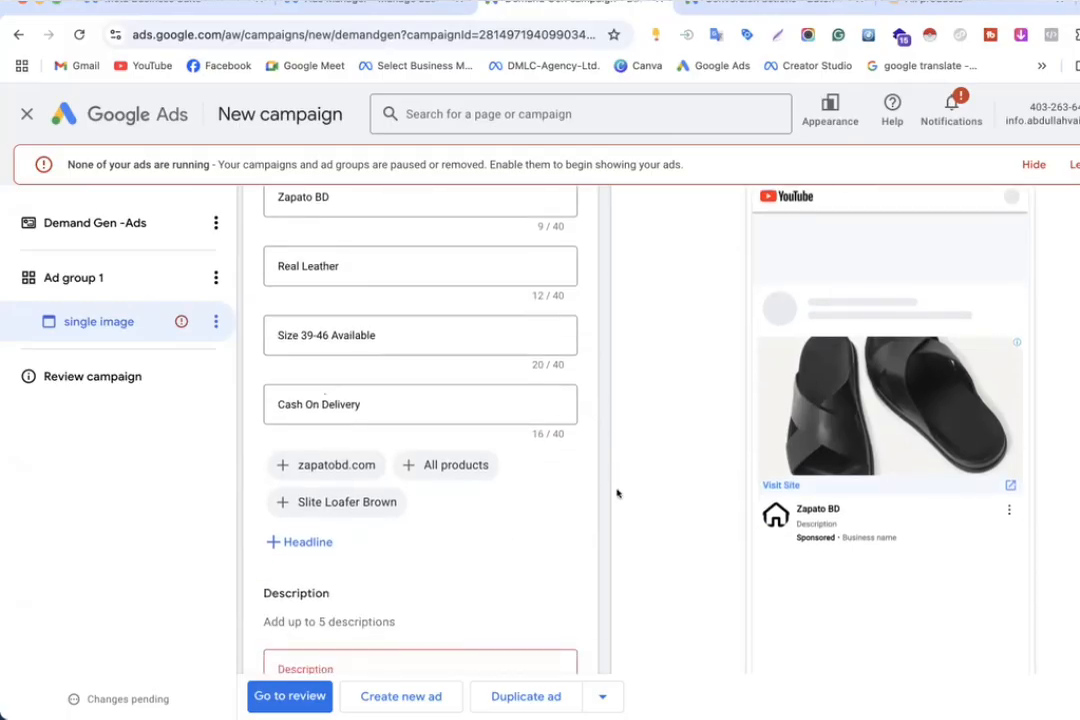
left_click(300, 542)
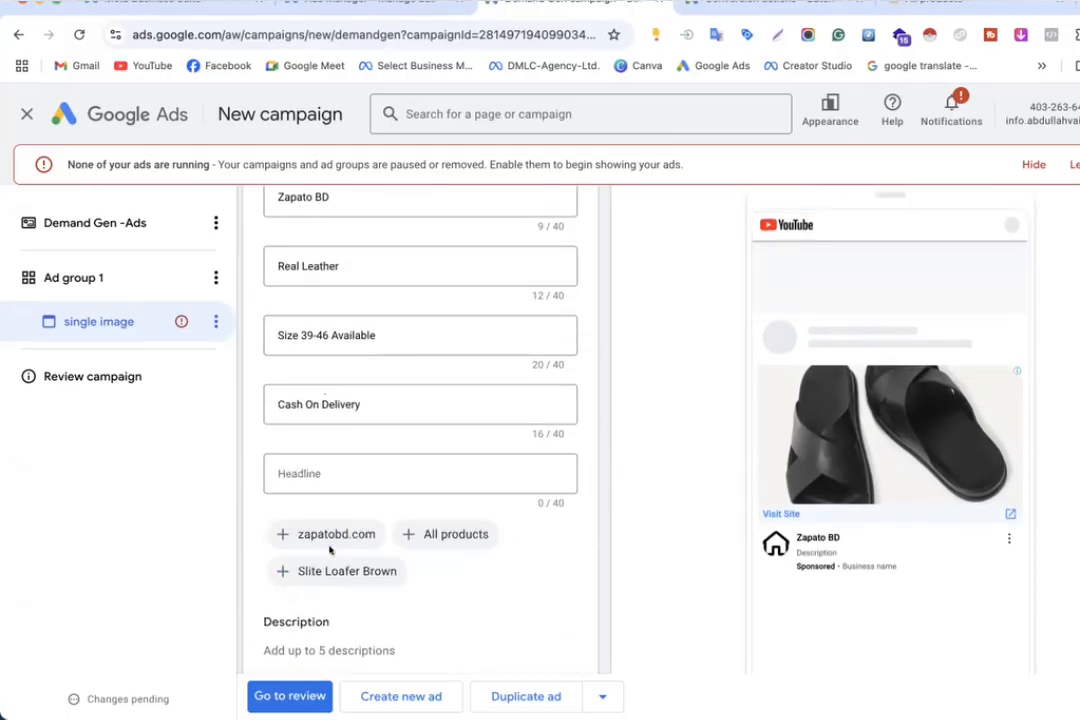
left_click(331, 471)
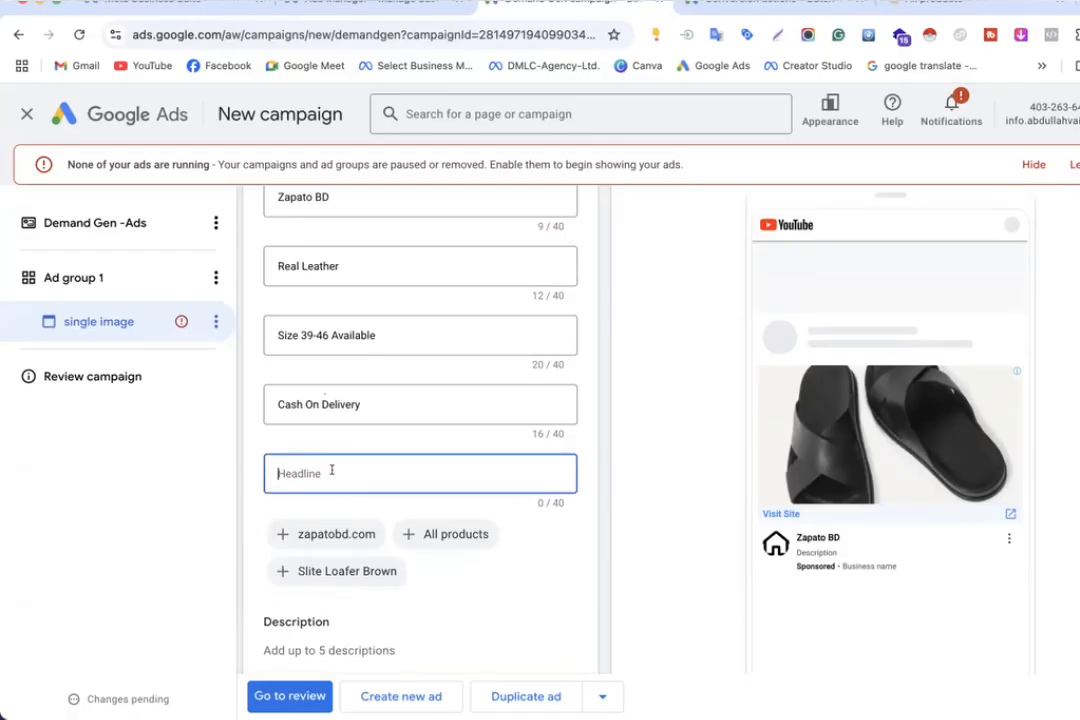
type("Perfet Fit")
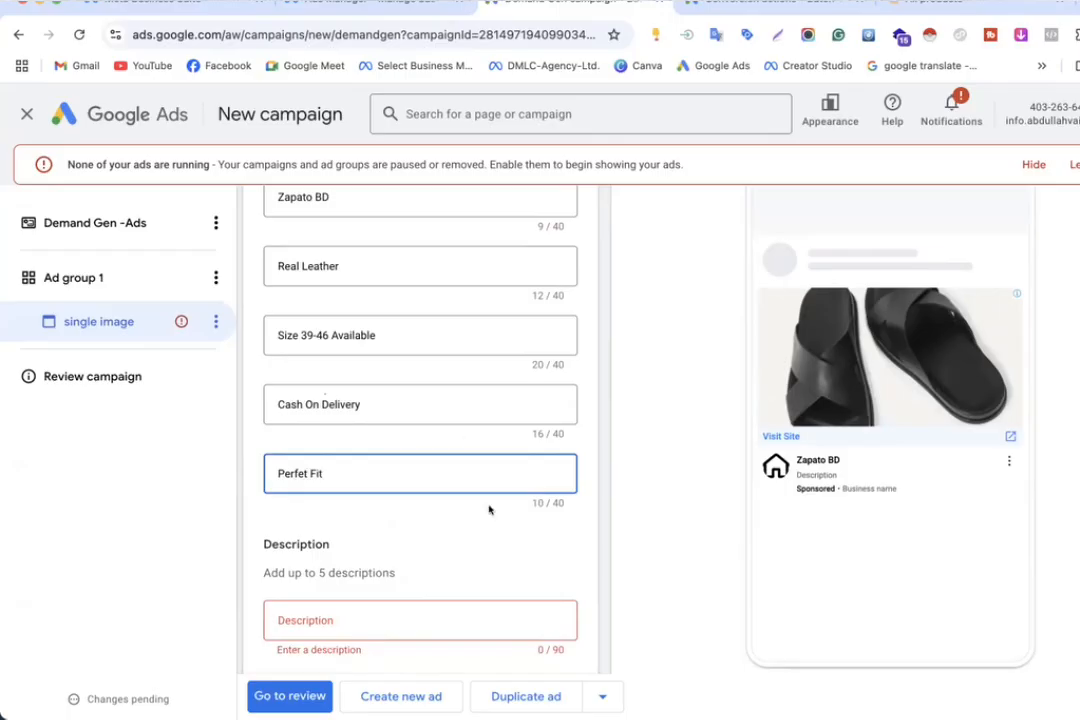
Step: Ready the empty first description for input and open the Cross Slipper Black product page in the Zapato store
scroll(489, 510, "down", 3)
left_click(320, 470)
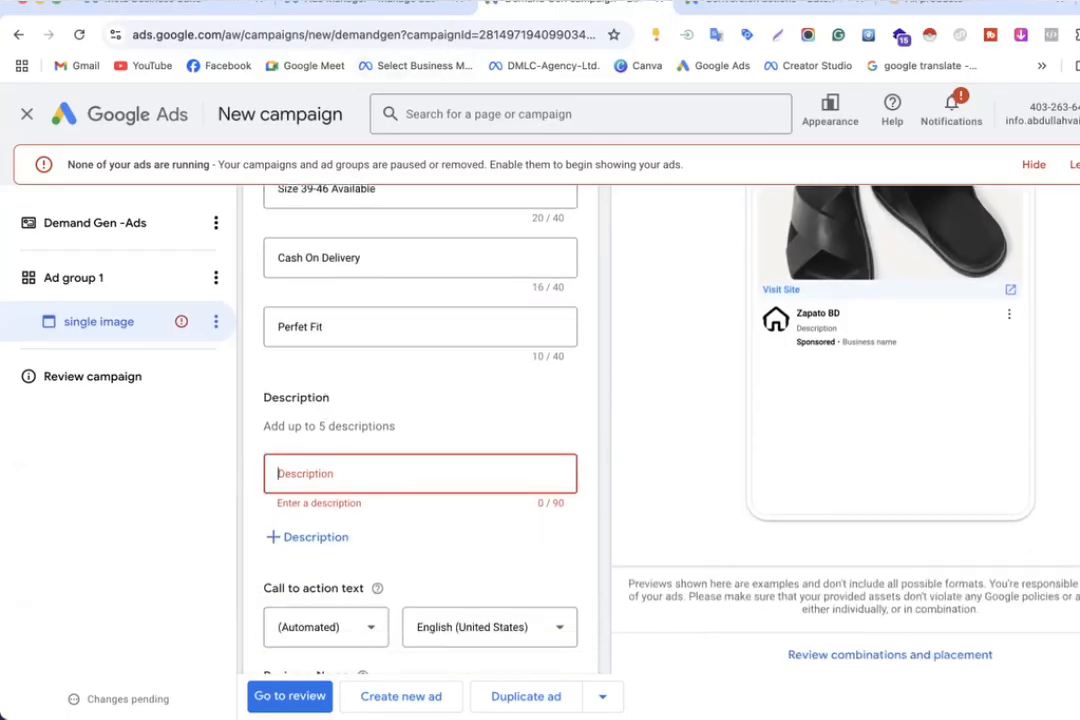
left_click(930, 4)
scroll(644, 432, "down", 6)
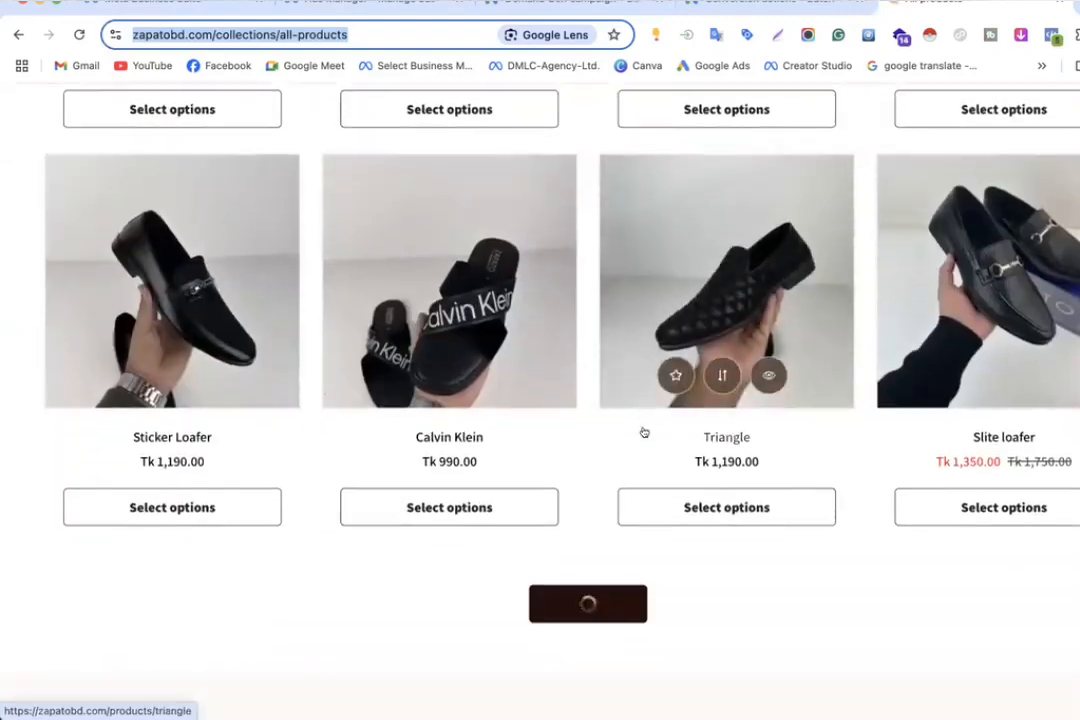
scroll(644, 432, "down", 10)
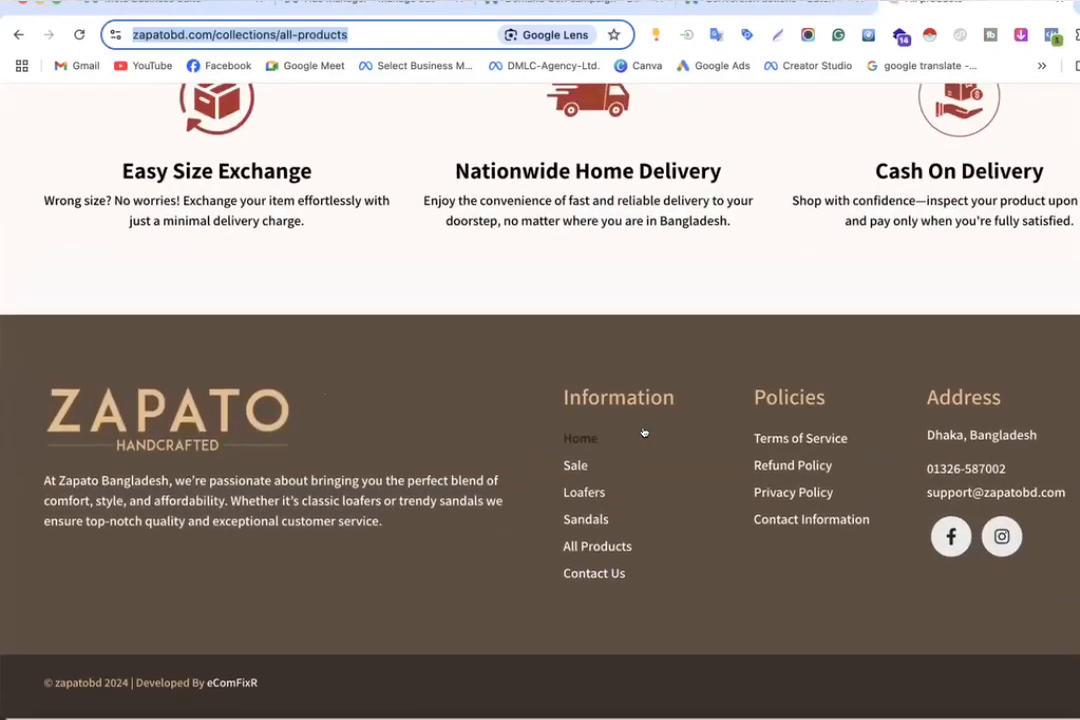
scroll(644, 432, "up", 6)
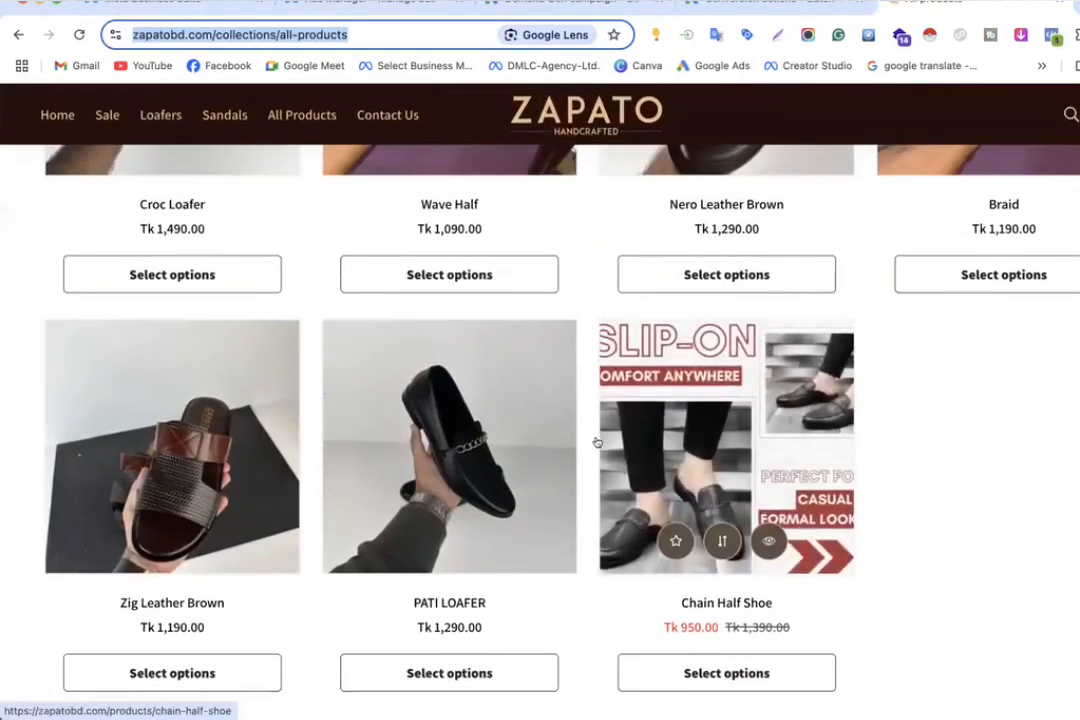
scroll(595, 441, "up", 6)
left_click(483, 410)
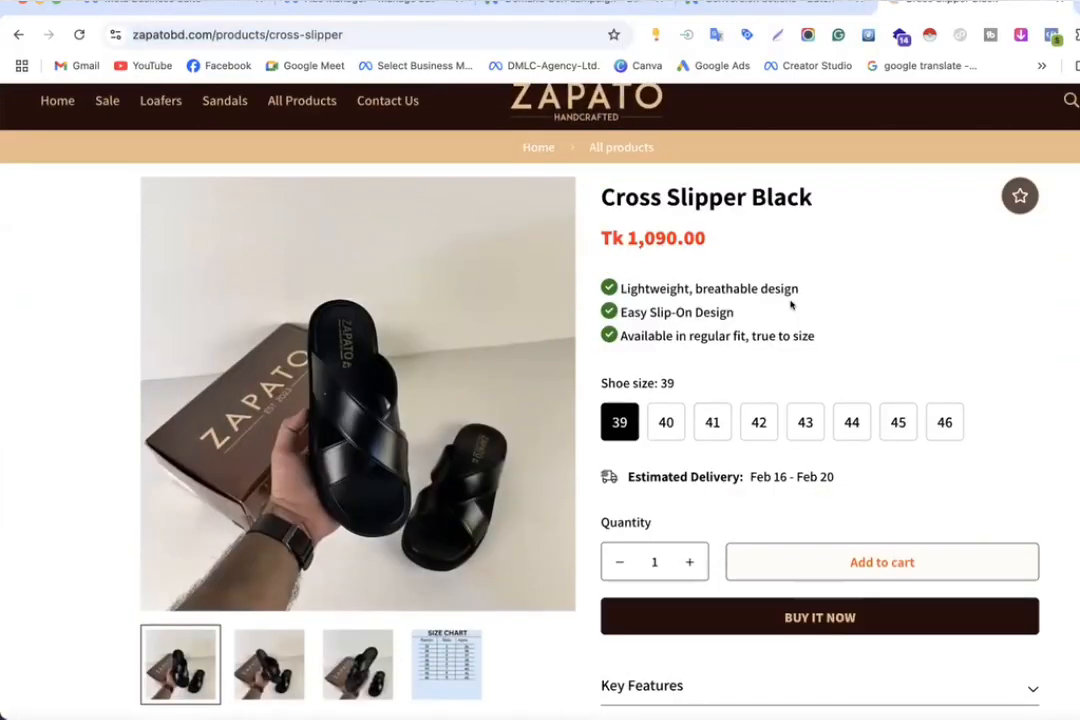
Step: Copy "Lightweight, breathable design" from the product page into the ad's first description
left_click_drag(798, 289, 620, 289)
key("ctrl+c")
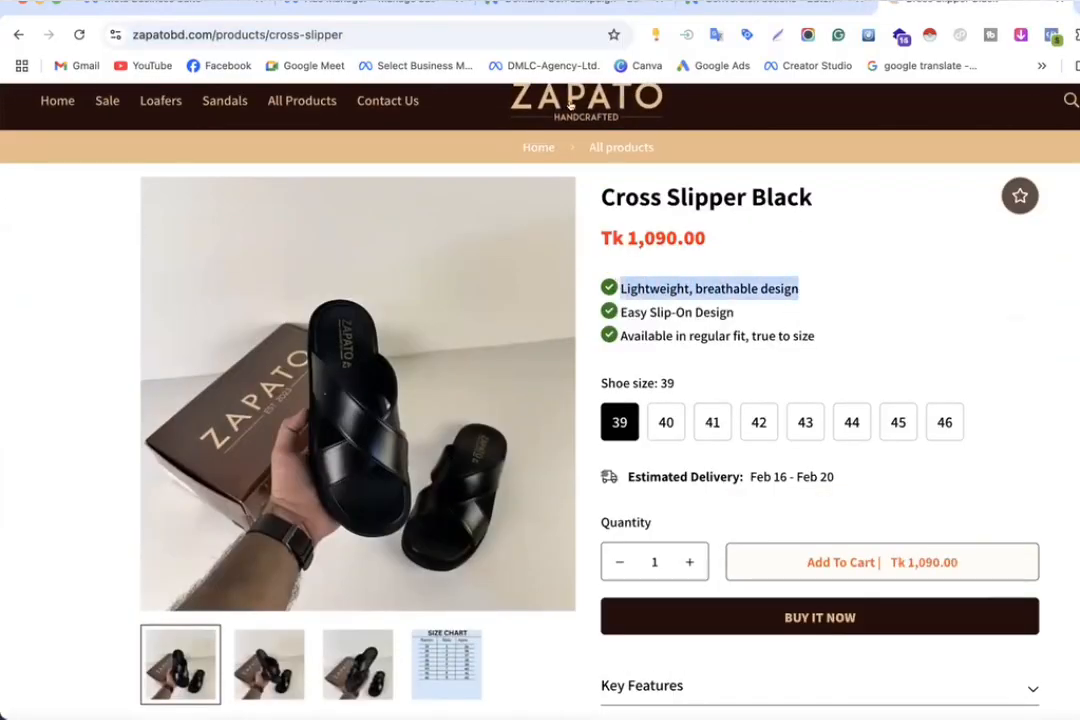
left_click(585, 6)
key("ctrl+v")
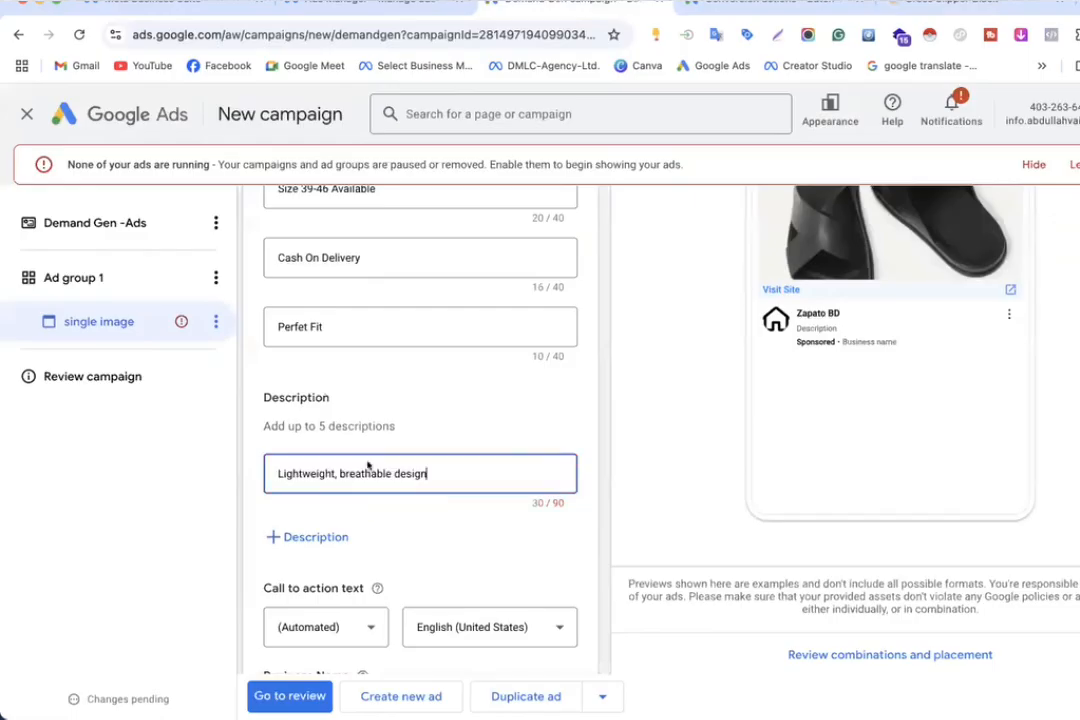
Step: Add a second description and fill it with "Easy Slip-On Design" copied from the product page
left_click(300, 537)
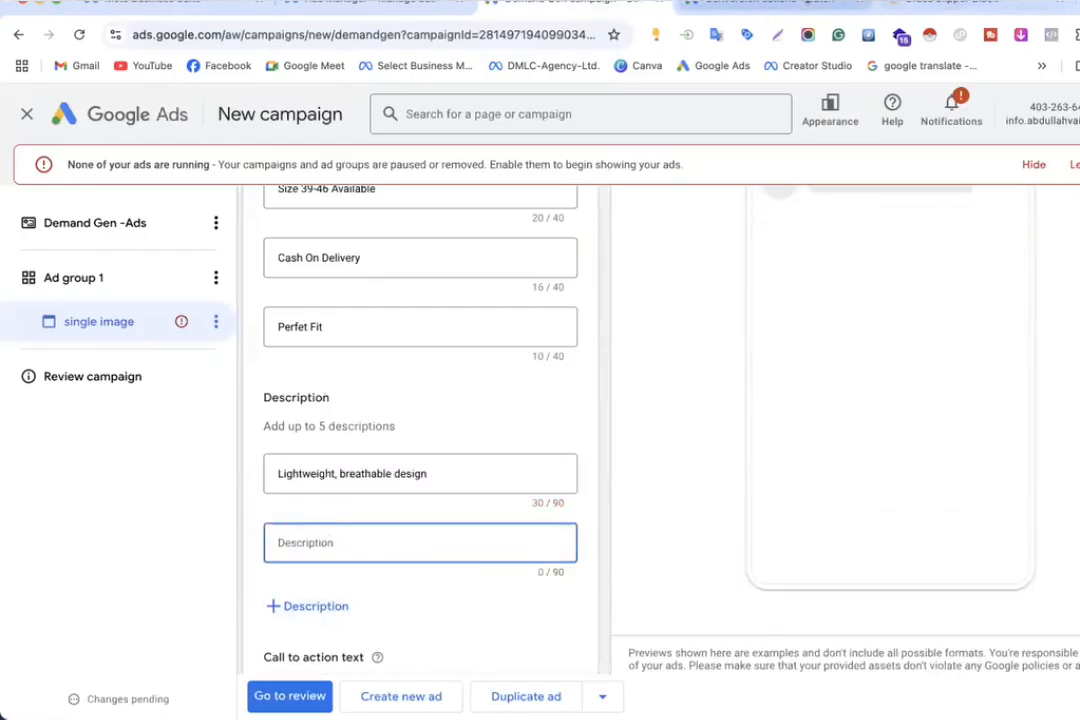
left_click(940, 5)
left_click_drag(618, 311, 740, 313)
key("ctrl+c")
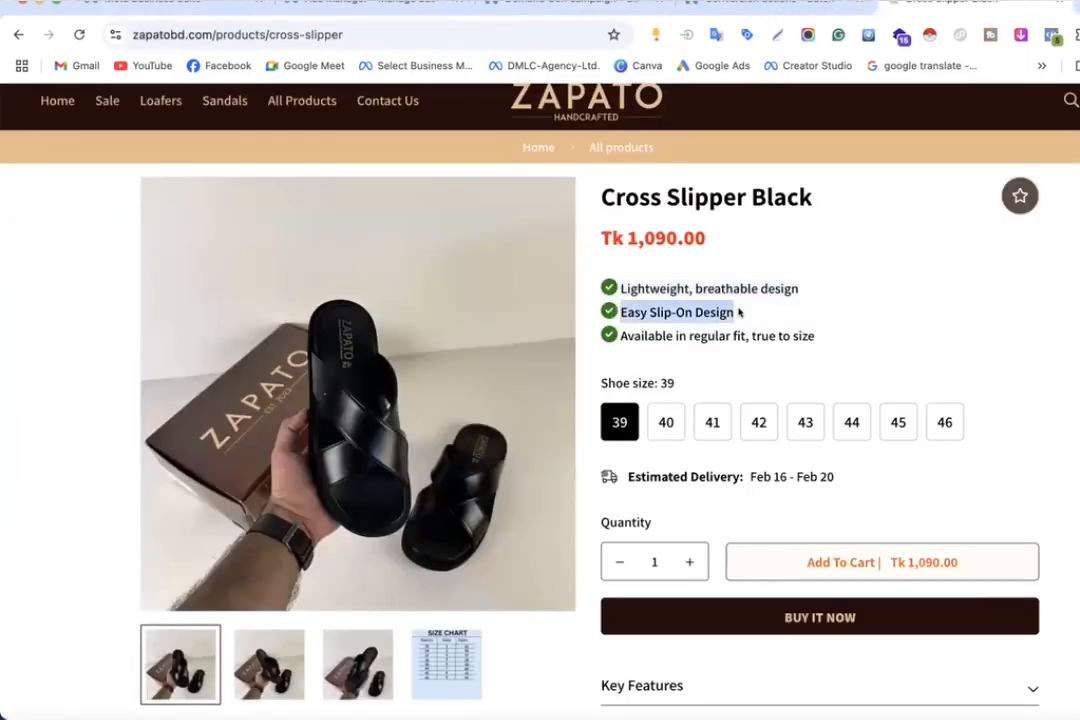
left_click(603, 4)
key("ctrl+v")
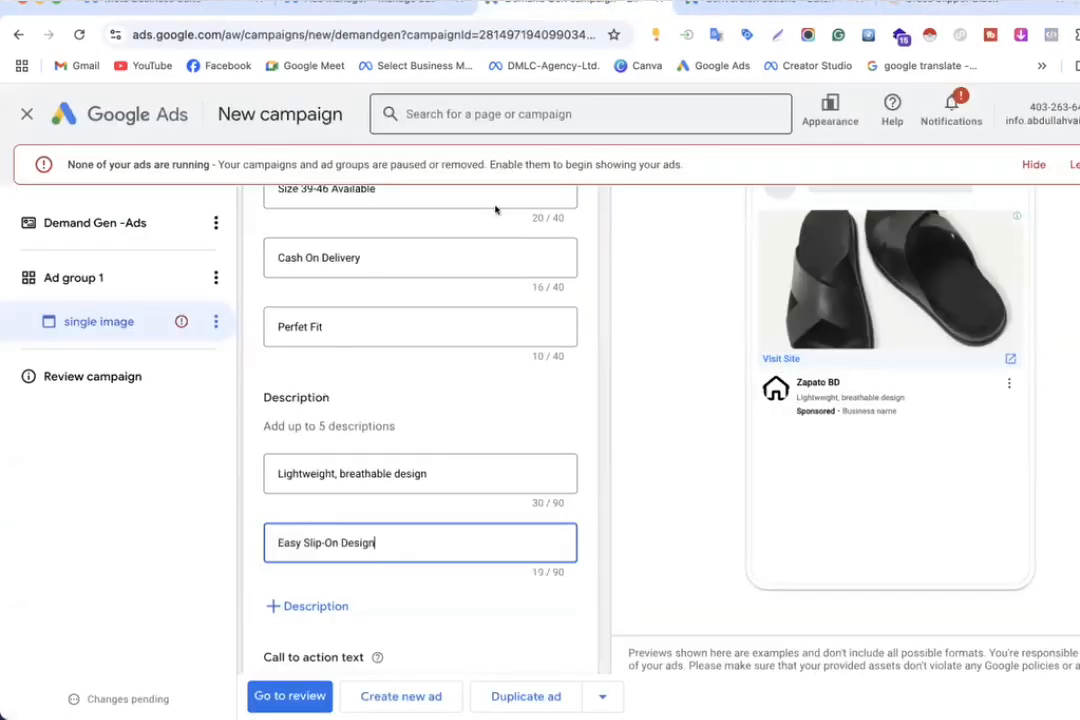
Step: Add a third description and fill it with "Available in regular fit, true to size" copied from the product page
left_click(345, 605)
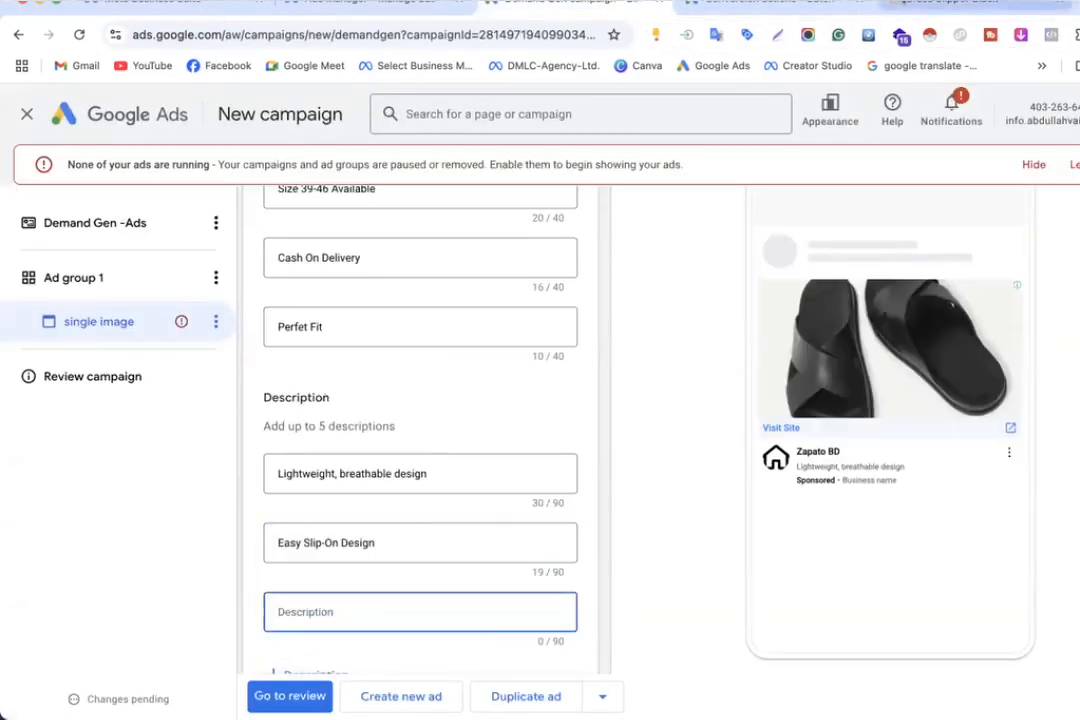
left_click(940, 4)
left_click_drag(620, 336, 829, 337)
key("super+c")
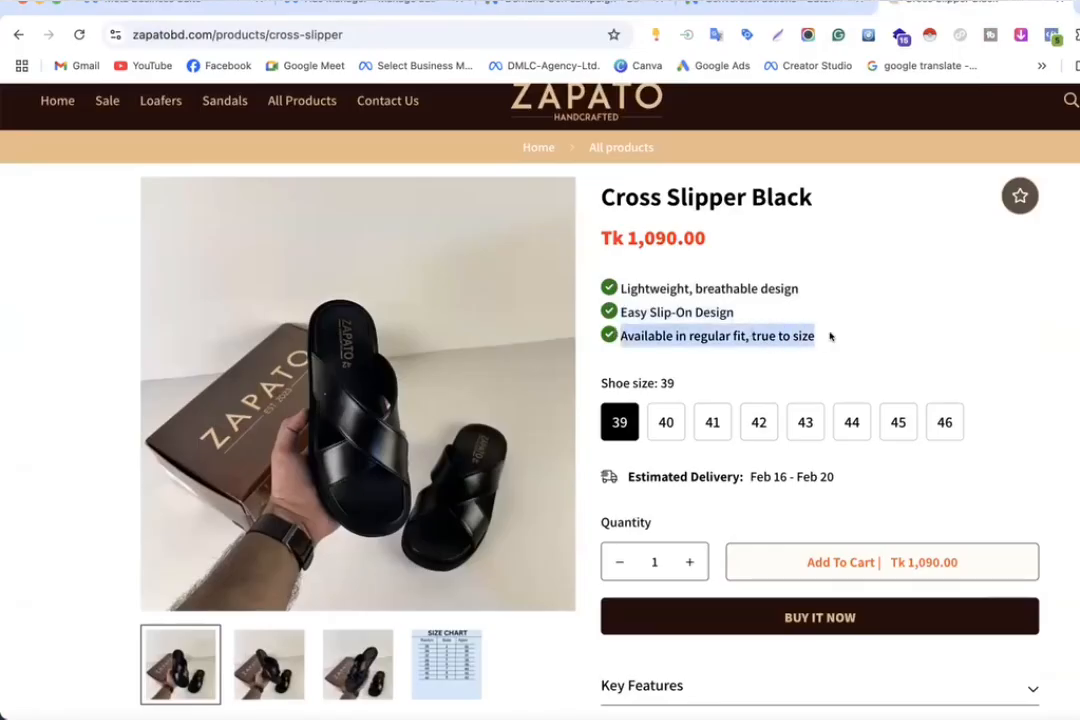
left_click(573, 4)
key("super+v")
Step: Add an empty fourth description to the ad, then switch to Notes and search for "sho" to open the Shoe note
scroll(440, 387, "down", 3)
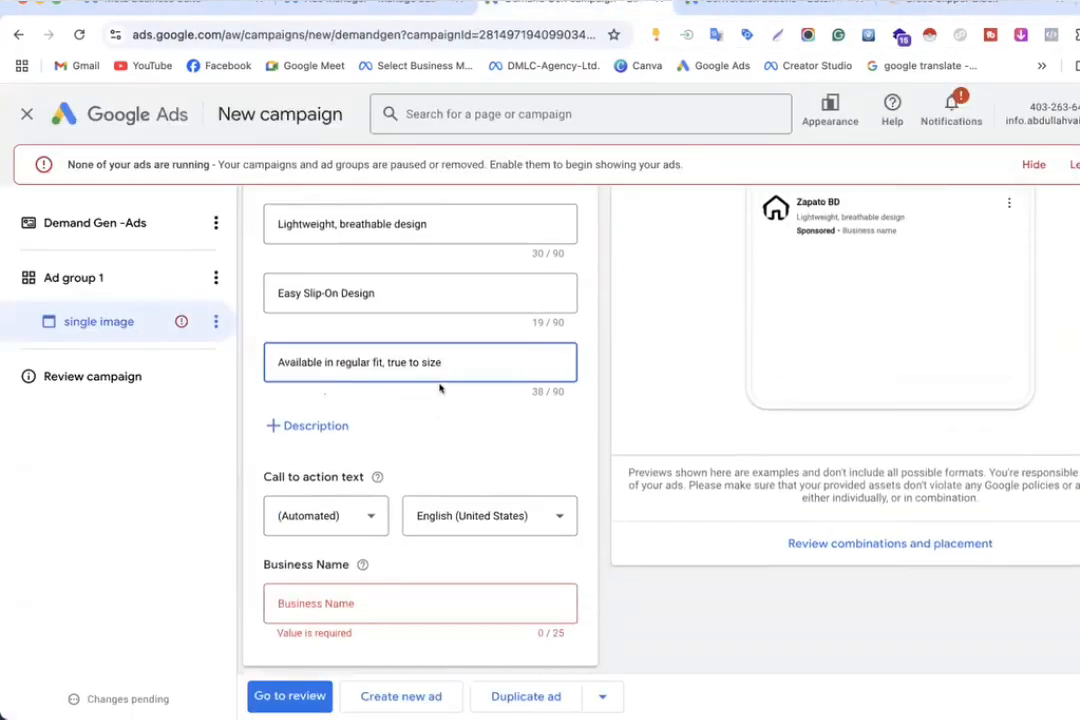
left_click(320, 385)
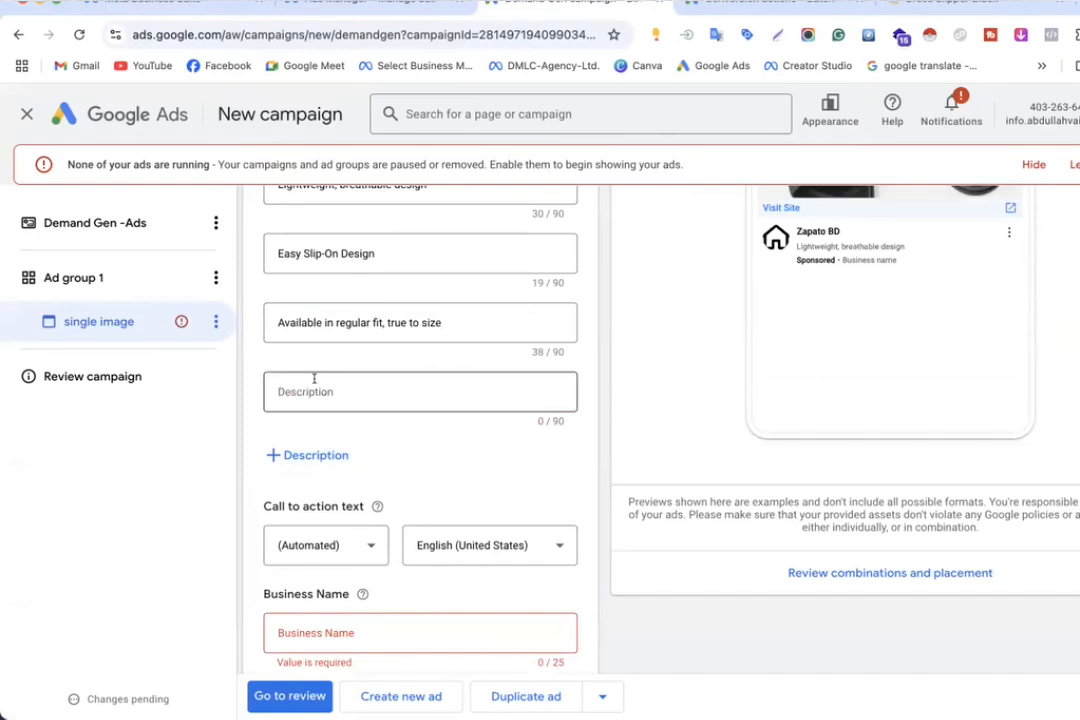
key("super+Tab")
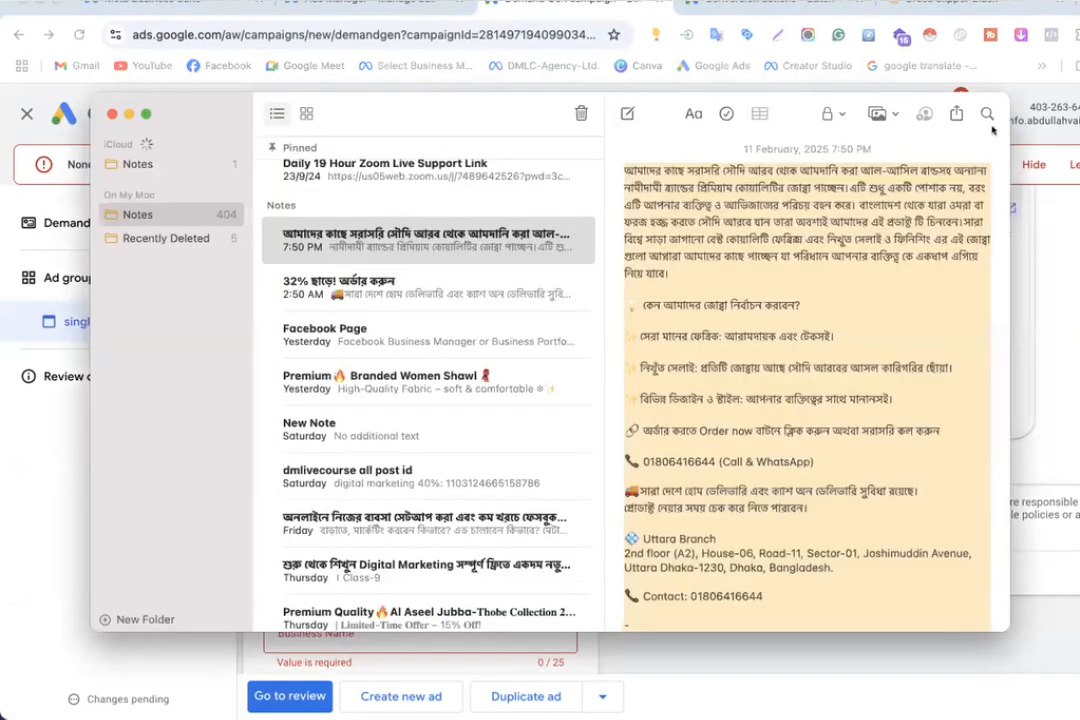
left_click(925, 115)
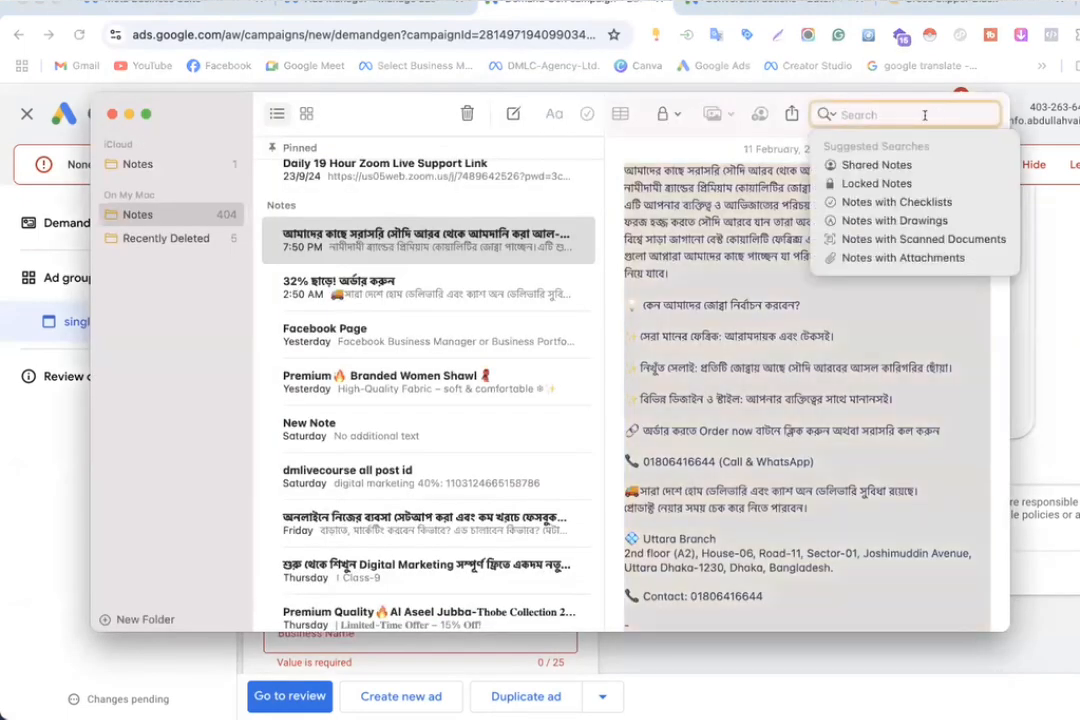
type("d")
key("BackSpace")
type("she")
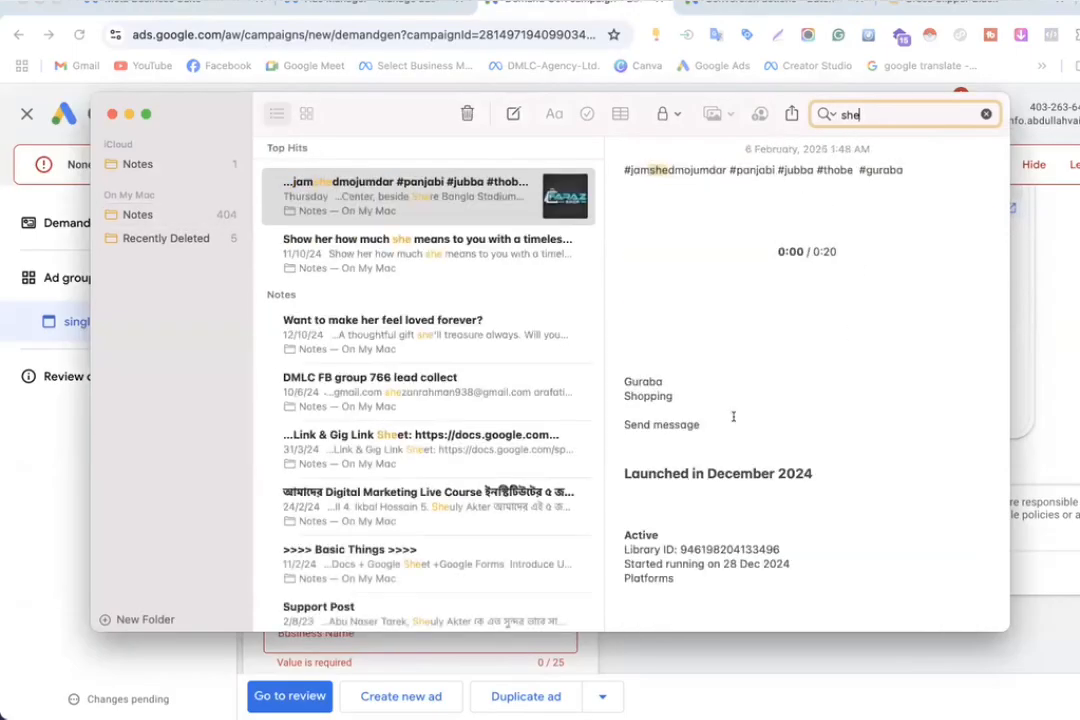
key("BackSpace")
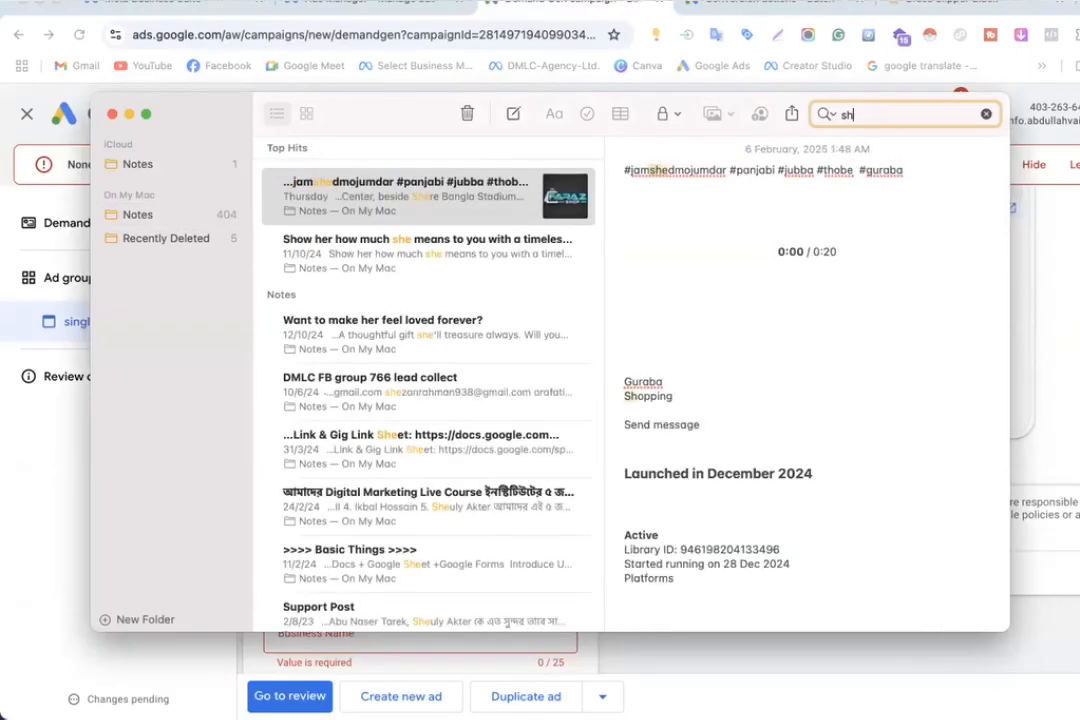
type("o")
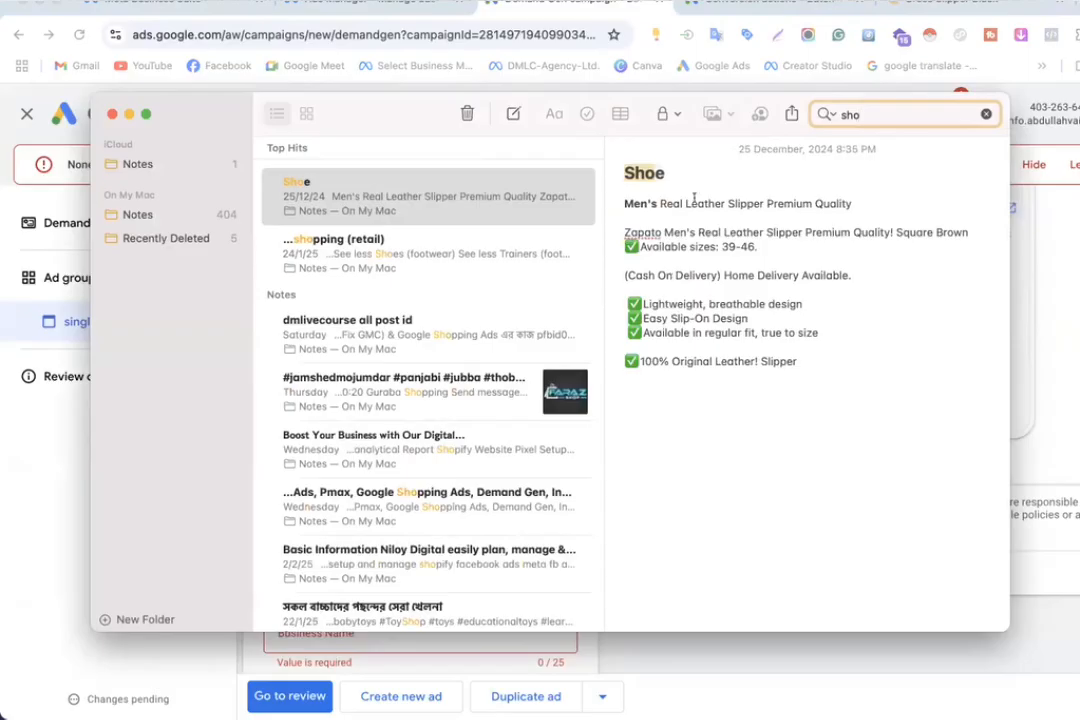
Step: Copy "Zapato Men's Real Leather Slipper Premium Quality" from the Shoe note into the ad's fourth description, without the exclamation mark
left_click(688, 203)
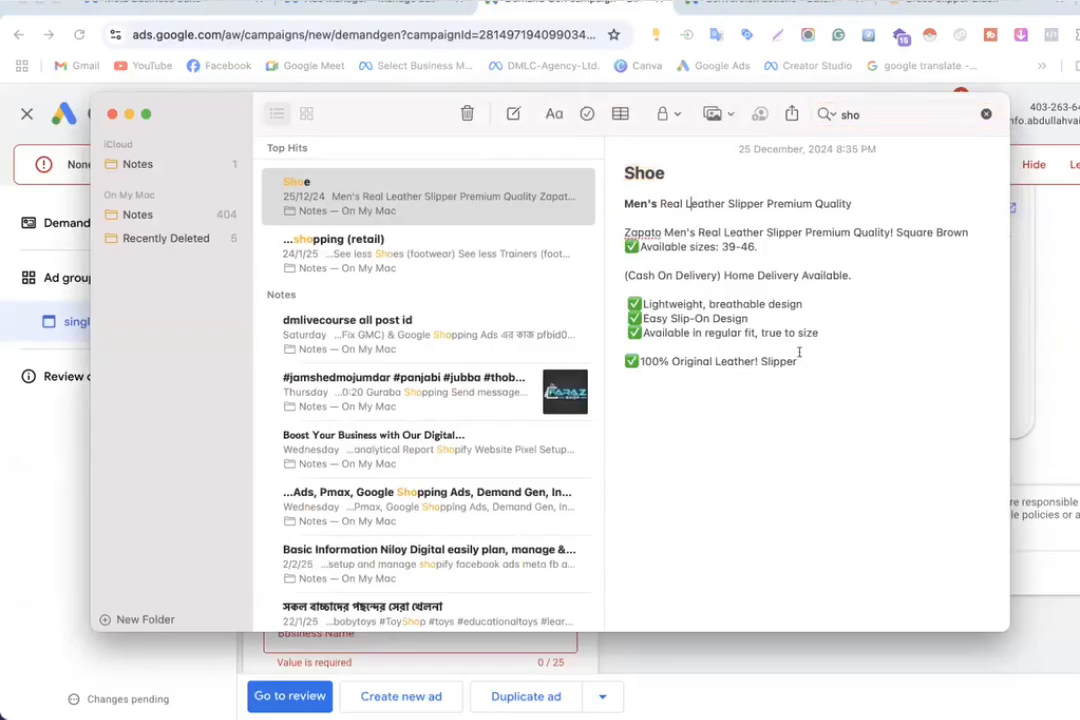
left_click_drag(660, 203, 624, 224)
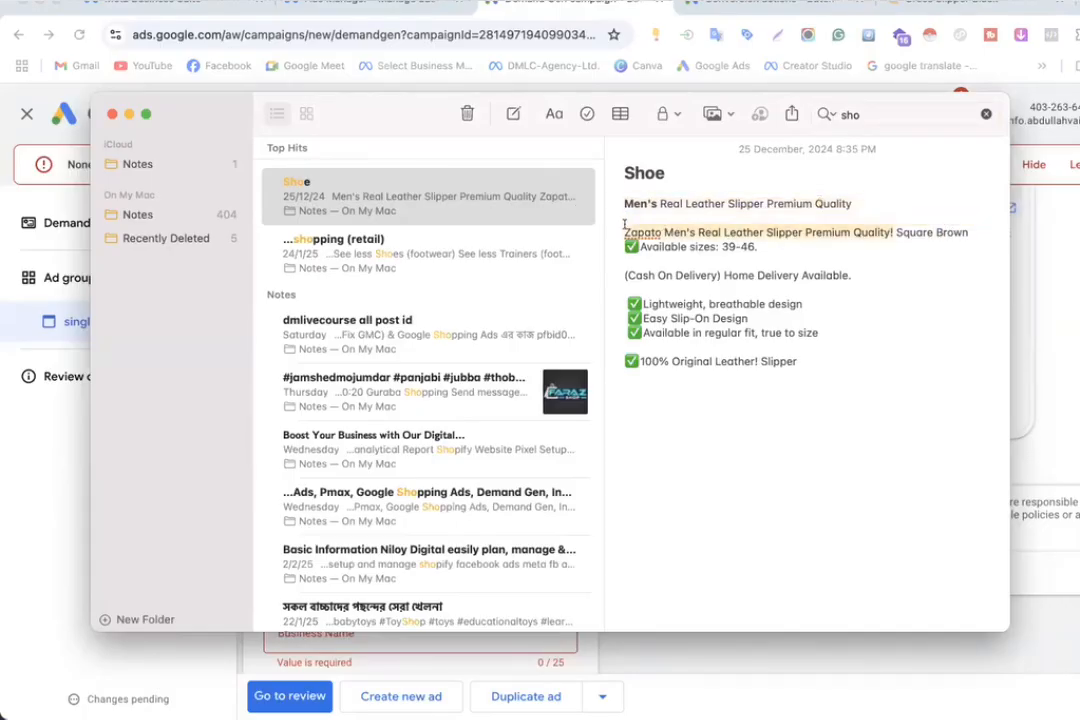
key("super+Tab")
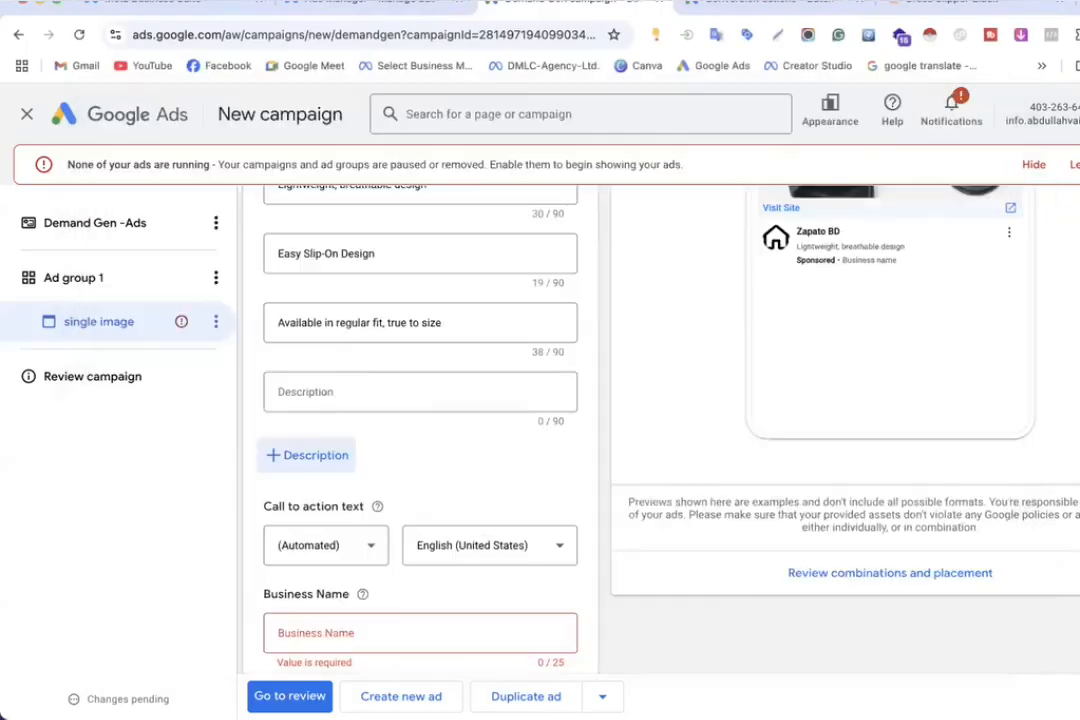
left_click(307, 391)
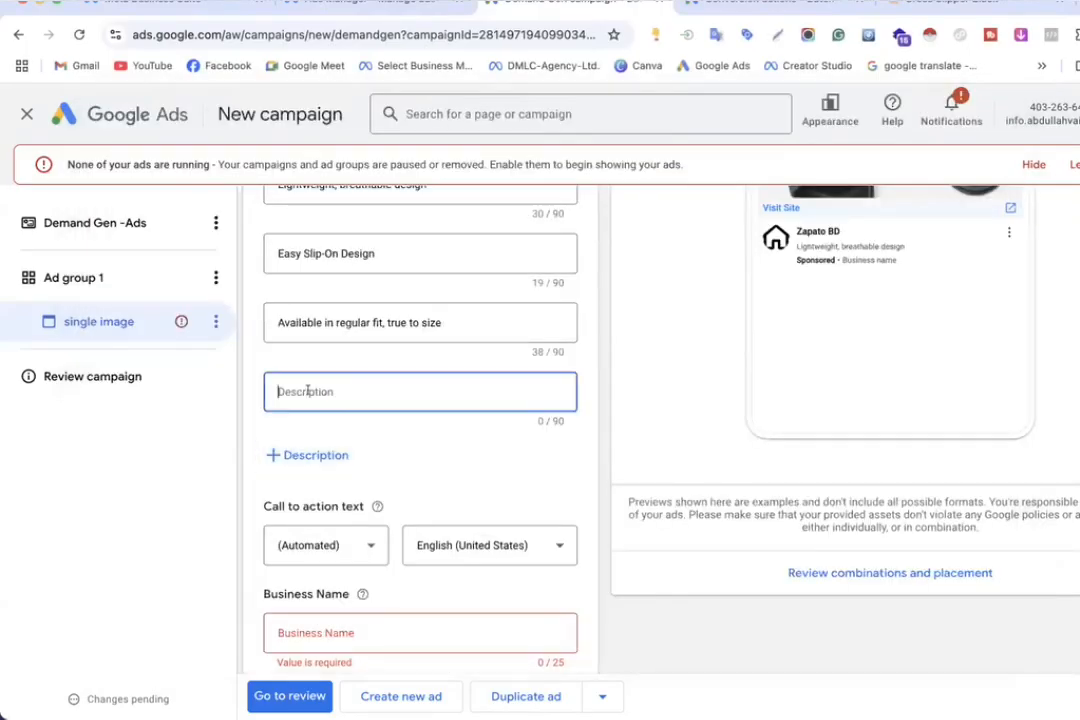
type("Zapato Men's Real Leather Slipper Premium Quality!")
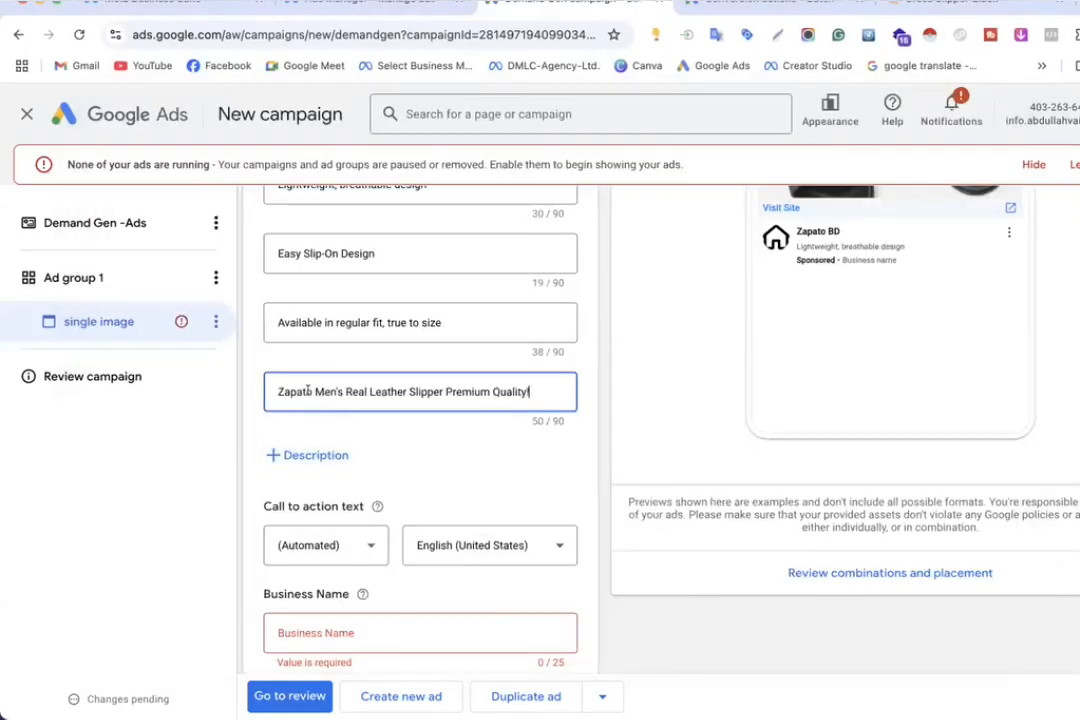
key("BackSpace")
Step: Add an empty fifth description to the ad and copy "Premium Quality" from the Shoe note in Notes
scroll(310, 400, "up", 3)
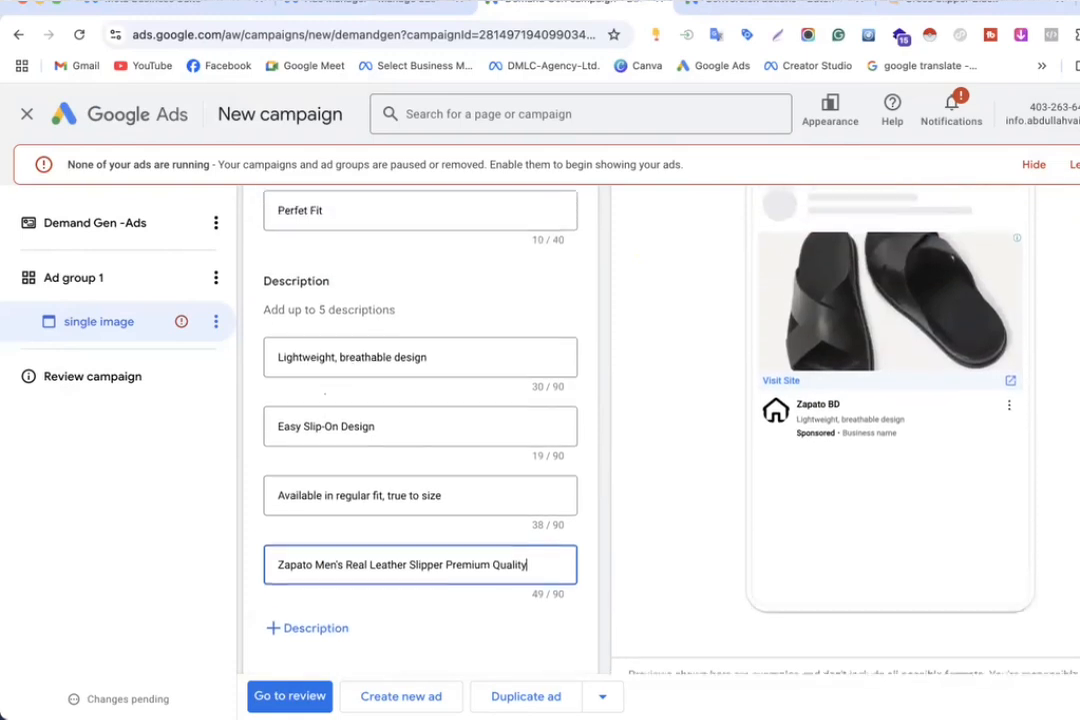
scroll(300, 470, "down", 3)
left_click(298, 492)
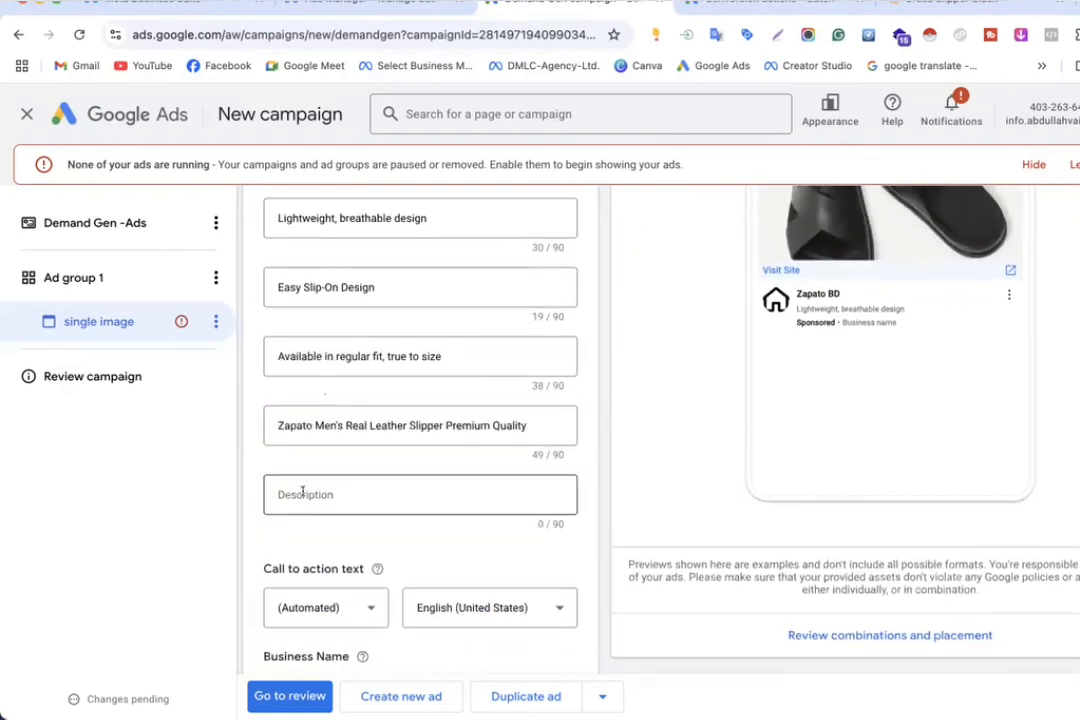
left_click(326, 500)
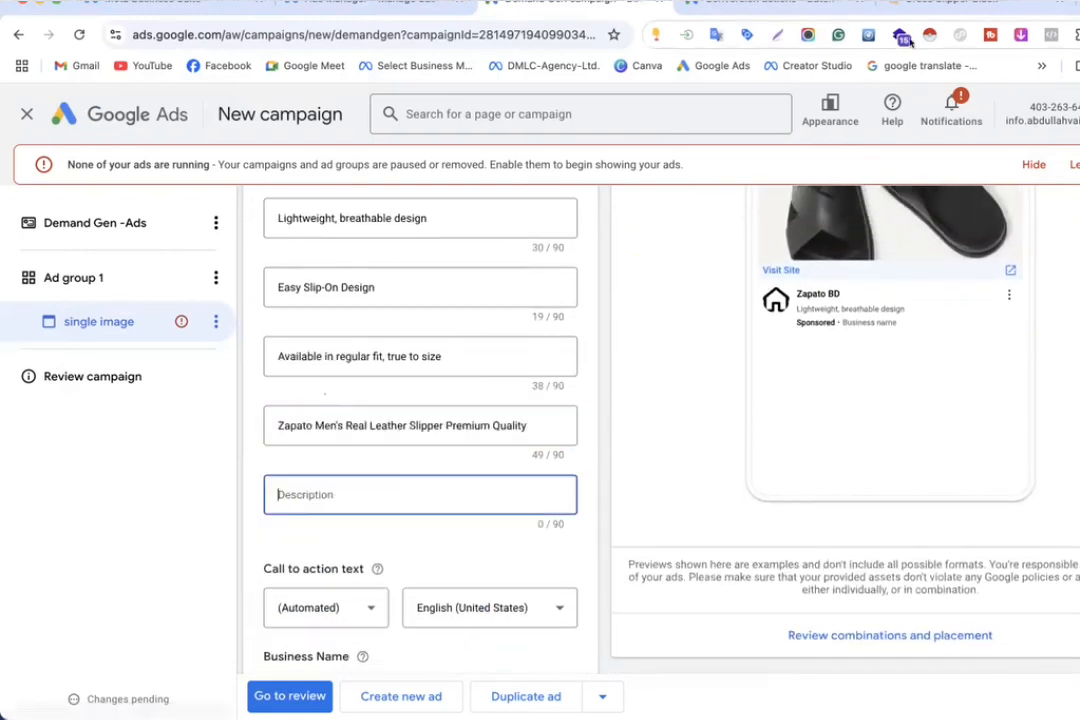
key("super+Tab")
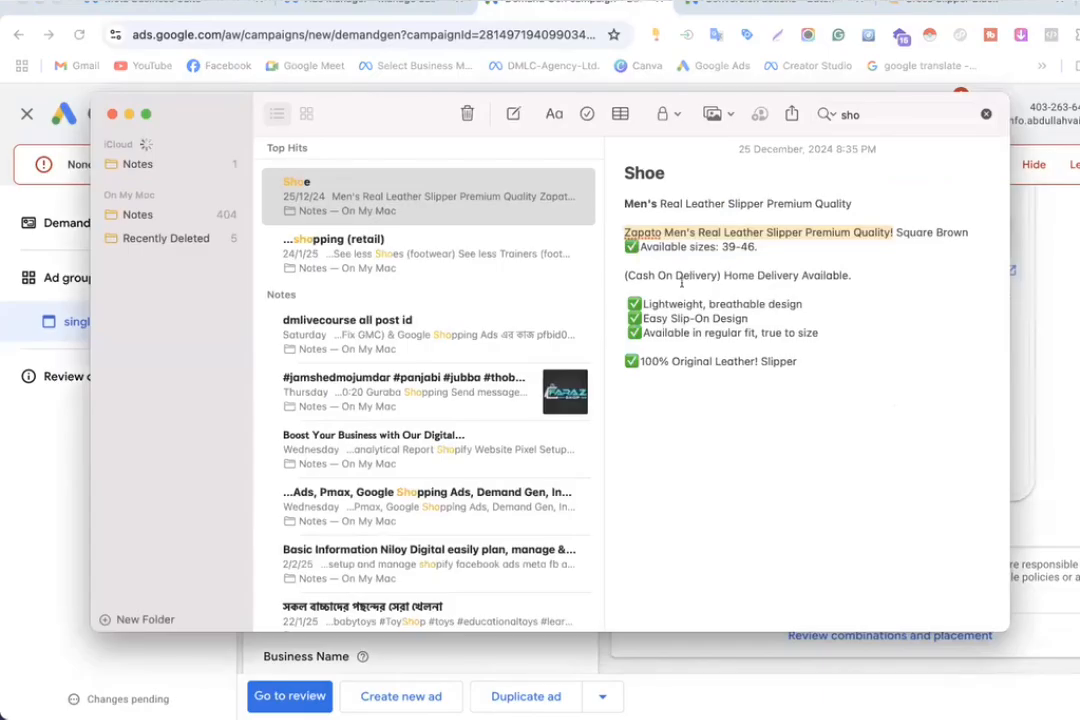
left_click(677, 305)
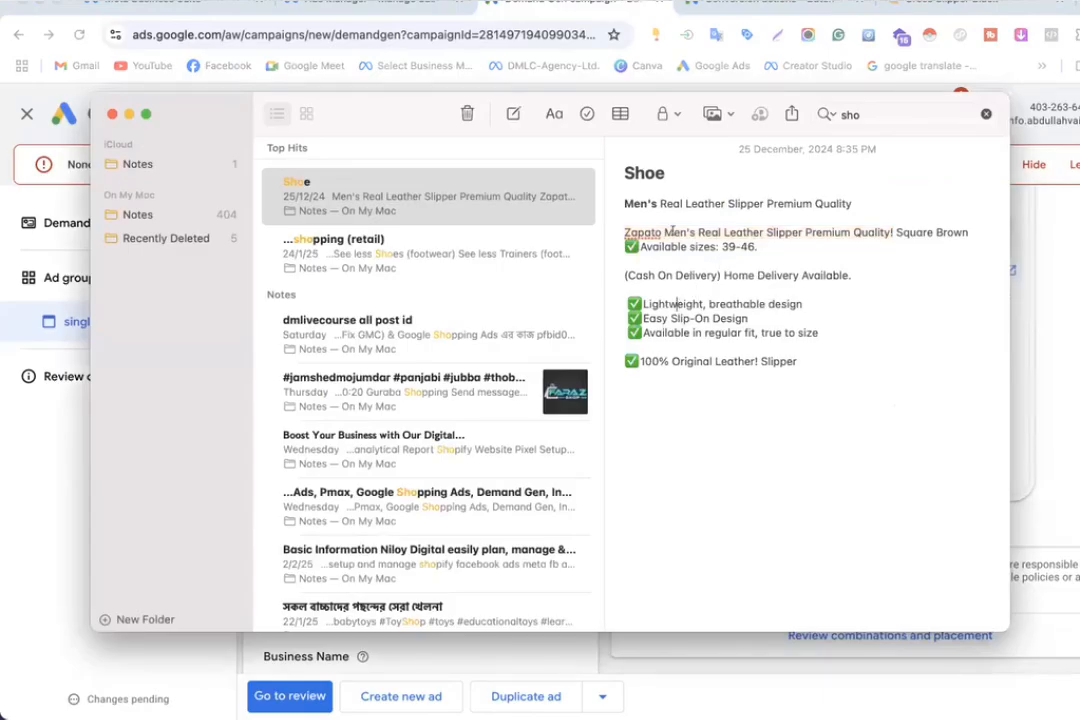
left_click_drag(765, 203, 895, 197)
key("super+c")
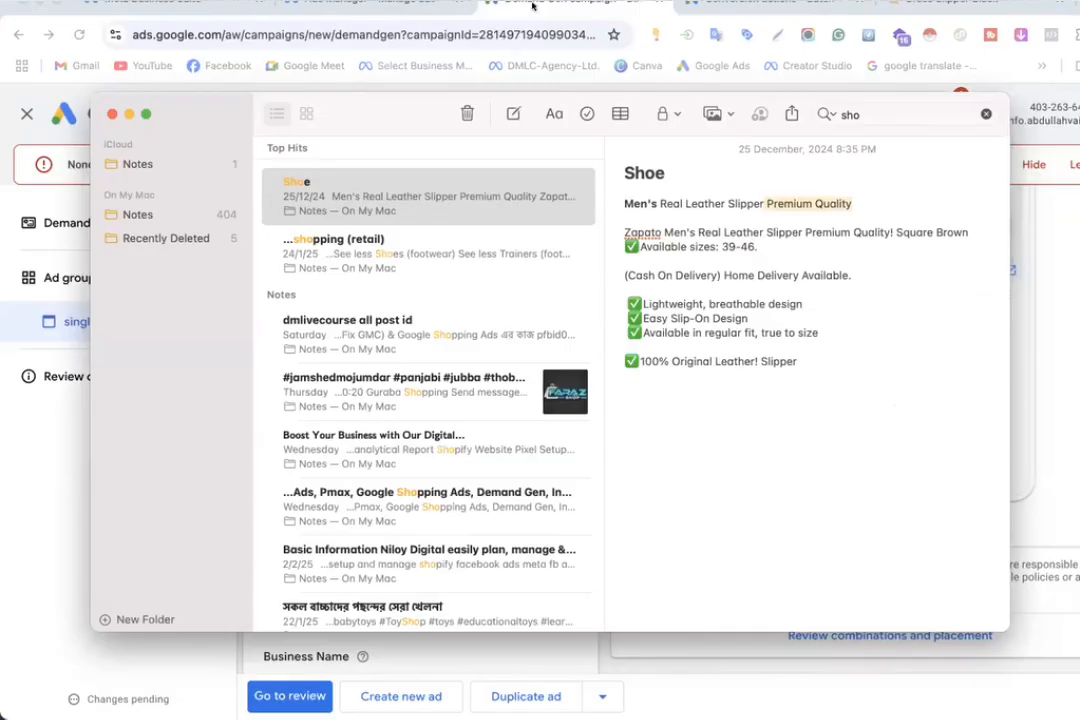
Step: Switch back to Google Ads and fill the fifth description with the copied words plus "Leather Shoe", giving "Premium Quality Leather Shoe"
key("super+Tab")
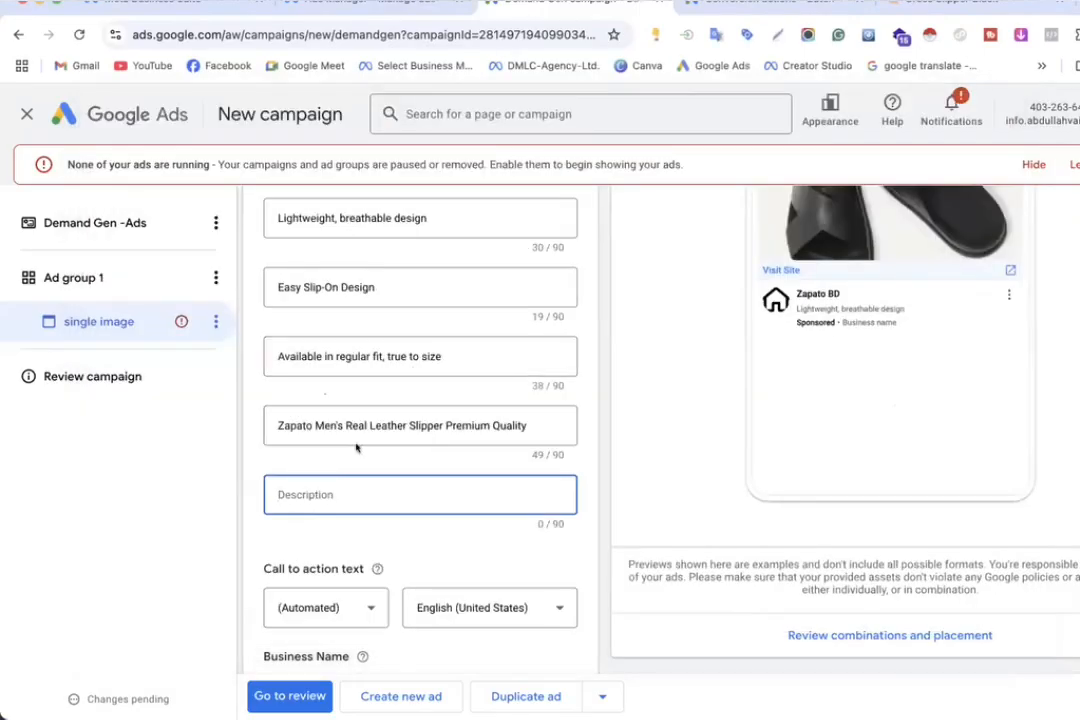
key("super+v")
type("Leathe")
type("r Hsoe")
key("BackSpace")
key("BackSpace")
type("hoe")
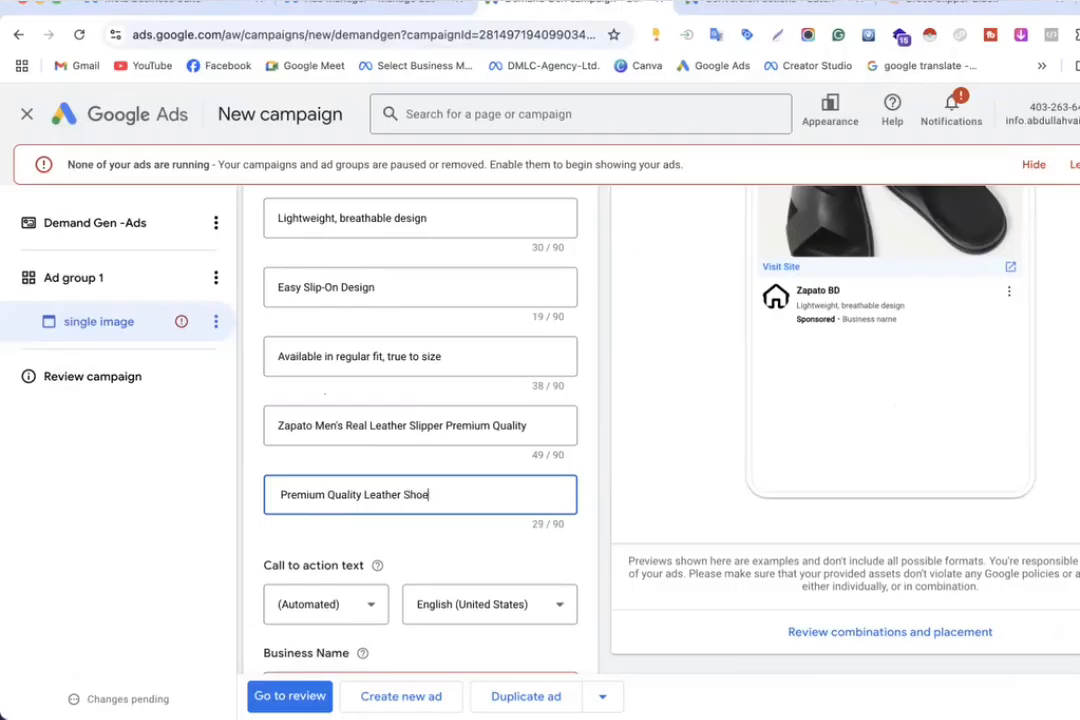
Step: Set the ad's call to action text to "Shop now" and the business name to "Zapato"
scroll(321, 390, "down", 4)
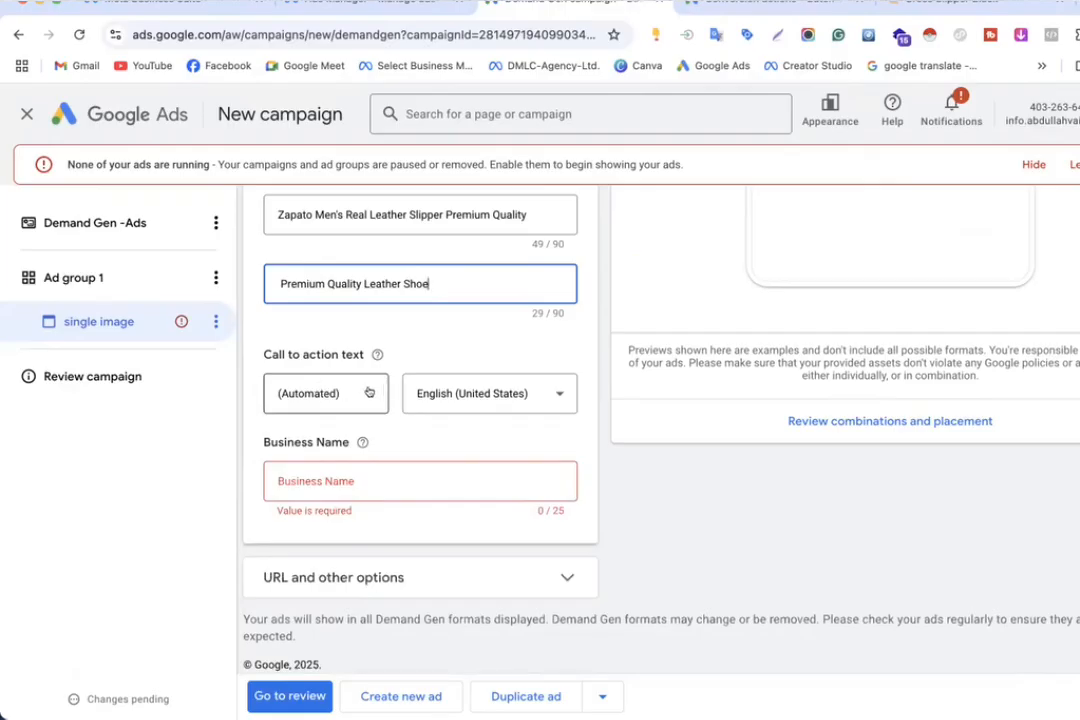
left_click(367, 396)
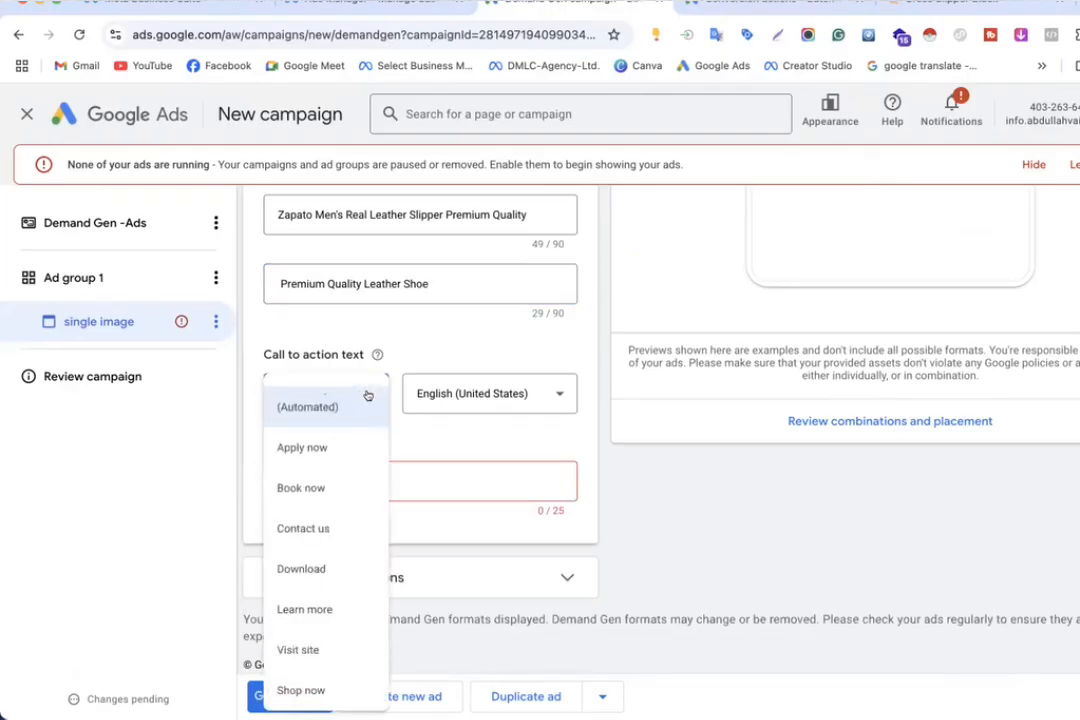
scroll(320, 490, "down", 3)
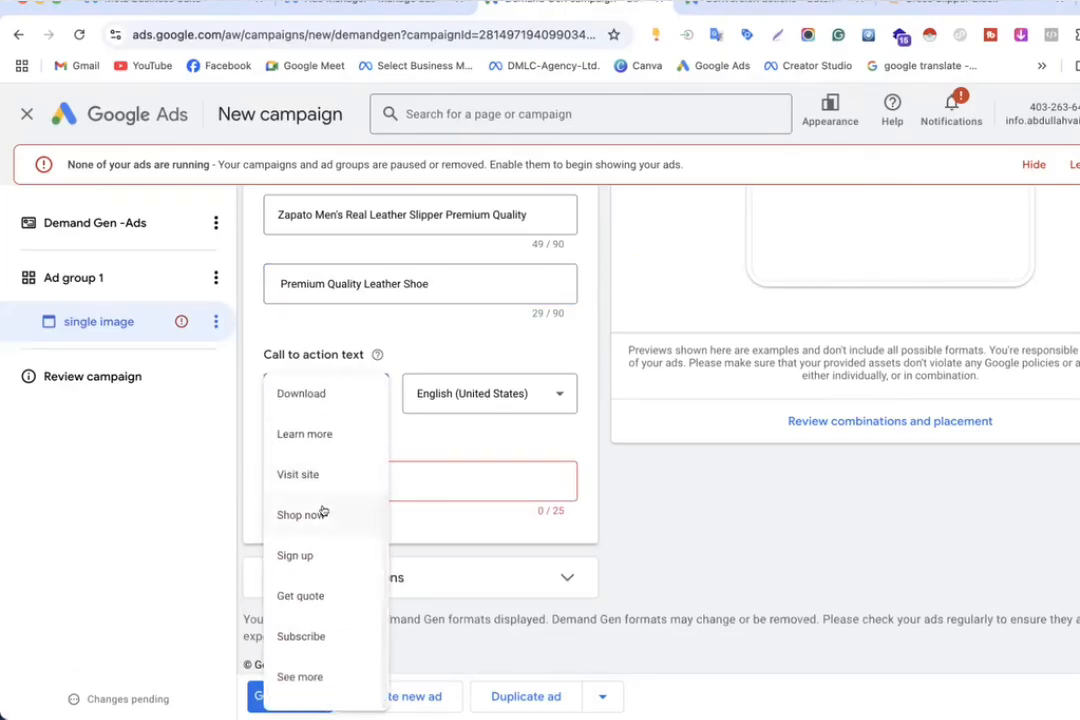
left_click(319, 513)
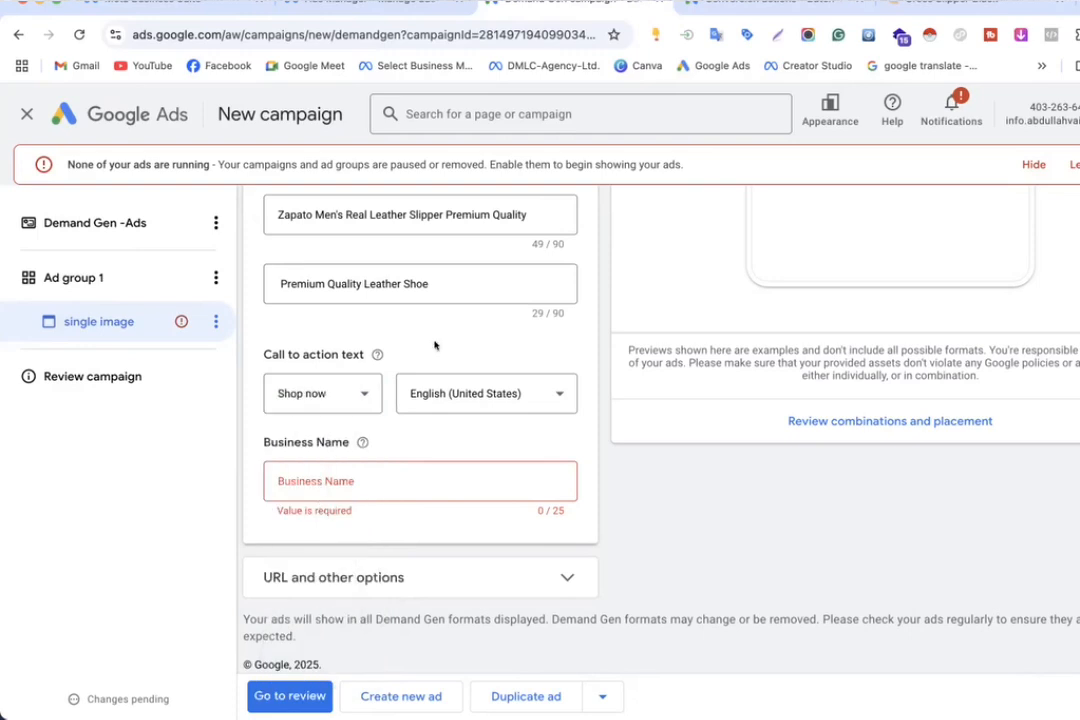
left_click(343, 480)
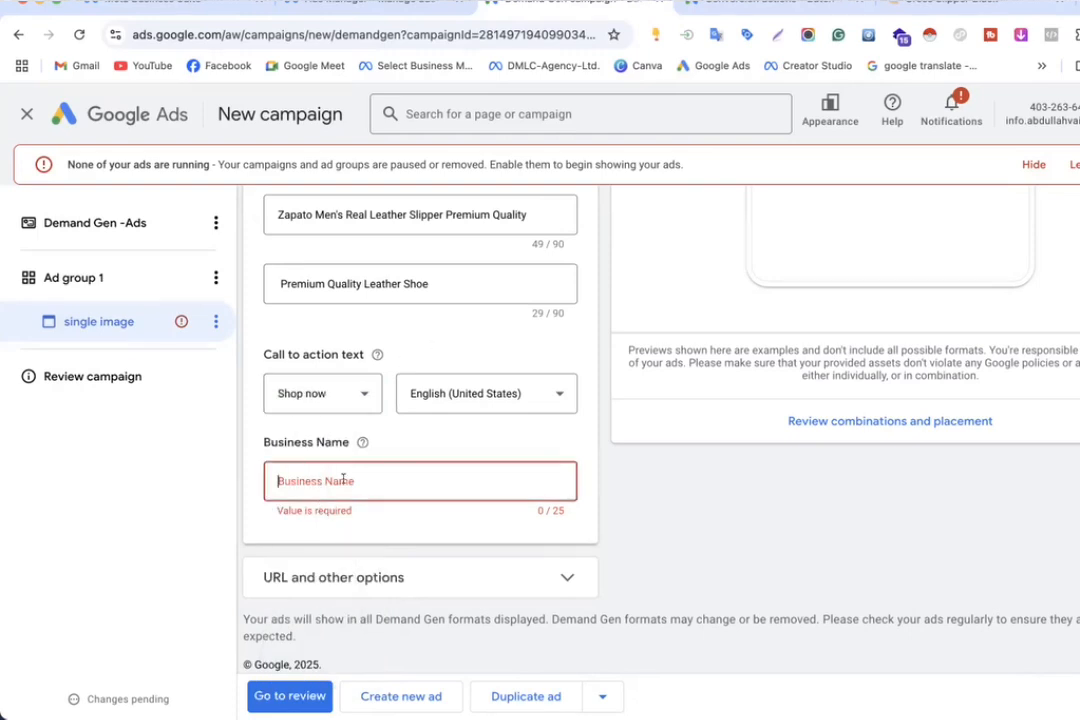
type("Zapato")
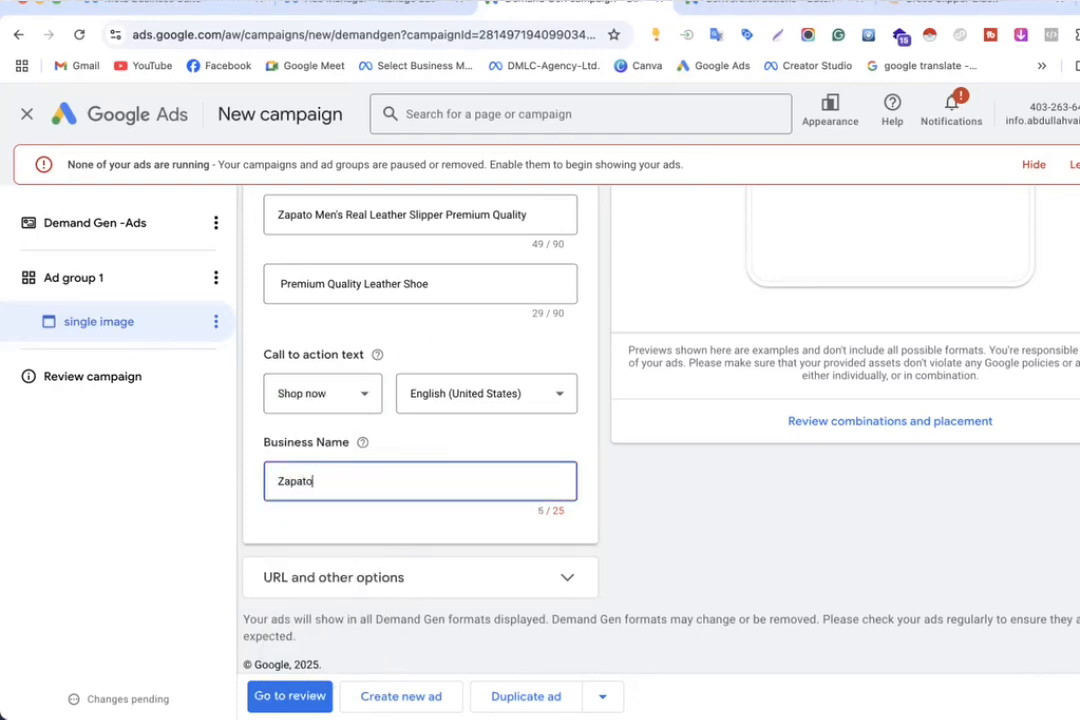
left_click(673, 534)
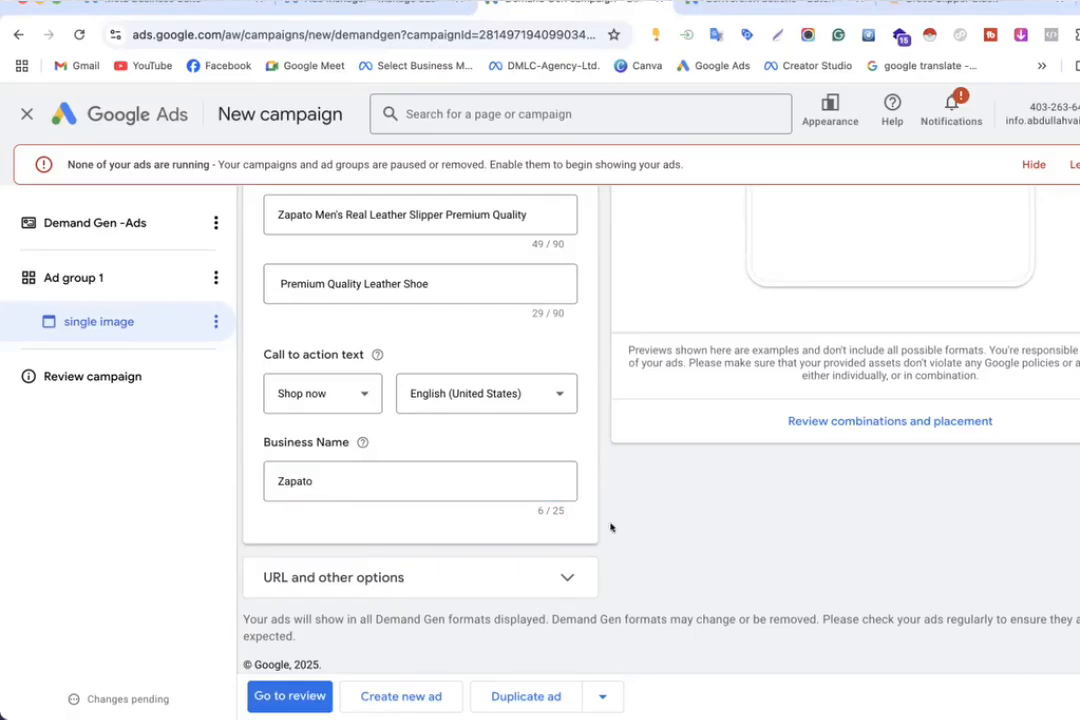
Step: Review the ad's combinations and placement previews for YouTube Home Feed, Discover and Gmail
scroll(611, 527, "down", 1)
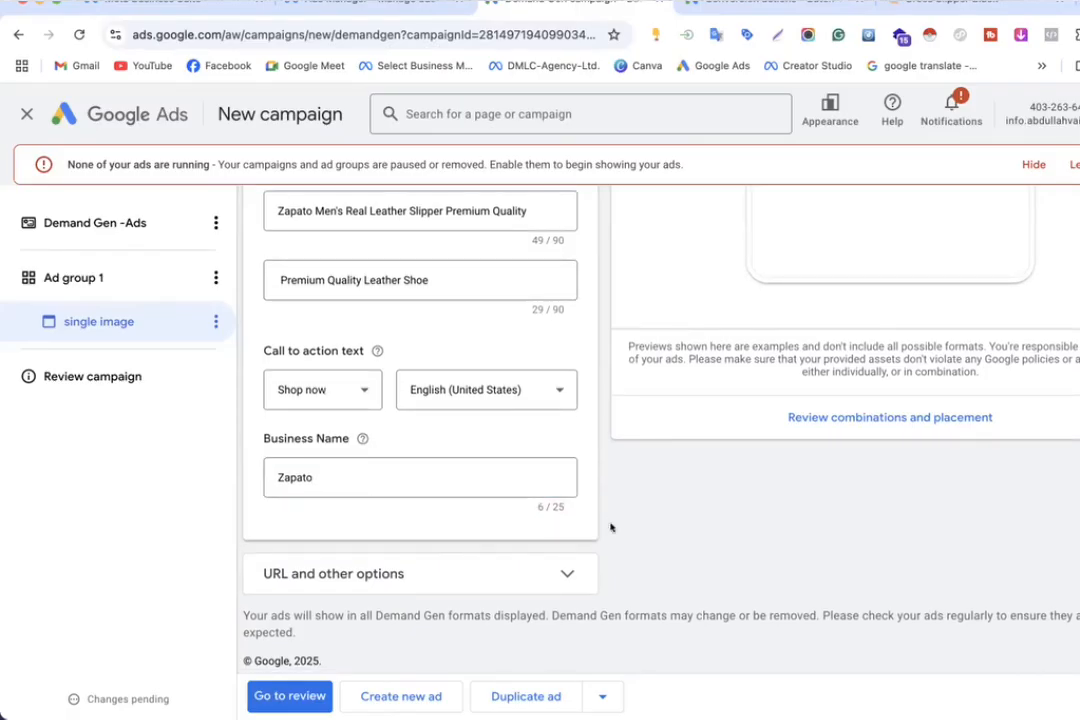
scroll(722, 539, "up", 3)
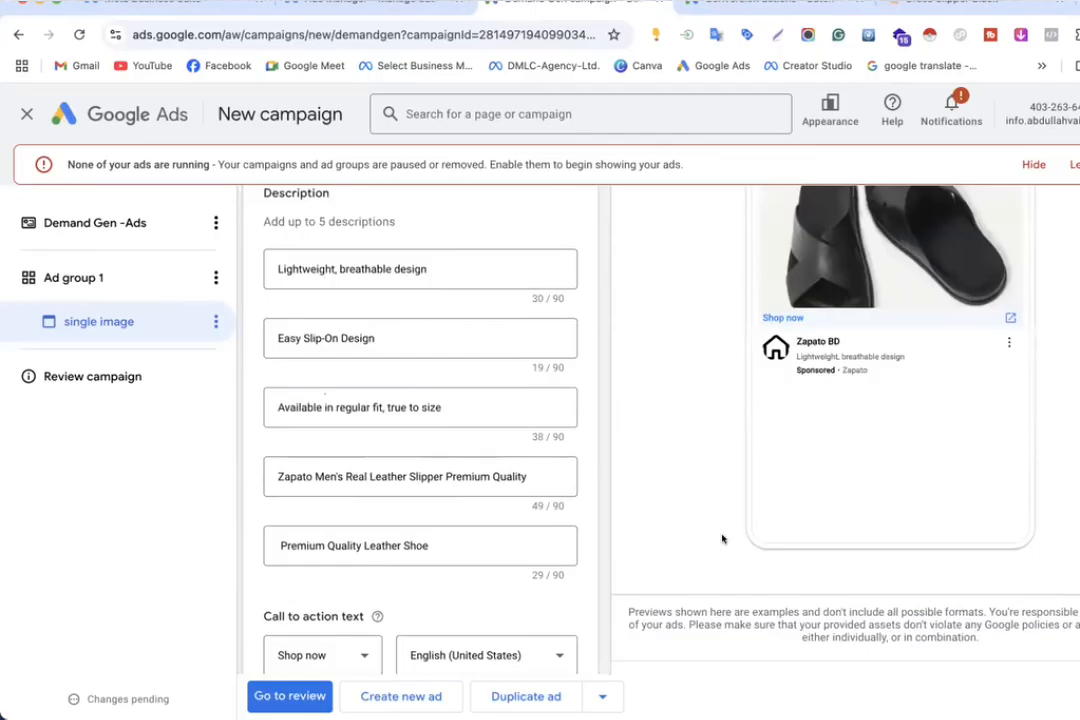
scroll(722, 539, "down", 3)
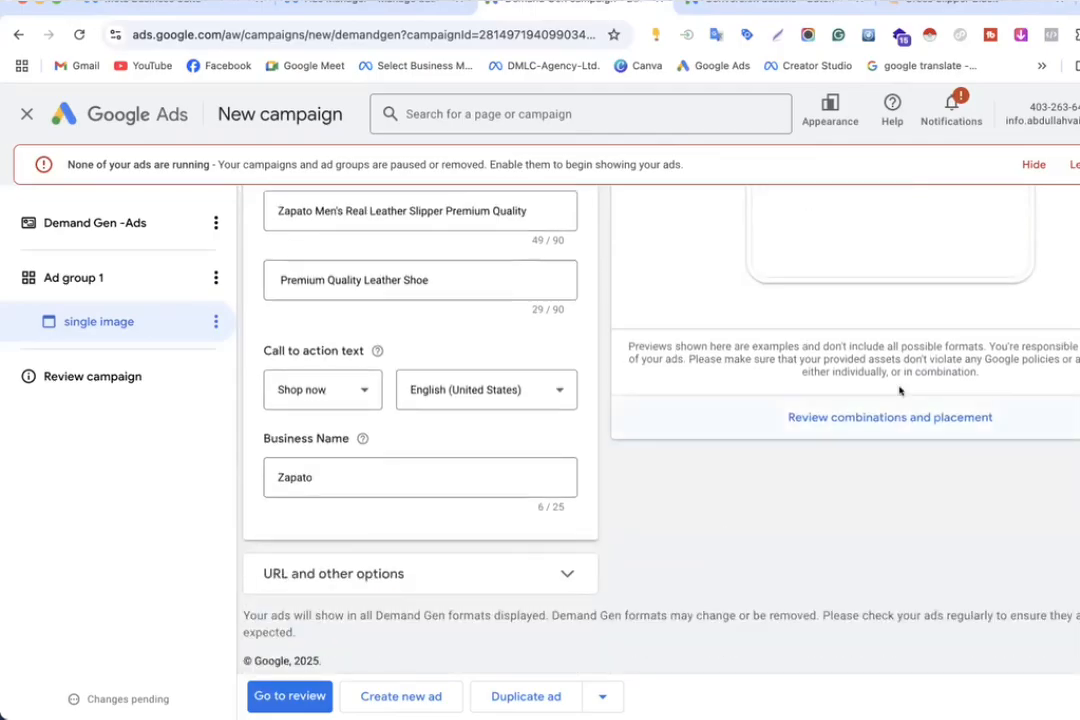
left_click(846, 417)
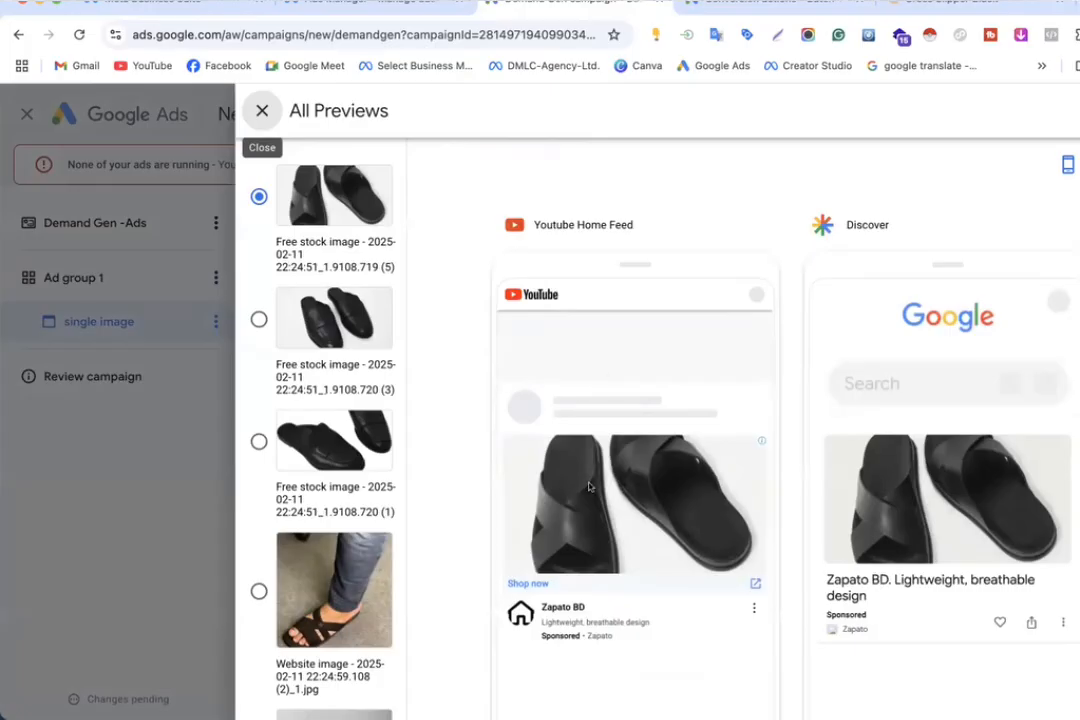
scroll(894, 442, "down", 5)
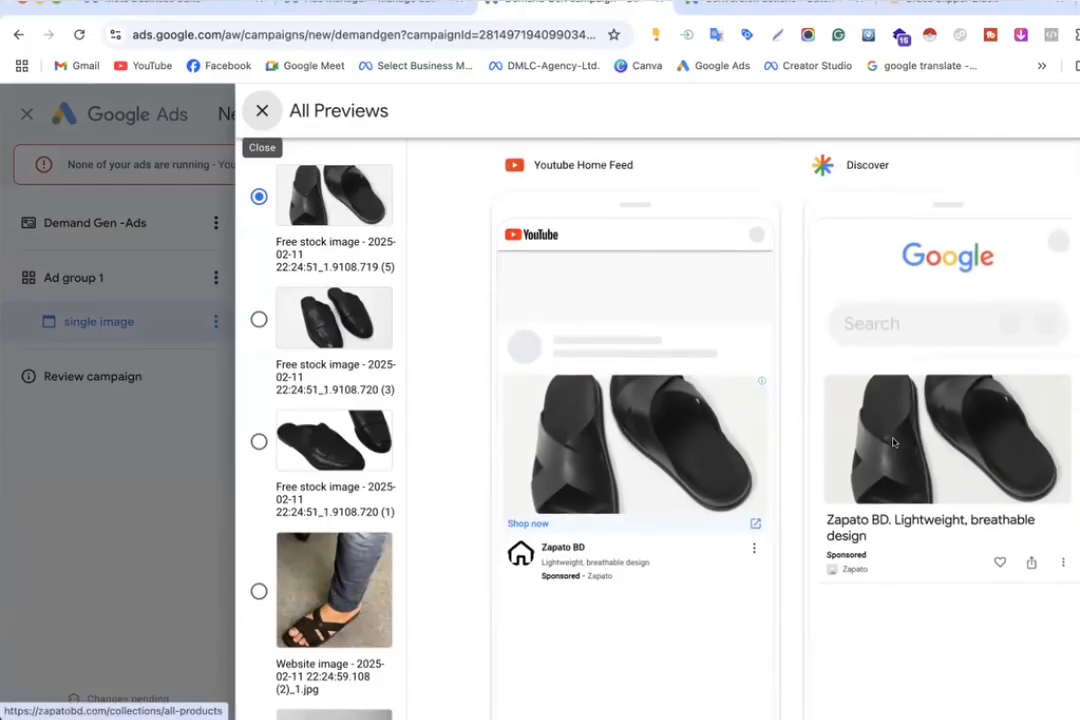
scroll(881, 572, "down", 3)
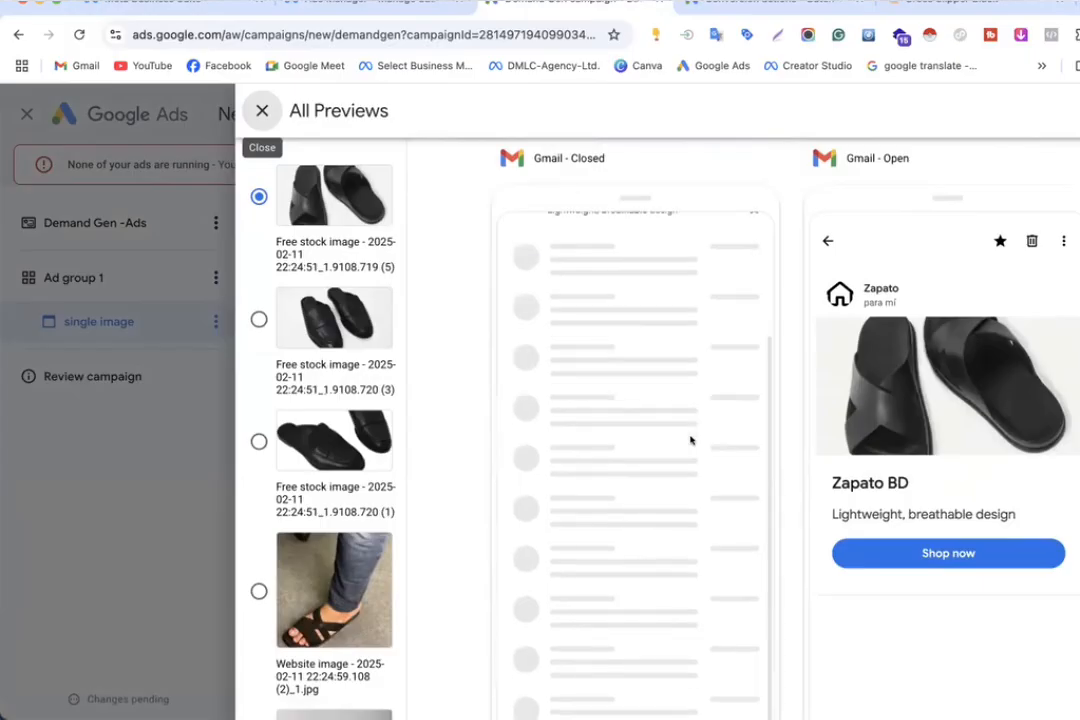
scroll(690, 440, "down", 2)
scroll(690, 440, "down", 2)
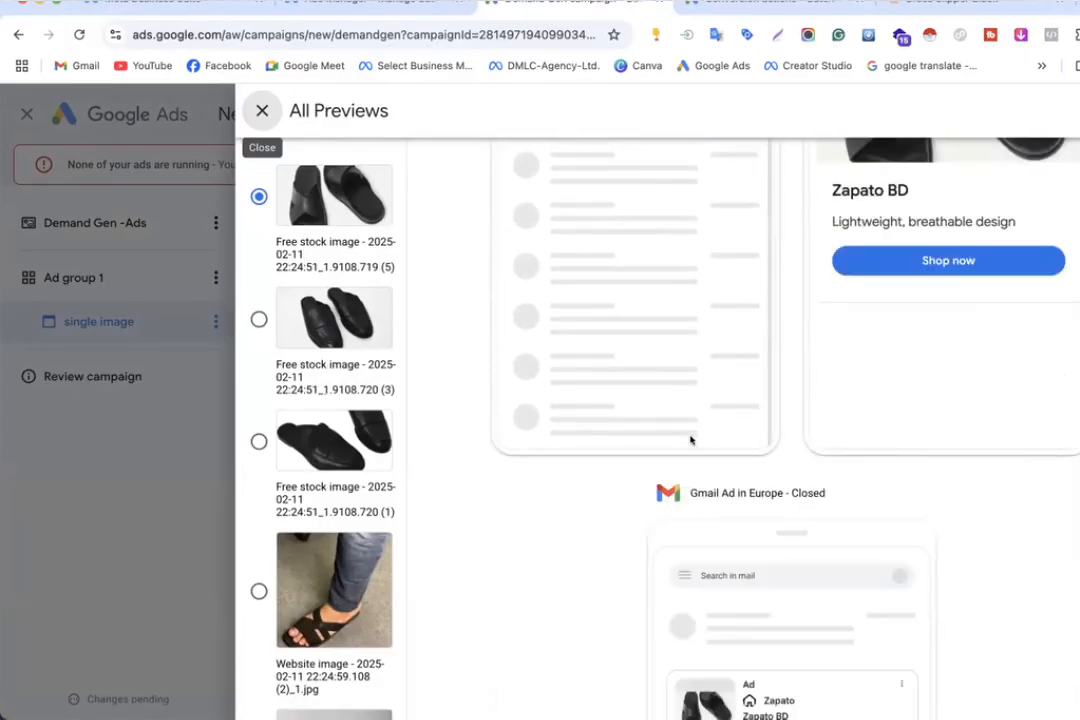
scroll(615, 433, "down", 5)
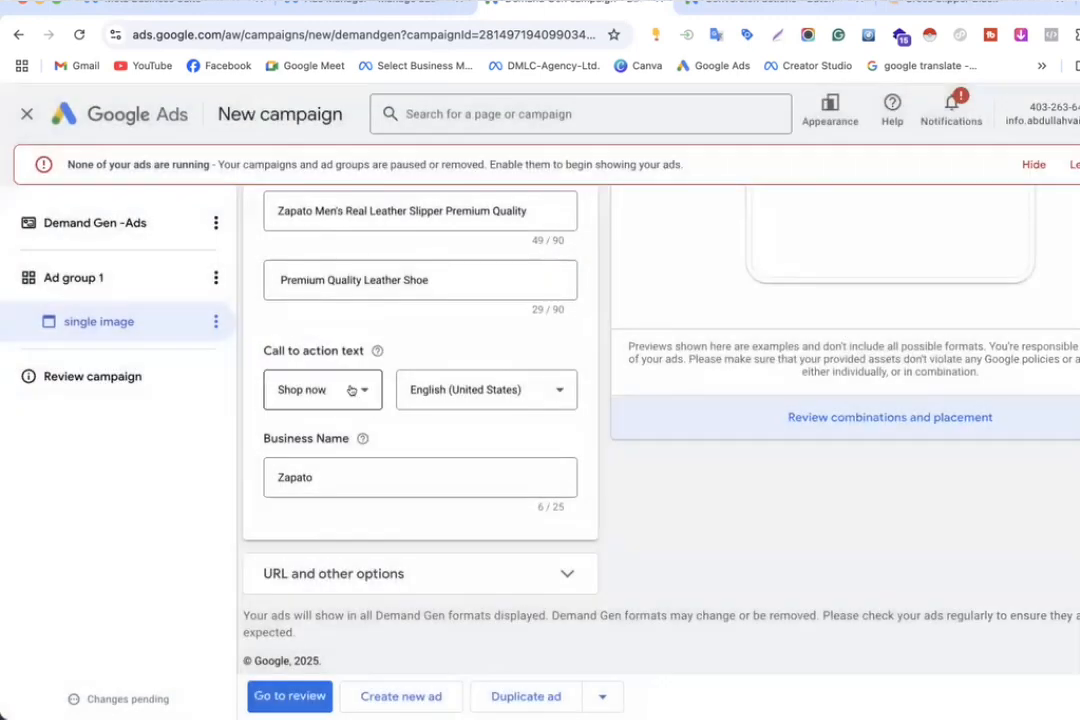
scroll(354, 390, "up", 10)
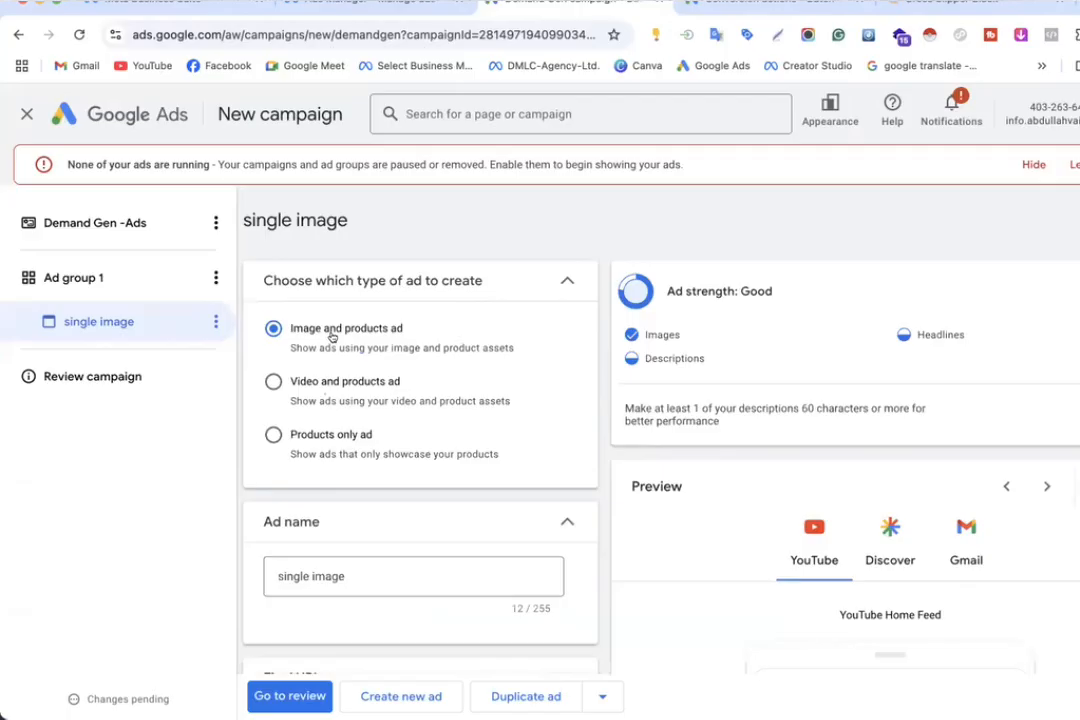
scroll(331, 337, "down", 5)
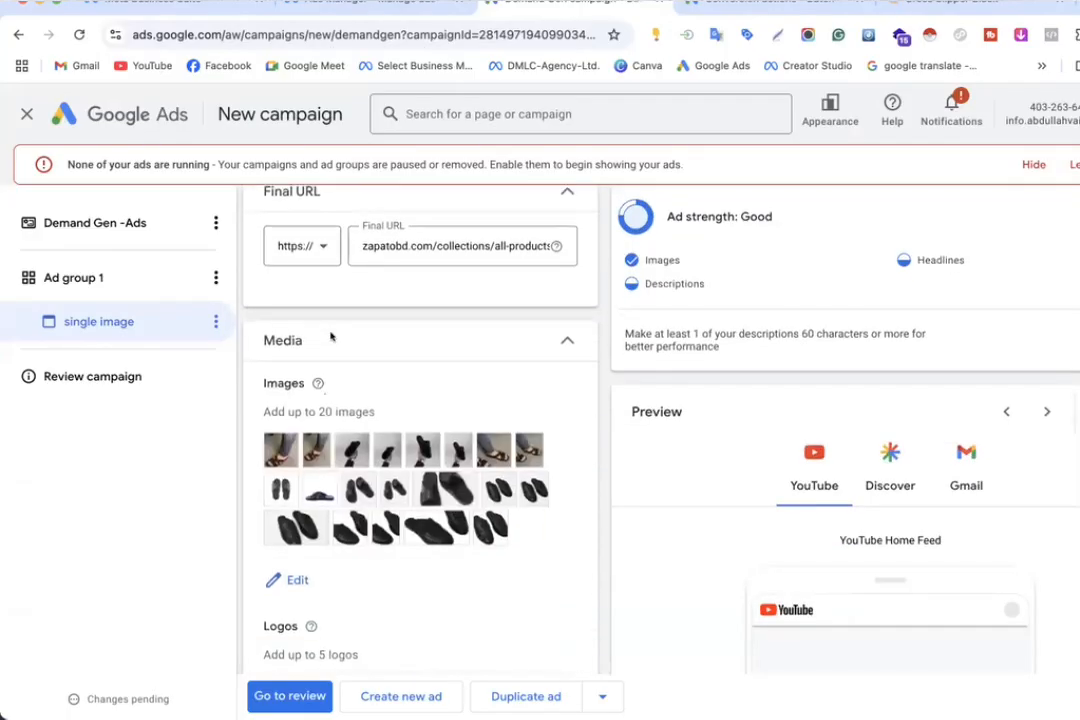
scroll(331, 337, "up", 5)
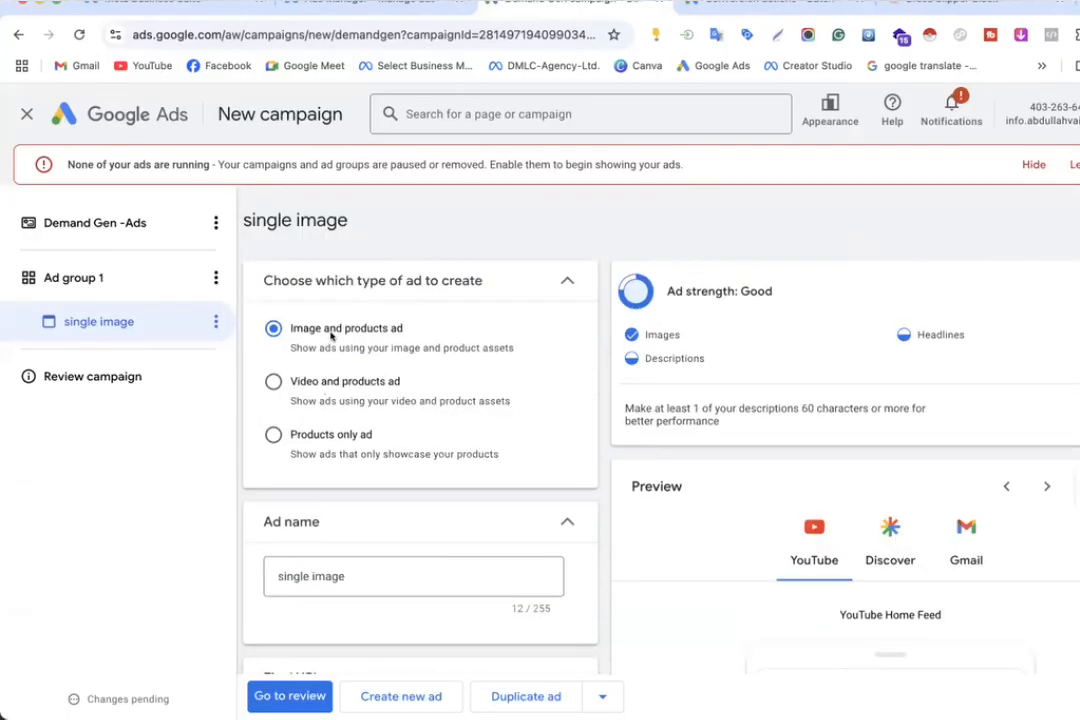
left_click(273, 381)
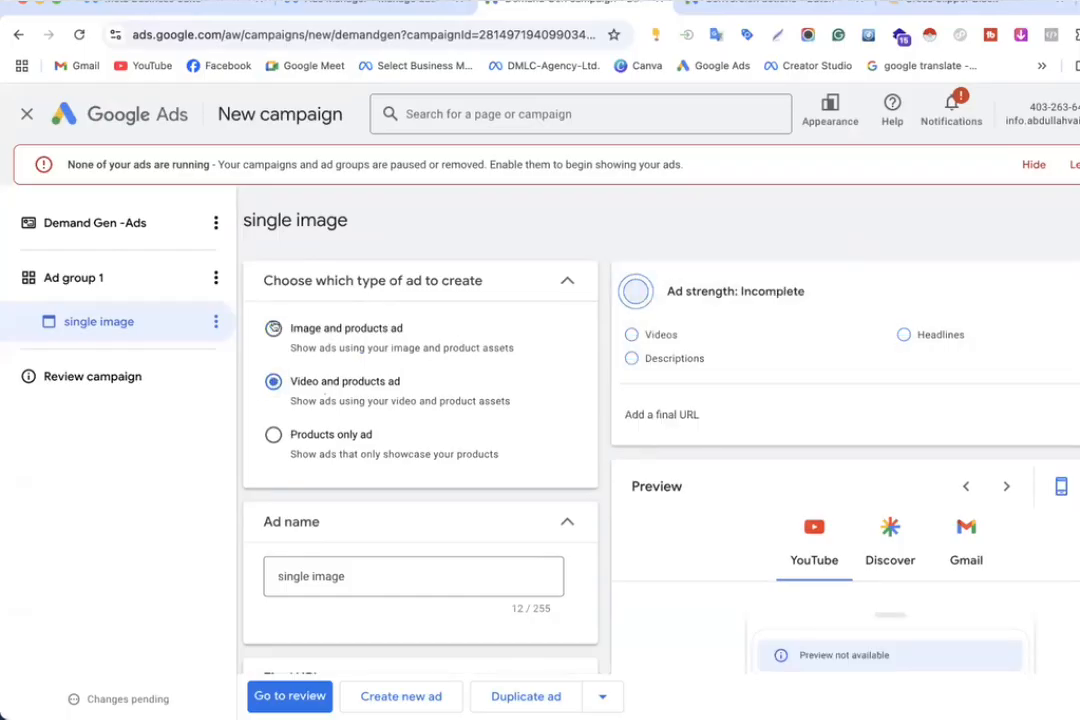
left_click(273, 328)
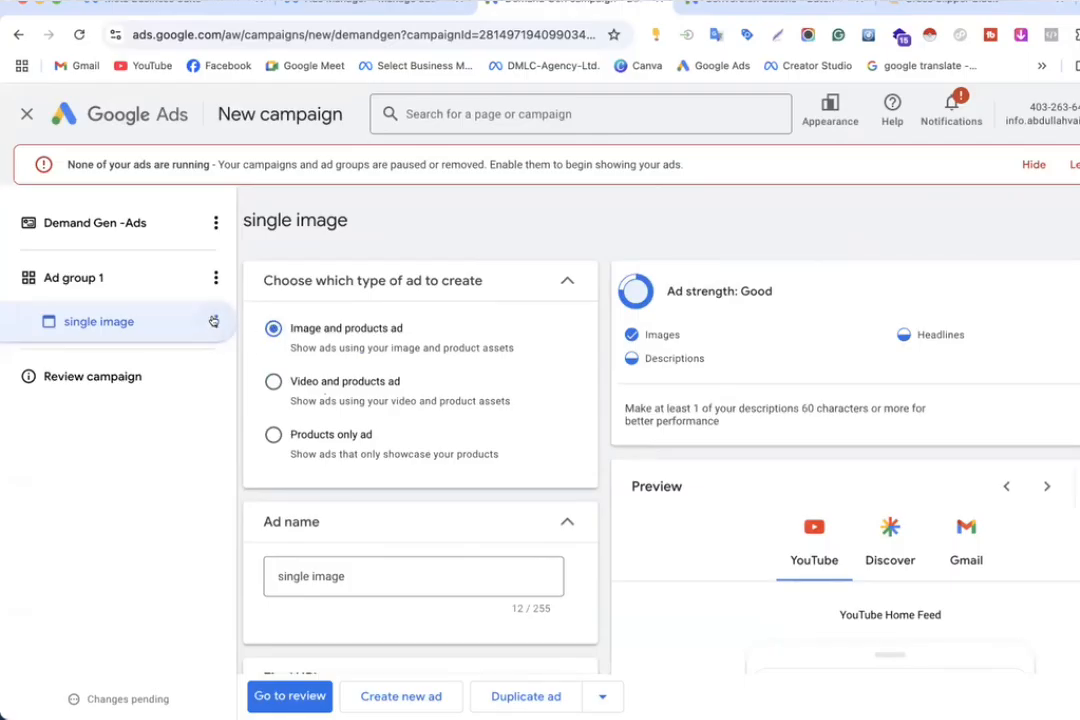
Step: Duplicate the single image ad, open the copy and set its type to Video and products ad
left_click(213, 321)
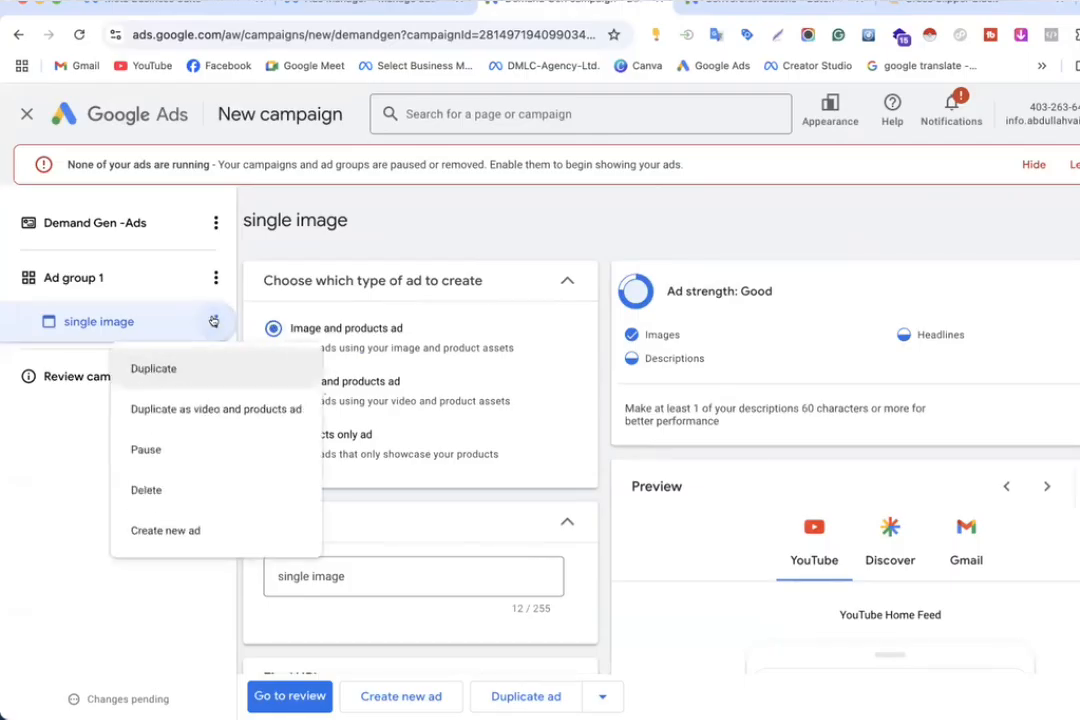
left_click(174, 369)
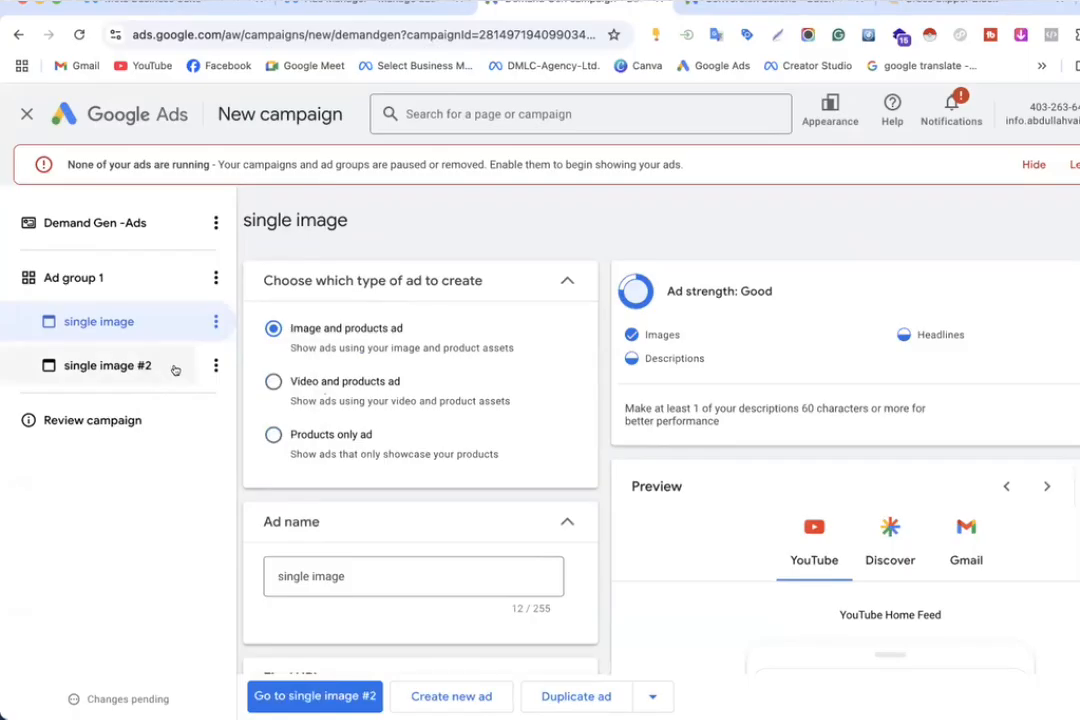
left_click(118, 368)
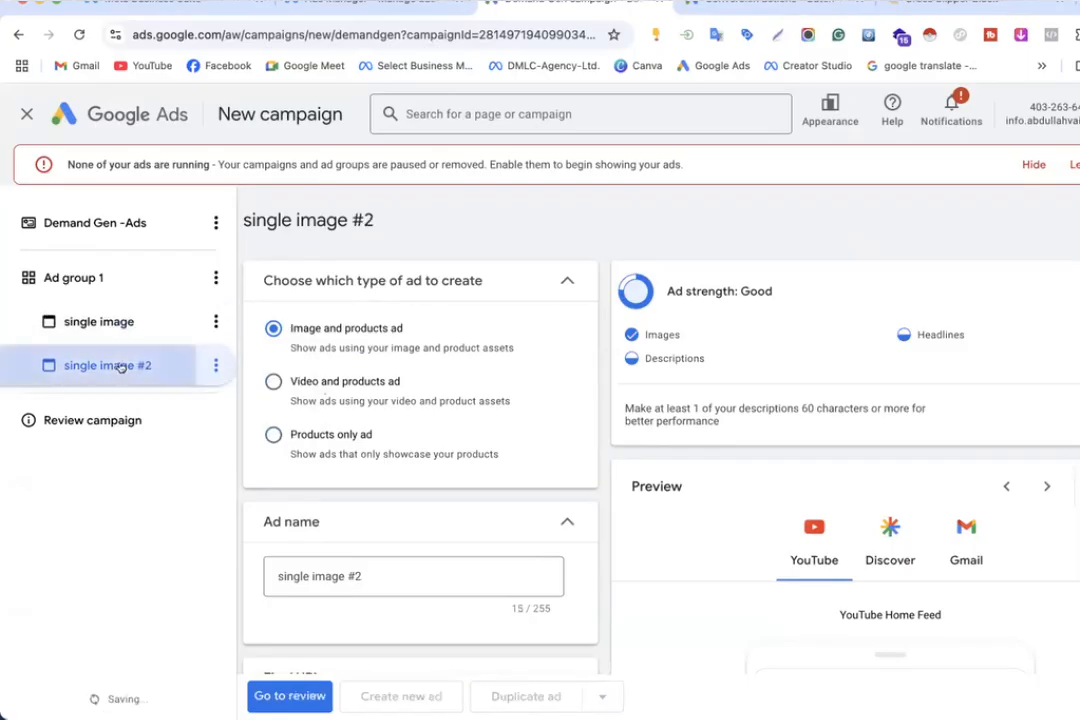
left_click(272, 381)
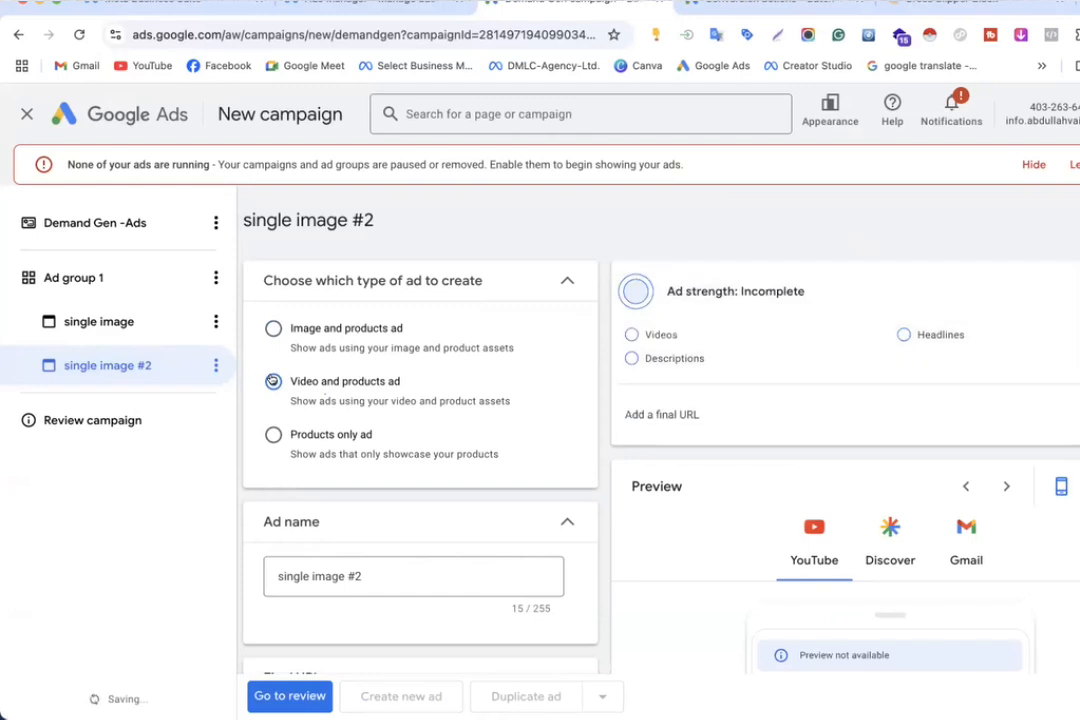
Step: Rename the duplicated ad as "single Video"
scroll(271, 379, "down", 1)
scroll(271, 379, "down", 1)
left_click_drag(357, 402, 312, 402)
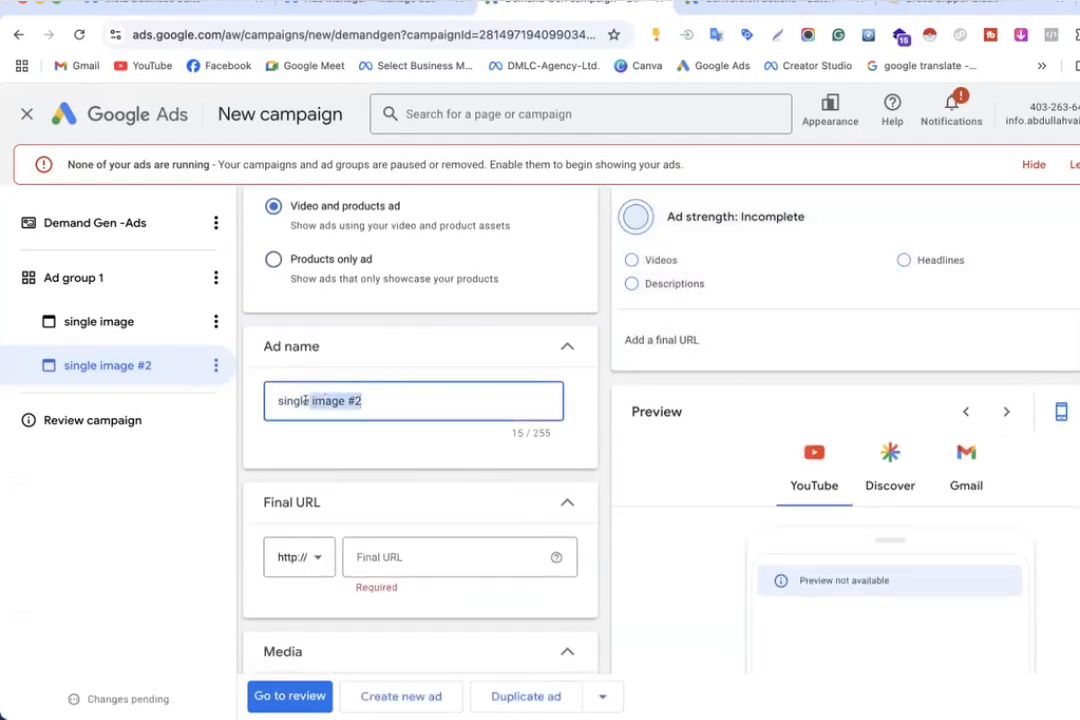
type("Video")
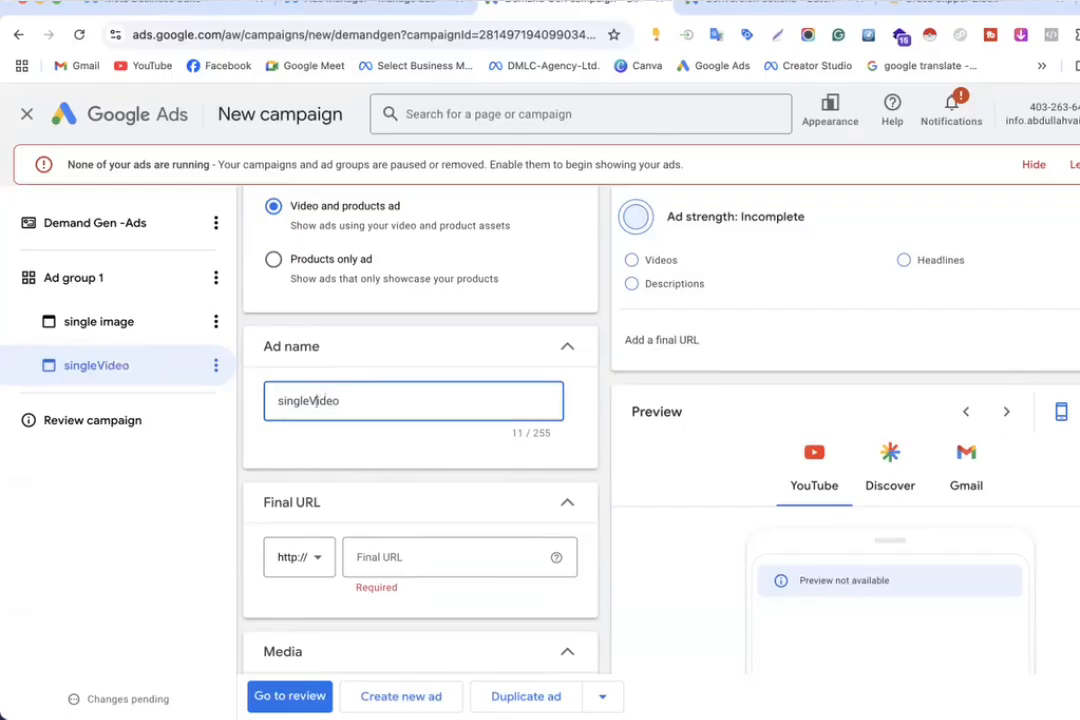
left_click(309, 400)
Step: Switch to the Zapato store website, open the All Products page and copy its web address
scroll(463, 459, "down", 2)
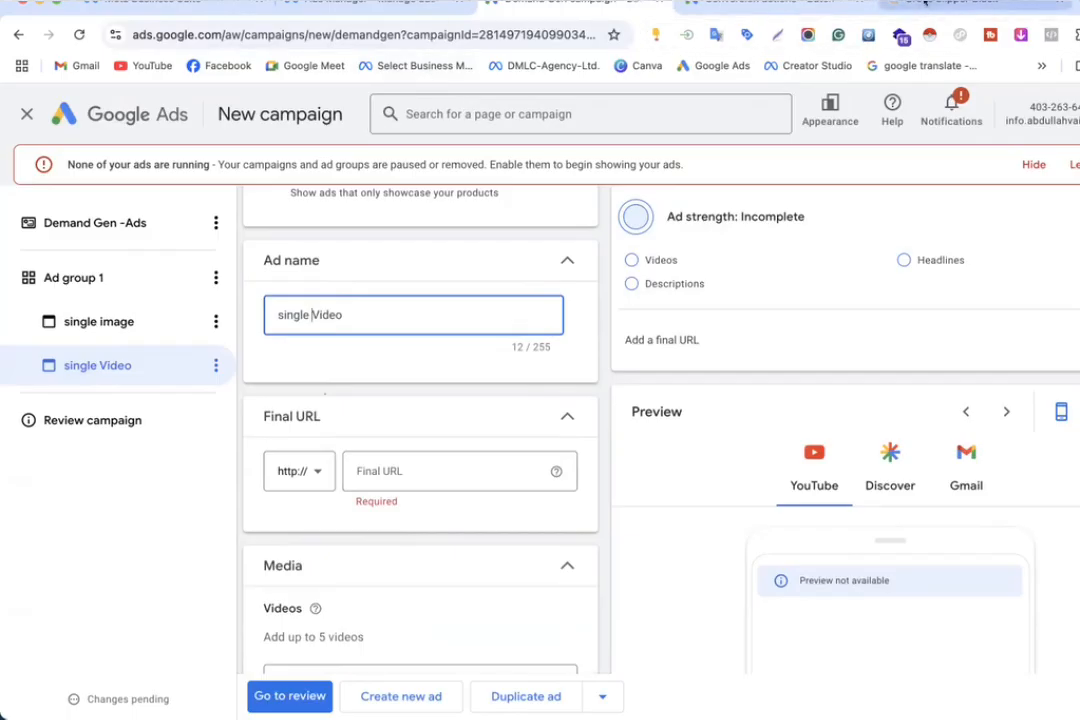
left_click(925, 3)
left_click(401, 34)
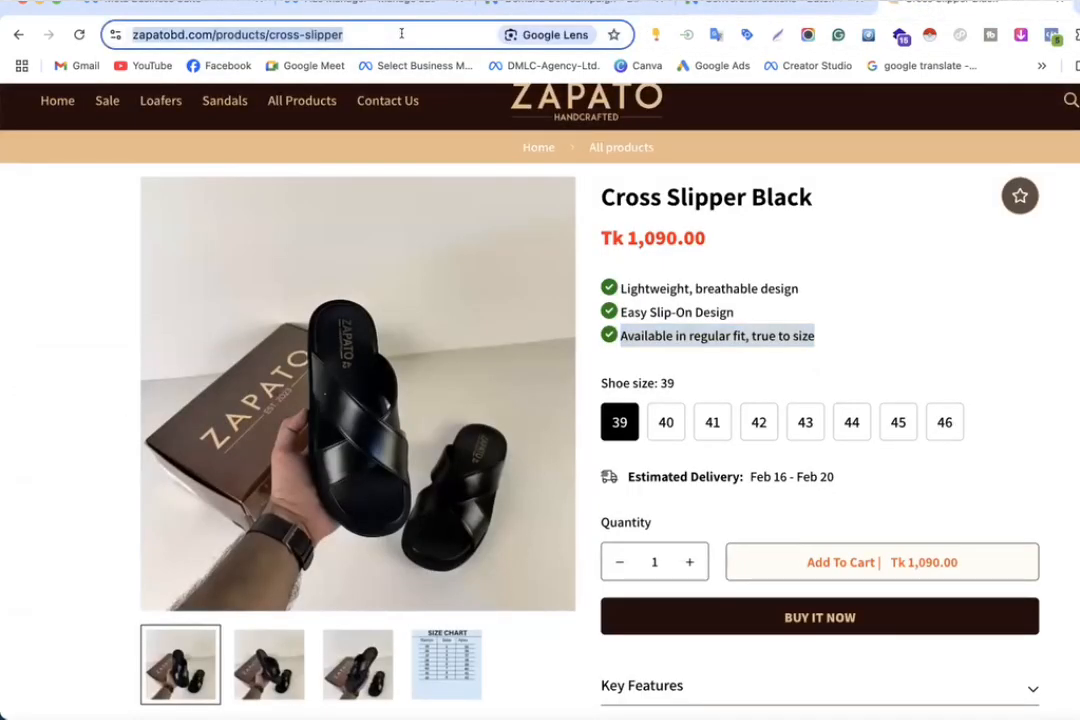
left_click(310, 97)
left_click(383, 33)
key("ctrl+c")
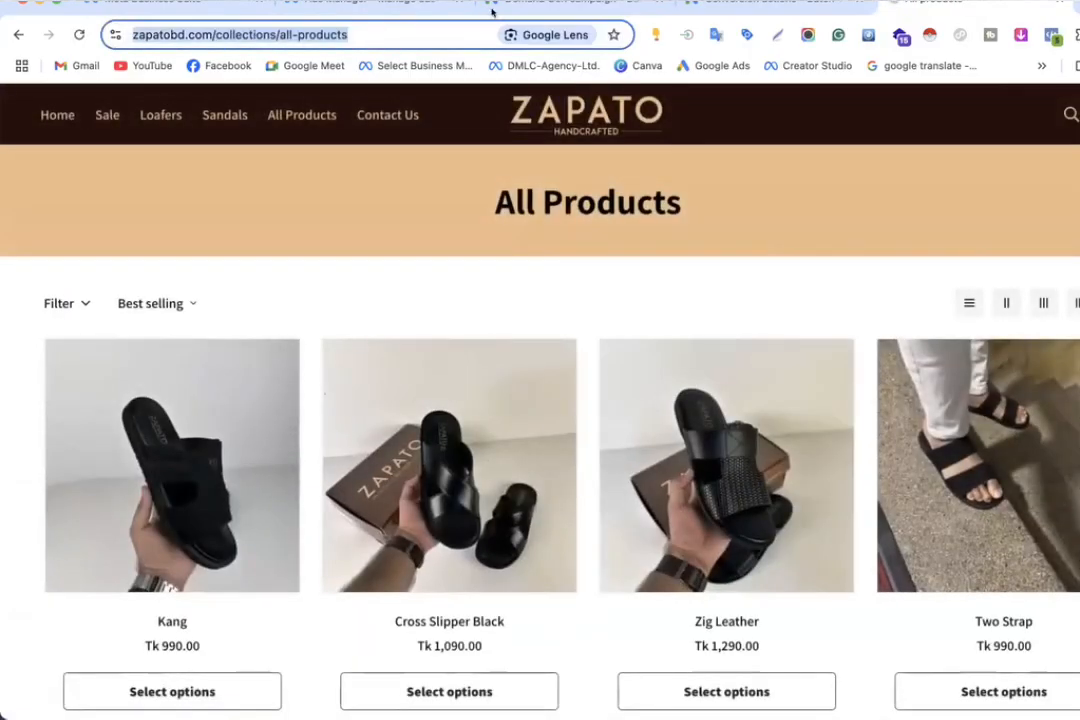
Step: Return to Google Ads and enter the copied zapatobd.com/collections/all-products address as the single Video ad's final URL
left_click(570, 3)
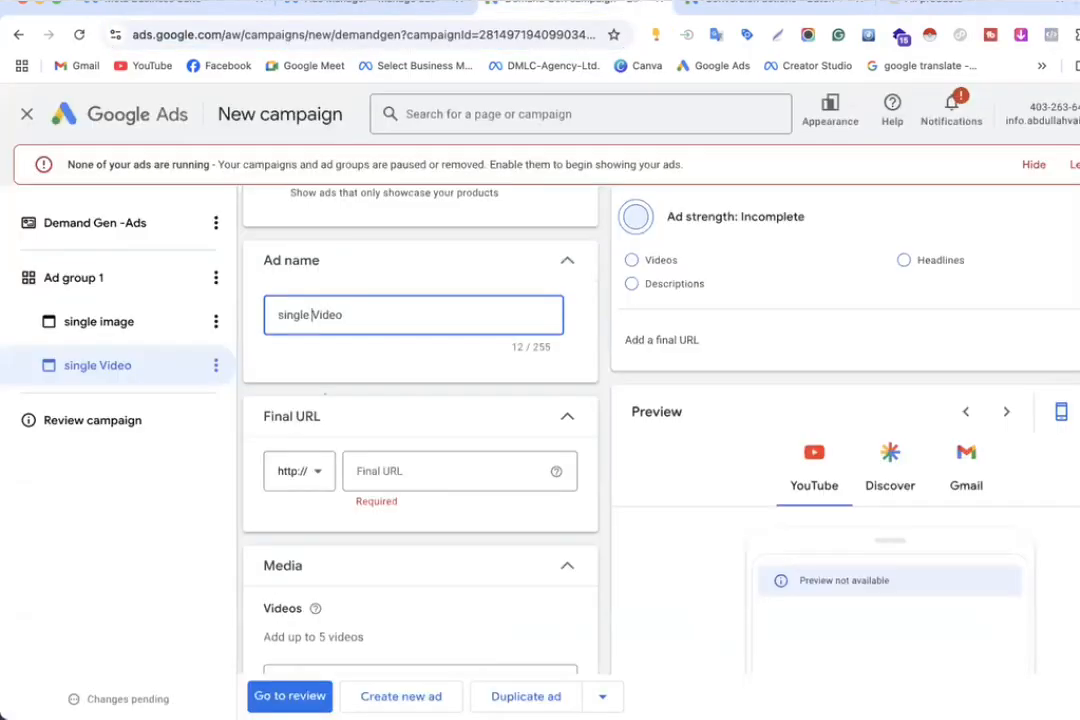
left_click(380, 469)
key("ctrl+v")
Step: Add five library videos to the ad: Digital Marketing Full, #TaufaNayiShuruwat, A Mom's Choice, New bKash App and the 20-second bKash shopping clip
scroll(378, 462, "down", 3)
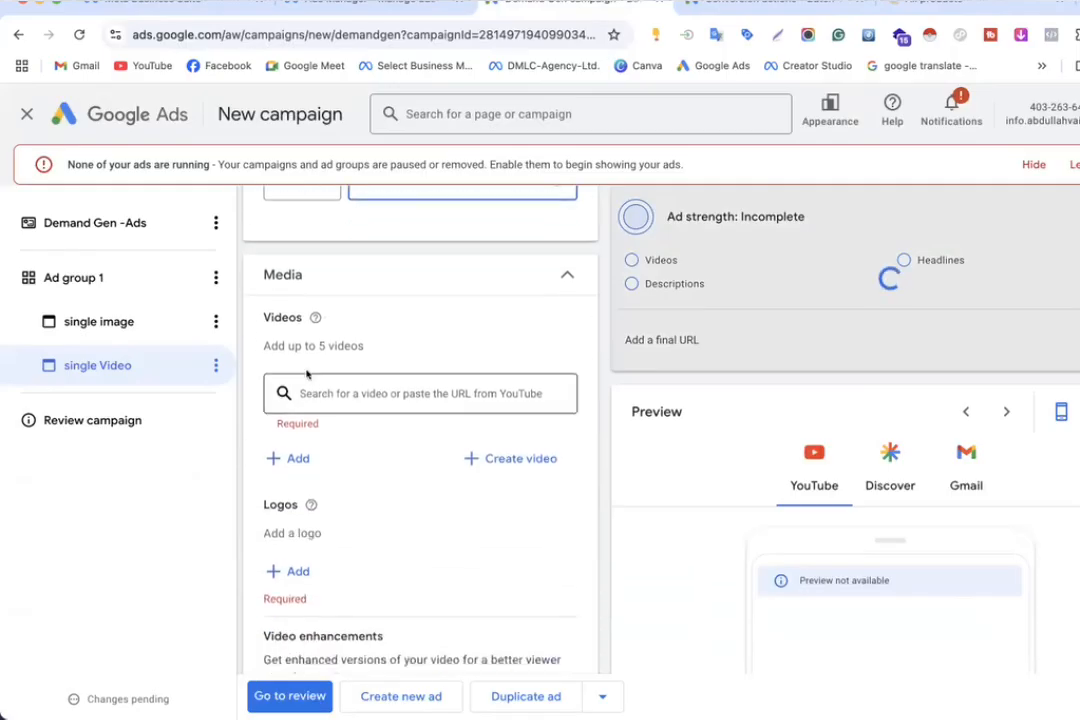
left_click(340, 392)
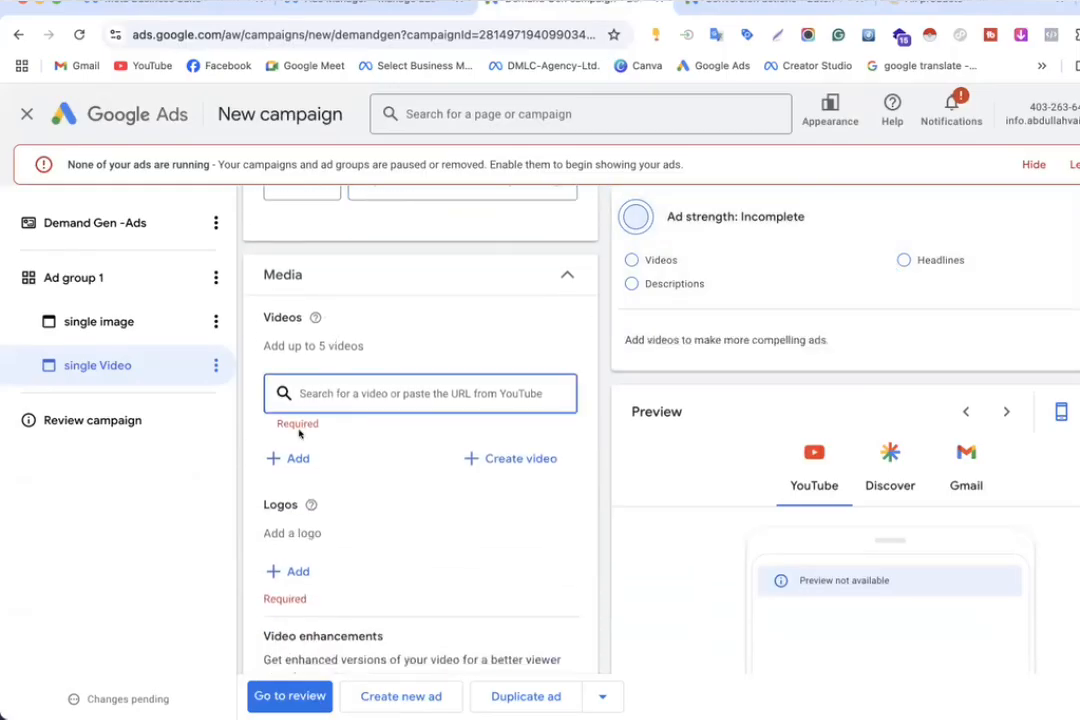
left_click(297, 458)
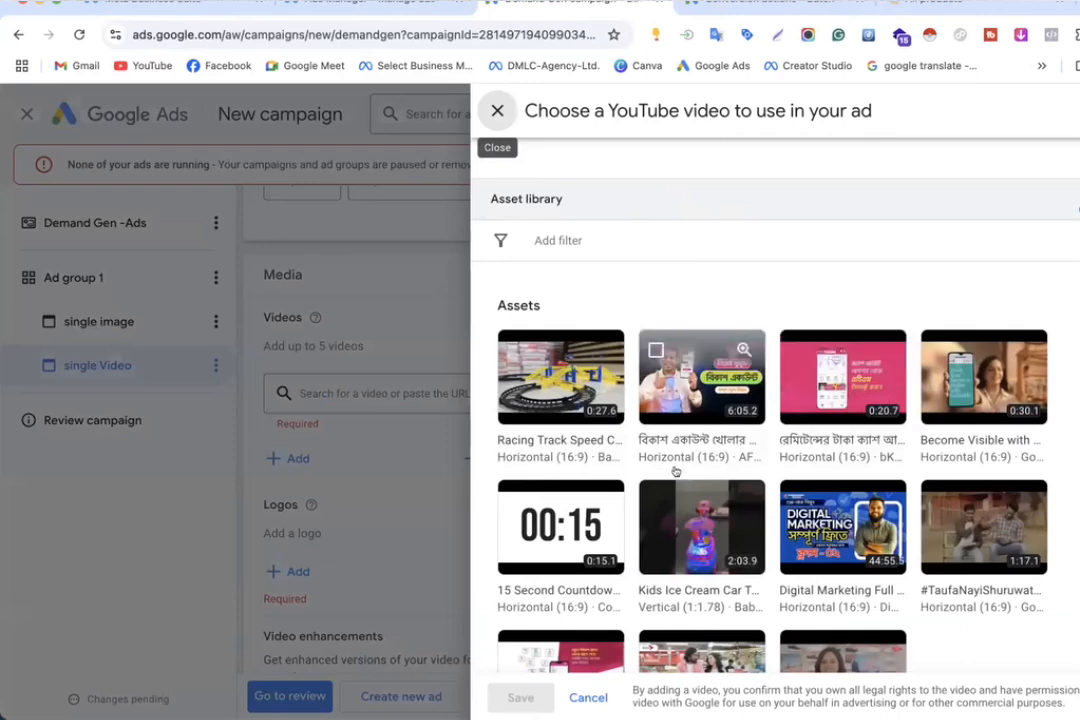
scroll(636, 553, "down", 3)
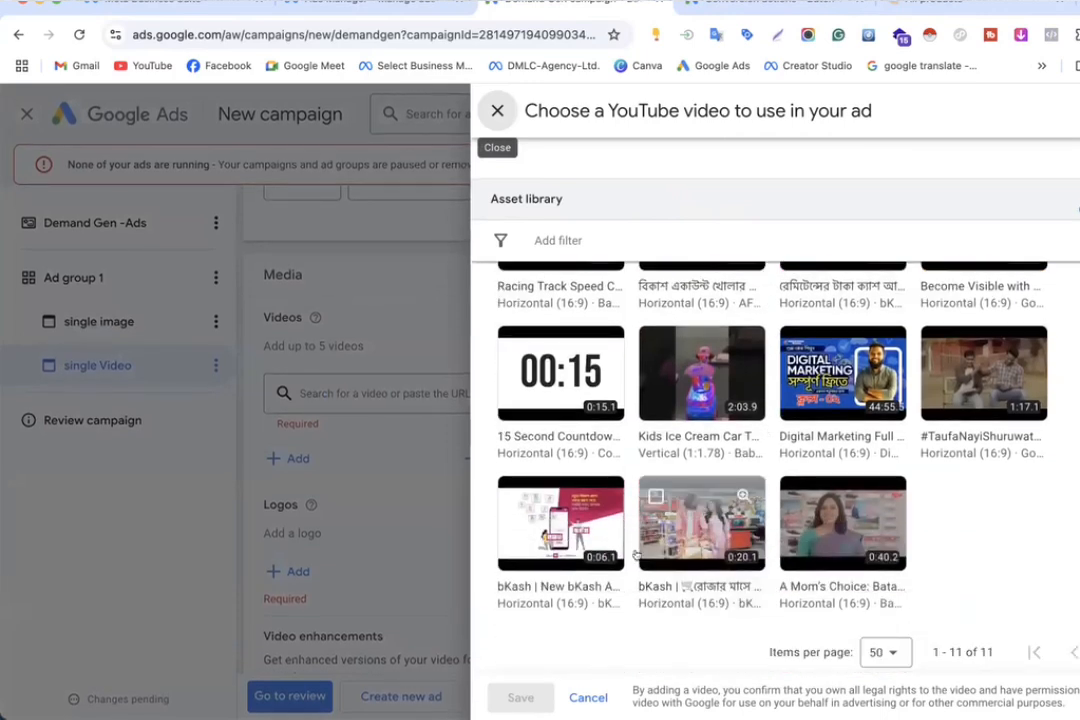
left_click(676, 533)
left_click(843, 372)
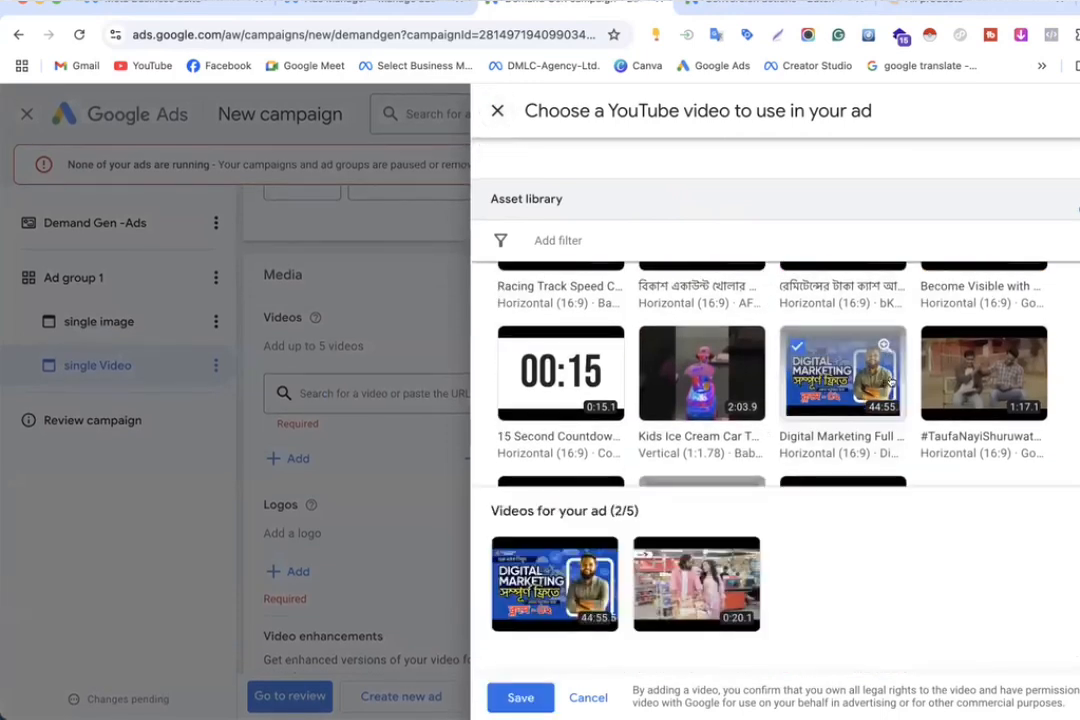
left_click(983, 388)
scroll(560, 355, "down", 2)
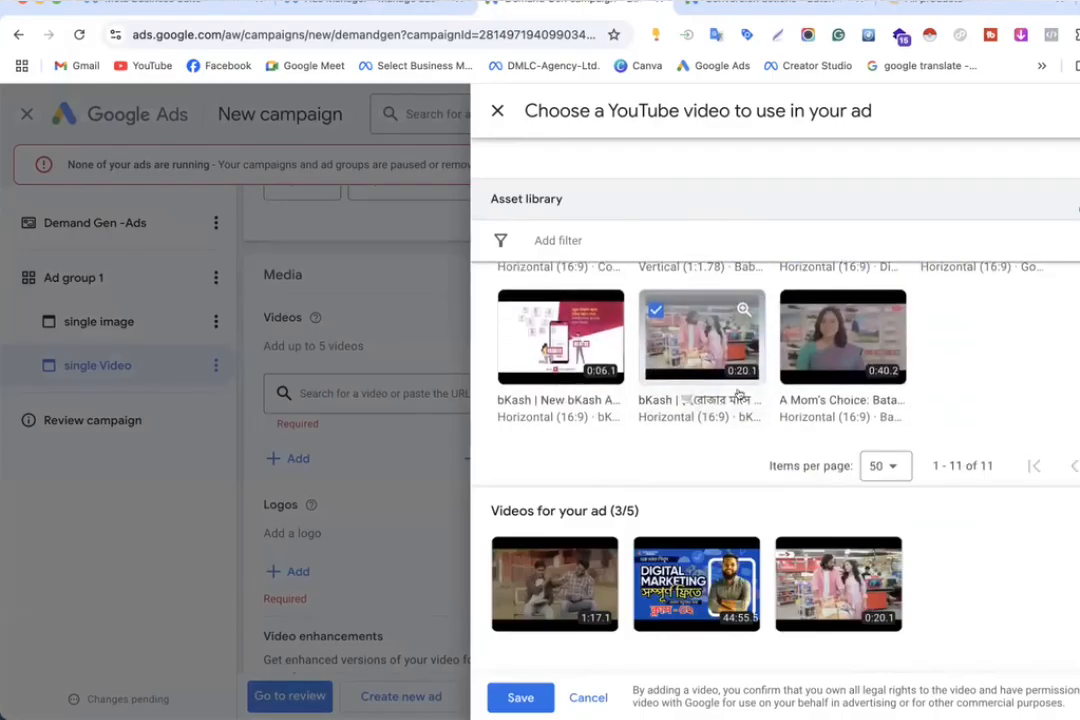
left_click(571, 354)
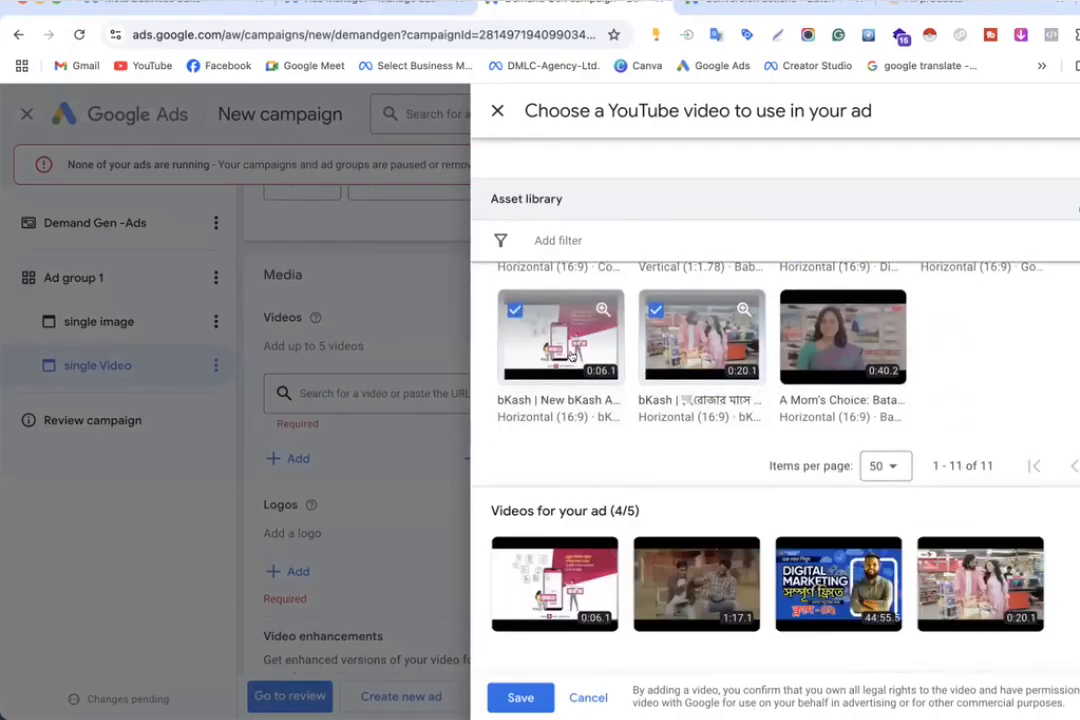
left_click(840, 348)
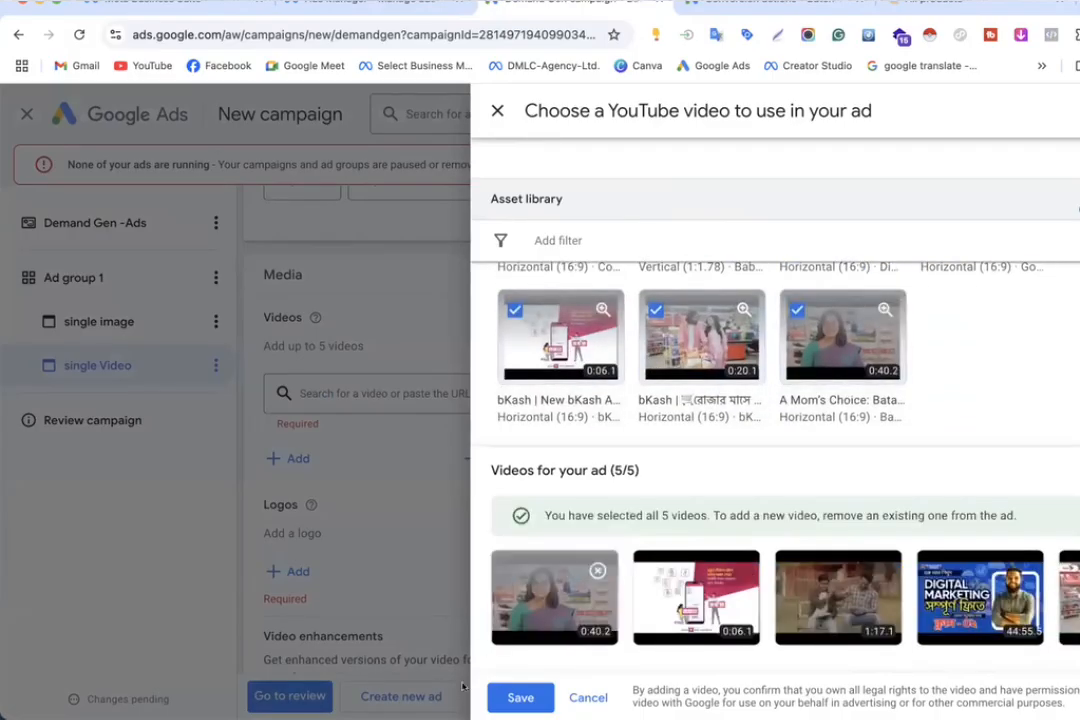
left_click(519, 698)
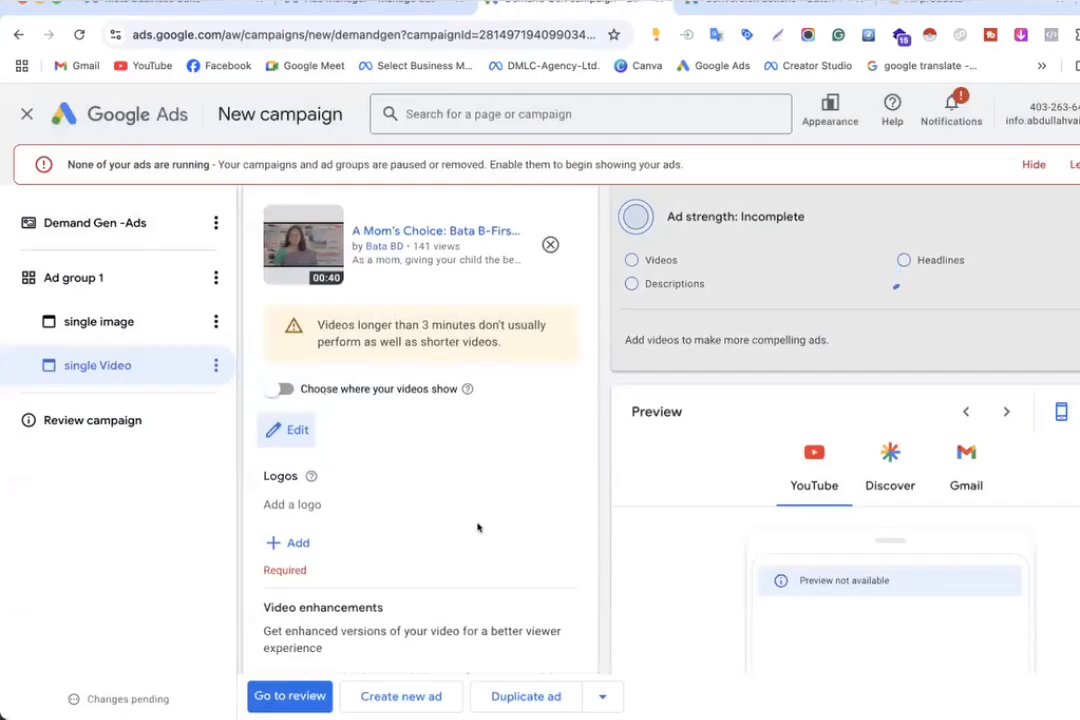
scroll(477, 527, "up", 1)
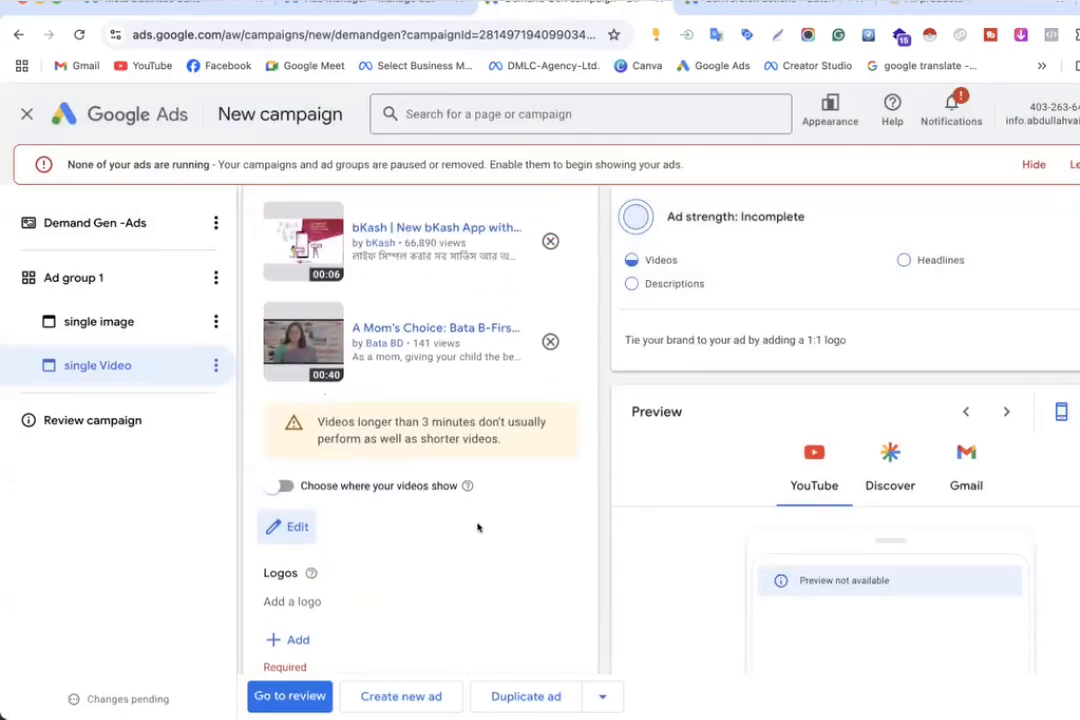
scroll(477, 527, "down", 1)
left_click(292, 530)
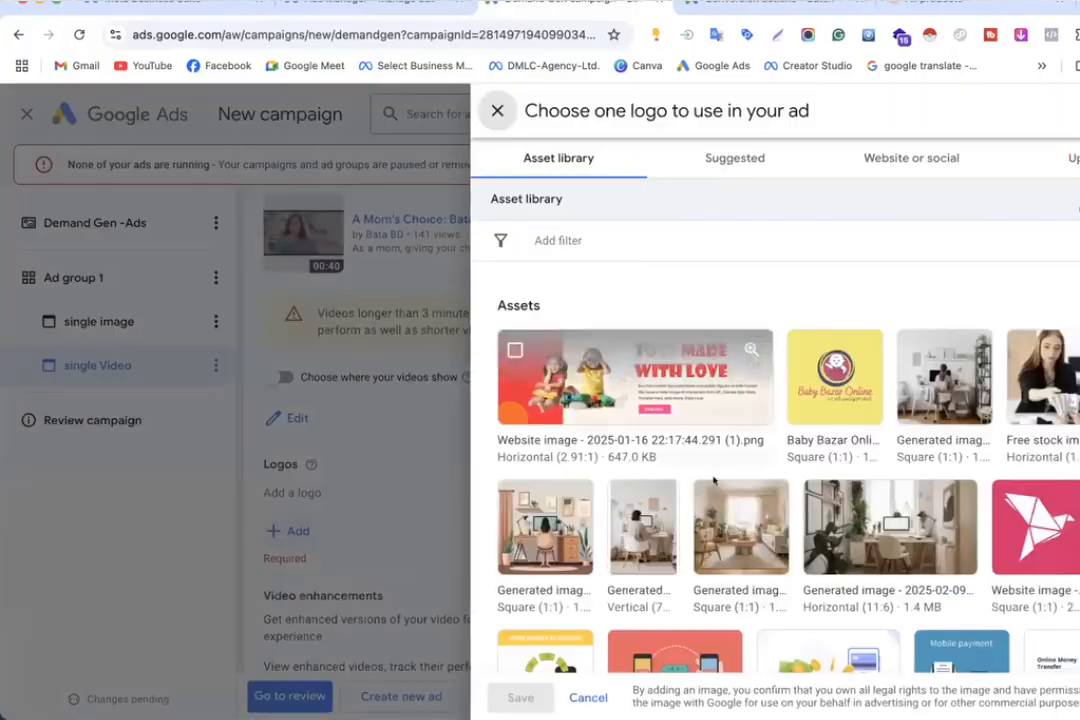
left_click(878, 171)
left_click(627, 231)
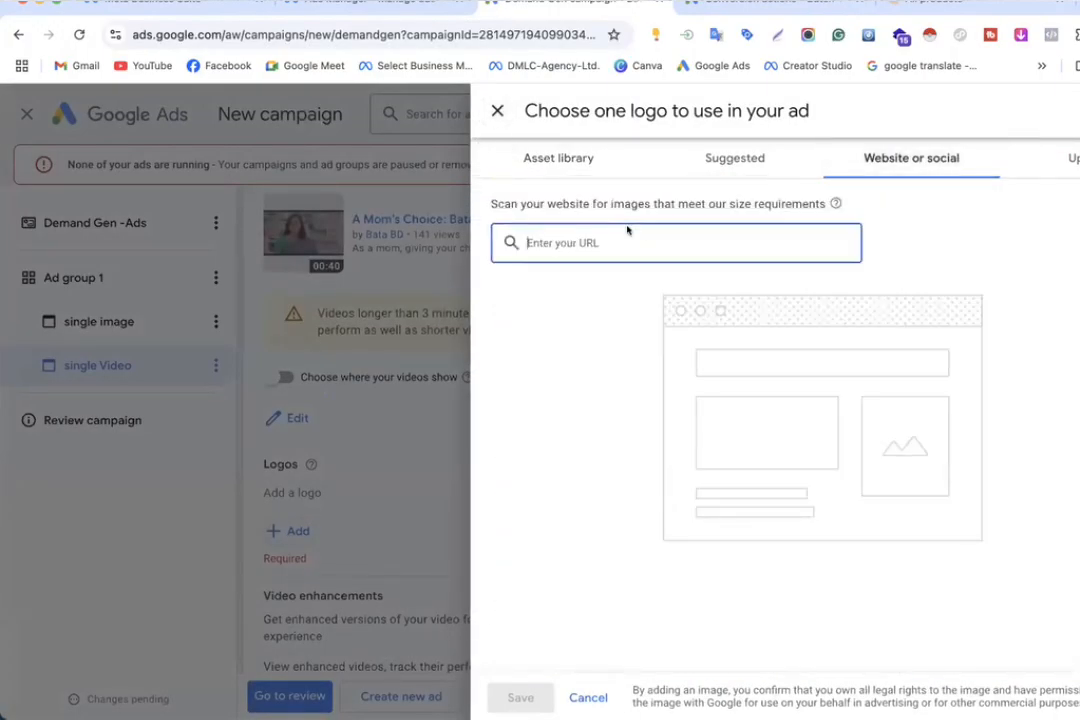
type("https://zapatobd.com/collections/all-products")
left_click_drag(638, 242, 756, 242)
key("BackSpace")
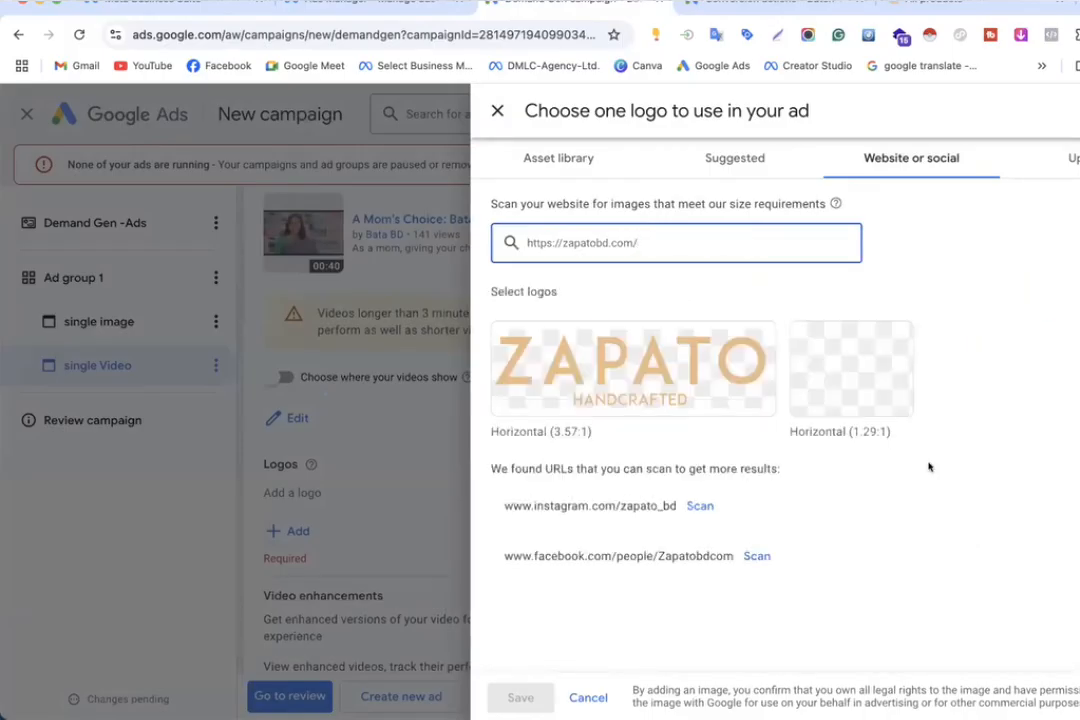
Step: Use the house icon found on the website, cropped 1:1, as the ad's logo and save it
left_click(815, 370)
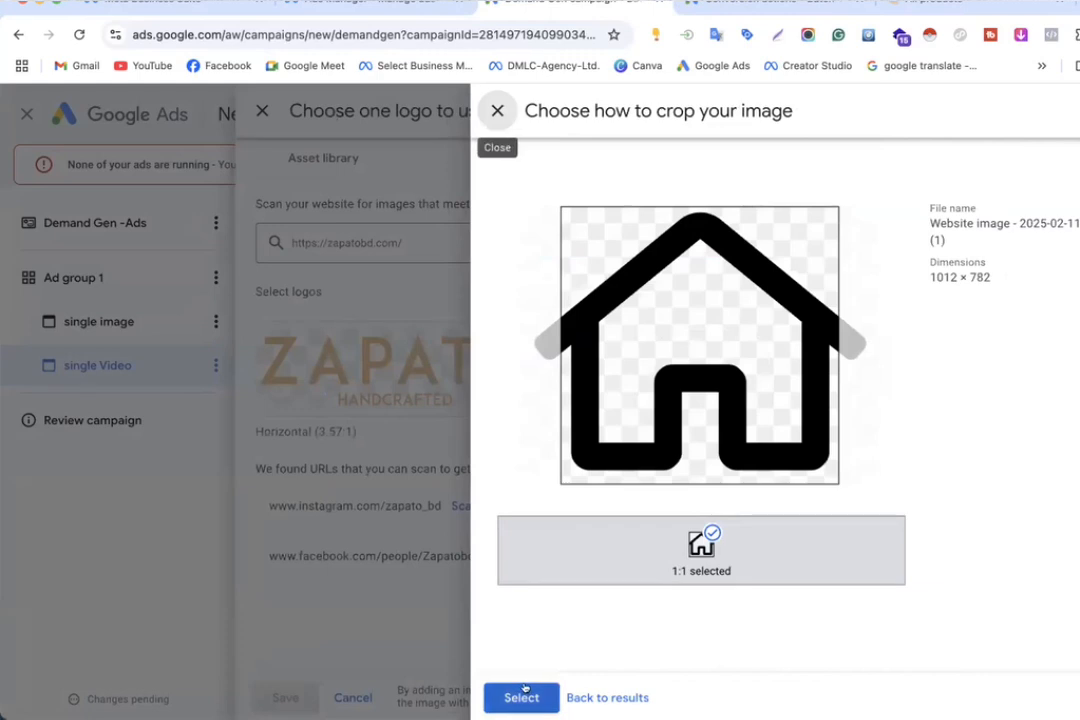
left_click(521, 697)
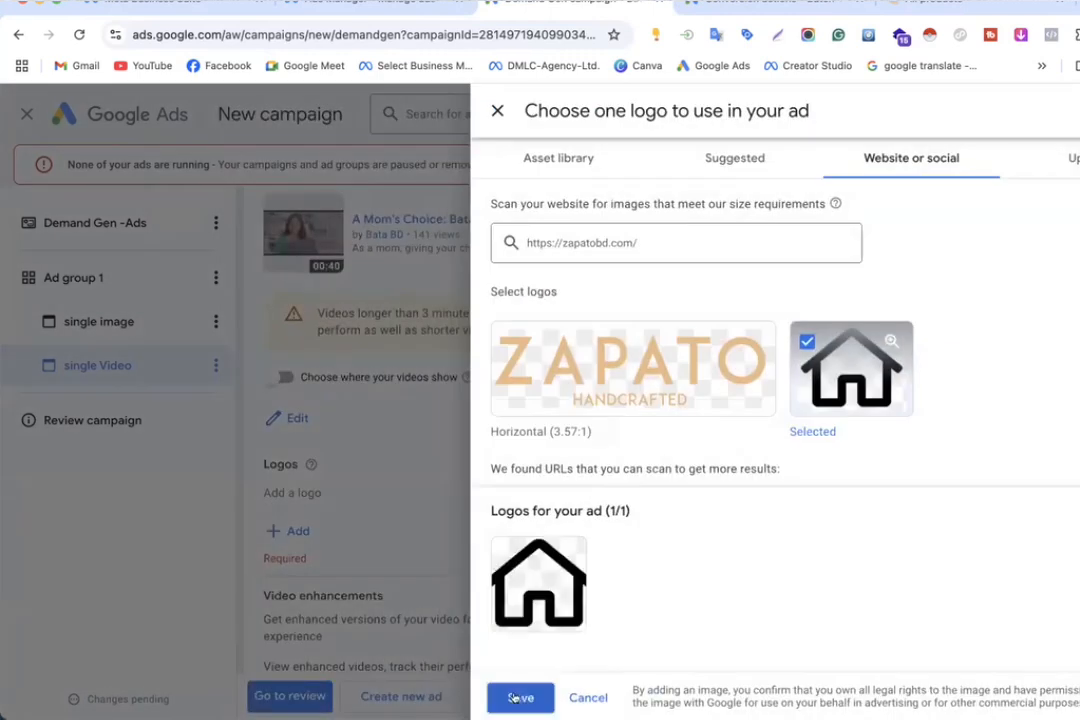
left_click(519, 697)
Step: Open the single image ad and select its first headline, "Zapato BD", for reuse in the single Video ad
scroll(453, 533, "down", 3)
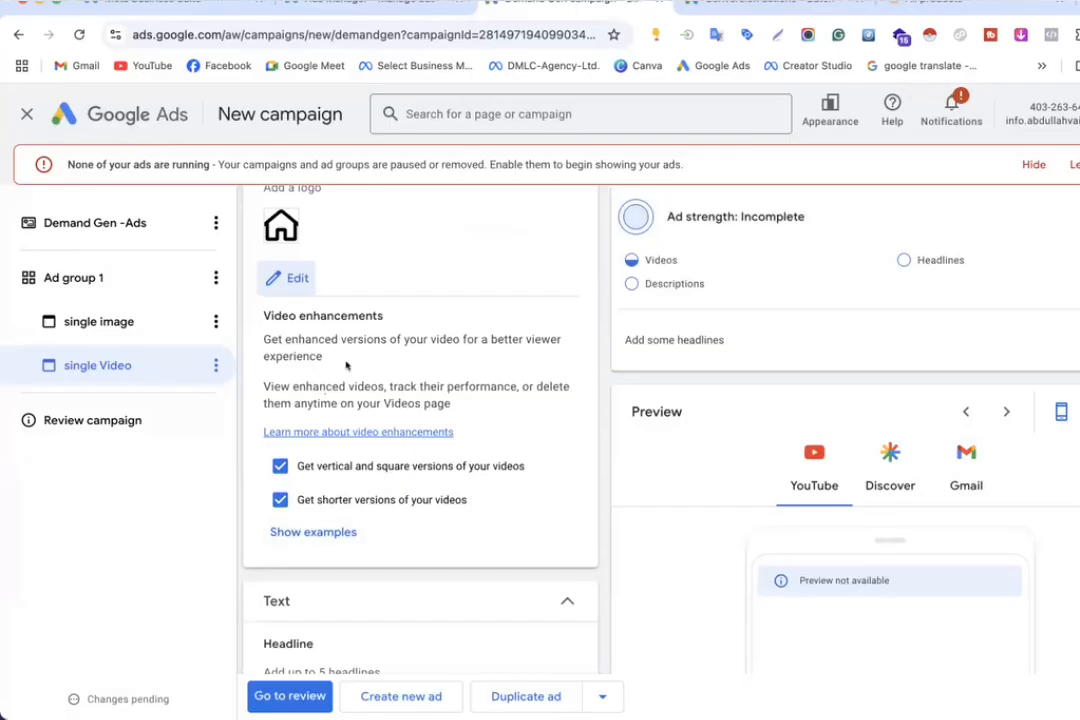
scroll(385, 483, "down", 3)
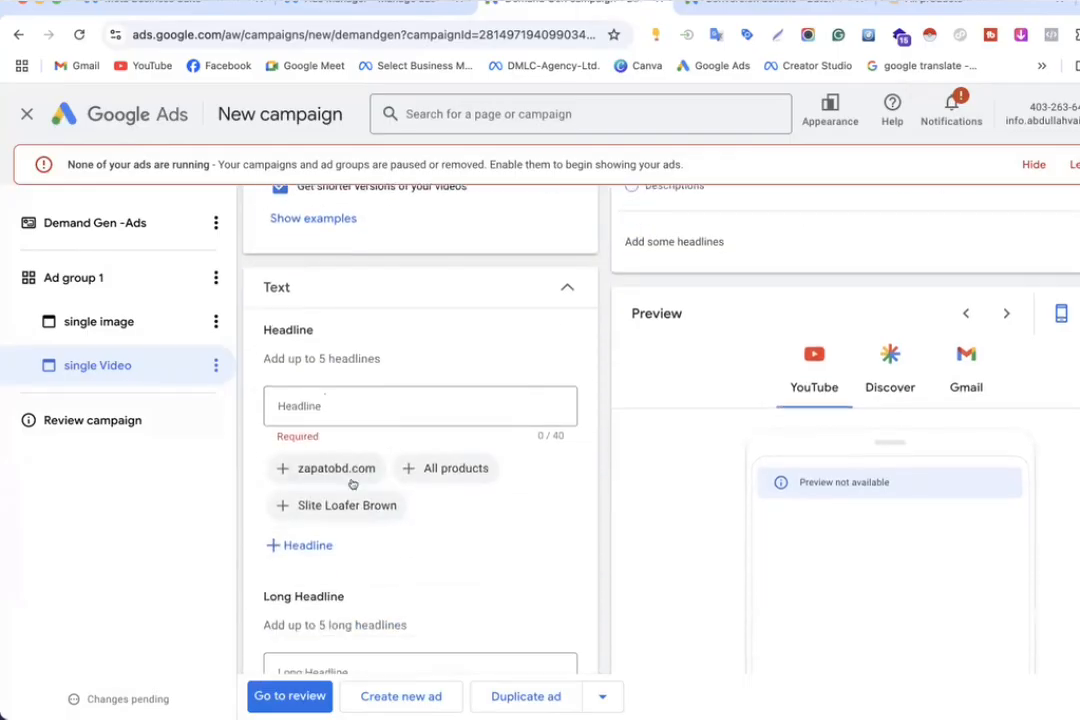
left_click(339, 294)
left_click(338, 295)
left_click(308, 404)
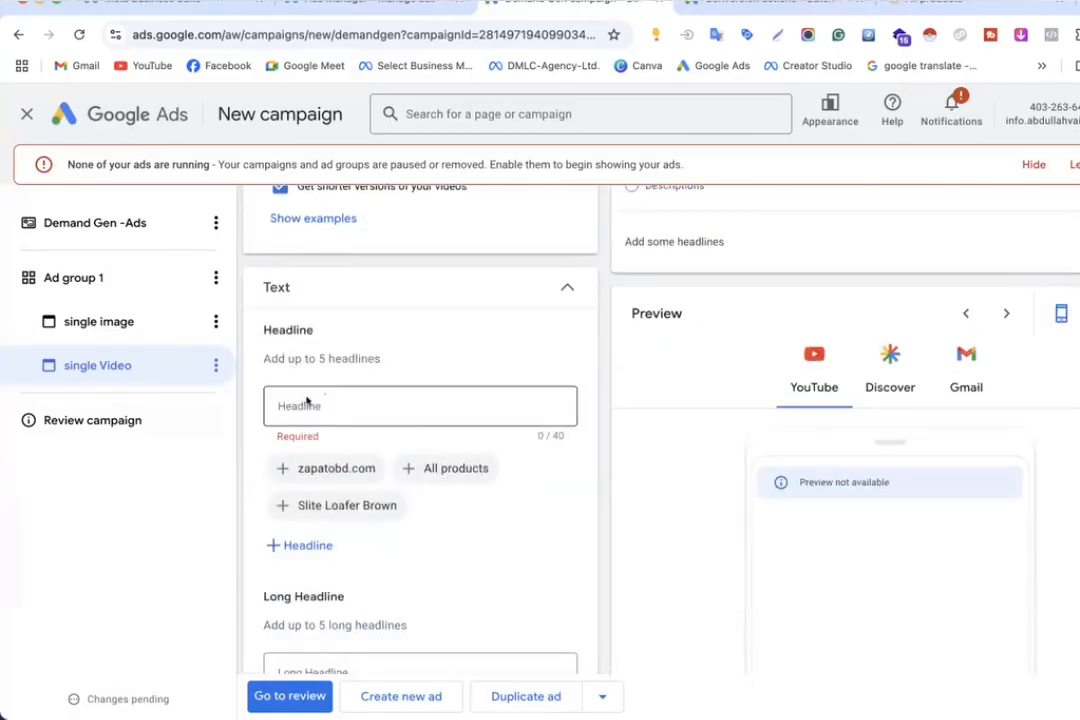
left_click(96, 321)
scroll(310, 407, "down", 10)
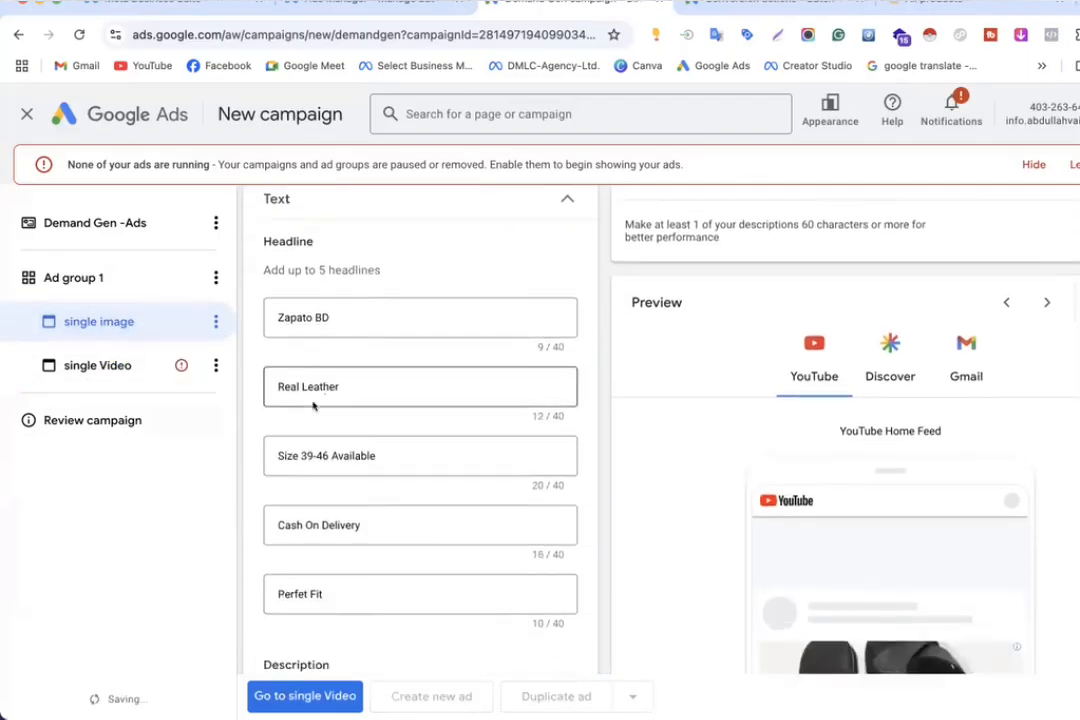
scroll(353, 363, "up", 1)
left_click_drag(345, 316, 266, 307)
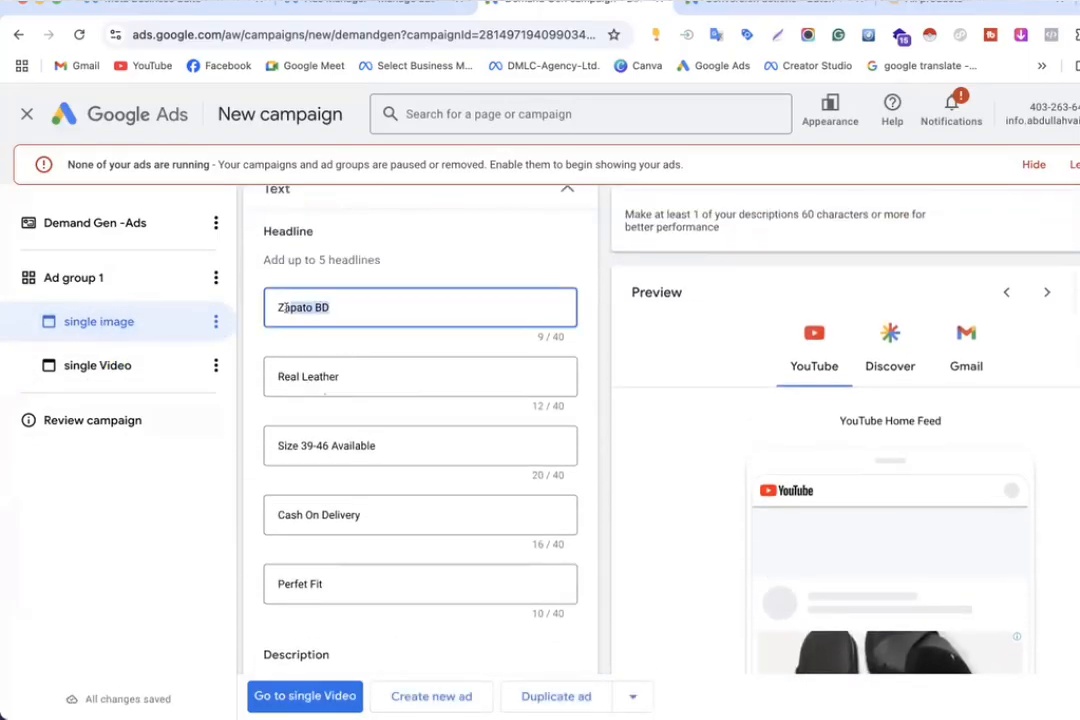
Step: Enter "Zapato BD" as the first headline of the single Video ad
left_click(110, 365)
scroll(296, 585, "down", 10)
scroll(296, 585, "down", 8)
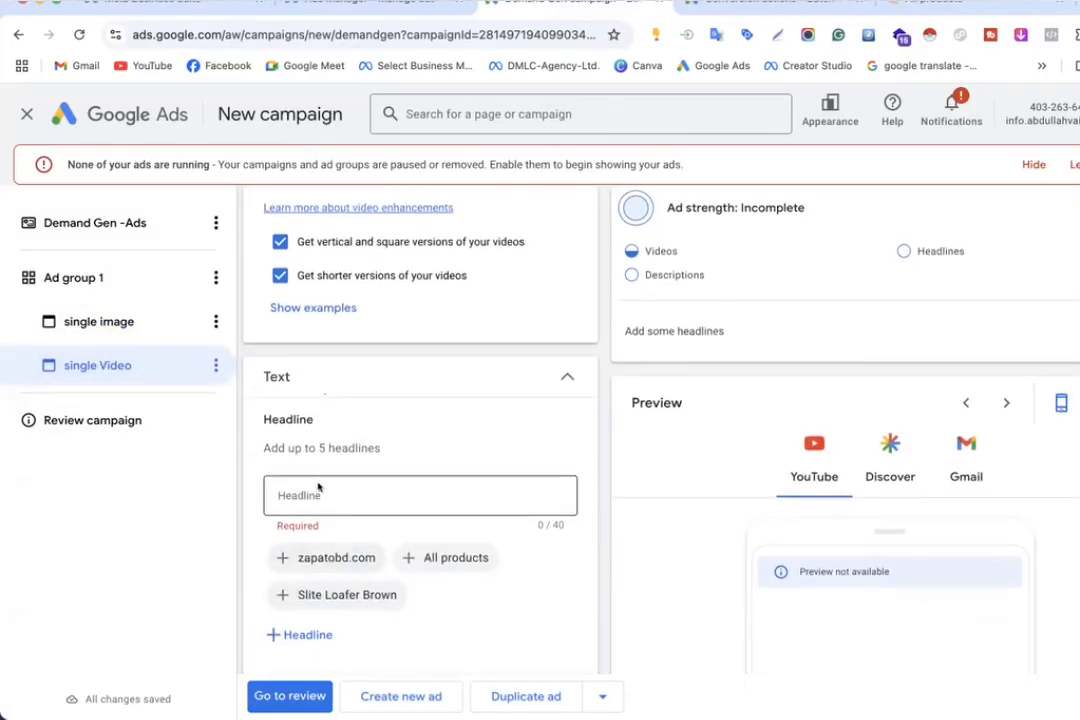
left_click(314, 494)
type("Zapato BD")
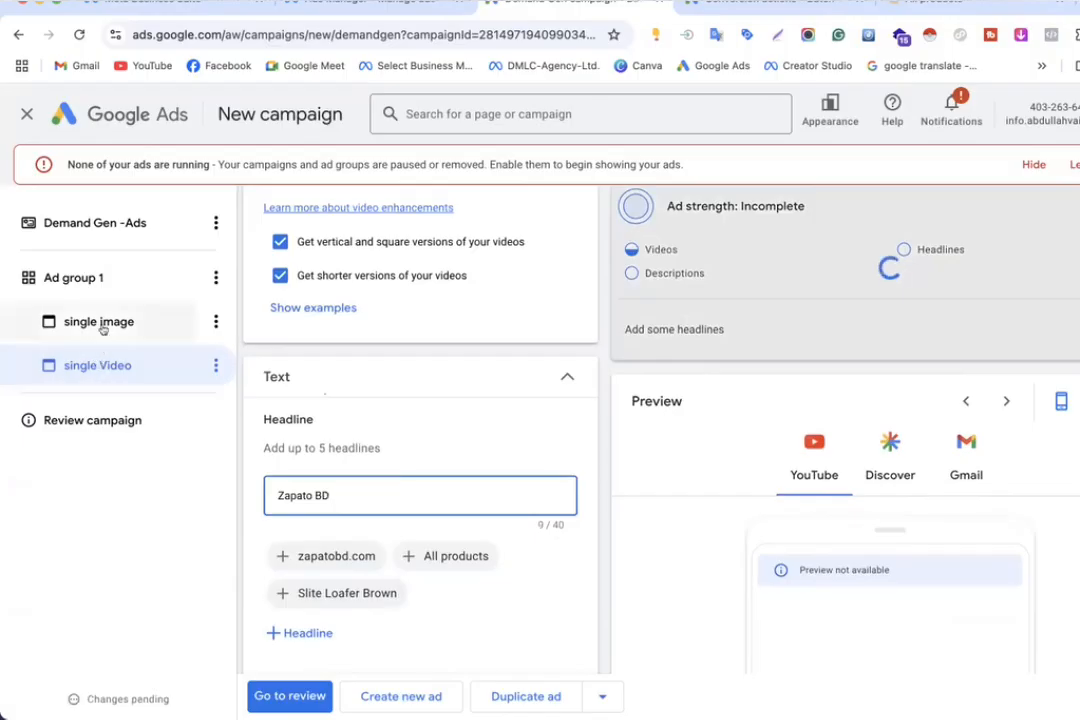
Step: Copy the "Real Leather" headline from the single image ad into a second headline of the single Video ad
left_click(67, 328)
scroll(347, 484, "down", 10)
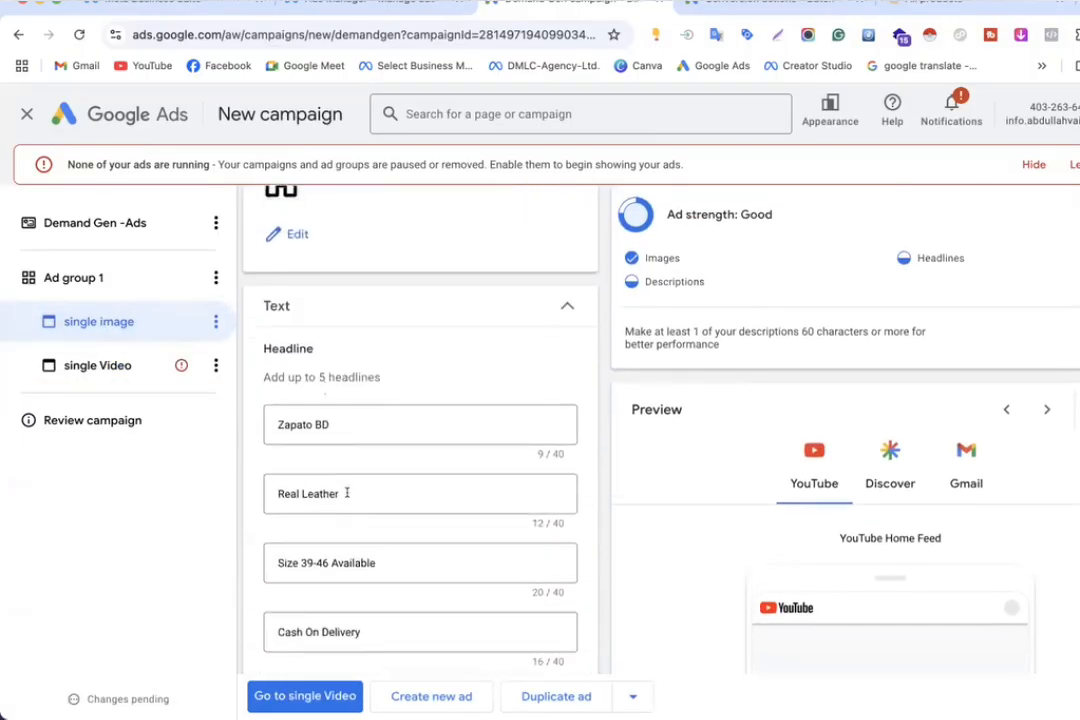
left_click_drag(345, 414, 258, 412)
key("ctrl+c")
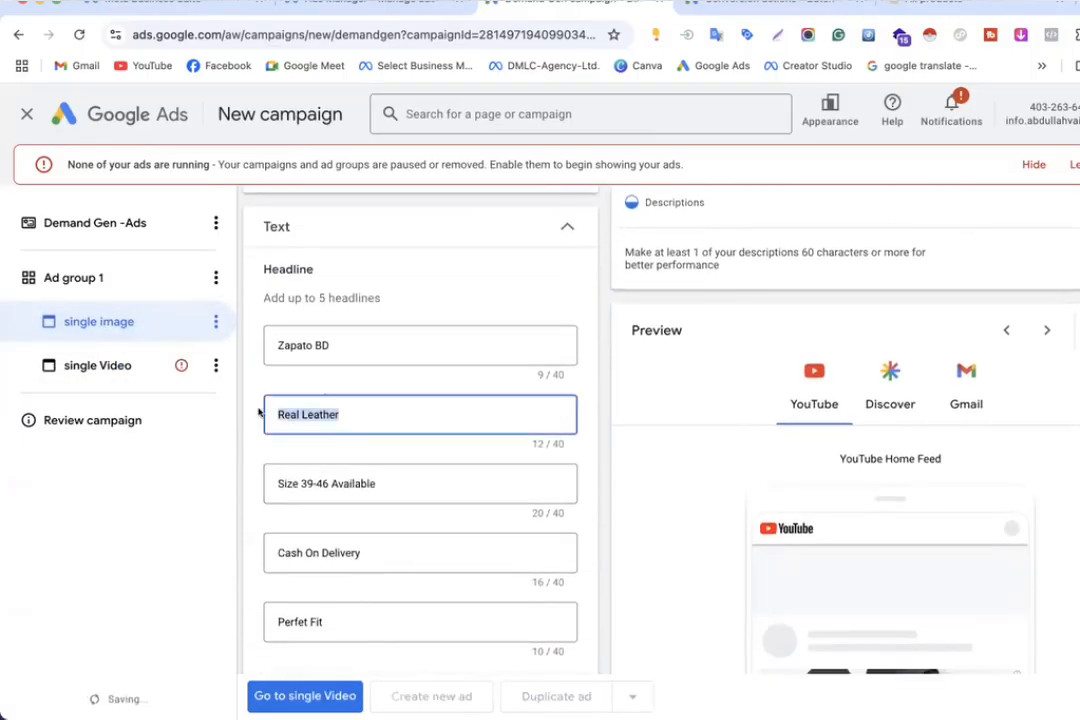
left_click(100, 365)
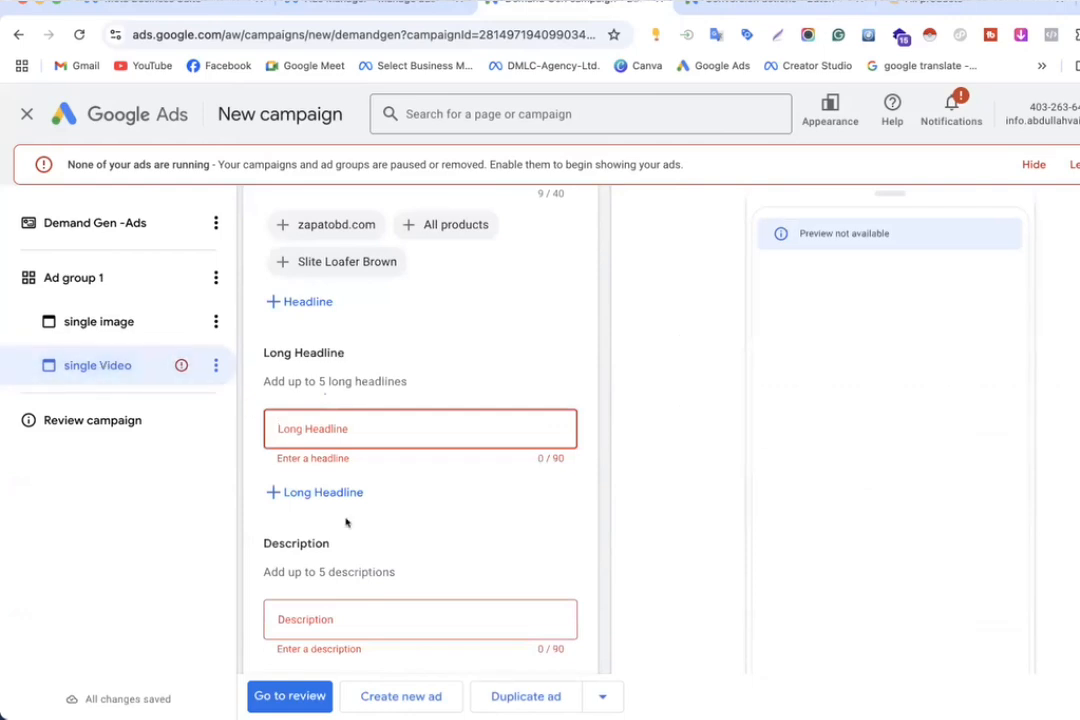
scroll(345, 518, "up", 5)
left_click(300, 508)
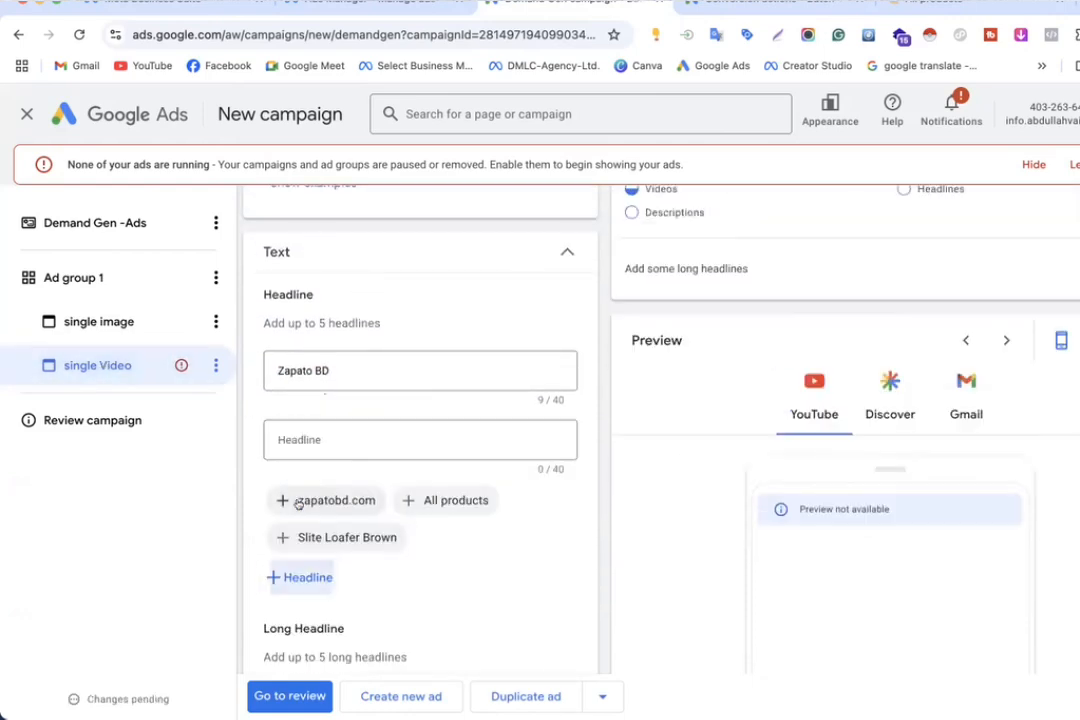
key("ctrl+v")
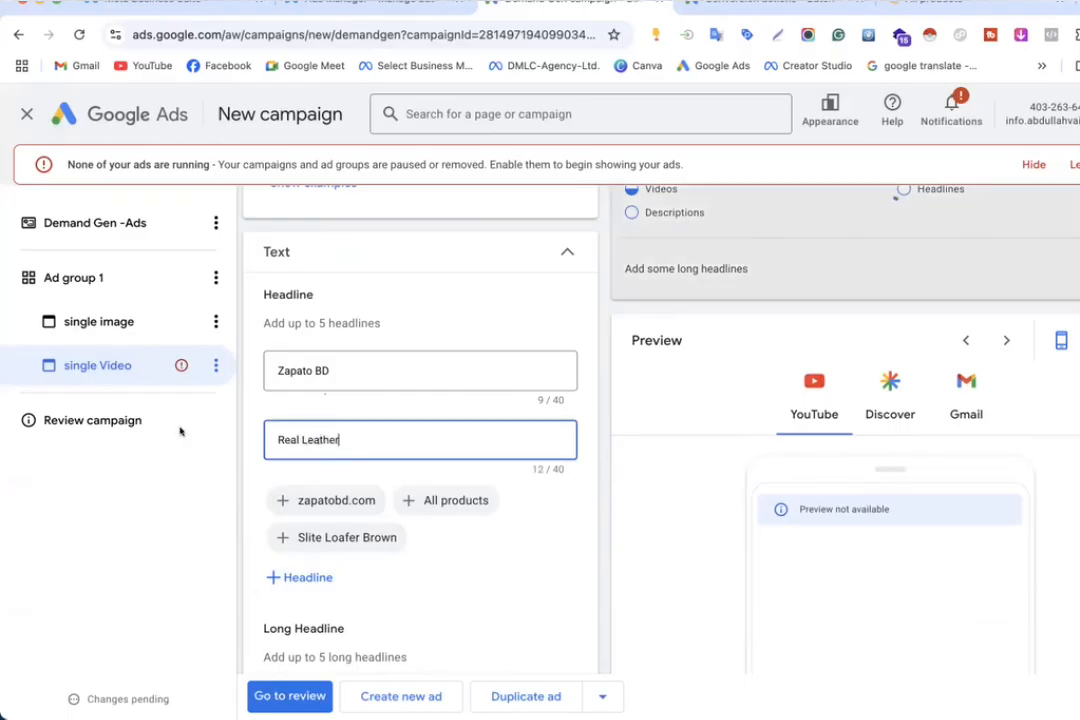
Step: Copy the "Size 39-46 Available" headline from the single image ad into a third headline of the single Video ad
left_click(92, 321)
scroll(345, 451, "down", 5)
scroll(345, 453, "down", 5)
left_click_drag(374, 490, 258, 488)
key("ctrl+c")
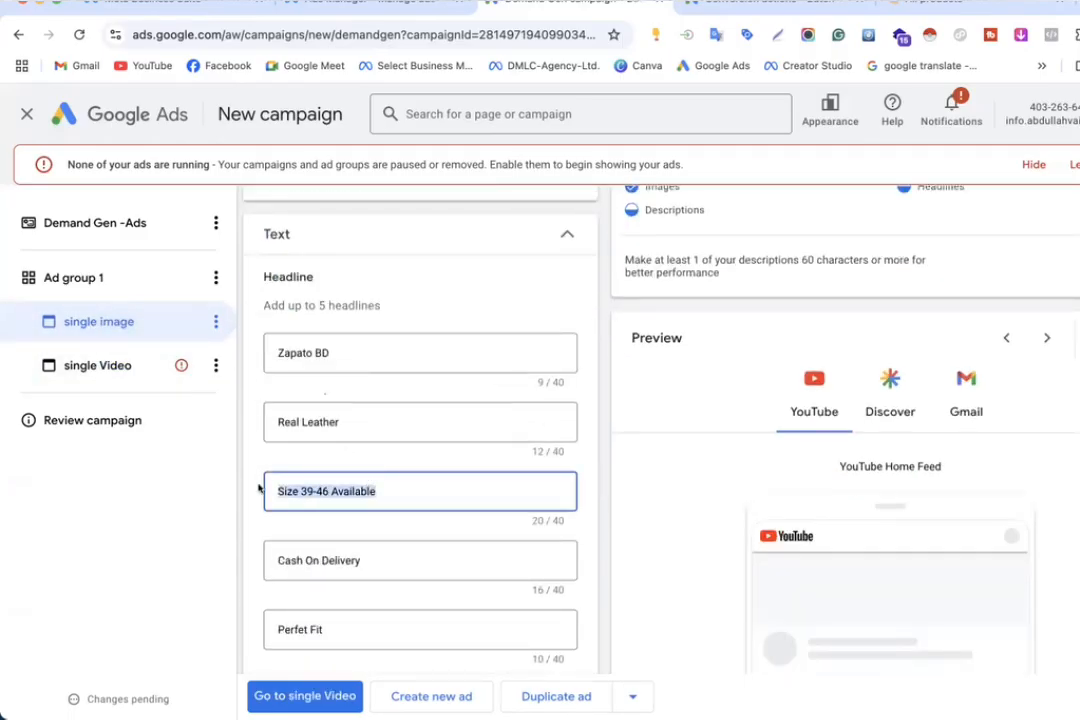
left_click(100, 365)
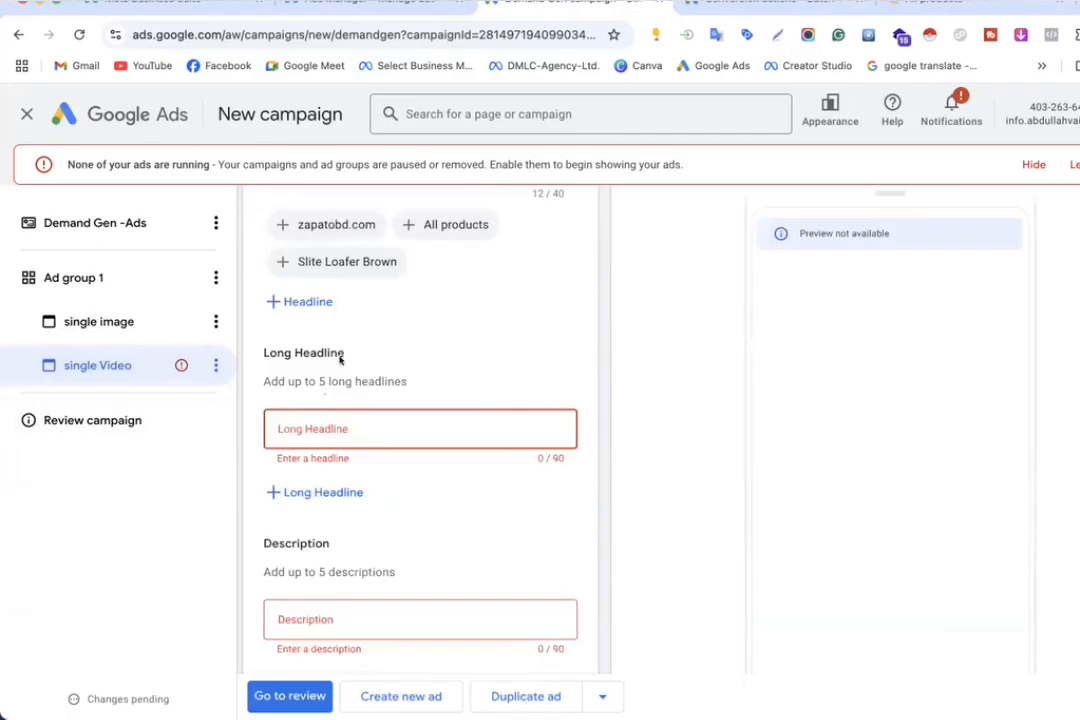
scroll(339, 351, "up", 3)
left_click(300, 552)
left_click(321, 483)
key("ctrl+v")
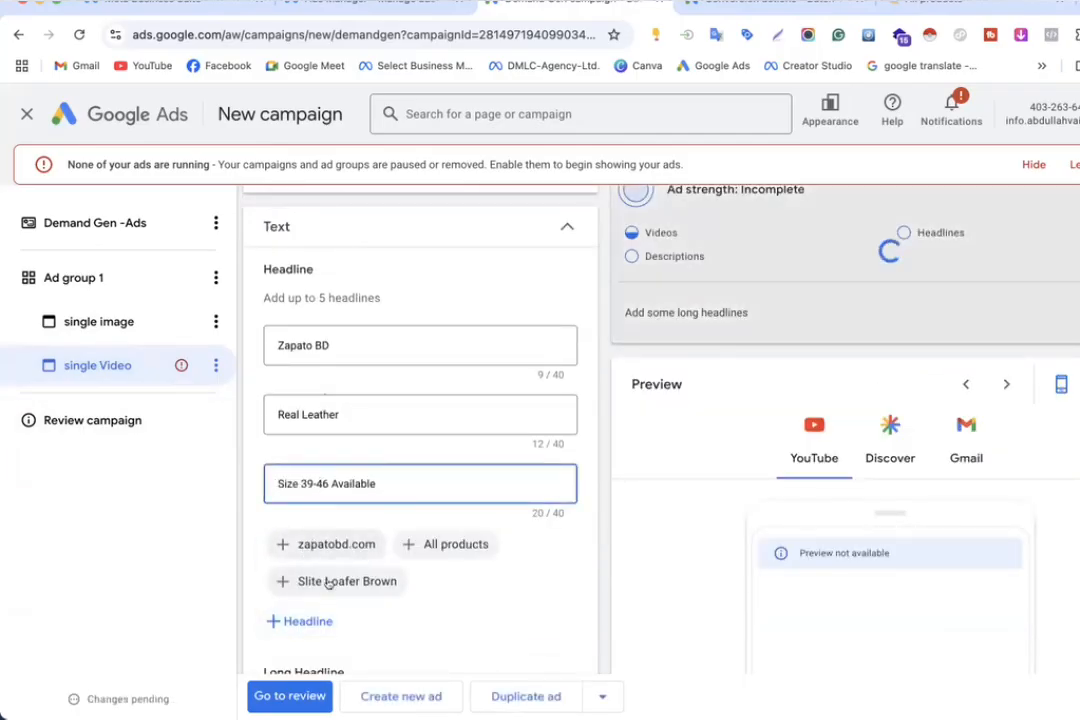
Step: Use the suggested "All products" text as the fourth headline and add an empty fifth headline field
left_click(305, 621)
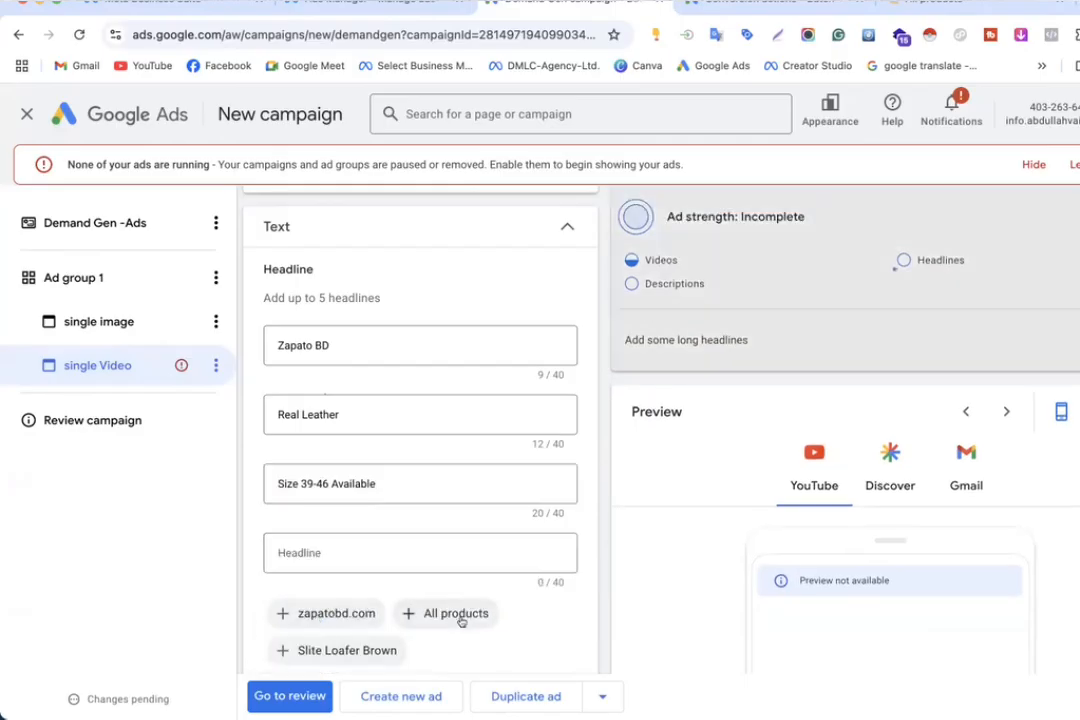
left_click(452, 614)
scroll(335, 617, "down", 2)
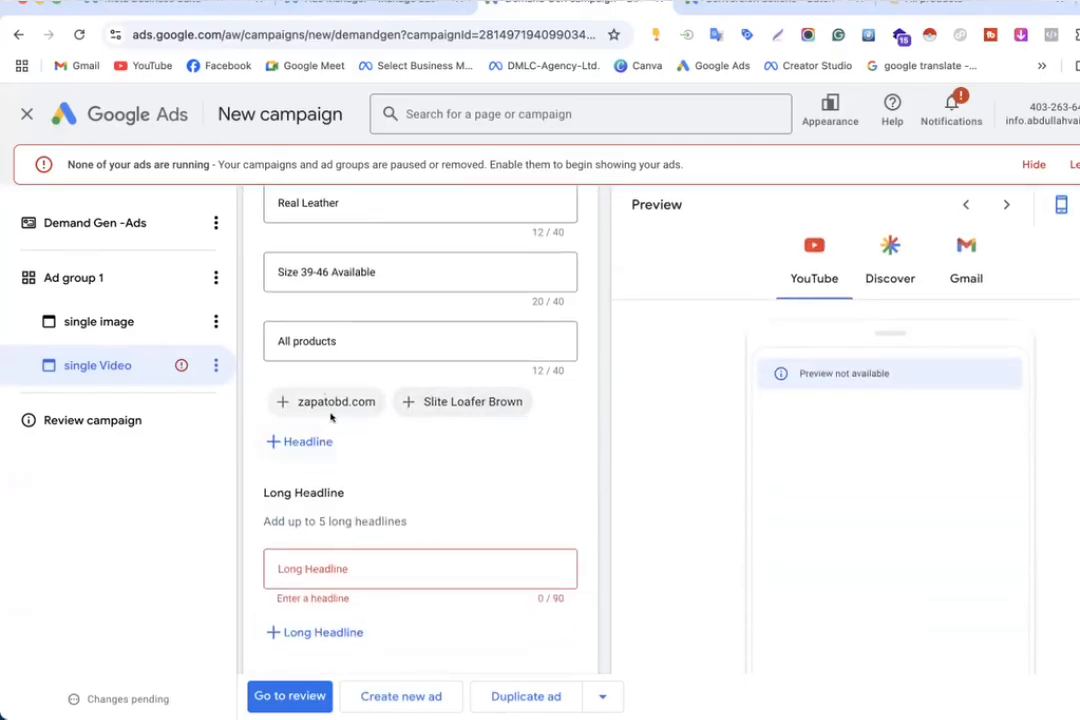
left_click(310, 441)
Step: Go back to the single image ad and select its "Perfet Fit" headline
left_click(125, 322)
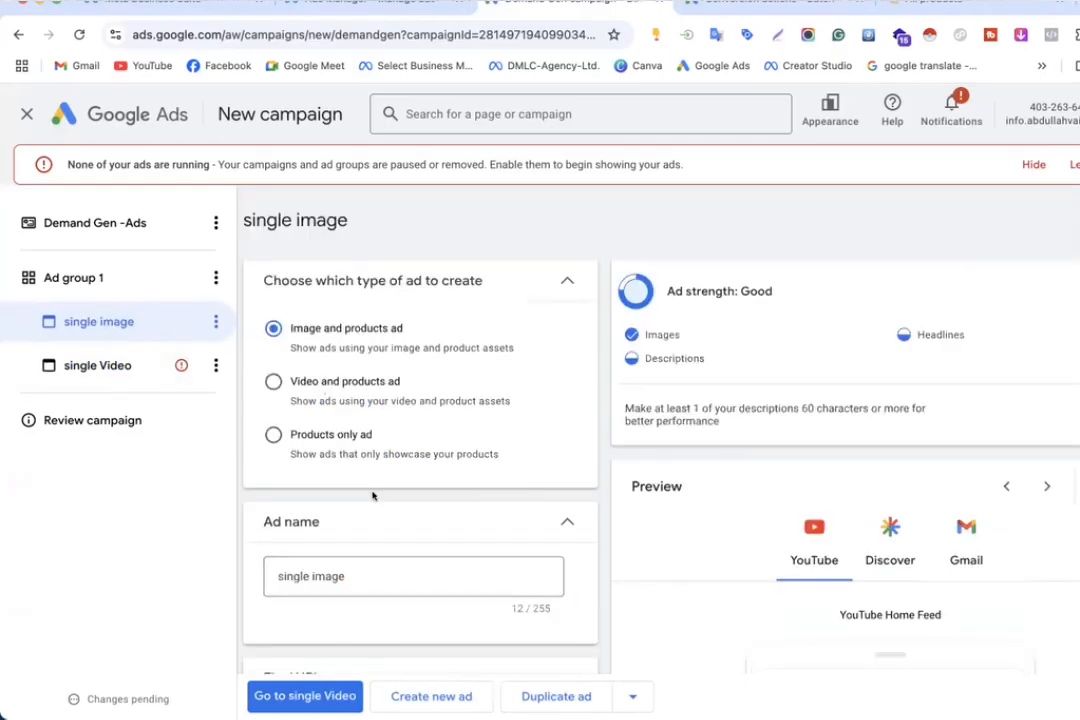
scroll(375, 497, "down", 7)
left_click(316, 521)
left_click_drag(322, 521, 274, 519)
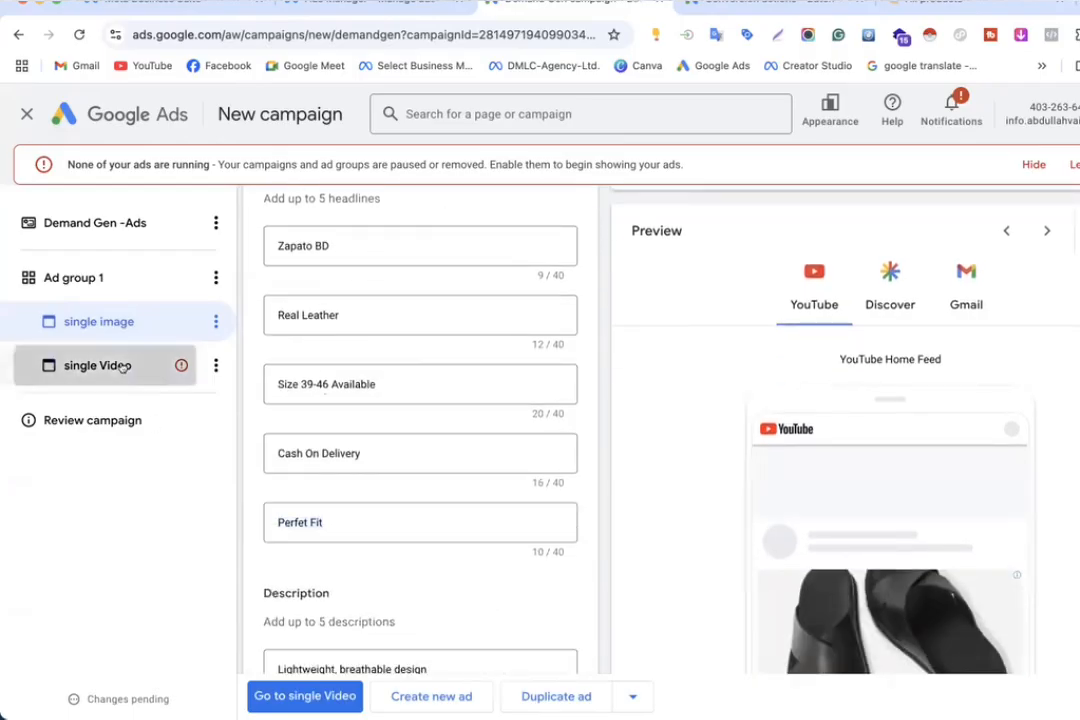
Step: Return to the single Video ad and enter "Home Delivery" as its first long headline
left_click(116, 364)
left_click(320, 428)
type("Home Delive")
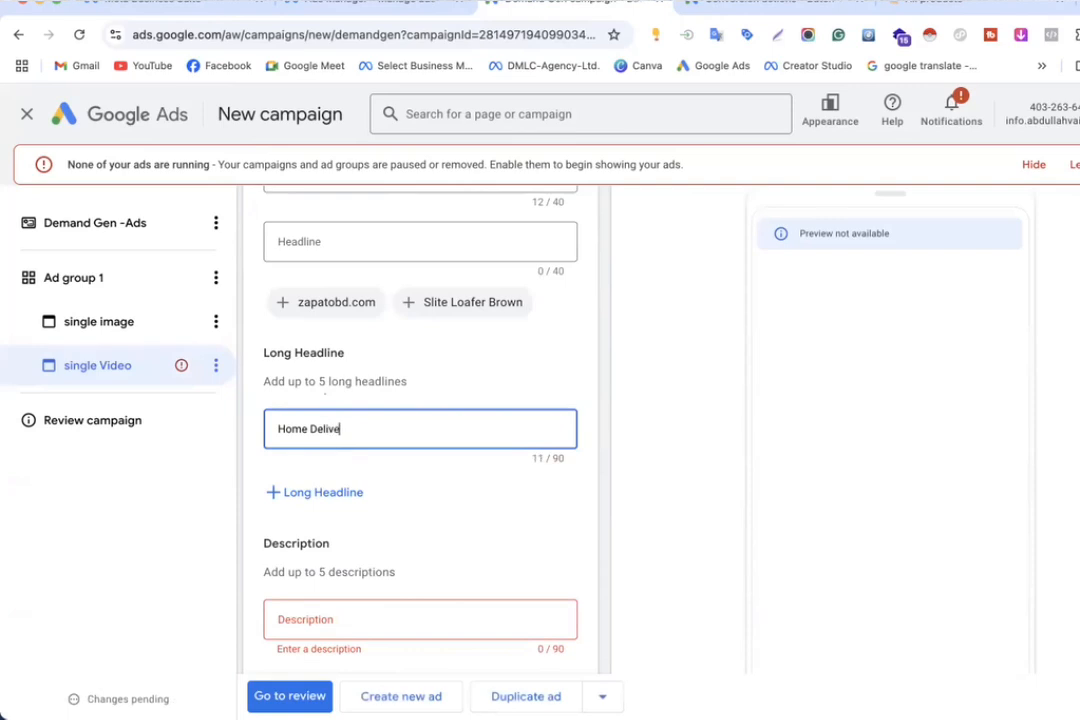
scroll(339, 399, "down", 2)
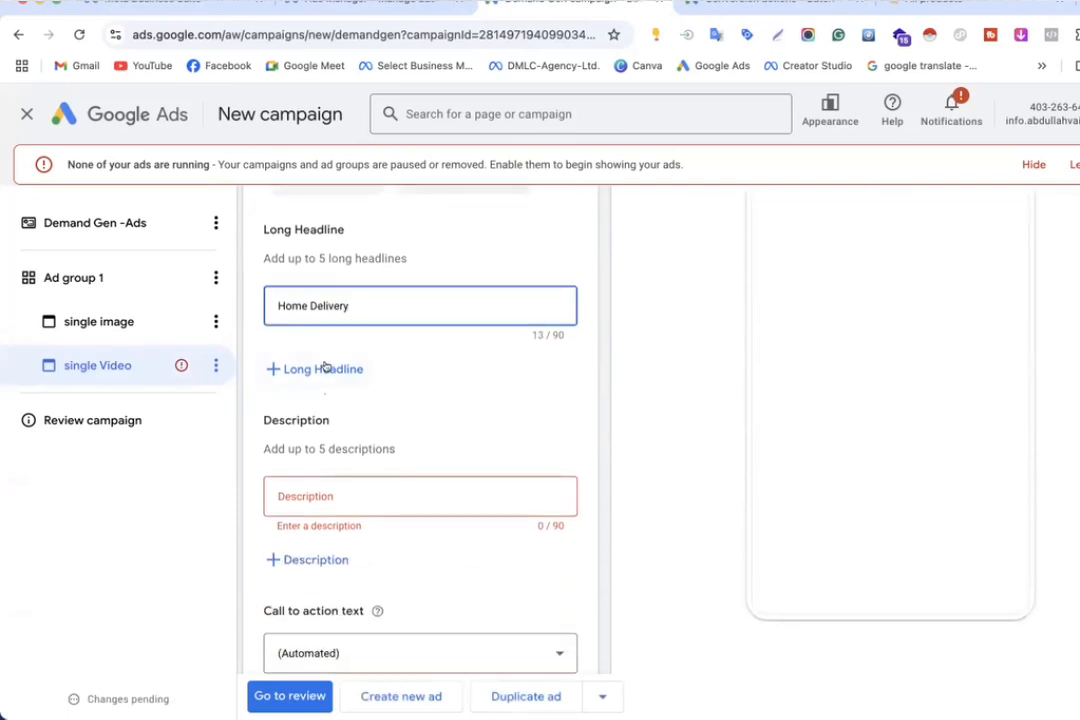
Step: Add a second long headline, "(Cash On Delivery) Home Delivery Available.", copied from the Shoe note in the Notes app
left_click(324, 368)
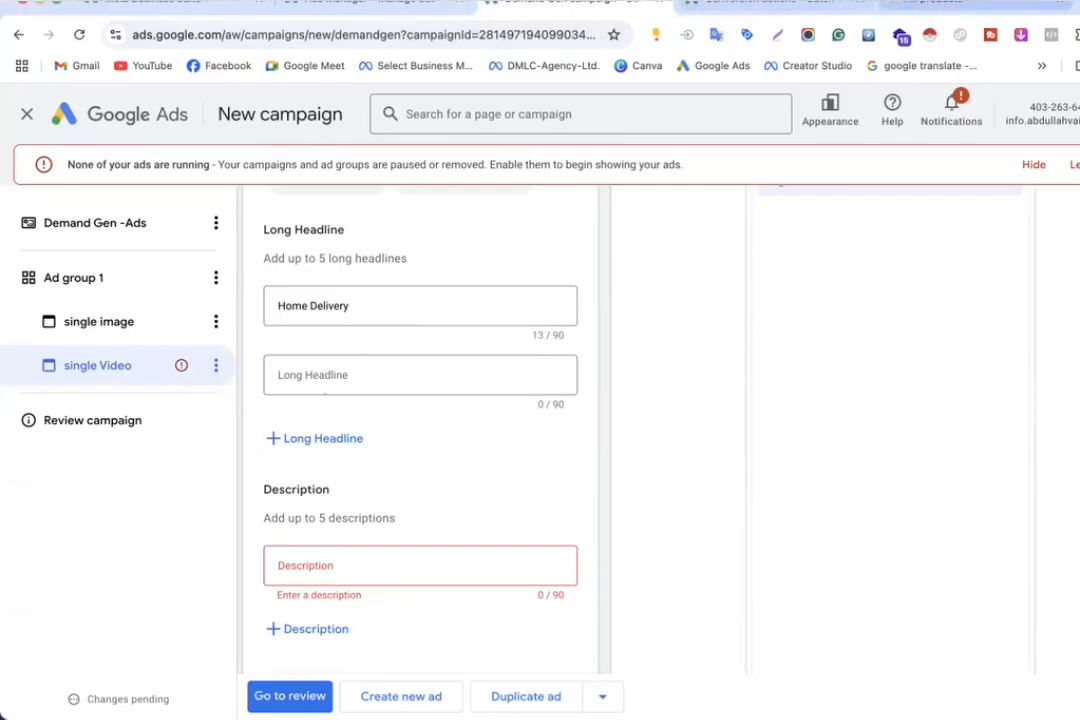
left_click(872, 10)
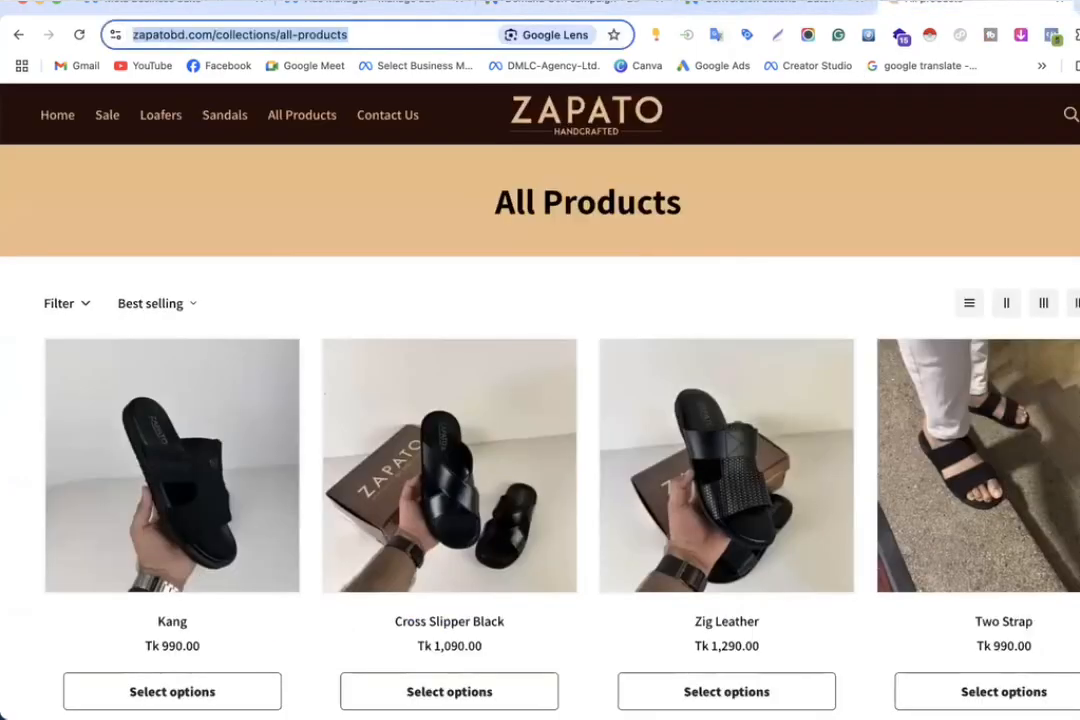
key("super+Tab")
left_click_drag(859, 272, 617, 267)
key("super+c")
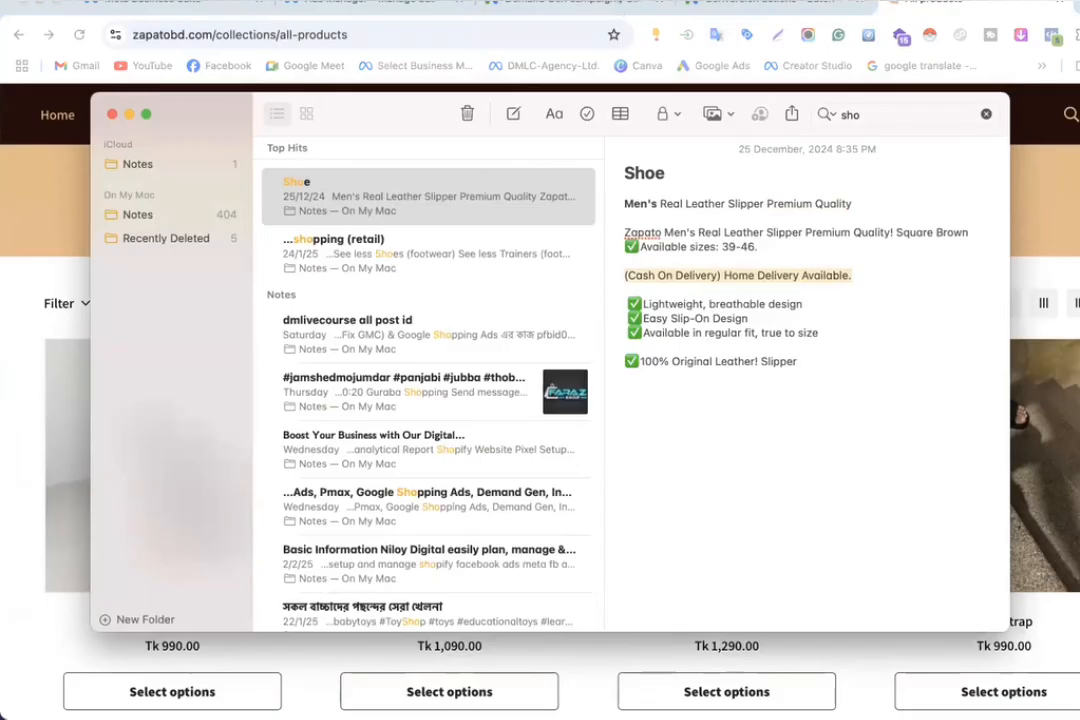
left_click(545, 6)
left_click(330, 369)
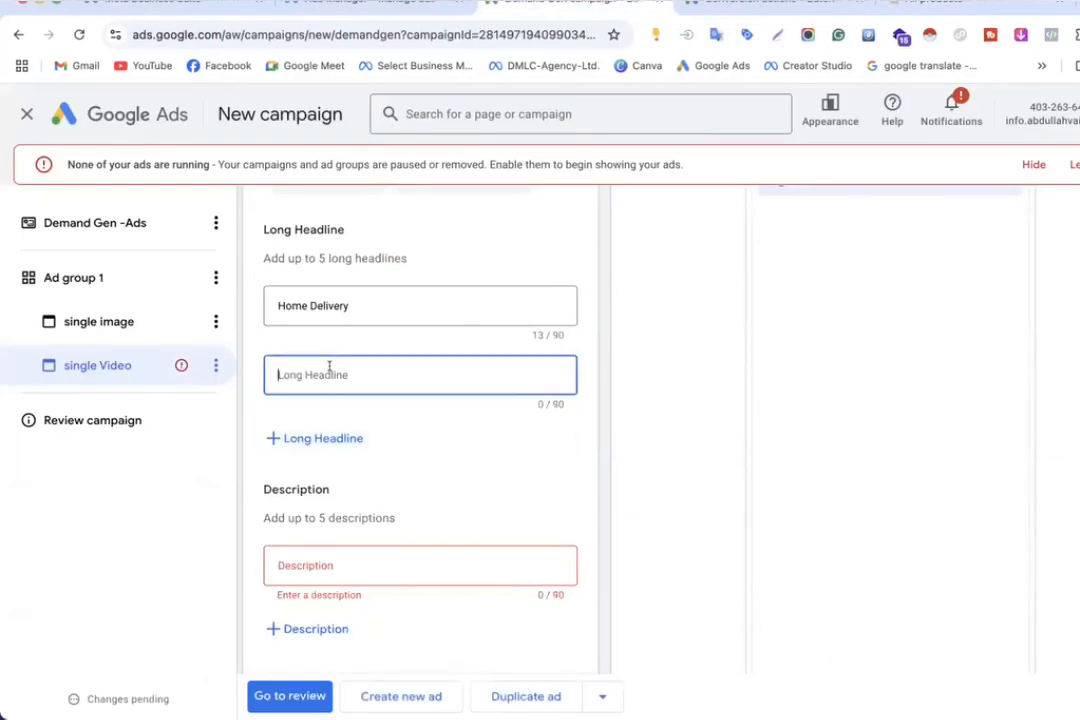
key("super+v")
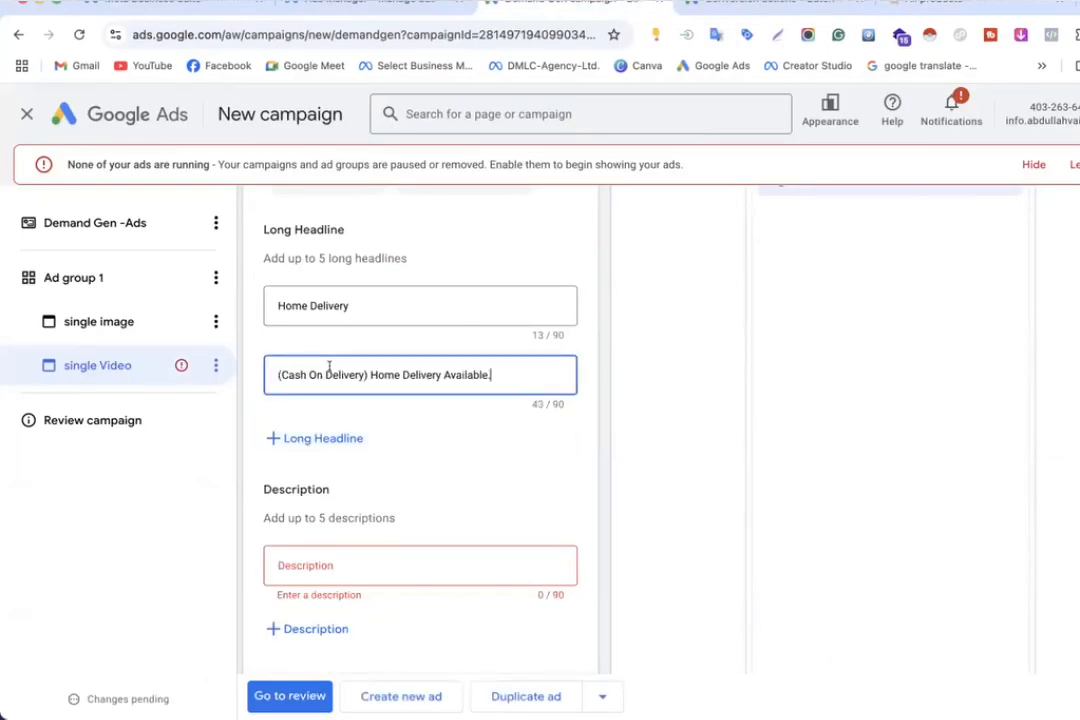
Step: Copy the "Home Delivery" text from the single Video ad's first long headline
scroll(329, 370, "up", 1)
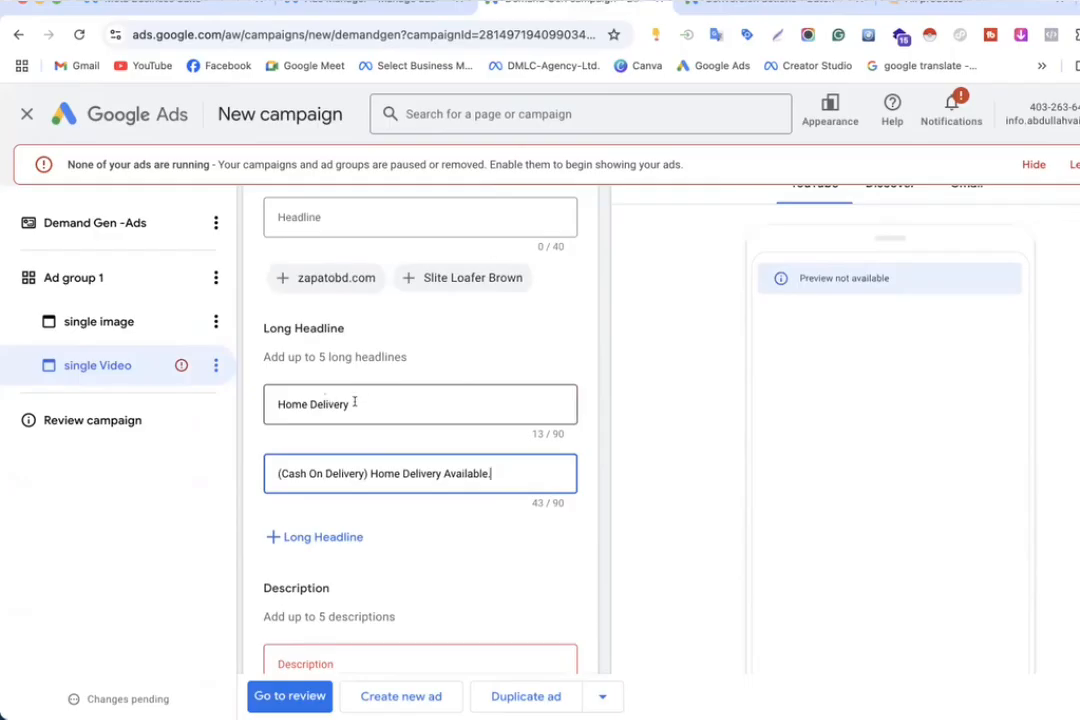
left_click_drag(354, 402, 266, 404)
key("super+c")
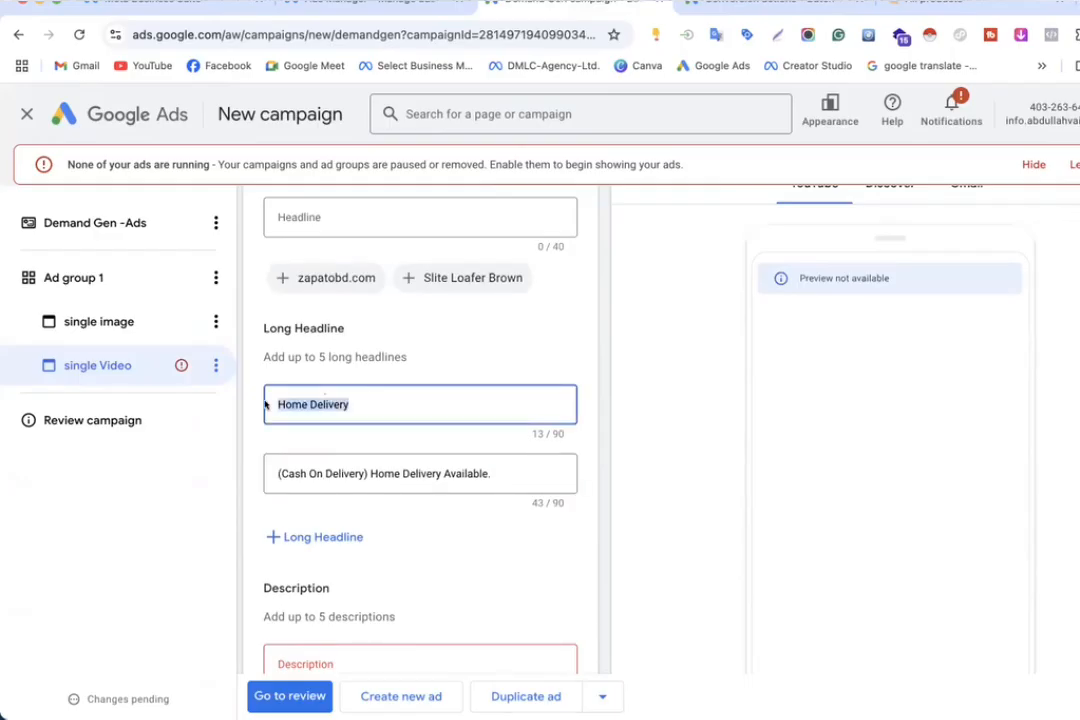
Step: Clear "Home Delivery" from the single Video ad's first long headline and enter "Cash On Delivery" as the fifth headline
key("BackSpace")
scroll(300, 380, "up", 1)
left_click(305, 354)
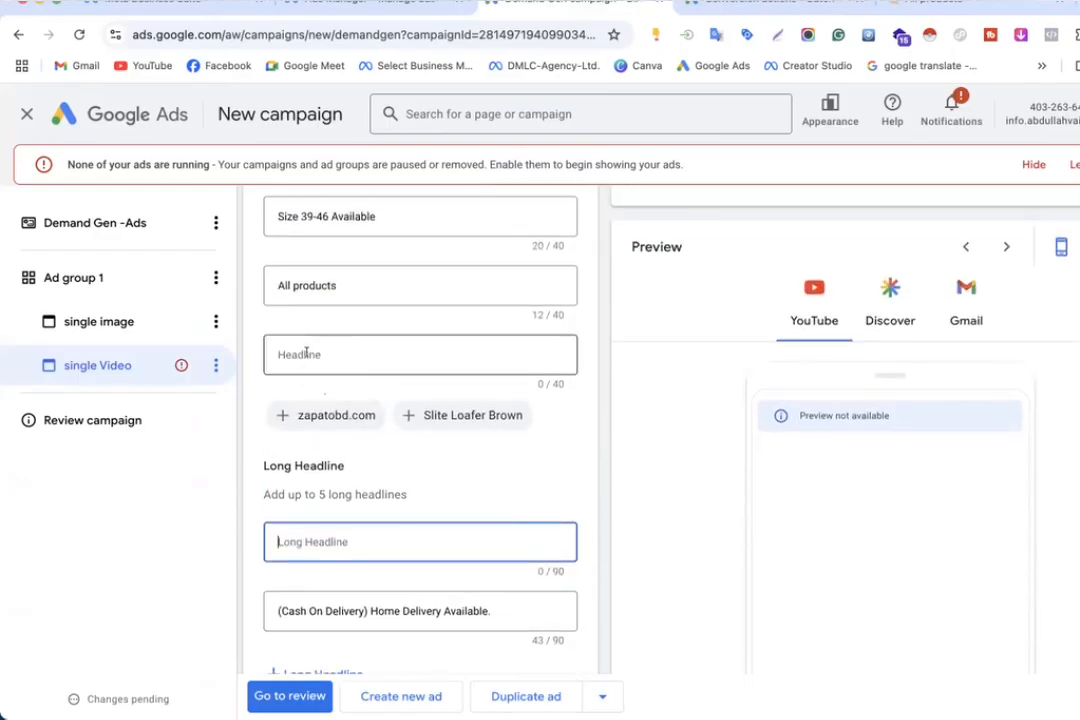
key("super+v")
left_click_drag(304, 350, 262, 357)
type("Cash O")
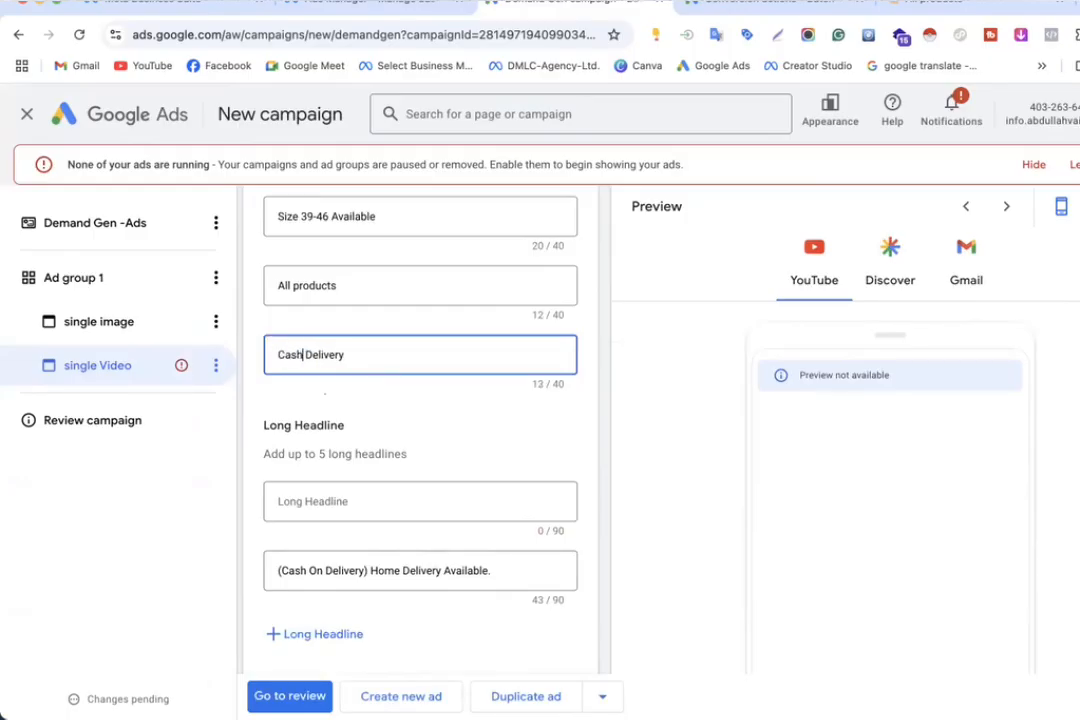
type("n")
Step: Move the text "(Cash On Delivery) Home Delivery Available." from the second long headline into the empty first one
scroll(410, 398, "down", 2)
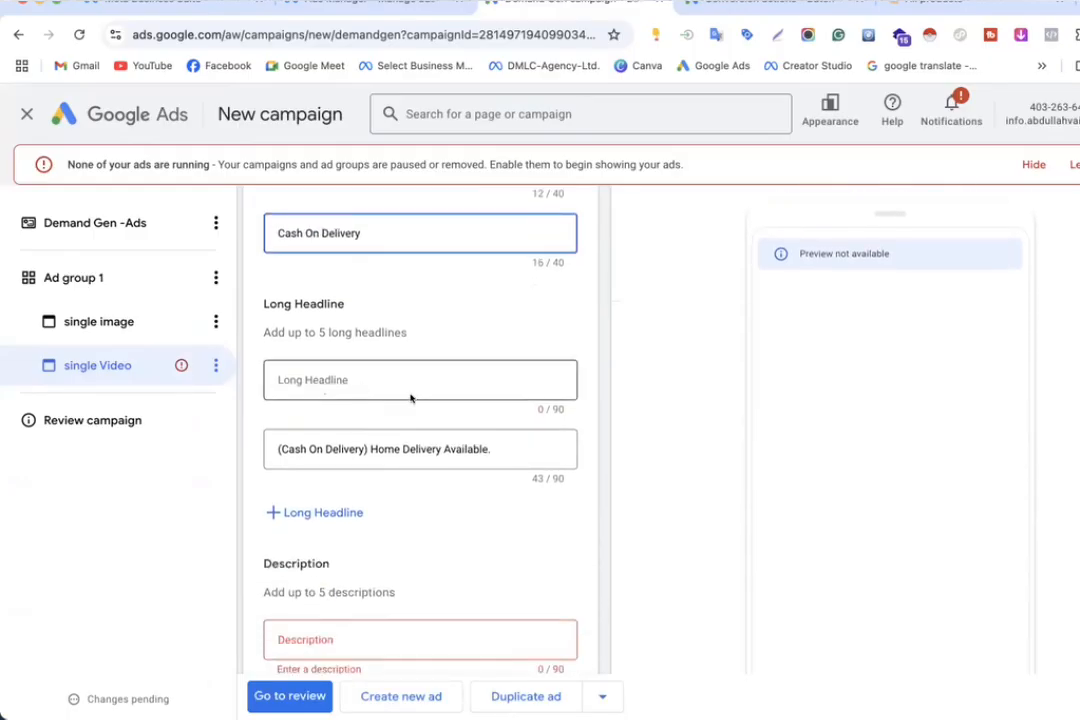
left_click_drag(489, 448, 265, 443)
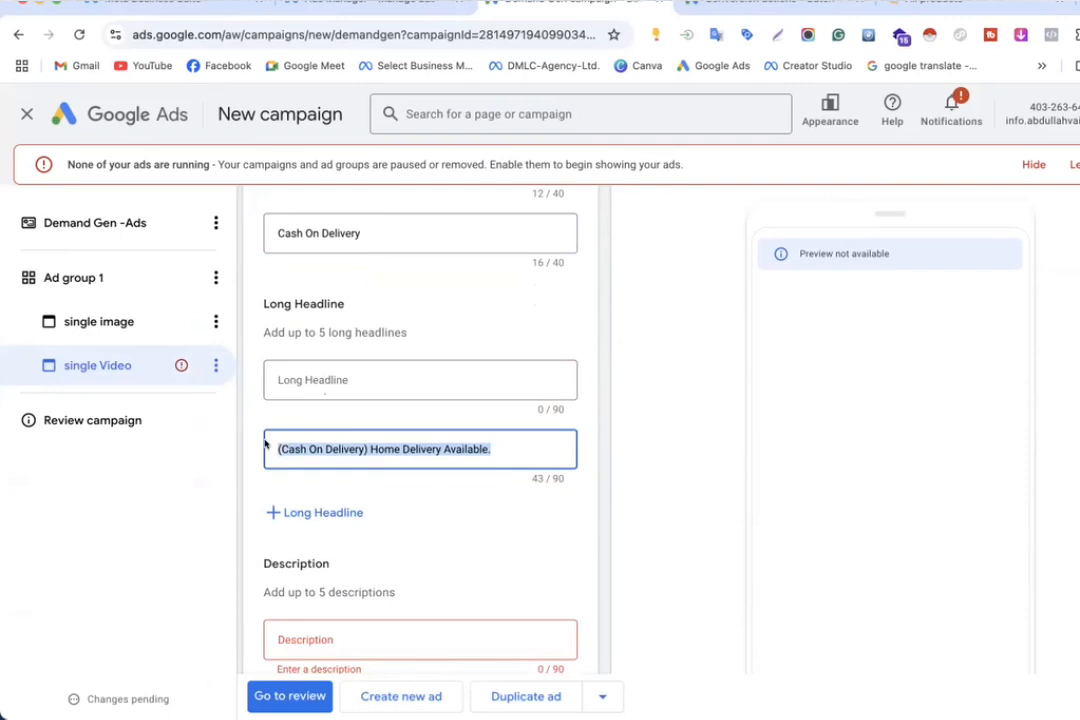
key("ctrl+x")
left_click(313, 379)
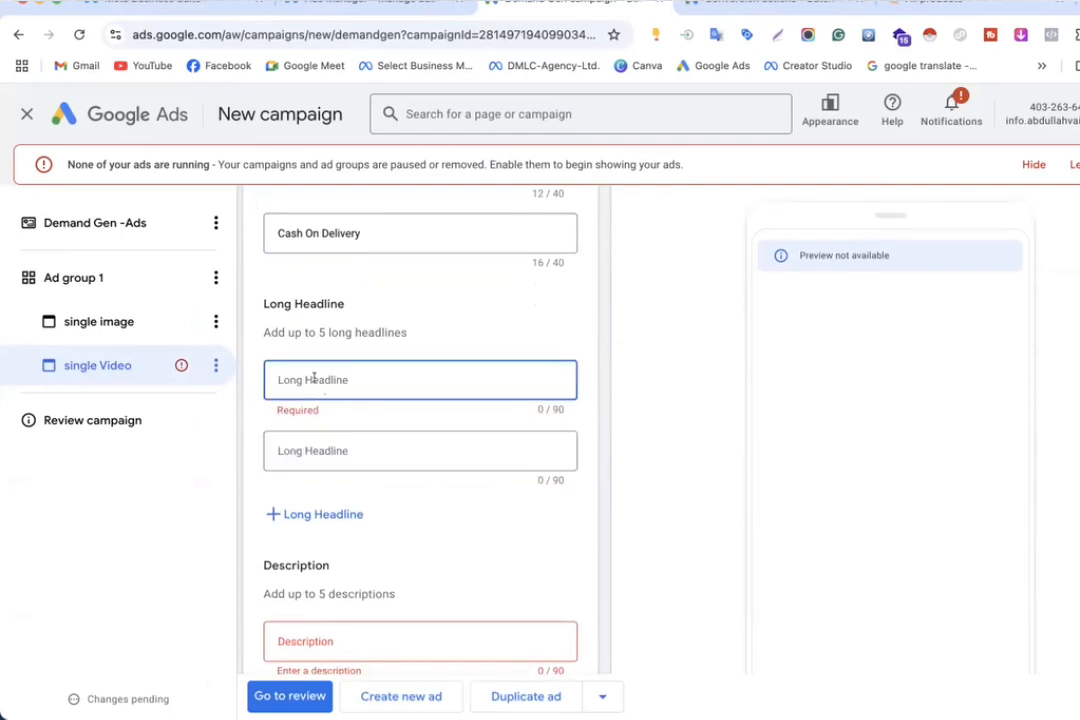
key("ctrl+v")
Step: Copy the description "Premium Quality Leather Shoe" from the single image ad into the single Video ad's empty description
scroll(314, 379, "down", 2)
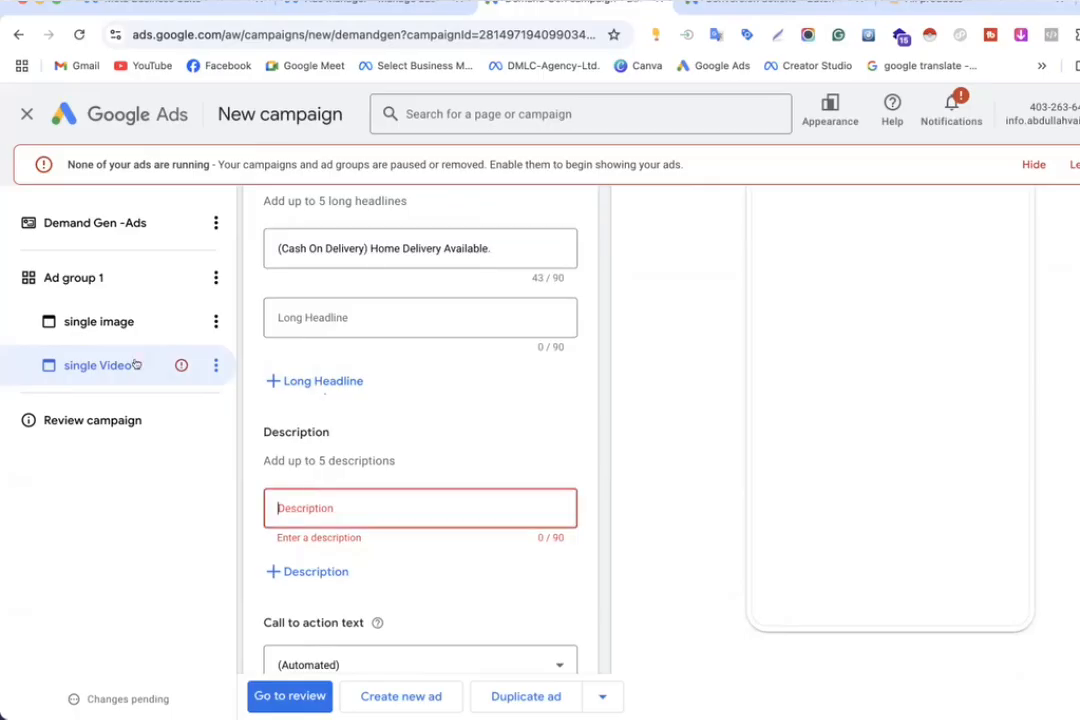
left_click(60, 321)
scroll(360, 446, "down", 10)
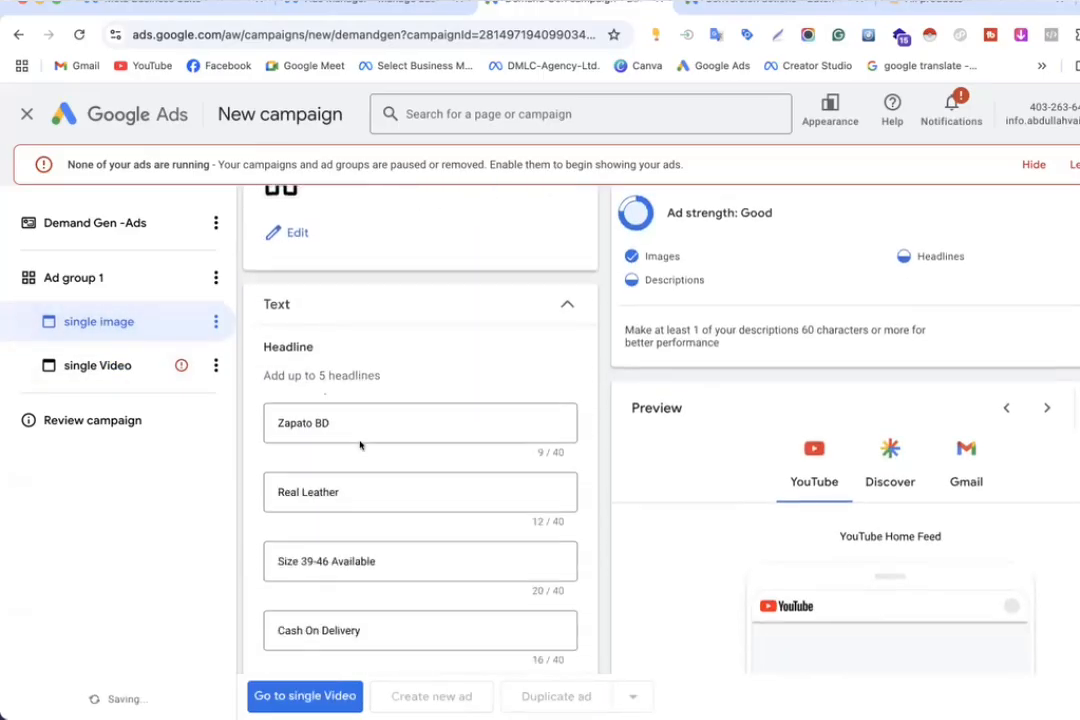
scroll(360, 446, "down", 2)
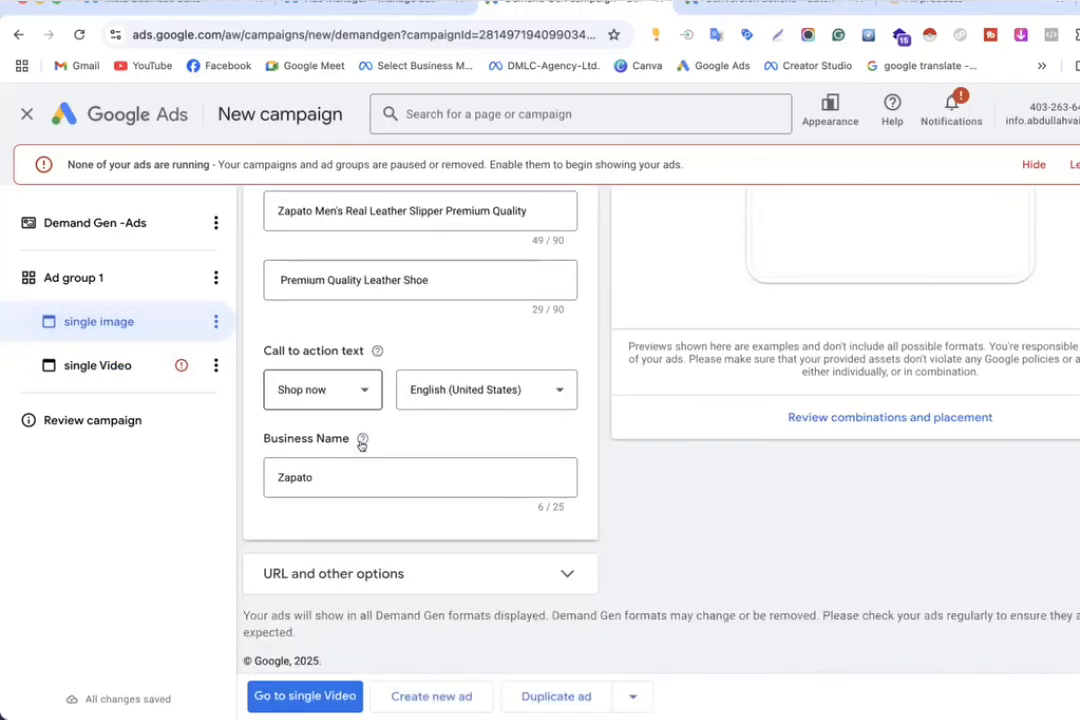
scroll(360, 444, "up", 3)
left_click_drag(440, 509, 279, 509)
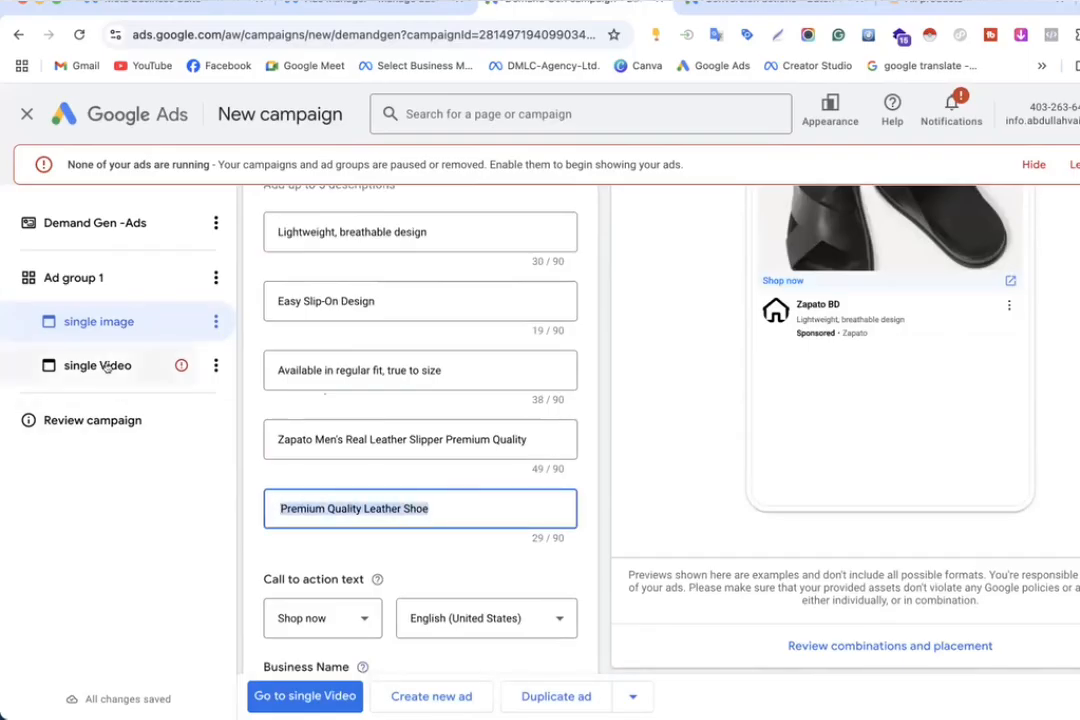
left_click(140, 360)
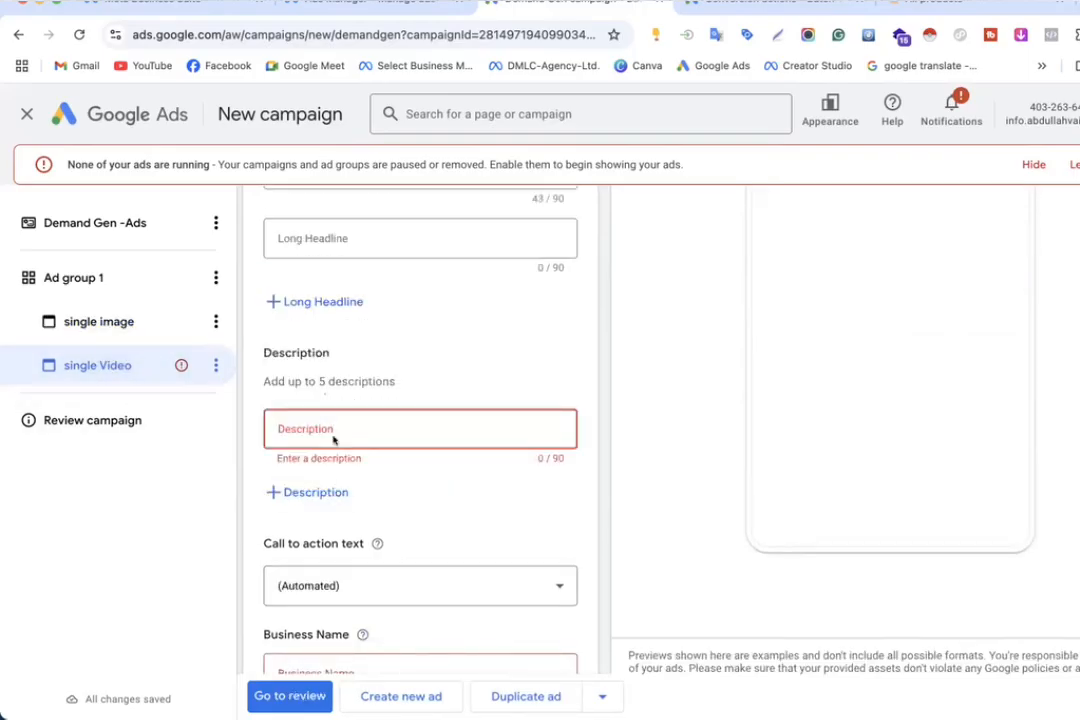
left_click(333, 430)
key("ctrl+v")
Step: Copy the headline "Size 39-46 Available" from the single image ad and return to the single Video ad
left_click(110, 321)
scroll(362, 460, "down", 3)
scroll(362, 460, "down", 10)
left_click_drag(376, 437, 268, 440)
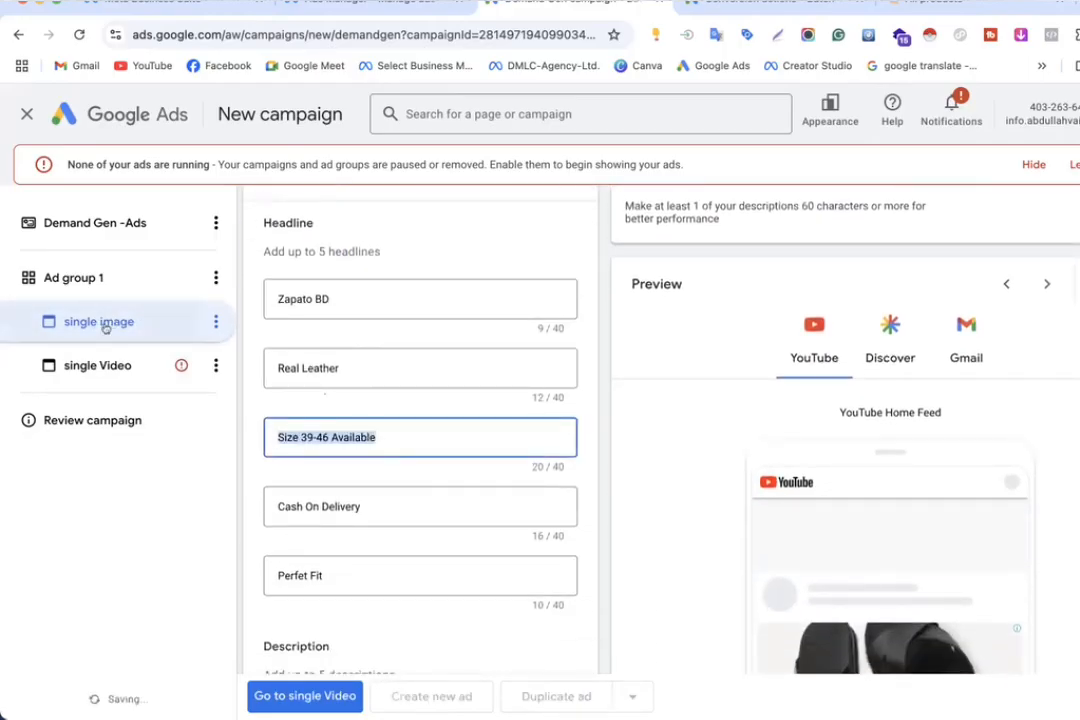
left_click(110, 365)
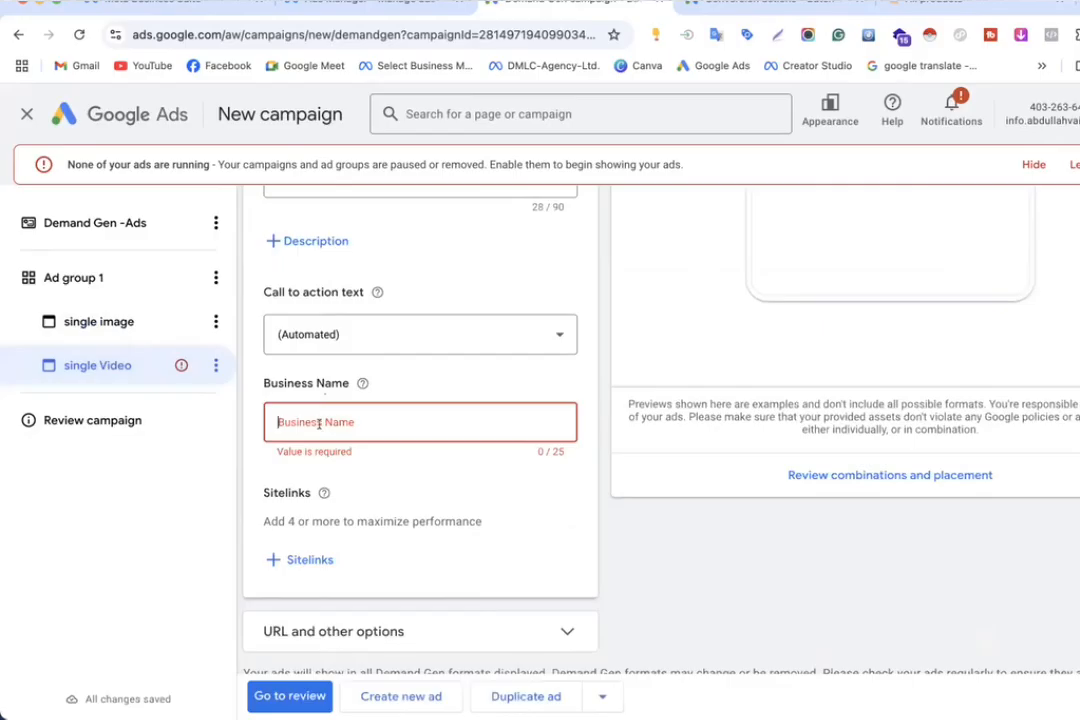
Step: Append "13% OFF" to the end of the single Video ad's first long headline
scroll(320, 422, "up", 5)
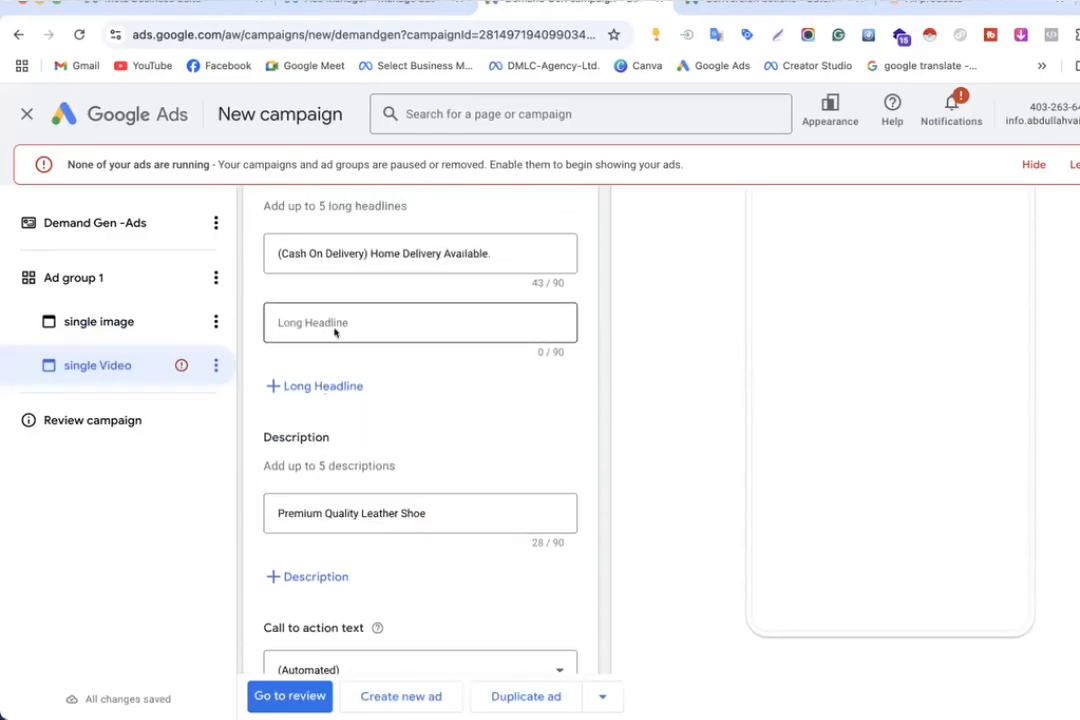
scroll(348, 317, "up", 1)
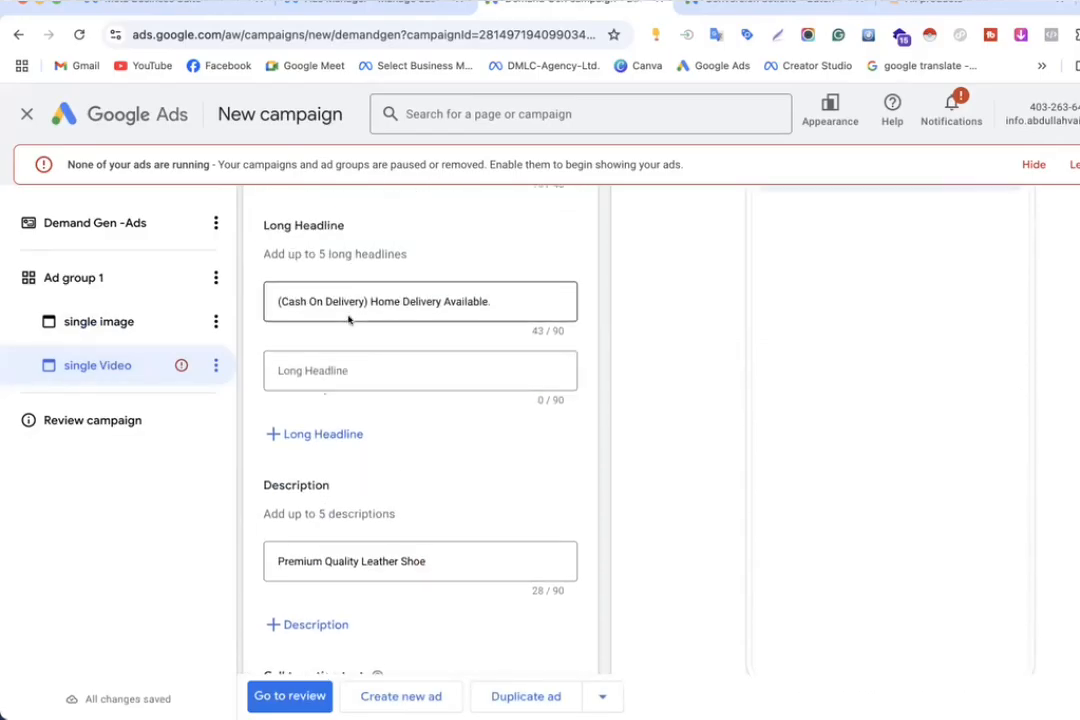
left_click_drag(264, 254, 325, 252)
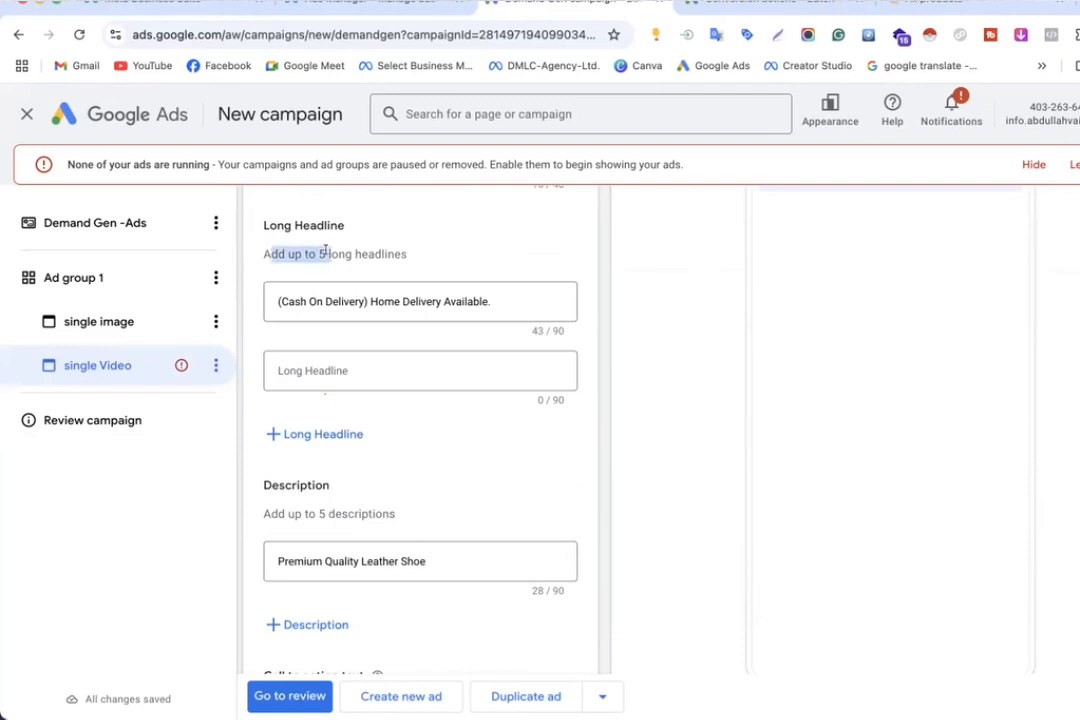
scroll(366, 369, "down", 4)
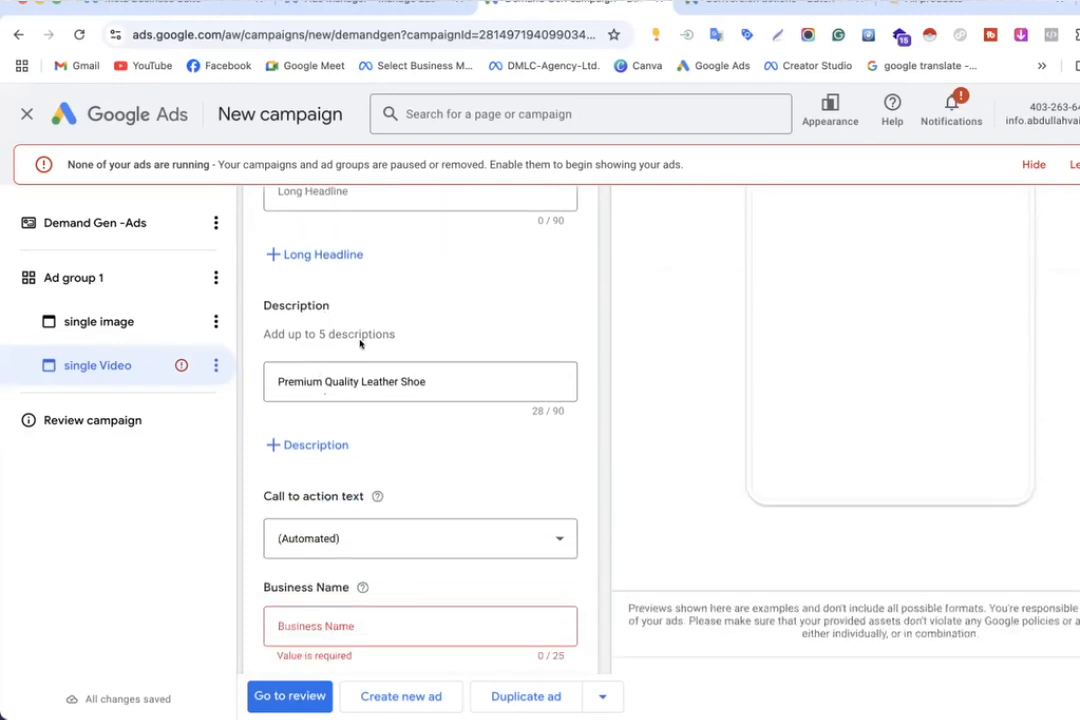
scroll(369, 335, "up", 4)
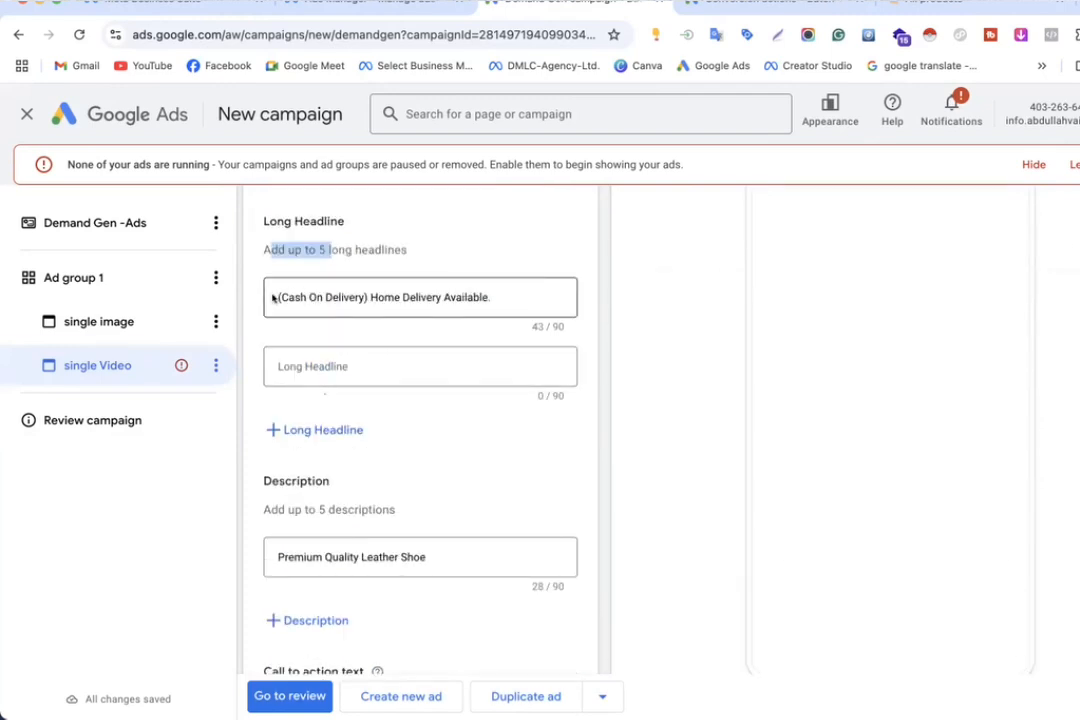
left_click(490, 296)
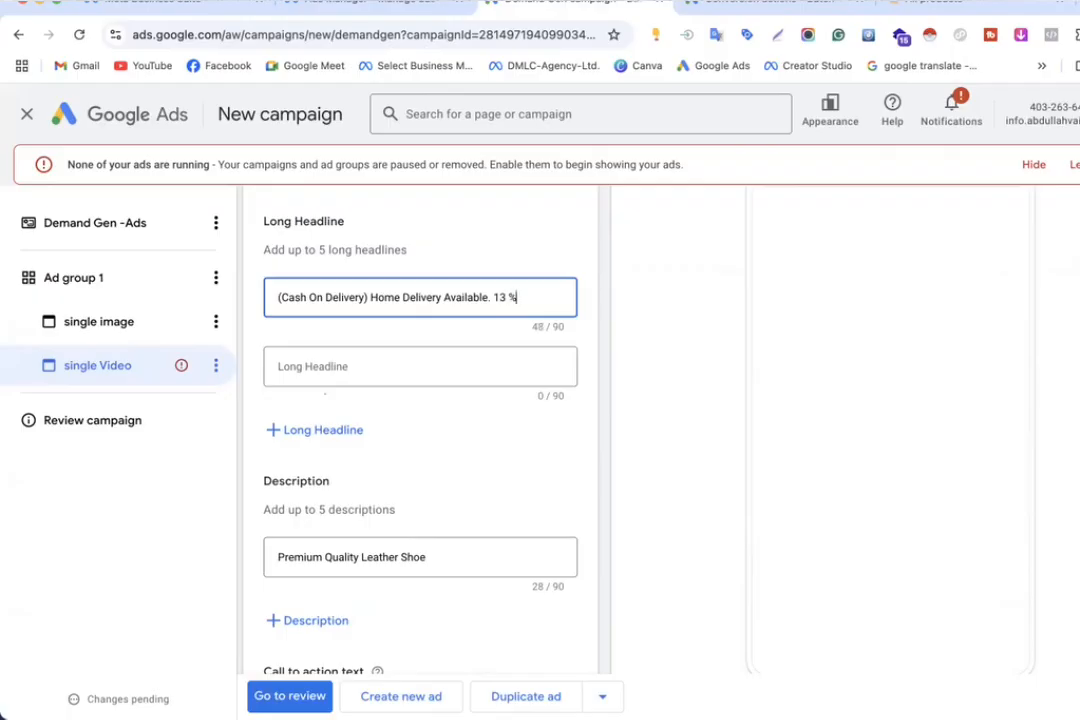
type("13% OFF")
Step: Review the single Video ad's strength rating against its headlines, long headlines, description and remaining text fields
scroll(562, 386, "up", 10)
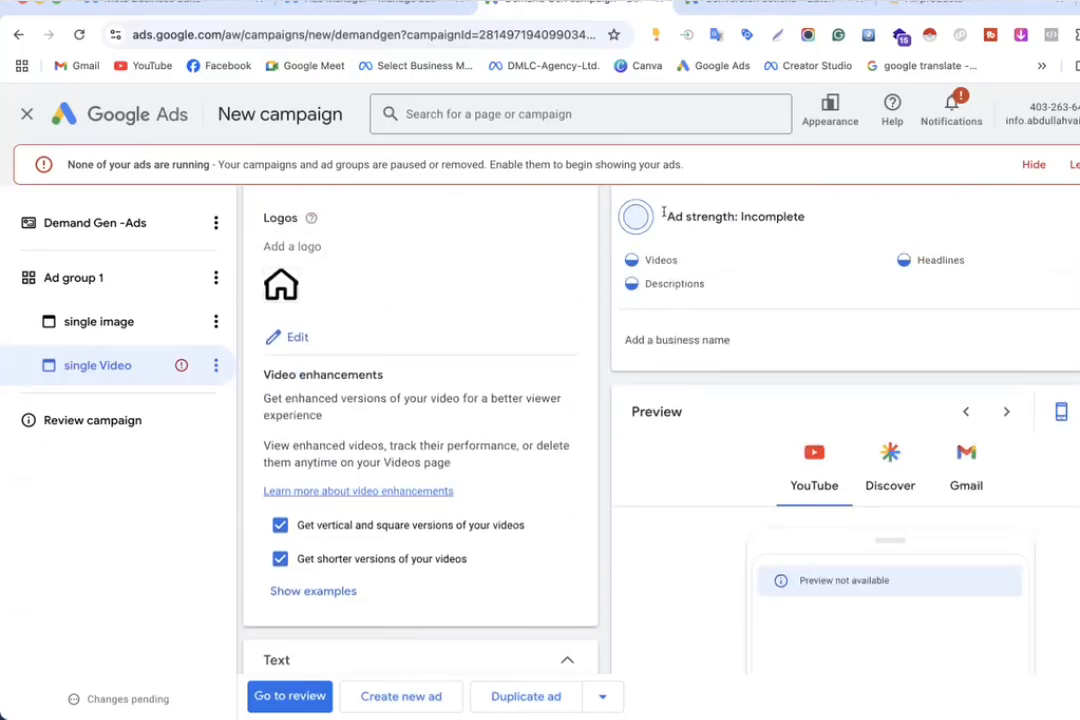
left_click_drag(663, 213, 826, 215)
scroll(612, 387, "down", 10)
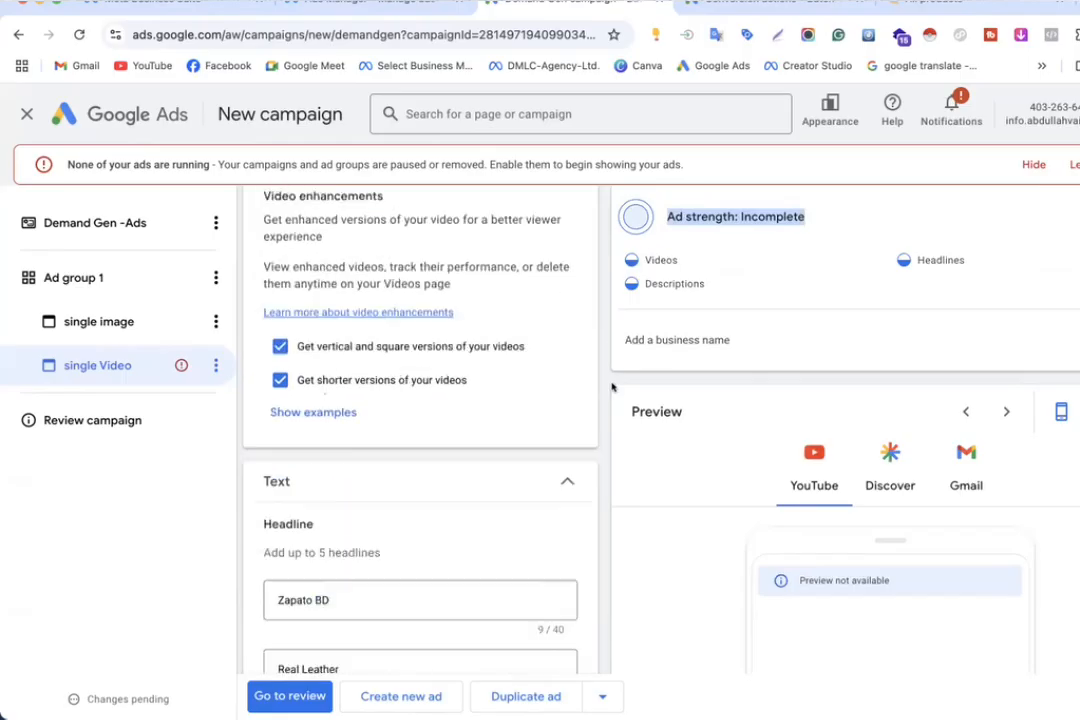
scroll(561, 377, "down", 1)
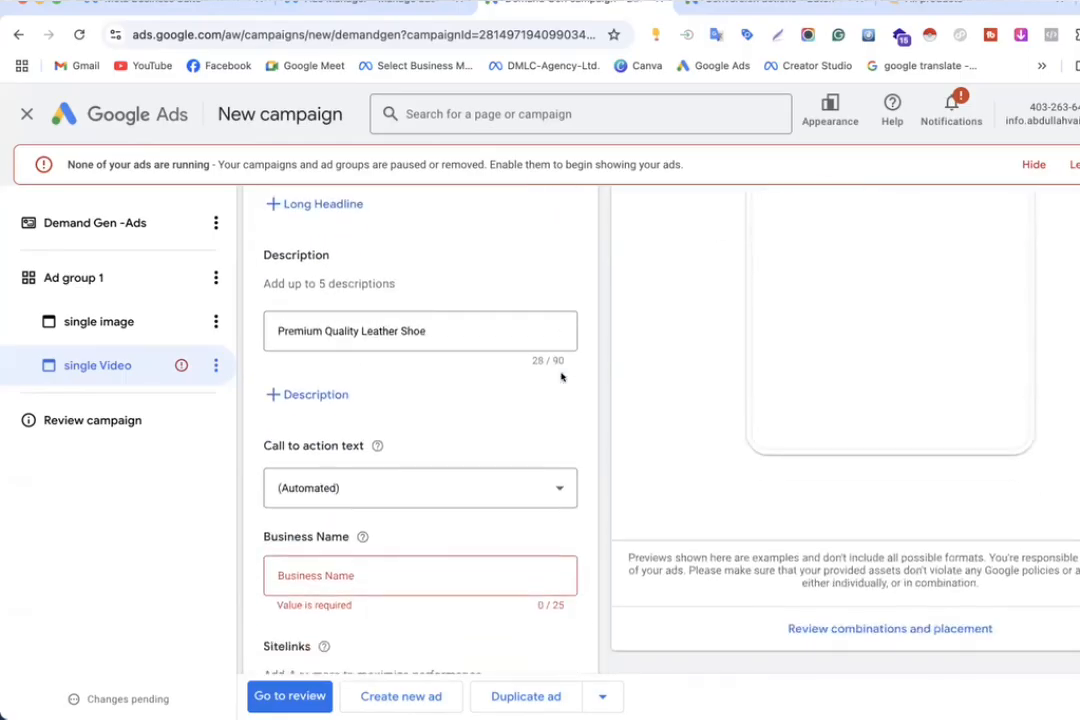
scroll(372, 488, "down", 2)
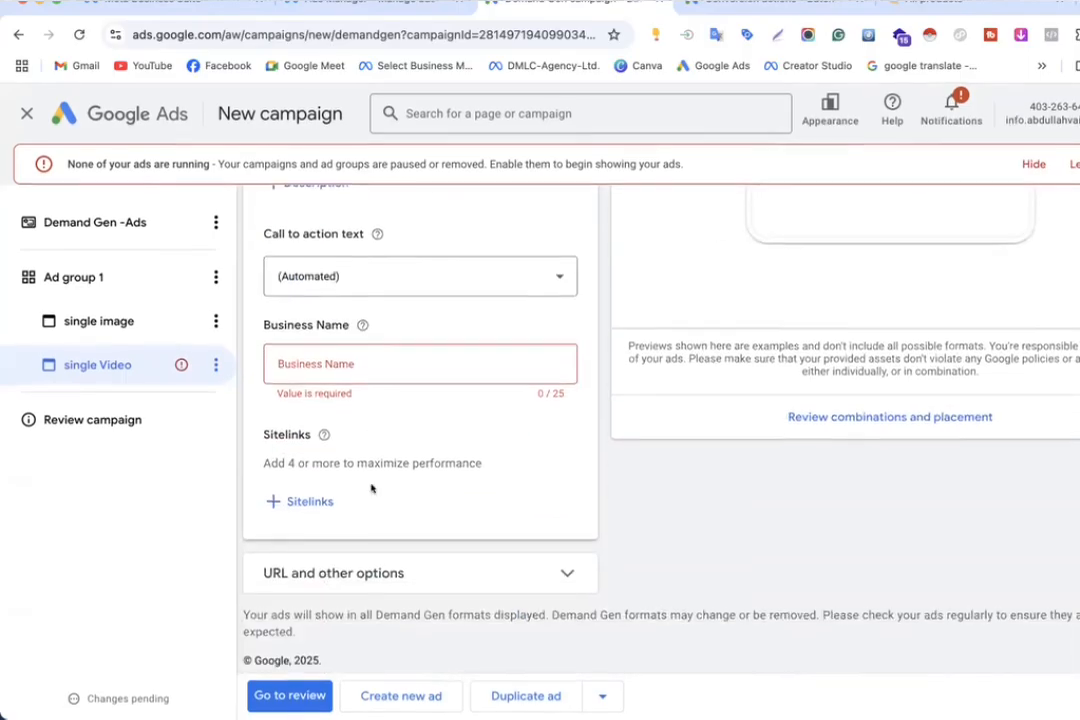
scroll(372, 488, "up", 6)
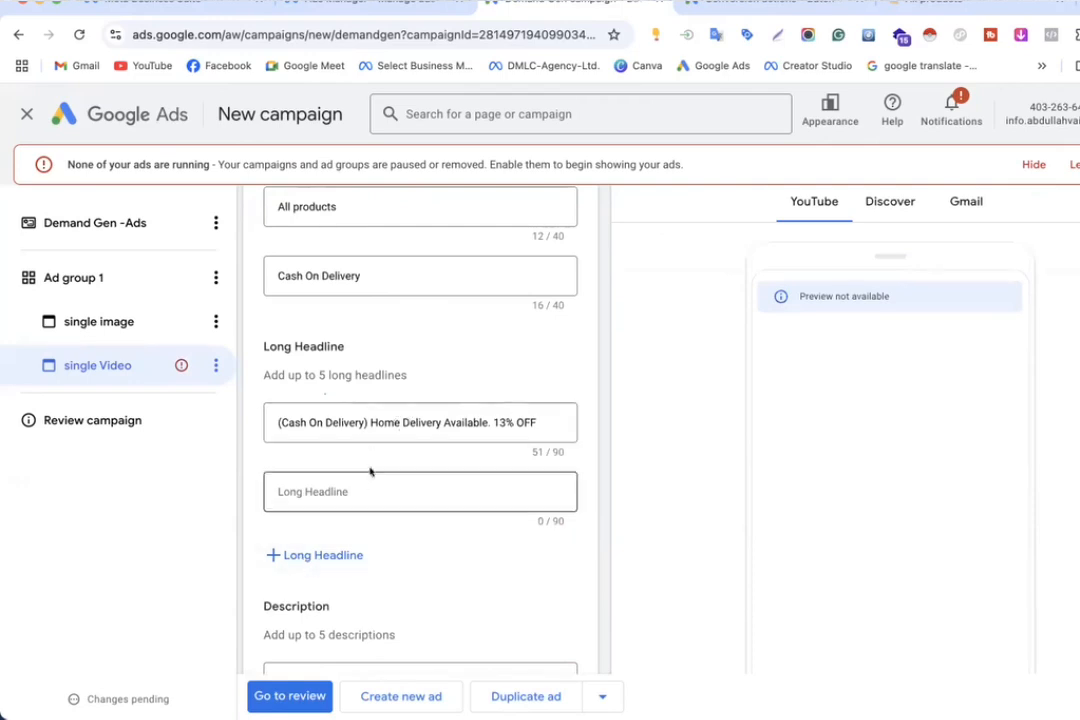
scroll(427, 455, "up", 5)
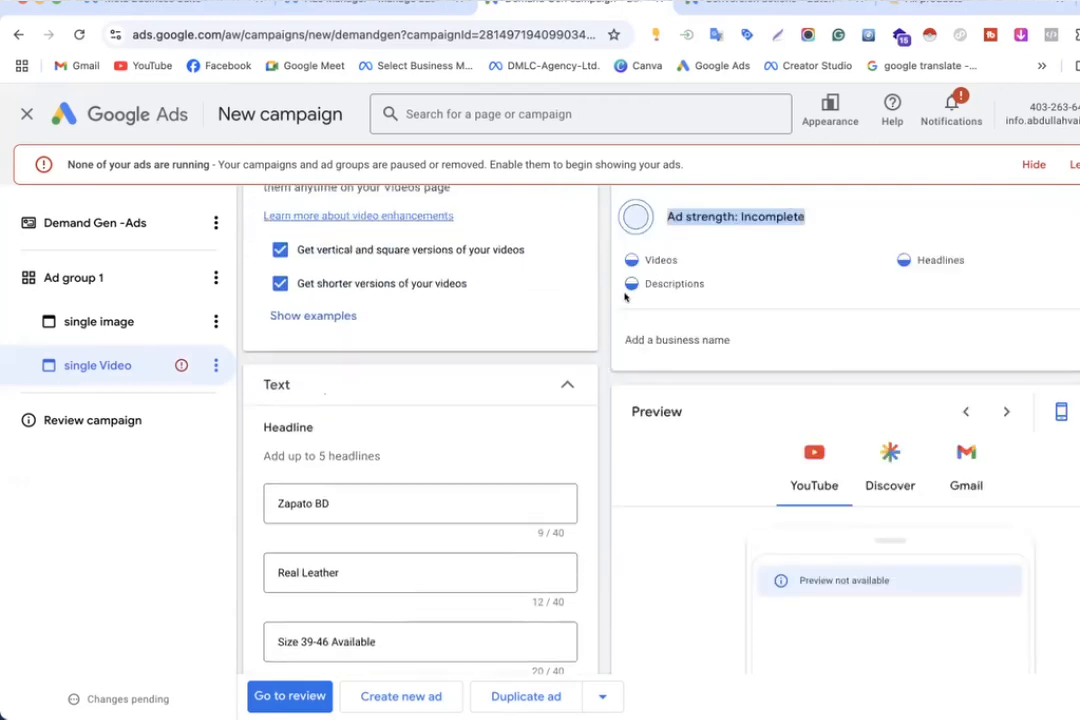
left_click(670, 216)
left_click_drag(736, 214, 799, 214)
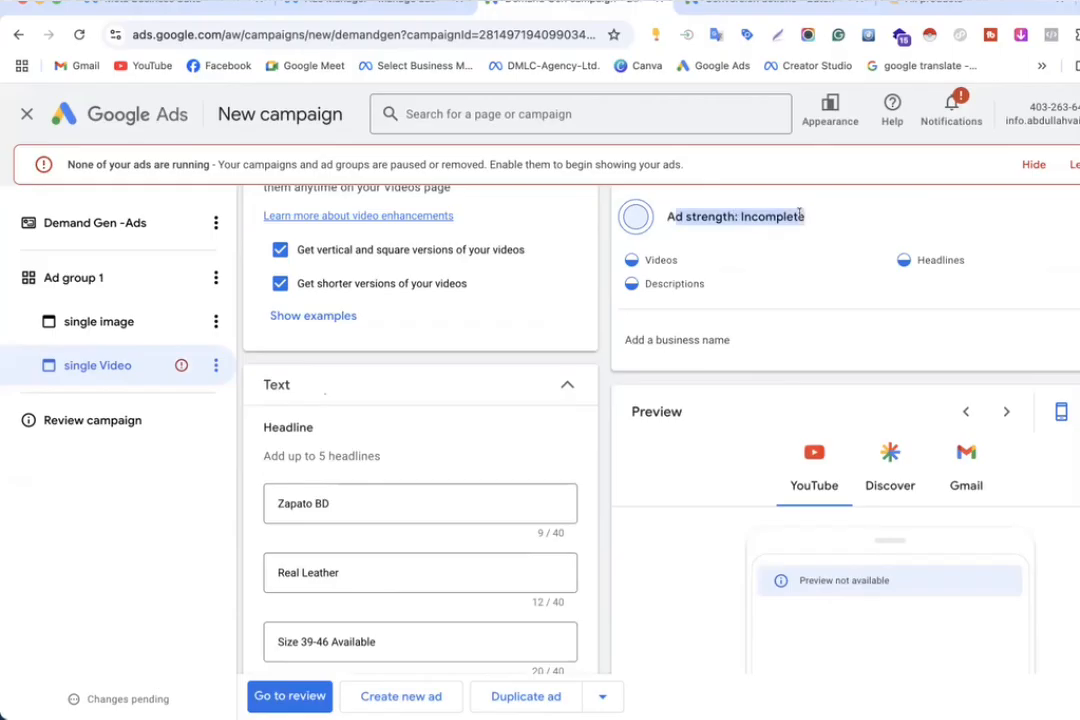
scroll(591, 465, "down", 9)
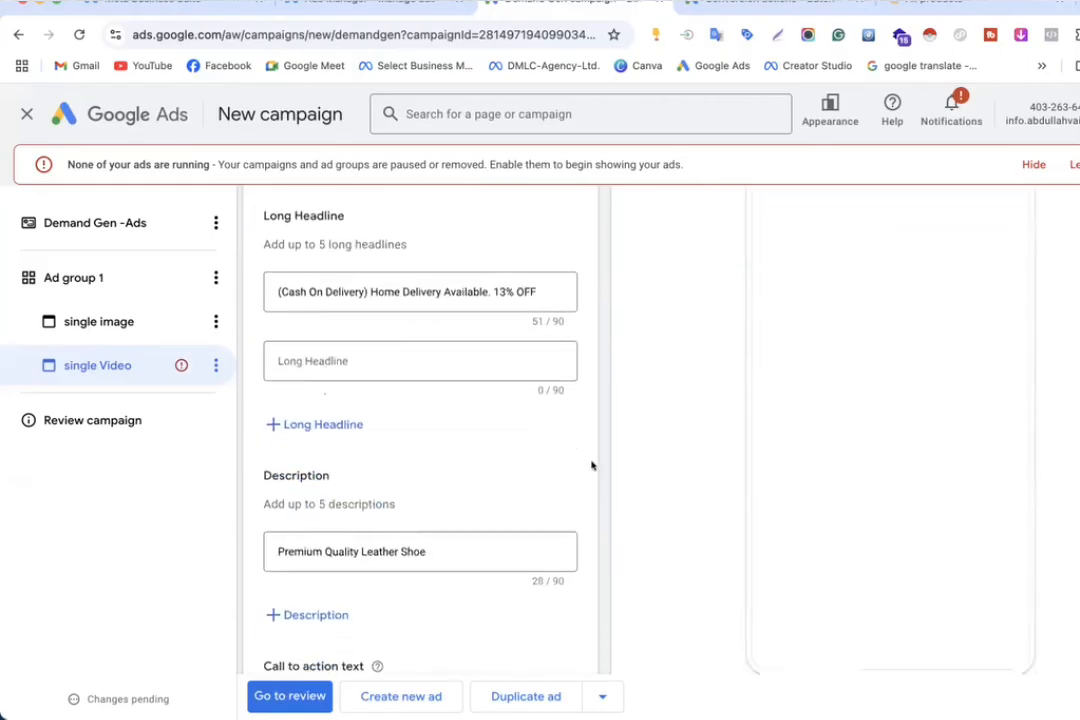
scroll(591, 465, "up", 2)
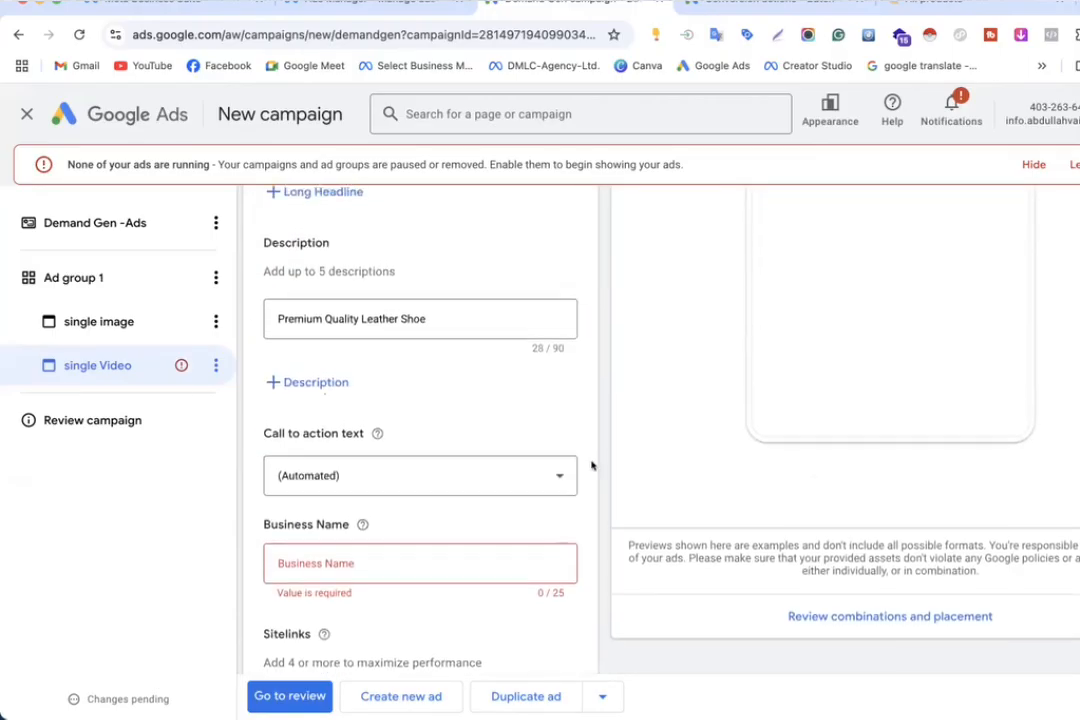
scroll(591, 465, "up", 1)
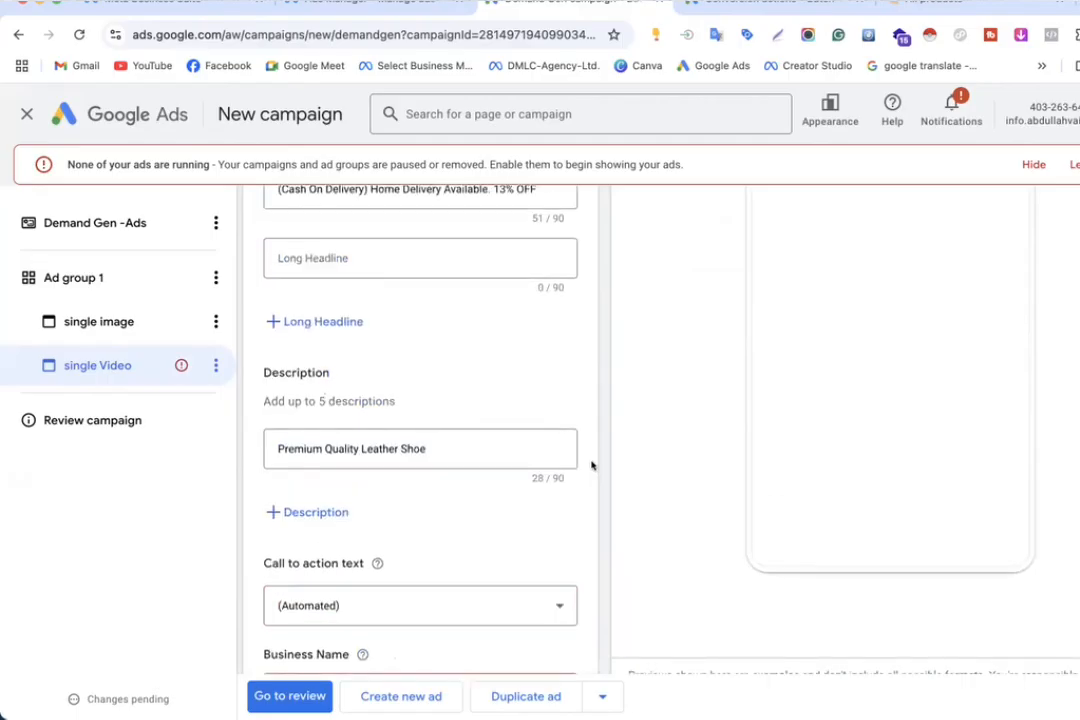
scroll(591, 465, "up", 1)
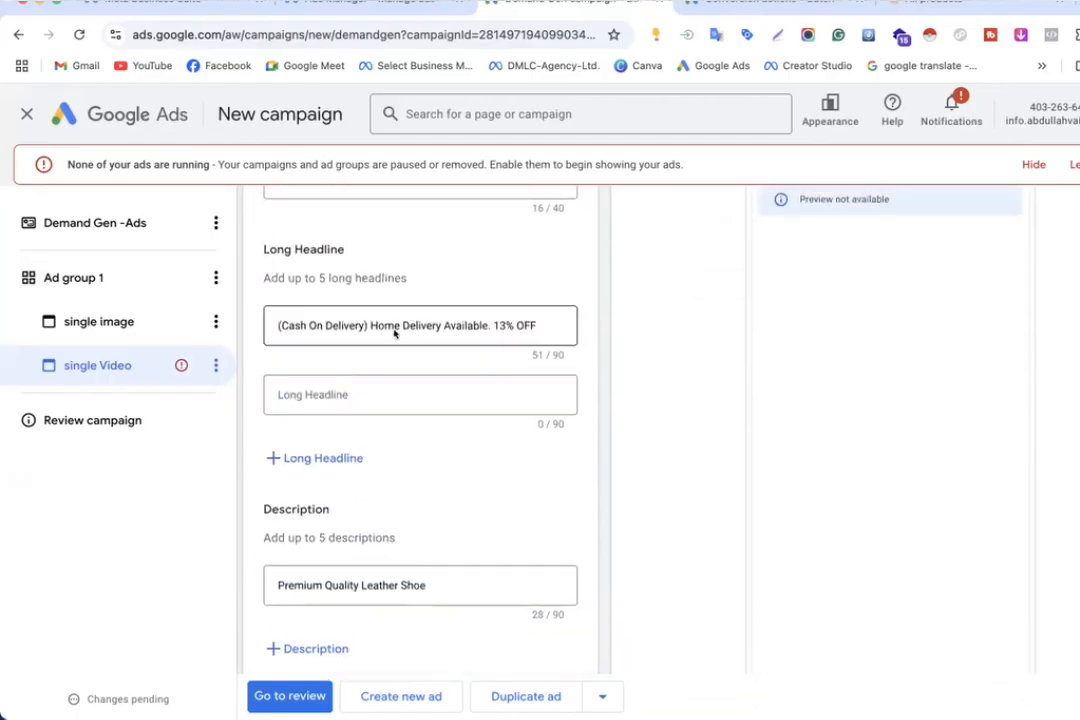
left_click_drag(536, 326, 281, 313)
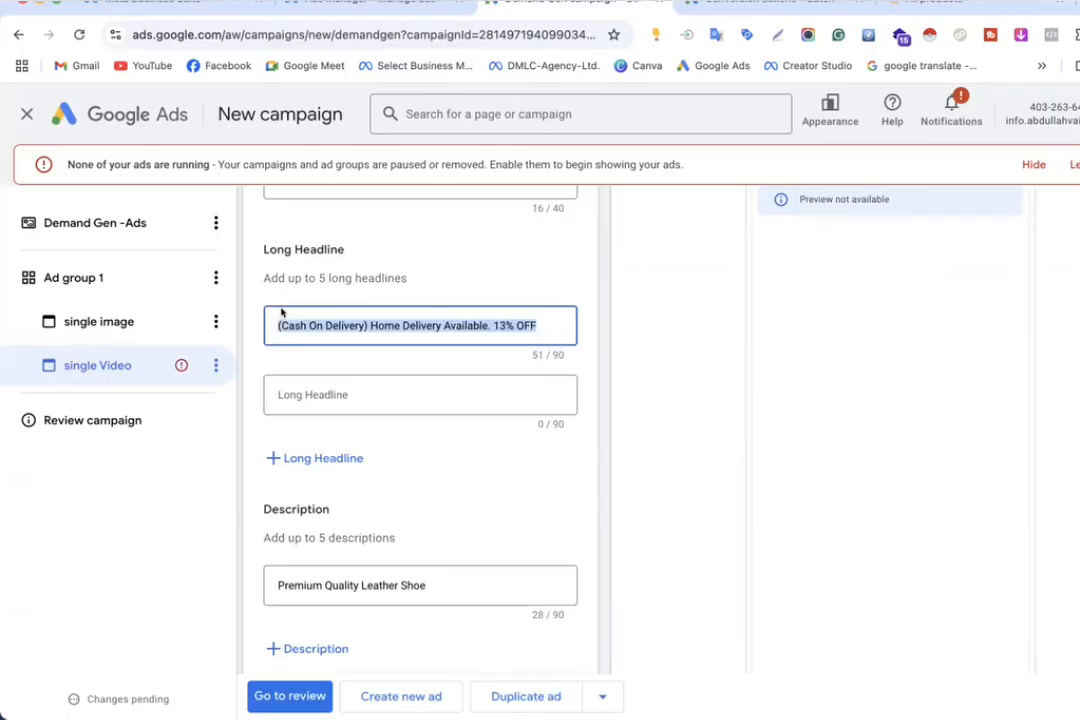
scroll(281, 313, "up", 1)
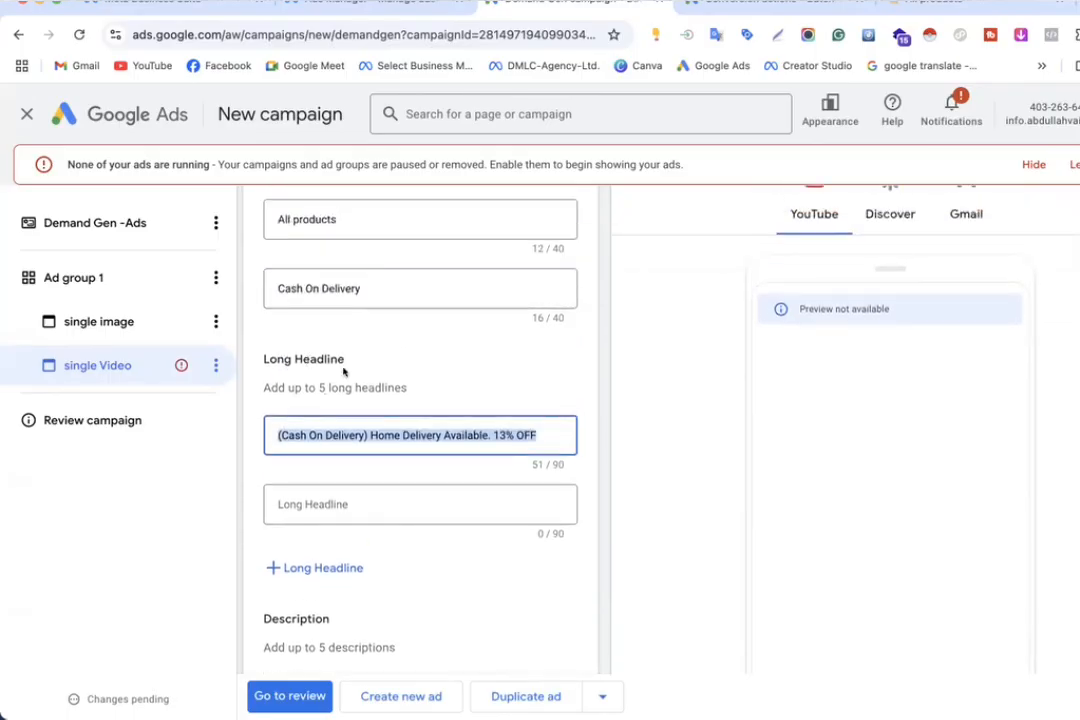
scroll(342, 370, "down", 1)
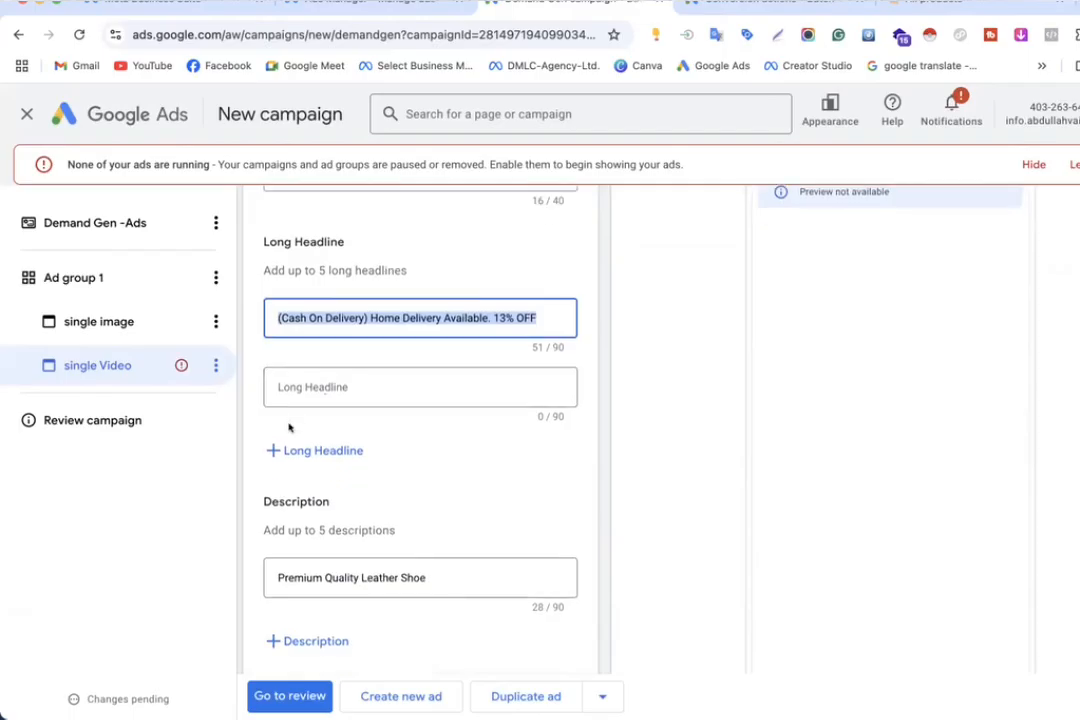
scroll(320, 474, "up", 4)
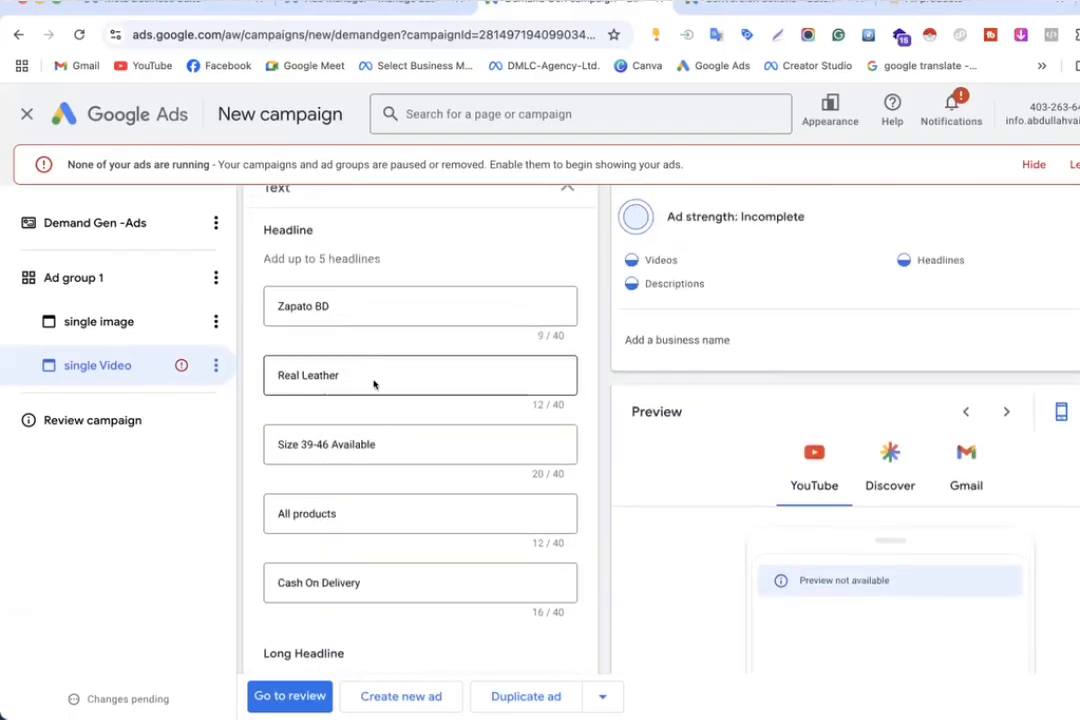
Step: Add a second description to the single Video ad reading "Size 39-46 Available"
scroll(374, 384, "down", 1)
scroll(374, 384, "down", 4)
scroll(333, 457, "down", 1)
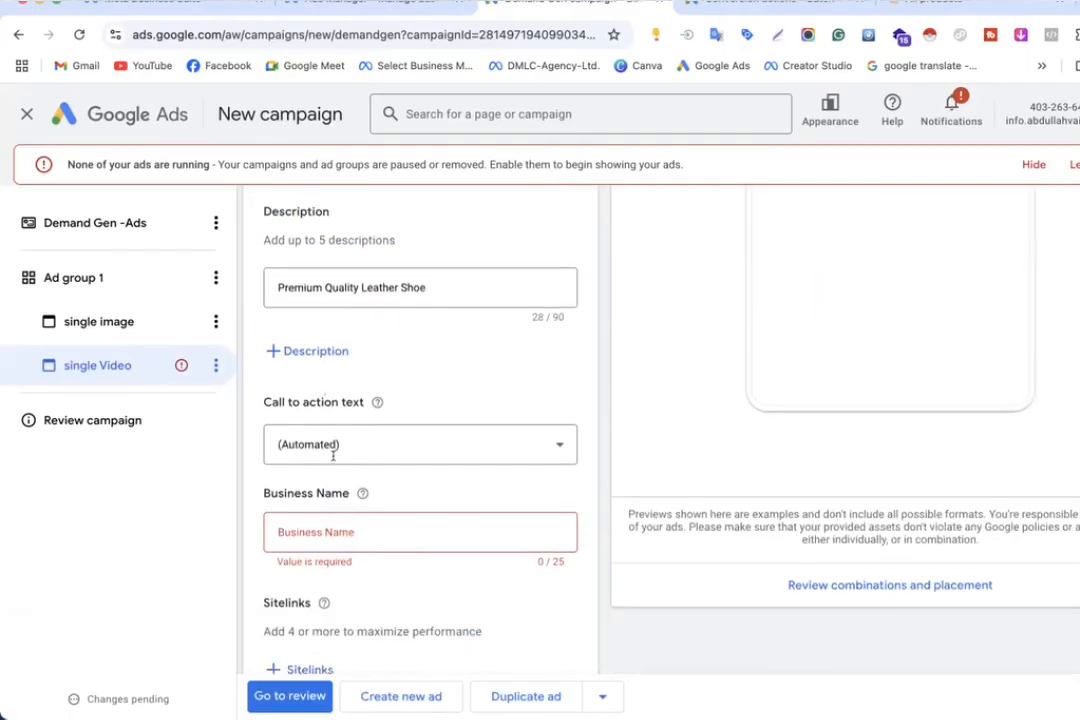
left_click(320, 352)
left_click(328, 352)
type("Size 39-46 Available")
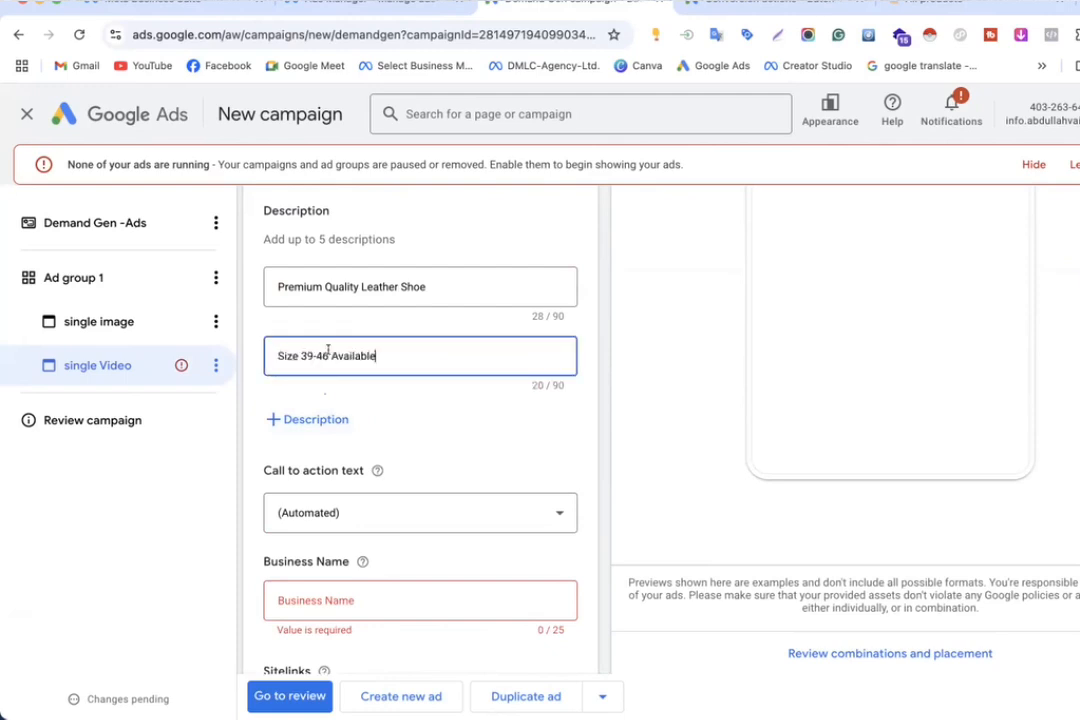
Step: Copy the description "Easy Slip-On Design" from the single image ad
left_click(98, 321)
scroll(325, 378, "down", 15)
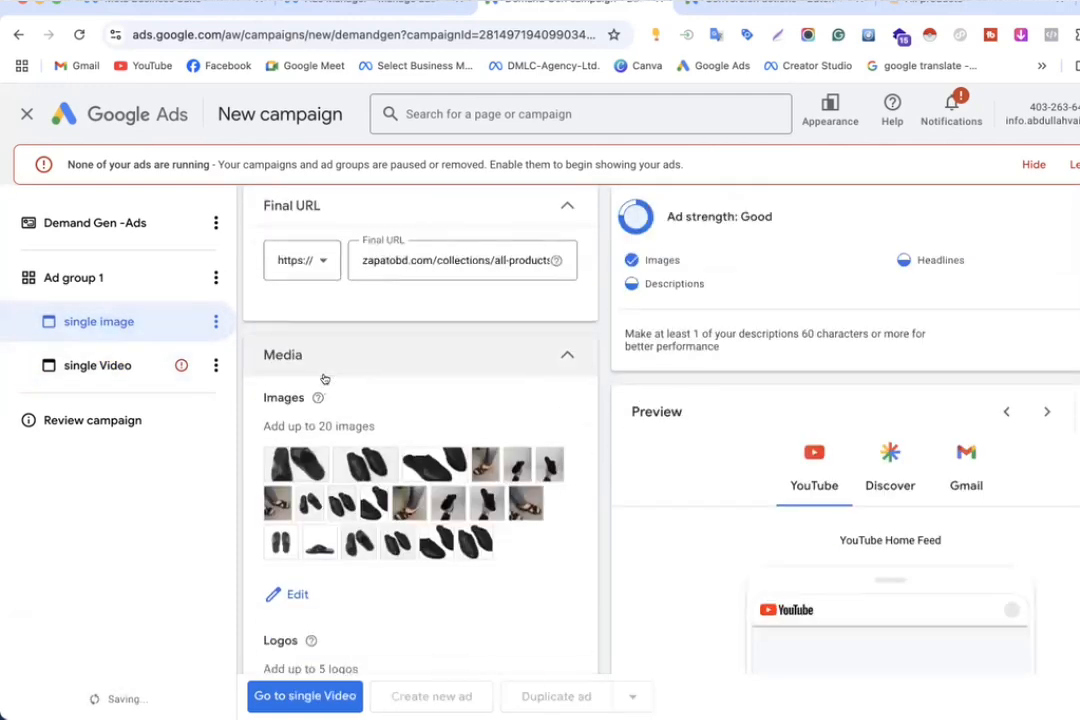
scroll(325, 378, "down", 3)
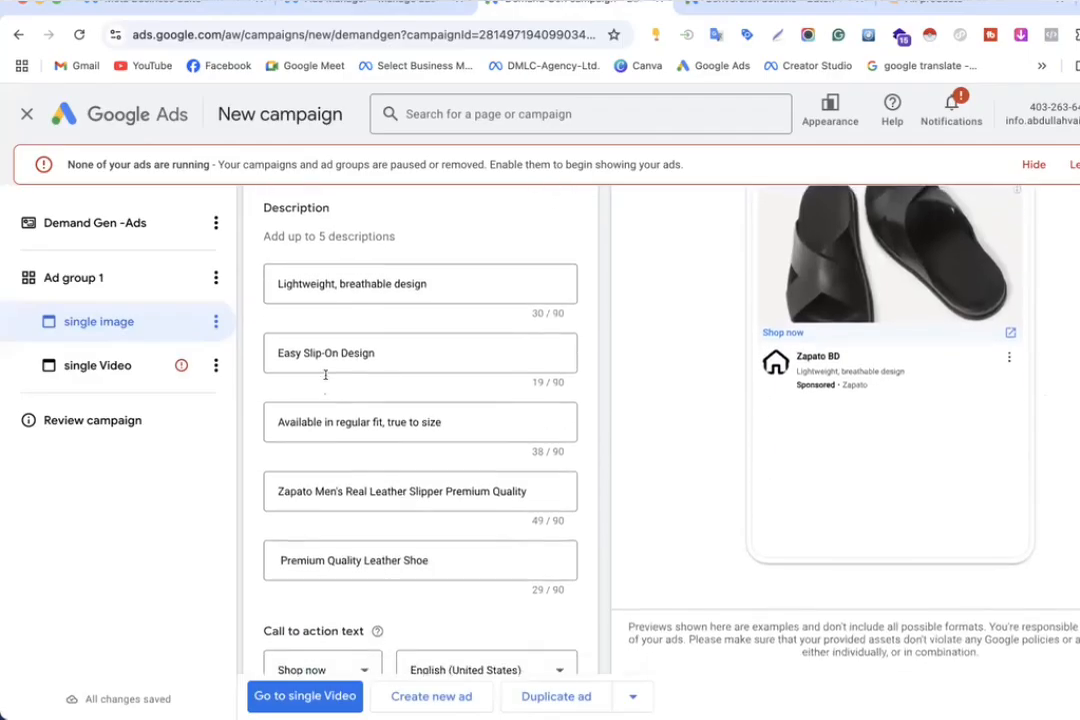
left_click(383, 349)
left_click_drag(383, 349, 275, 344)
key("ctrl+c")
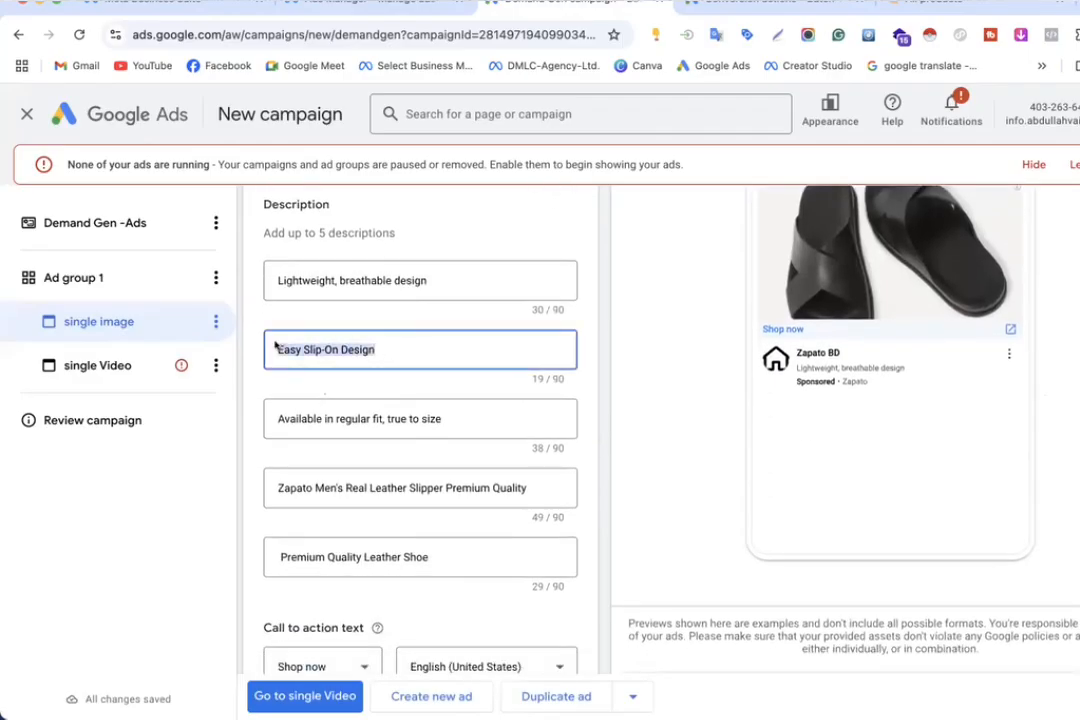
Step: Replace the single Video ad's second description with "Easy Slip-On Design"
left_click(118, 365)
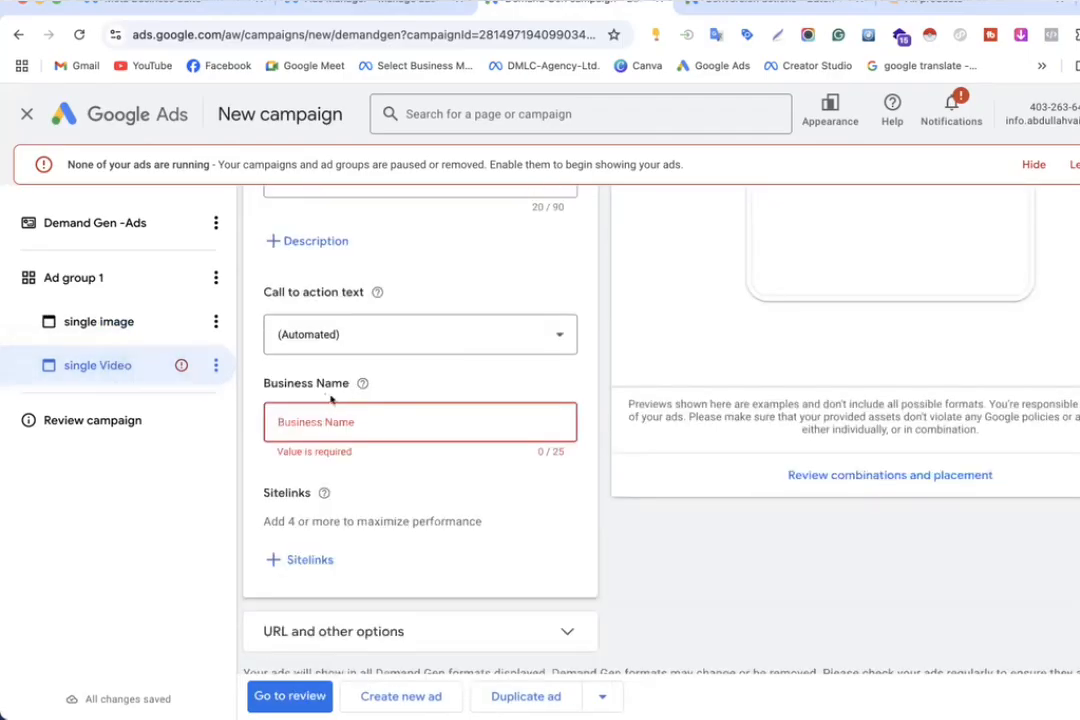
scroll(332, 398, "up", 3)
left_click(378, 336)
left_click_drag(378, 336, 265, 336)
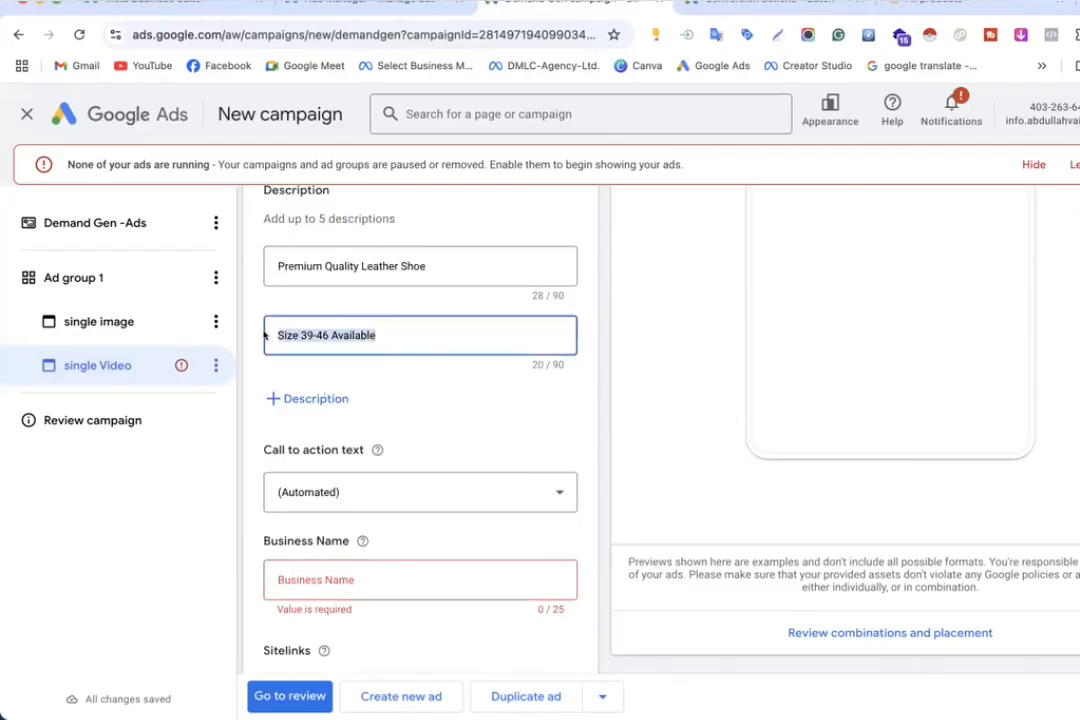
key("ctrl+v")
Step: Enter "Zapato" as the single Video ad's business name
scroll(436, 369, "down", 3)
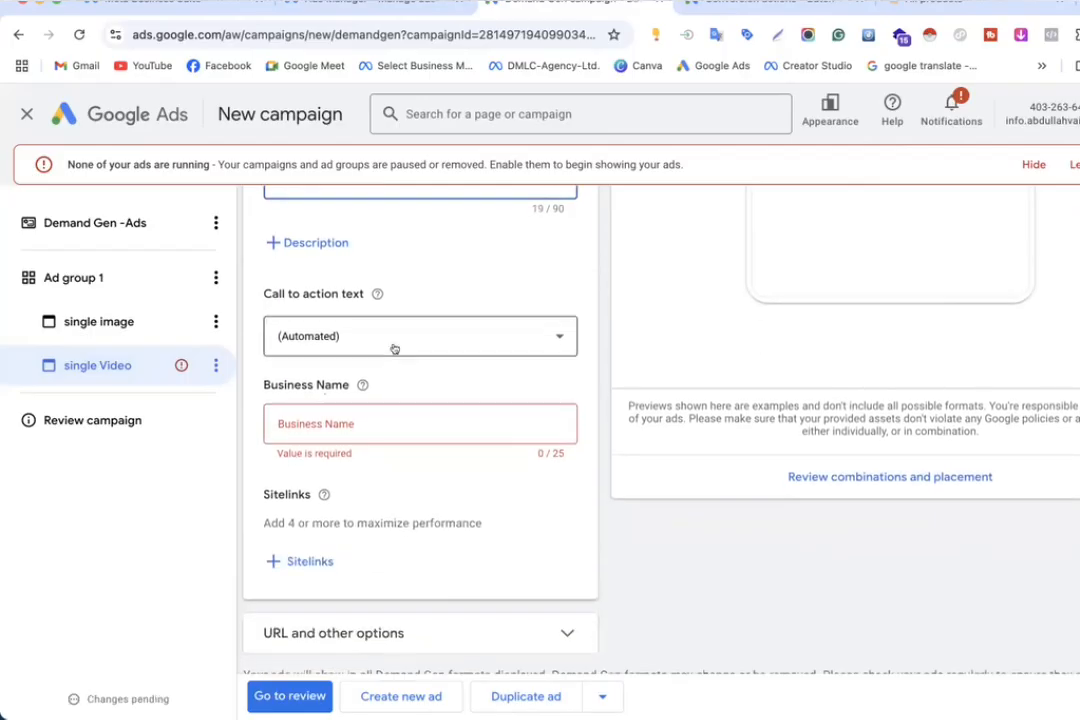
left_click(358, 424)
type("ZApato")
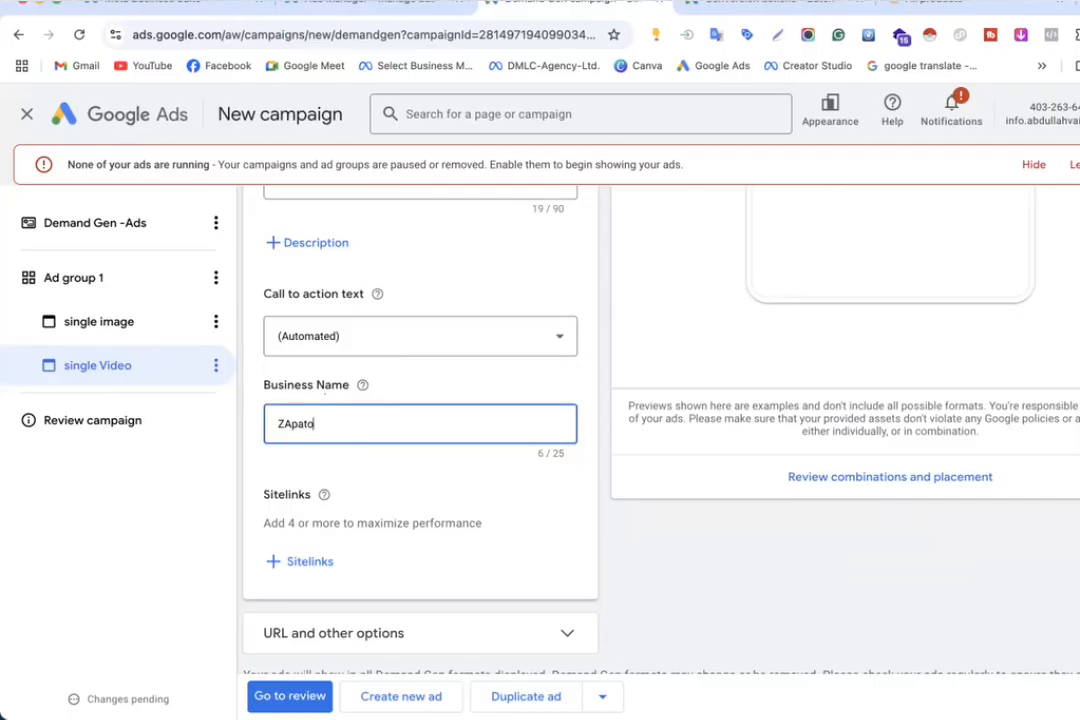
key("BackSpace")
type("a")
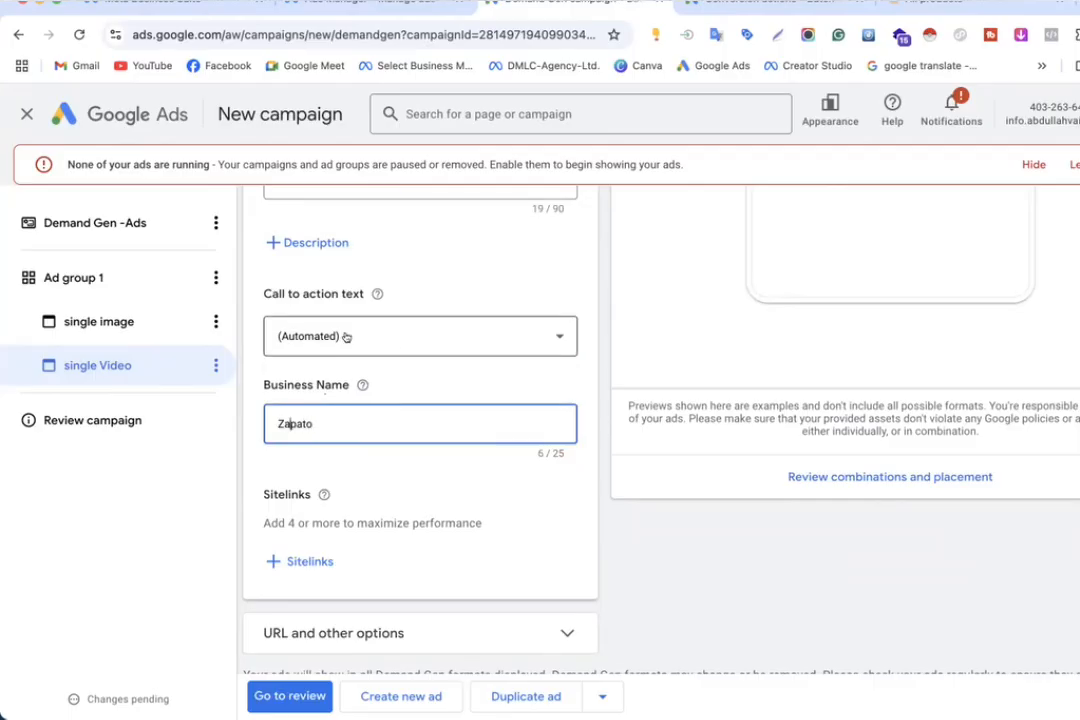
Step: Set the single Video ad's call to action text to "Shop now"
left_click(298, 336)
scroll(323, 494, "down", 3)
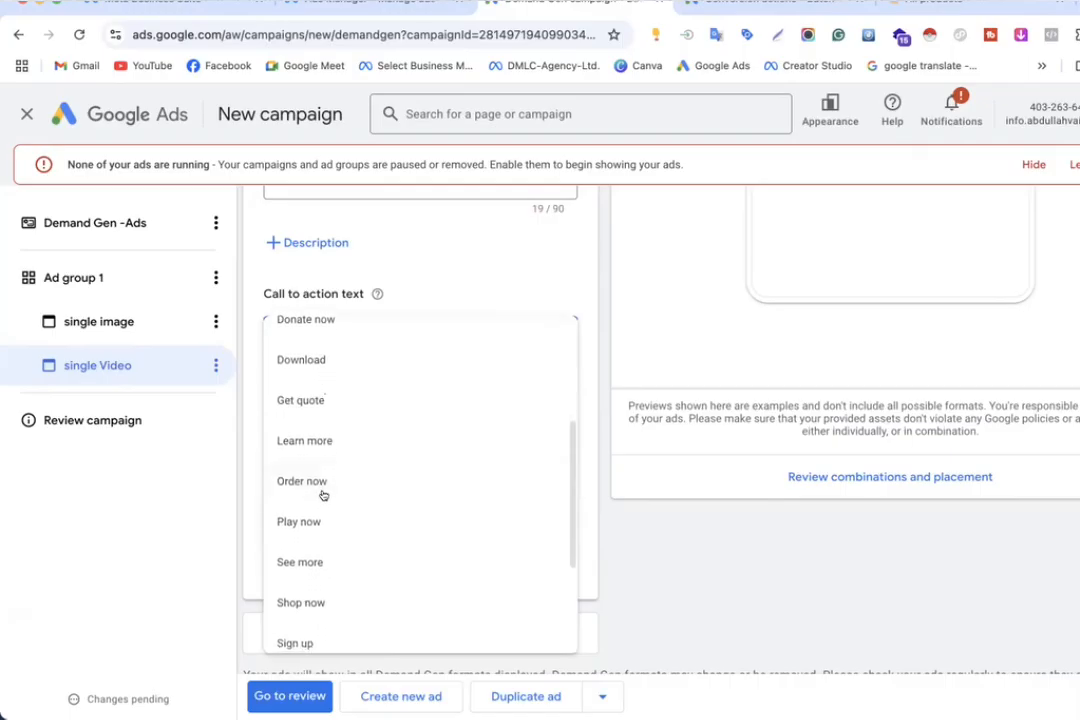
scroll(323, 494, "down", 3)
left_click(323, 485)
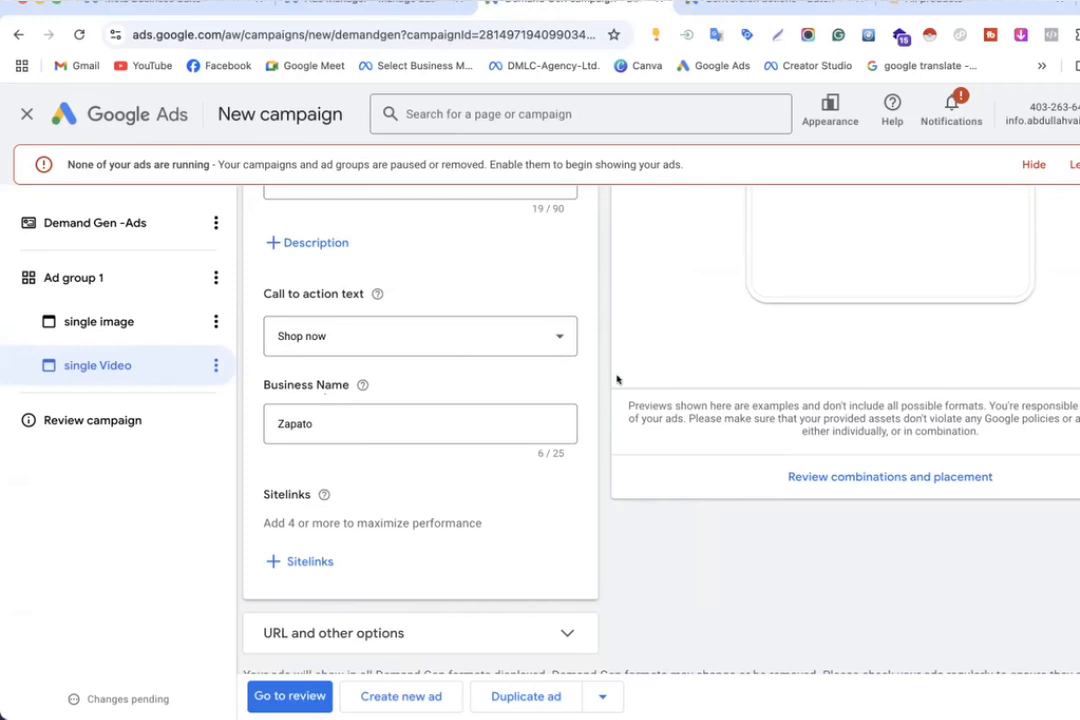
Step: Add the sitelinks Shop Accessories, Bags Collection, New Arrivals and Buy Footwear to the campaign from the single Video ad
scroll(617, 379, "up", 1)
scroll(617, 379, "down", 3)
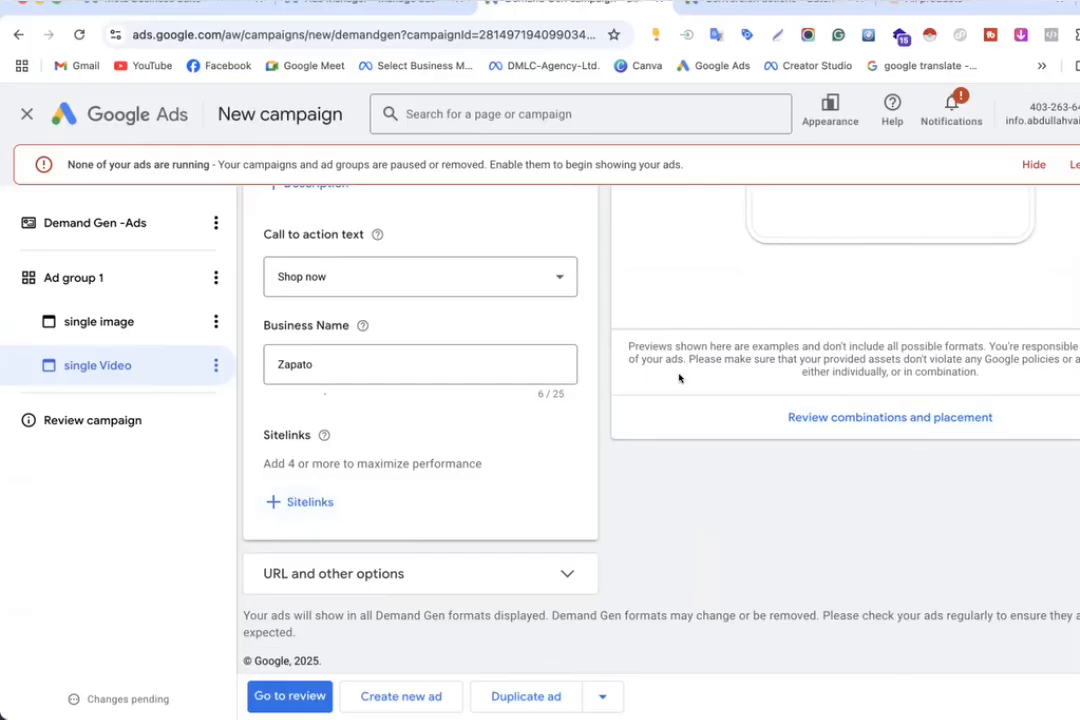
scroll(680, 378, "up", 5)
scroll(678, 378, "up", 1)
scroll(678, 378, "down", 7)
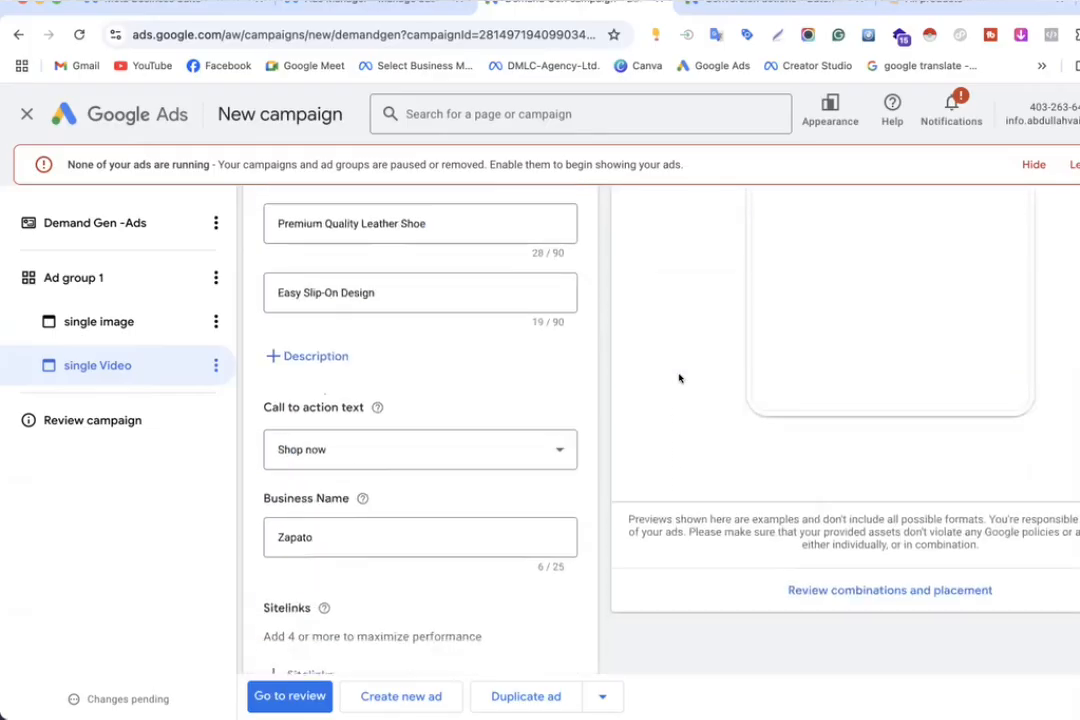
left_click(313, 501)
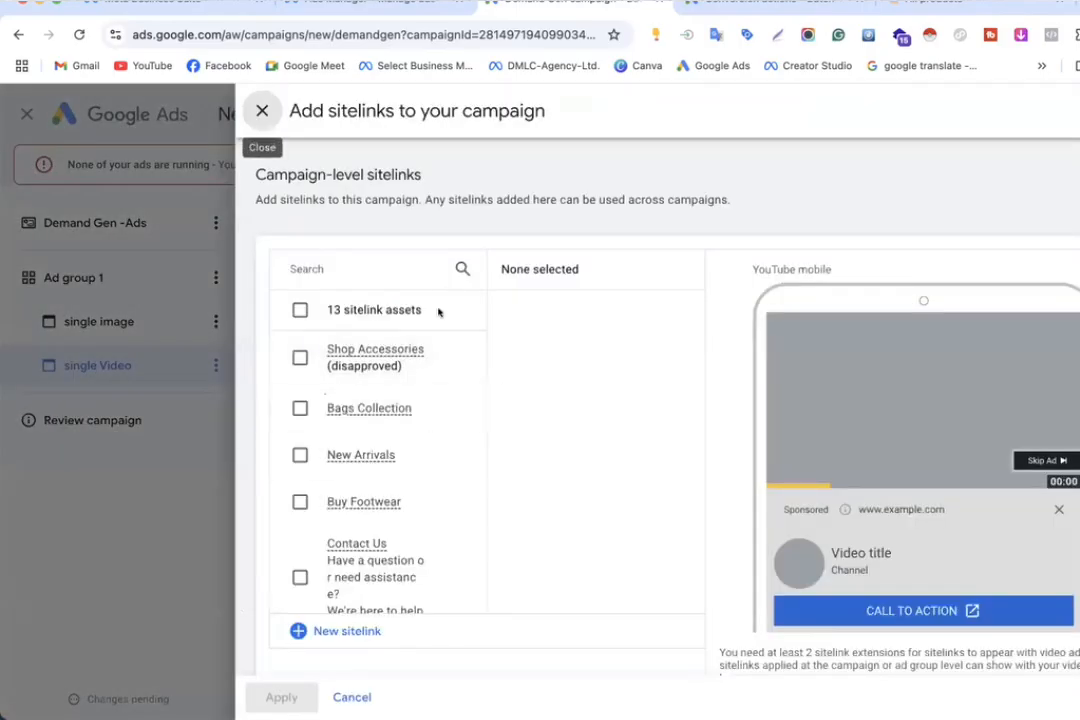
left_click(300, 357)
left_click(300, 408)
left_click(300, 455)
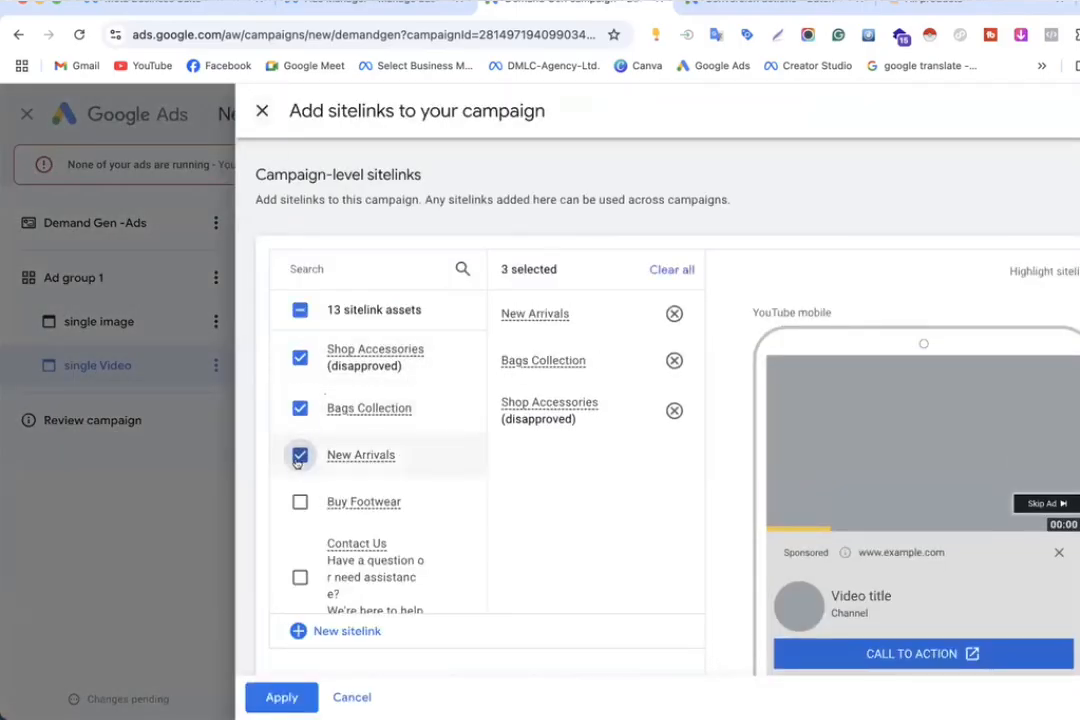
left_click(300, 502)
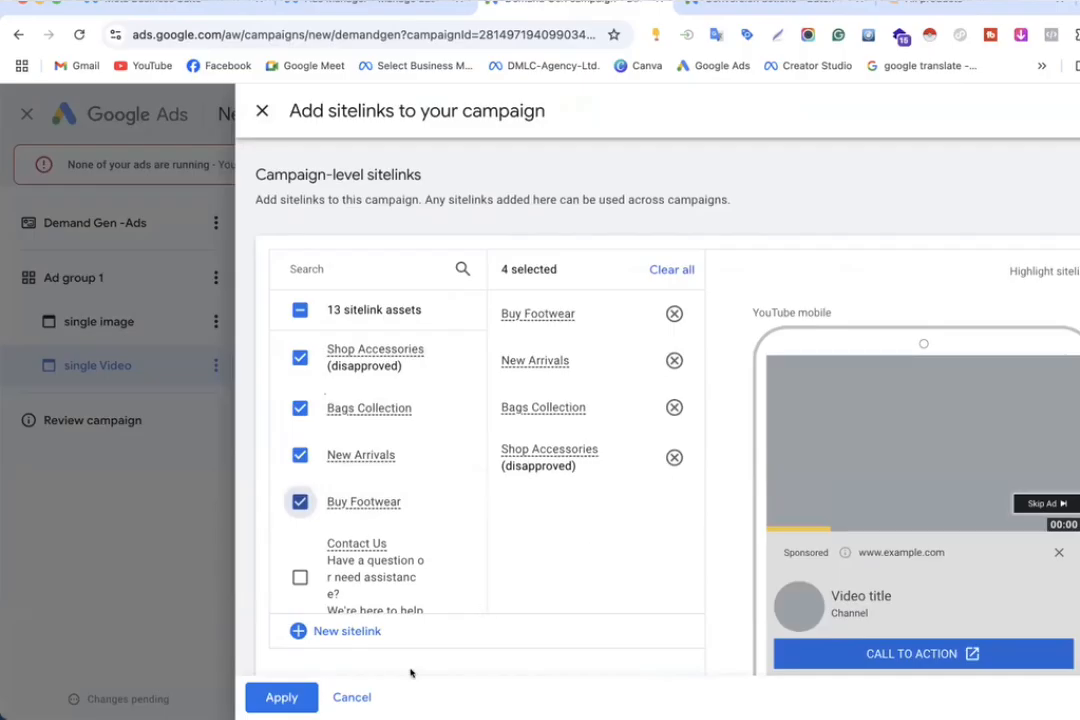
left_click(281, 697)
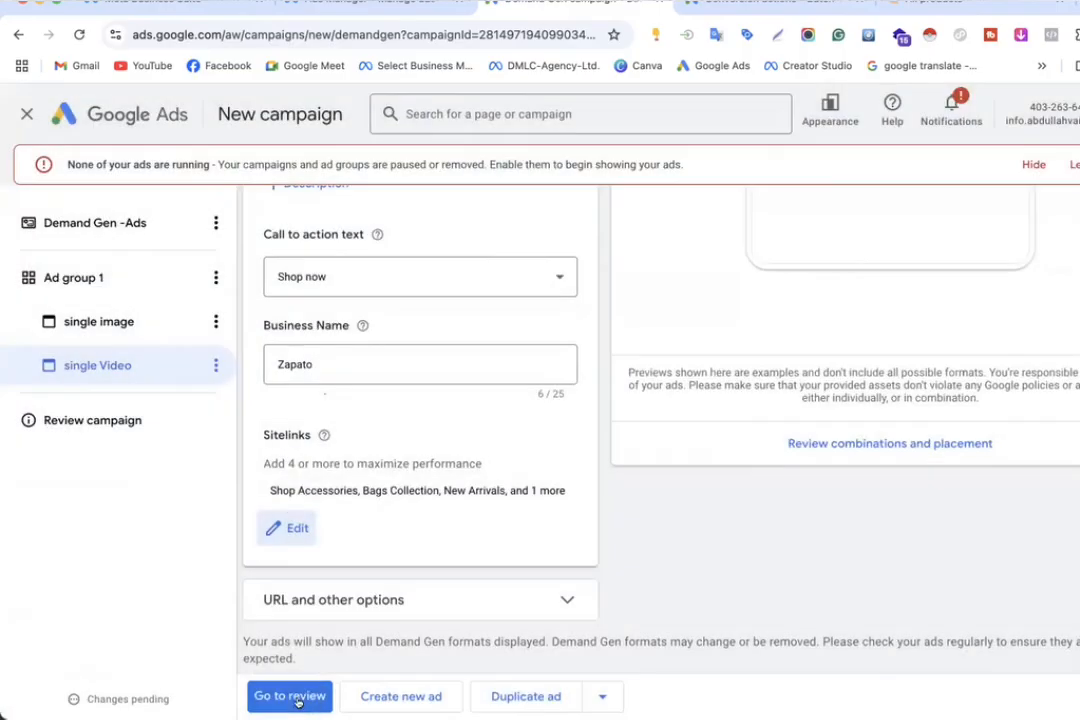
Step: Open all previews of the single Video ad and examine its mobile Discover, YouTube Shorts, In-stream and In-Feed placements
scroll(805, 439, "up", 3)
scroll(805, 439, "up", 4)
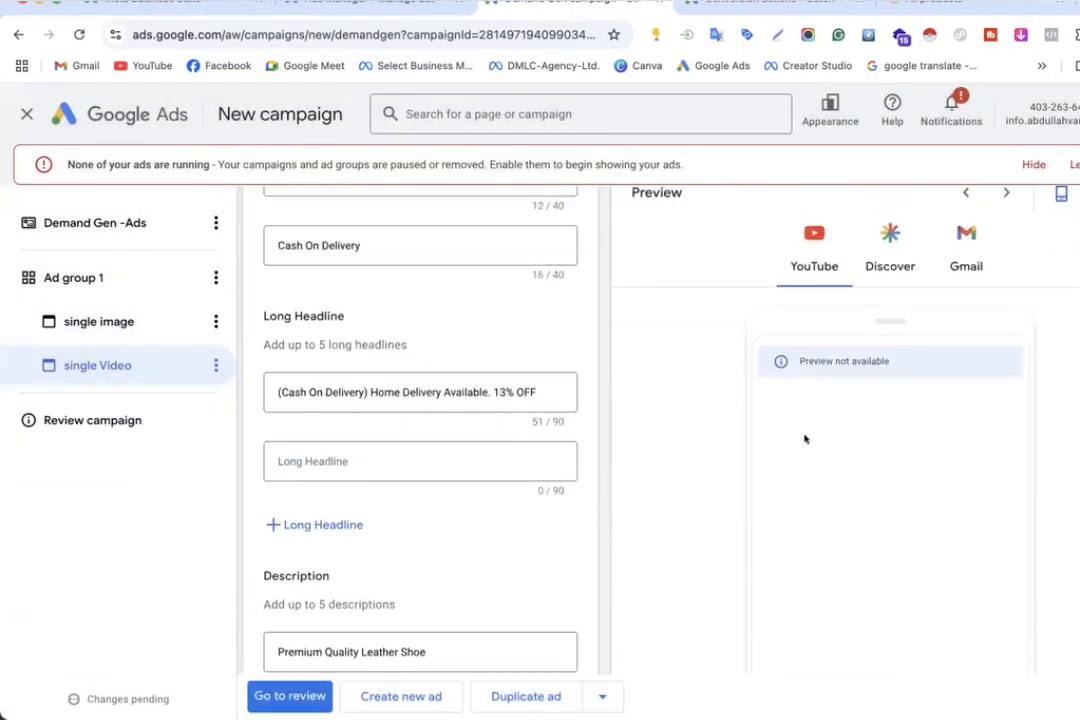
scroll(829, 360, "down", 6)
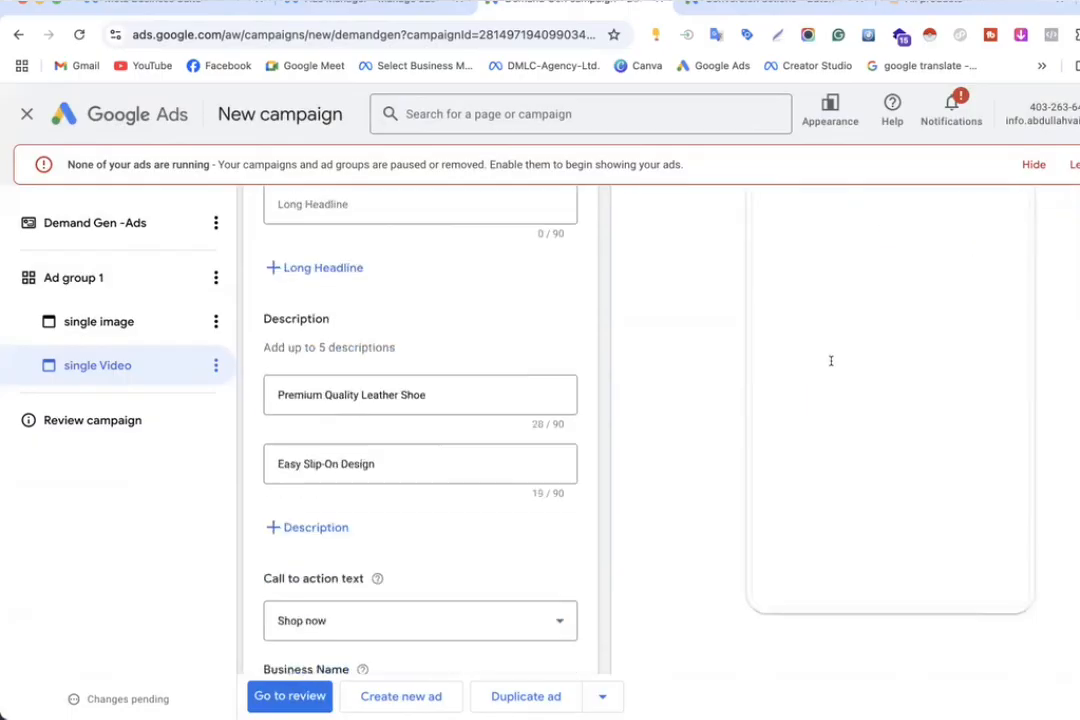
left_click(828, 410)
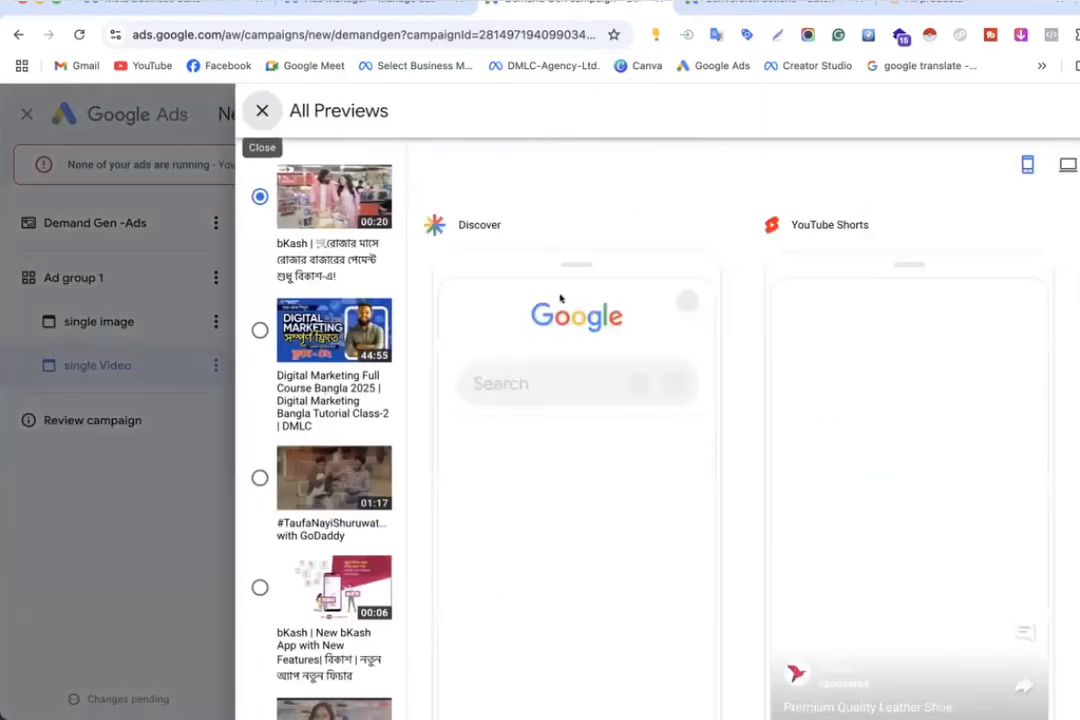
scroll(881, 360, "down", 2)
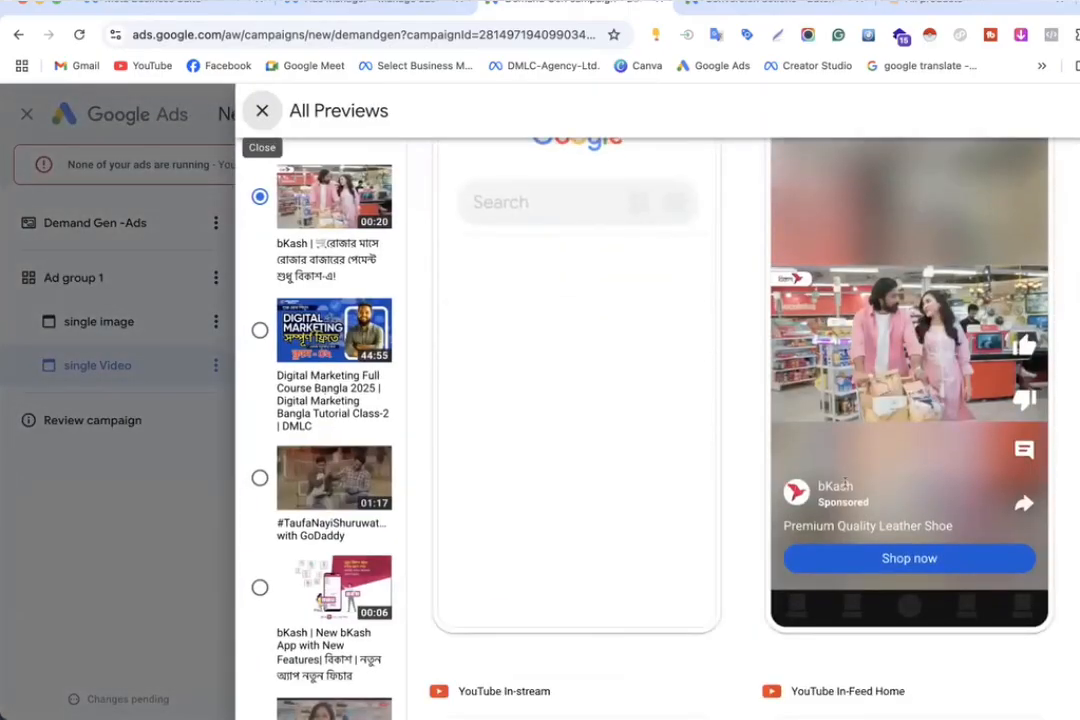
scroll(846, 484, "down", 1)
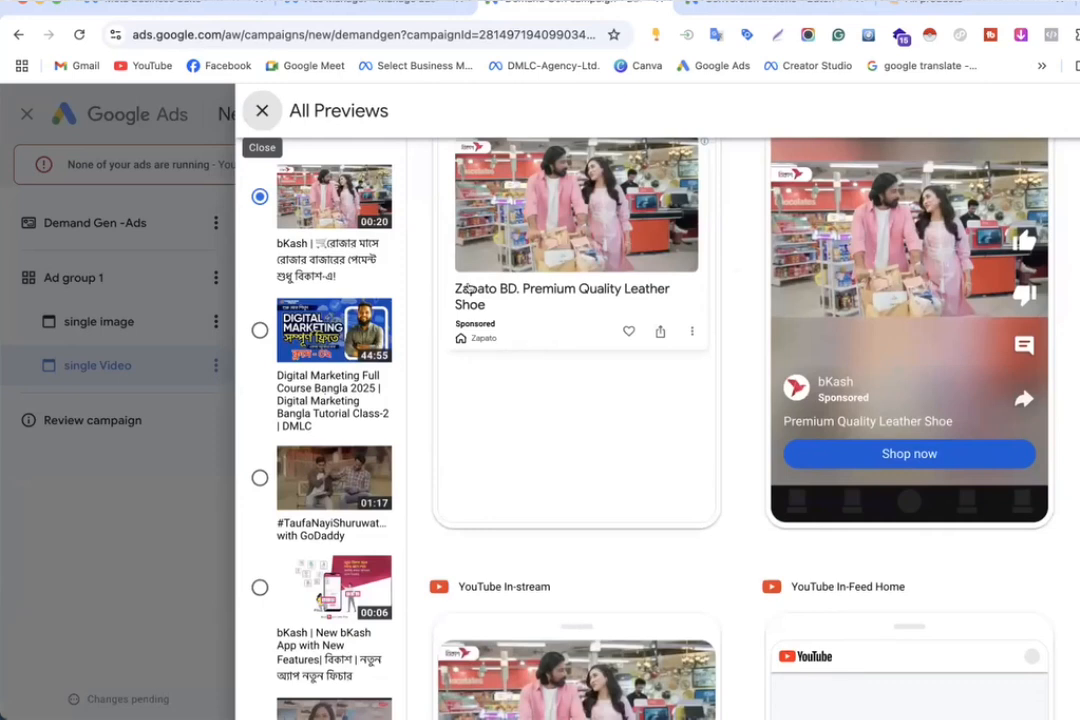
scroll(735, 369, "down", 3)
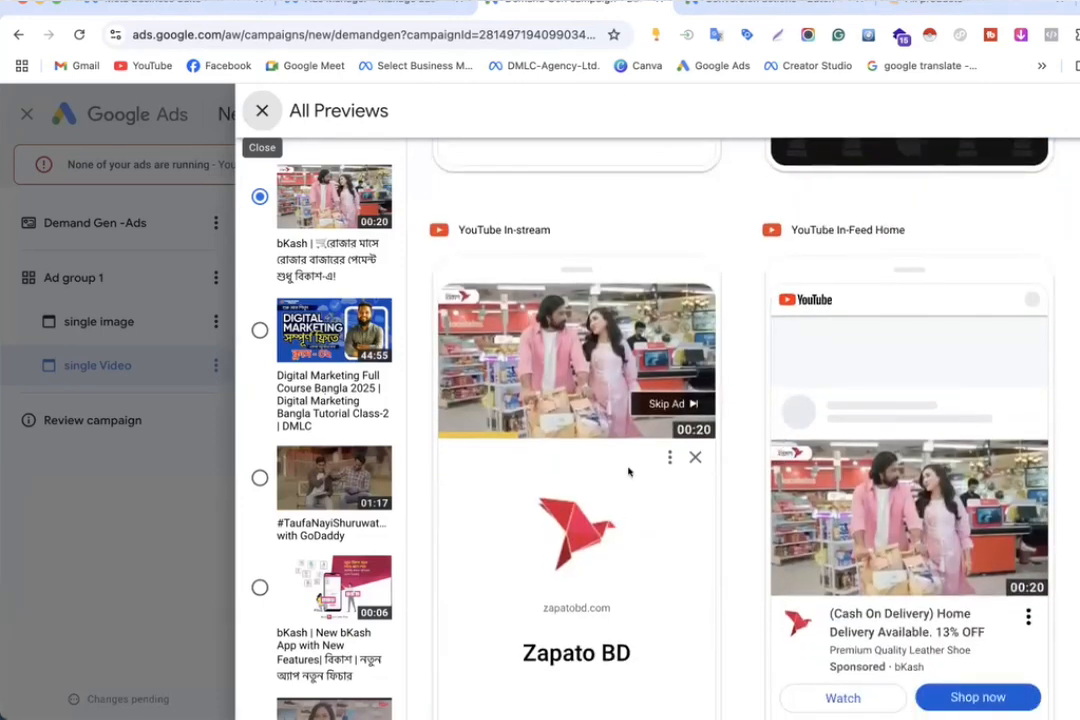
scroll(628, 471, "down", 1)
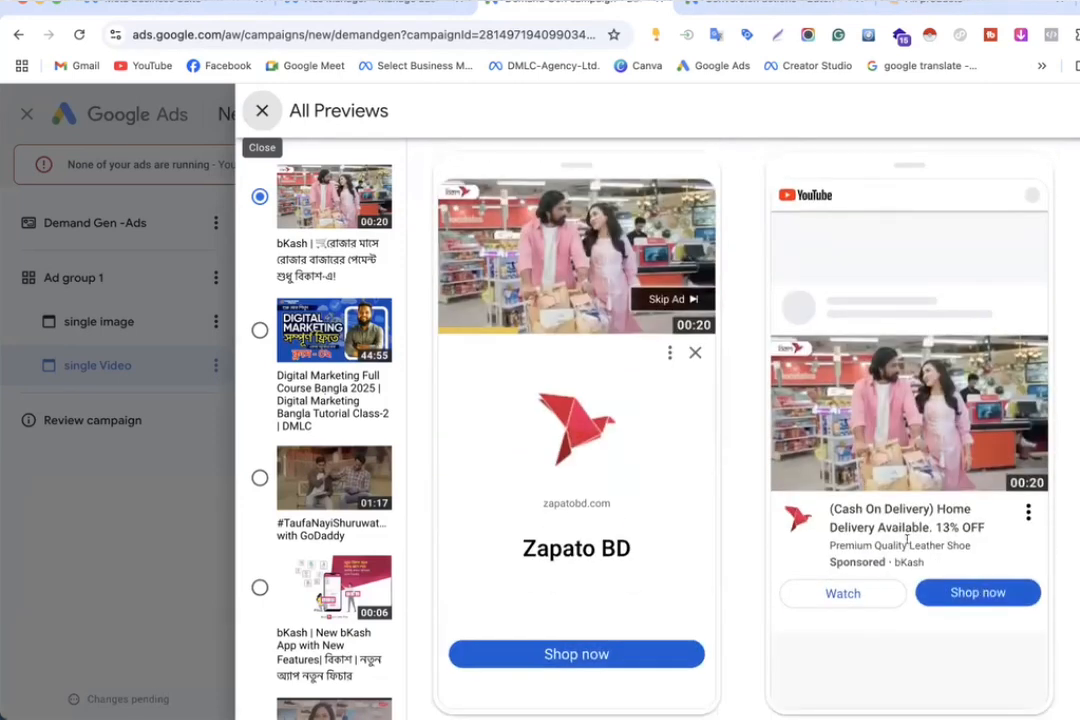
scroll(843, 456, "up", 5)
scroll(843, 456, "down", 2)
scroll(843, 456, "up", 2)
scroll(843, 456, "down", 2)
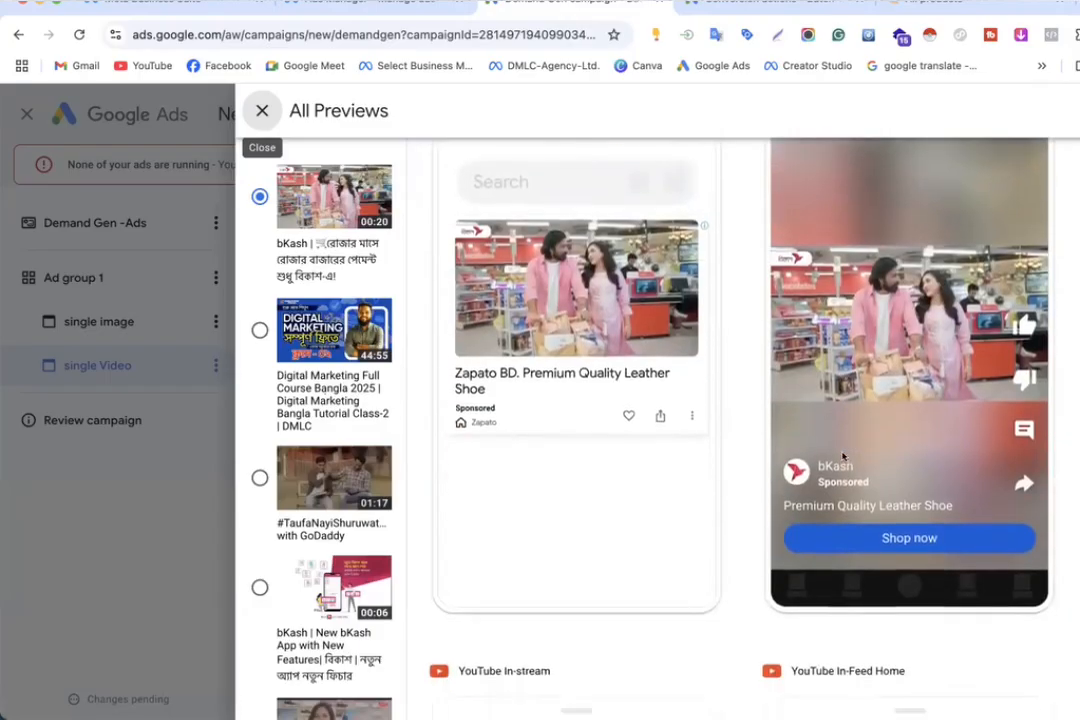
scroll(1024, 472, "down", 4)
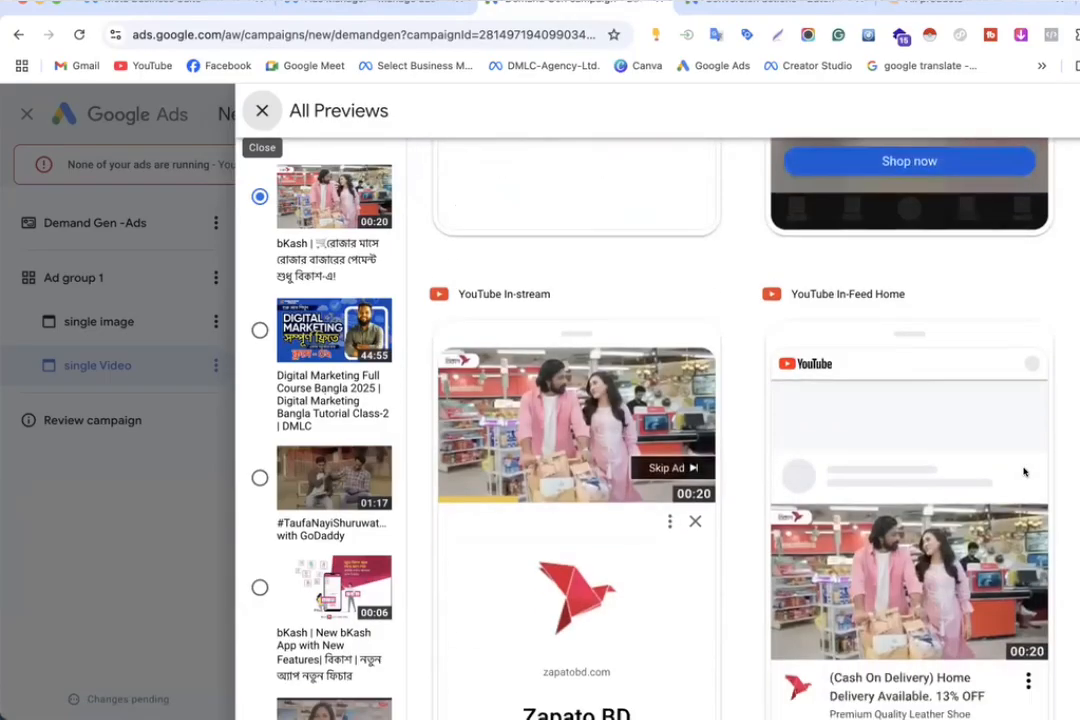
scroll(791, 465, "down", 1)
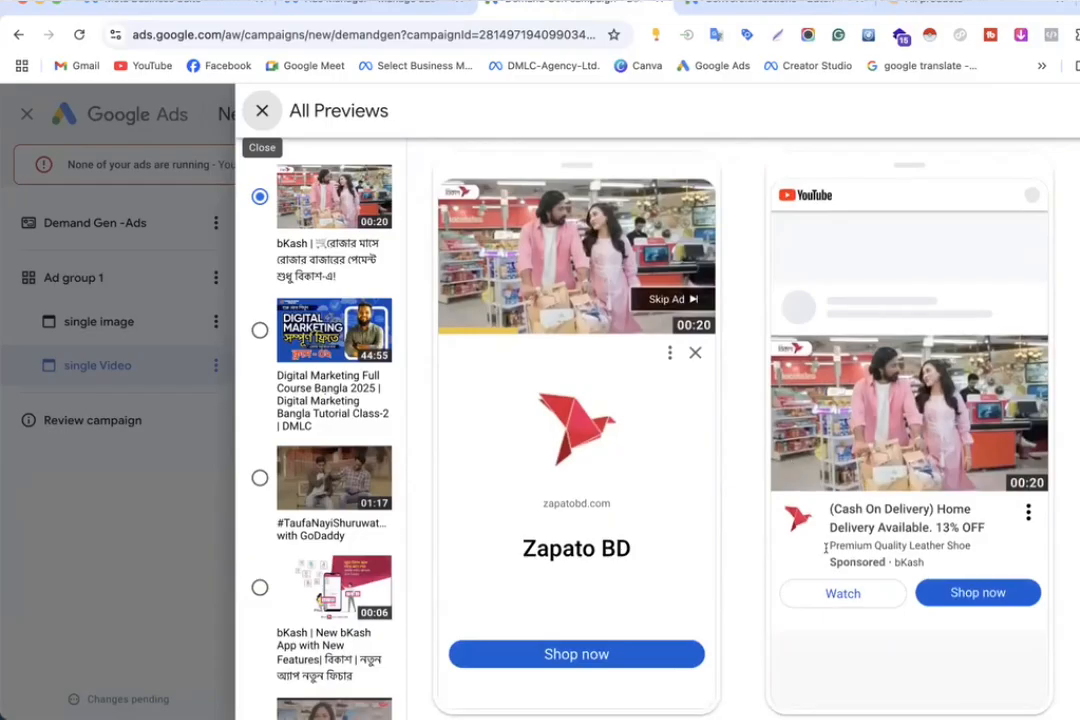
left_click_drag(826, 500, 974, 527)
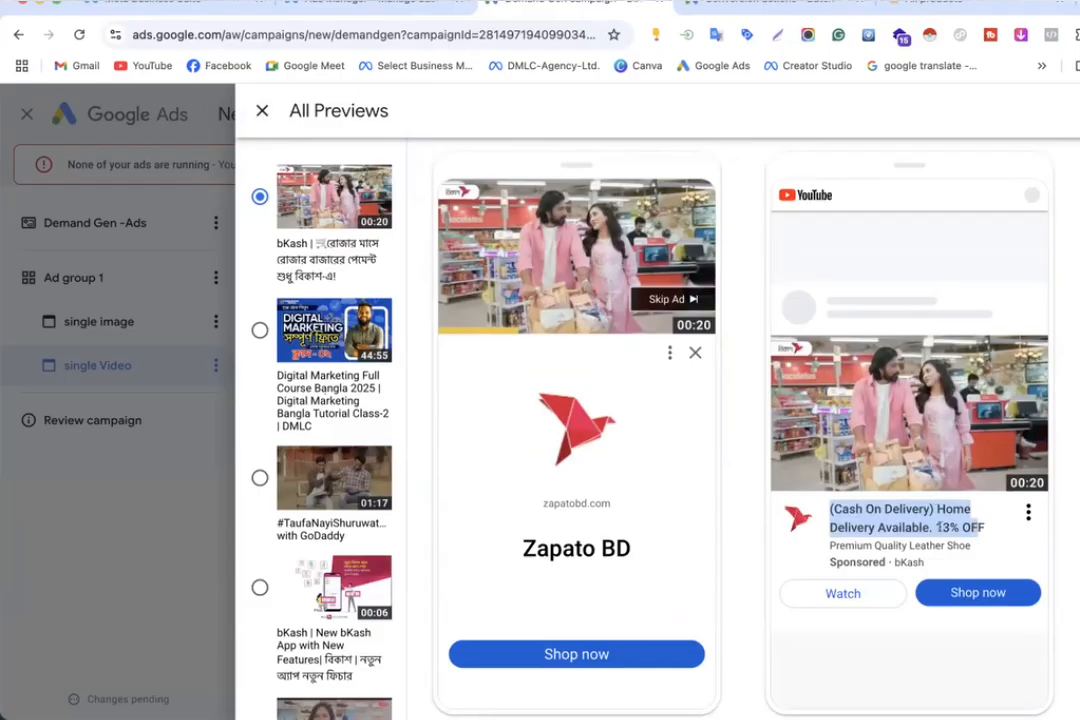
scroll(795, 448, "down", 5)
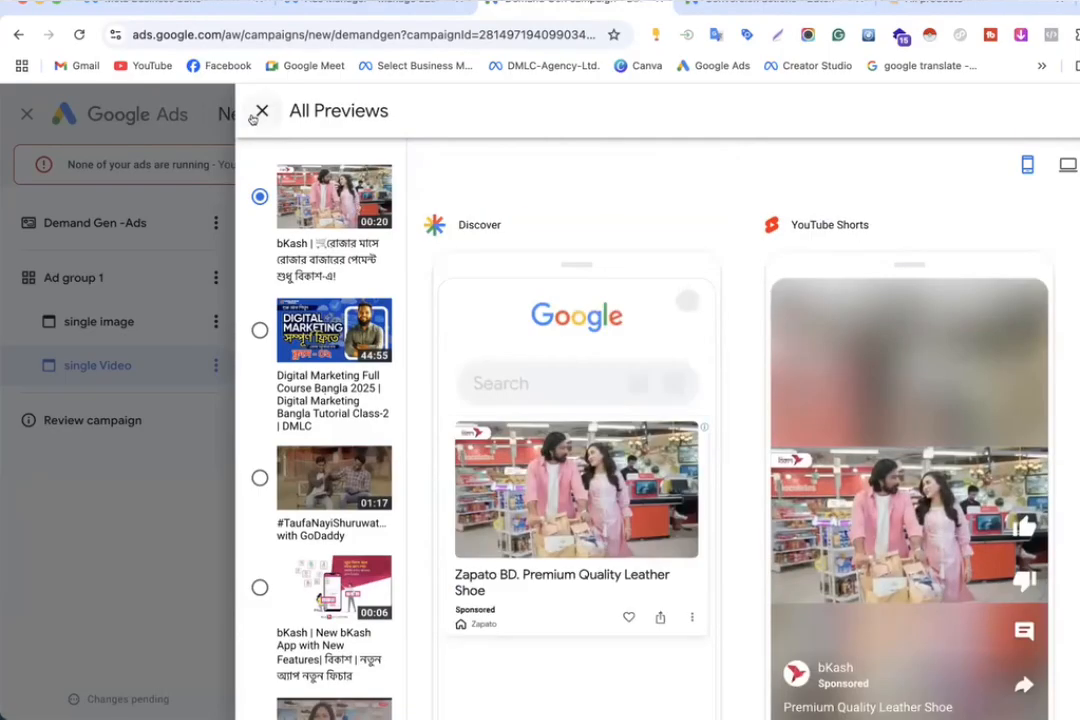
Step: Examine the first video's desktop and TV screen previews and close the preview overview
left_click(1068, 164)
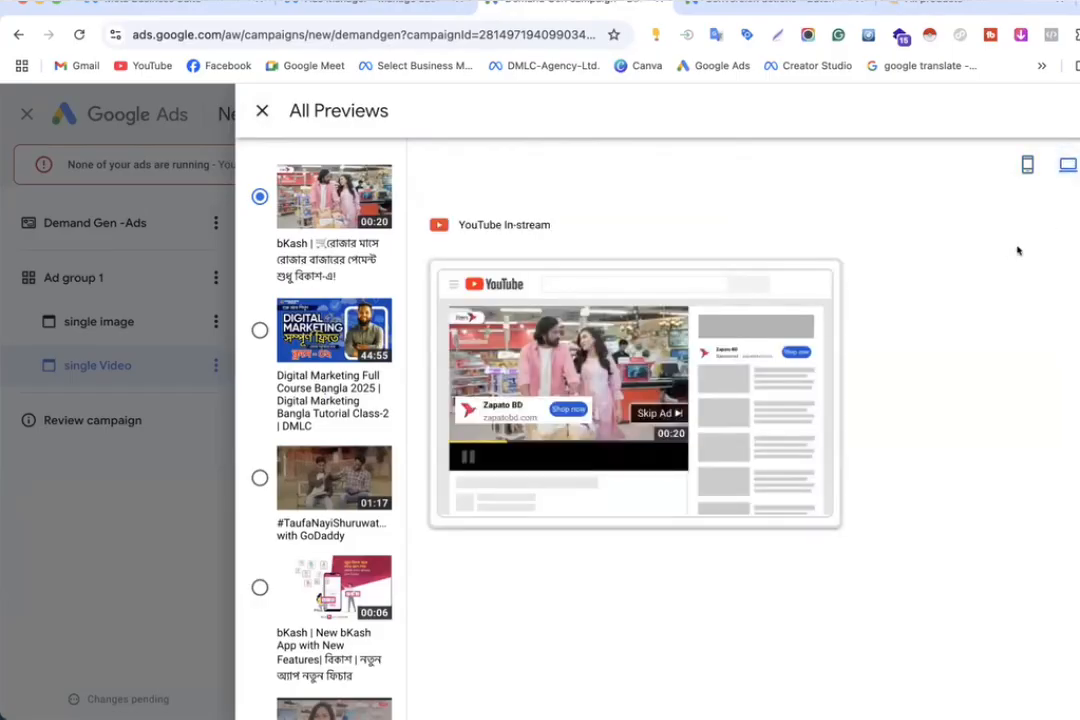
left_click(1027, 164)
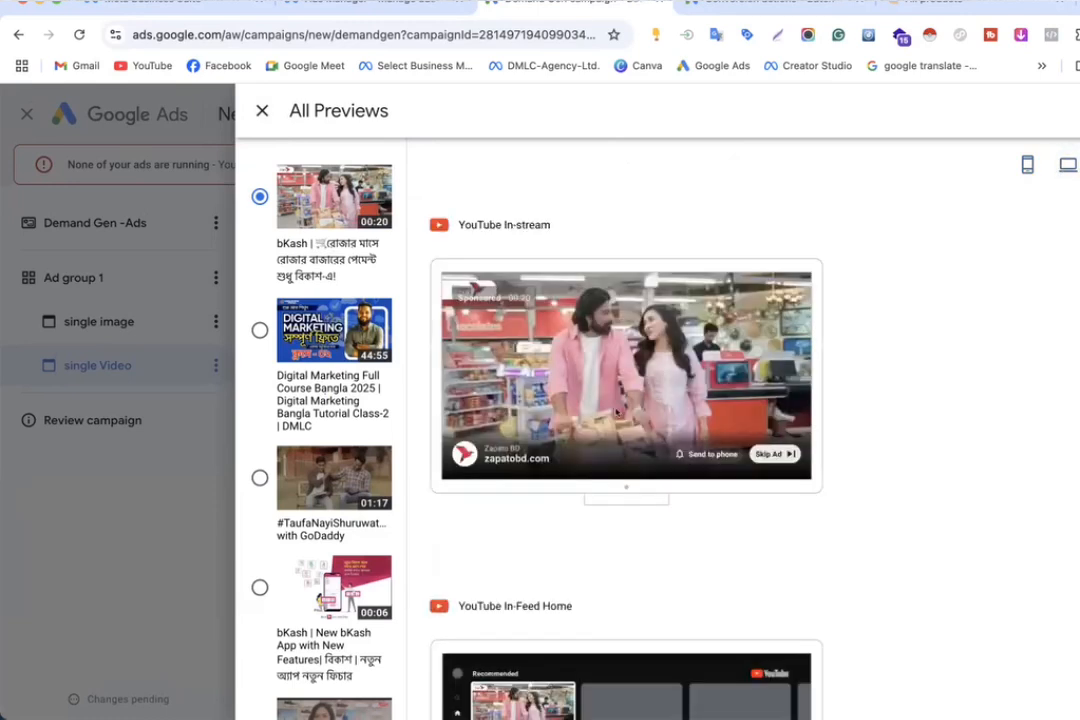
scroll(617, 412, "down", 3)
scroll(615, 412, "up", 3)
left_click(259, 108)
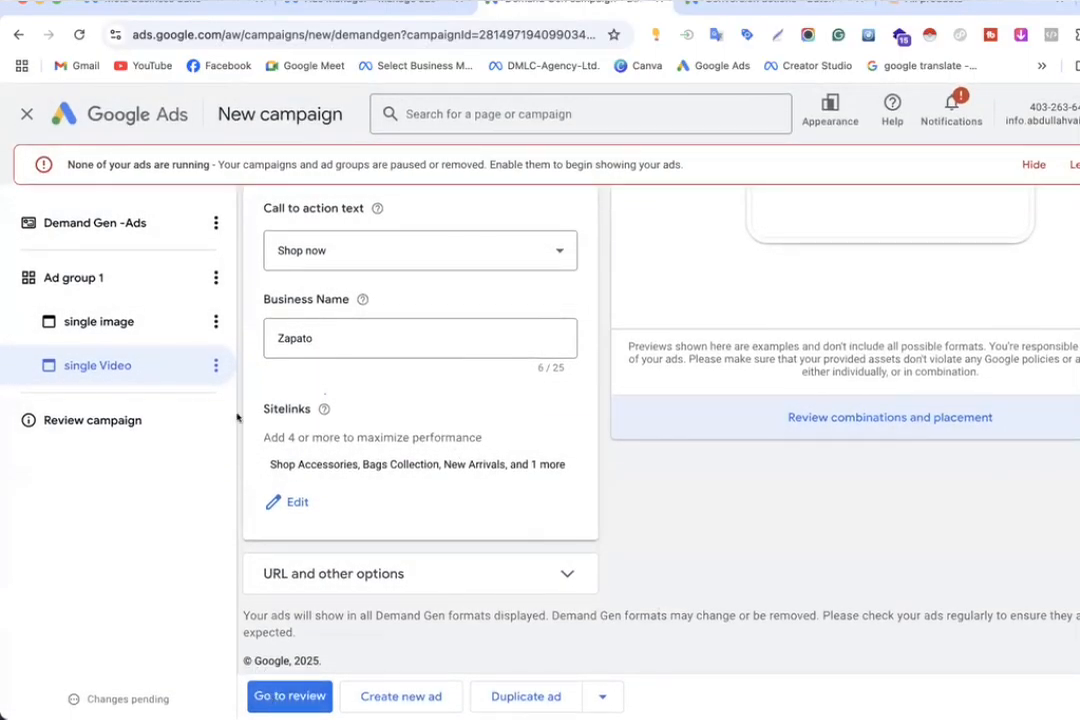
Step: Duplicate the single Video ad within Ad group 1 and open the copy
left_click(215, 365)
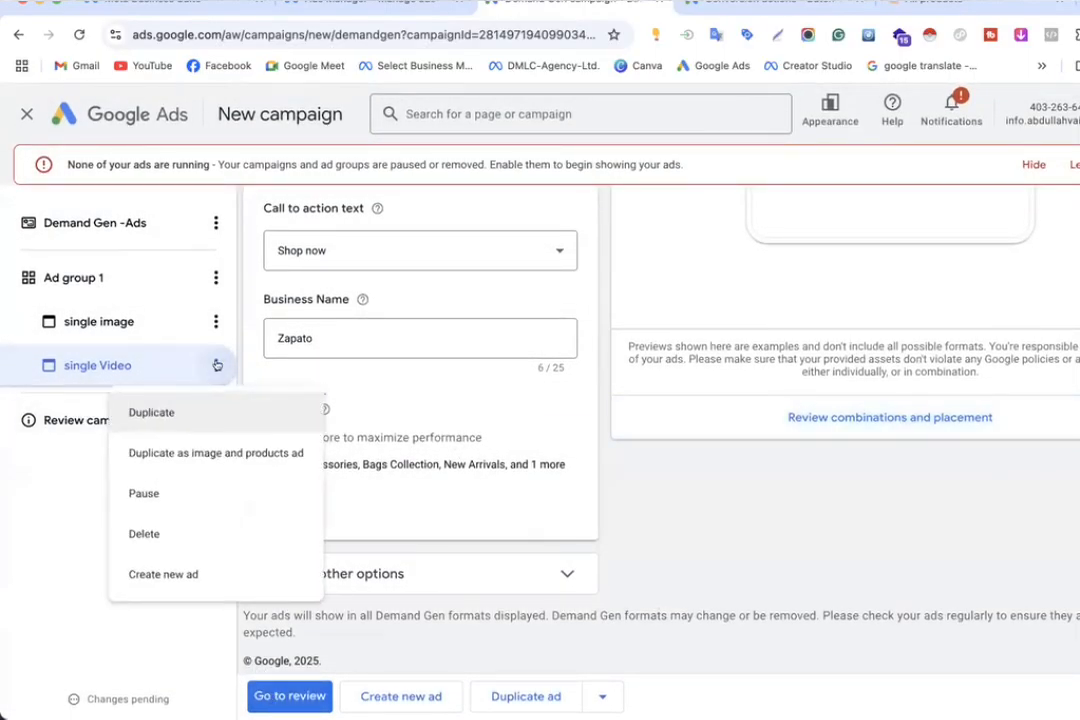
left_click(199, 421)
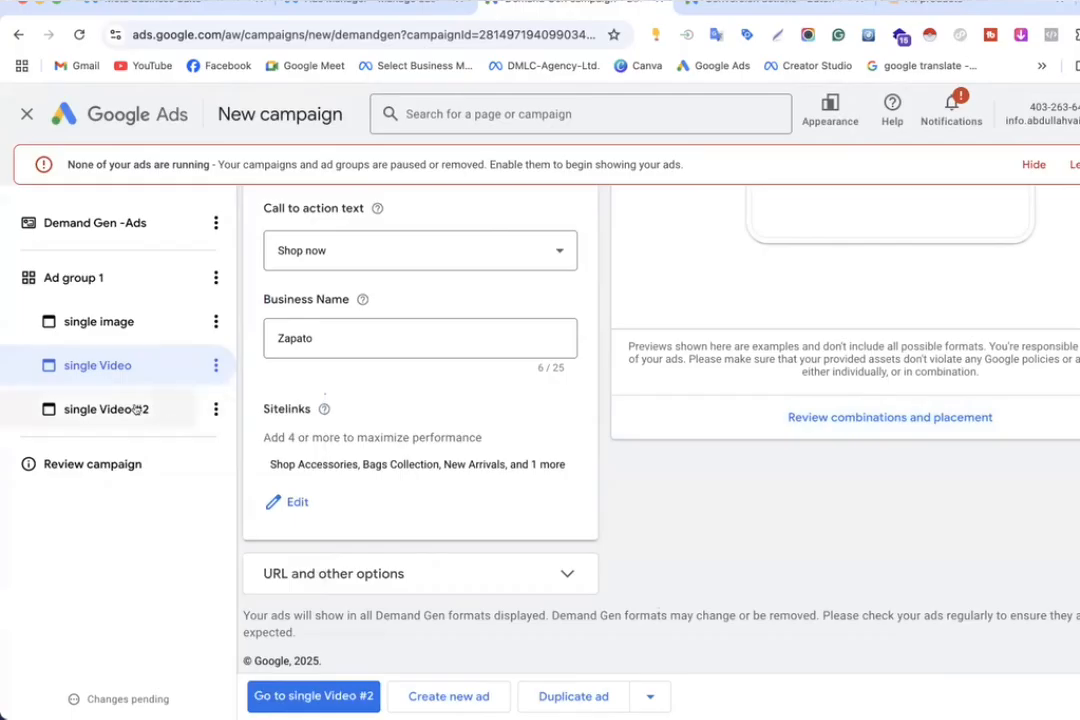
left_click(155, 409)
Step: Change the duplicated ad's type to Products only ad and rename it "Carousel"
left_click(273, 434)
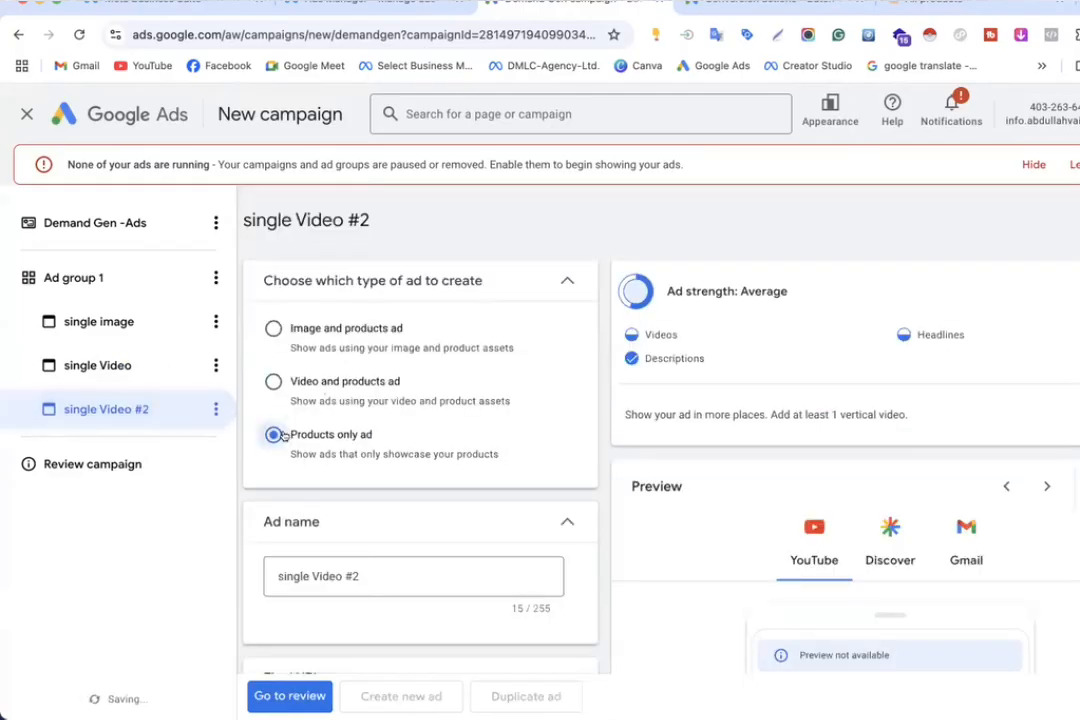
scroll(286, 438, "down", 2)
scroll(286, 438, "down", 1)
left_click(358, 289)
left_click_drag(358, 289, 265, 287)
type("Carousel")
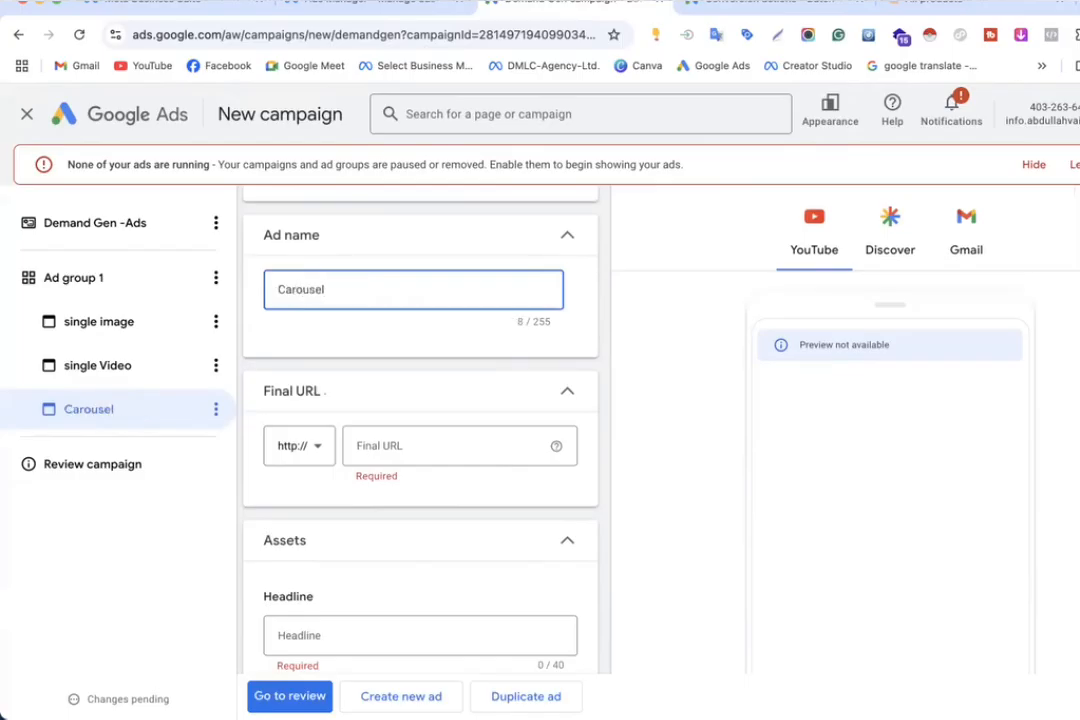
scroll(226, 250, "up", 3)
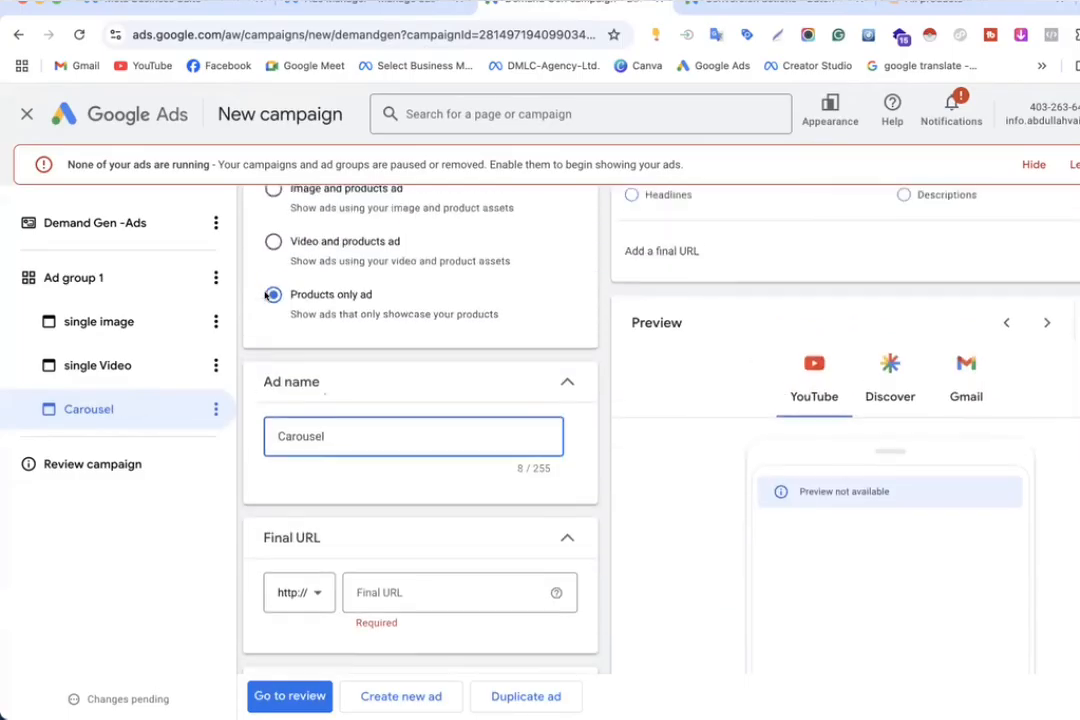
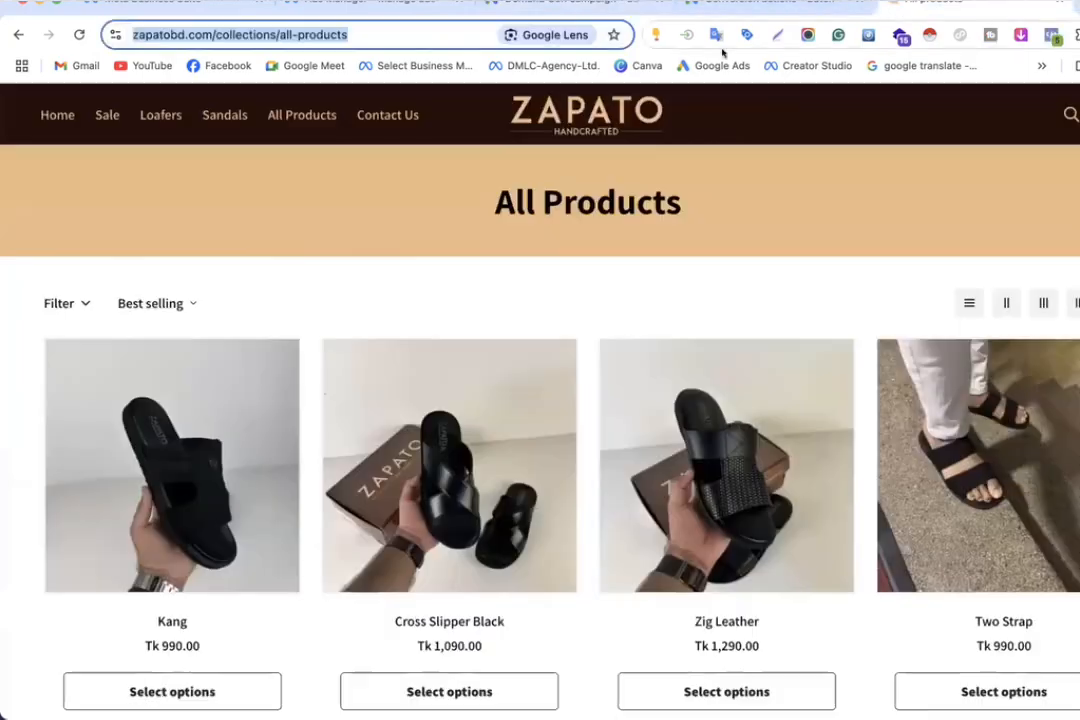
left_click(915, 5)
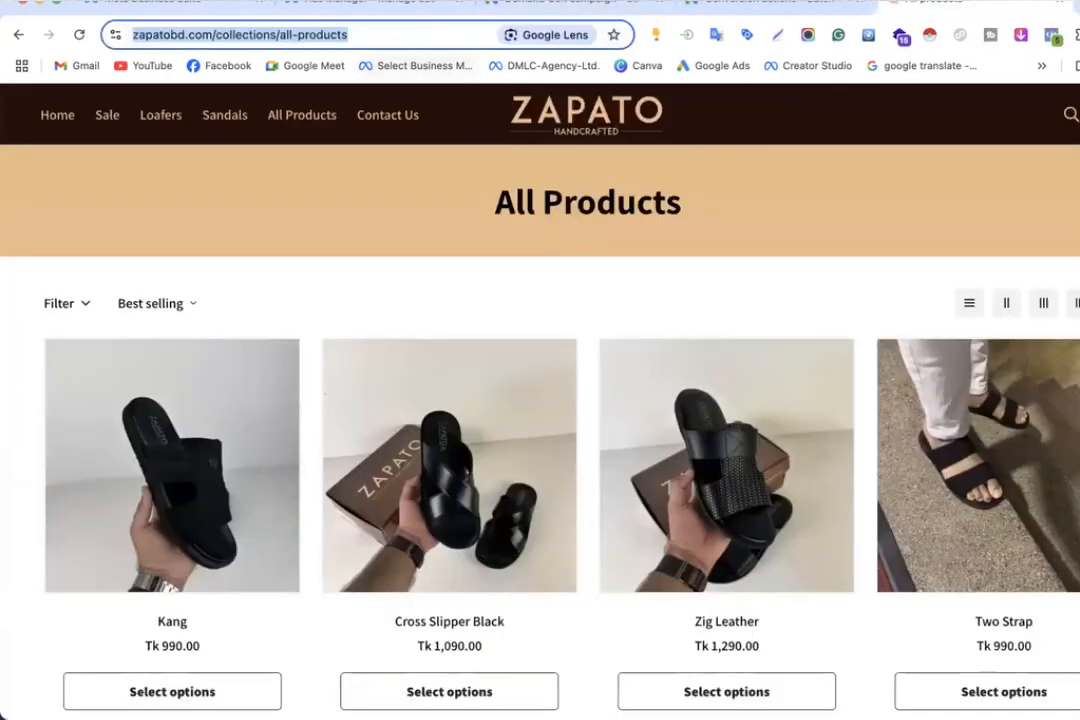
left_click(560, 5)
scroll(348, 532, "down", 3)
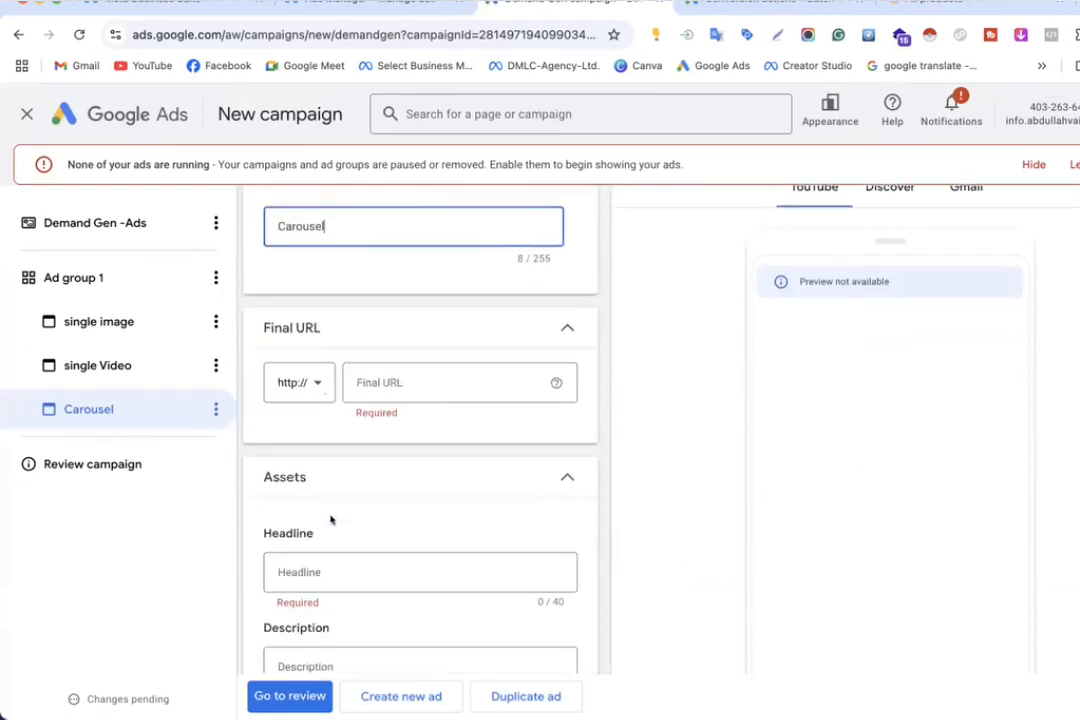
left_click(355, 392)
type("zapatobd.com/collections/all-products")
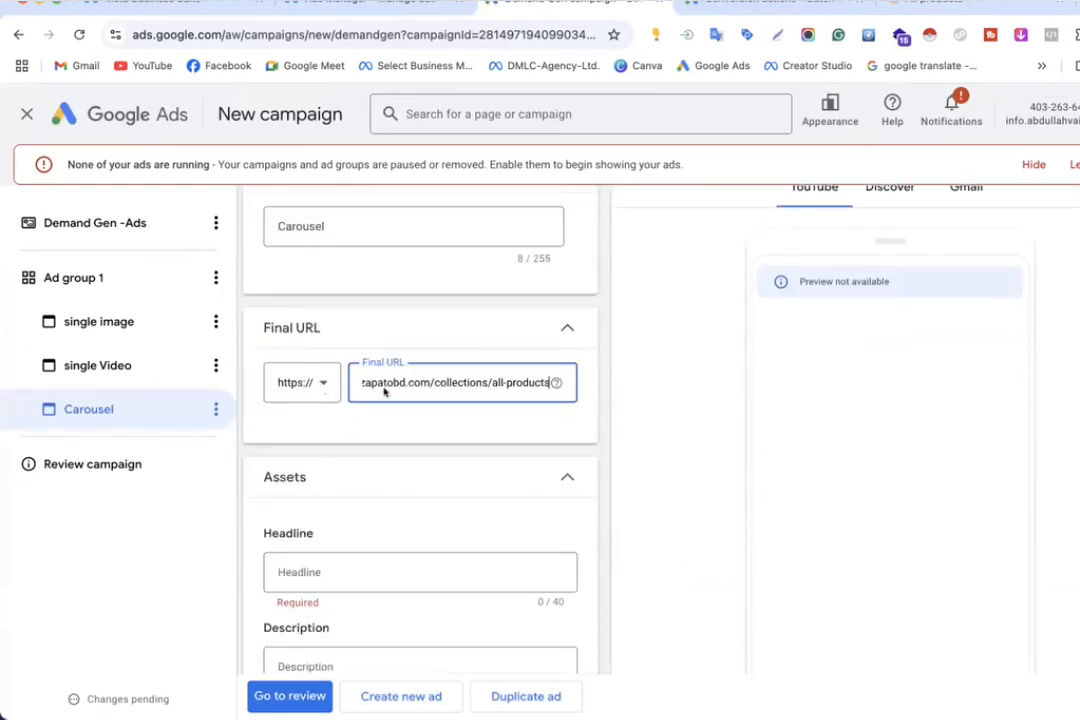
Step: Look over the Carousel ad's type, name, final URL and required asset fields
scroll(383, 392, "down", 2)
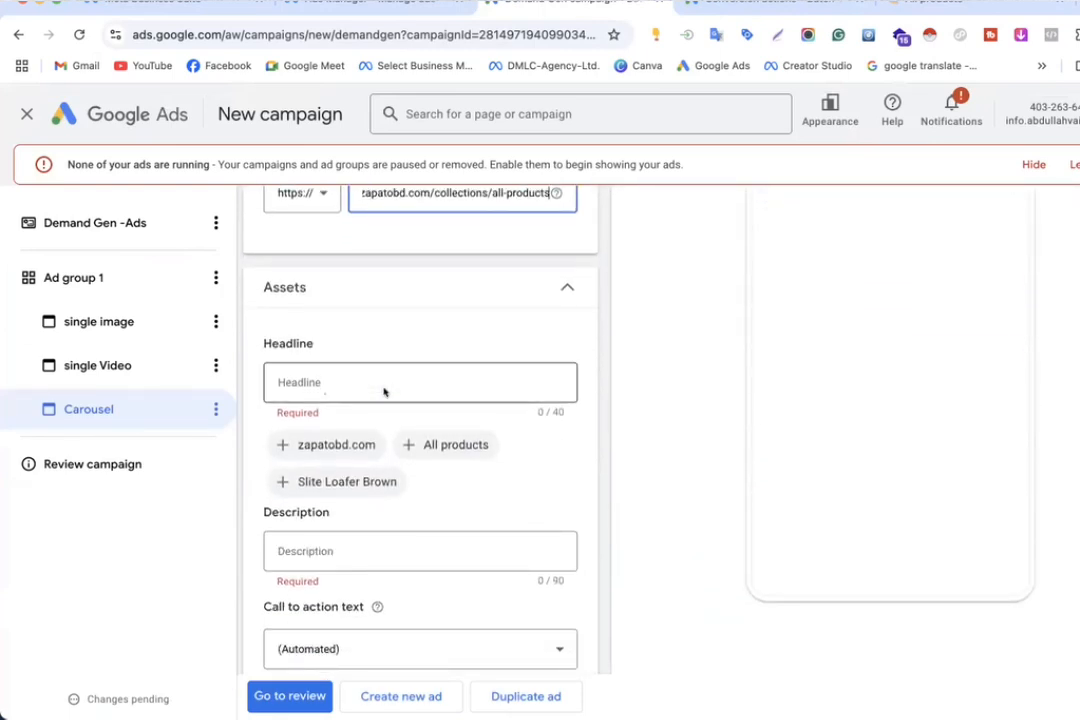
scroll(383, 392, "up", 5)
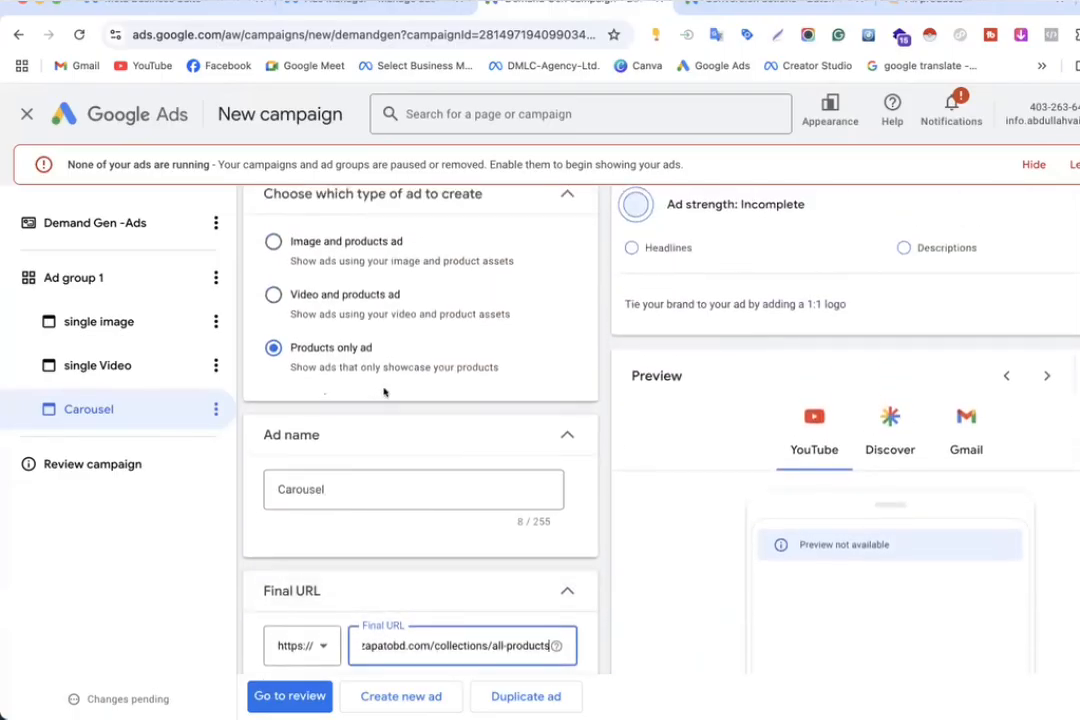
scroll(383, 392, "down", 8)
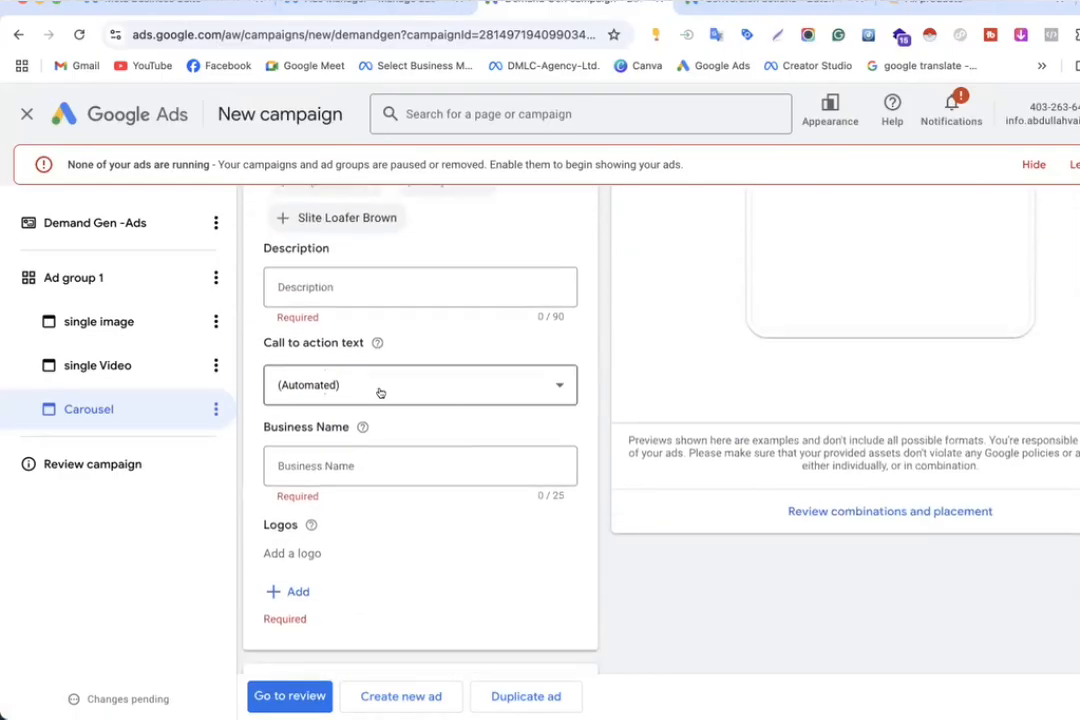
scroll(383, 392, "up", 3)
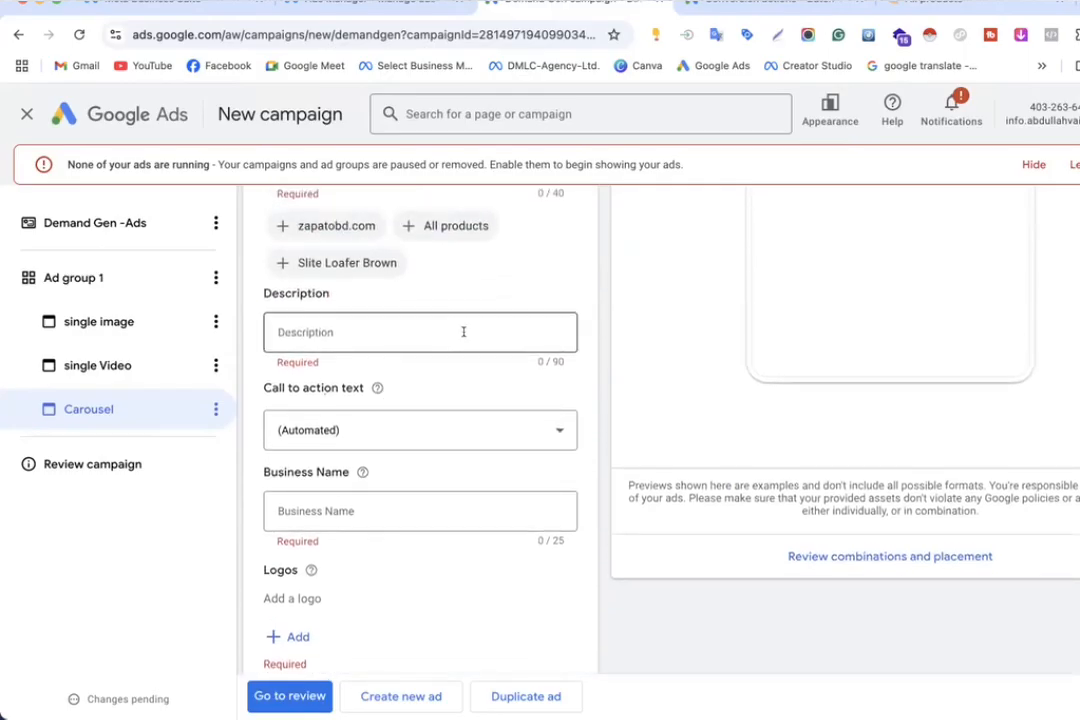
scroll(460, 334, "up", 3)
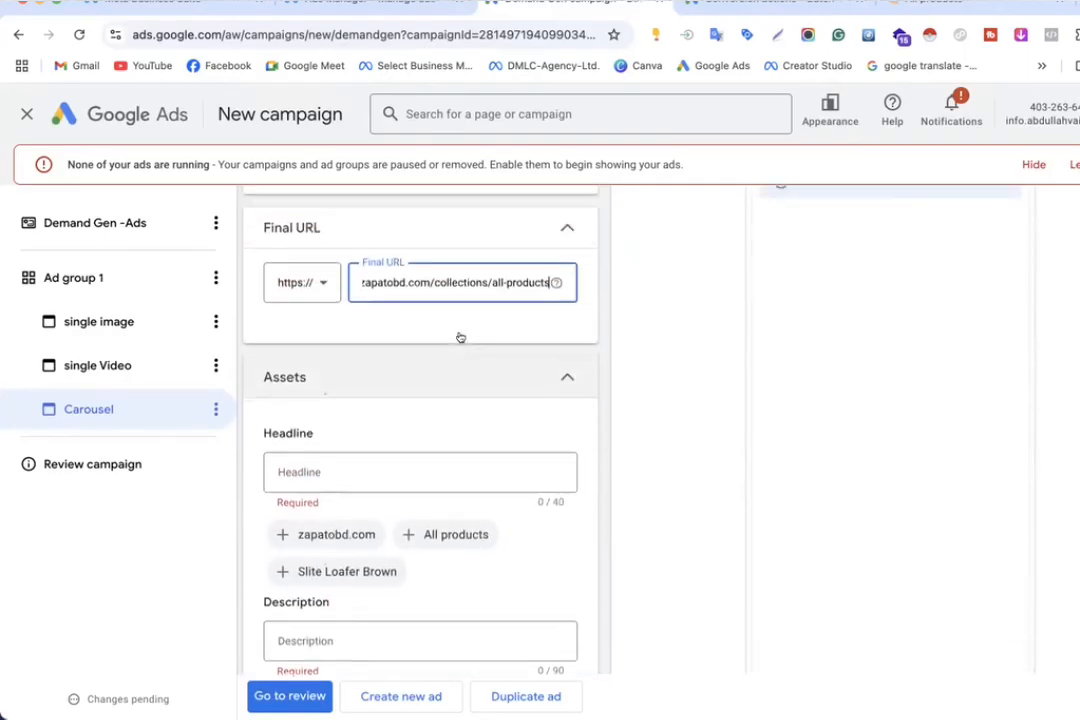
left_click(475, 378)
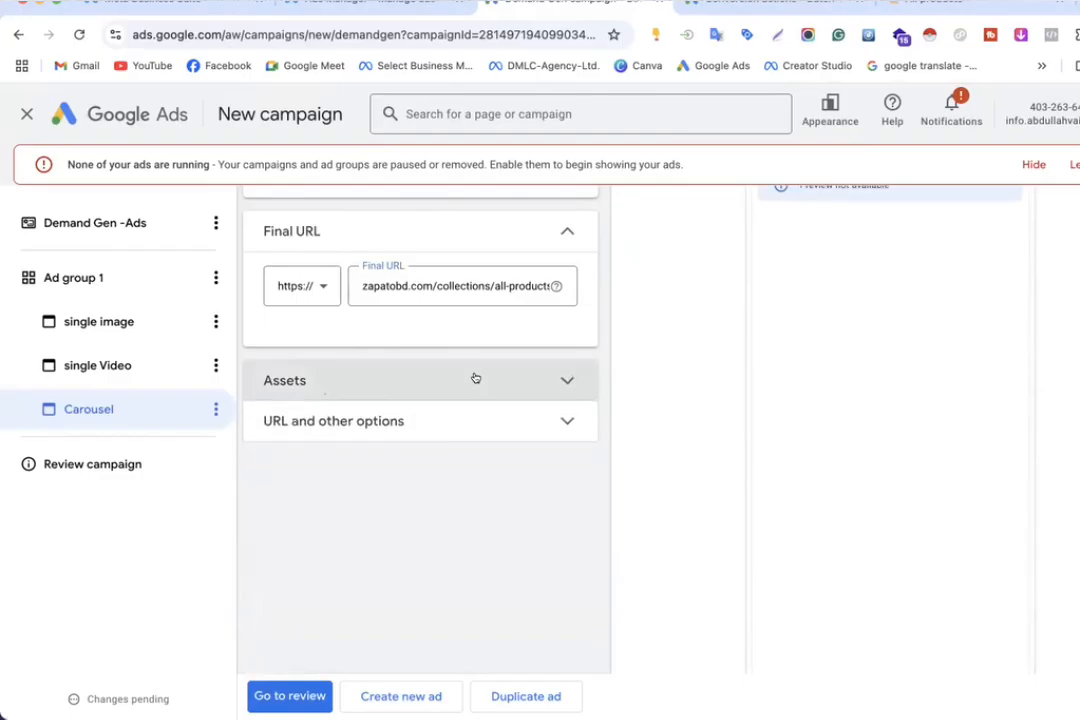
left_click(475, 378)
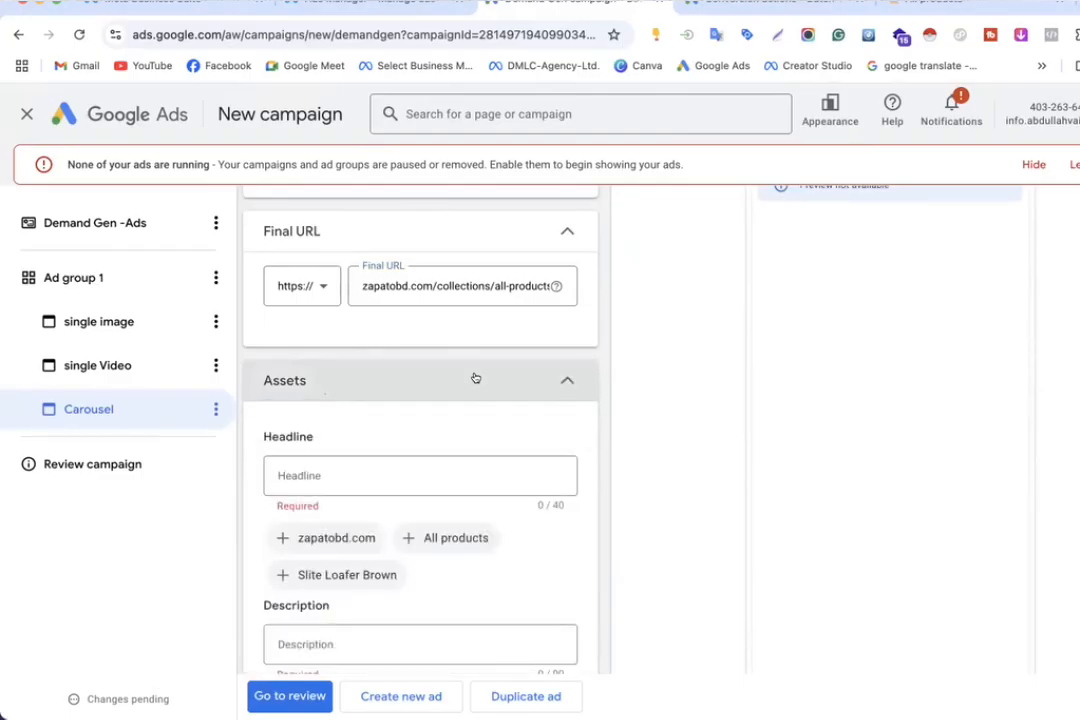
scroll(475, 378, "up", 1)
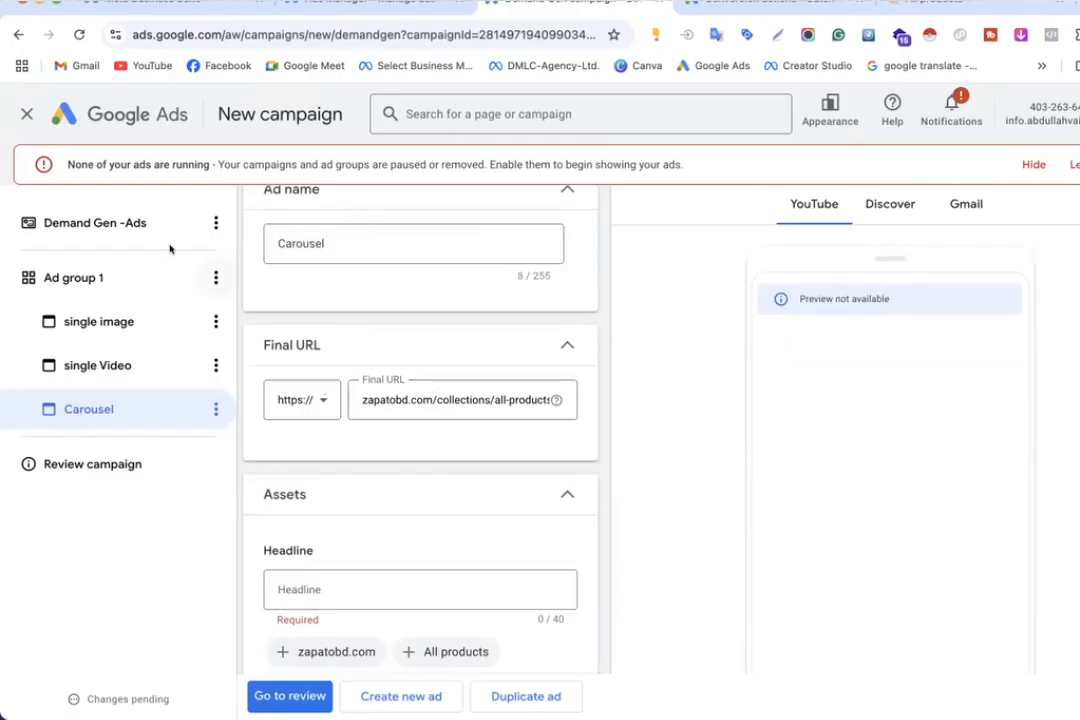
Step: Check the product feed settings of the Demand Gen -Ads campaign and return to the Carousel ad
left_click(125, 225)
scroll(290, 340, "down", 2)
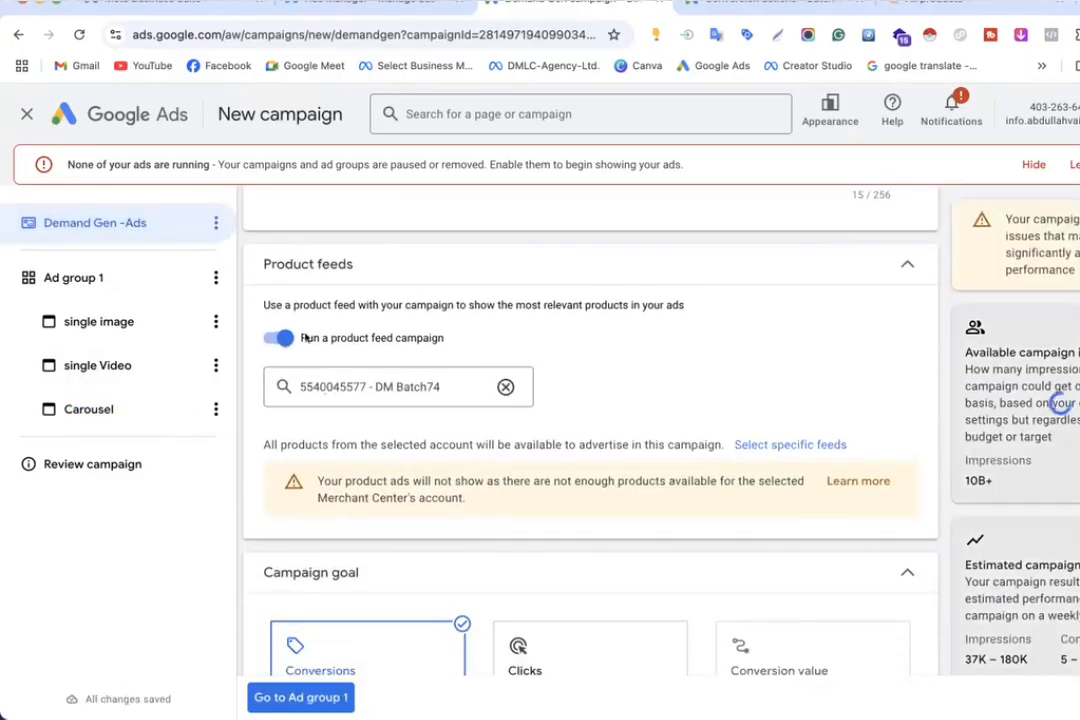
left_click(116, 406)
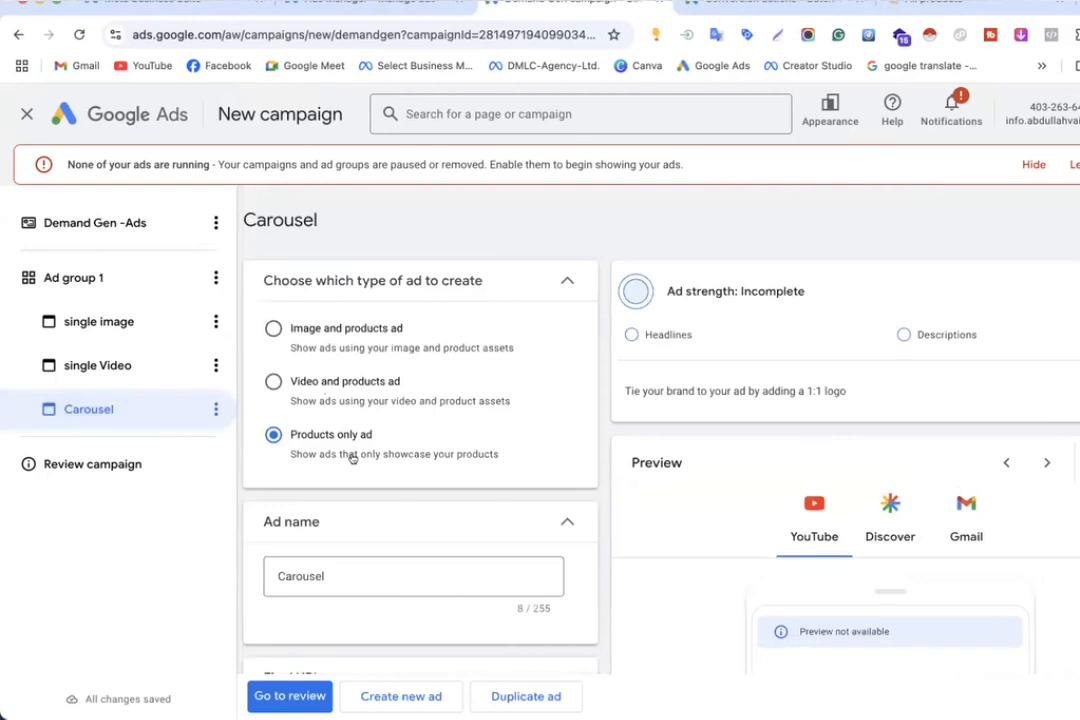
scroll(352, 456, "down", 3)
scroll(344, 469, "down", 1)
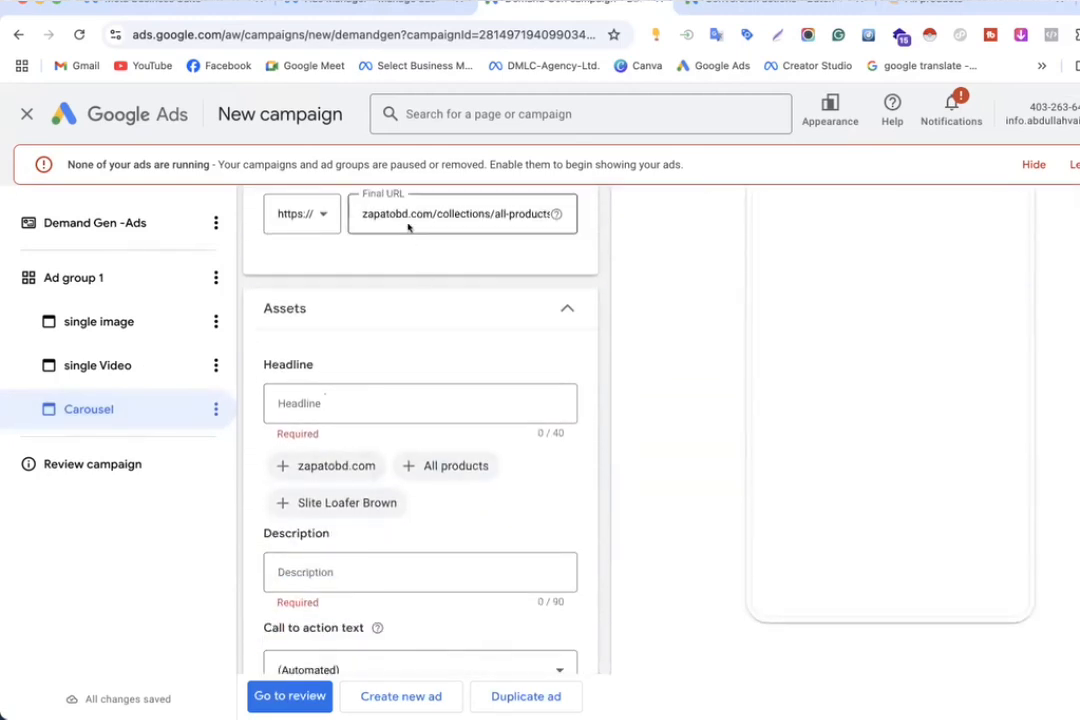
left_click(425, 465)
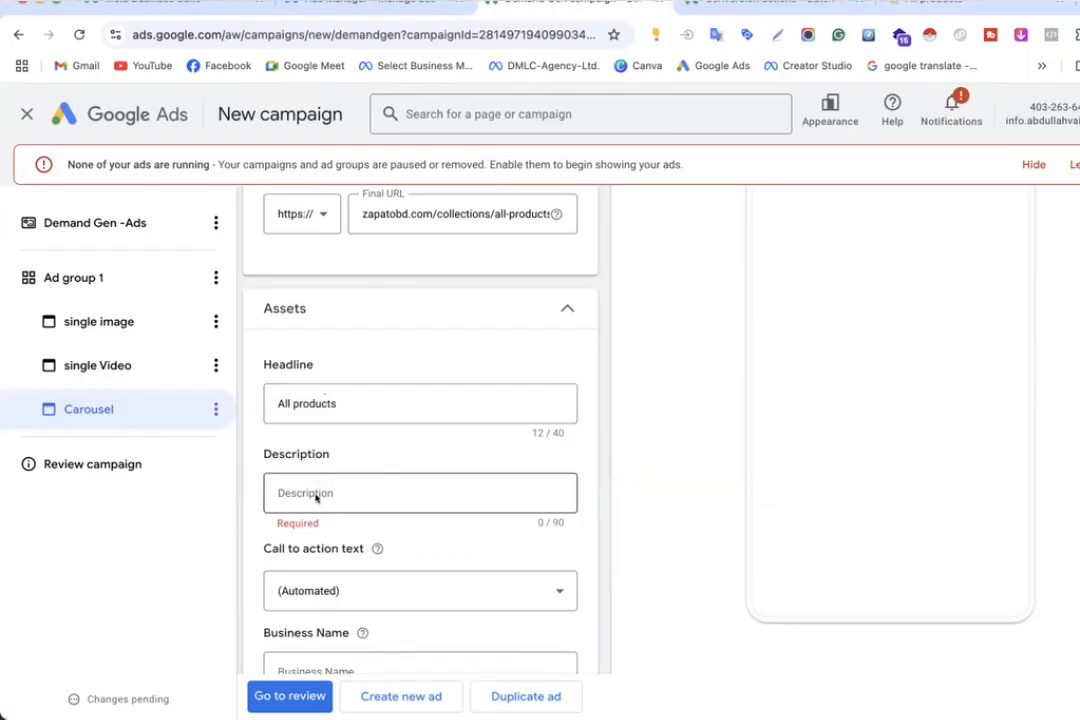
left_click(316, 497)
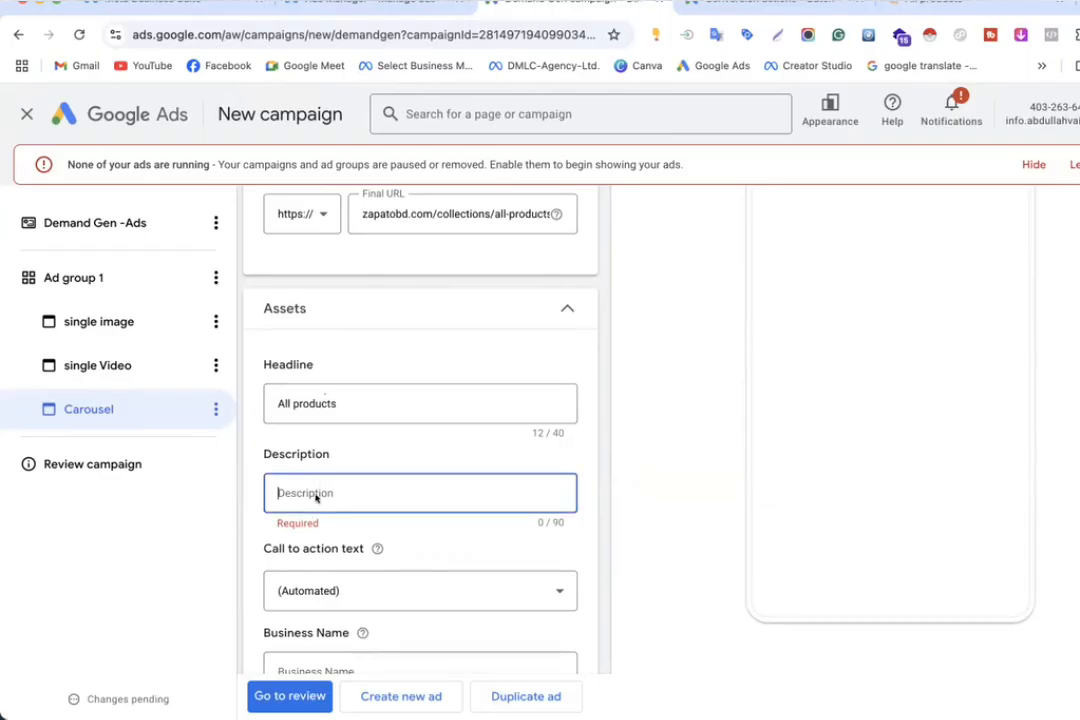
type("https://zapatobd.com/collections/all-products")
Step: Copy the long headline "(Cash On Delivery) Home Delivery Available. 13% OFF" from the single Video ad
left_click(148, 356)
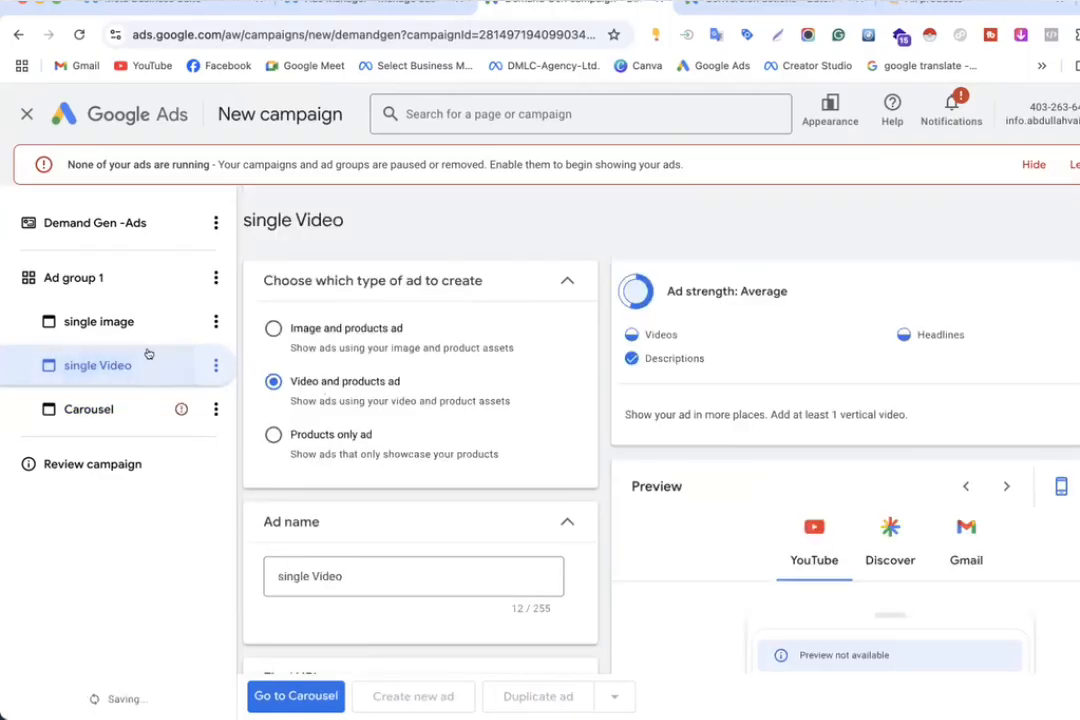
scroll(370, 417, "down", 8)
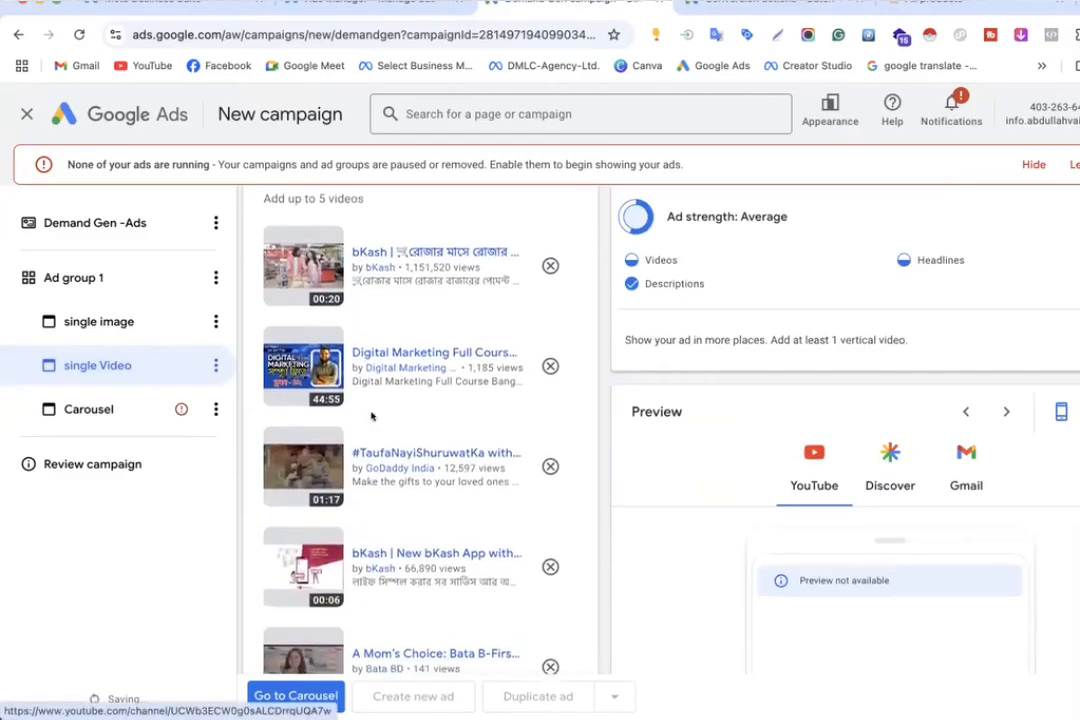
scroll(371, 416, "down", 10)
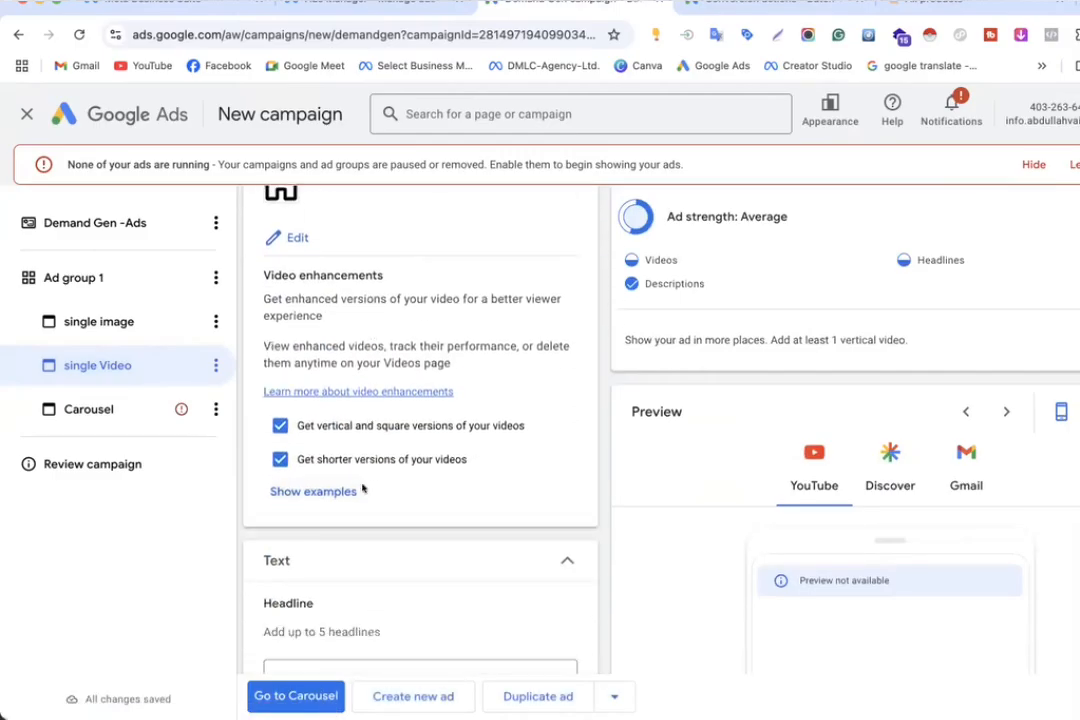
scroll(362, 488, "down", 10)
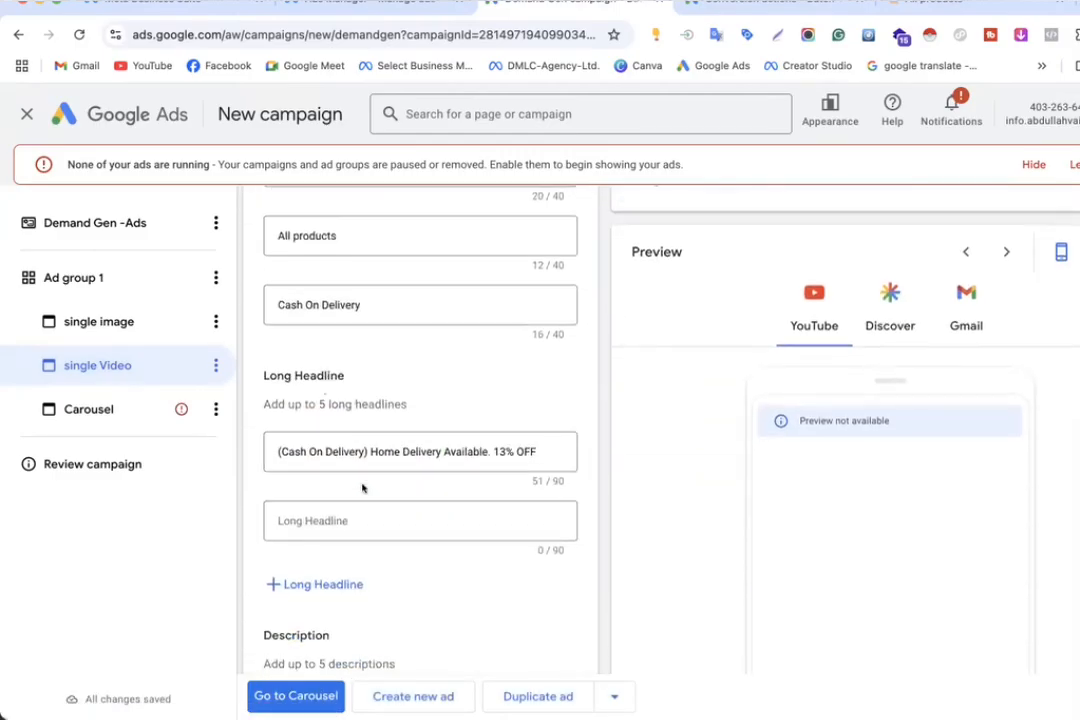
left_click(371, 451)
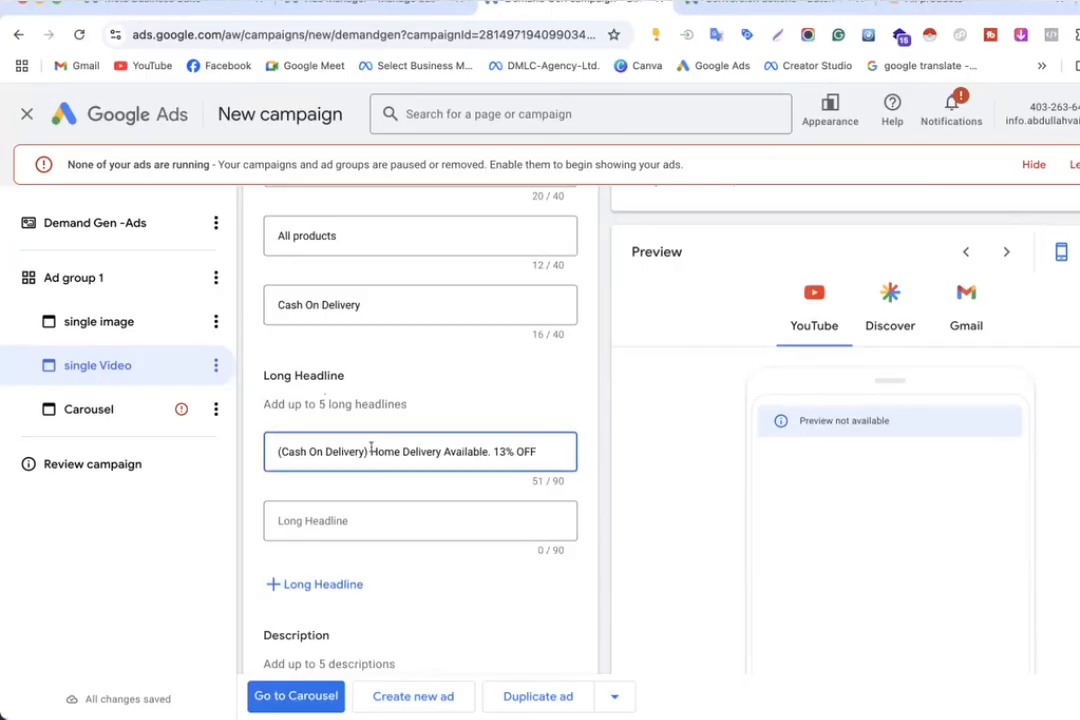
triple_click(371, 451)
key("ctrl+c")
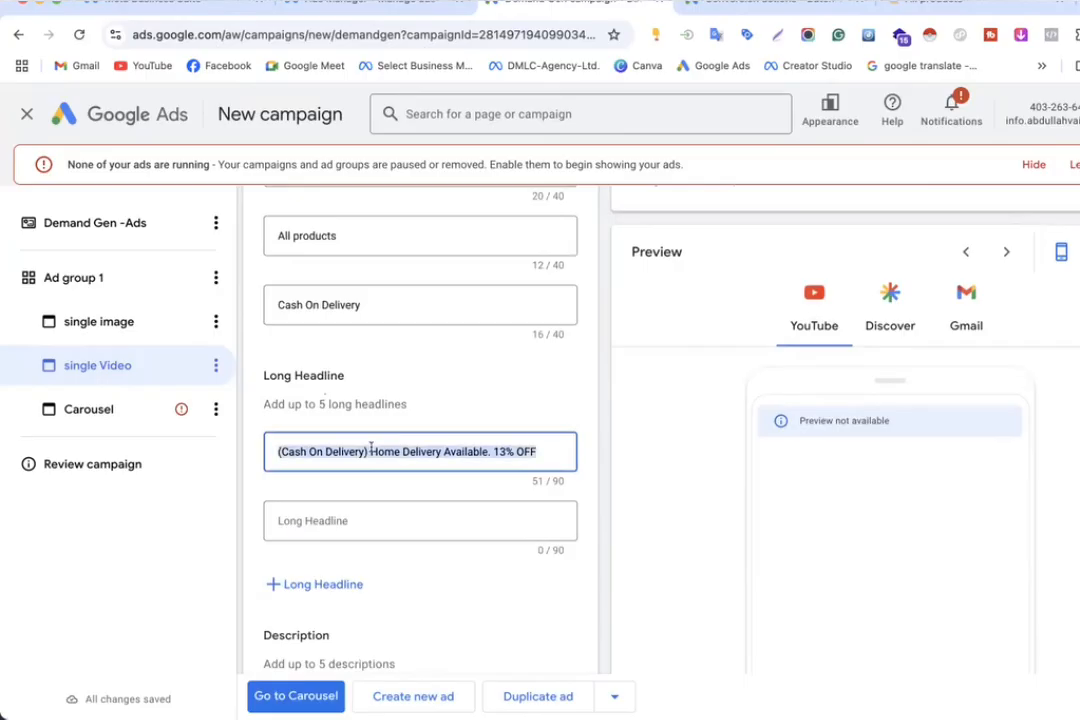
Step: Replace the Carousel ad's description with "(Cash On Delivery) Home Delivery Available. 13% OFF"
left_click(93, 410)
scroll(369, 293, "up", 3)
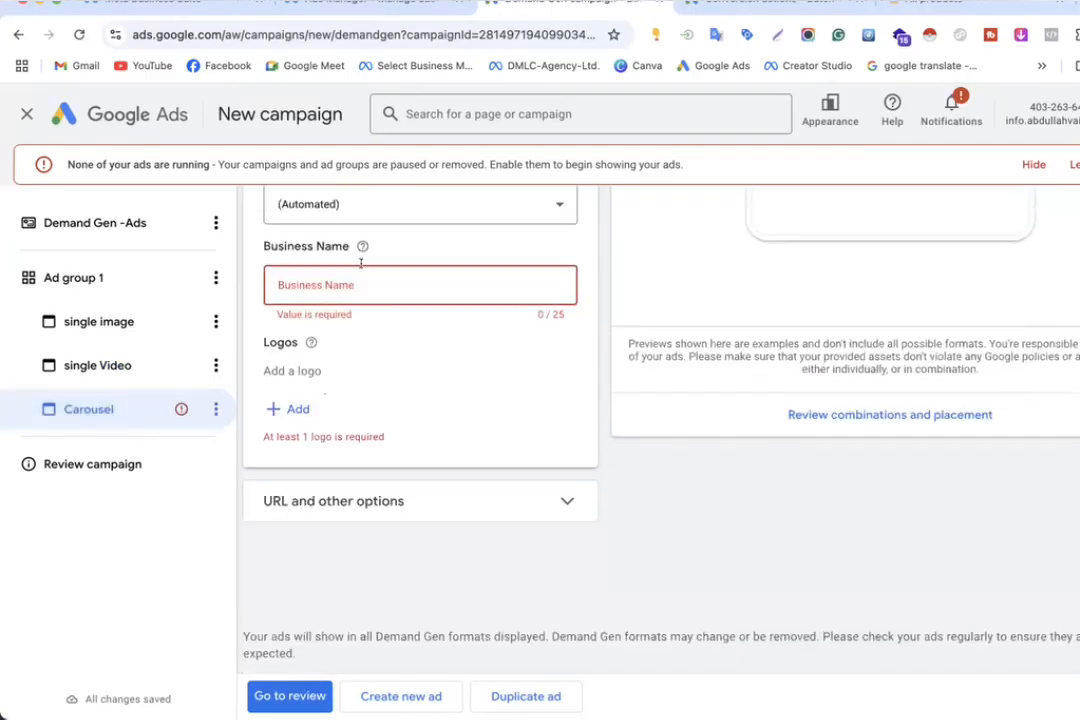
scroll(365, 361, "up", 4)
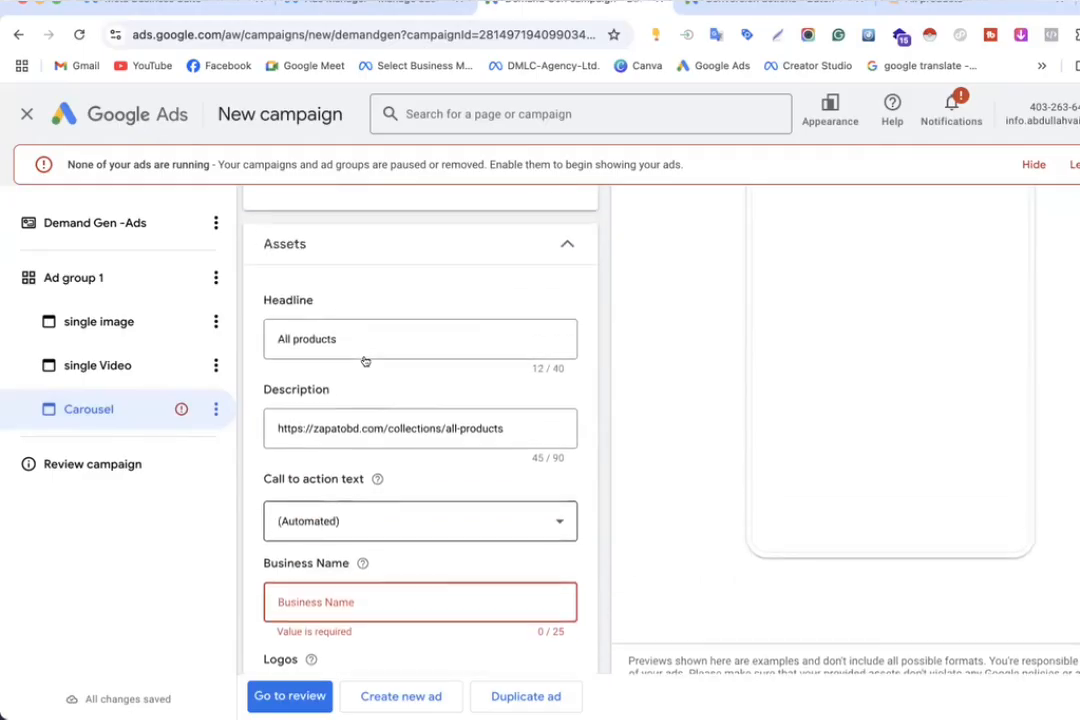
left_click(502, 466)
key("ctrl+a")
key("ctrl+v")
Step: Set the Carousel ad's business name to "Zapato"
scroll(291, 467, "down", 2)
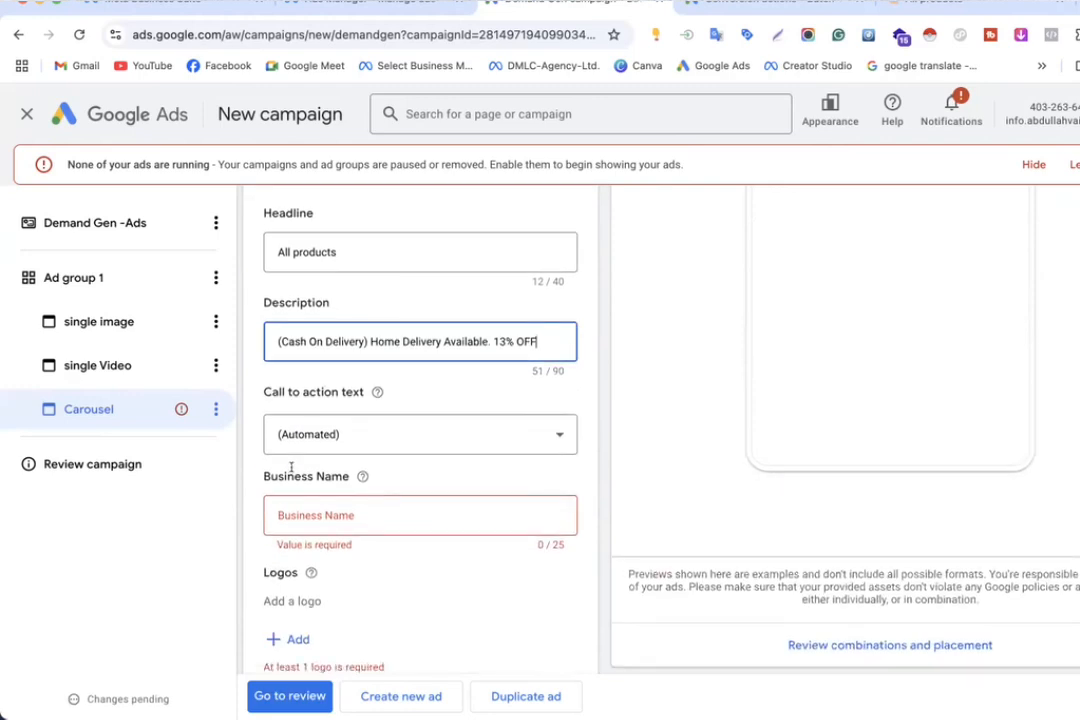
scroll(360, 330, "up", 4)
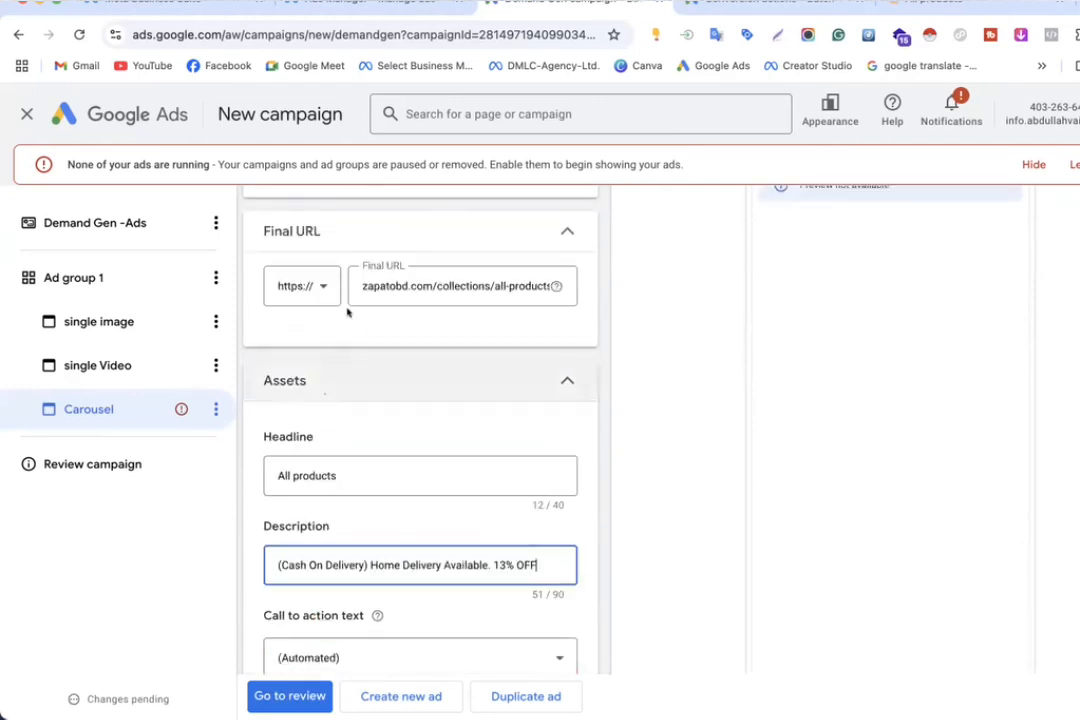
scroll(399, 367, "down", 4)
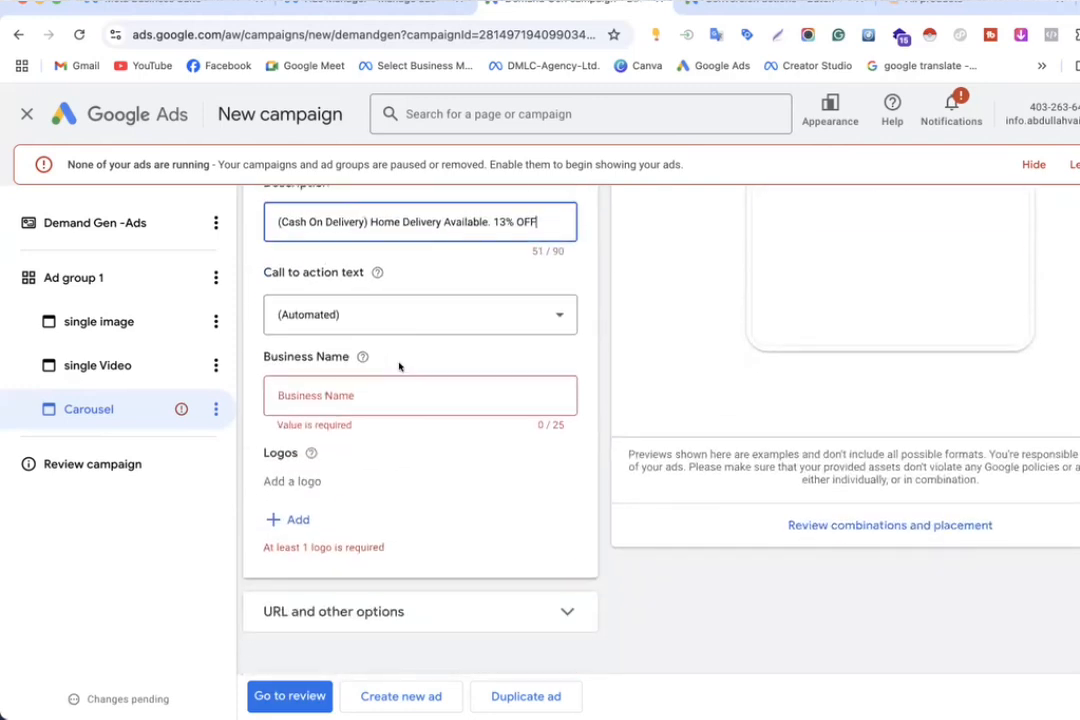
scroll(399, 367, "down", 1)
left_click(331, 352)
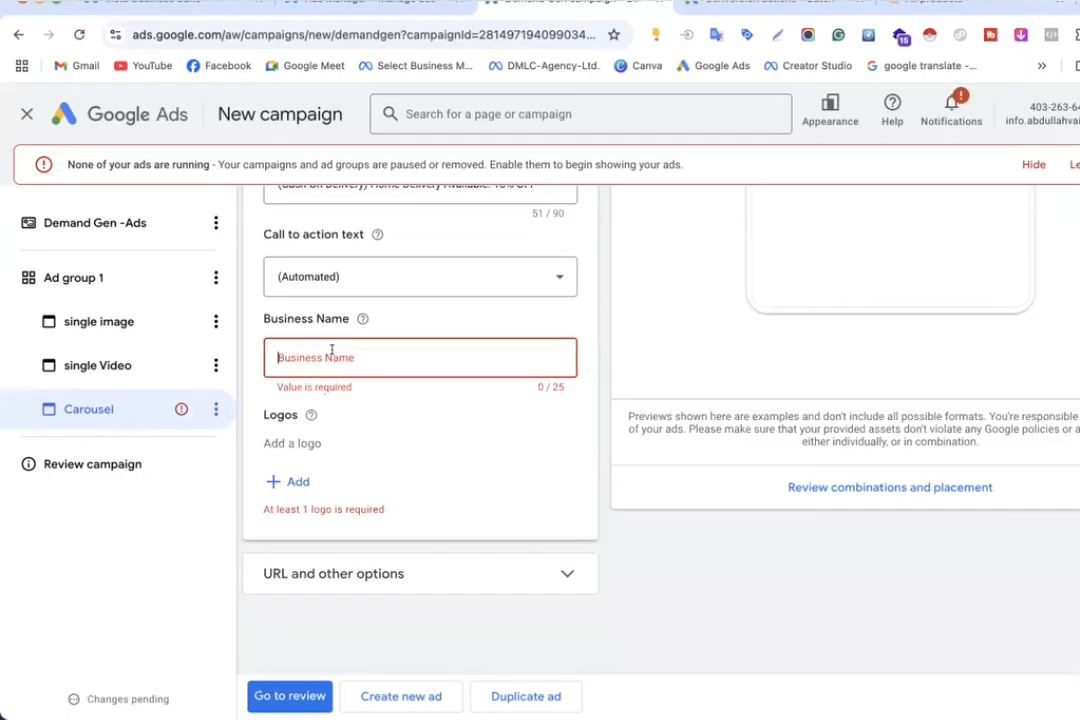
type("Zapato")
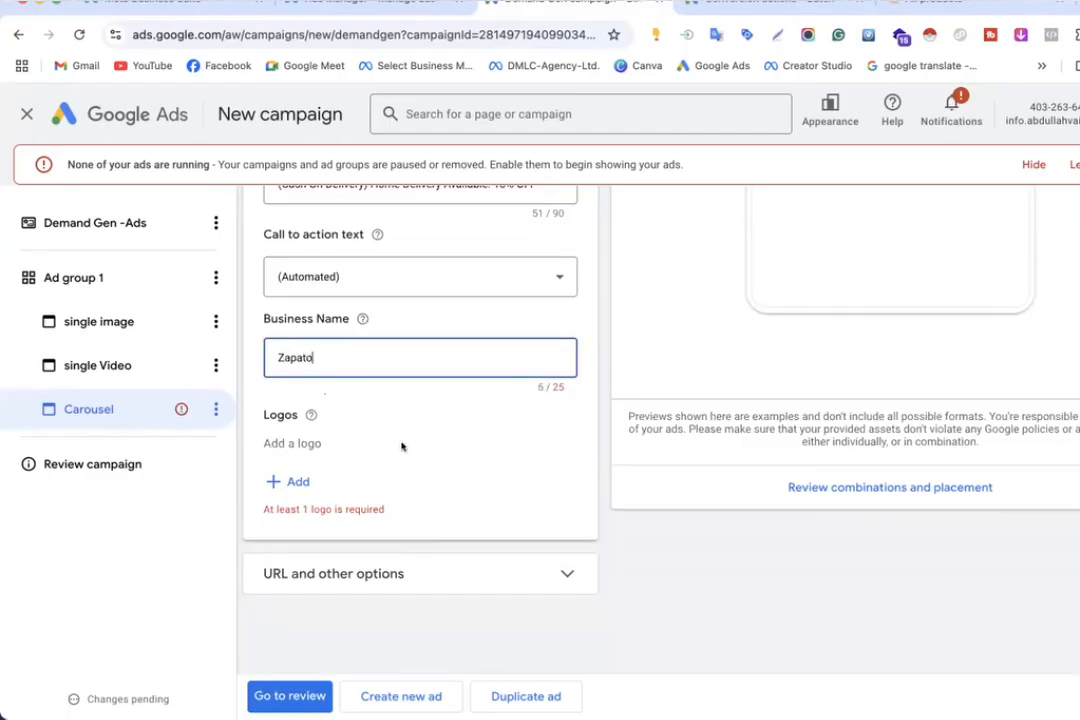
Step: Add the house icon from the asset library as the Carousel ad's logo, cropped to 1:1
left_click(290, 482)
left_click(562, 425)
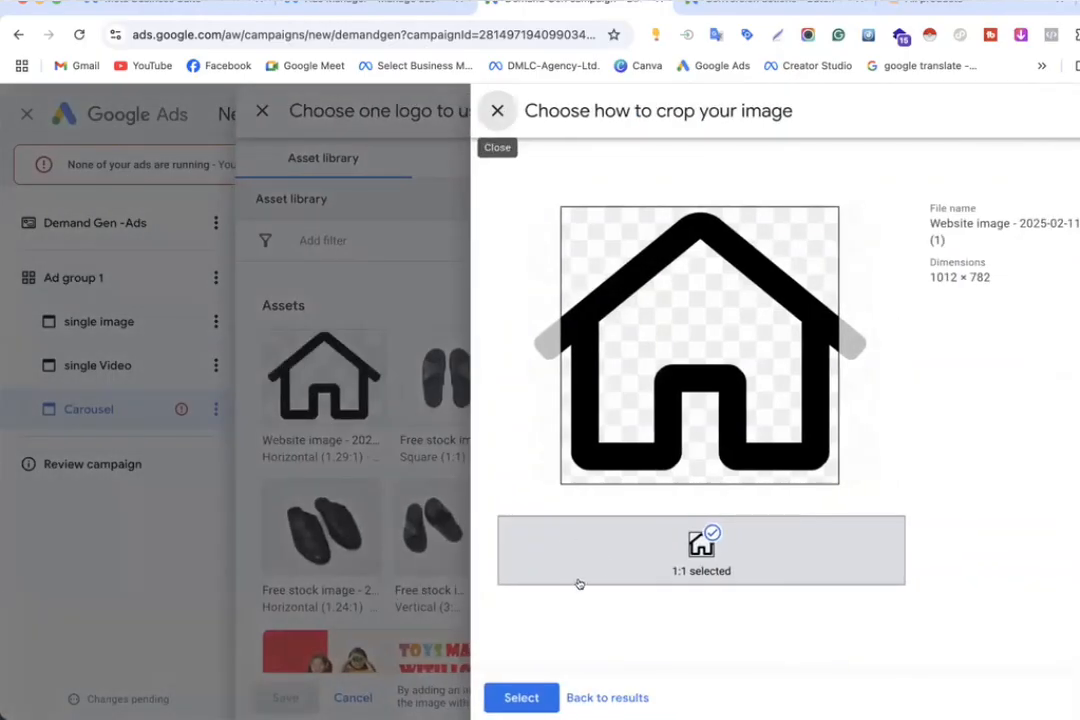
left_click(521, 697)
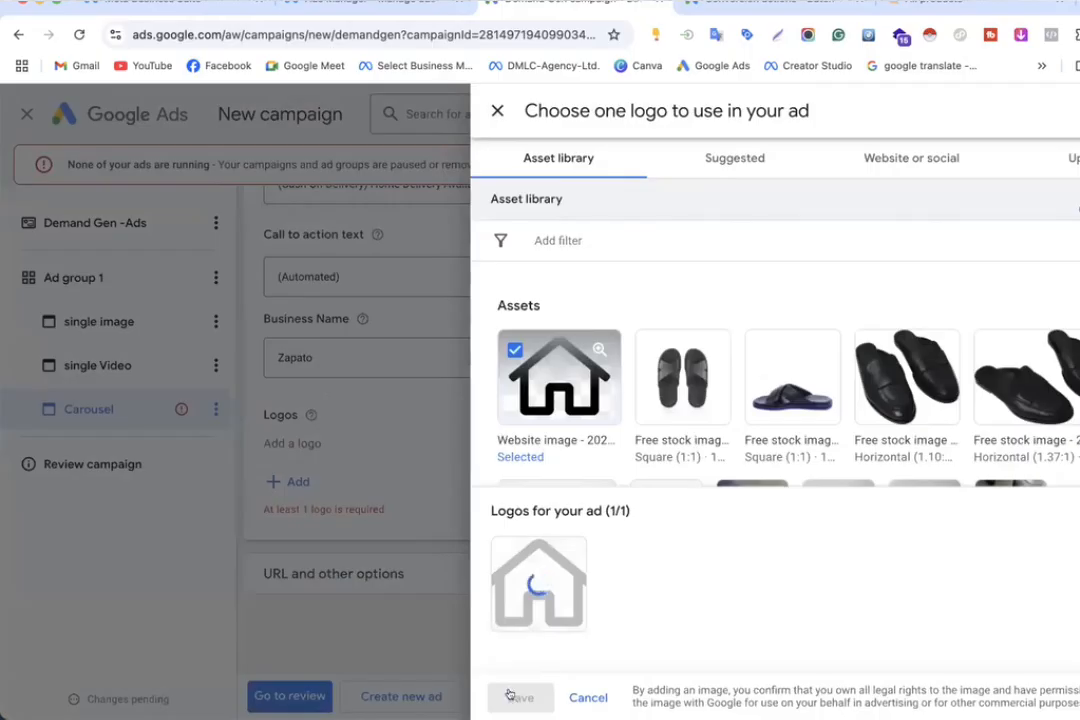
left_click(515, 697)
Step: Expand the Carousel ad's URL and other options and examine the tracking template, URL suffix and custom parameter fields
scroll(415, 535, "down", 1)
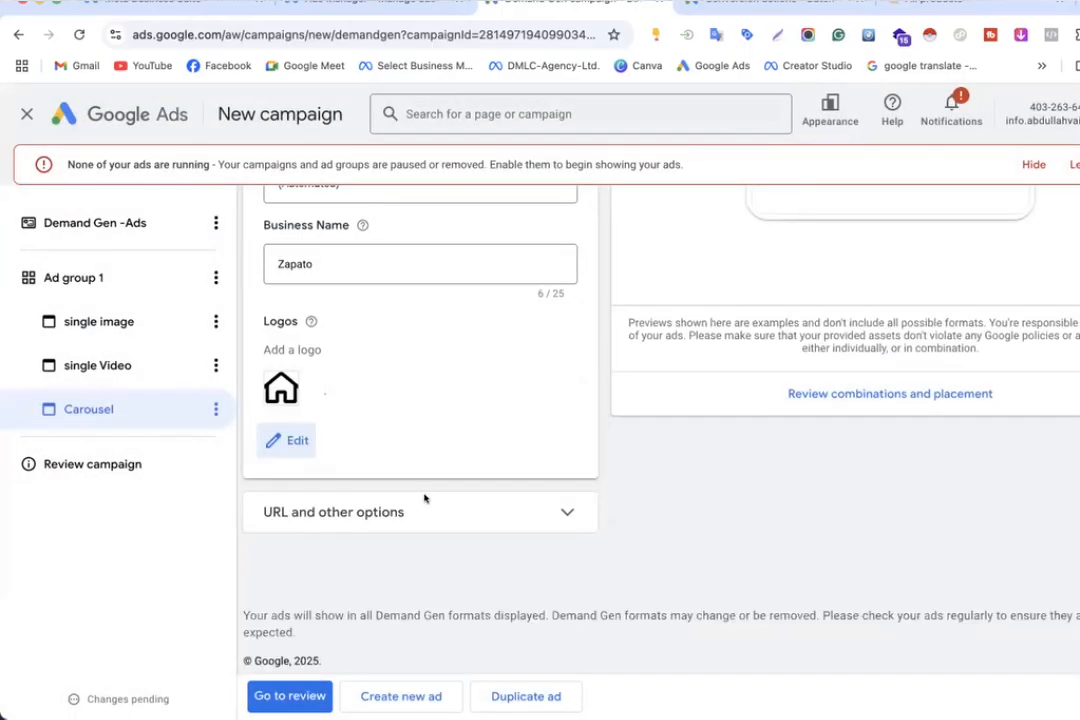
left_click(420, 512)
scroll(421, 512, "down", 3)
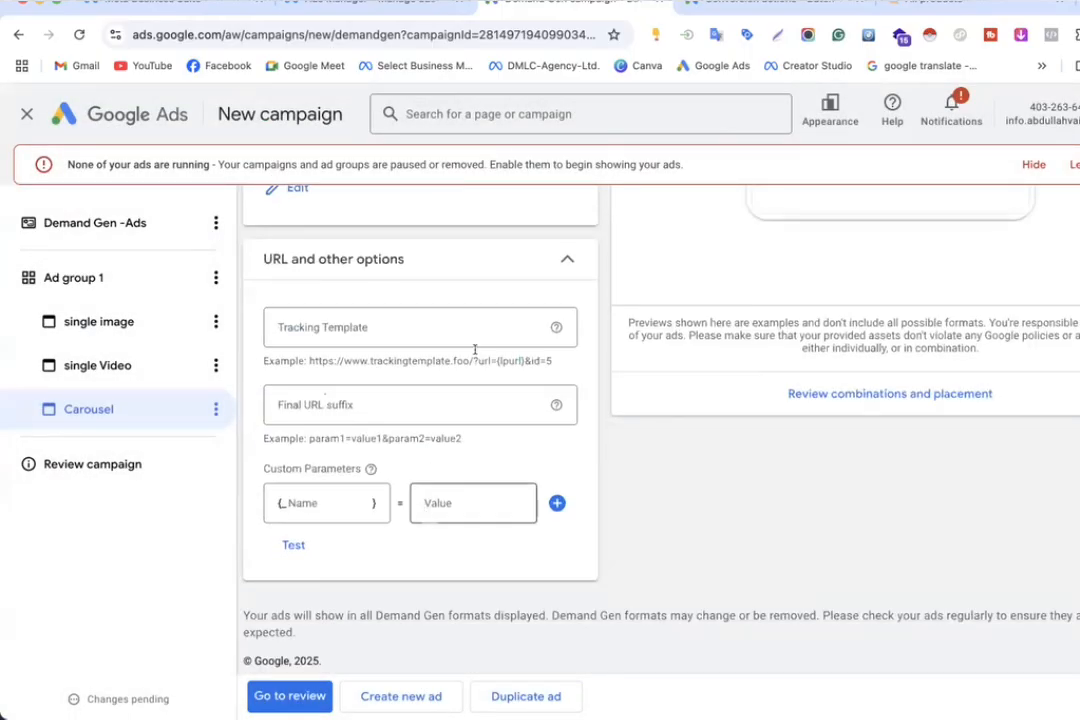
Step: Collapse the Carousel ad's URL options and turn off the product feed in the Demand Gen -Ads campaign settings
left_click(510, 262)
scroll(509, 268, "up", 7)
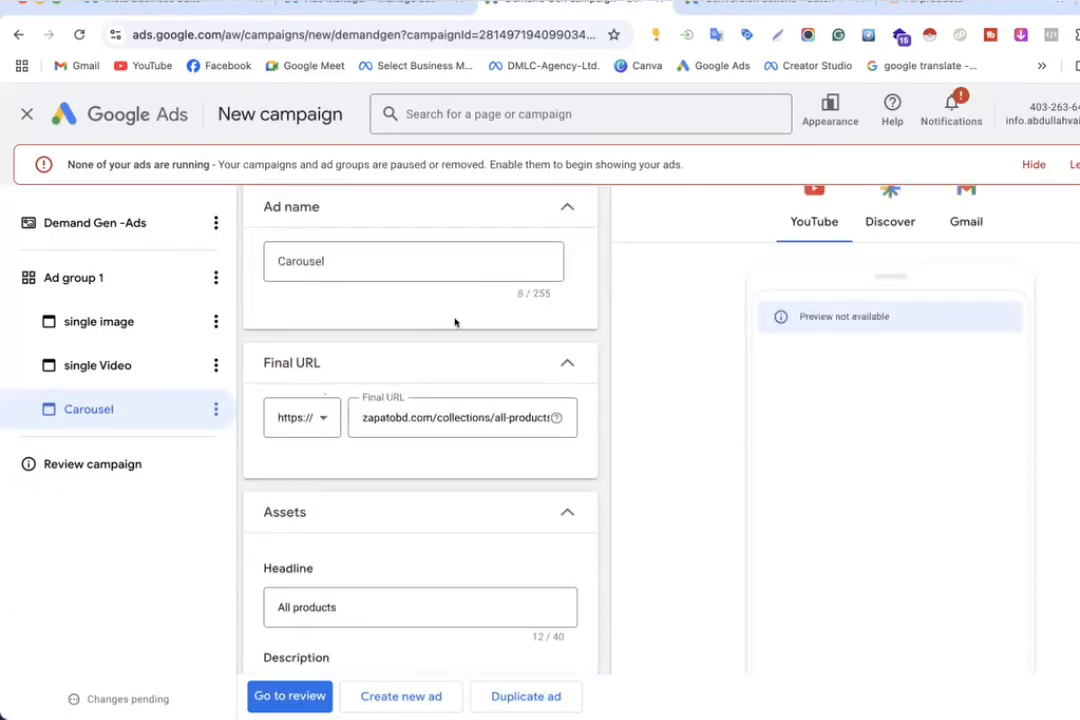
scroll(456, 318, "up", 3)
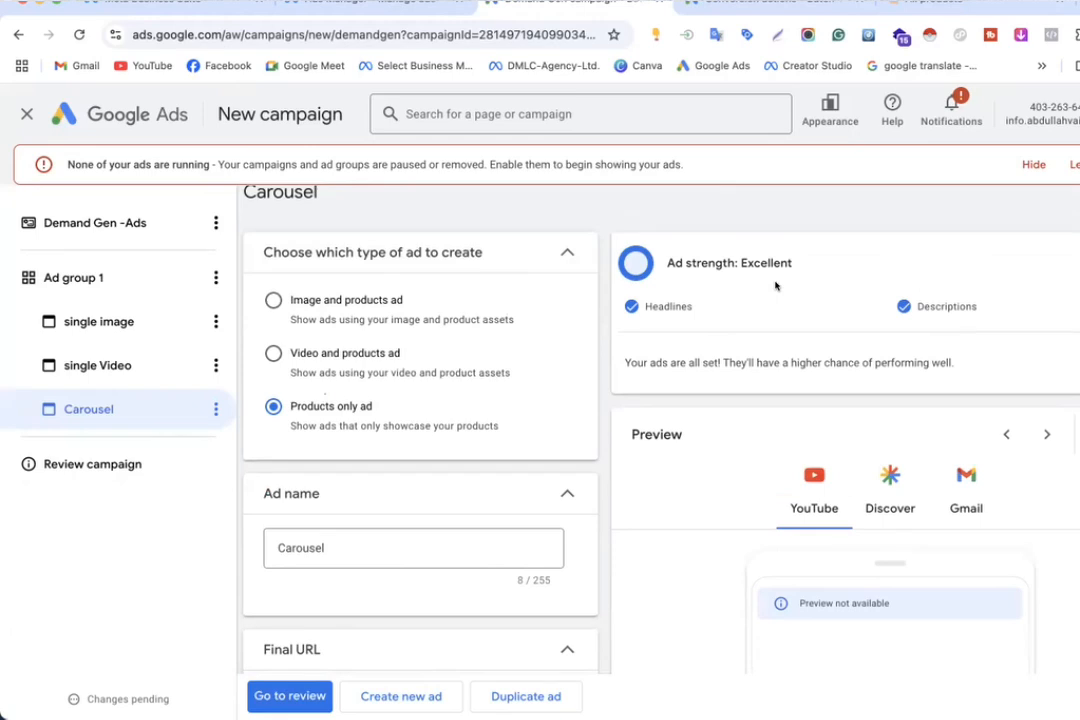
scroll(775, 287, "up", 1)
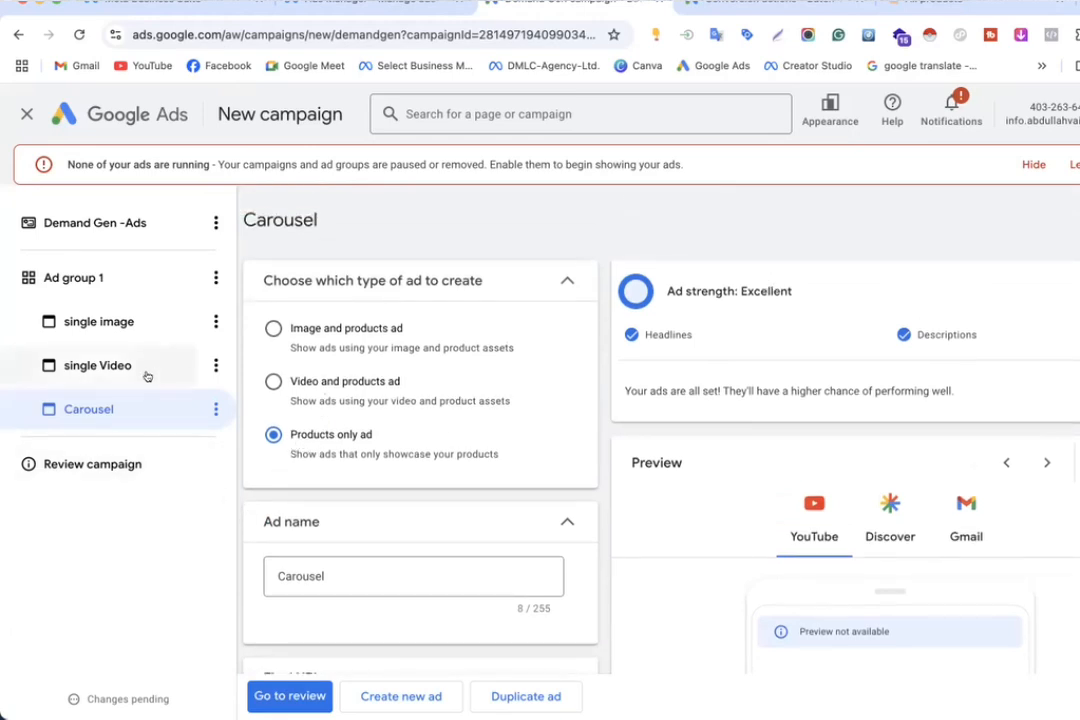
left_click(133, 236)
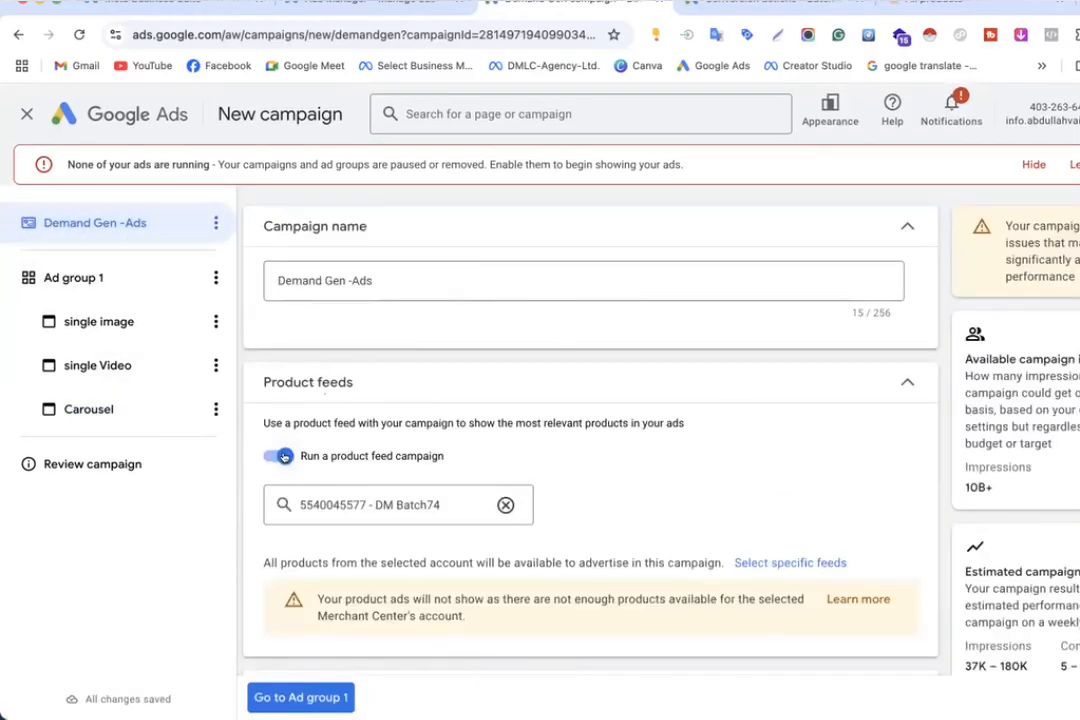
left_click(285, 456)
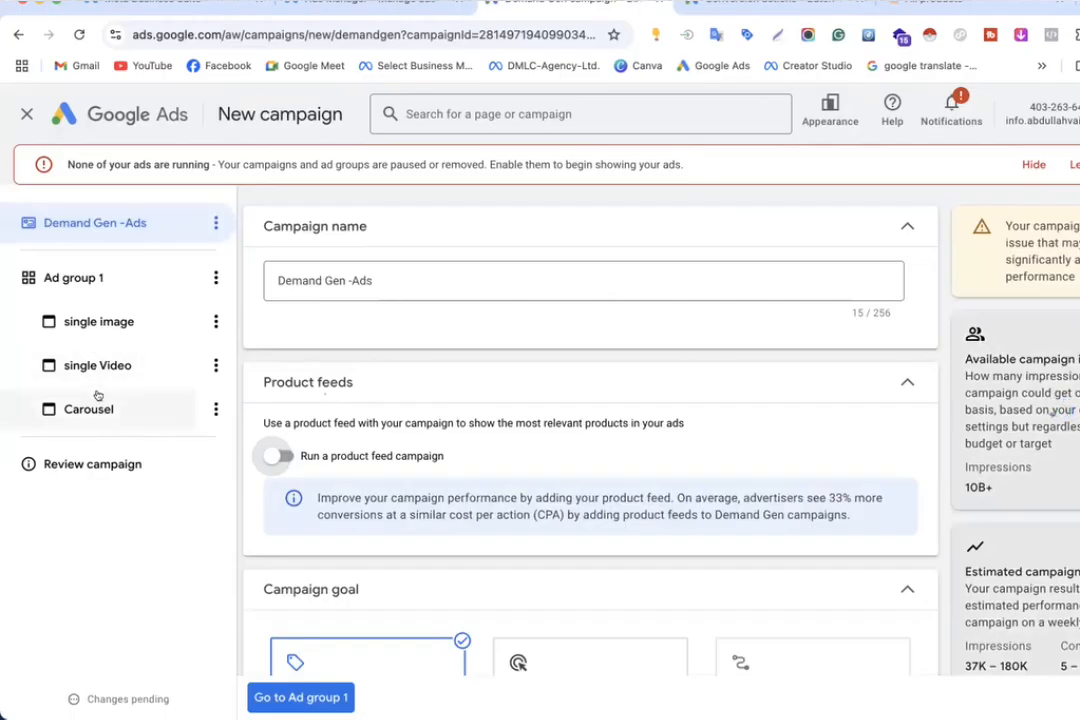
Step: Change the Carousel ad's type to Carousel image ad
left_click(97, 397)
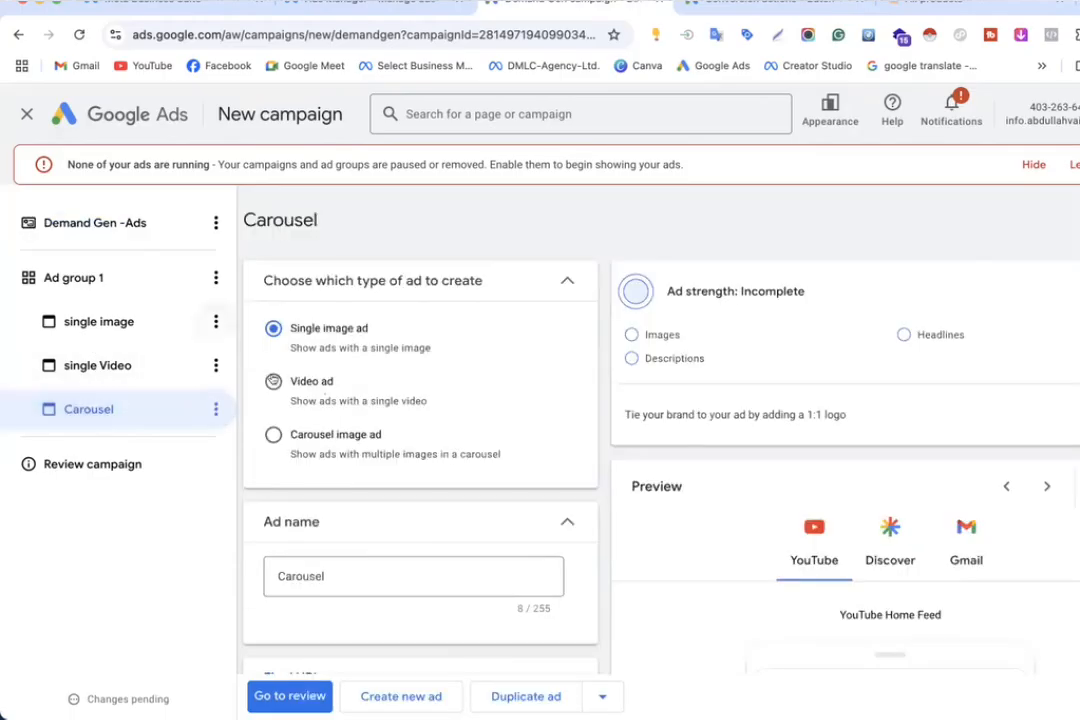
left_click(127, 324)
left_click(122, 360)
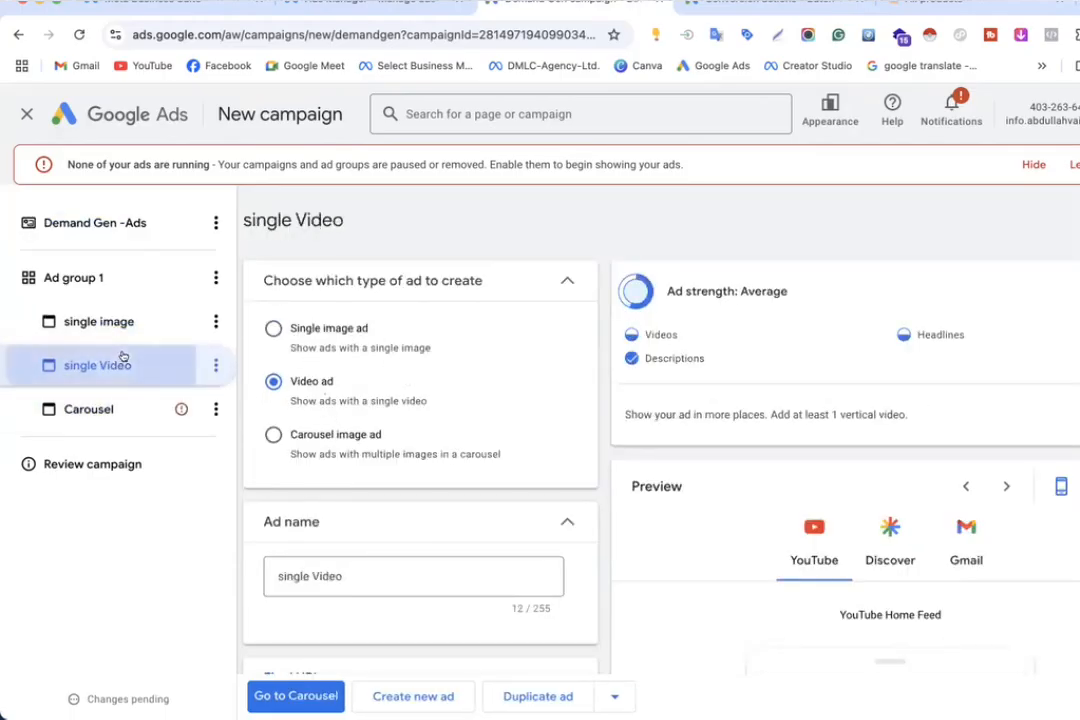
left_click(104, 404)
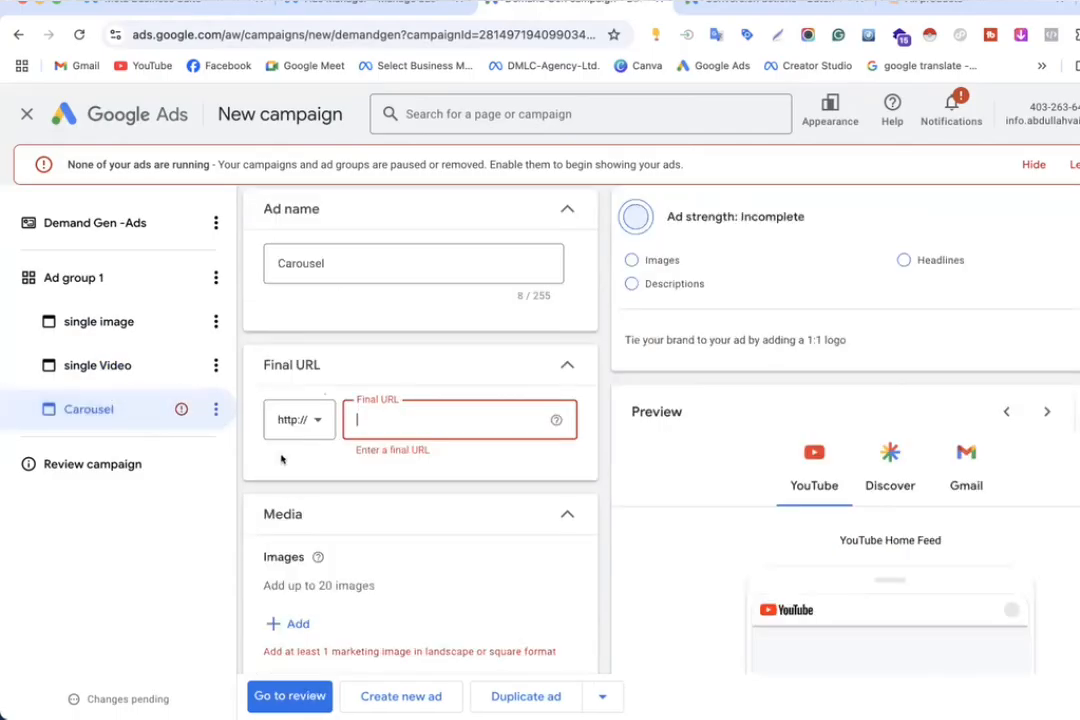
scroll(281, 458, "up", 3)
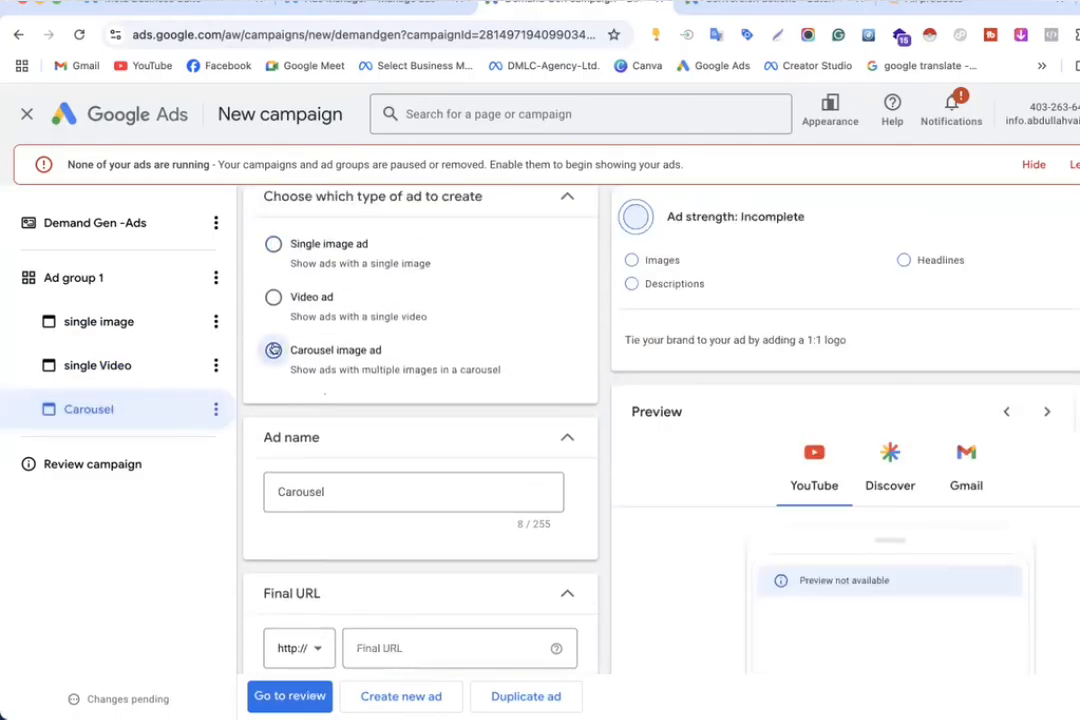
scroll(429, 385, "down", 3)
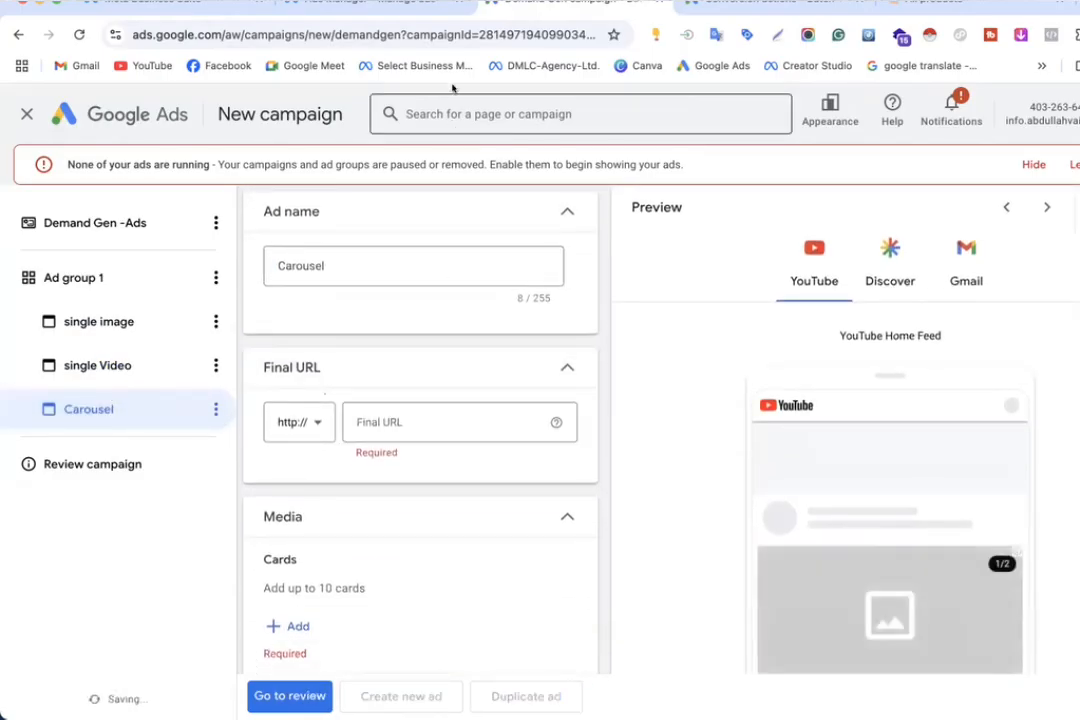
Step: Enter the Carousel ad's description "(Cash On Delivery) Home Delivery Available. 13% OFF" and begin its headline with "Original Leather Size 39-46 Avi"
scroll(421, 338, "down", 6)
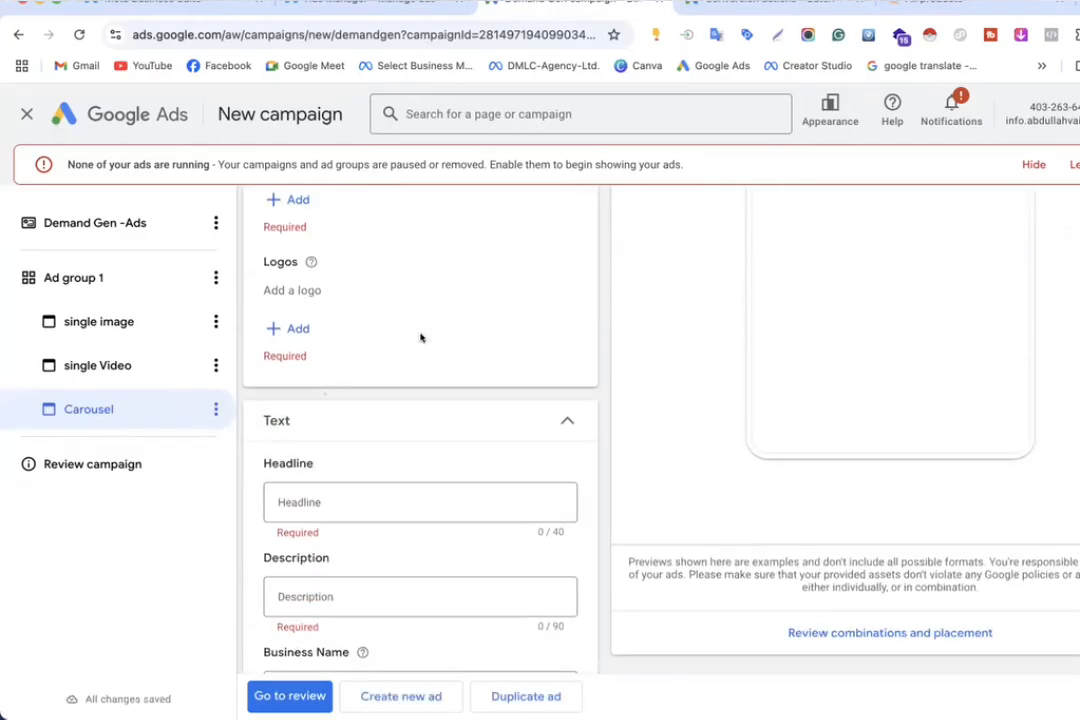
left_click(329, 418)
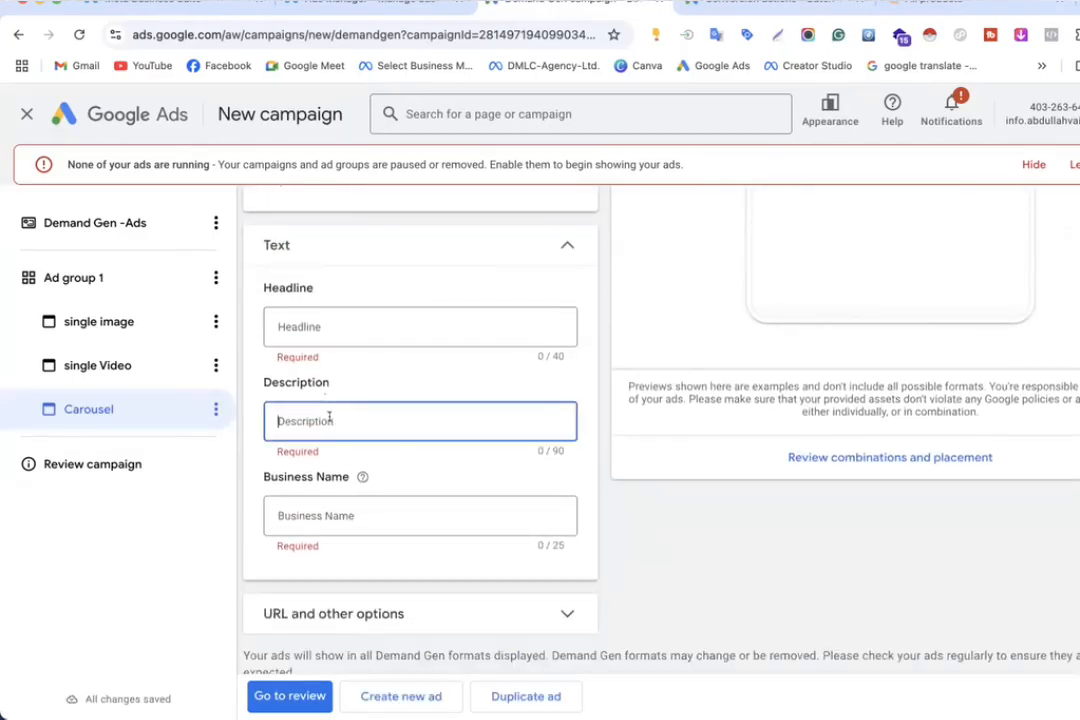
type("(Cash On Delivery) Home Delivery Available. 13% OFF")
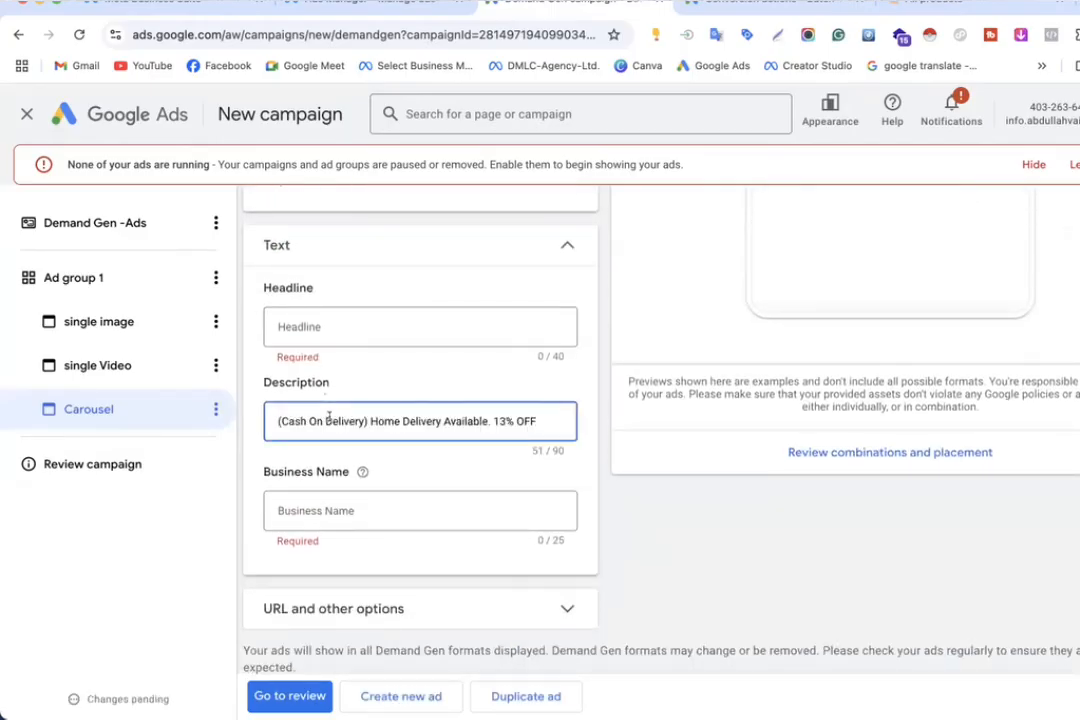
left_click(315, 325)
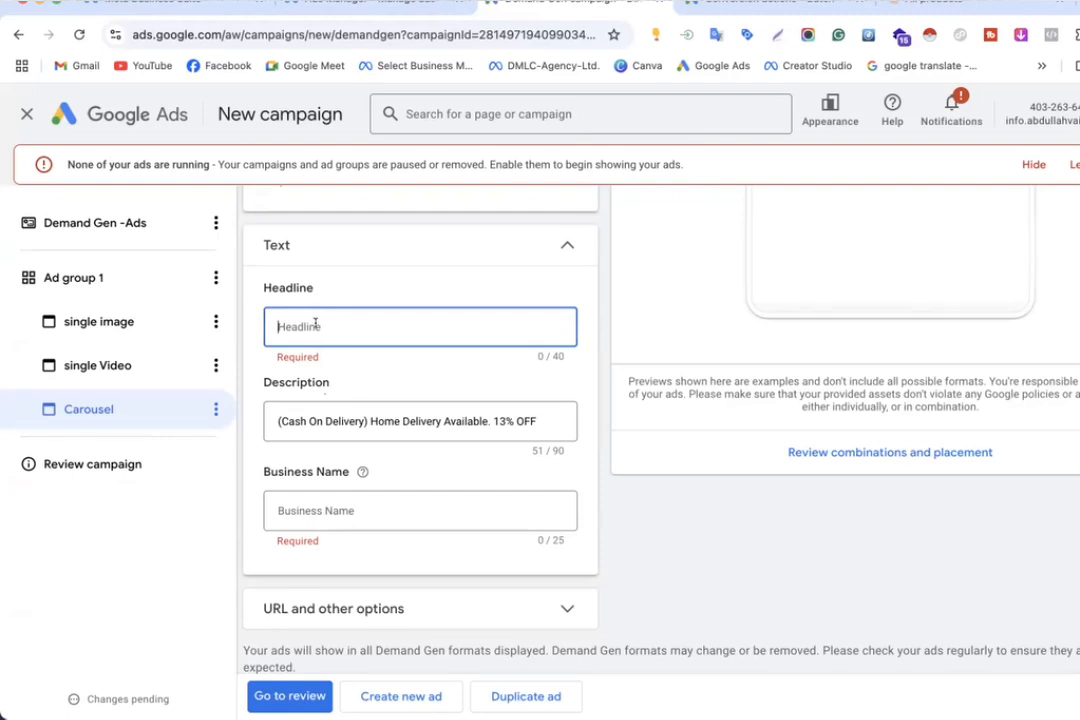
type("Original Leat")
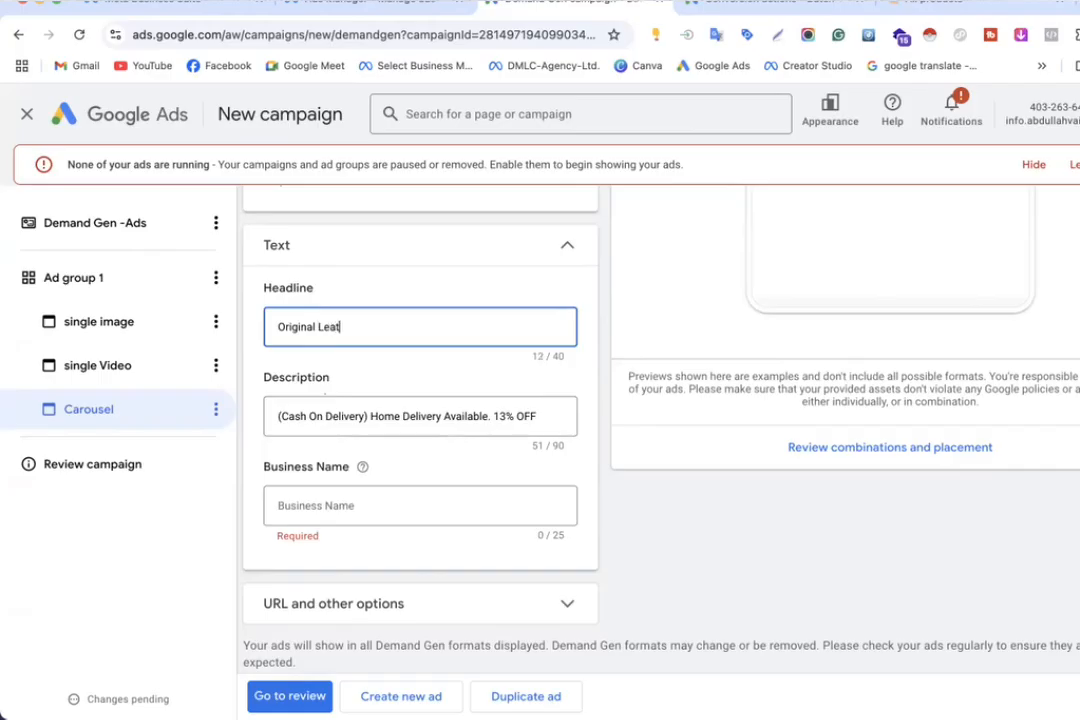
type("her Size 39-46 Avial")
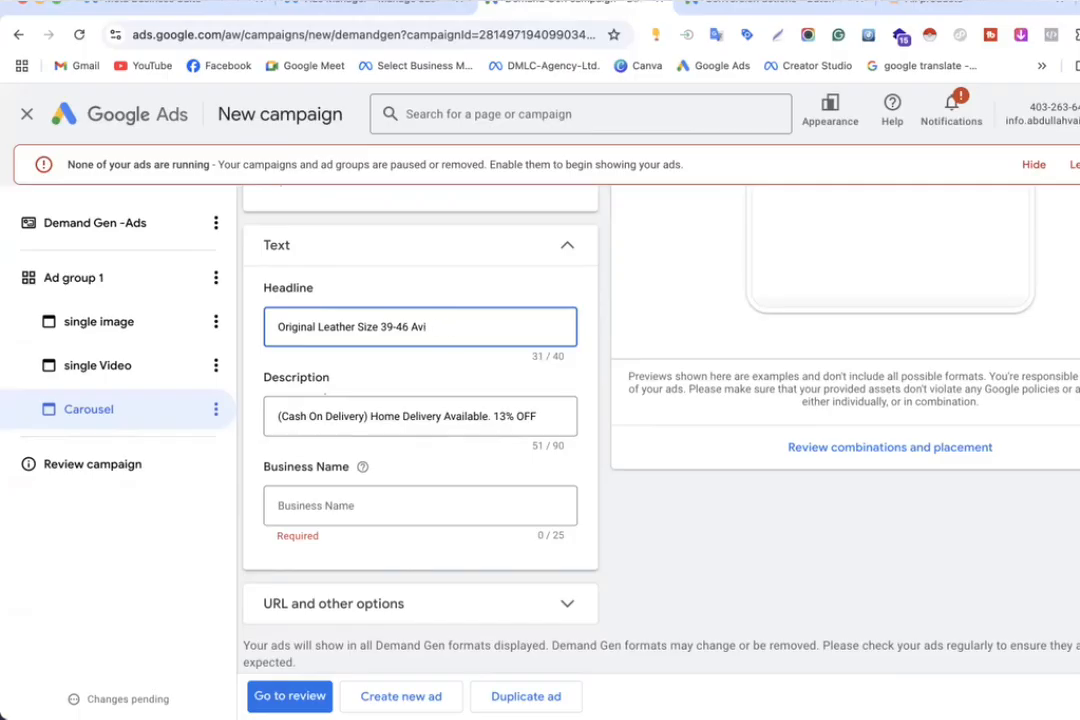
Step: Copy the headline text "Size 39-46 Available" from the single Video ad
left_click(128, 366)
scroll(349, 419, "down", 2)
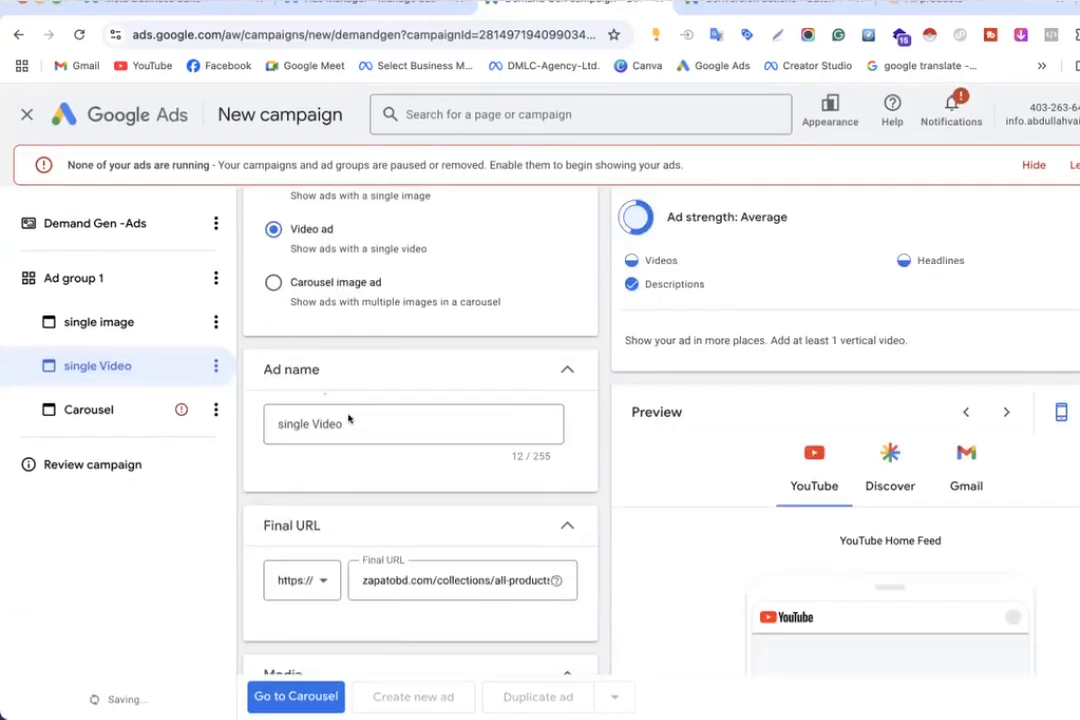
scroll(349, 419, "down", 15)
scroll(349, 419, "down", 5)
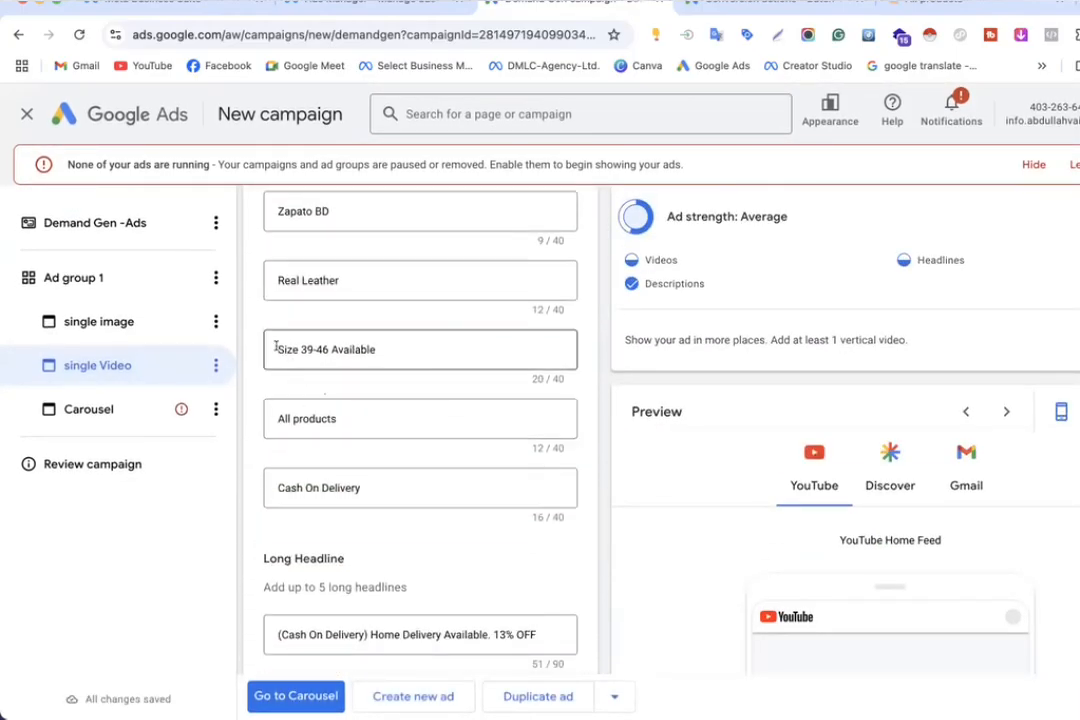
left_click_drag(276, 347, 415, 347)
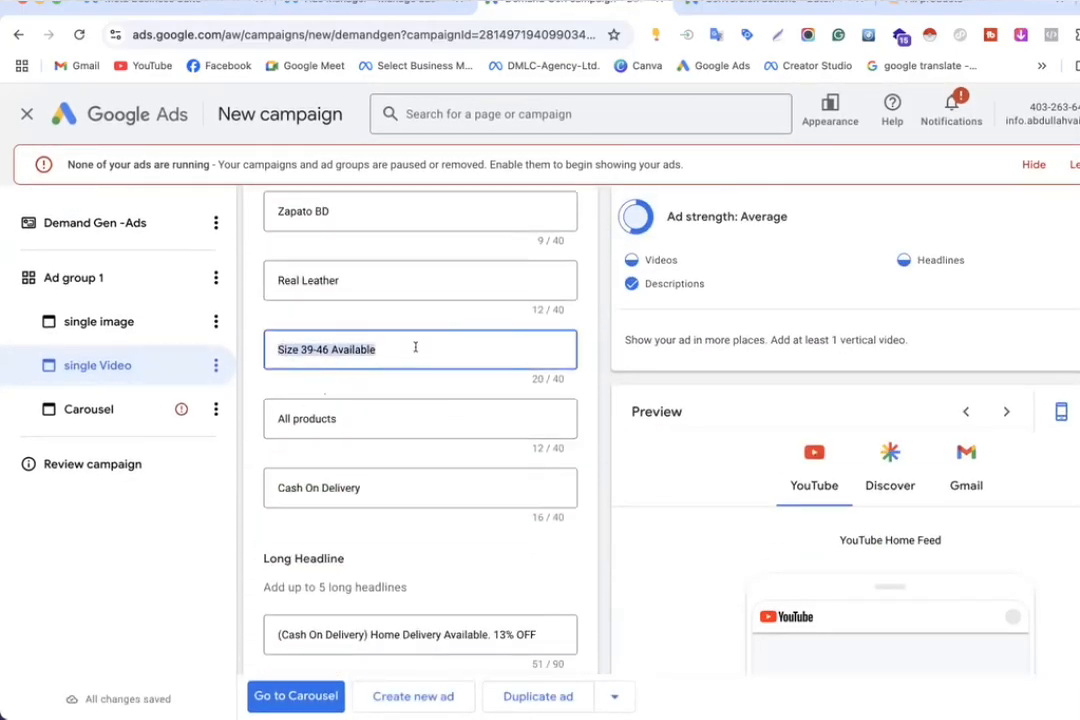
Step: Complete the Carousel ad's headline so it reads "Original Leather Size 39-46 Available"
left_click(90, 412)
scroll(400, 399, "down", 3)
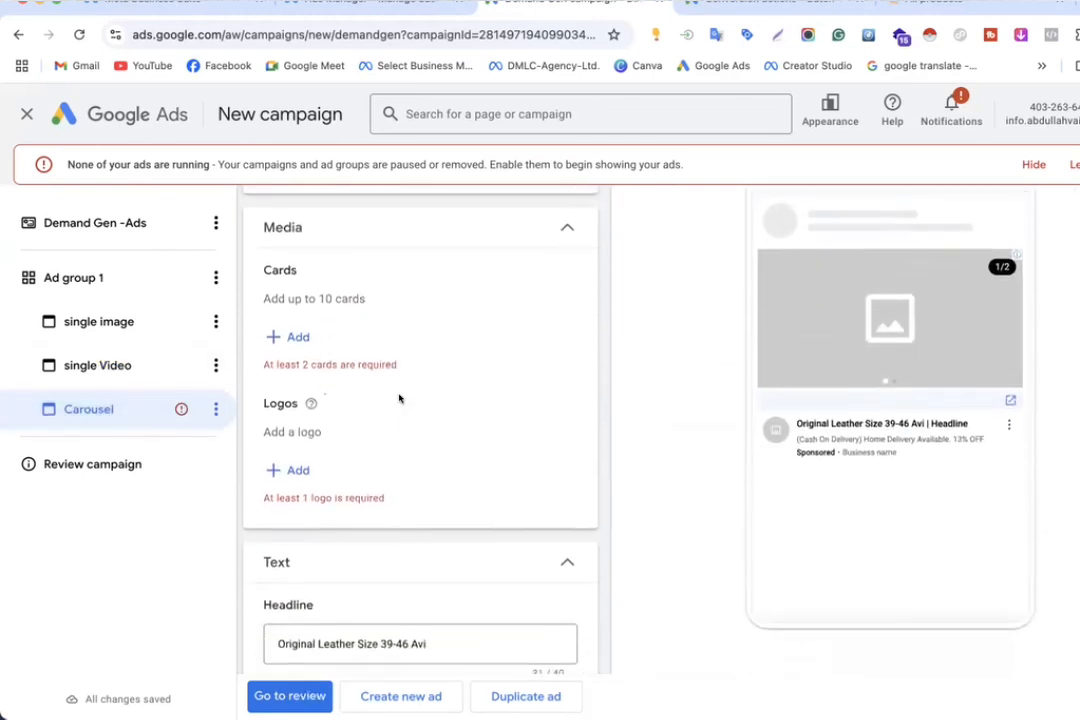
scroll(400, 399, "up", 6)
scroll(399, 399, "down", 8)
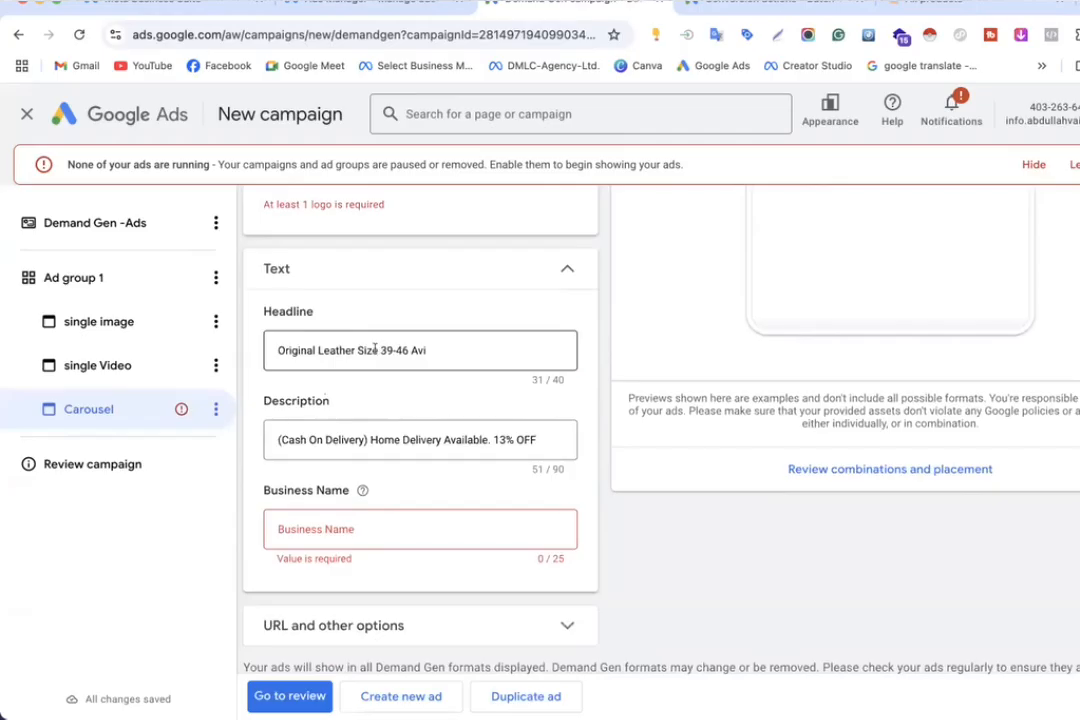
left_click_drag(357, 350, 489, 347)
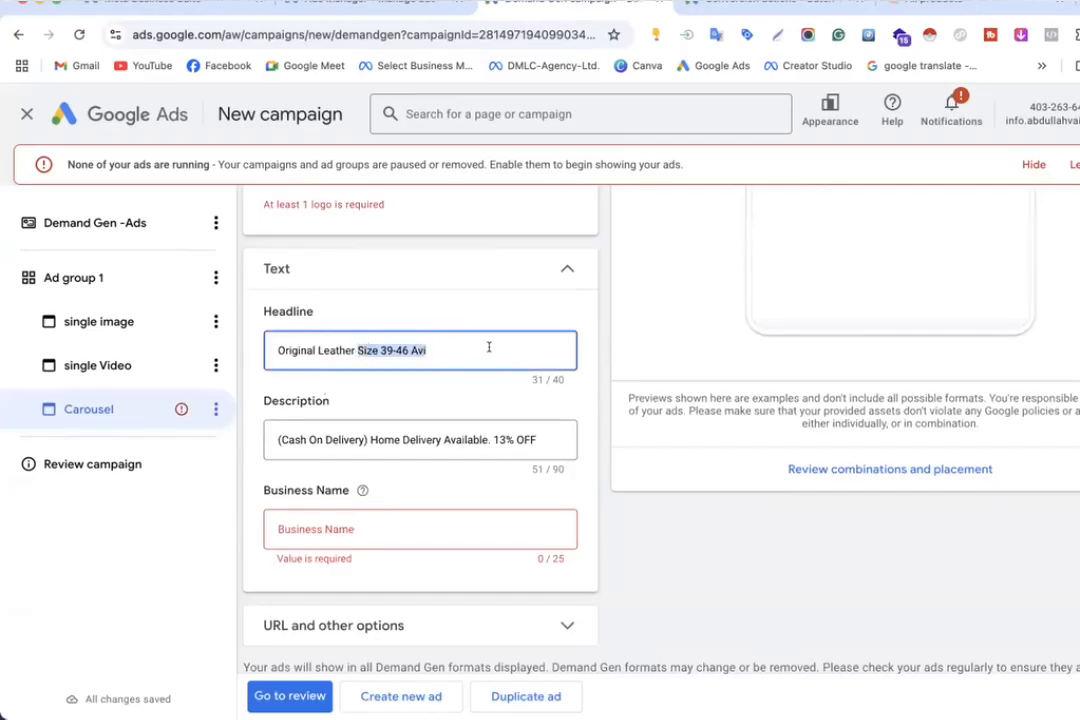
left_click(489, 347)
type("ilable")
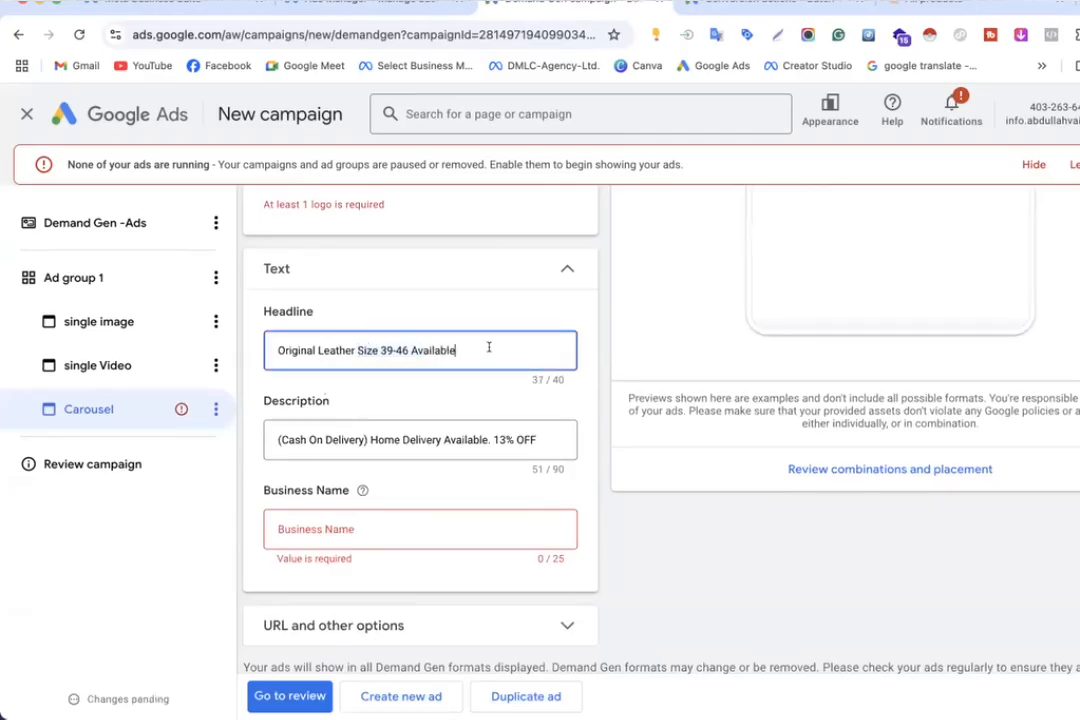
Step: Set the business name of the Carousel image ad to "Zapato"
scroll(489, 347, "up", 2)
scroll(489, 350, "down", 2)
left_click(343, 475)
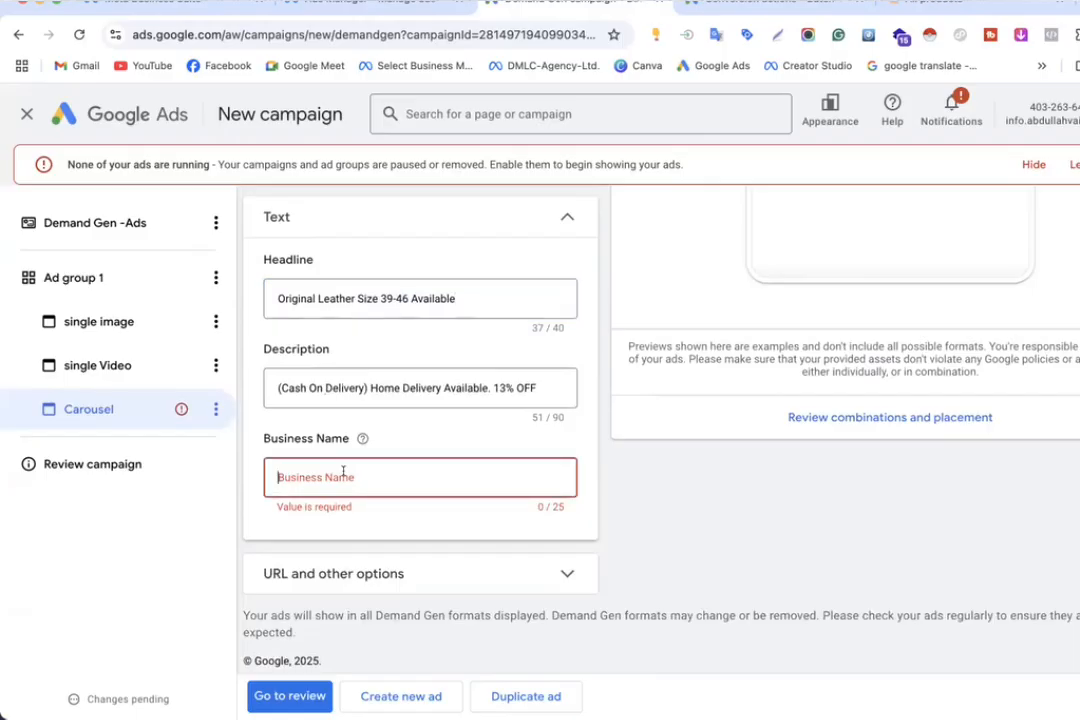
type("Zapato")
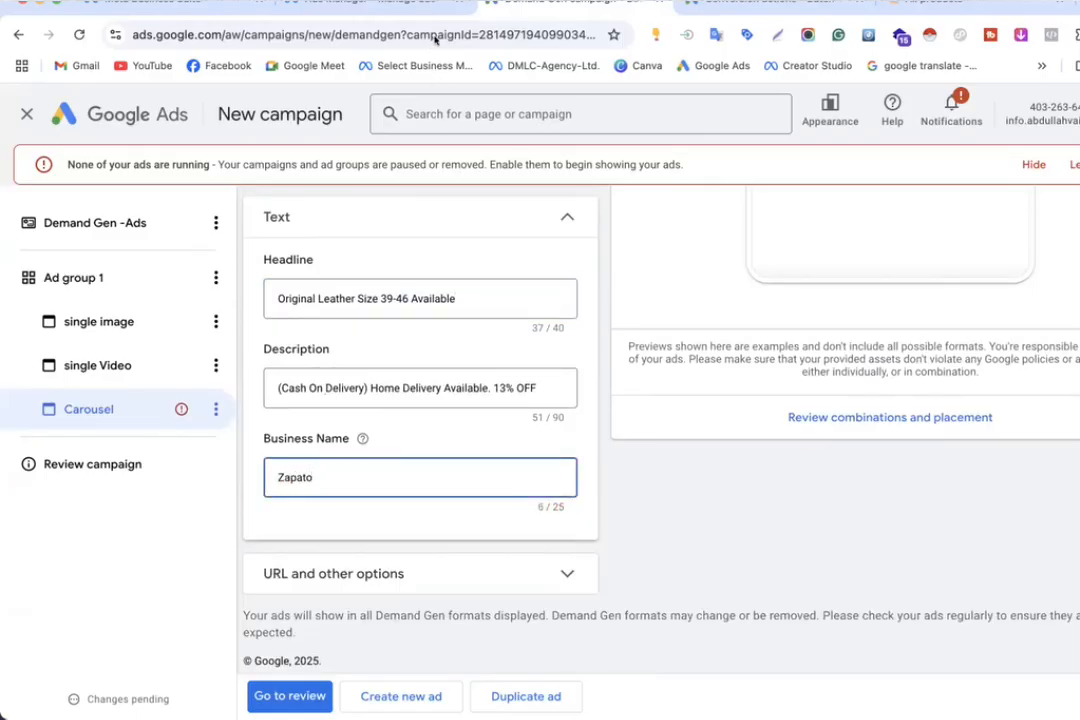
Step: Copy the Zapato store's All Products page address and use it as the Carousel ad's final URL, zapatobd.com/collections/all-products
left_click(935, 3)
key("ctrl+c")
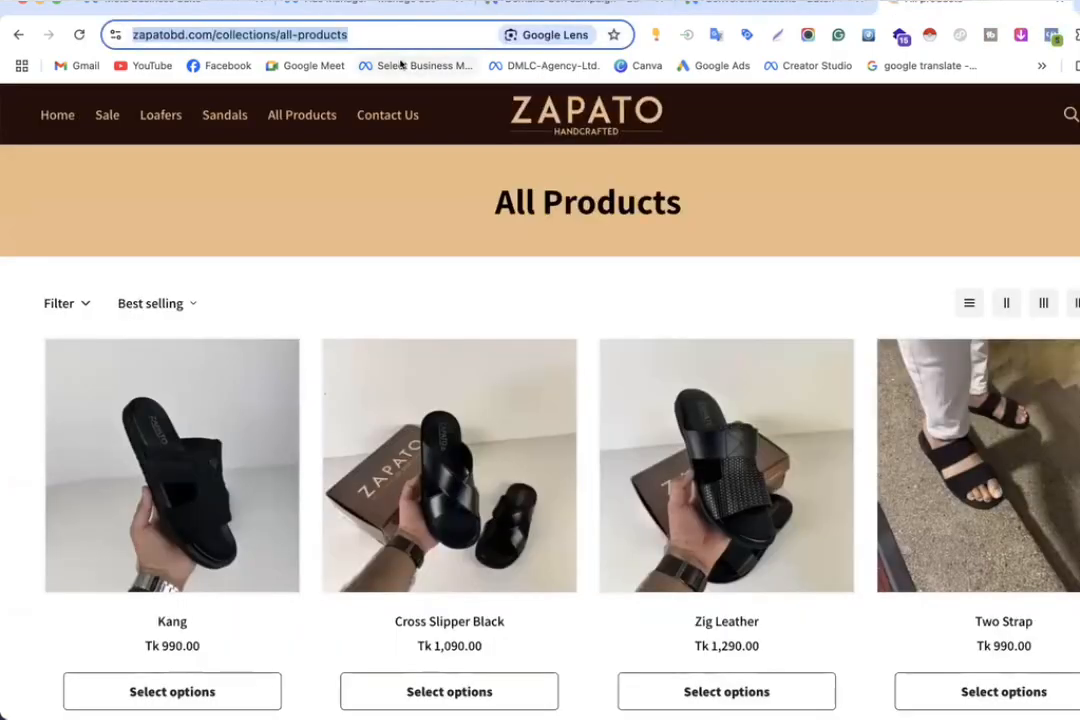
left_click(560, 4)
scroll(452, 366, "up", 5)
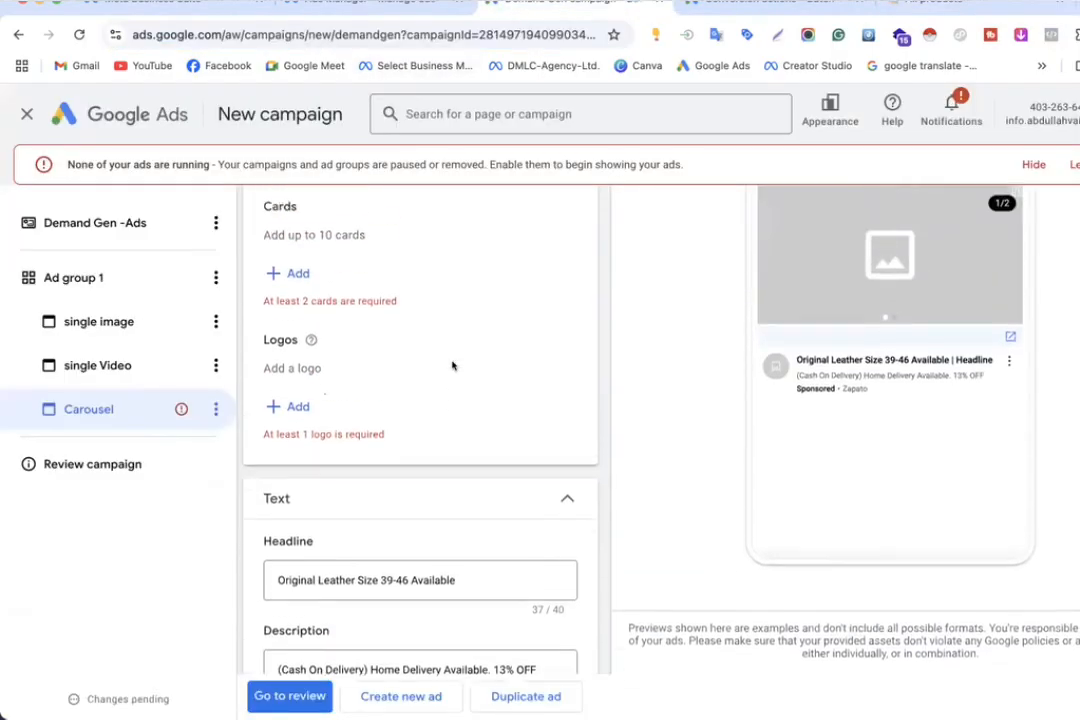
scroll(452, 366, "up", 4)
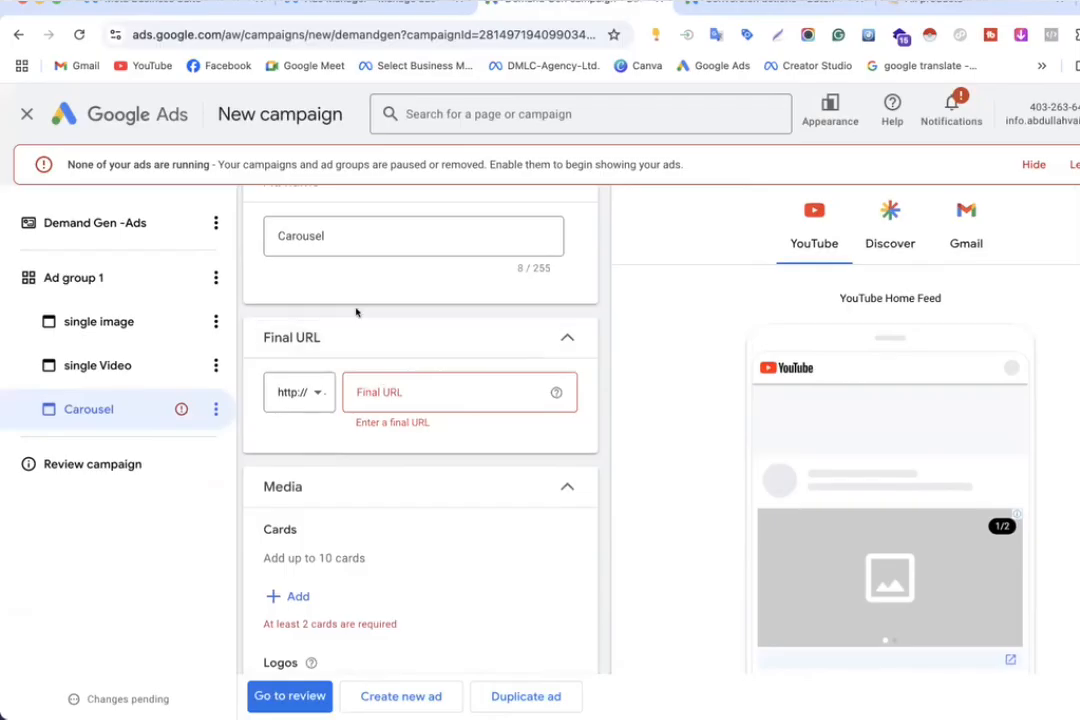
left_click(362, 523)
key("ctrl+v")
Step: Start the first card in the Carousel ad's Media section and open the image picker for it
scroll(340, 500, "down", 3)
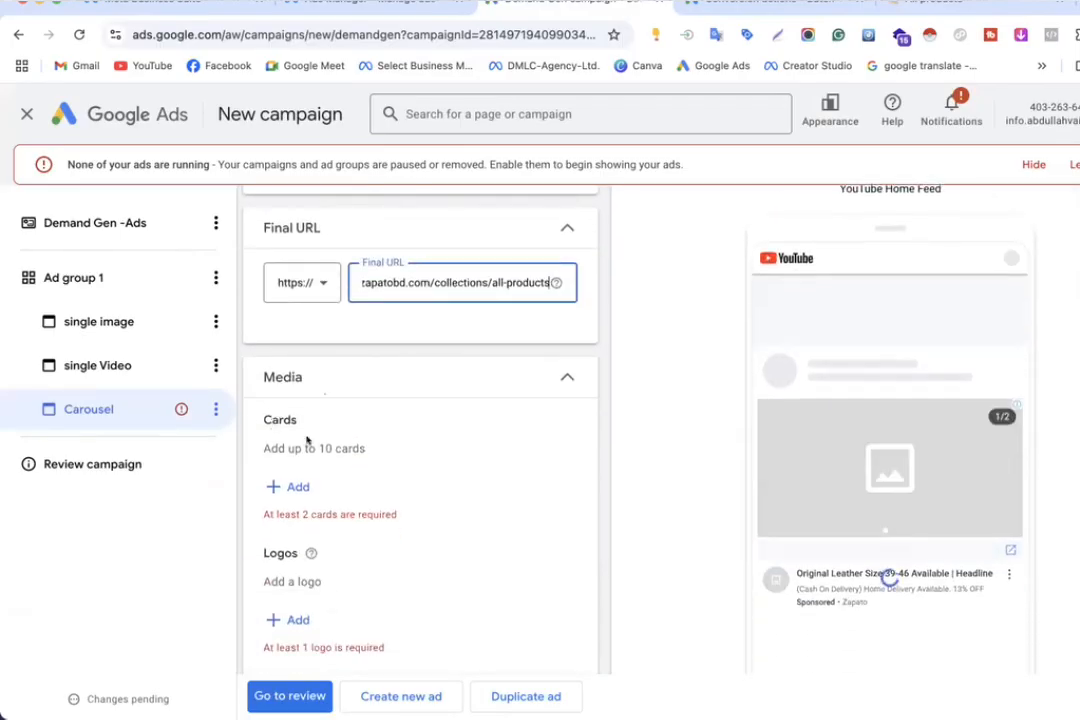
scroll(312, 445, "down", 2)
left_click_drag(266, 304, 370, 309)
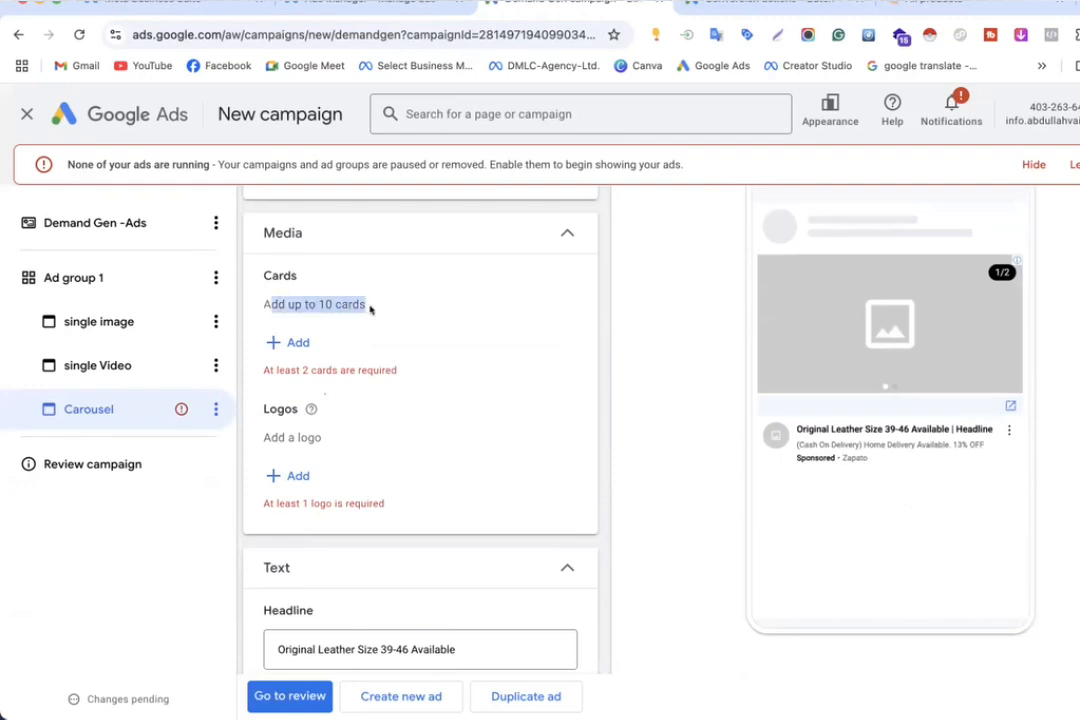
left_click(325, 304)
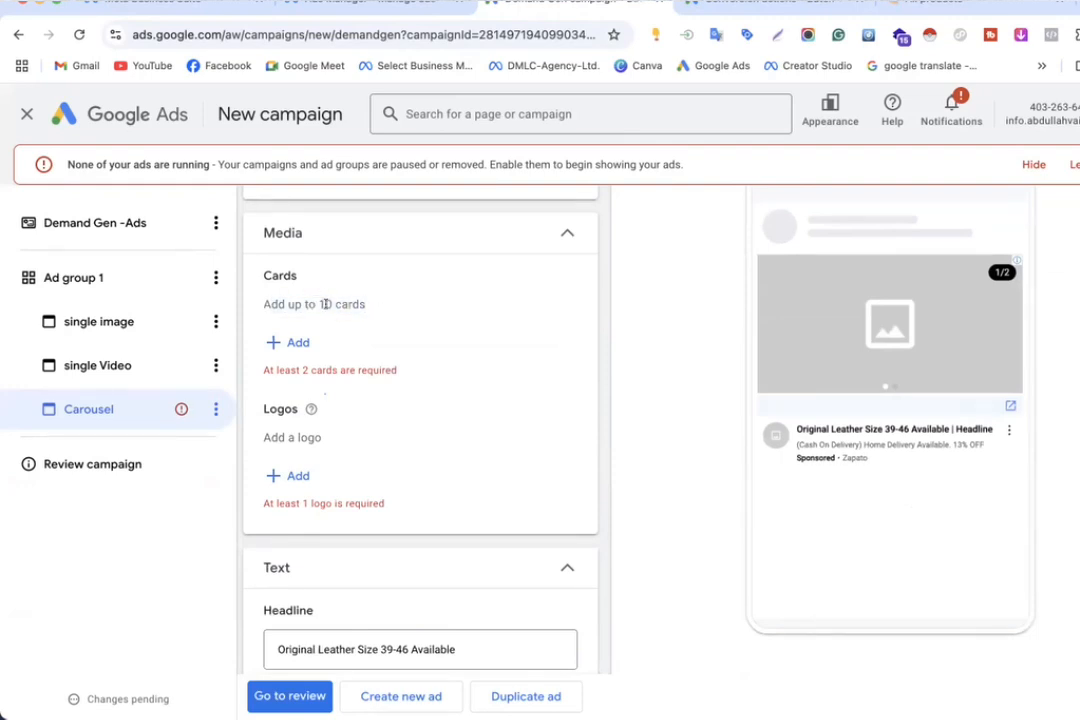
left_click_drag(265, 367, 399, 374)
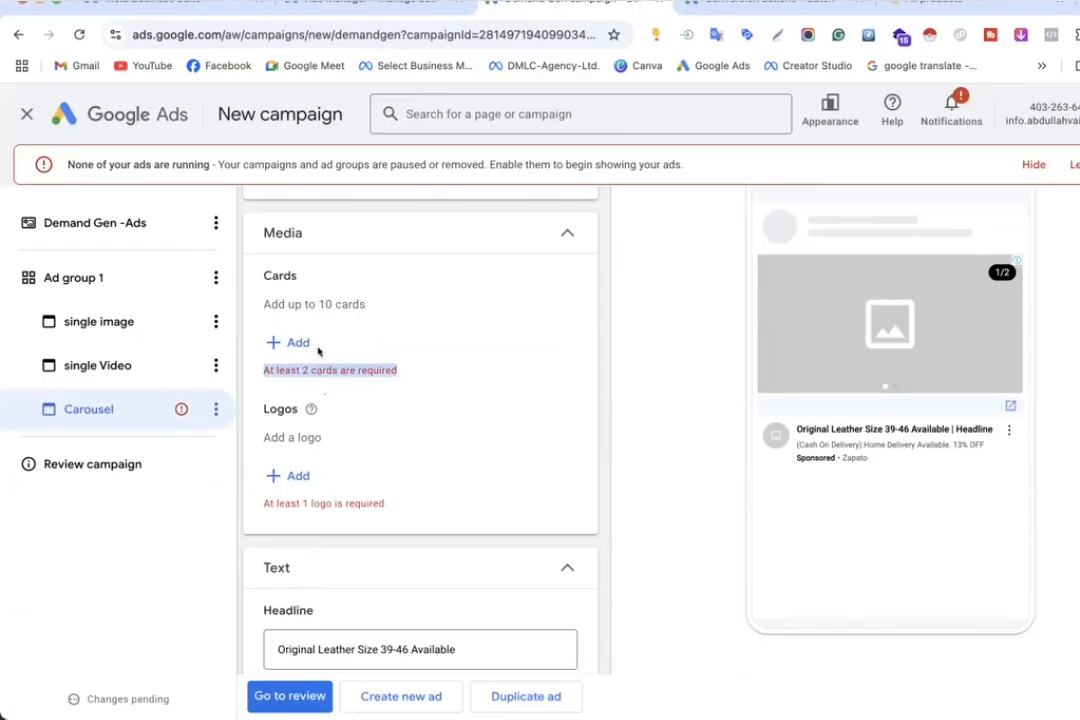
left_click(290, 343)
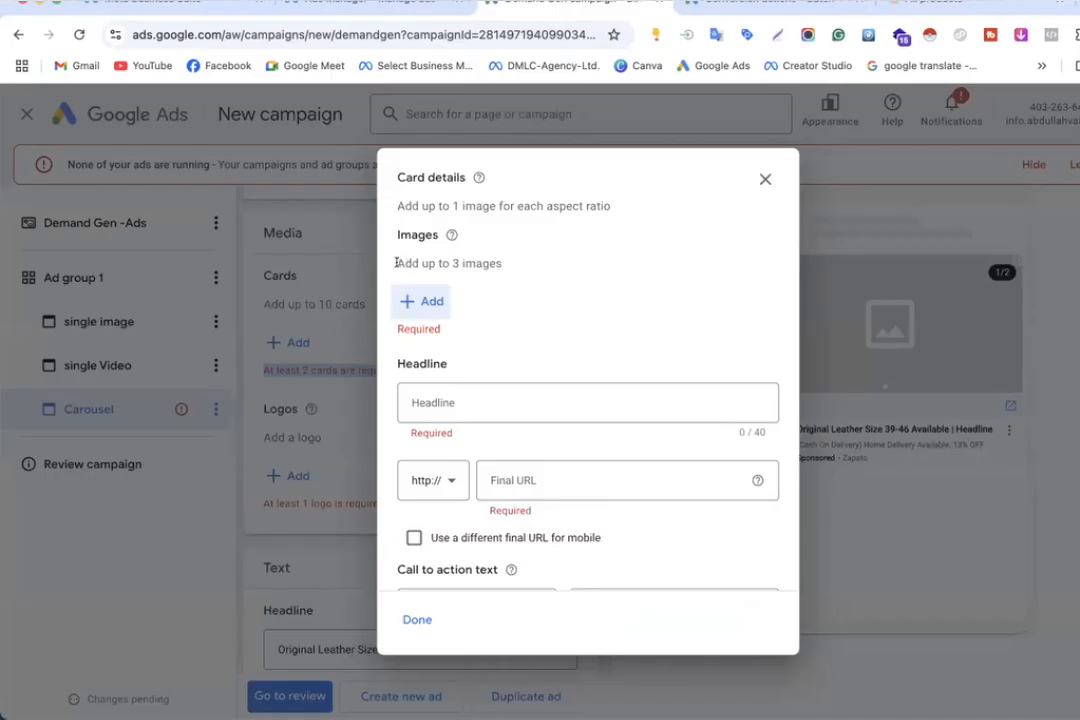
left_click_drag(396, 263, 531, 277)
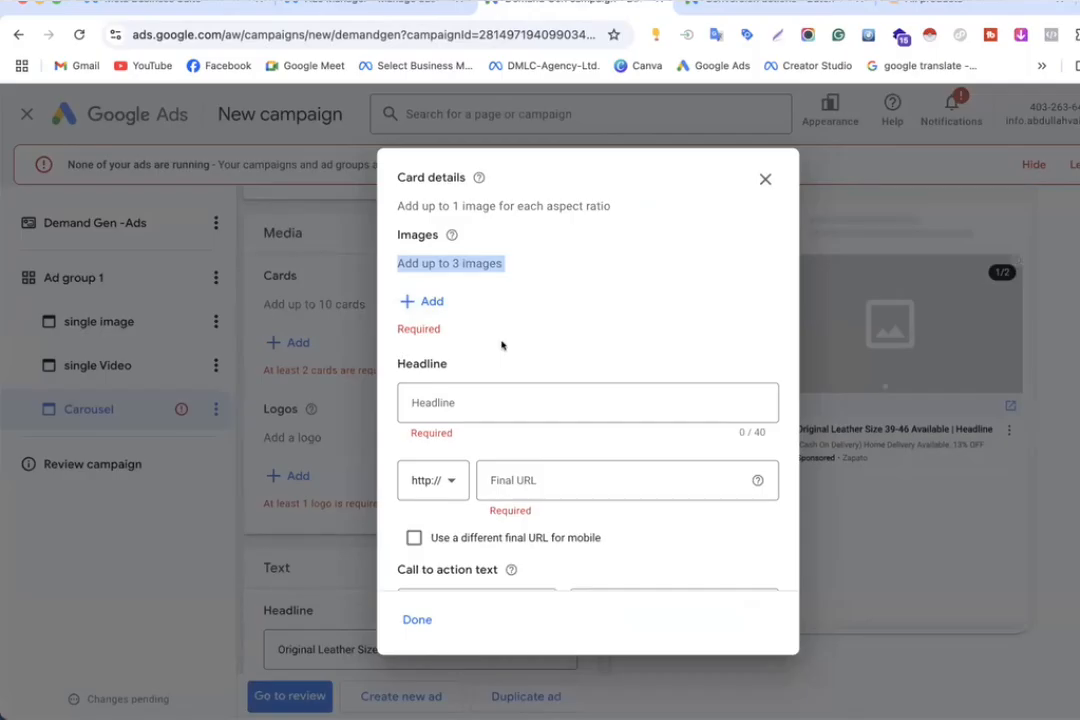
left_click(434, 298)
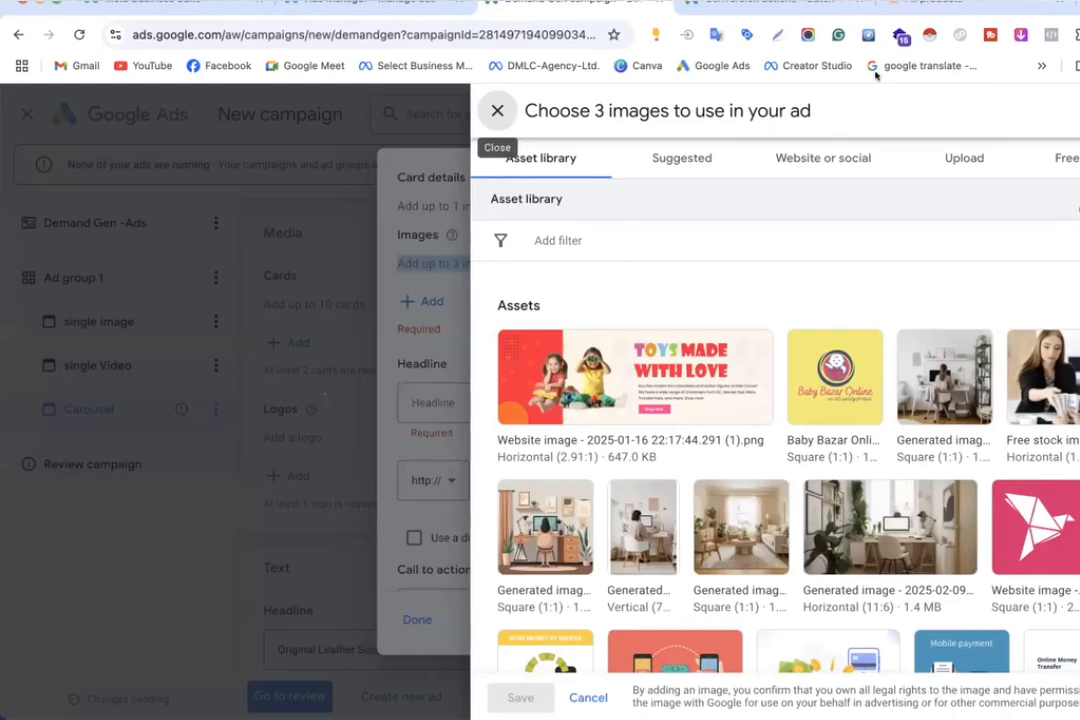
Step: Switch to the Zapato store, open the Zig Leather product from All Products and copy its page address
left_click(913, 3)
scroll(570, 335, "down", 2)
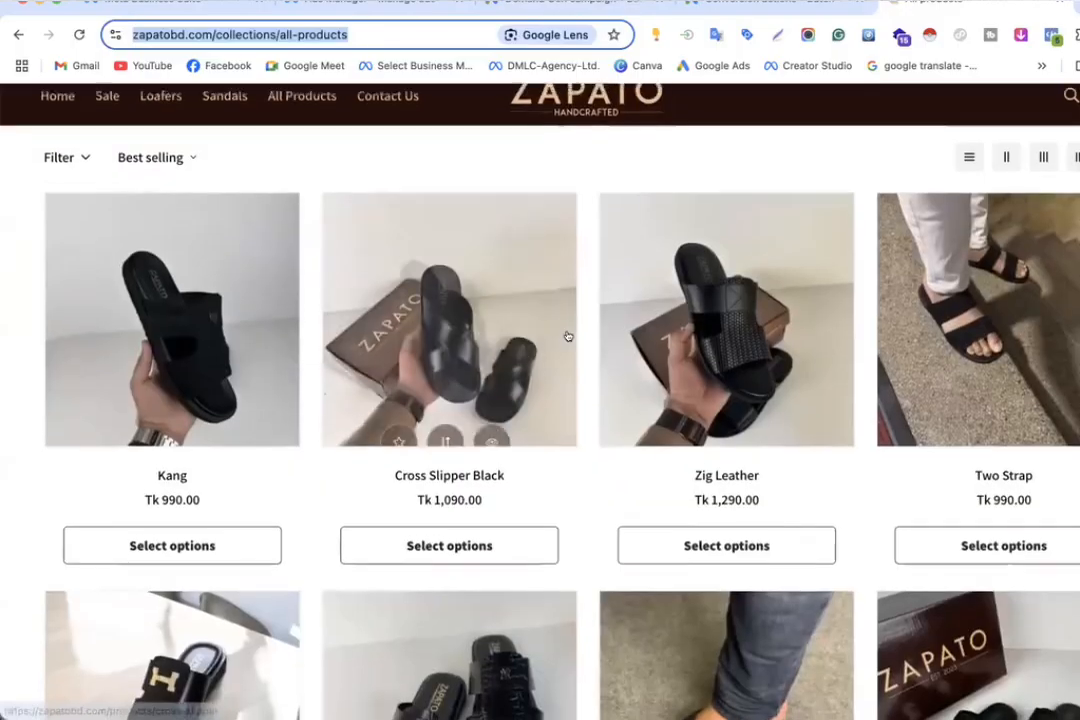
scroll(535, 418, "down", 3)
scroll(535, 418, "up", 5)
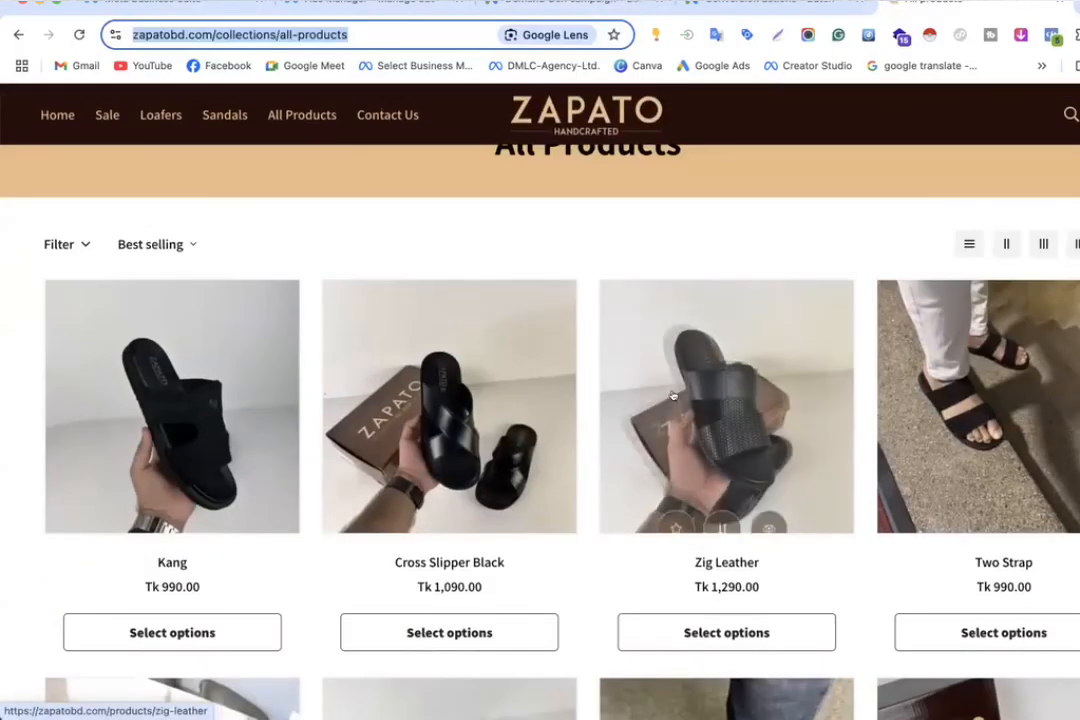
left_click(709, 376)
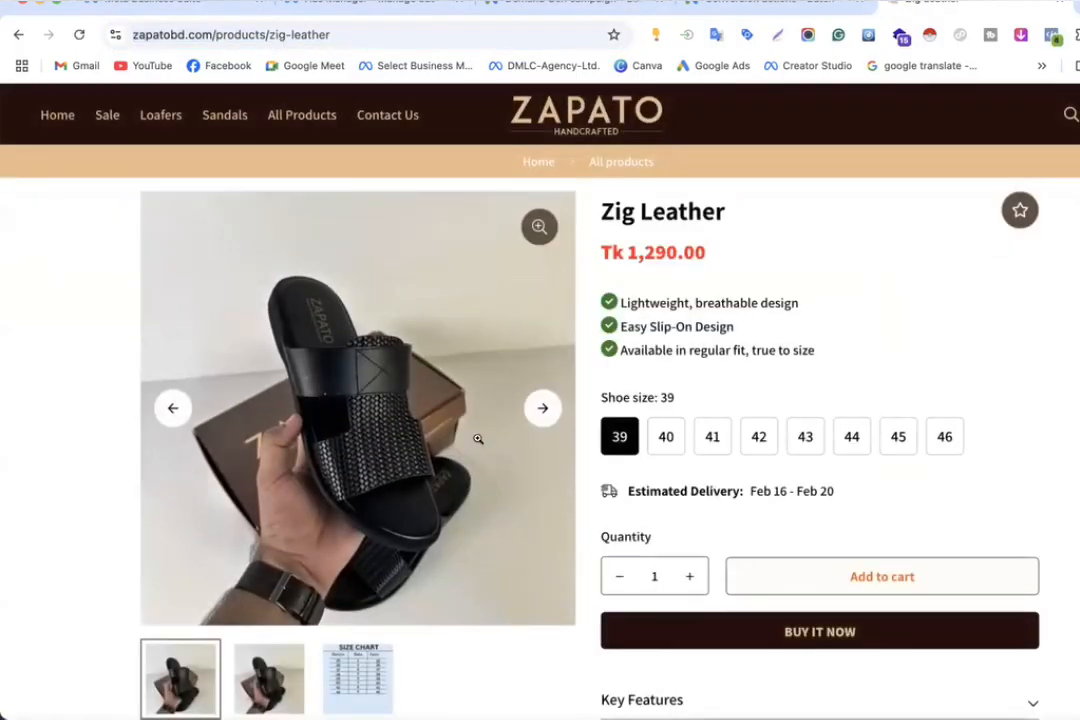
left_click(380, 38)
key("ctrl+c")
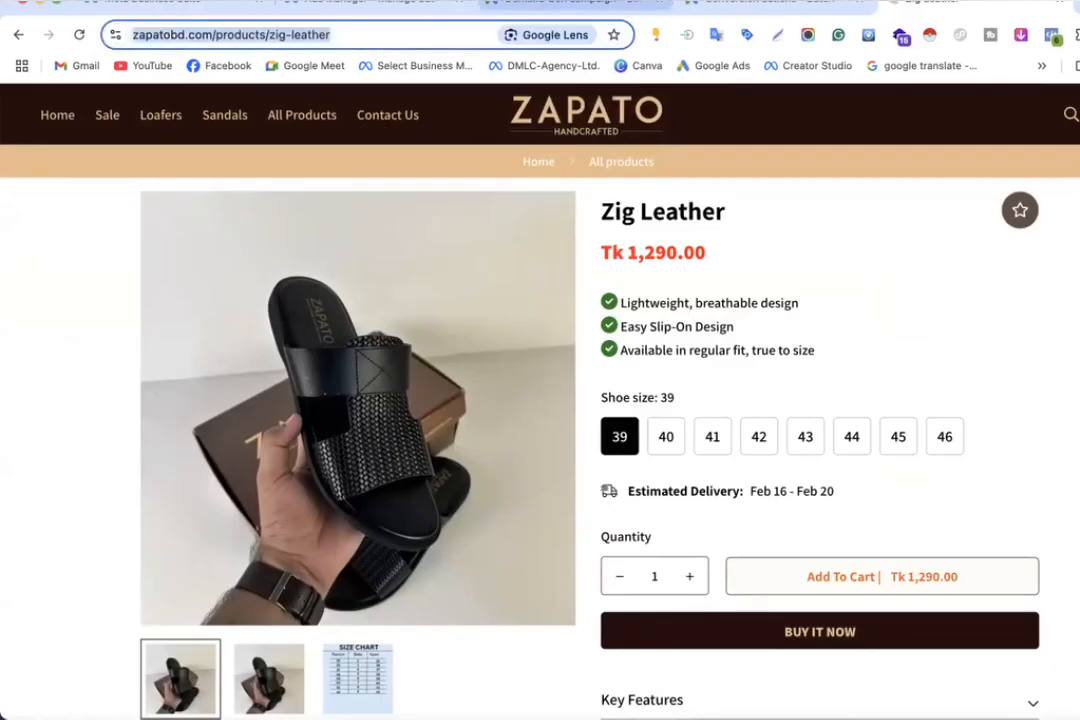
left_click(525, 3)
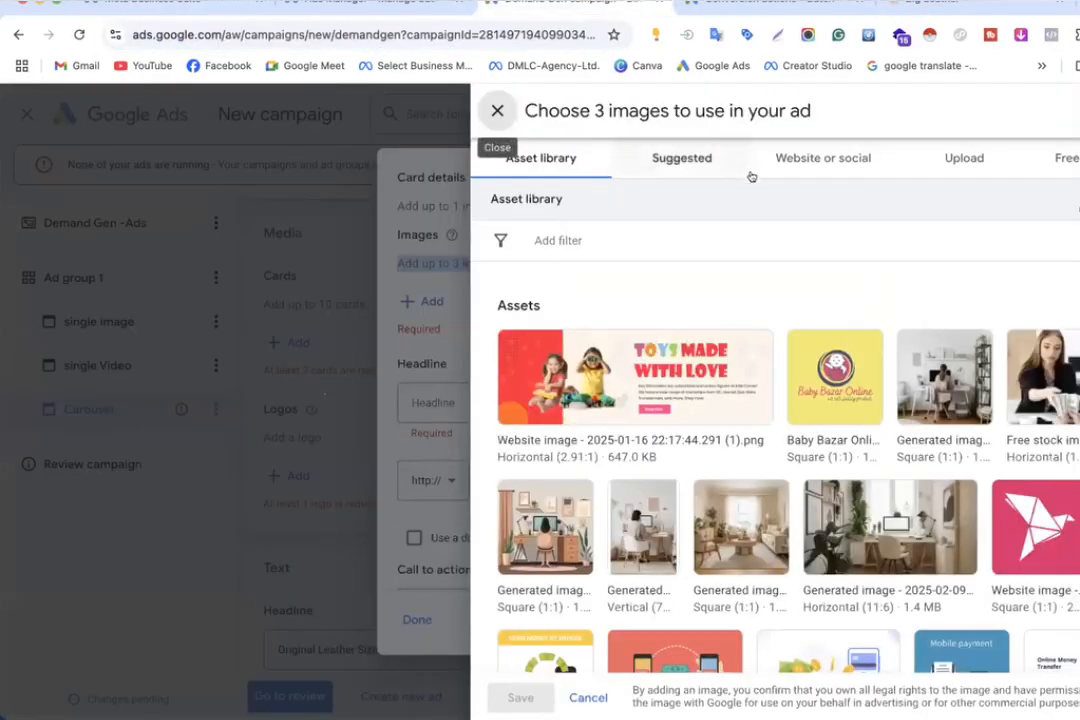
left_click(805, 157)
left_click(642, 242)
key("ctrl+v")
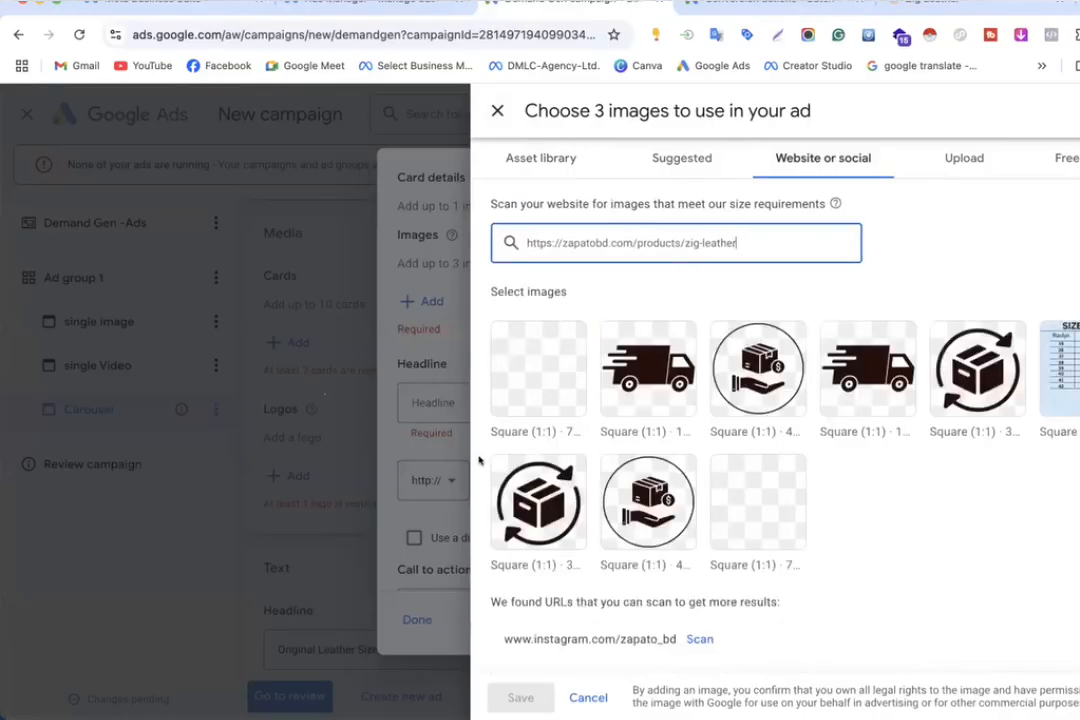
scroll(622, 412, "down", 3)
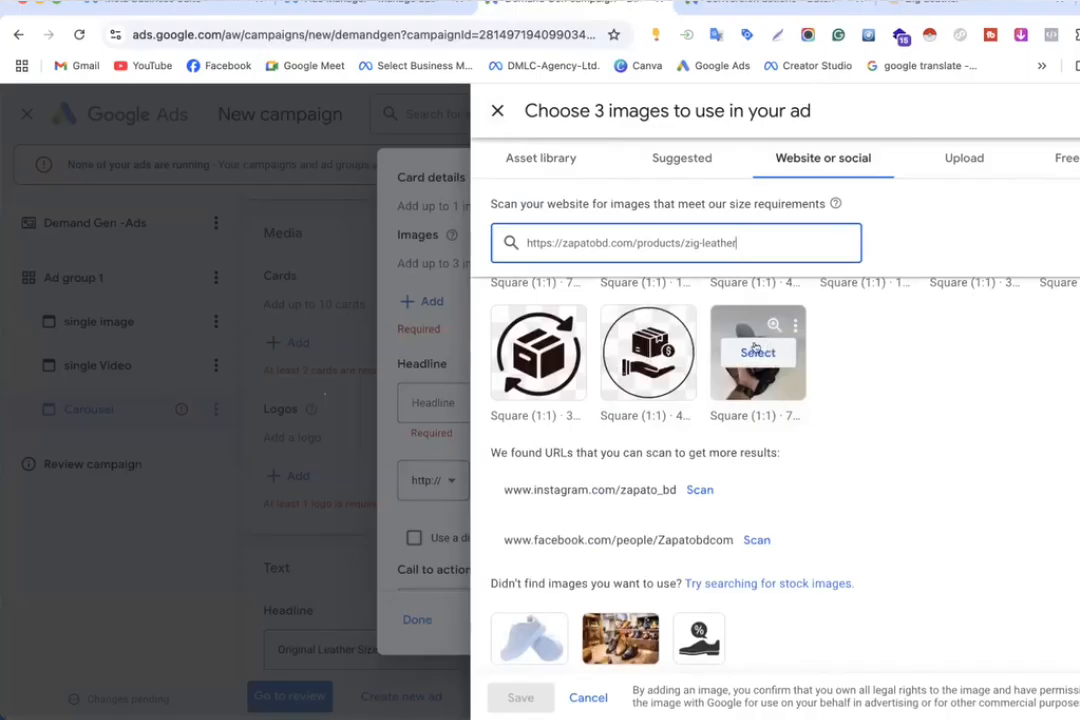
left_click(756, 350)
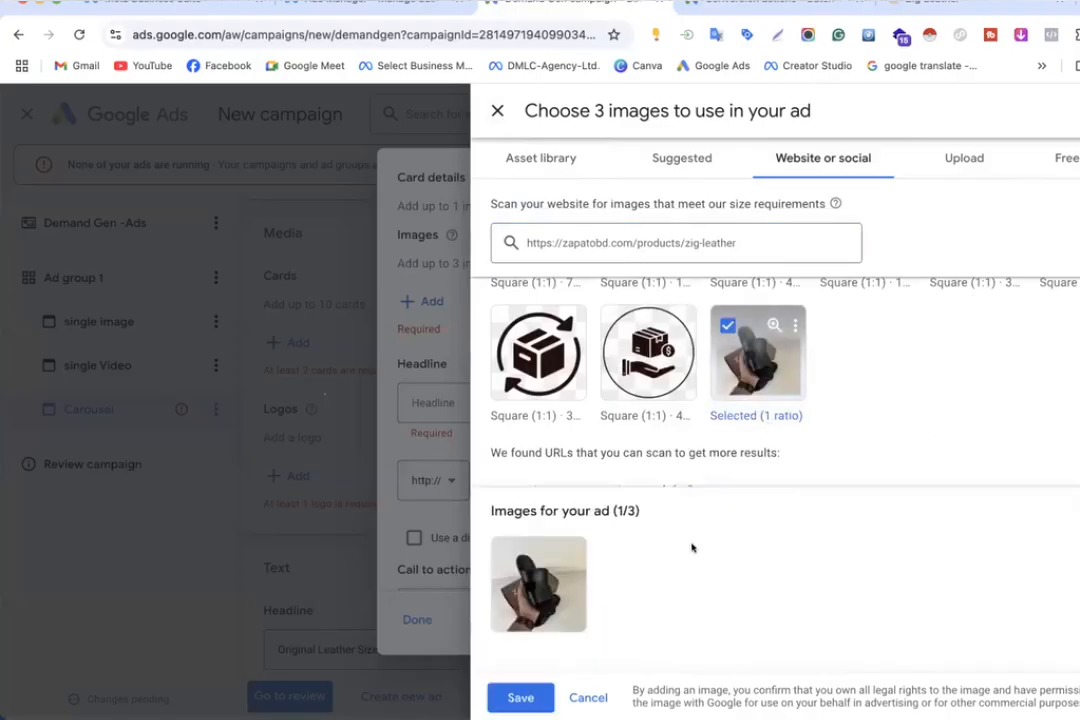
left_click(521, 697)
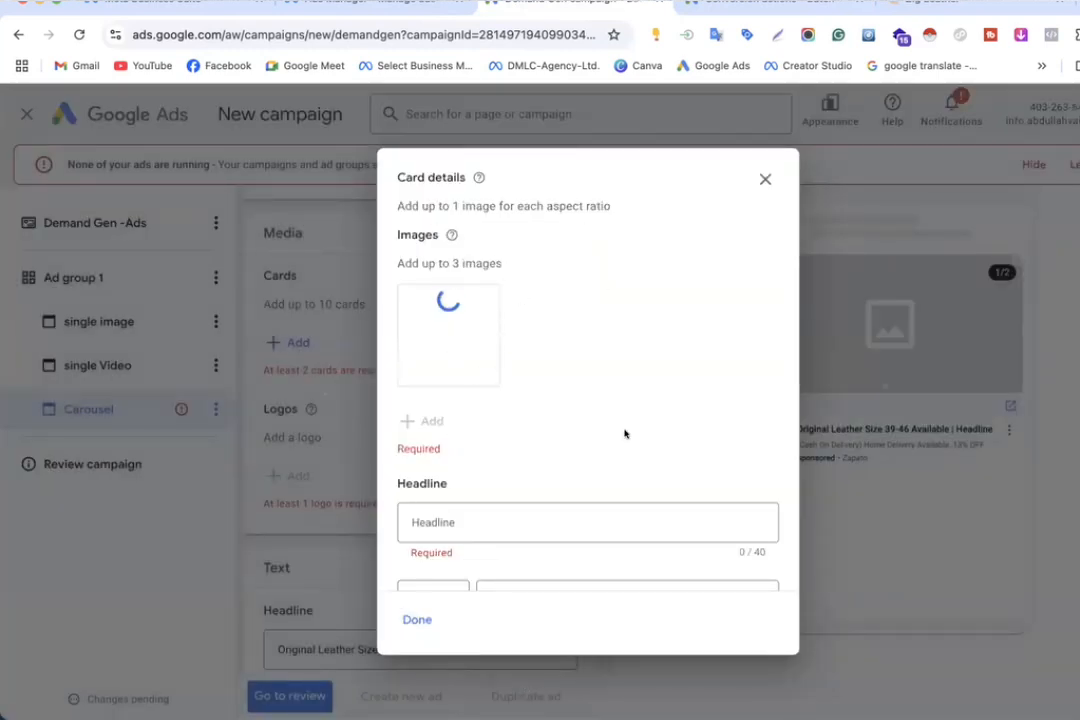
Step: Give the first card the headline "Zig Leather" and the final URL zapatobd.com/products/zig-leather
scroll(624, 434, "down", 3)
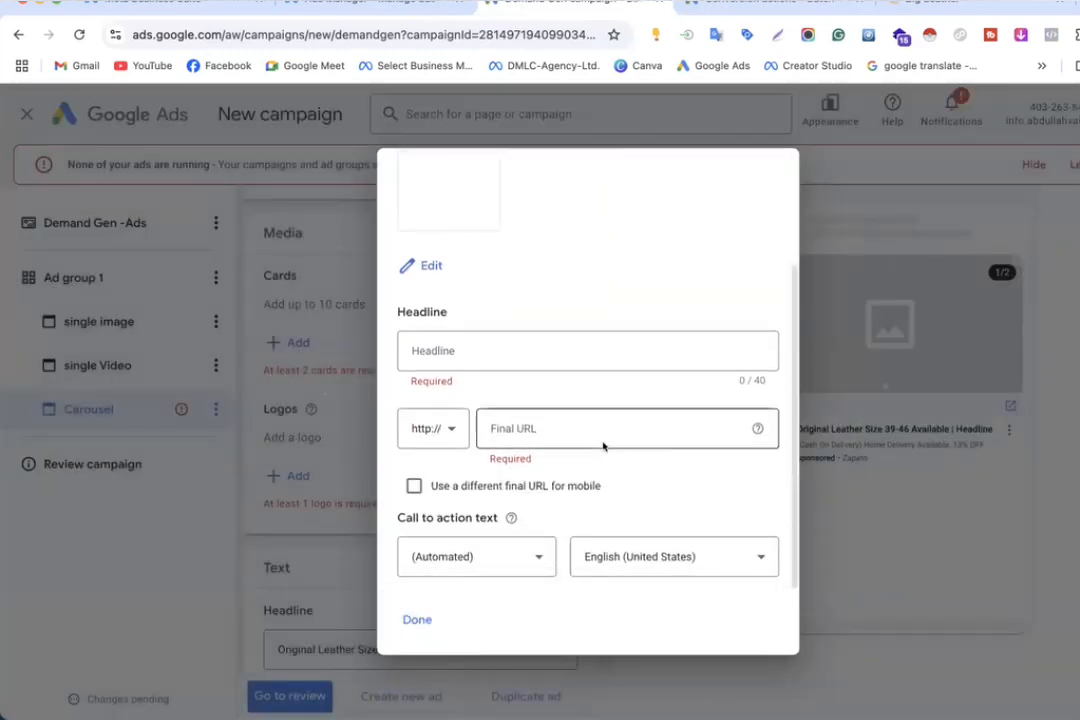
left_click(468, 350)
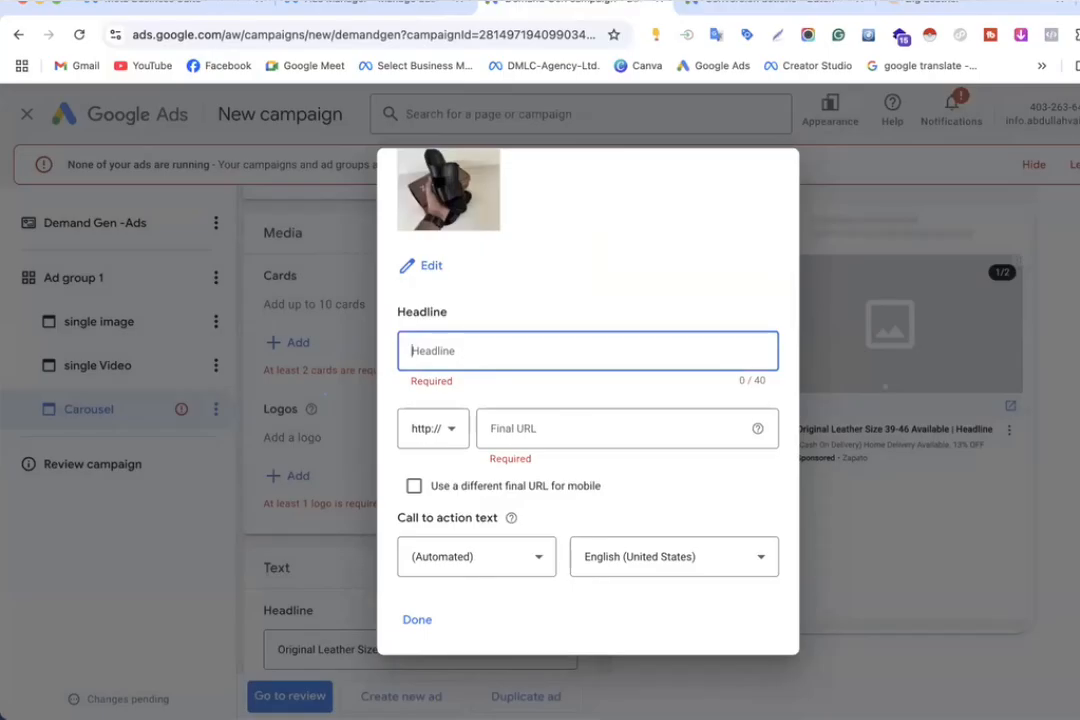
type("Zig Leather")
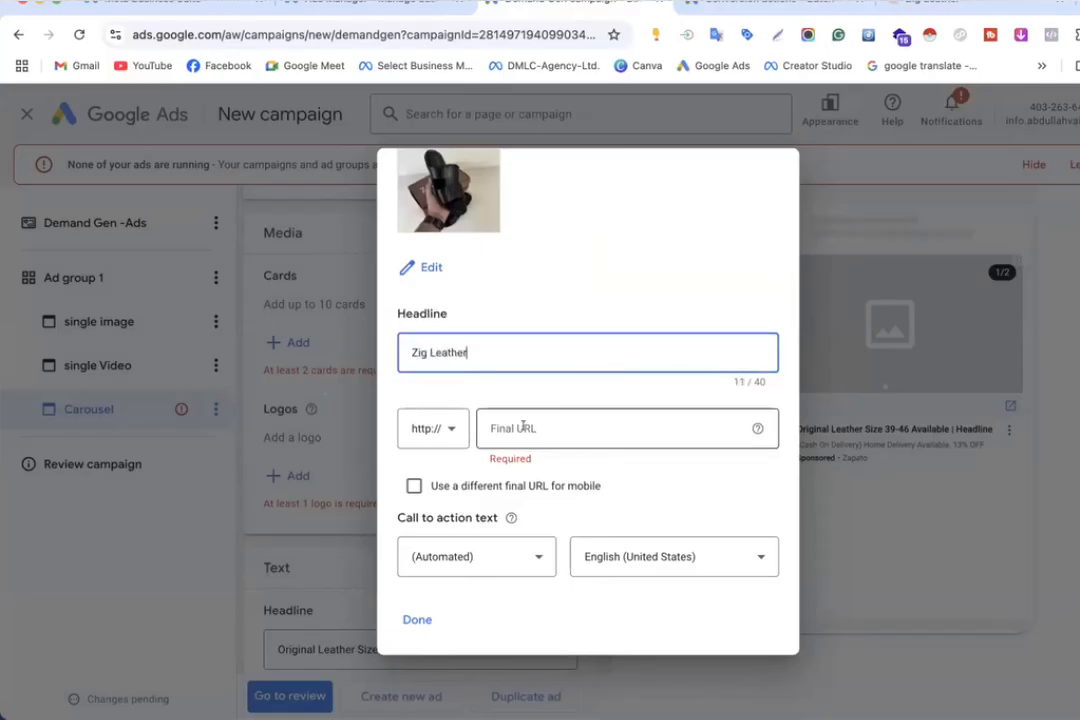
left_click(522, 427)
type("zapatobd.com/products/zig-leather")
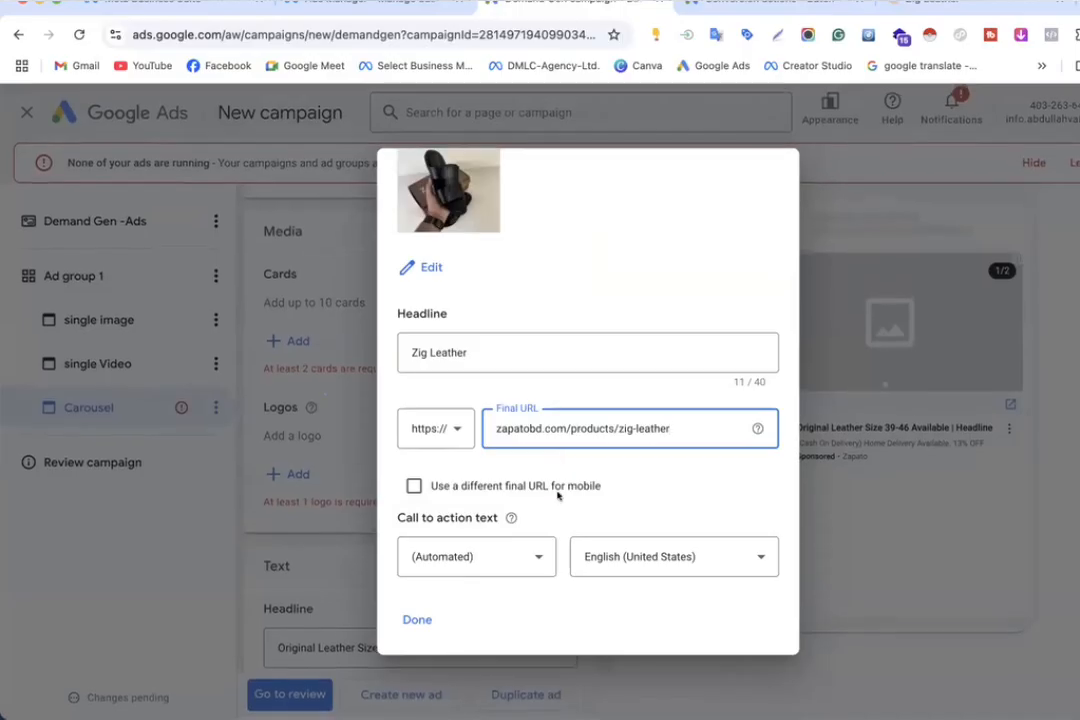
Step: Set the first card's call to action text to "Shop now" and finish the card
left_click(508, 555)
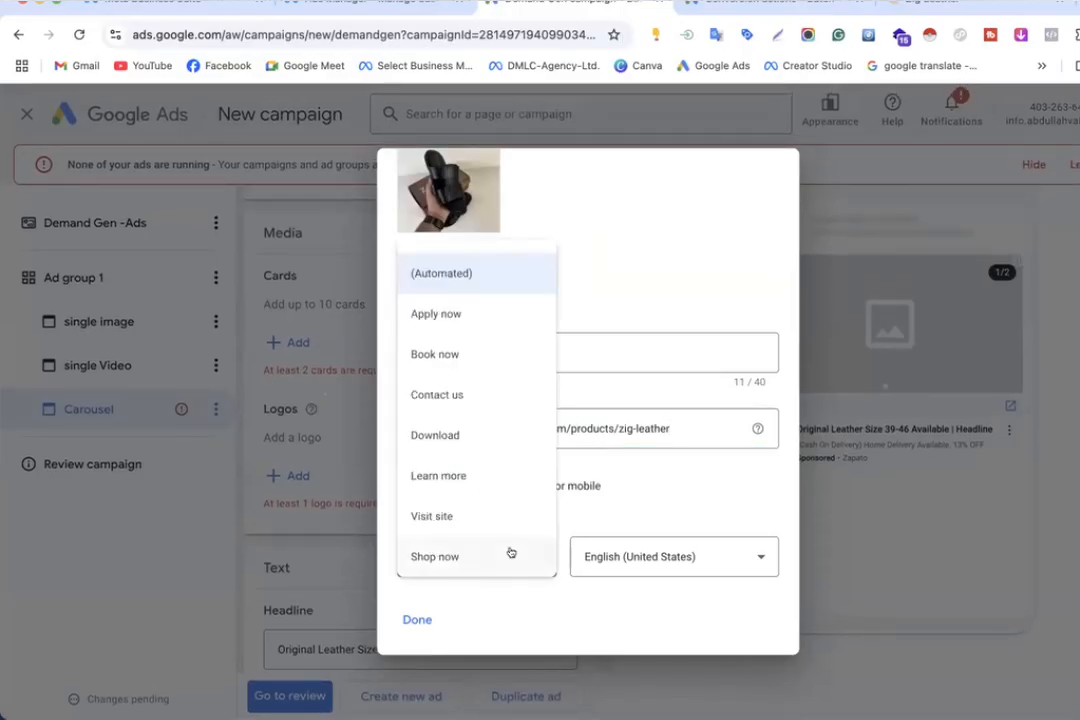
scroll(443, 375, "down", 1)
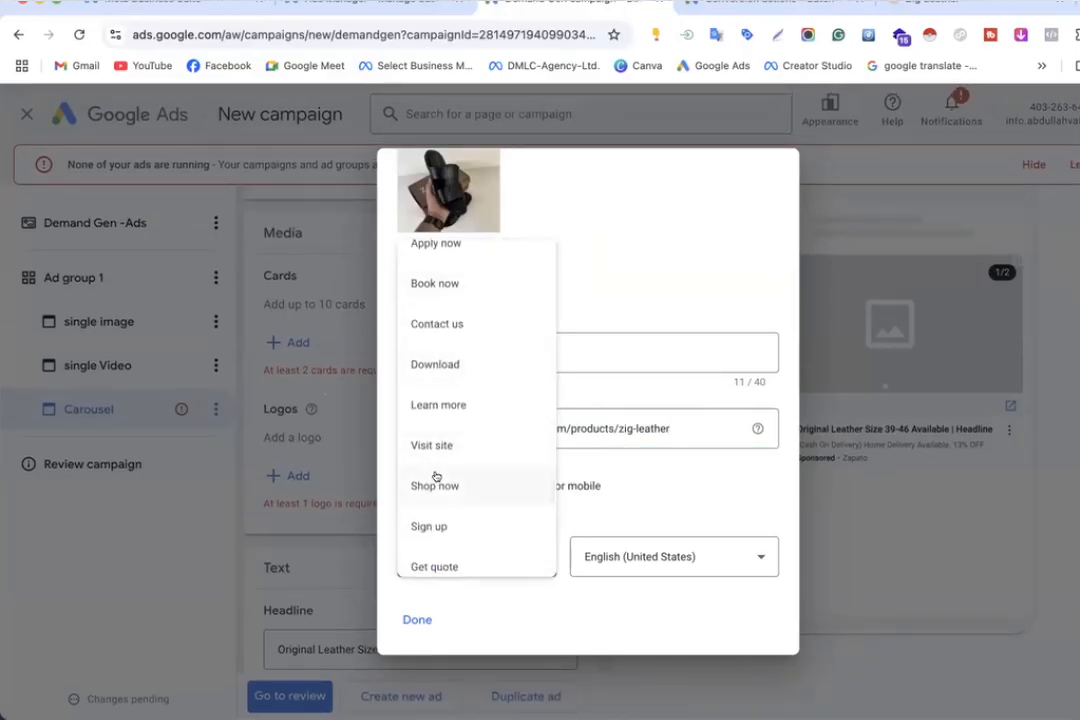
left_click(434, 485)
left_click(416, 619)
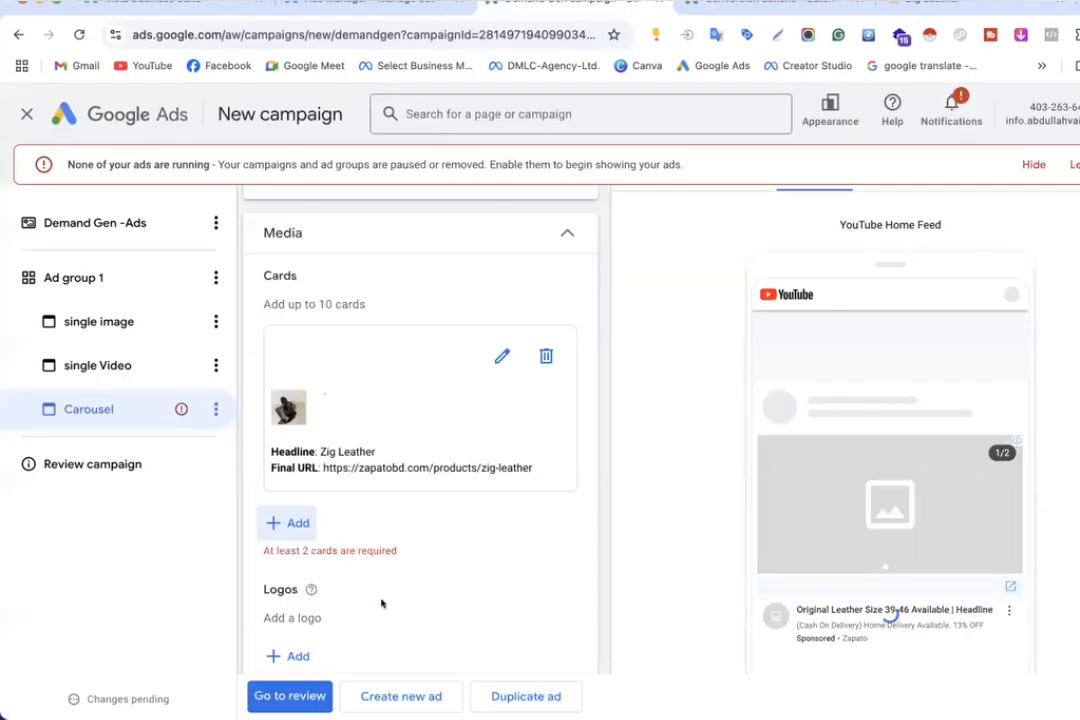
Step: Start a second Carousel card, and copy the page address of the Haz Leather product from the Zapato store
scroll(409, 413, "down", 1)
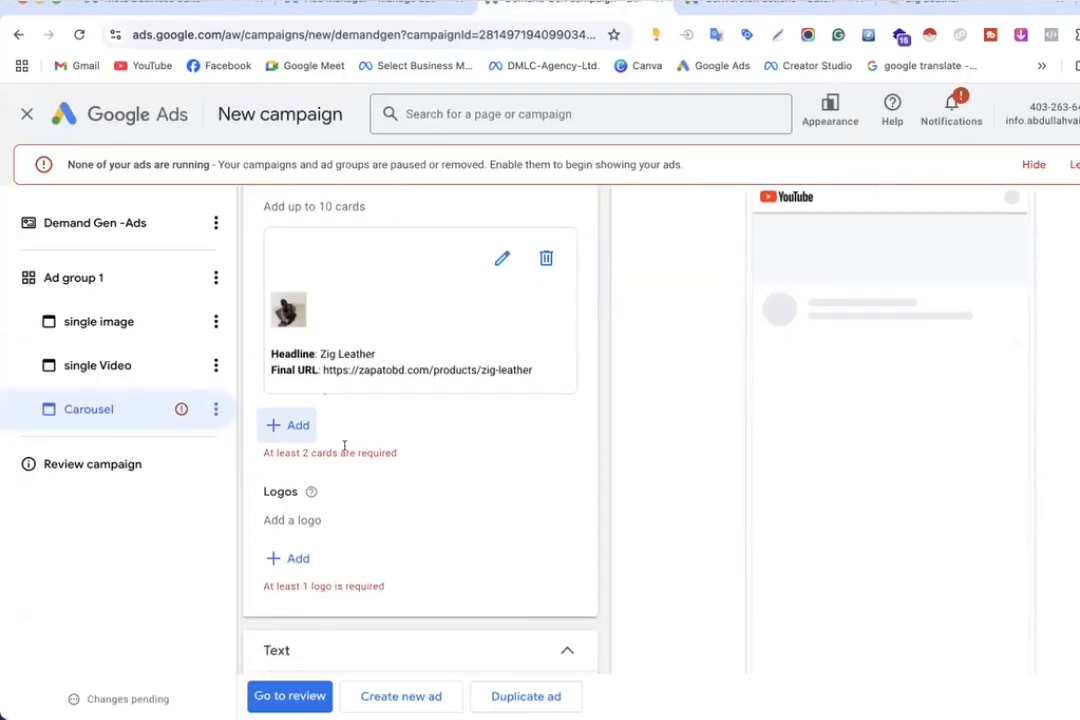
left_click(298, 425)
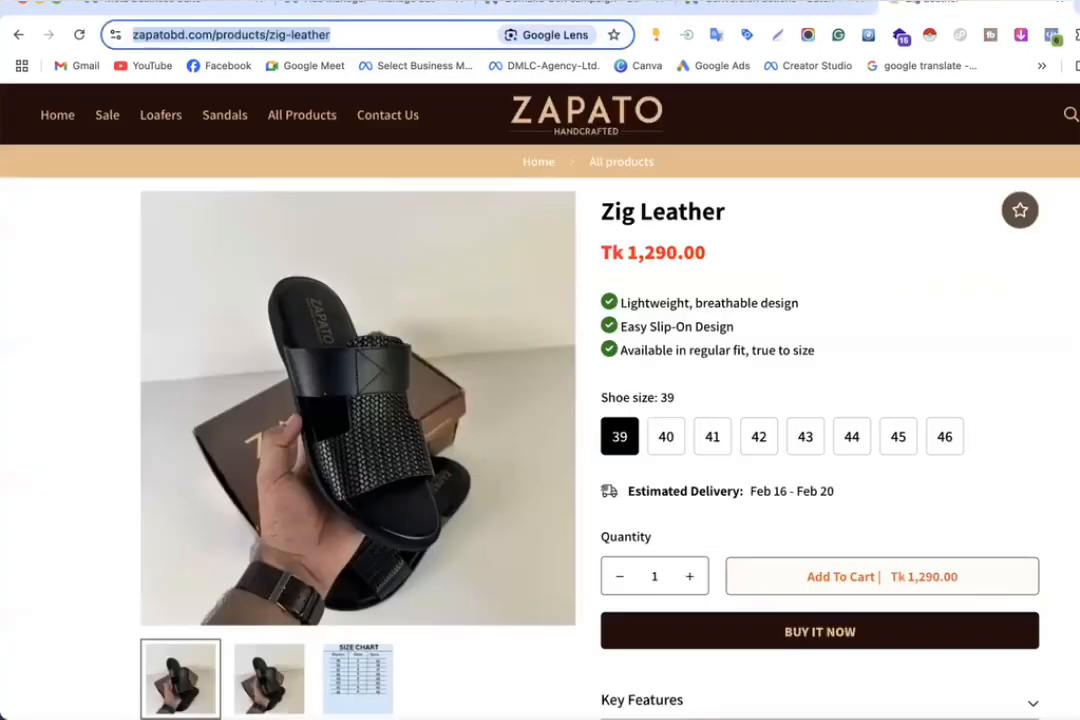
left_click(900, 4)
left_click(19, 34)
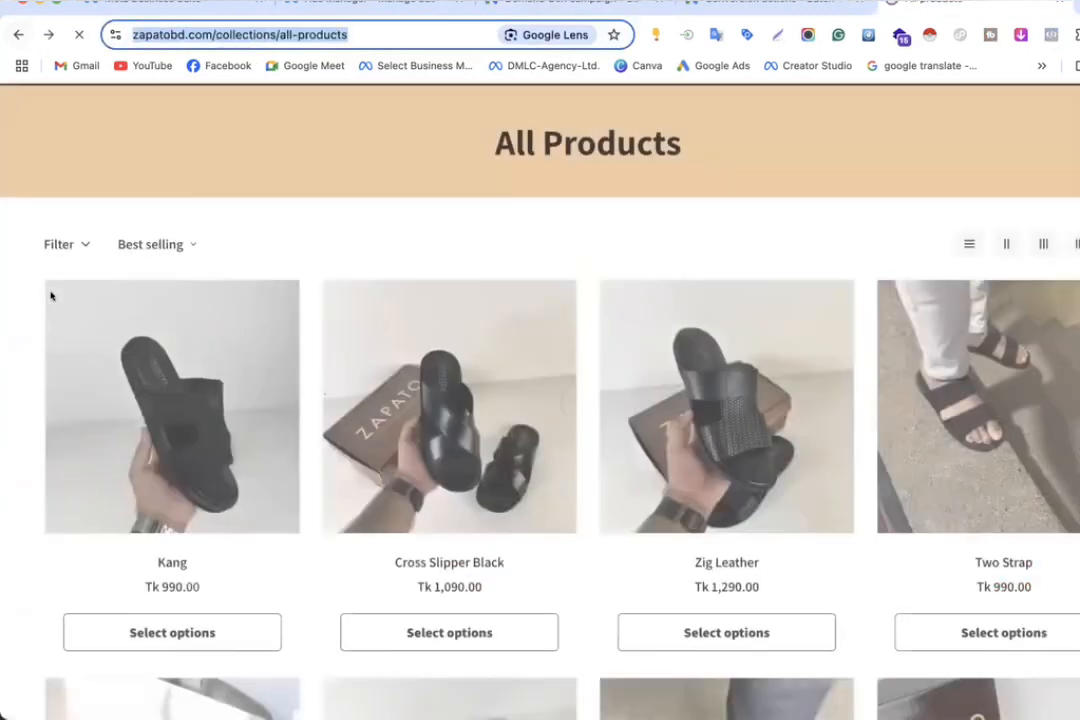
scroll(322, 500, "down", 3)
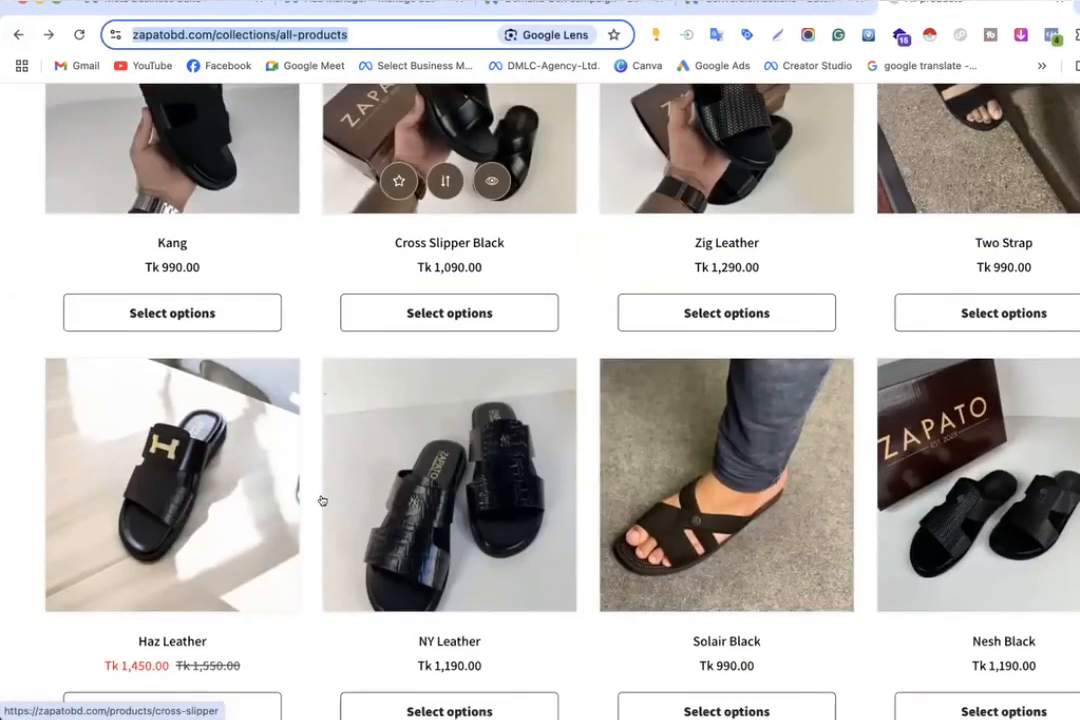
scroll(322, 500, "down", 2)
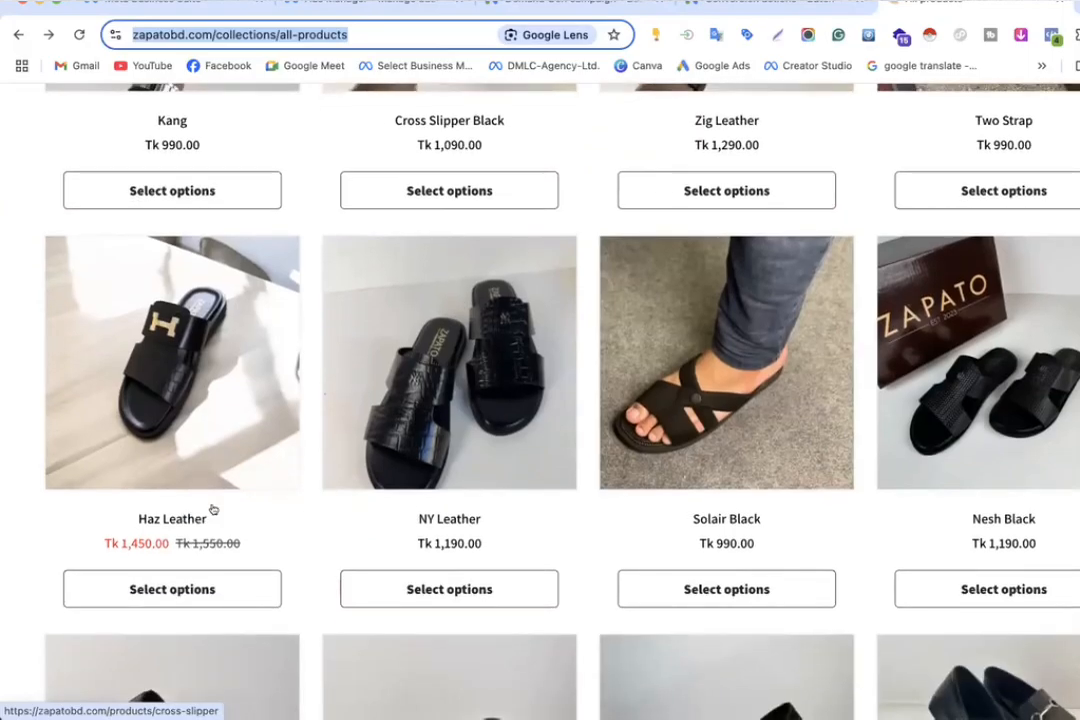
left_click(219, 459)
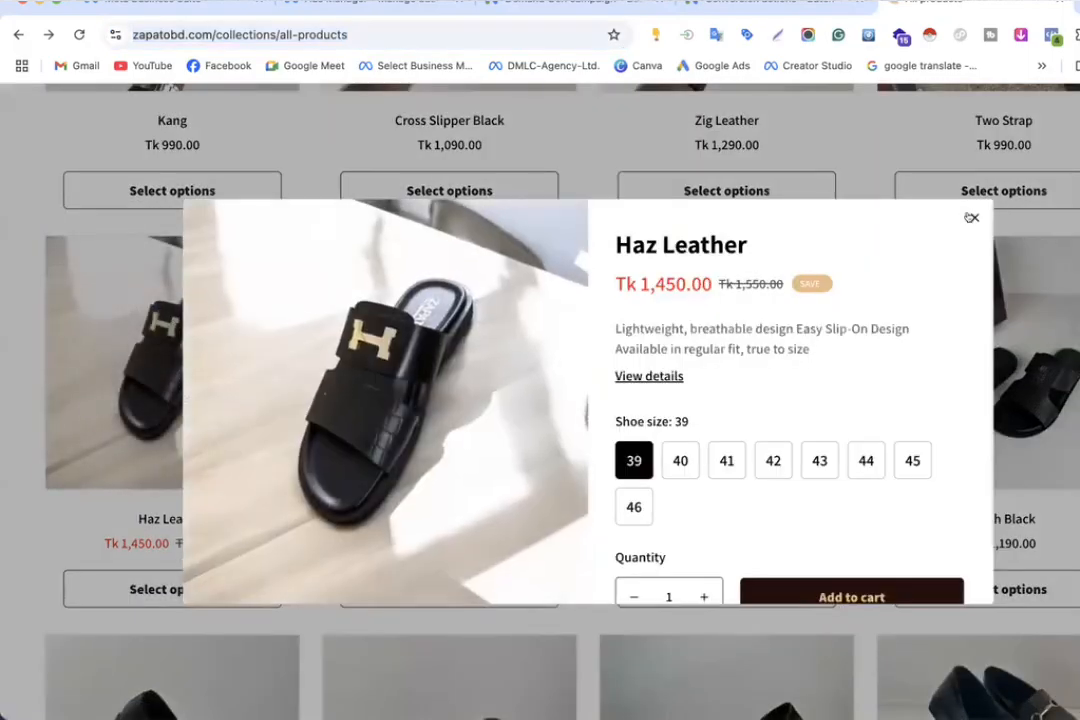
left_click(974, 217)
left_click(143, 298)
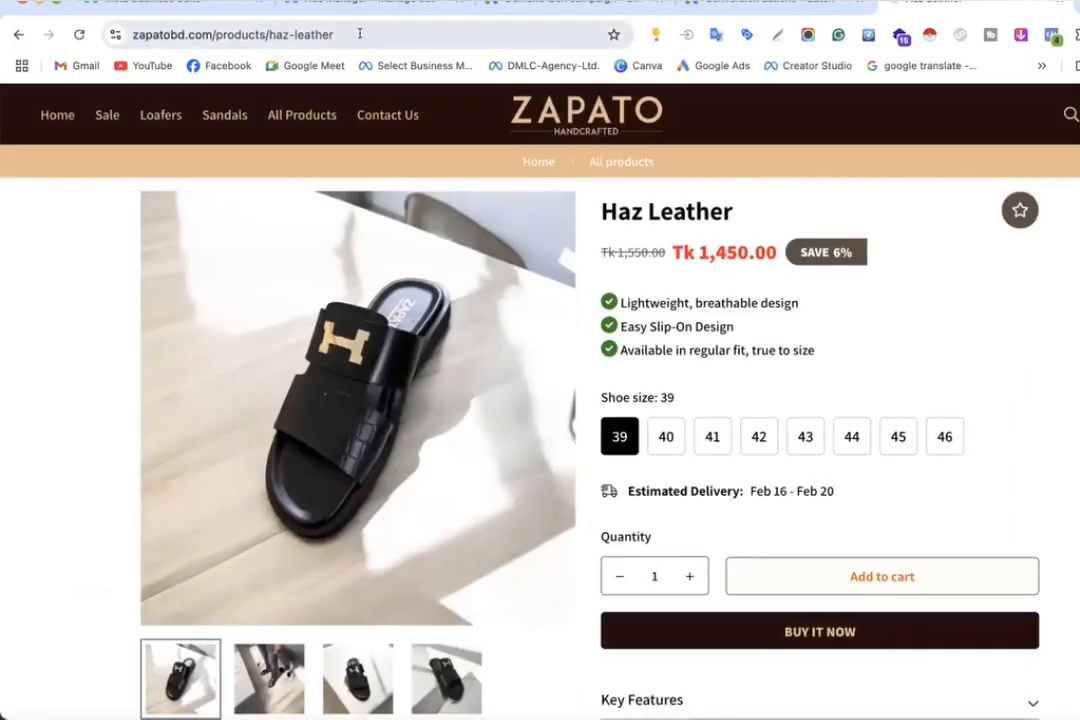
left_click(359, 34)
key("super+c")
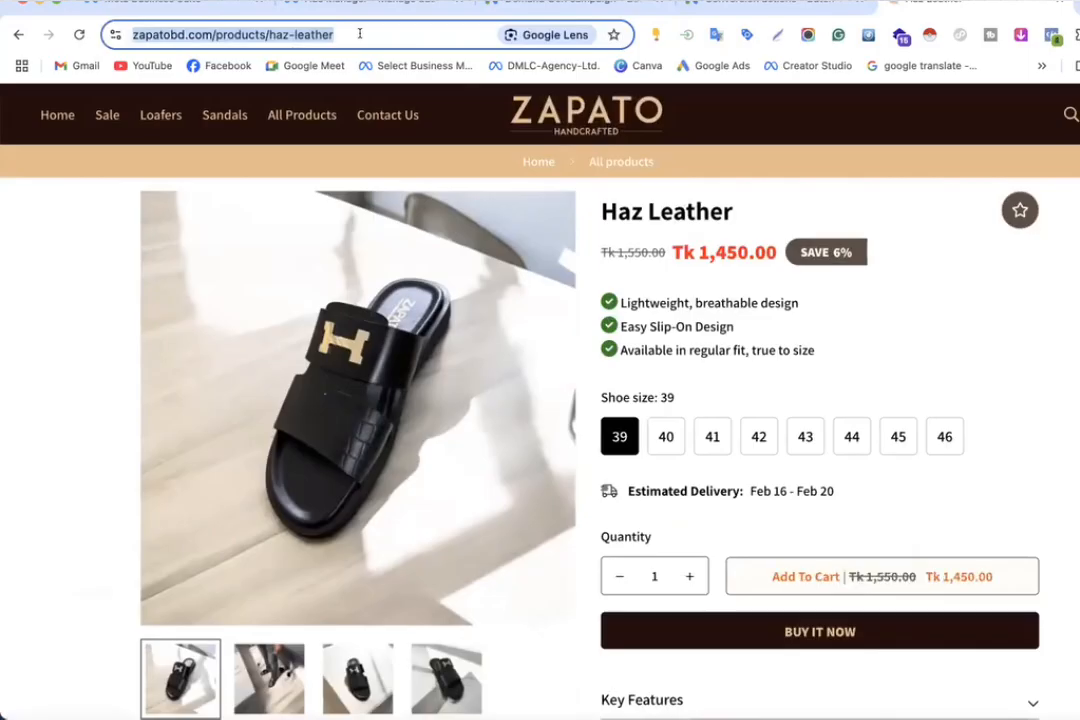
left_click(543, 4)
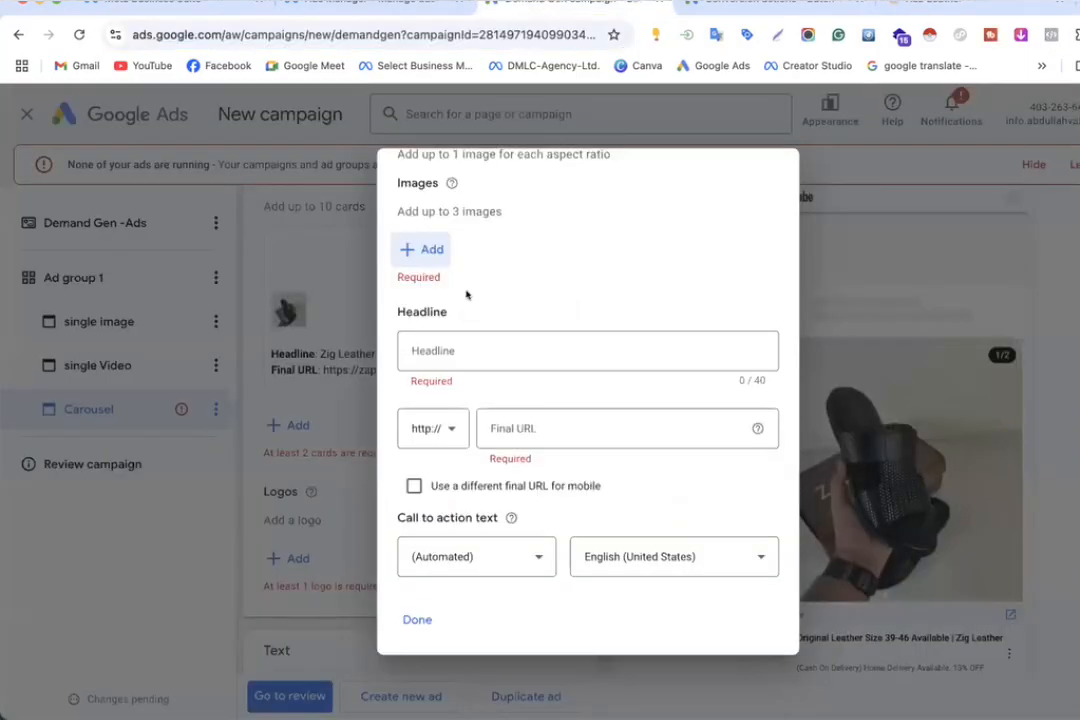
left_click(420, 251)
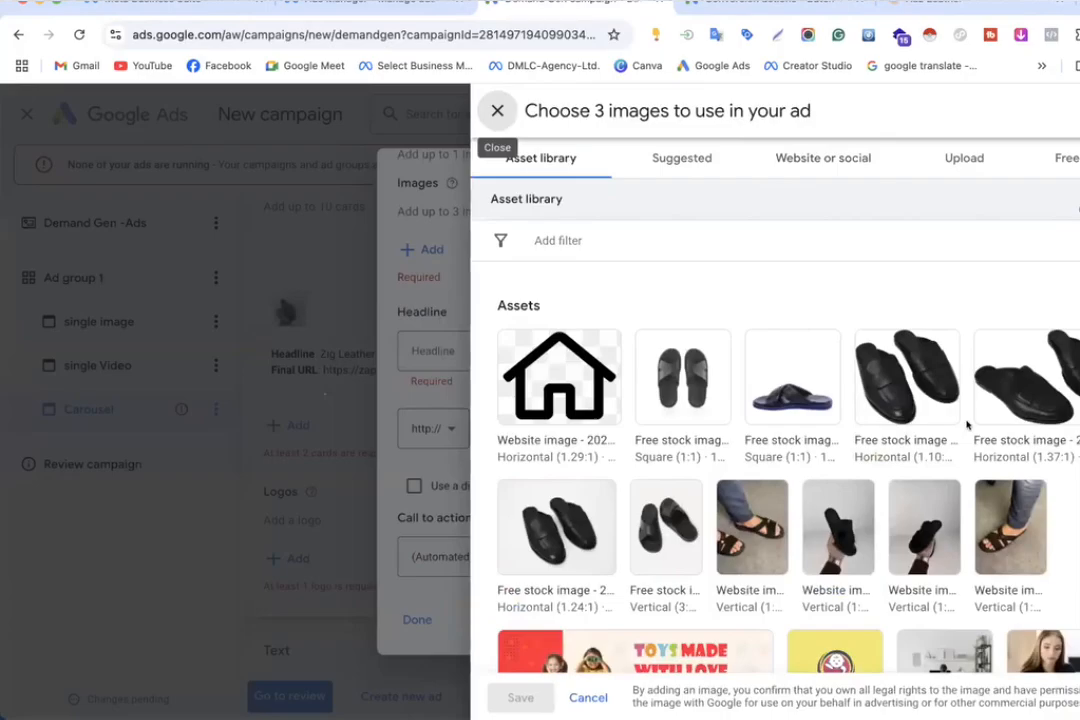
scroll(967, 425, "down", 2)
mouse_move(840, 443)
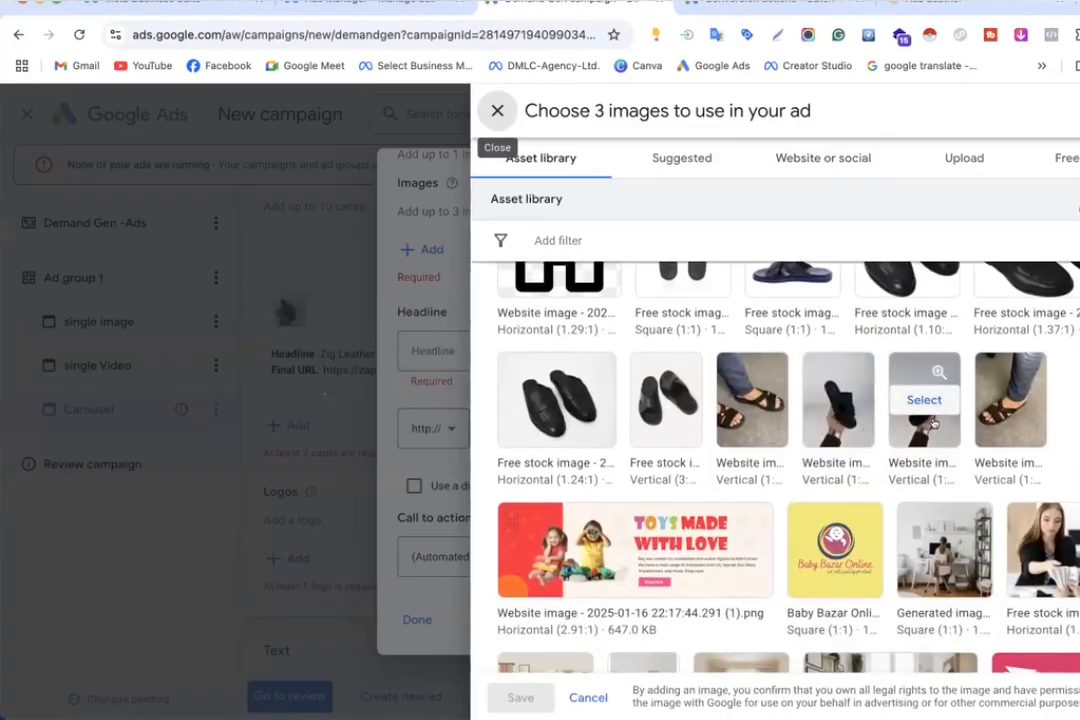
scroll(932, 424, "down", 2)
scroll(850, 330, "up", 4)
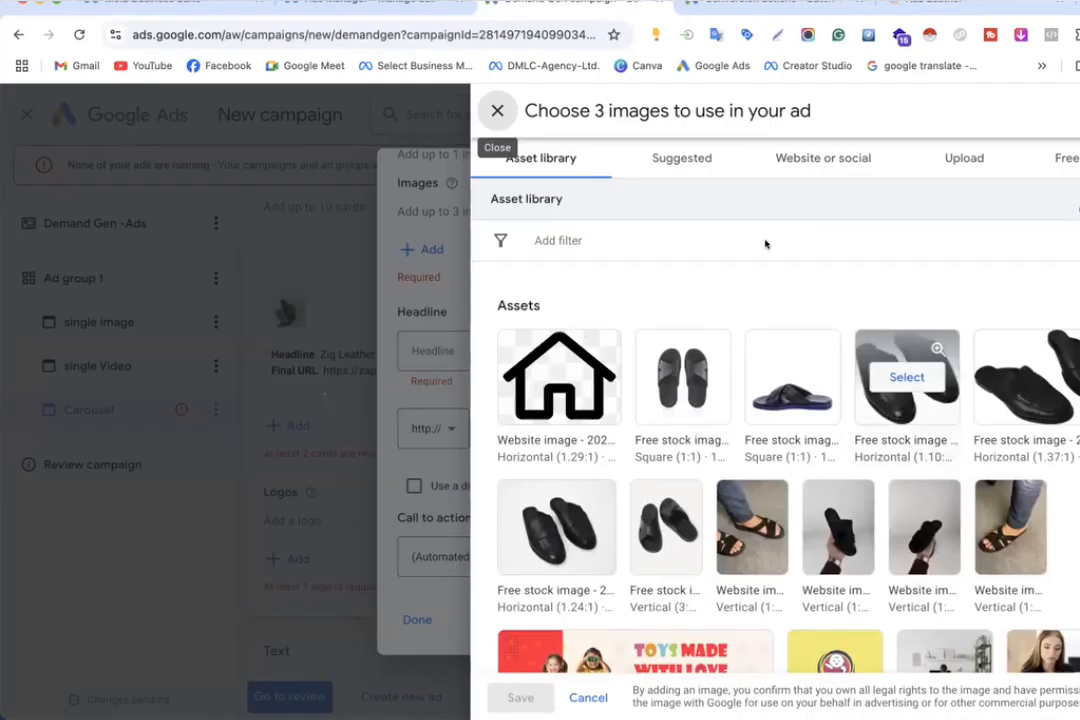
left_click(815, 159)
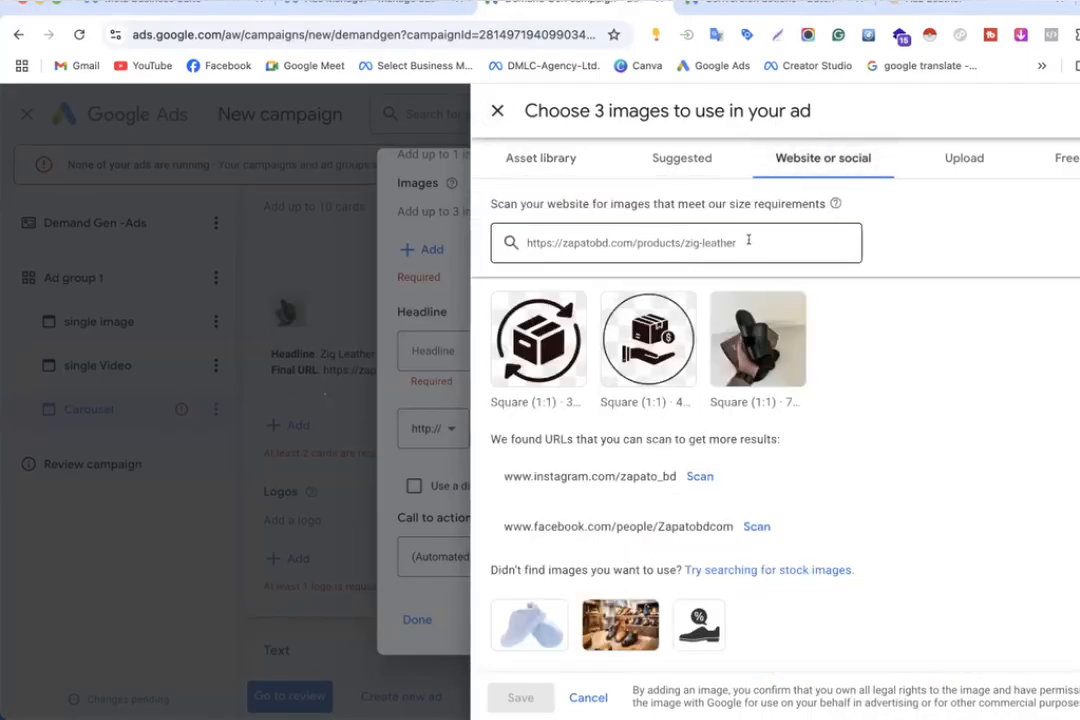
left_click_drag(748, 240, 523, 236)
key("BackSpace")
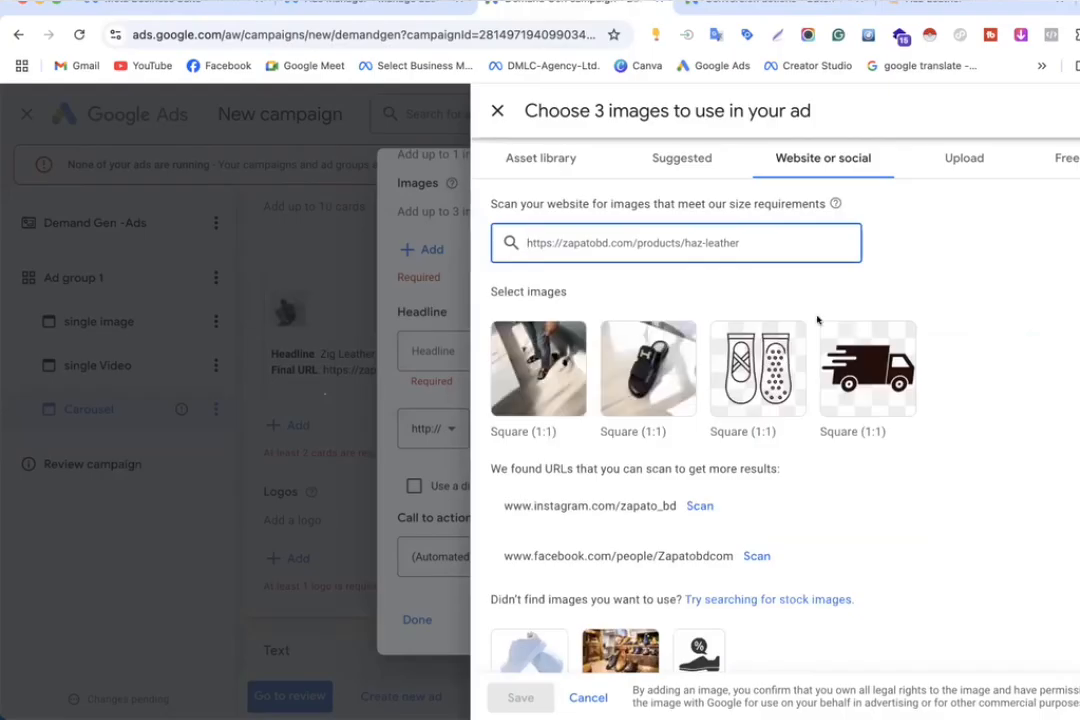
left_click(647, 369)
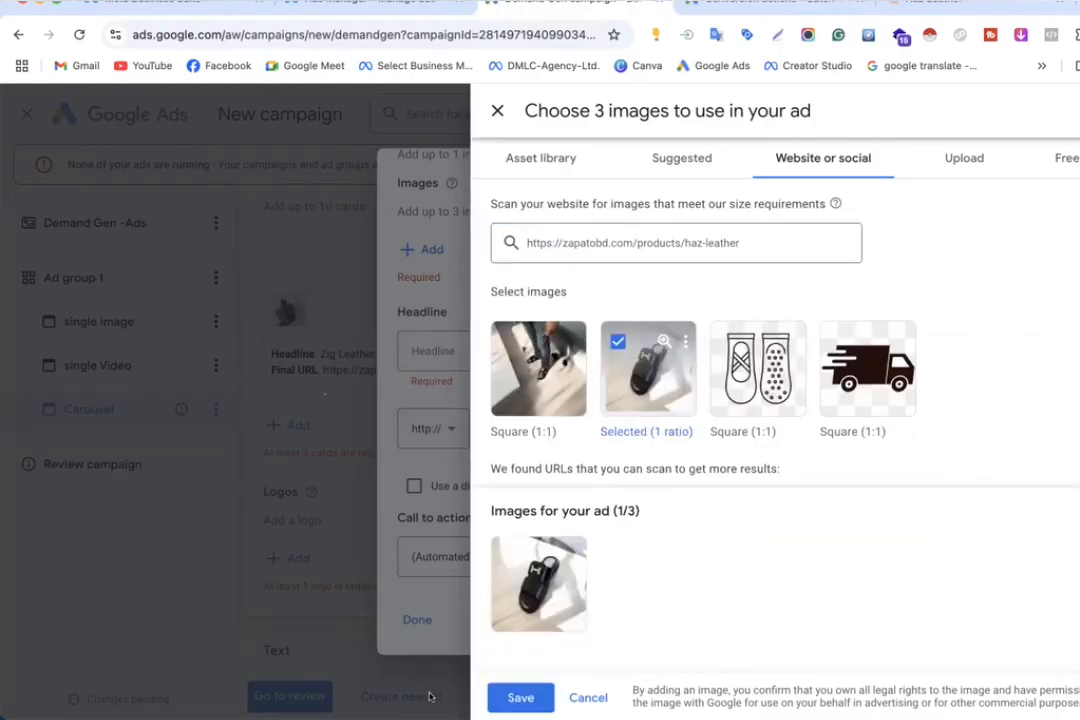
left_click(519, 698)
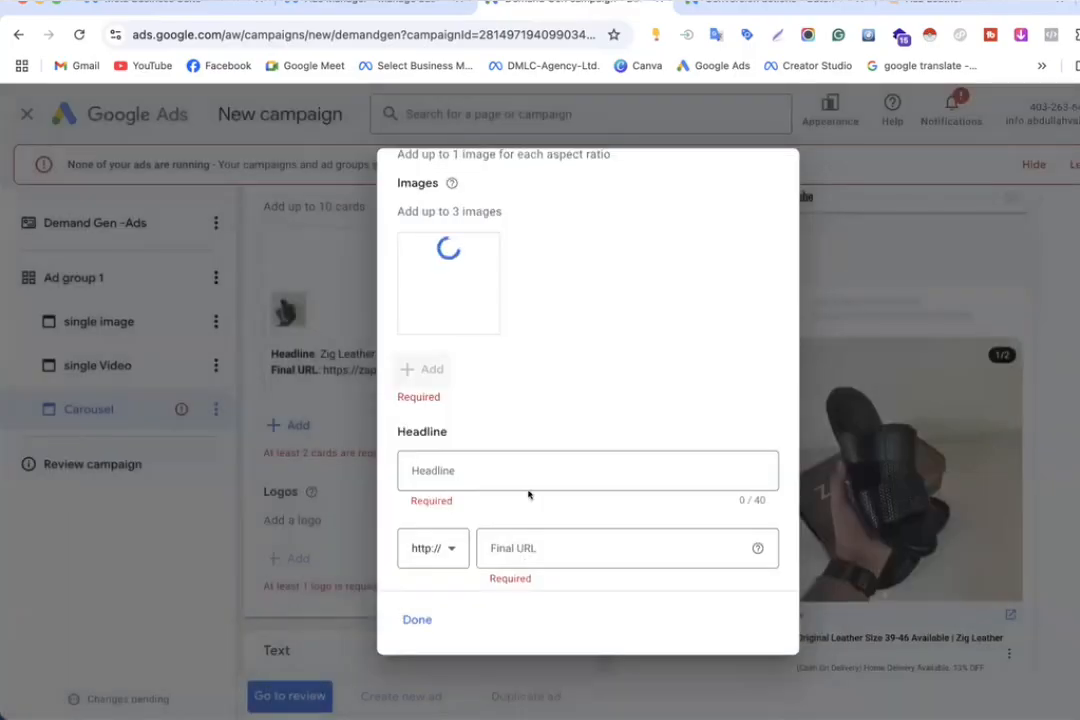
Step: Give the second card the headline "Haz Leather" and the final URL zapatobd.com/products/haz-leather
left_click(455, 459)
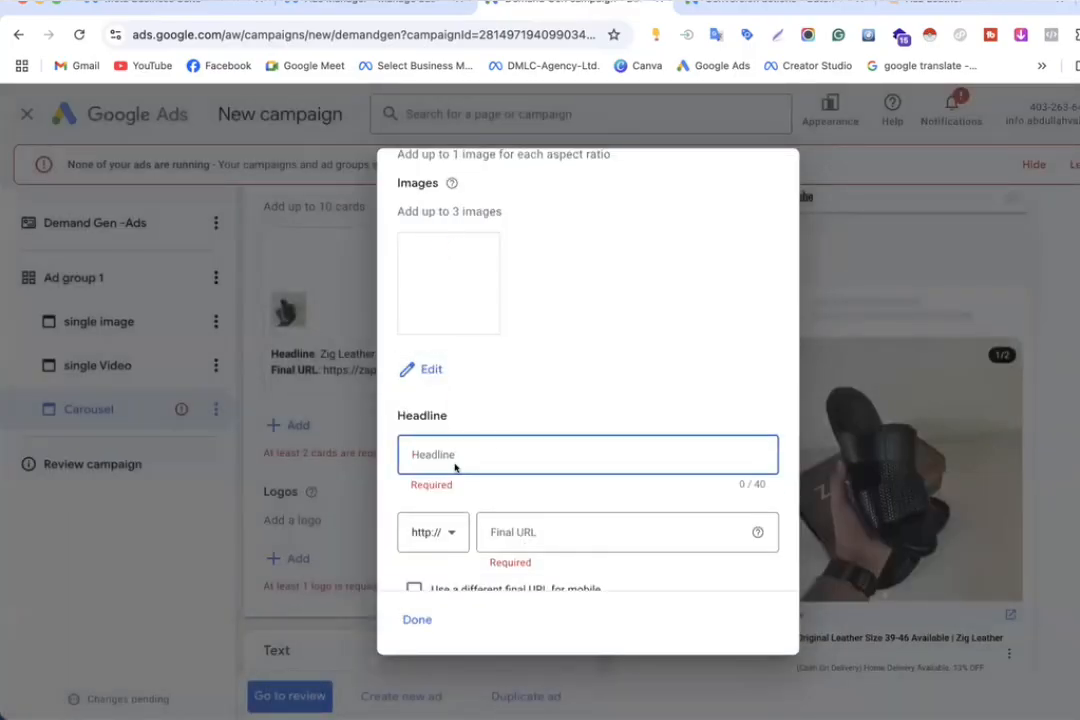
type("Haz Leather")
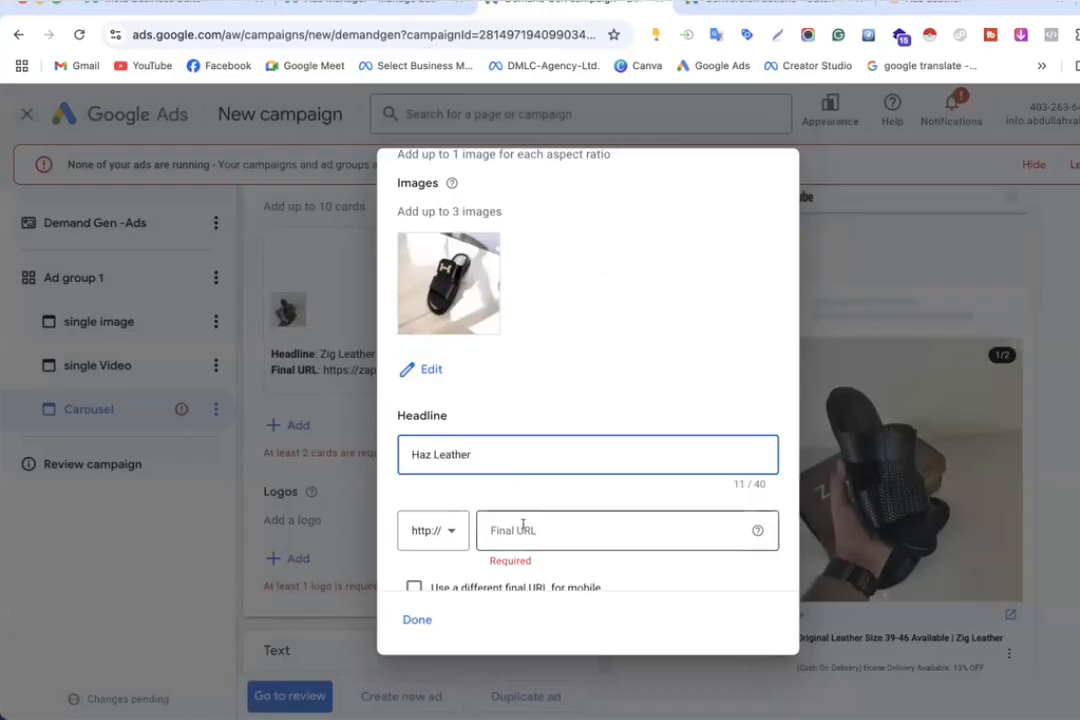
left_click(520, 526)
key("super+v")
scroll(522, 523, "down", 2)
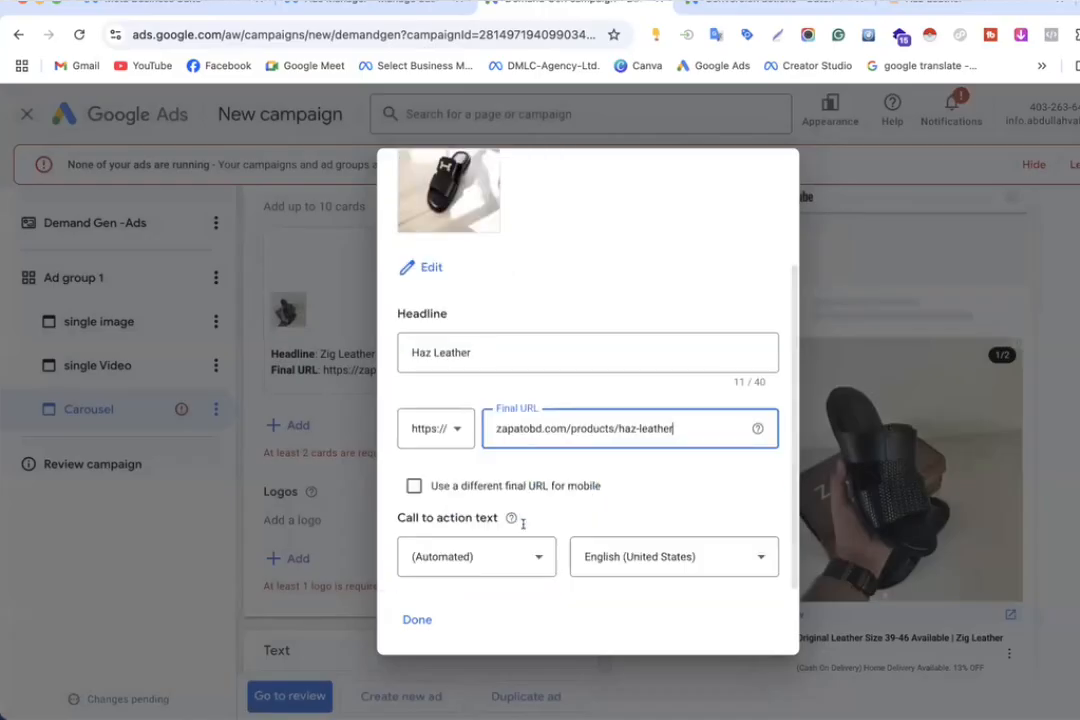
Step: Set the second card's call to action text to "Shop now" and finish the card
left_click(485, 557)
scroll(458, 503, "down", 2)
scroll(458, 500, "down", 1)
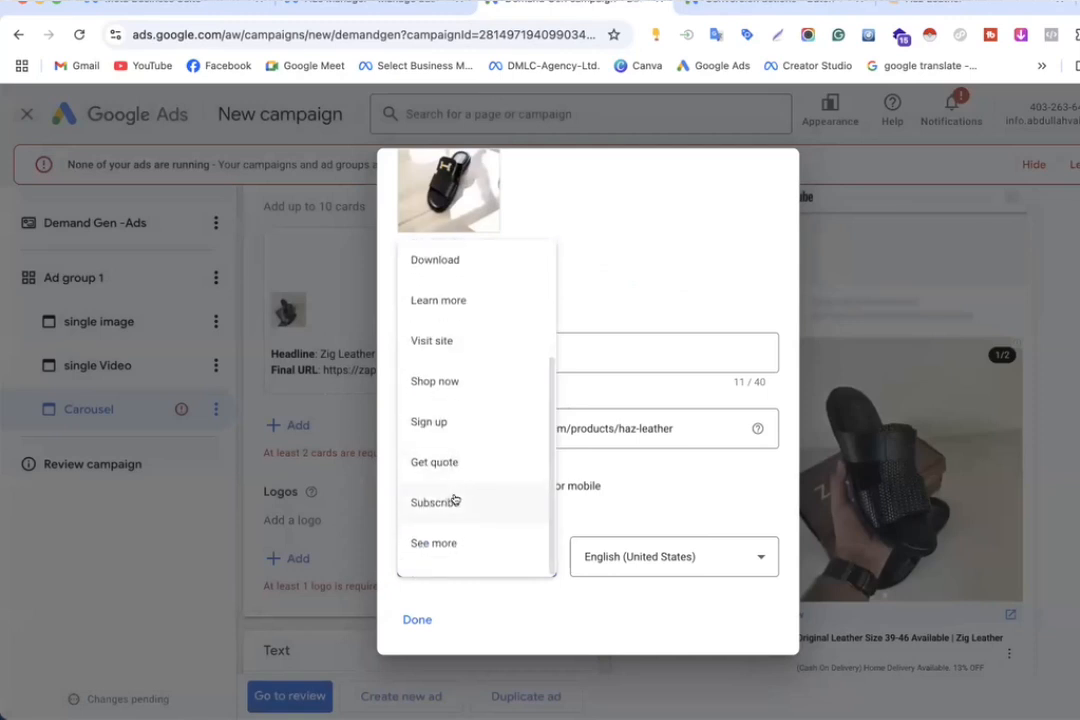
scroll(454, 501, "up", 3)
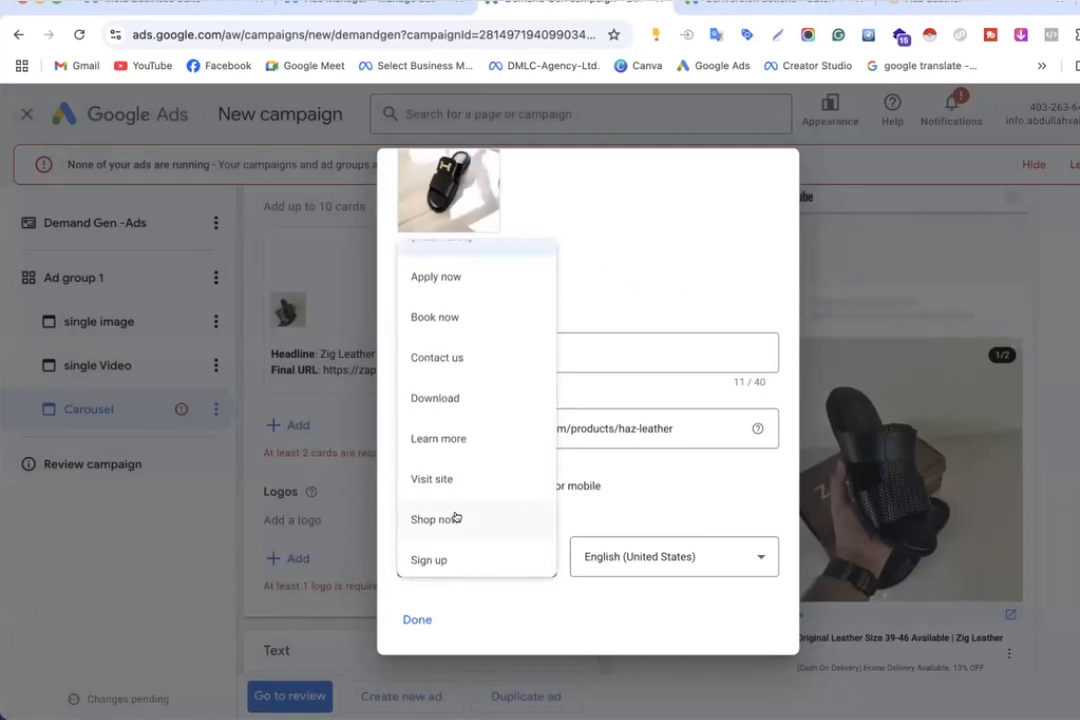
left_click(453, 517)
left_click(417, 619)
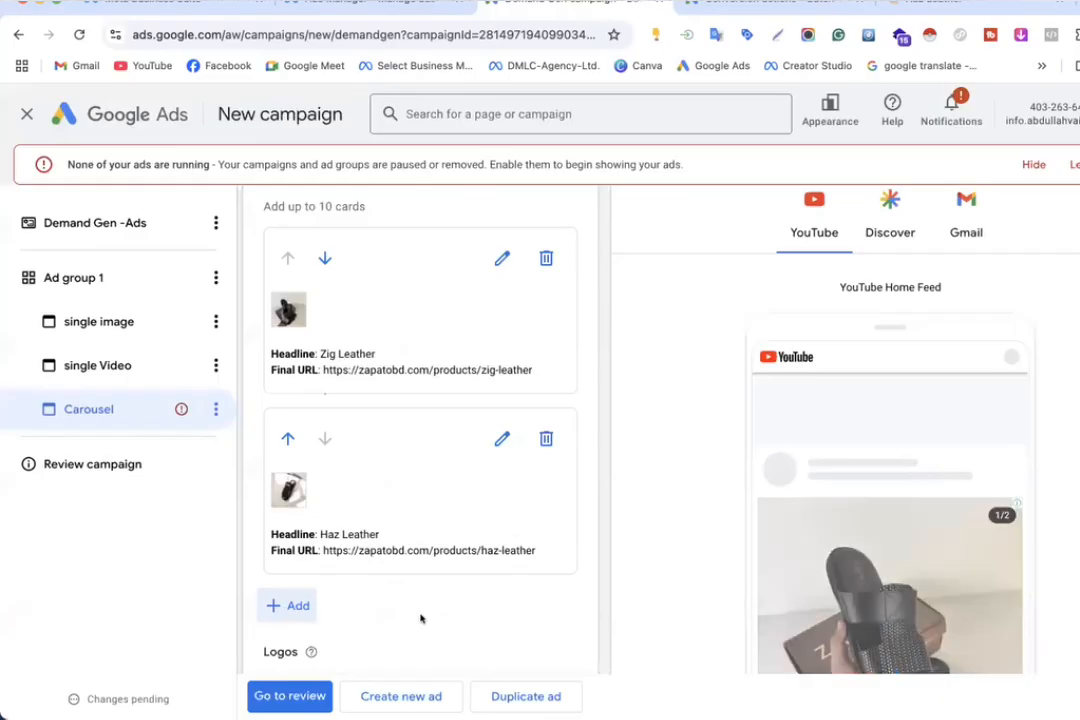
left_click(364, 60)
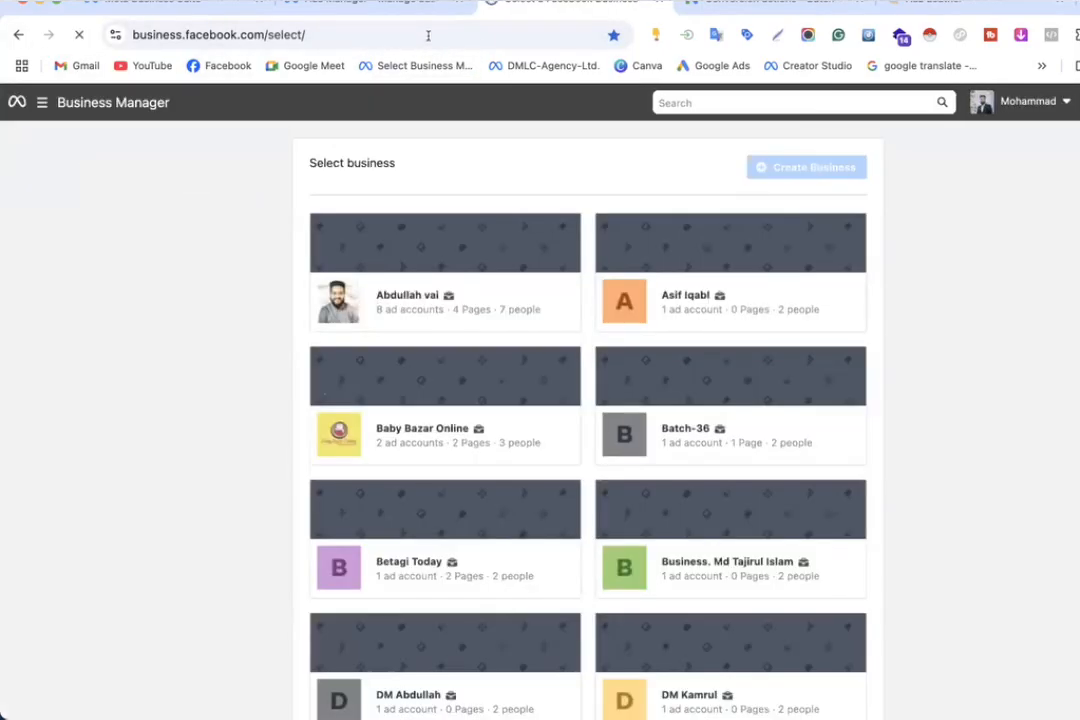
Step: Return the Zapato store to its All Products page, and reopen the Carousel ad in the Google Ads Demand Gen campaign
left_click(913, 3)
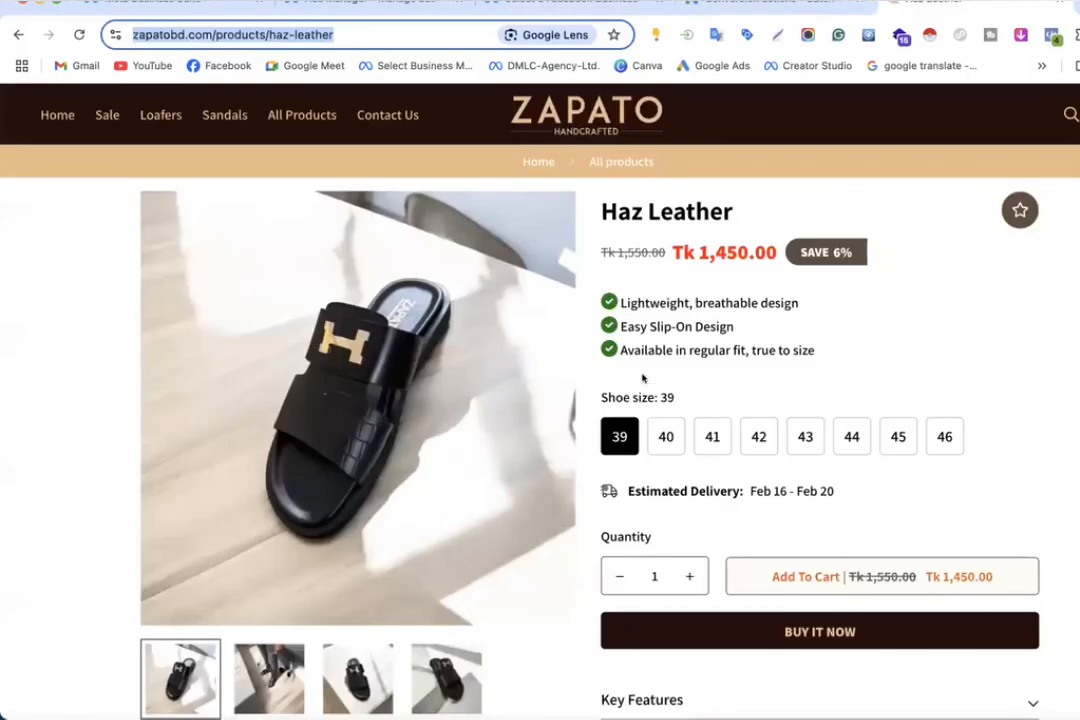
left_click(19, 34)
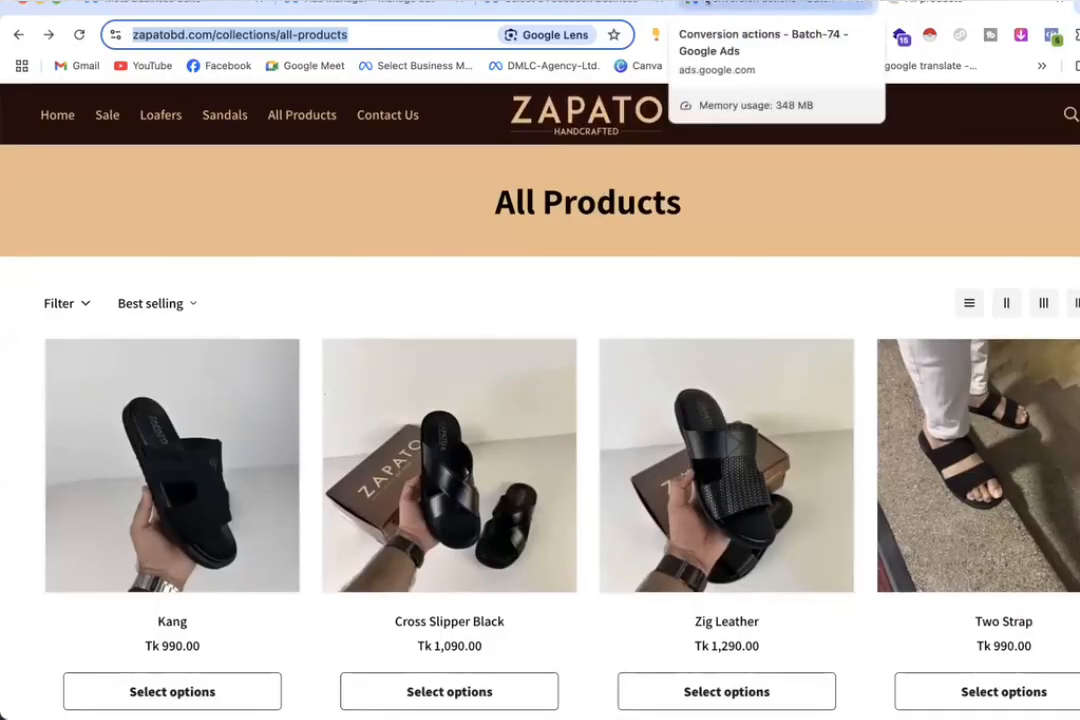
left_click(760, 4)
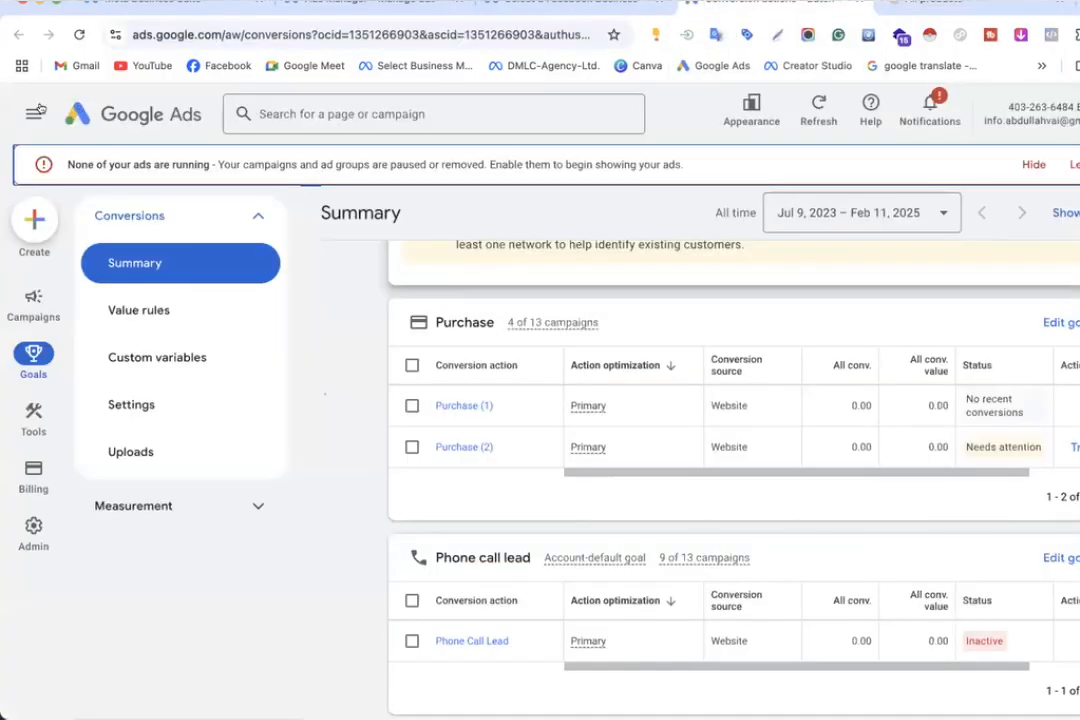
left_click(560, 3)
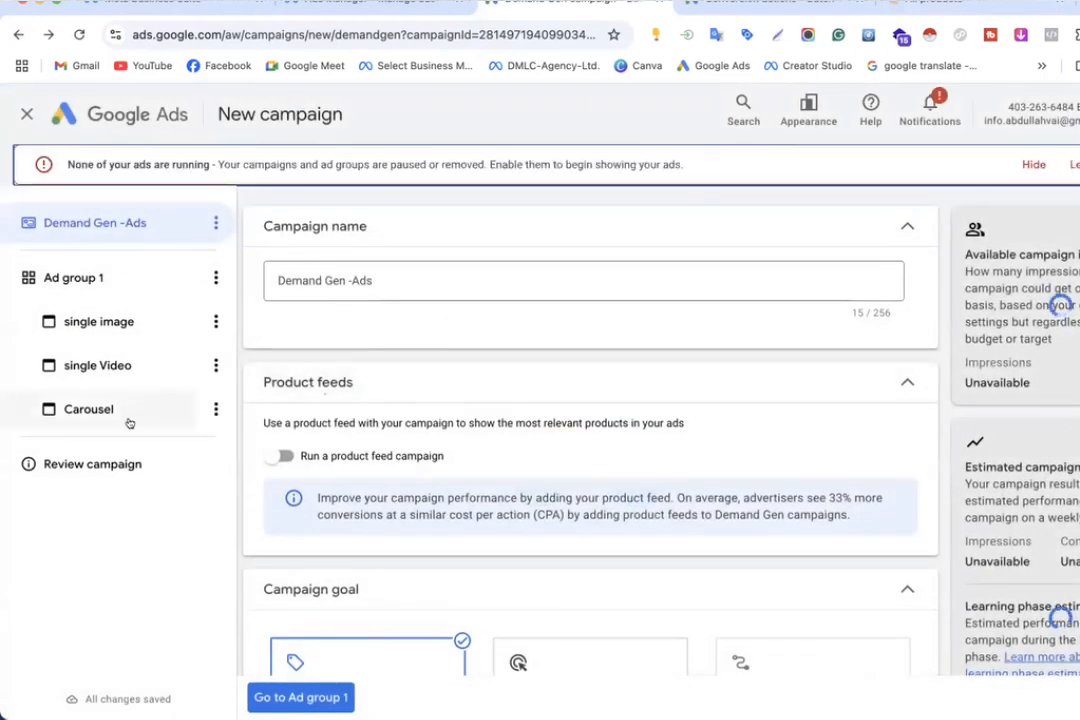
left_click(106, 411)
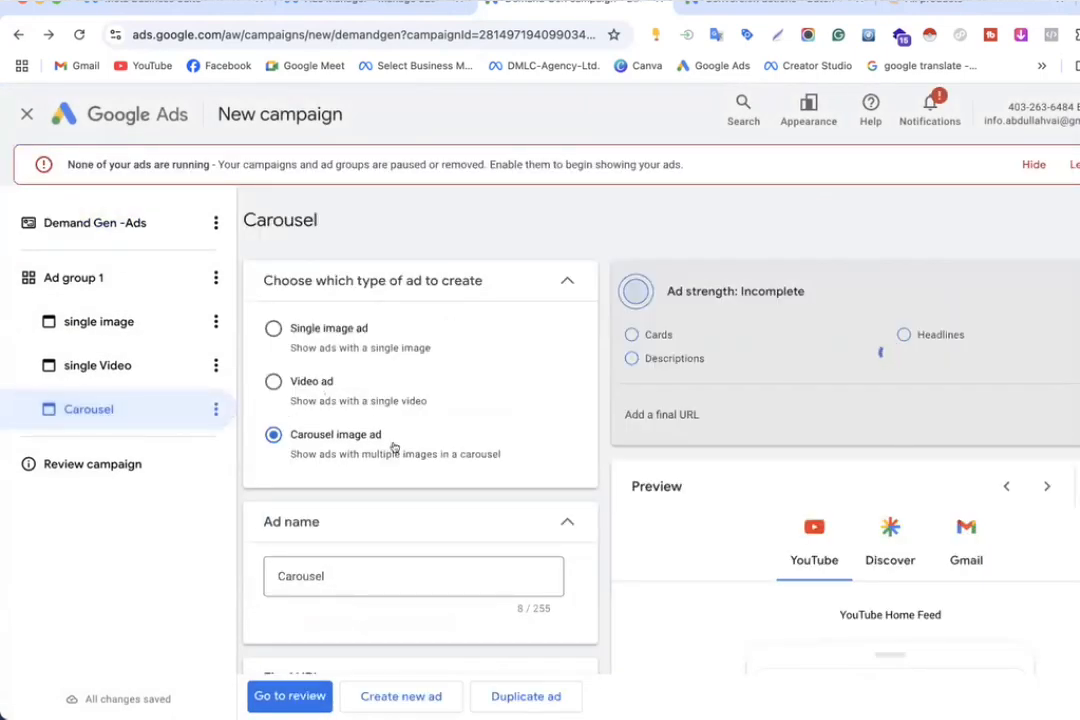
scroll(394, 447, "down", 3)
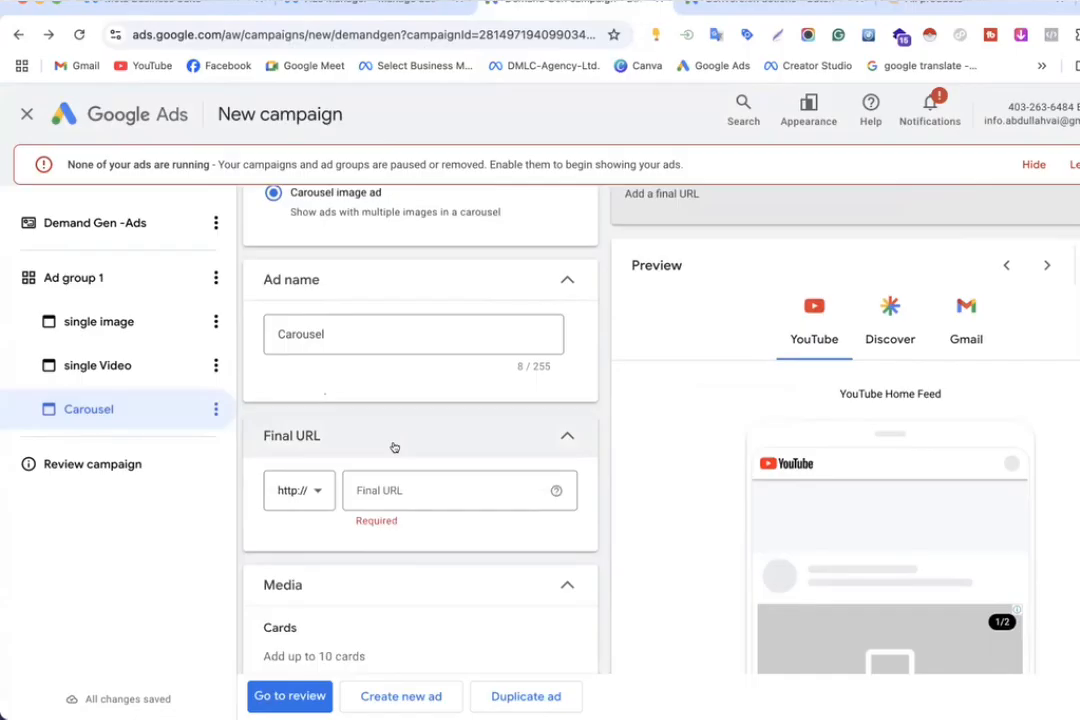
scroll(394, 447, "down", 2)
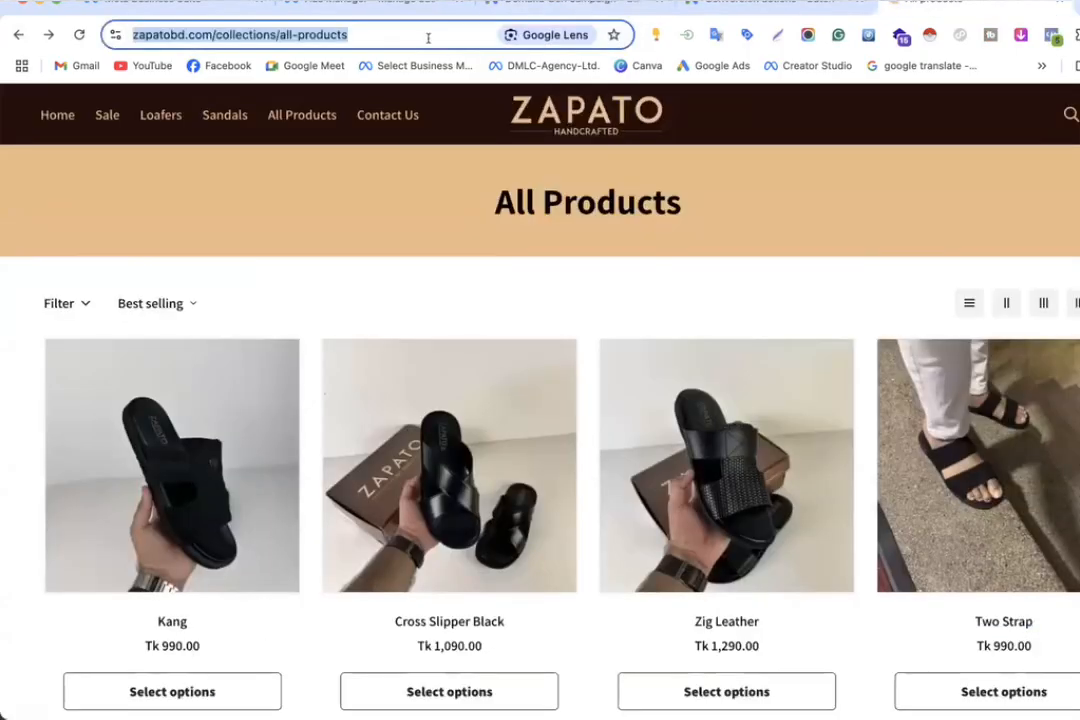
left_click(510, 4)
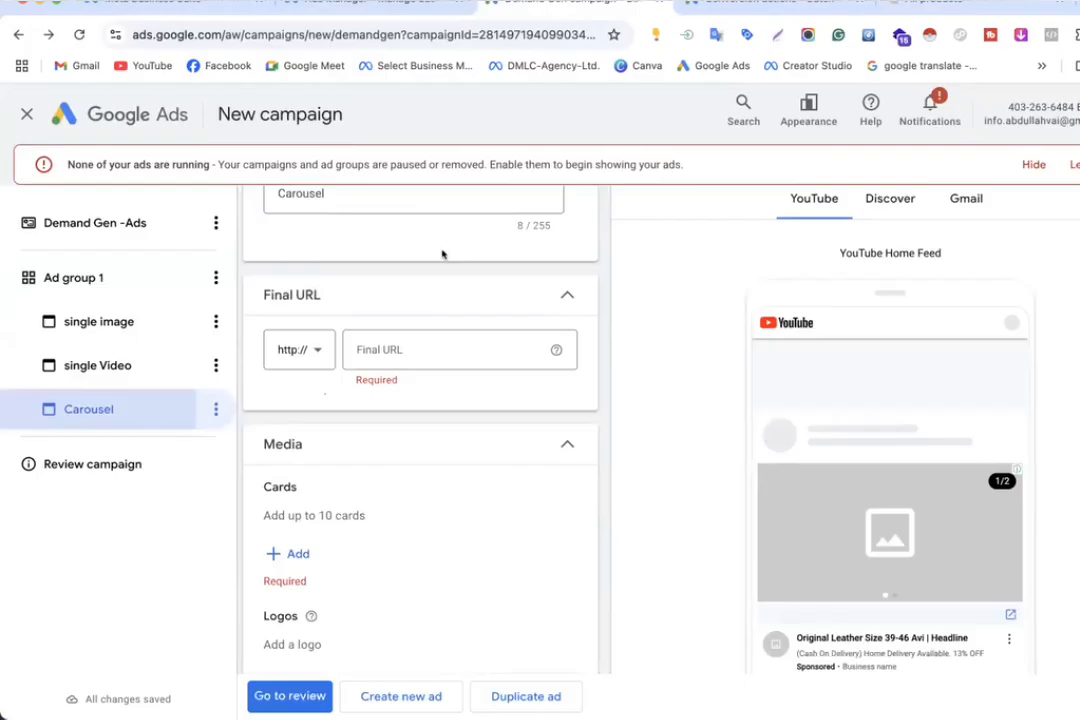
left_click(408, 336)
type("https://zapatobd.com/collections/all-products")
scroll(396, 346, "down", 4)
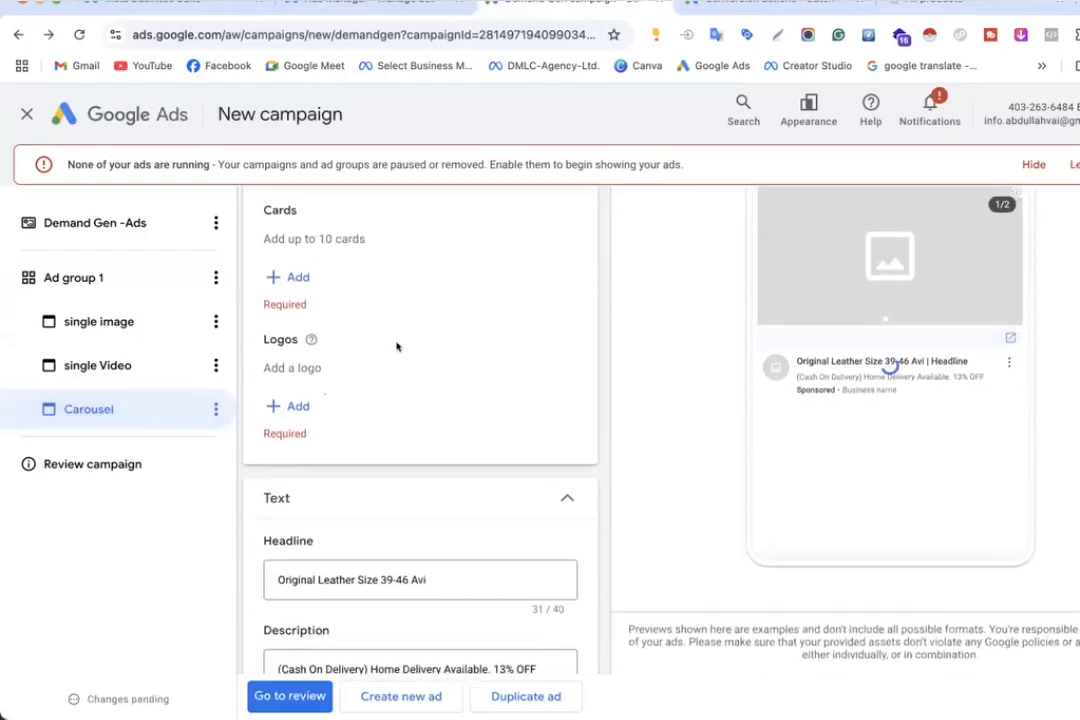
Step: Start a Carousel card and save the hand-held Zig Leather sandal photo from the asset library to it
left_click(293, 271)
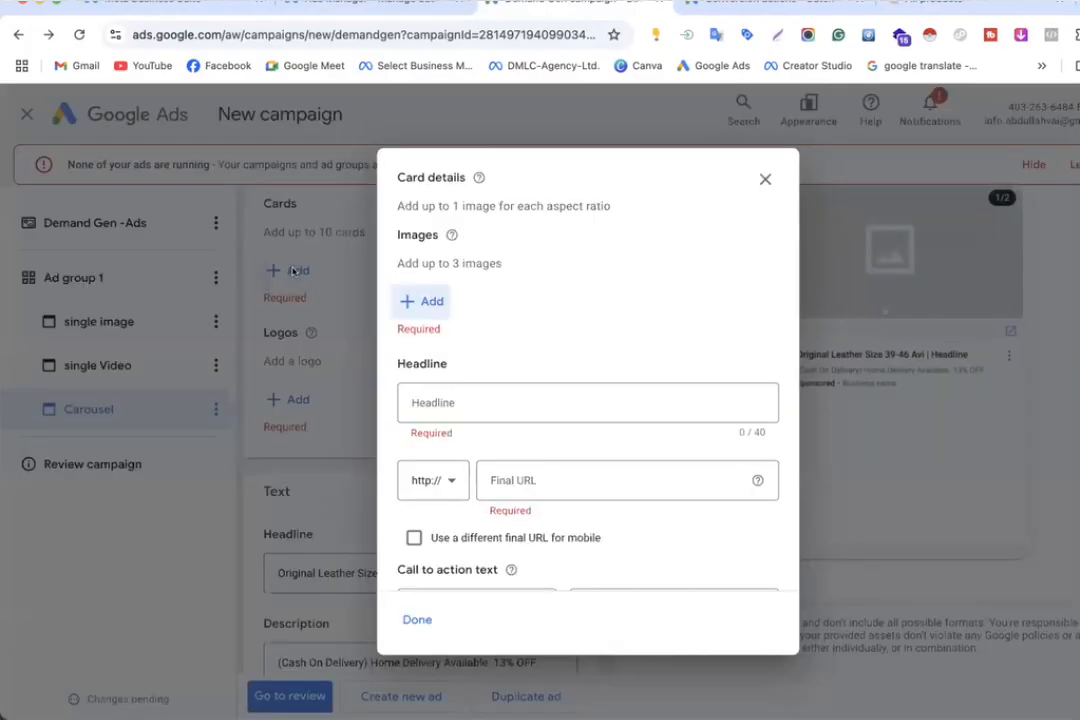
left_click(421, 300)
left_click(645, 383)
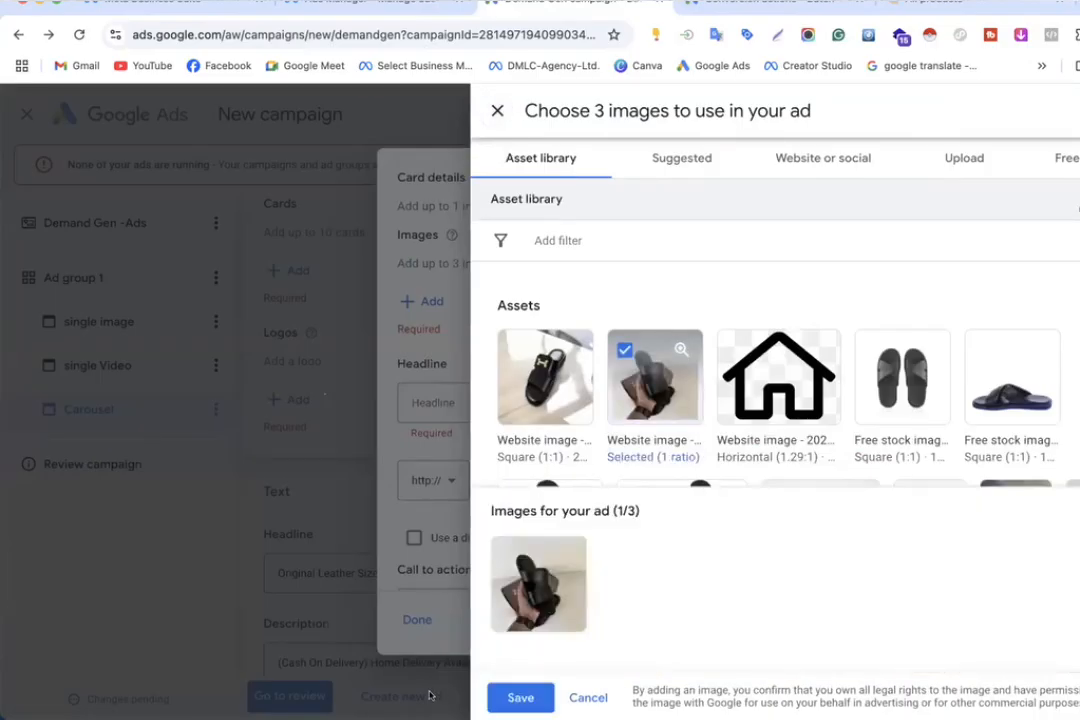
left_click(520, 697)
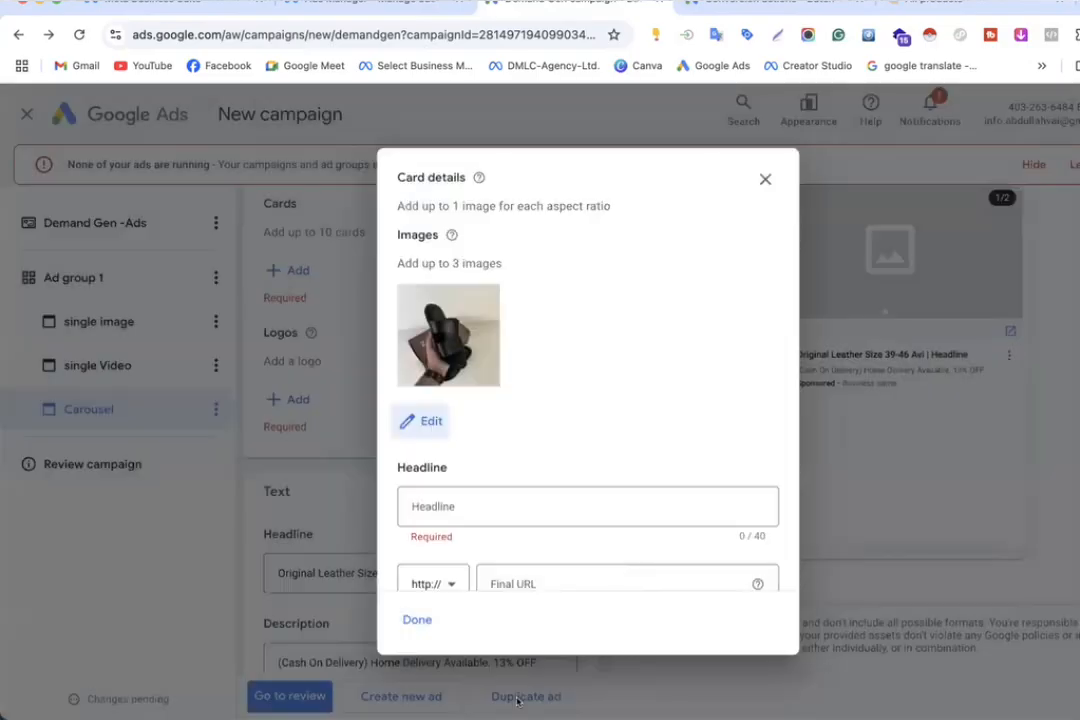
Step: Give the card the headline "Zig Leather"
left_click(450, 508)
type("Zig Leather")
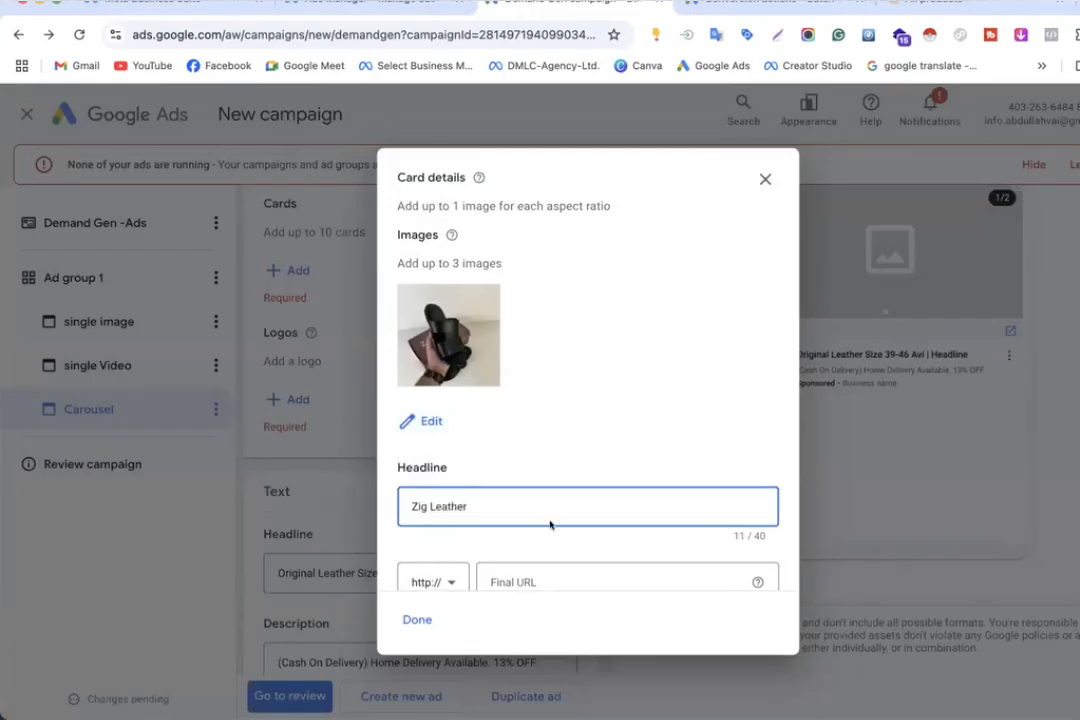
scroll(549, 524, "down", 3)
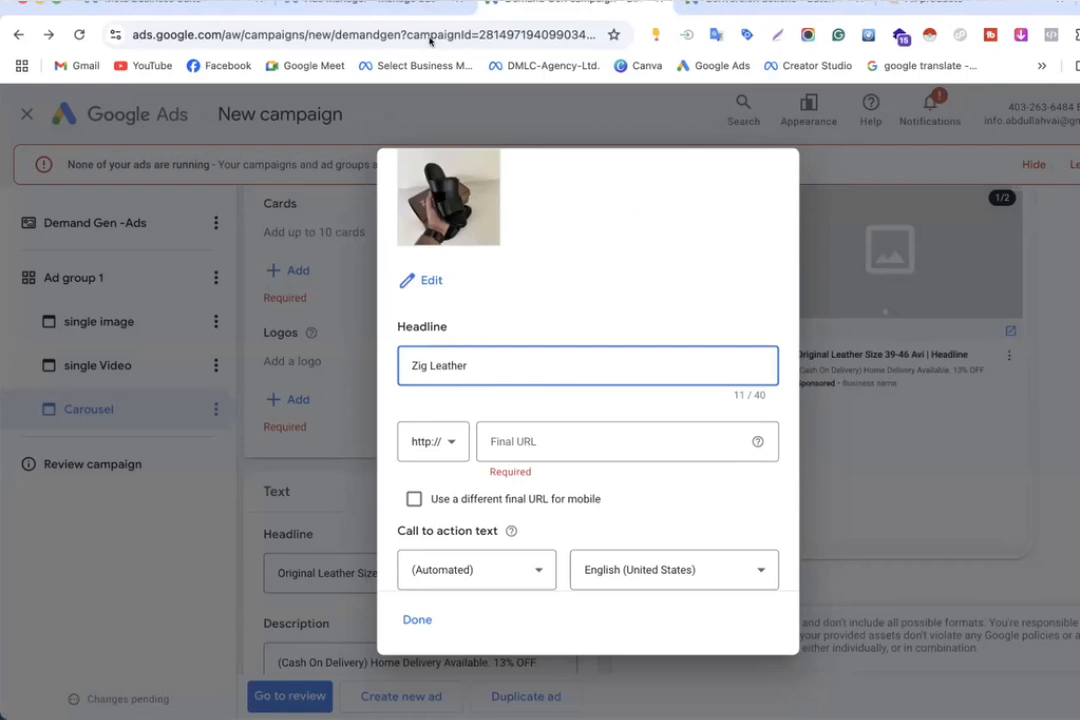
Step: Copy the Zig Leather product's page address from the Zapato store and set zapatobd.com/products/zig-leather as the card's final URL in Google Ads
left_click(920, 4)
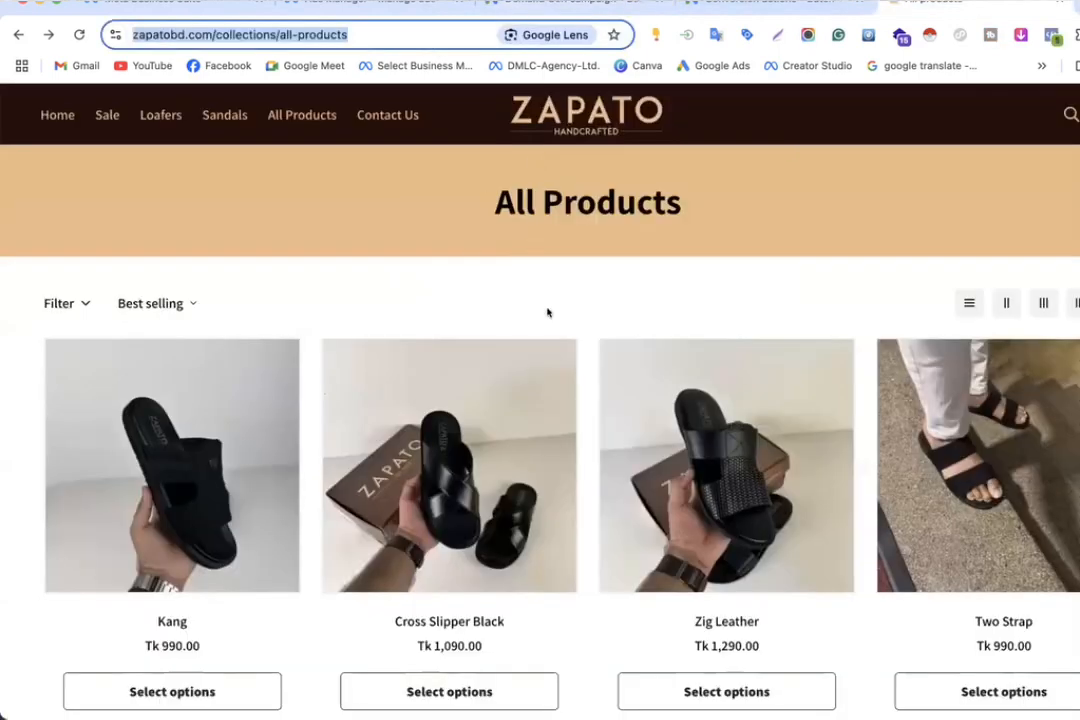
scroll(547, 313, "down", 5)
left_click(690, 230)
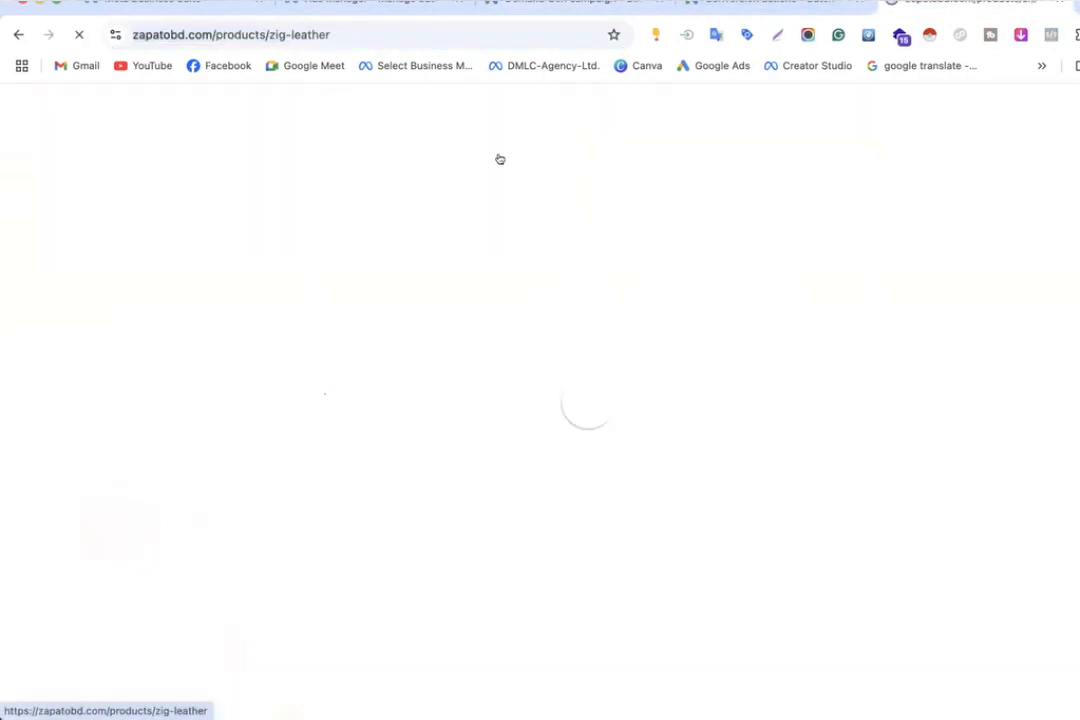
left_click(359, 26)
key("ctrl+c")
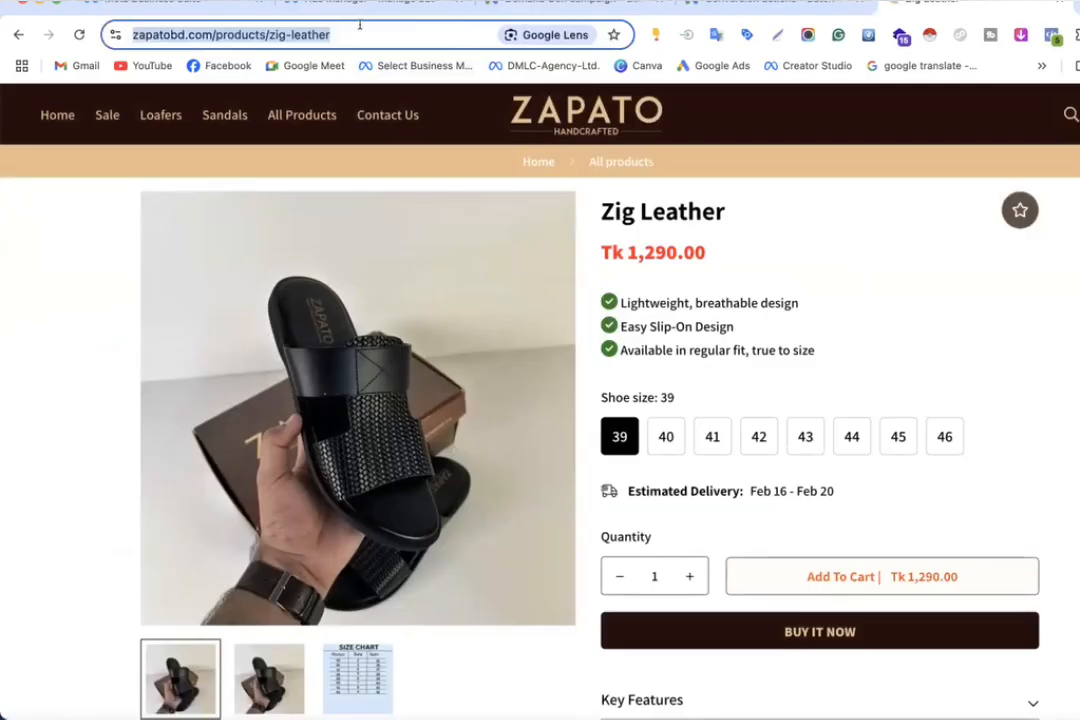
left_click(519, 6)
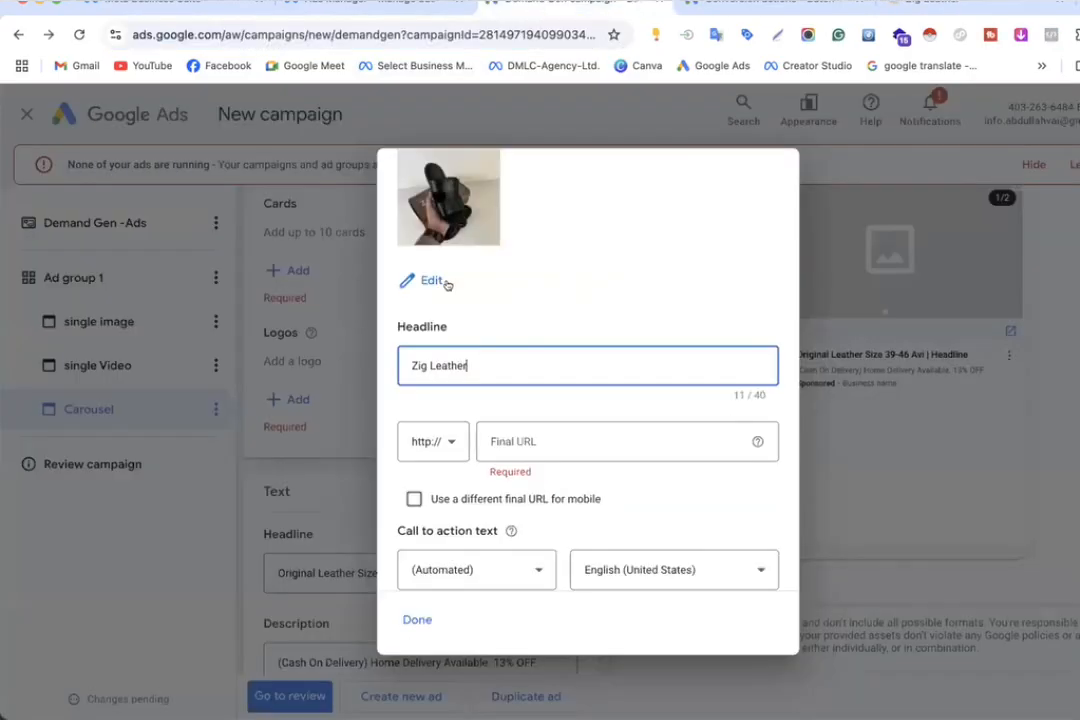
left_click(523, 441)
key("ctrl+v")
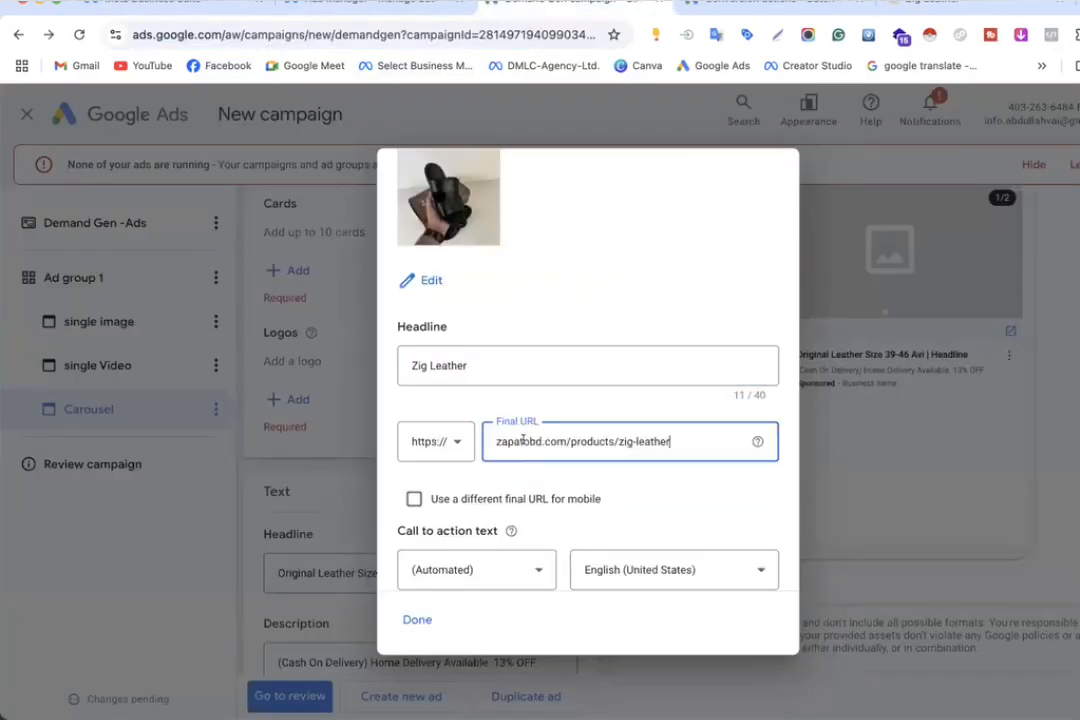
Step: Set the Zig Leather card's call to action to "Shop now" and finish the card
left_click(517, 551)
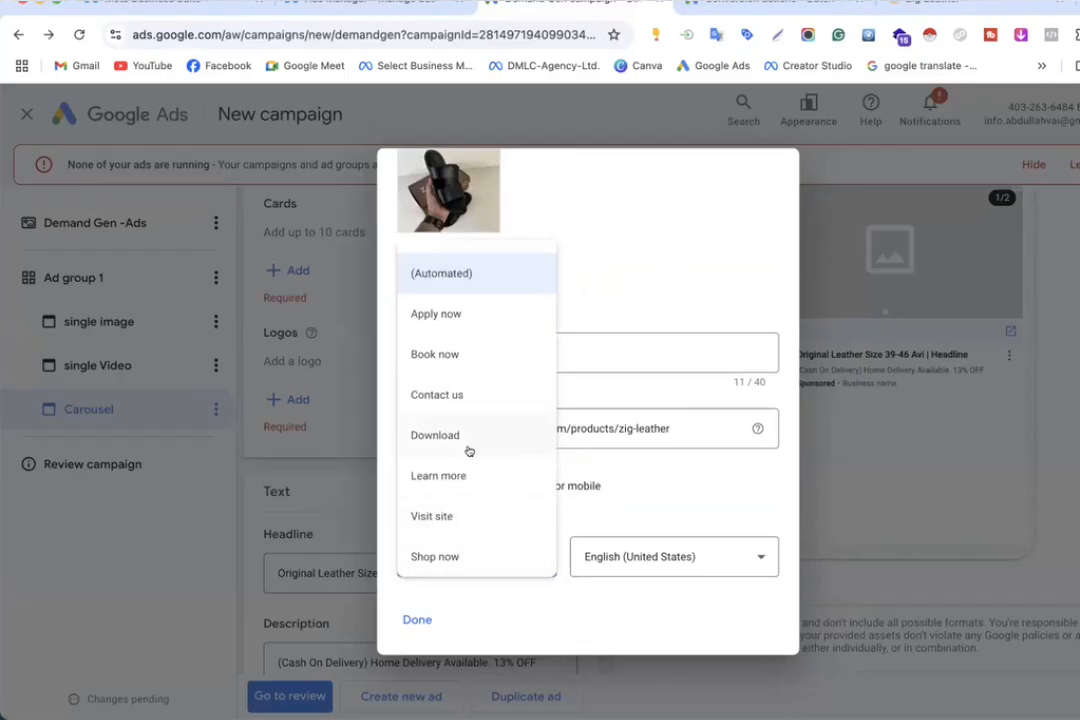
scroll(468, 451, "down", 2)
scroll(468, 451, "down", 2)
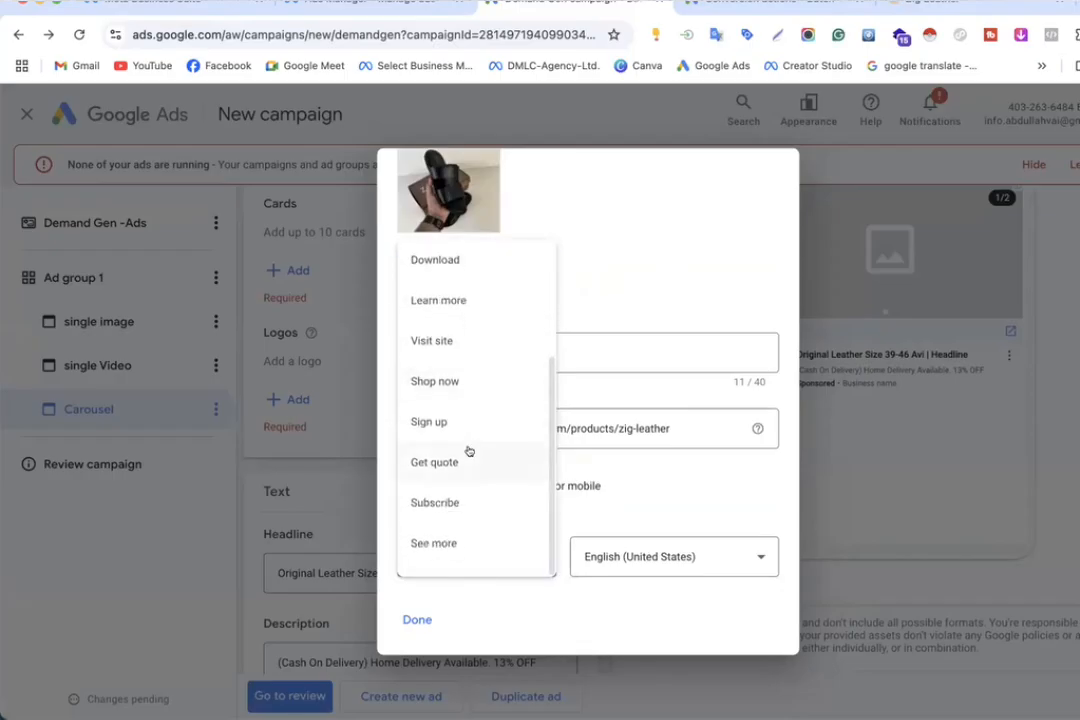
scroll(468, 451, "up", 2)
left_click(468, 449)
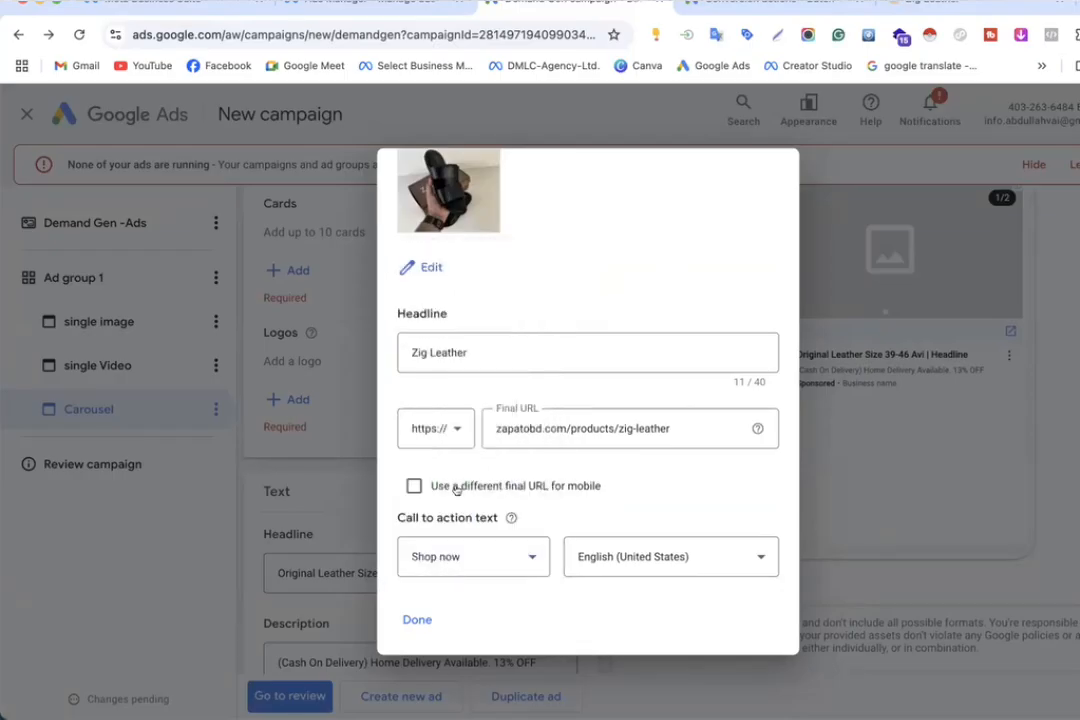
left_click(412, 619)
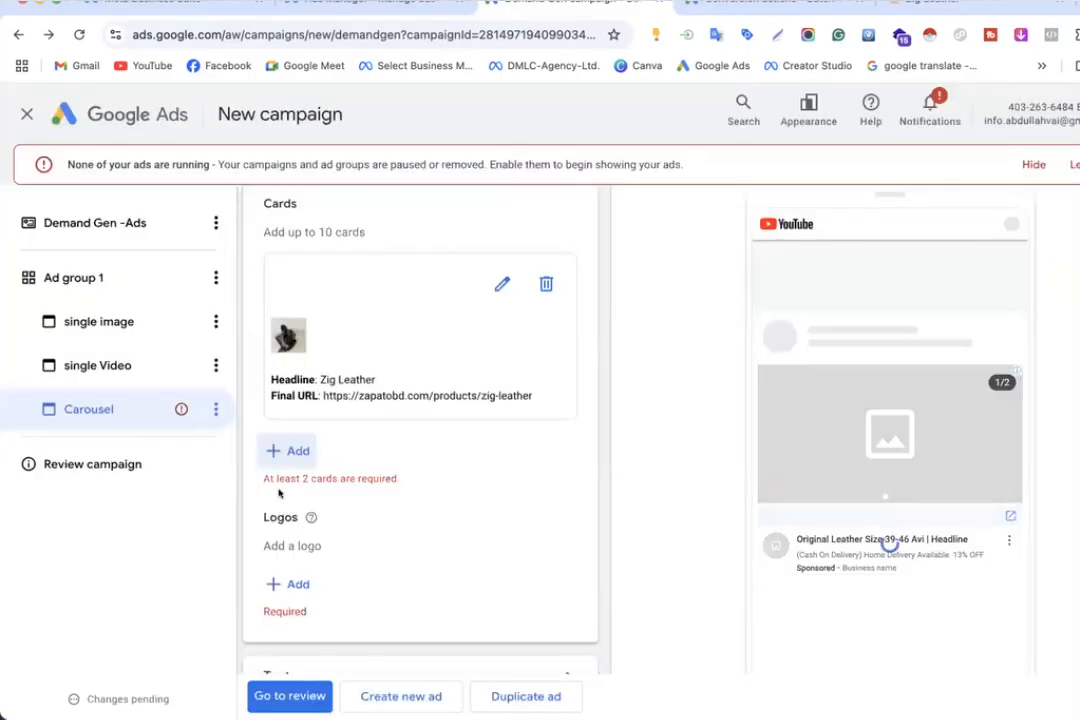
Step: Start a second Carousel card with the H-buckle sandal photo from the asset library and the headline "Haz Leather"
left_click(291, 453)
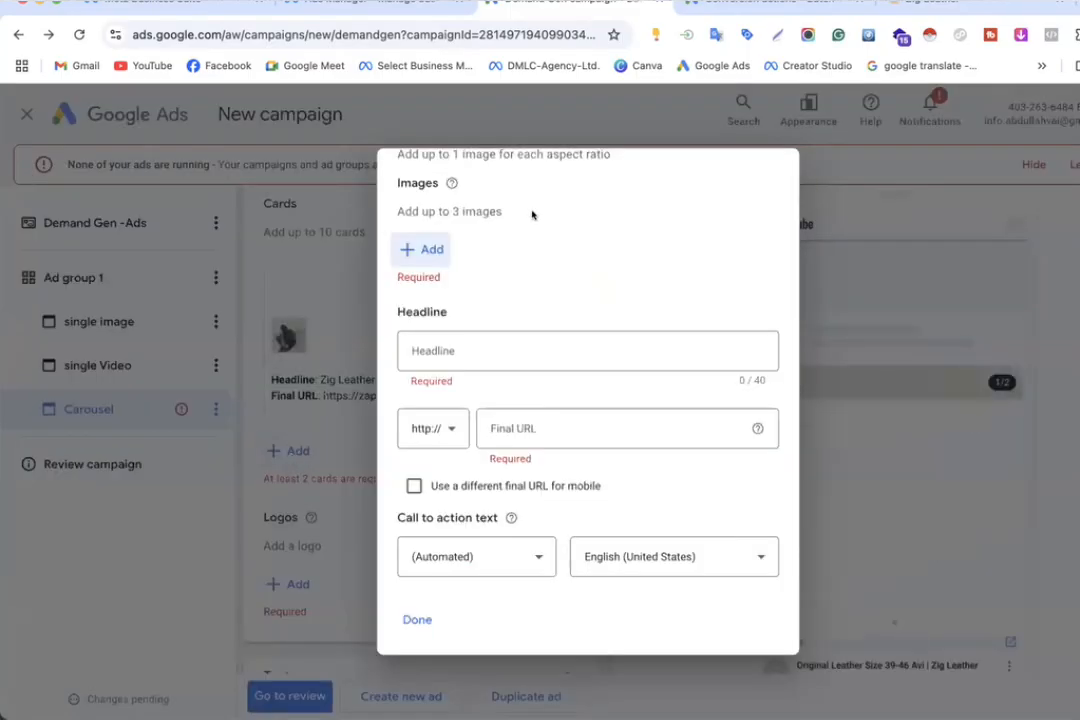
left_click(417, 251)
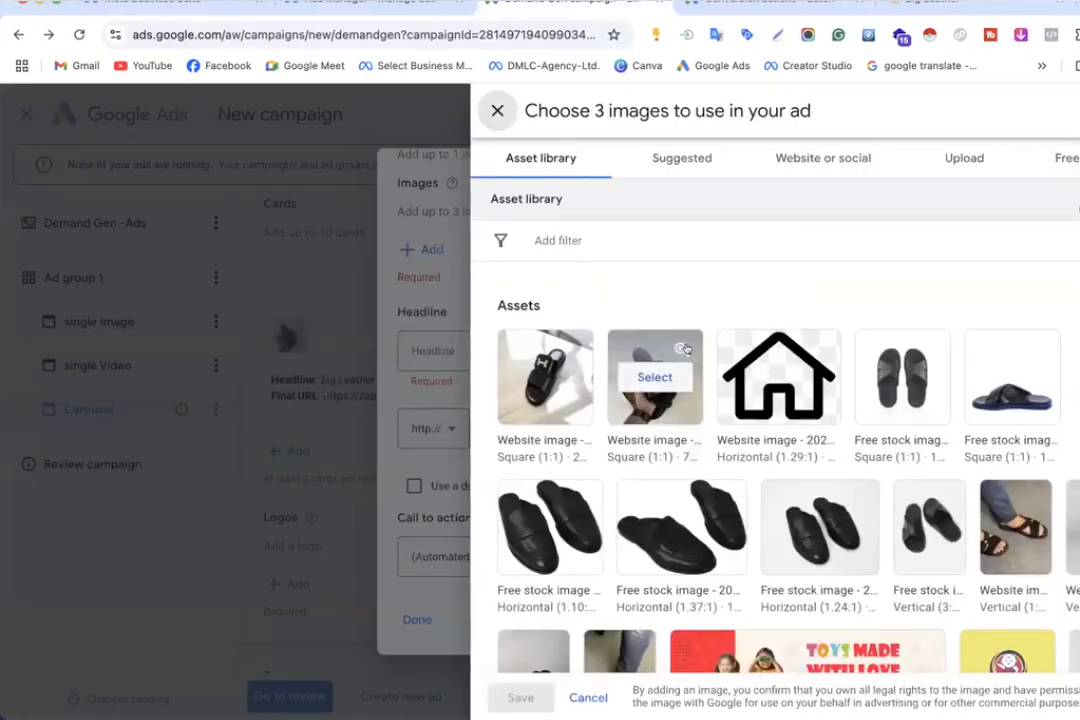
left_click(545, 378)
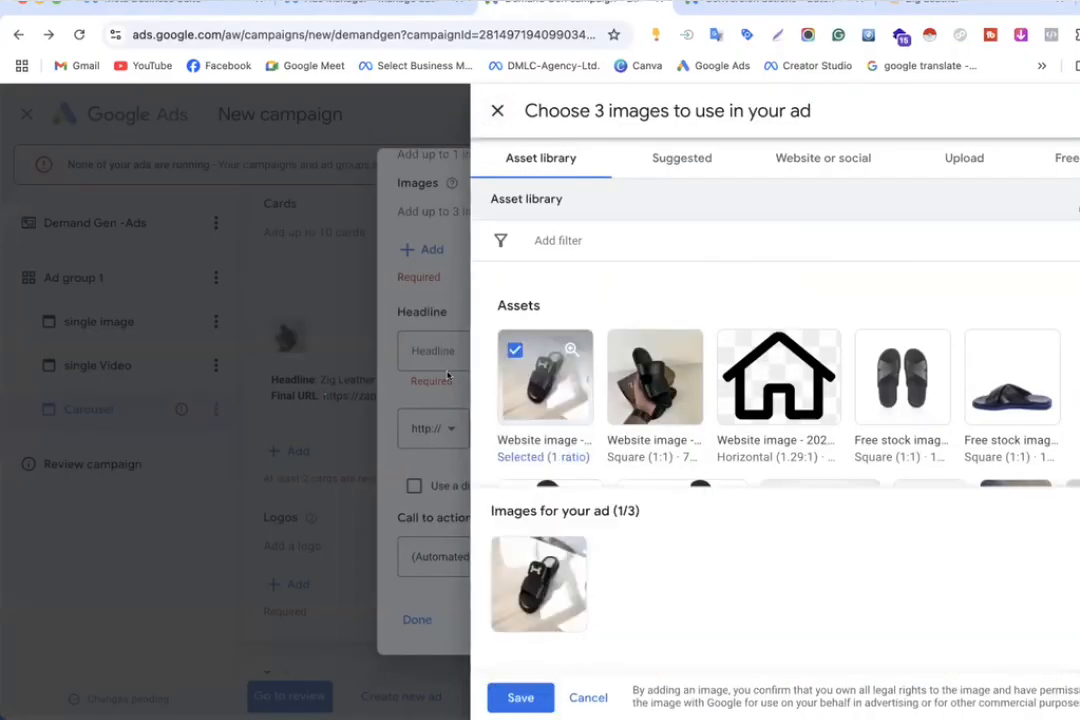
left_click(518, 697)
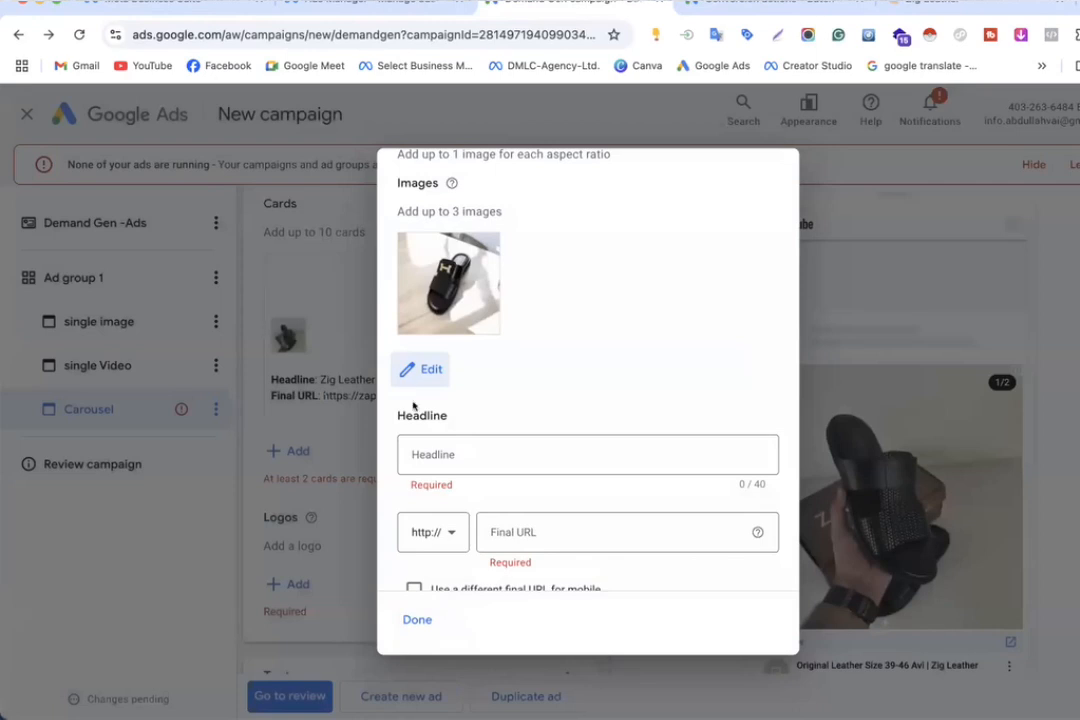
left_click(447, 454)
type("Ha")
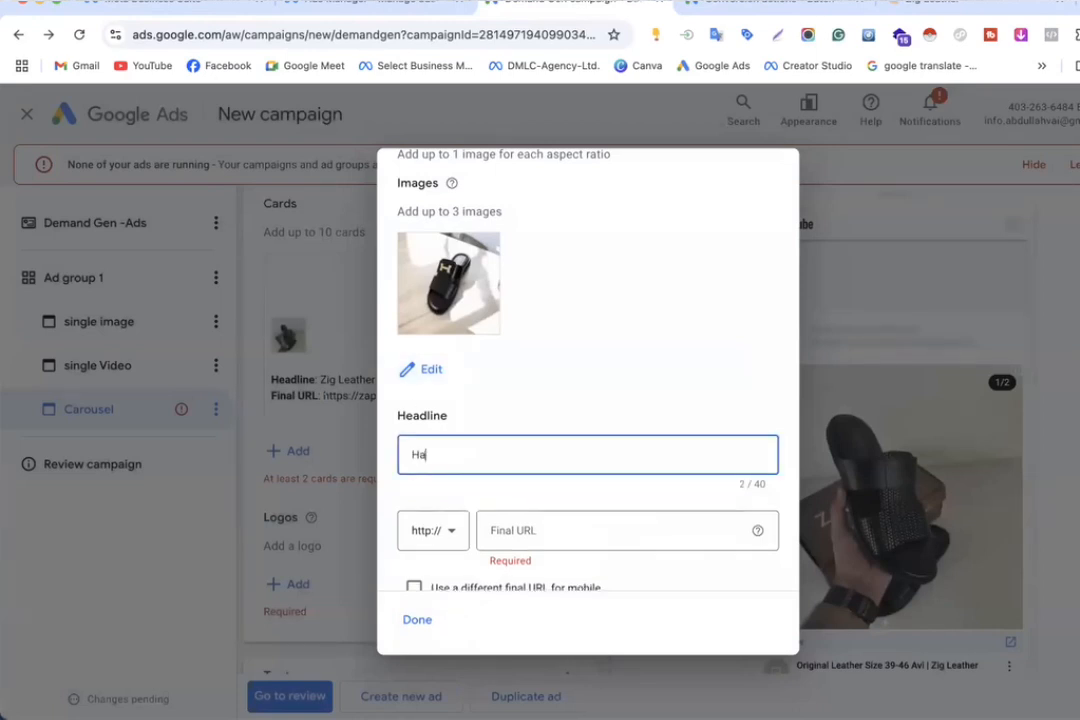
type("z Leather")
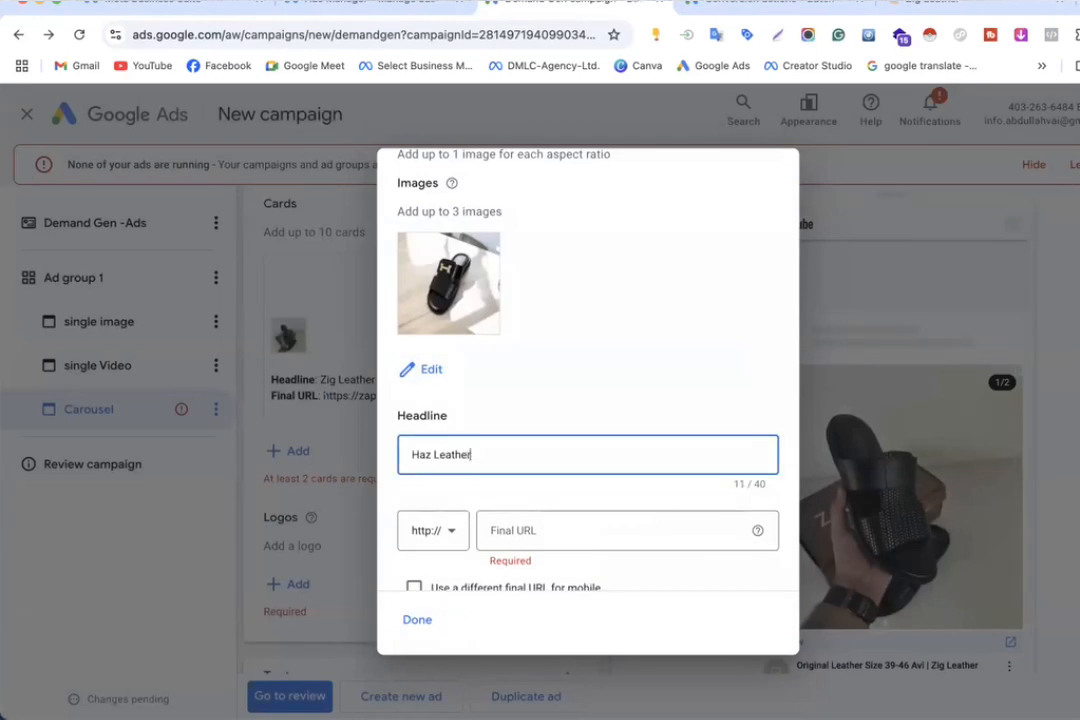
Step: Switch to the Zapato store, open the Haz Leather product from All Products and copy its page address
left_click(740, 3)
left_click(925, 3)
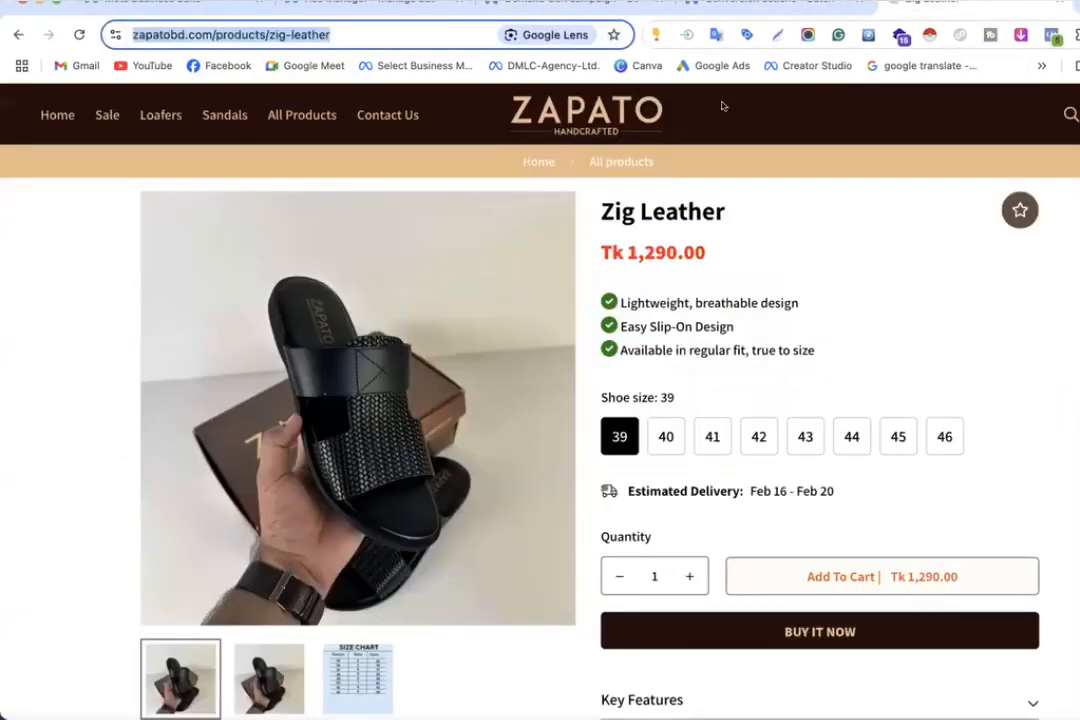
left_click(18, 35)
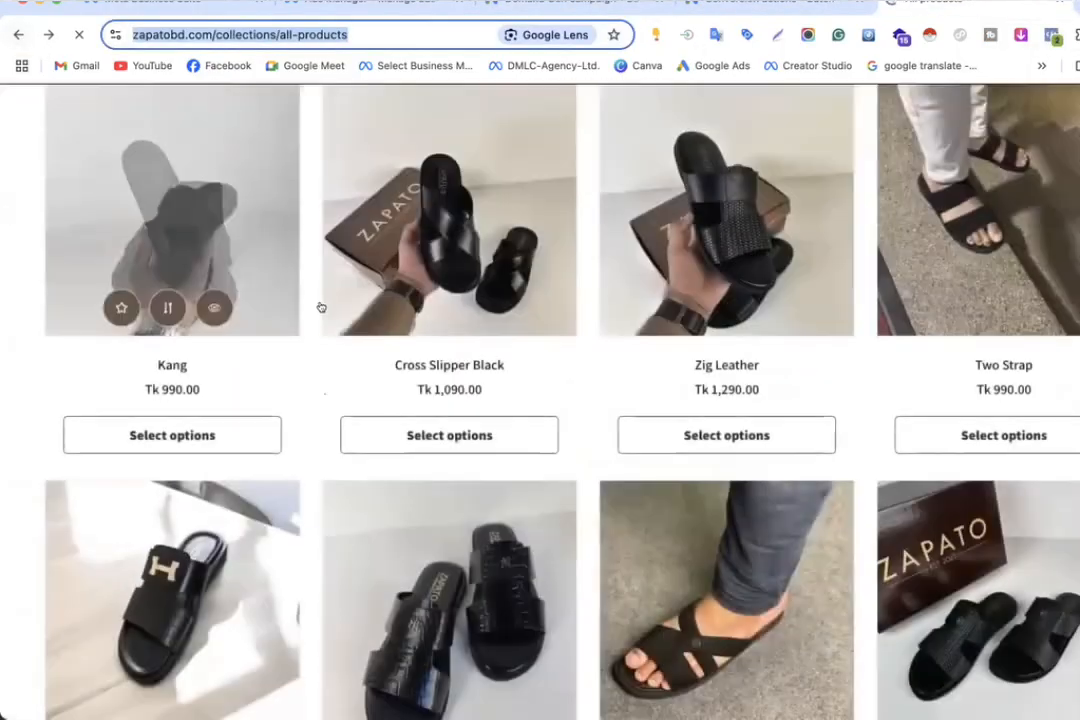
scroll(387, 365, "down", 2)
scroll(564, 408, "down", 1)
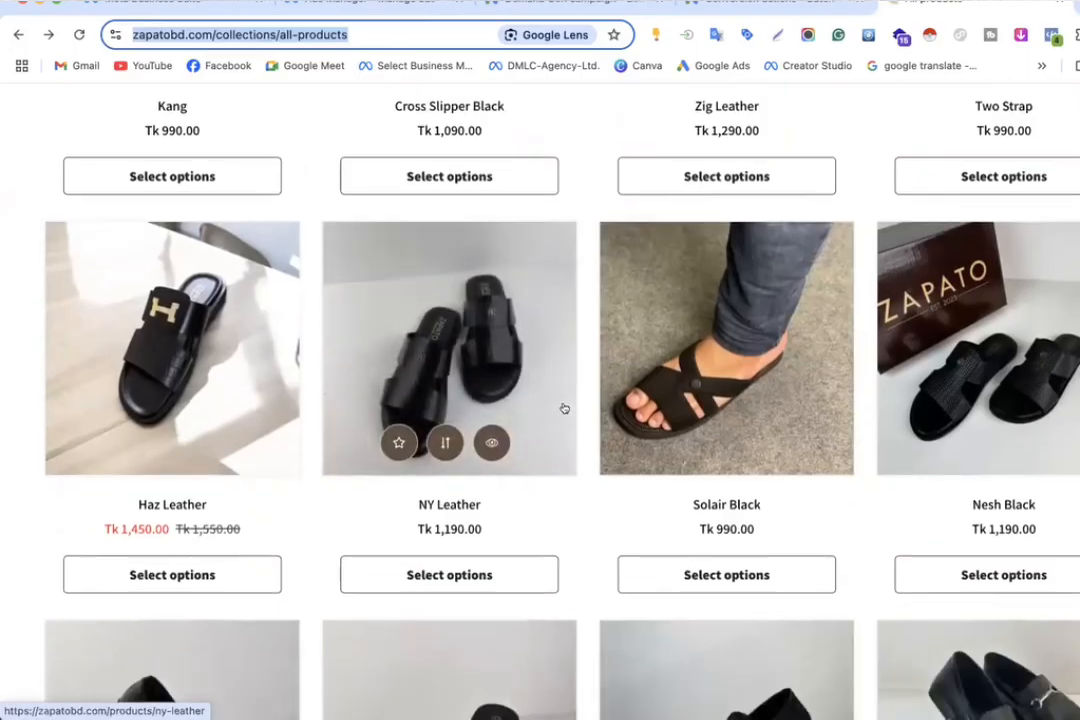
scroll(564, 408, "up", 1)
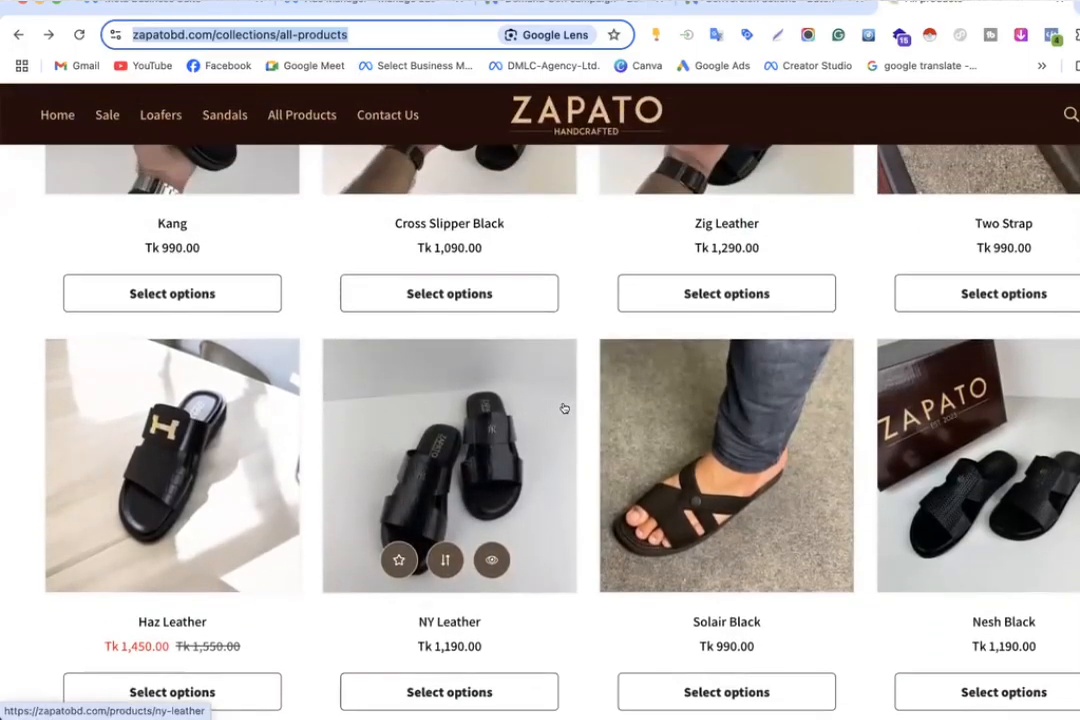
left_click(258, 416)
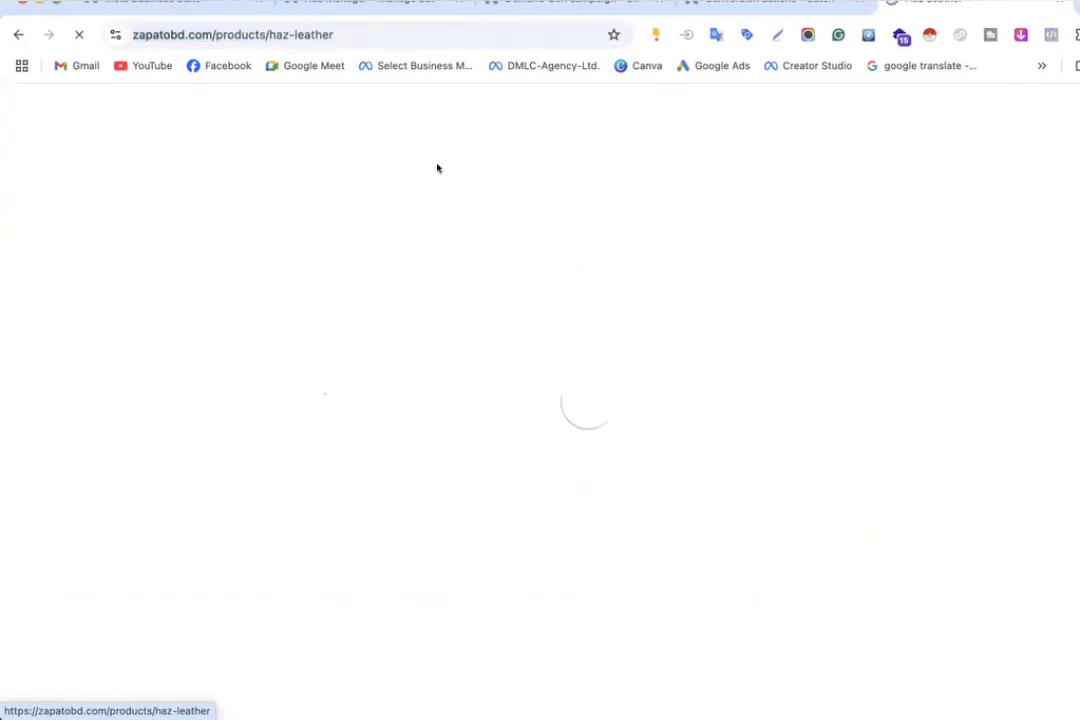
left_click(373, 34)
key("ctrl+c")
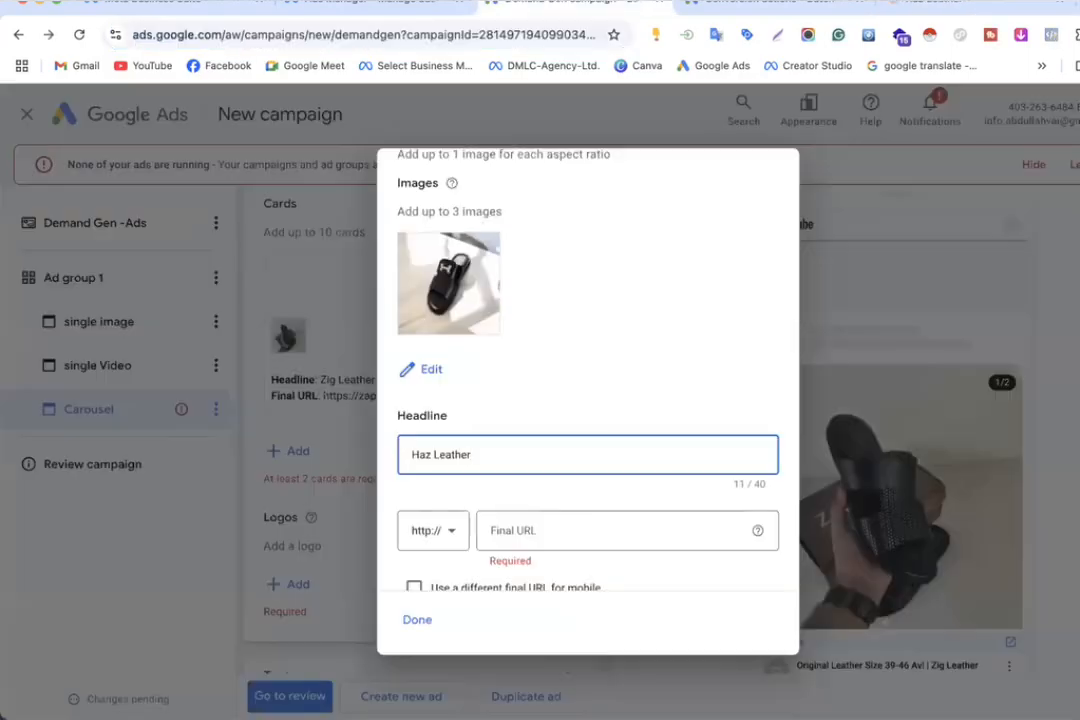
Step: Back in Google Ads, set the second card's final URL to zapatobd.com/products/haz-leather and finish the card
left_click(530, 5)
left_click(501, 528)
key("ctrl+v")
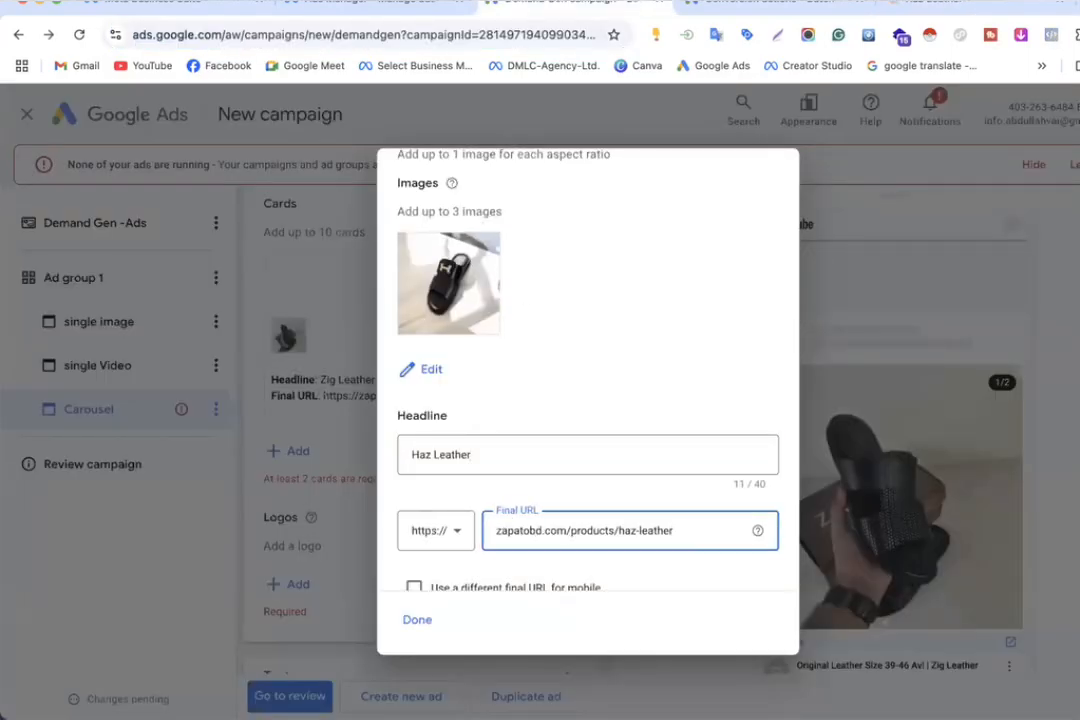
left_click(417, 620)
Step: Examine the two Carousel cards and the YouTube Home Feed preview of the ad
scroll(395, 390, "down", 1)
scroll(304, 448, "down", 1)
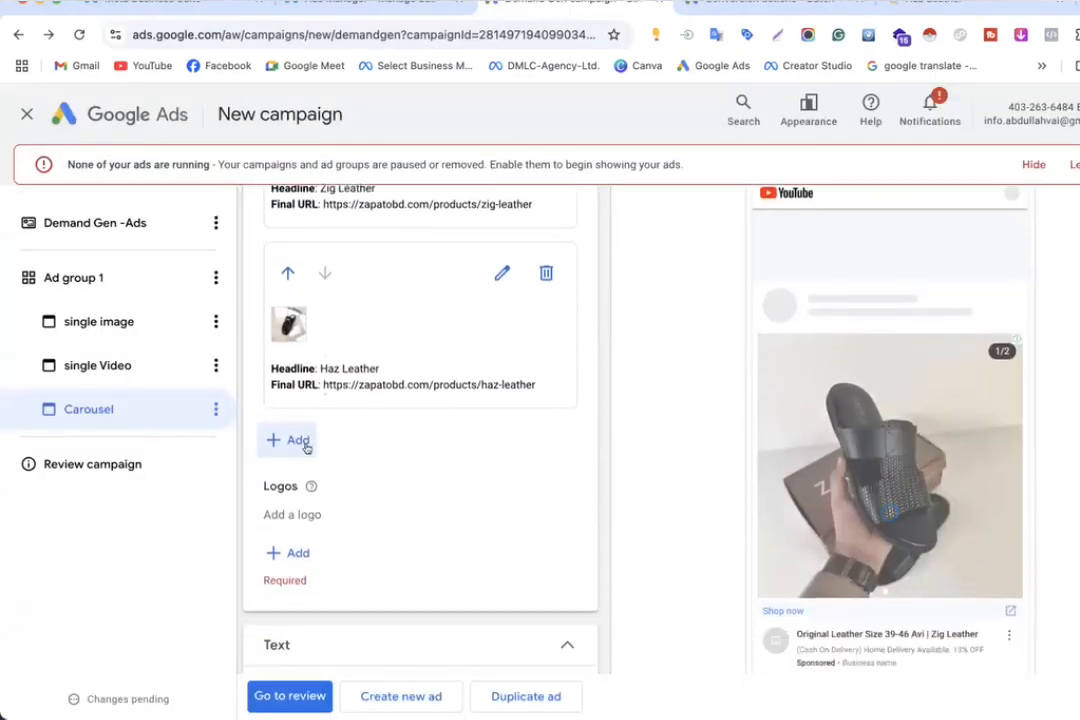
scroll(410, 344, "up", 1)
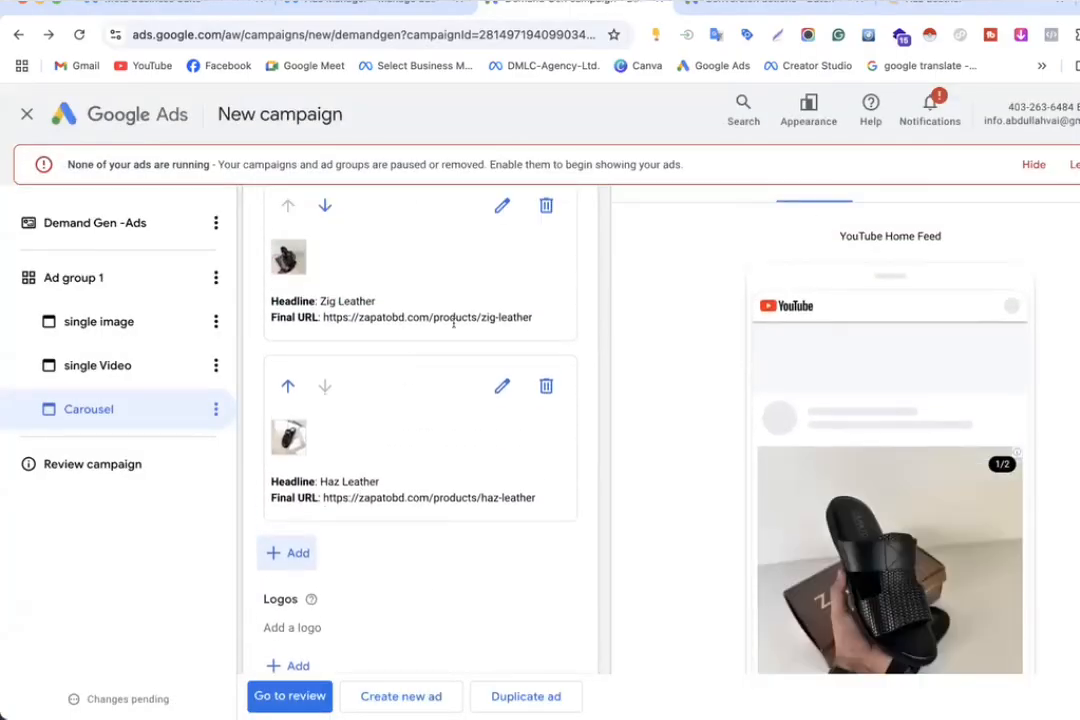
scroll(836, 453, "down", 2)
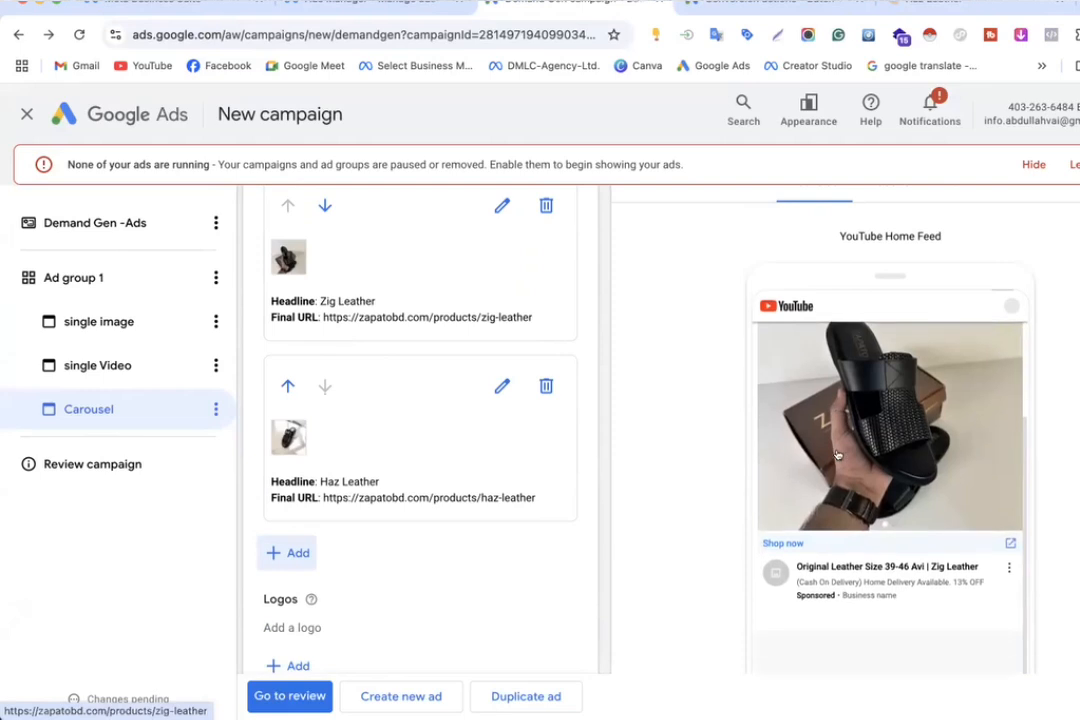
scroll(838, 455, "down", 3)
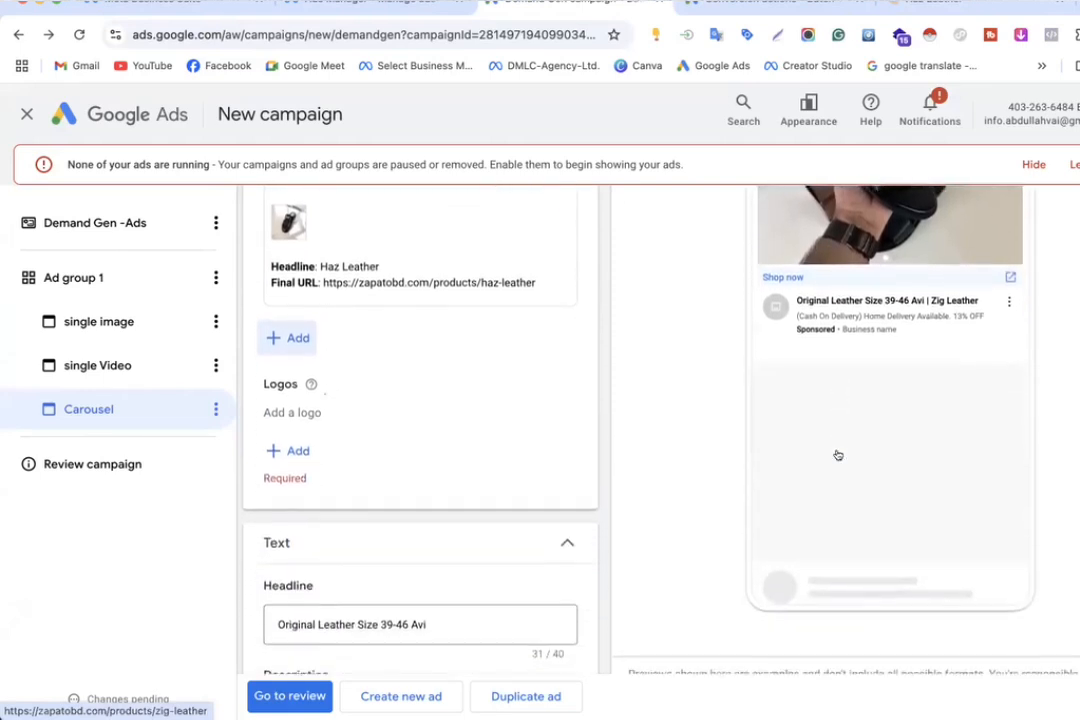
scroll(838, 455, "up", 1)
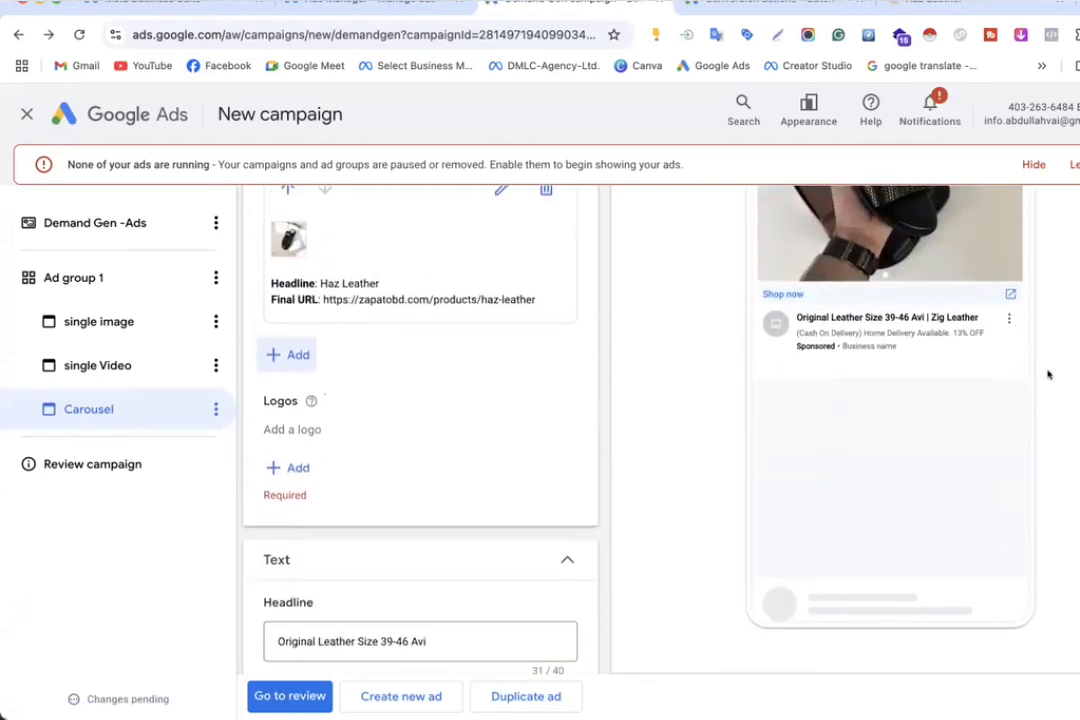
left_click(281, 354)
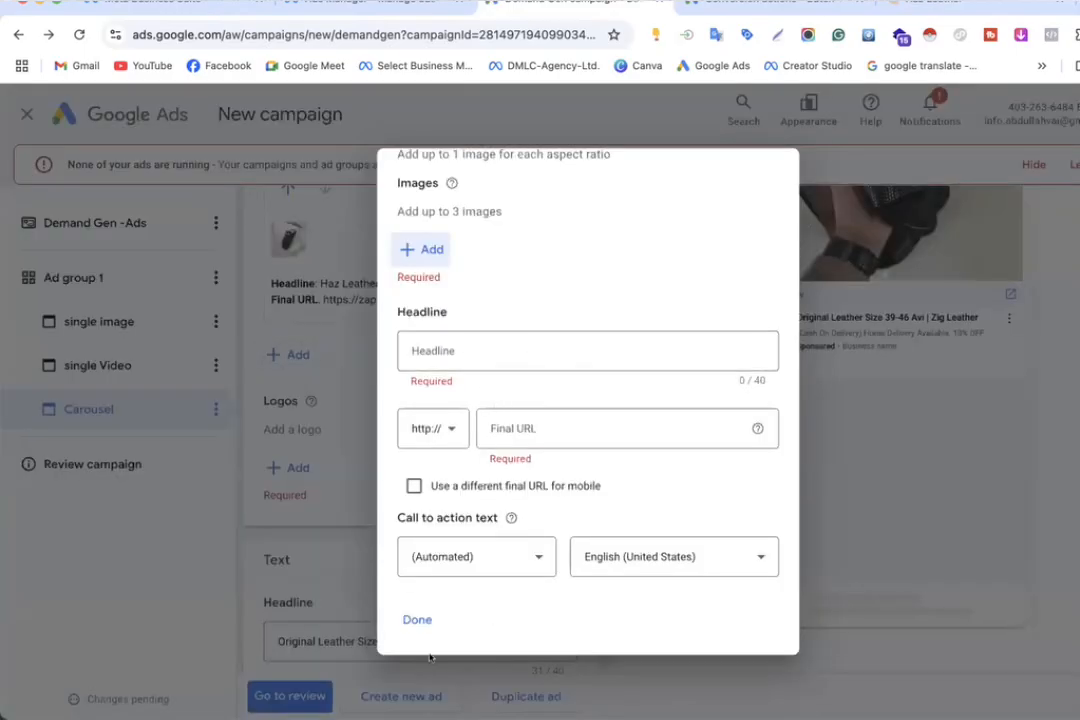
left_click(409, 621)
left_click(547, 366)
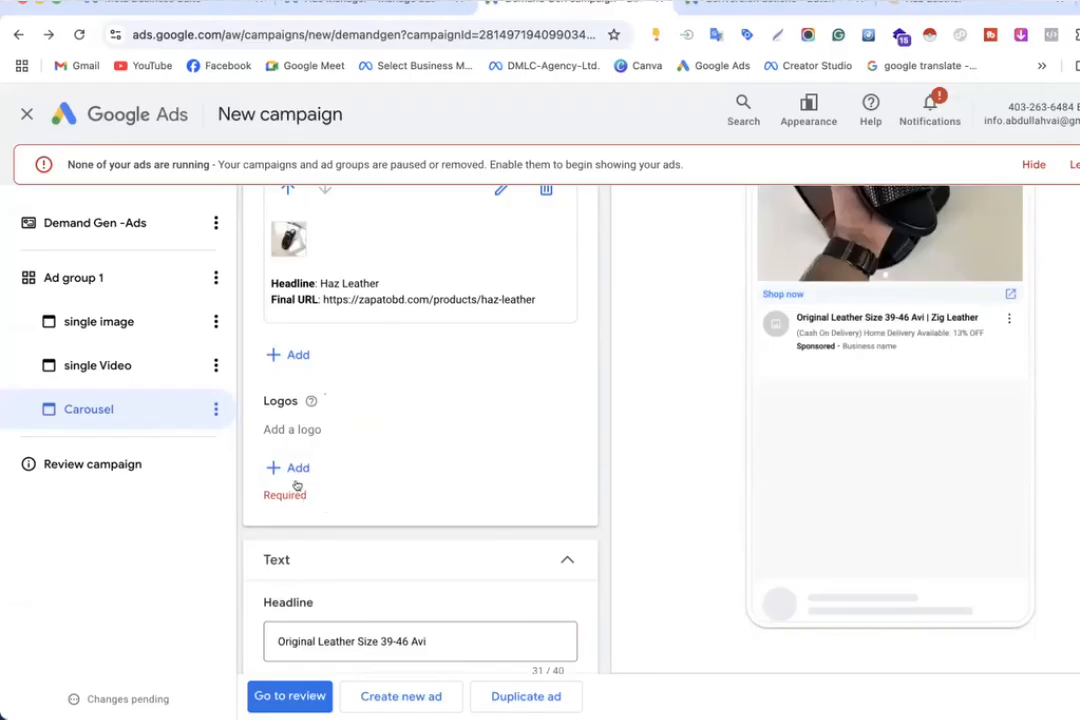
Step: Add the house icon from the asset library as the Carousel ad's logo, using the 1:1 crop
left_click(297, 466)
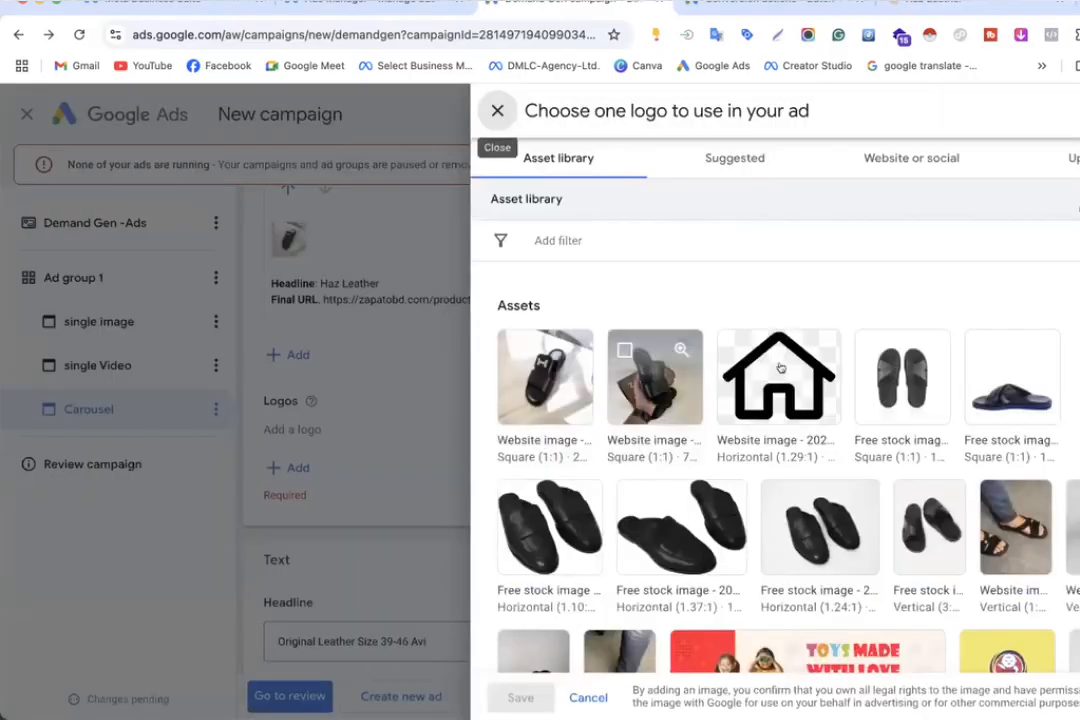
left_click(779, 374)
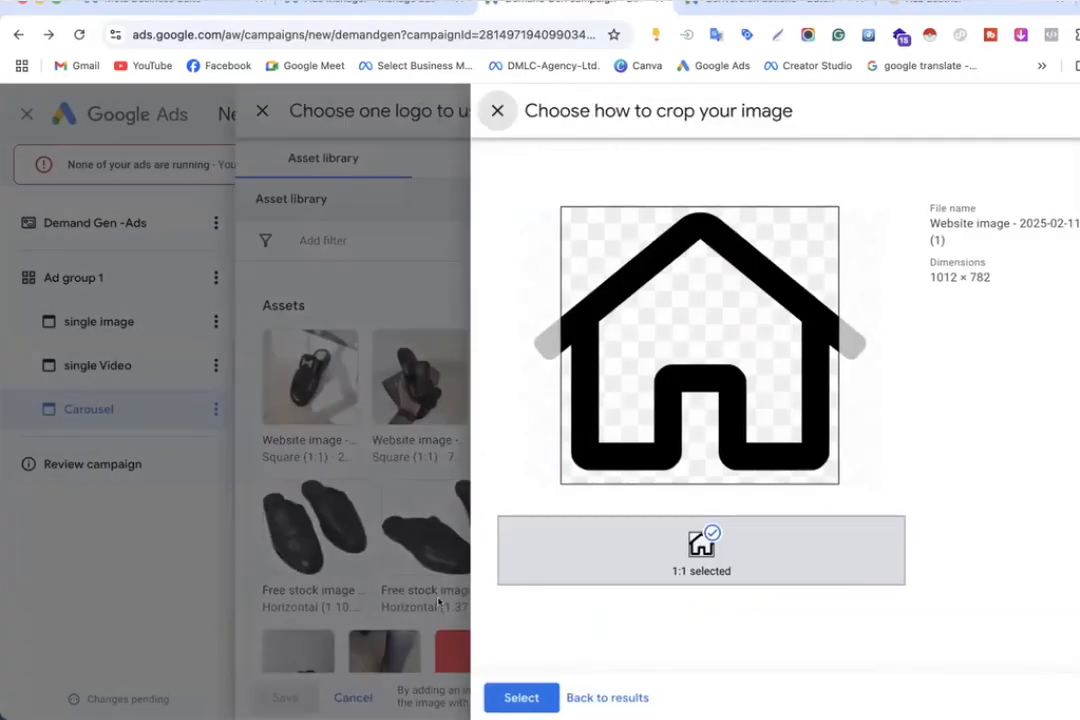
left_click(502, 698)
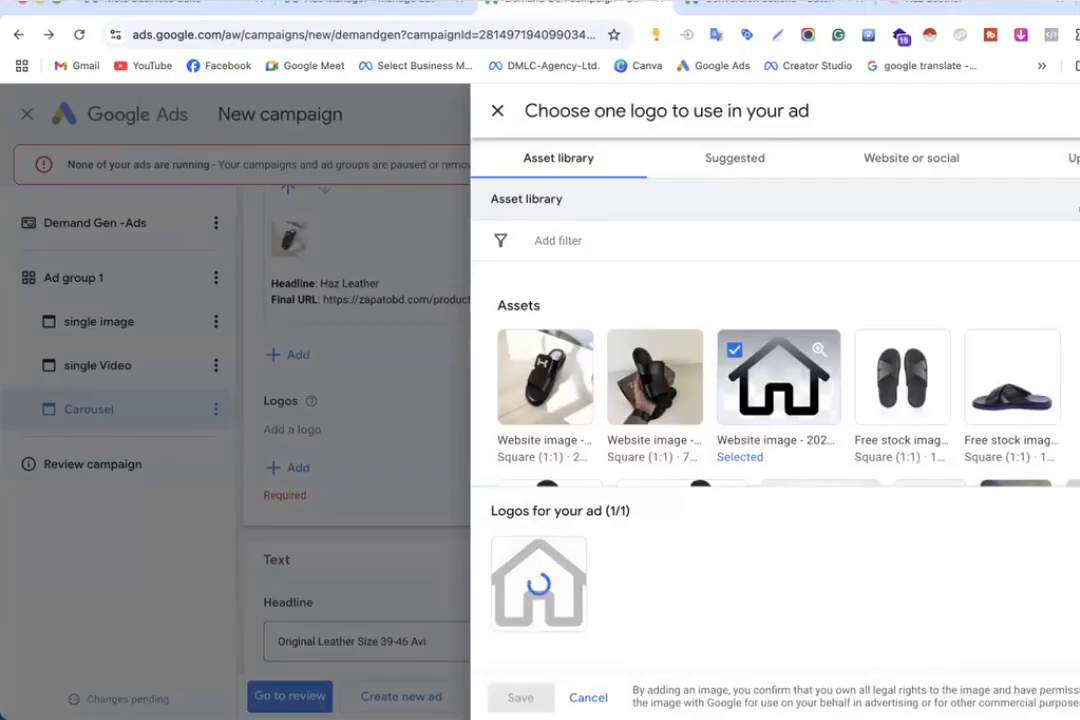
left_click(521, 698)
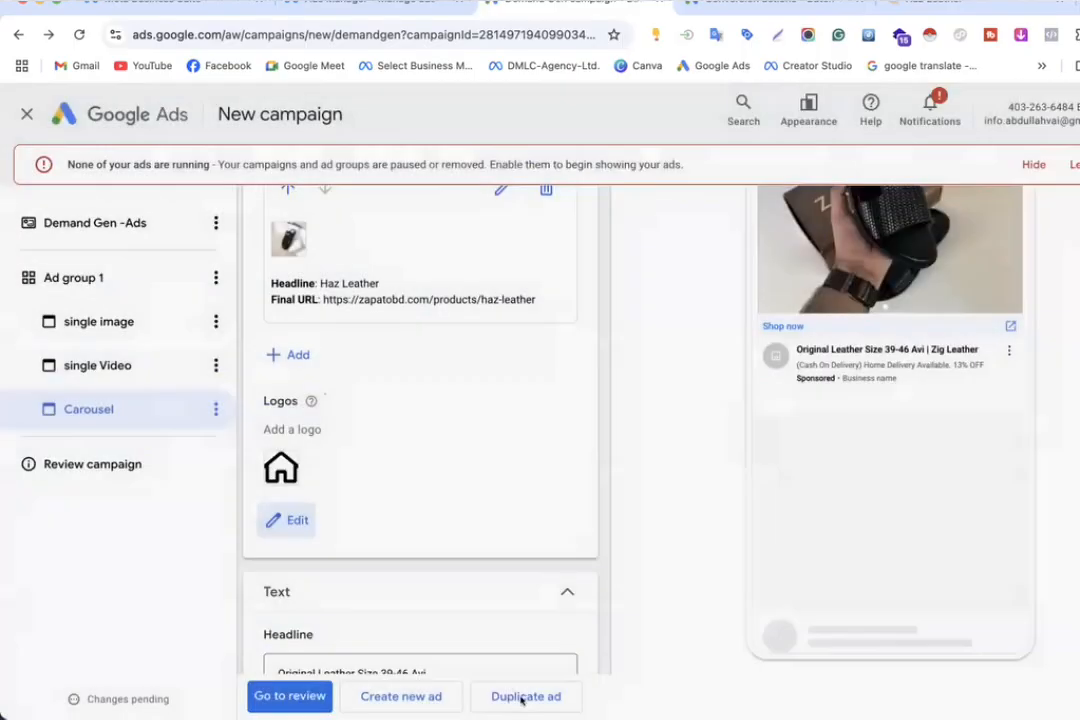
Step: Set the Carousel ad's business name to "Zapato"
scroll(423, 512, "down", 3)
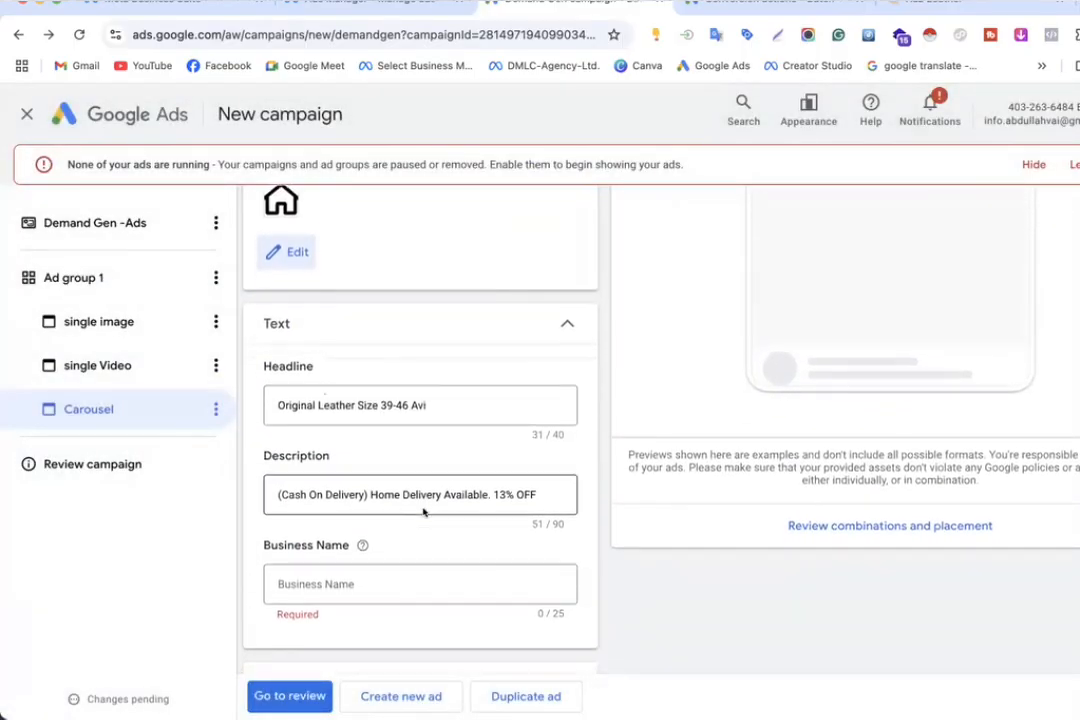
scroll(423, 512, "down", 2)
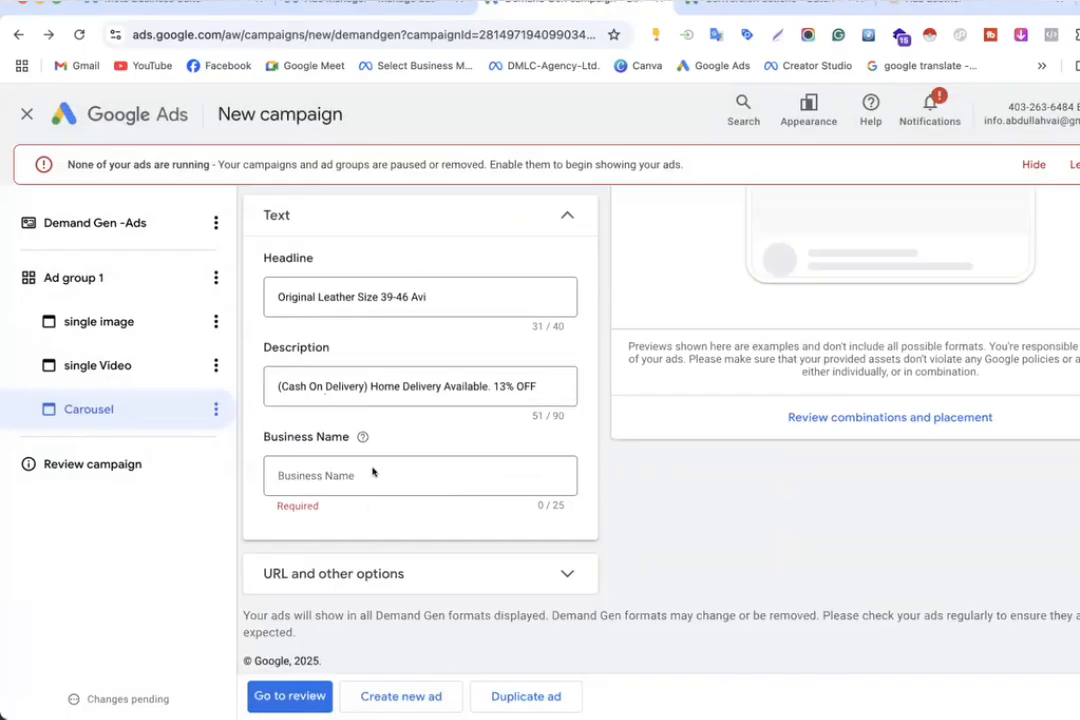
scroll(398, 444, "up", 3)
scroll(340, 447, "down", 2)
left_click(340, 475)
type("Zapato")
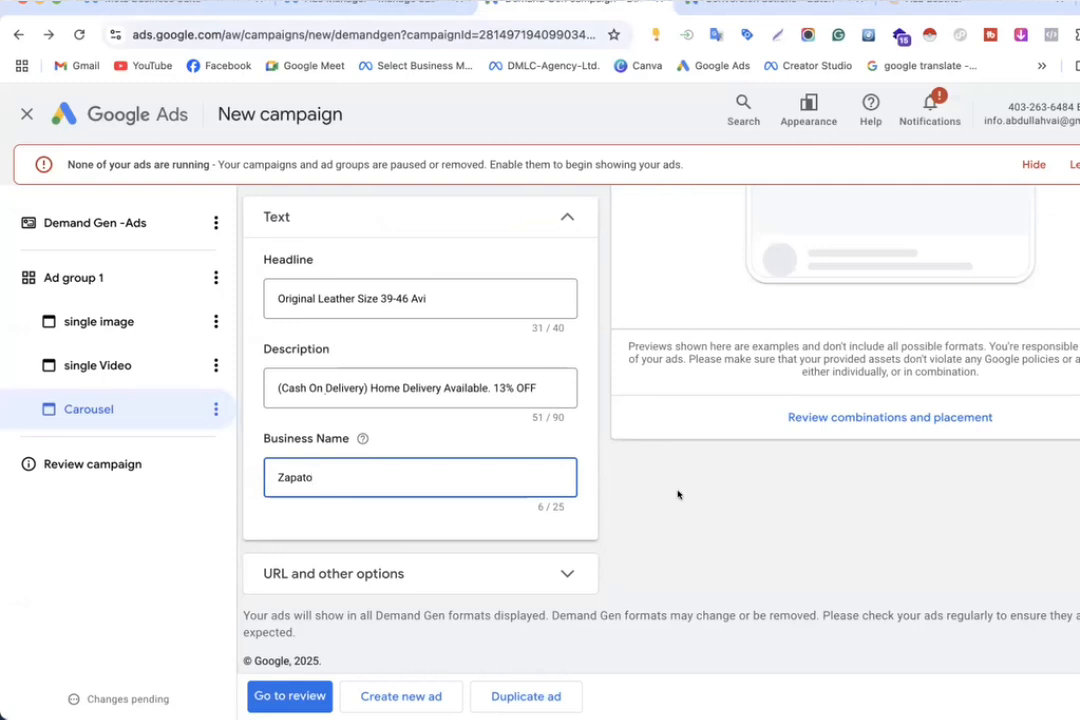
Step: Open all placement previews of the Carousel ad and examine the YouTube Home Feed and Discover versions
left_click(815, 417)
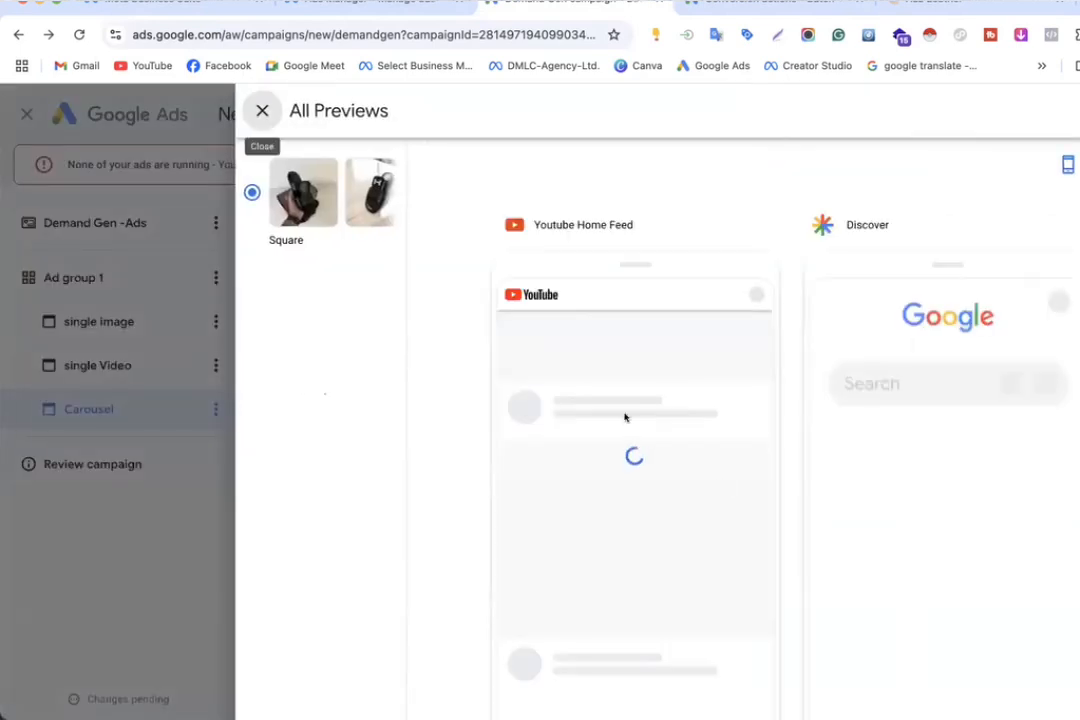
scroll(655, 497, "down", 1)
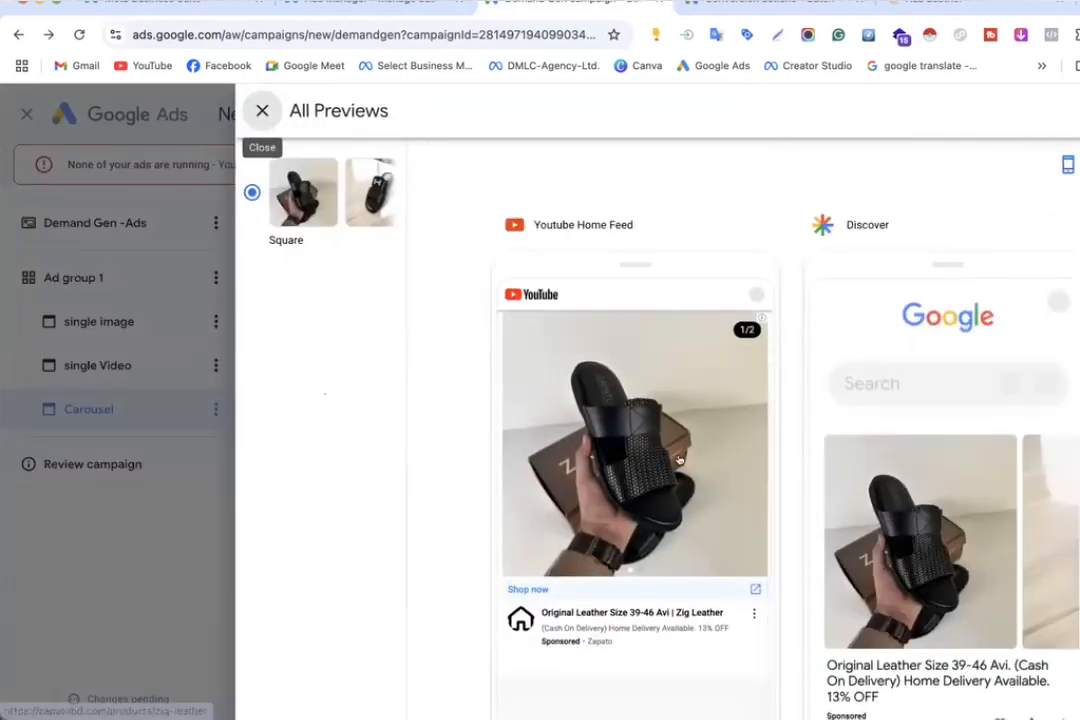
scroll(1044, 550, "down", 2)
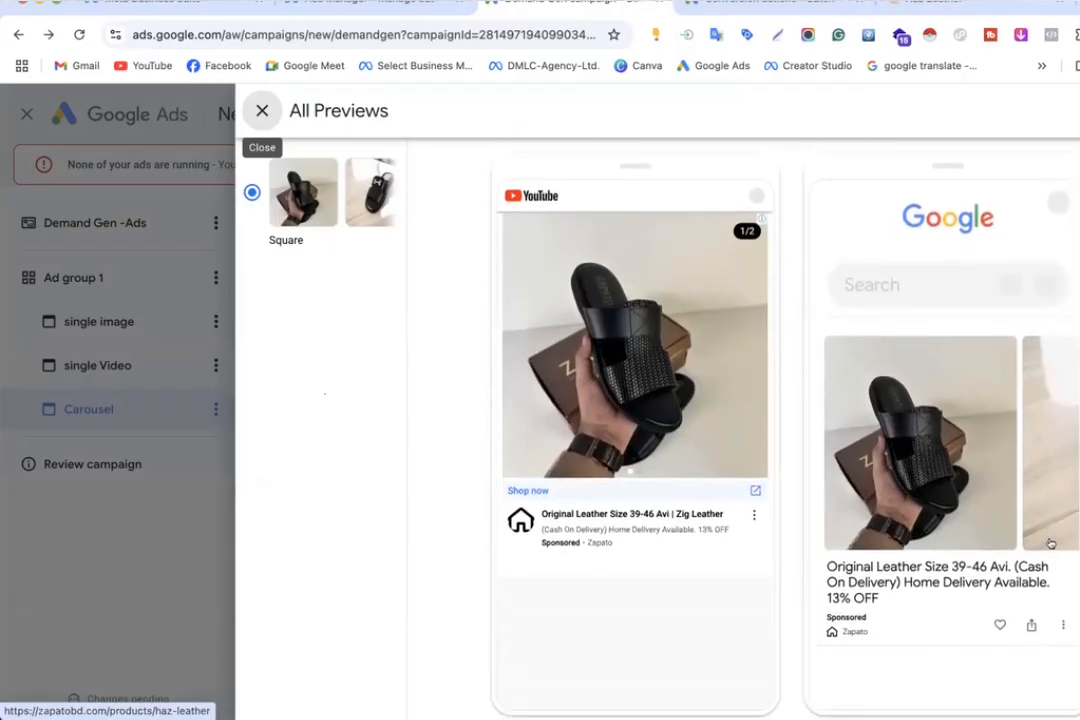
scroll(636, 449, "down", 2)
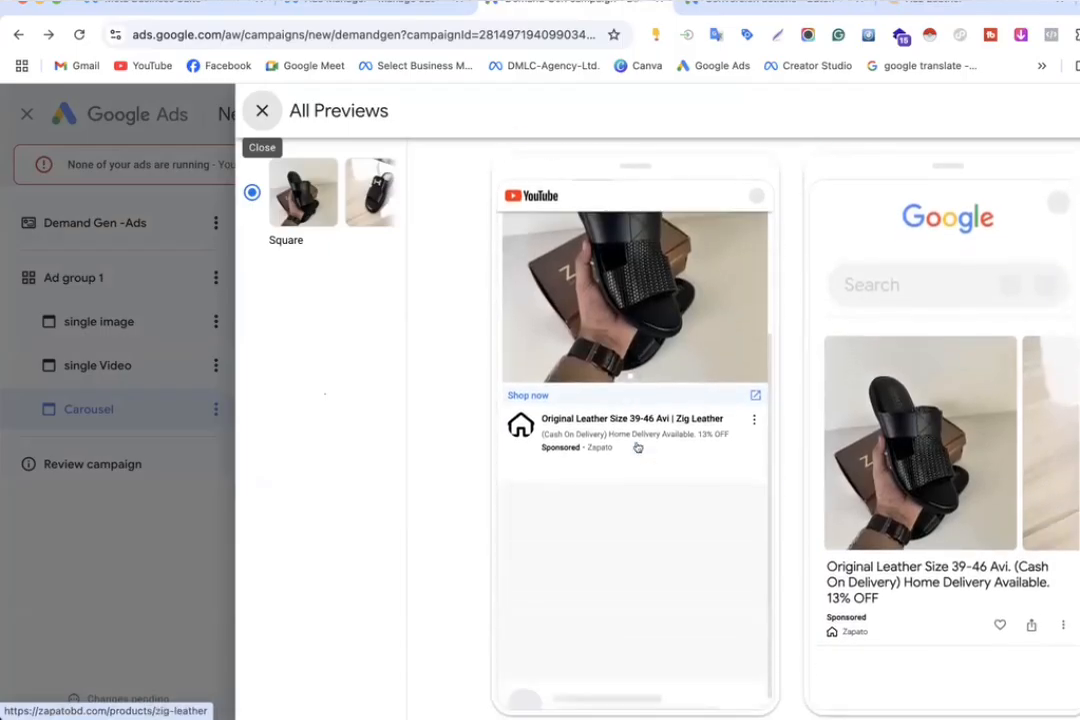
Step: Examine the Carousel ad's desktop previews for Gmail closed and open, and close the placement previews
scroll(637, 448, "up", 4)
scroll(636, 449, "up", 2)
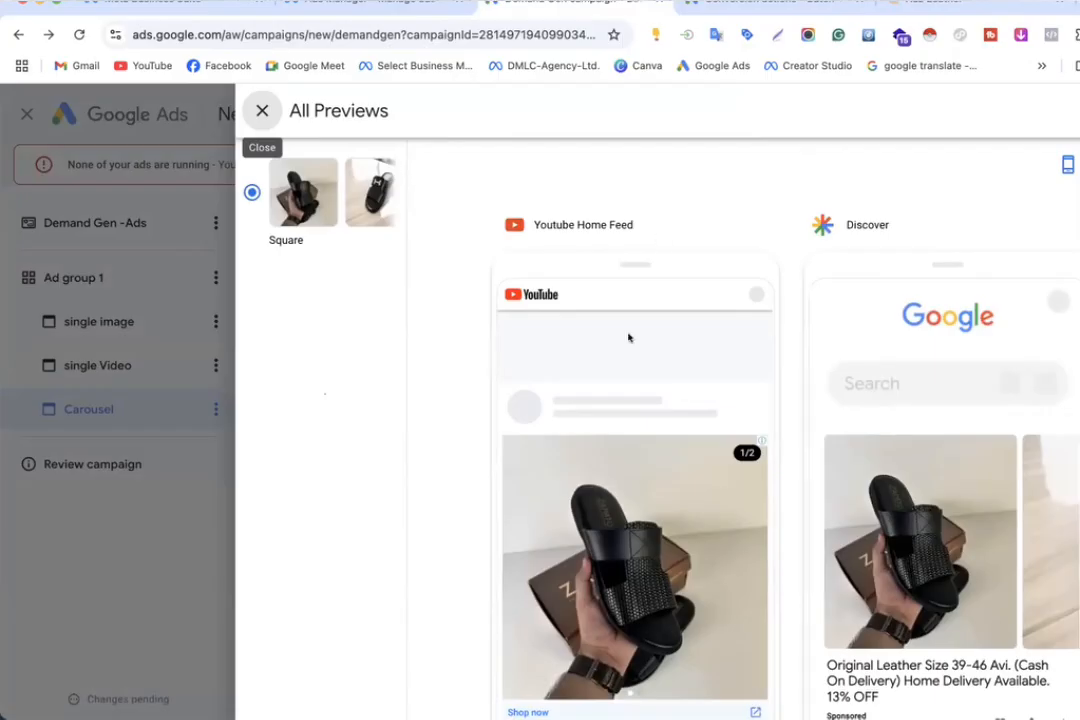
left_click(1079, 165)
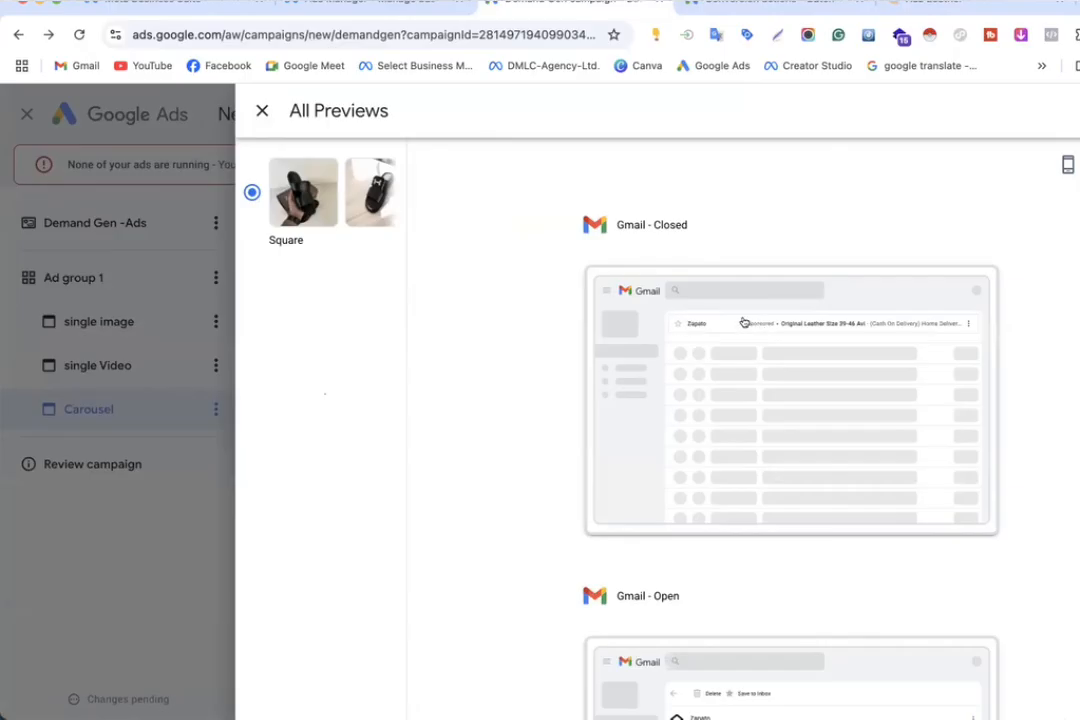
scroll(821, 438, "down", 1)
scroll(821, 438, "down", 3)
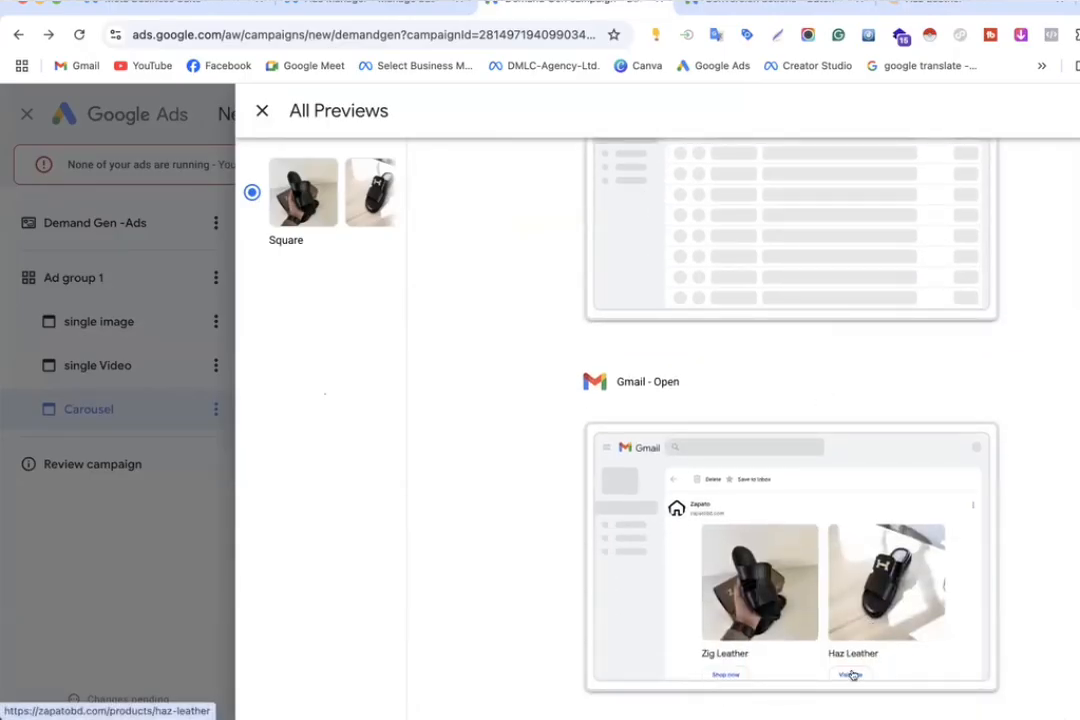
left_click(261, 110)
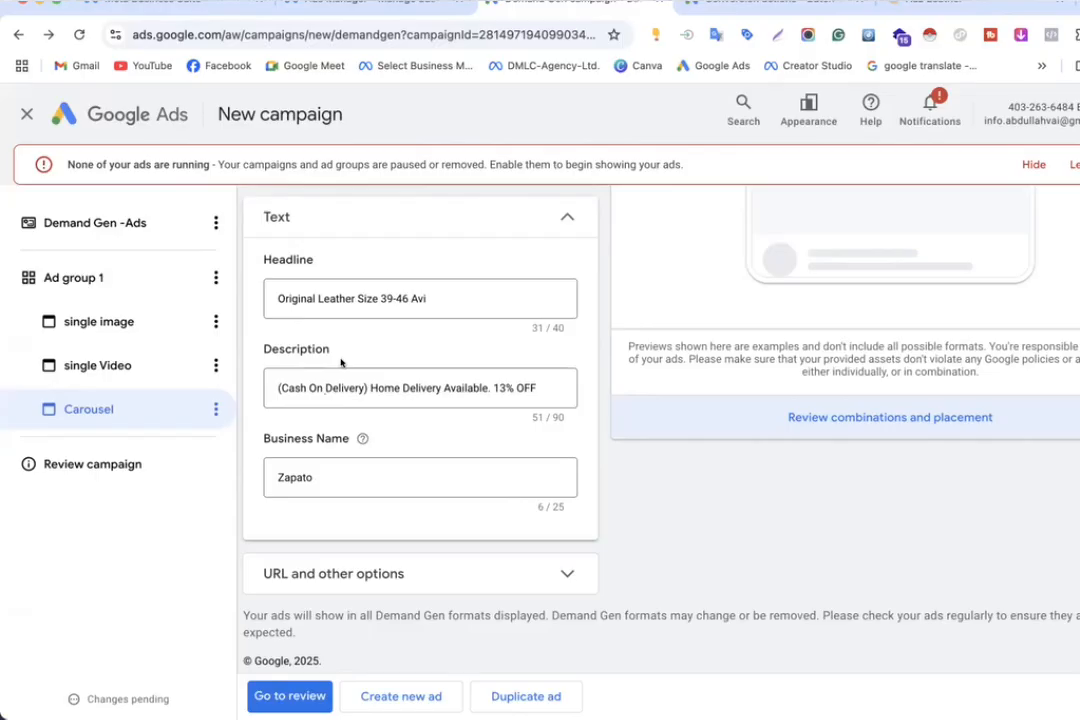
Step: Review the Carousel ad's type, name, final URL, cards and text fields
scroll(340, 363, "up", 10)
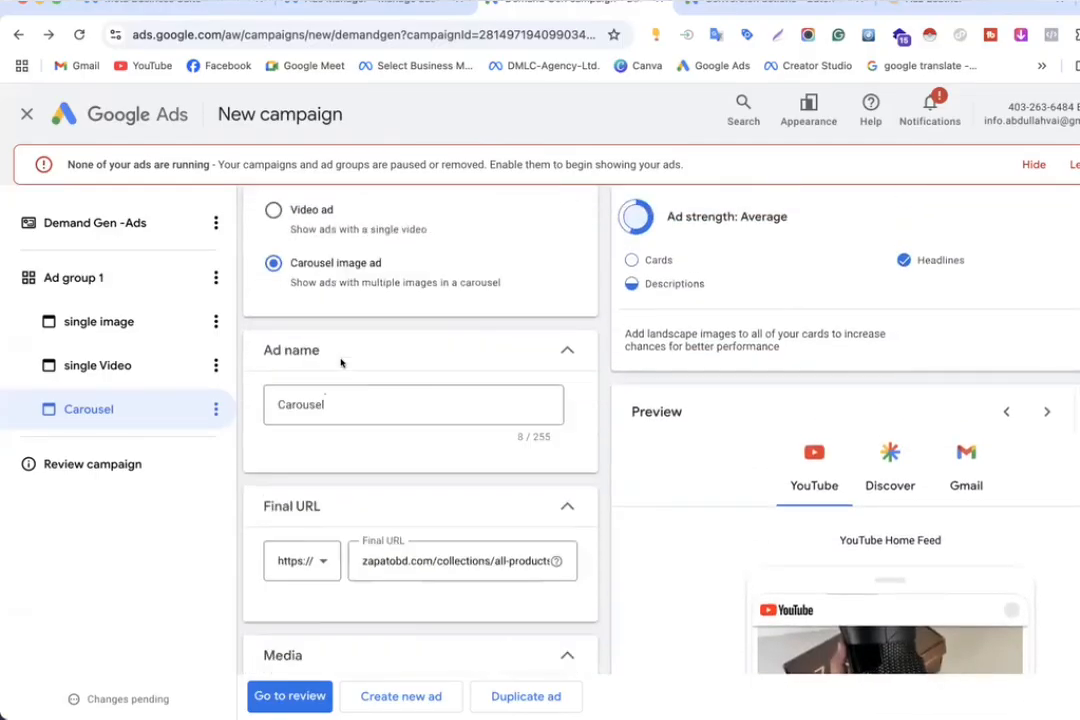
scroll(340, 363, "up", 2)
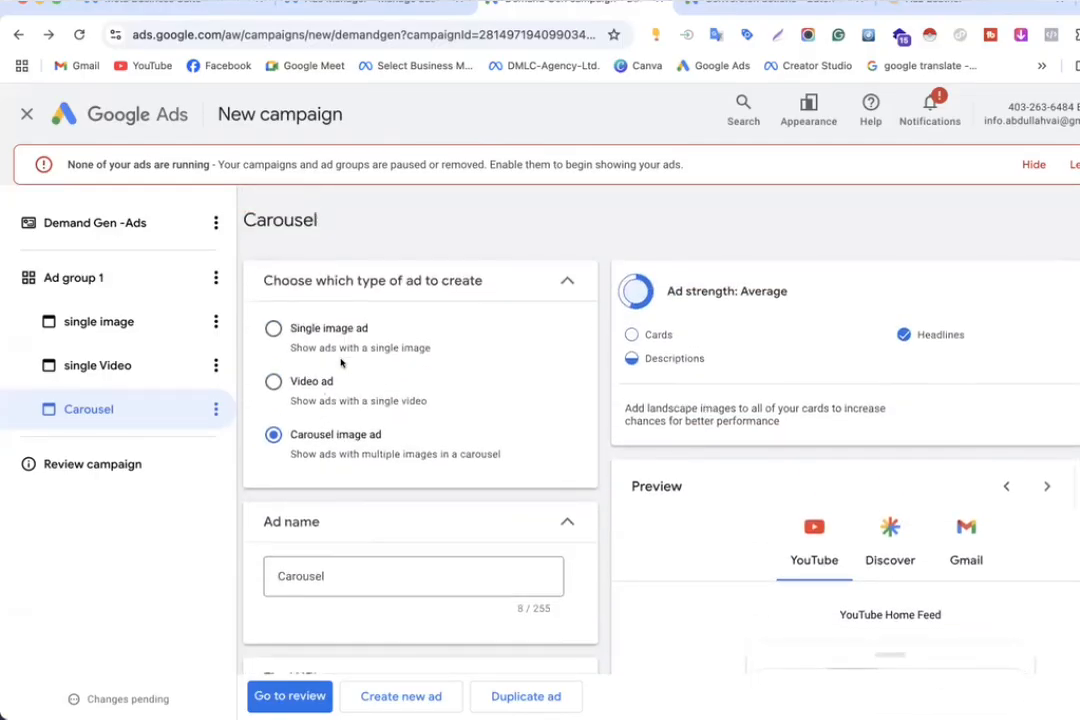
scroll(340, 363, "down", 12)
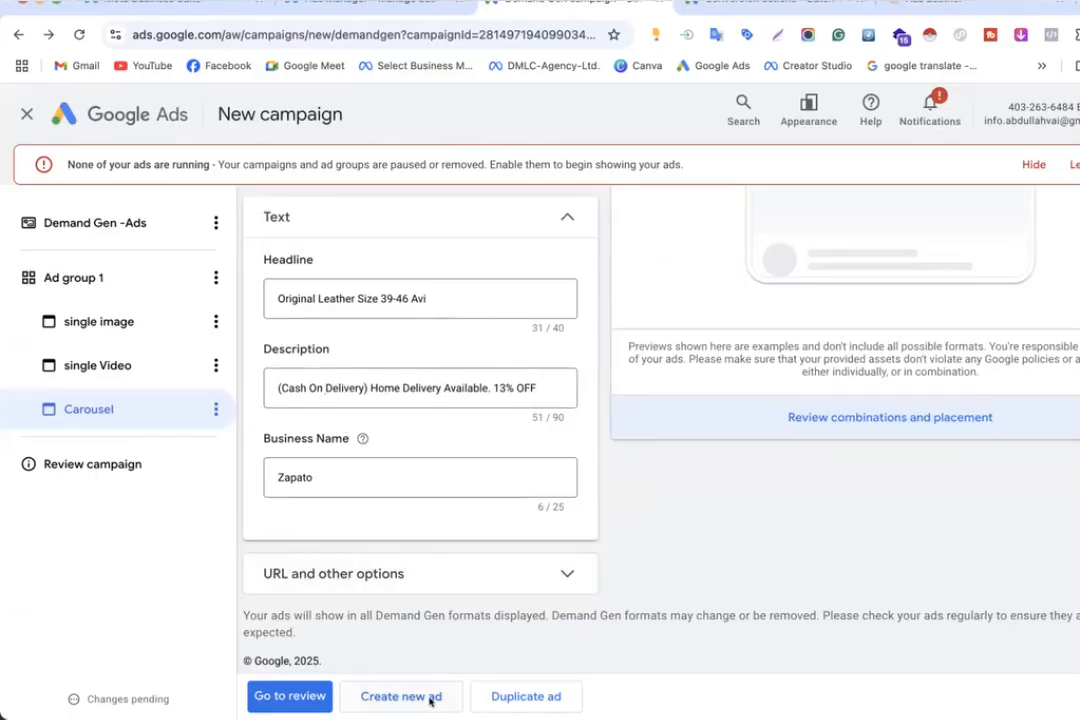
scroll(450, 441, "up", 10)
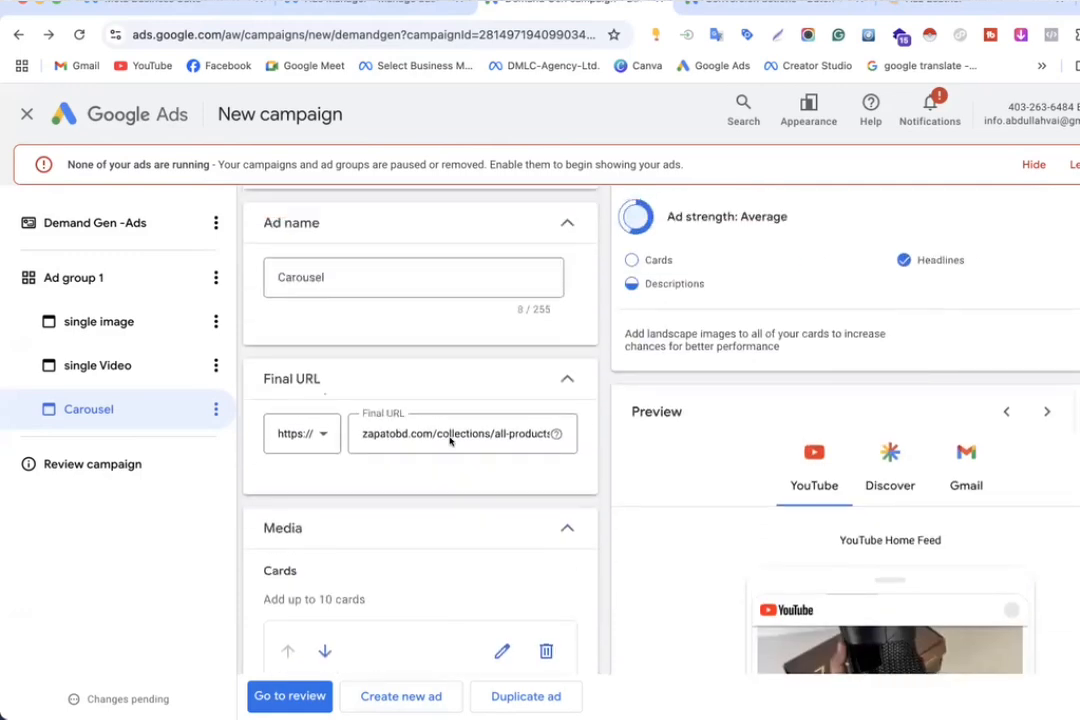
scroll(450, 441, "up", 5)
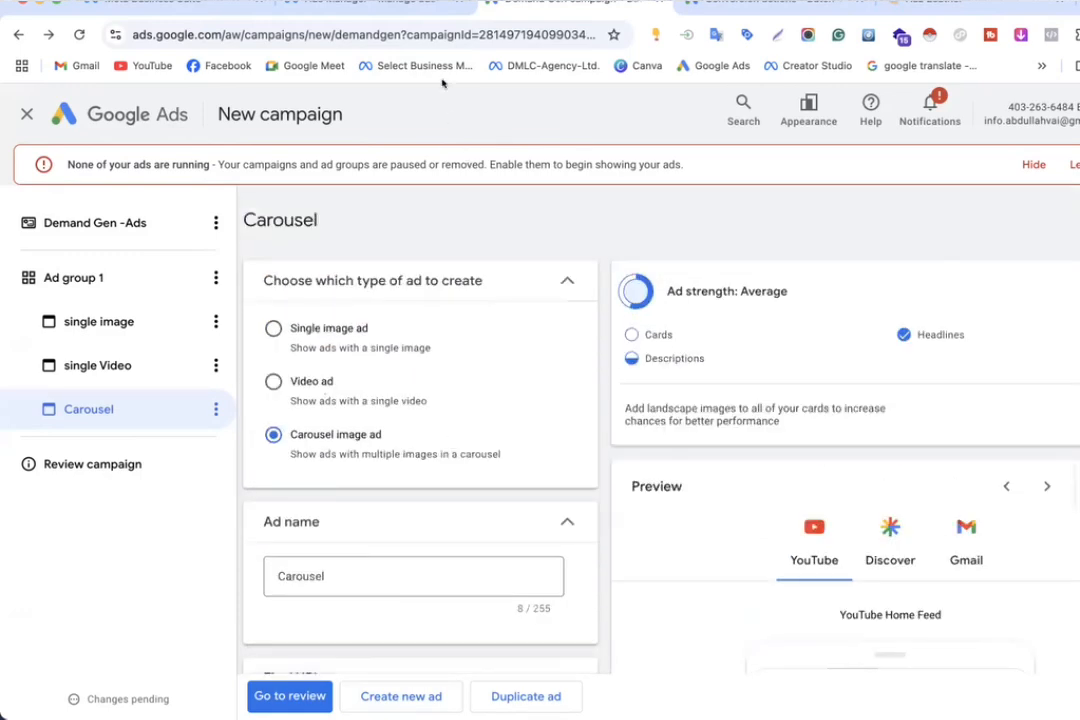
scroll(381, 303, "down", 5)
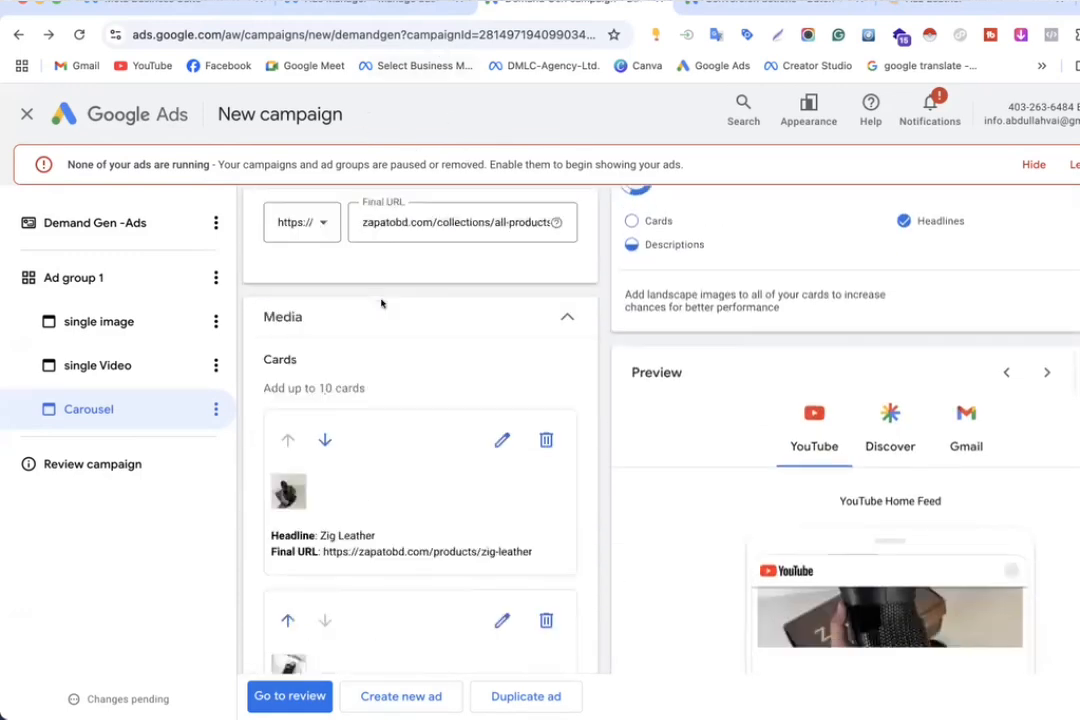
scroll(381, 303, "down", 10)
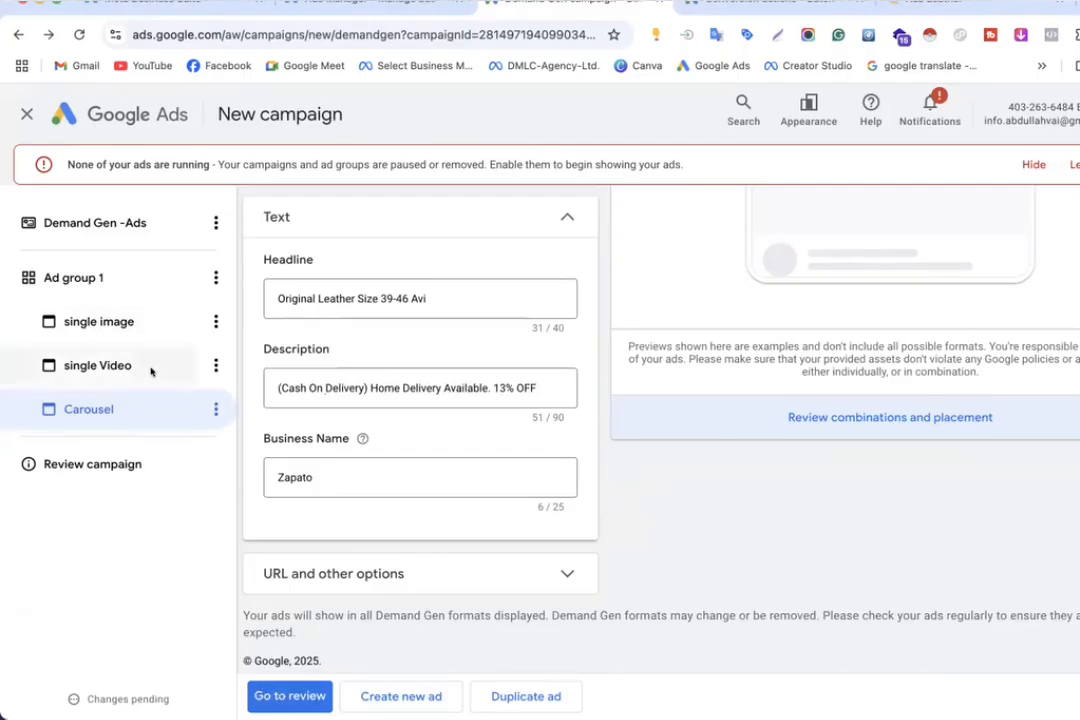
Step: Revisit the Demand Gen -Ads campaign settings and the Carousel ad, and proceed to the campaign review
left_click(85, 223)
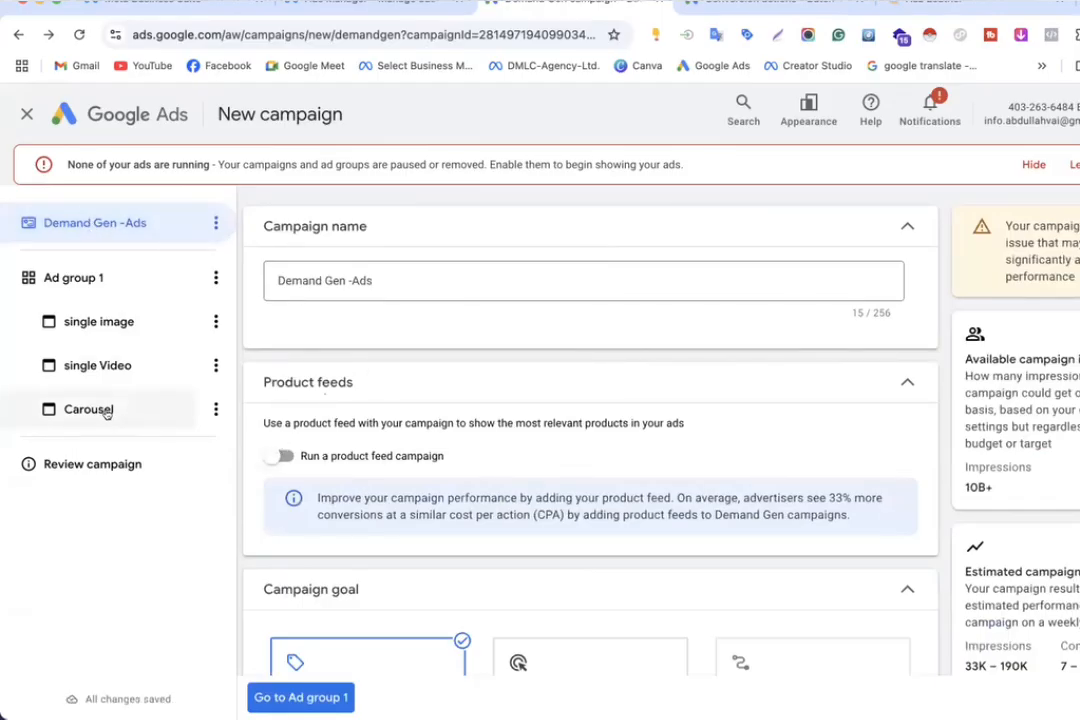
left_click(100, 410)
scroll(370, 518, "down", 4)
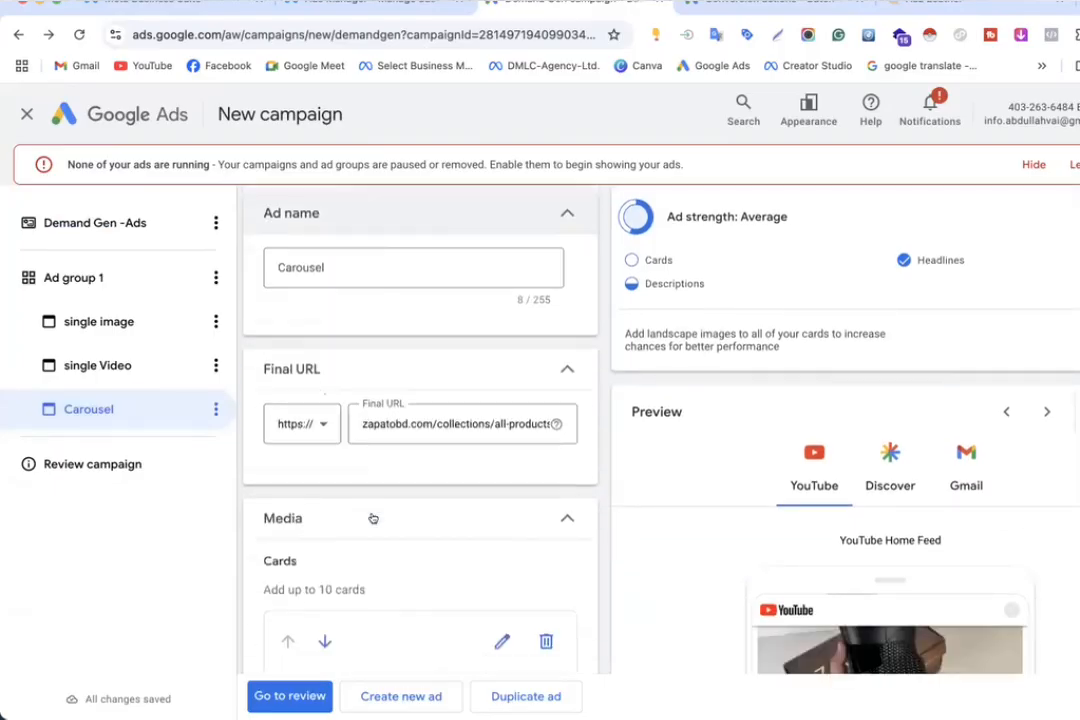
scroll(372, 518, "down", 1)
left_click(290, 697)
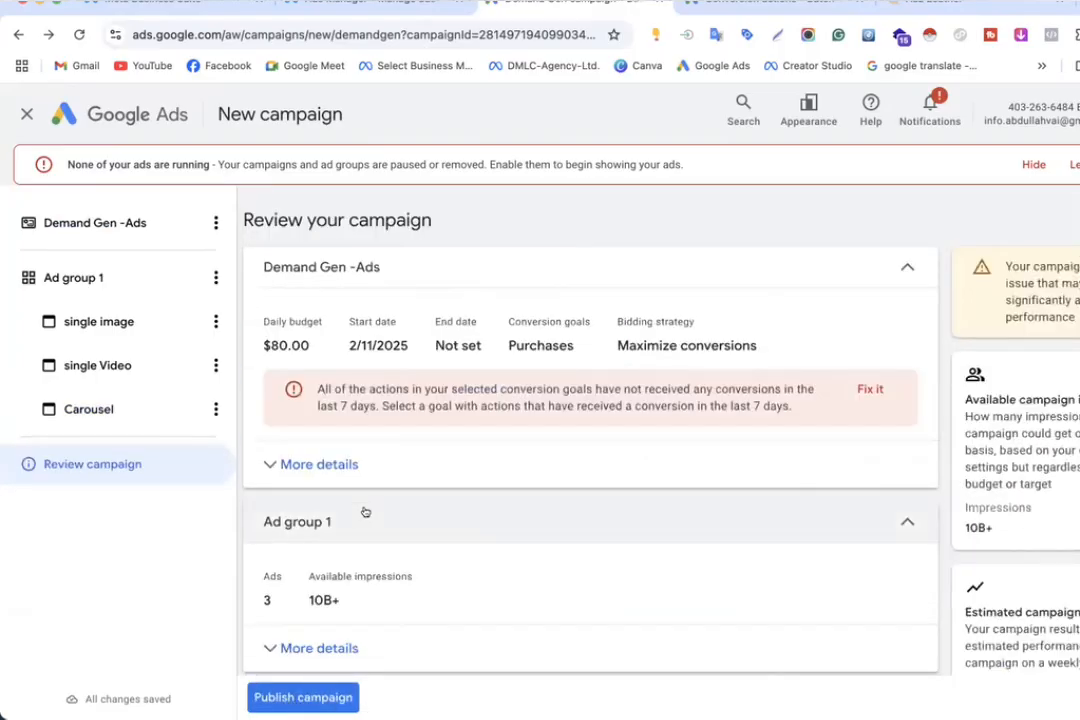
Step: Examine the campaign review's budget and conversion-goal notice, Ad group 1's detailed ad list and the performance estimates
left_click_drag(307, 393, 802, 386)
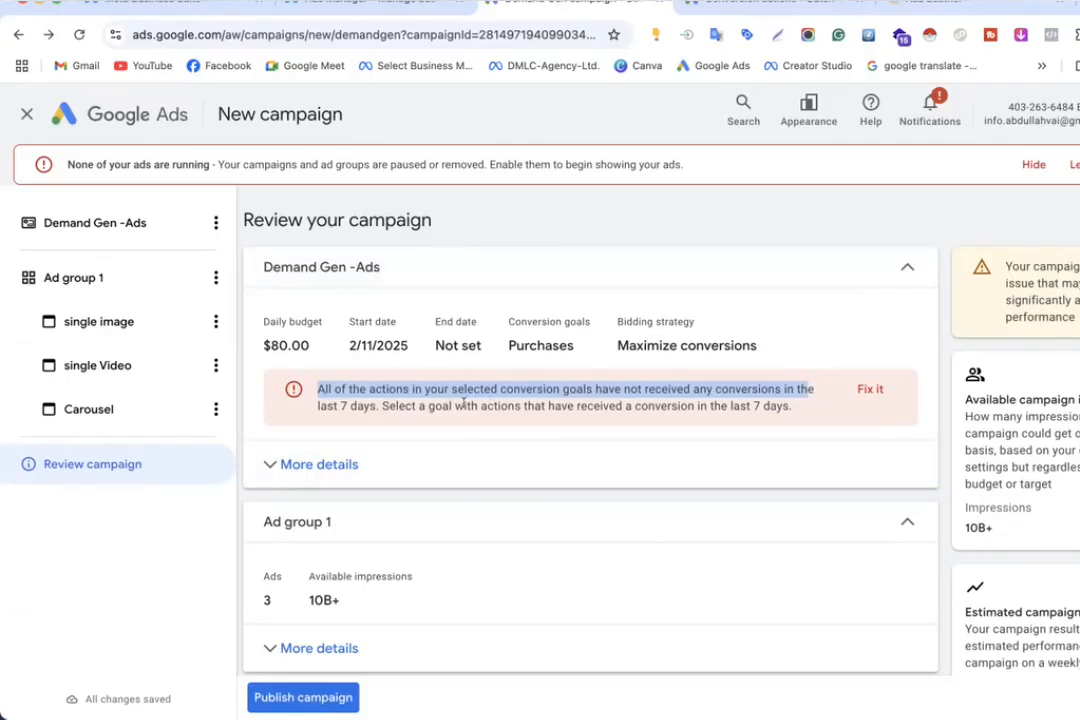
left_click(464, 402)
scroll(464, 402, "down", 4)
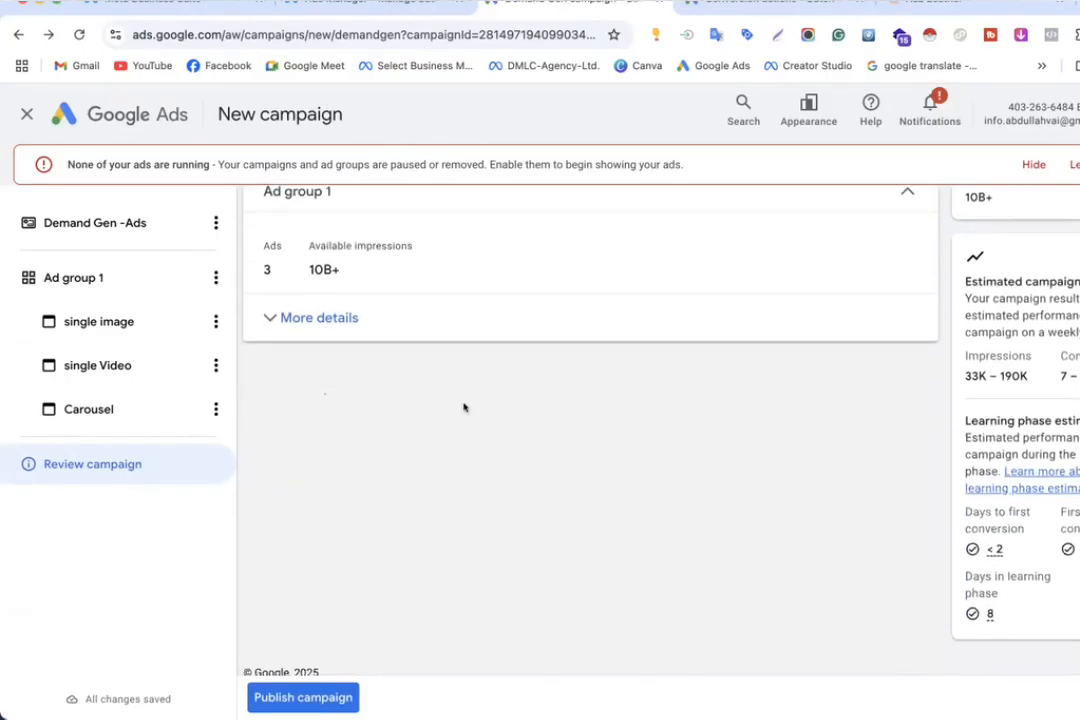
left_click(327, 318)
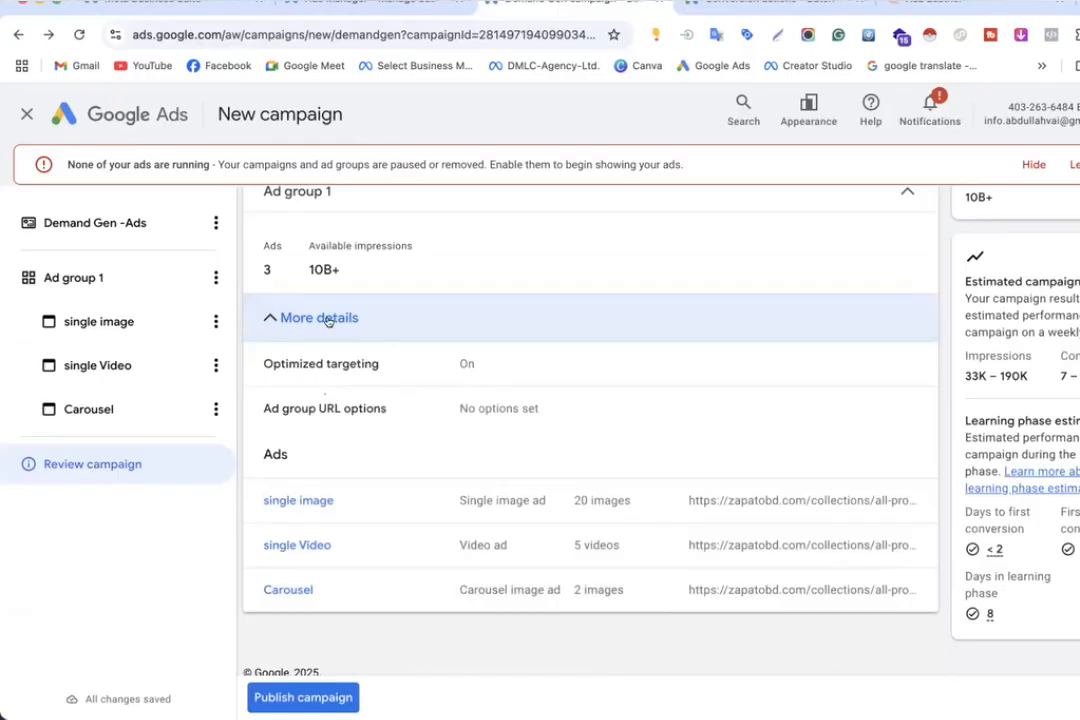
left_click(327, 318)
scroll(504, 468, "up", 3)
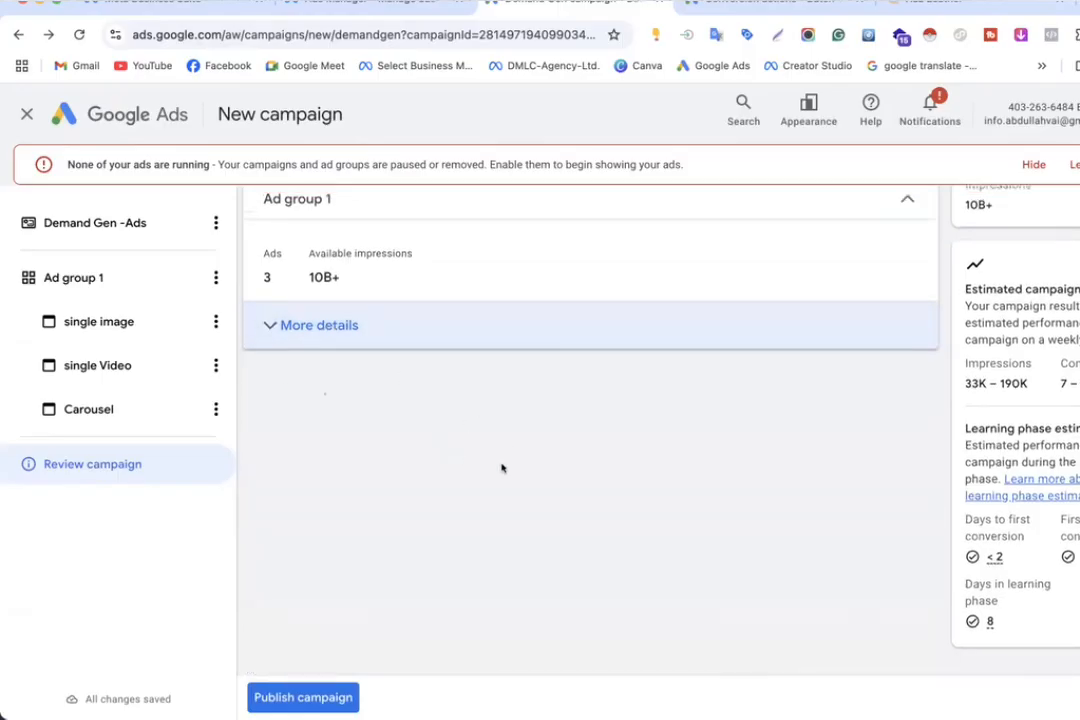
scroll(480, 400, "up", 1)
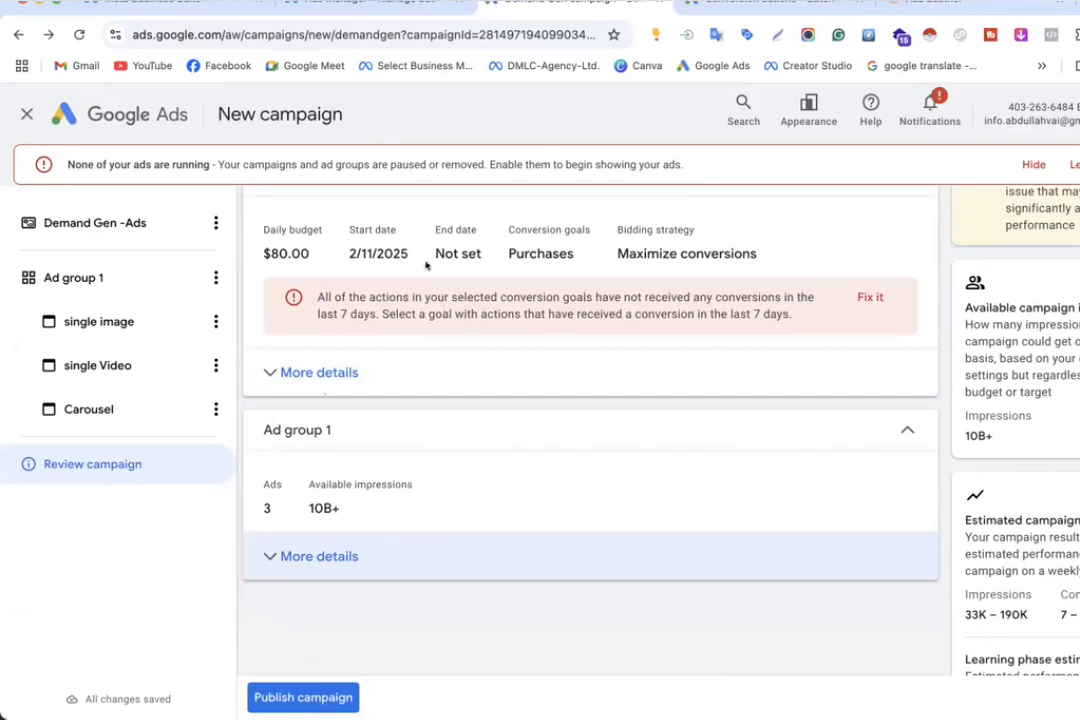
scroll(467, 415, "down", 5)
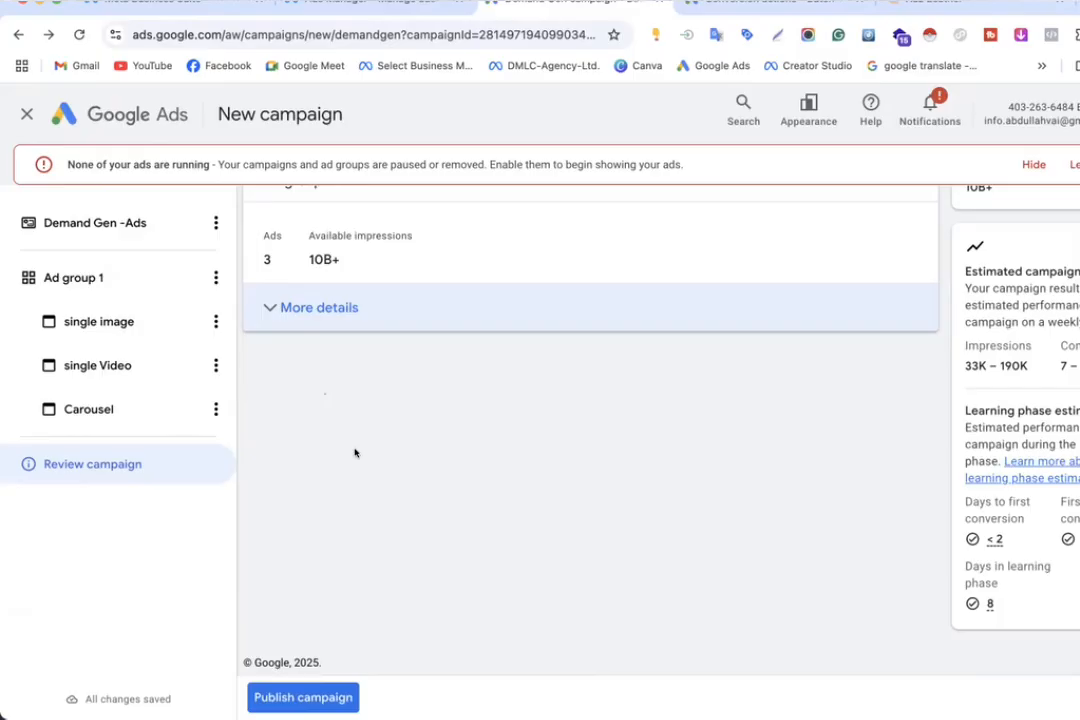
scroll(446, 387, "up", 1)
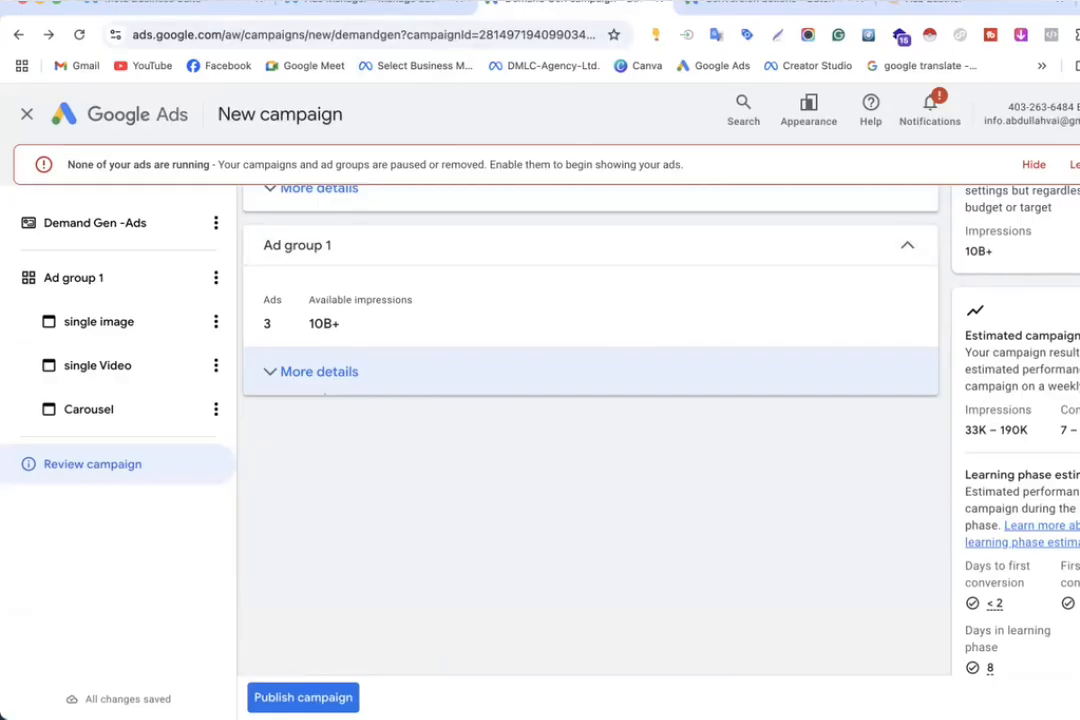
Step: Minimize the Notes window, switch to Finder and open the Downloads folder
key("super+Tab")
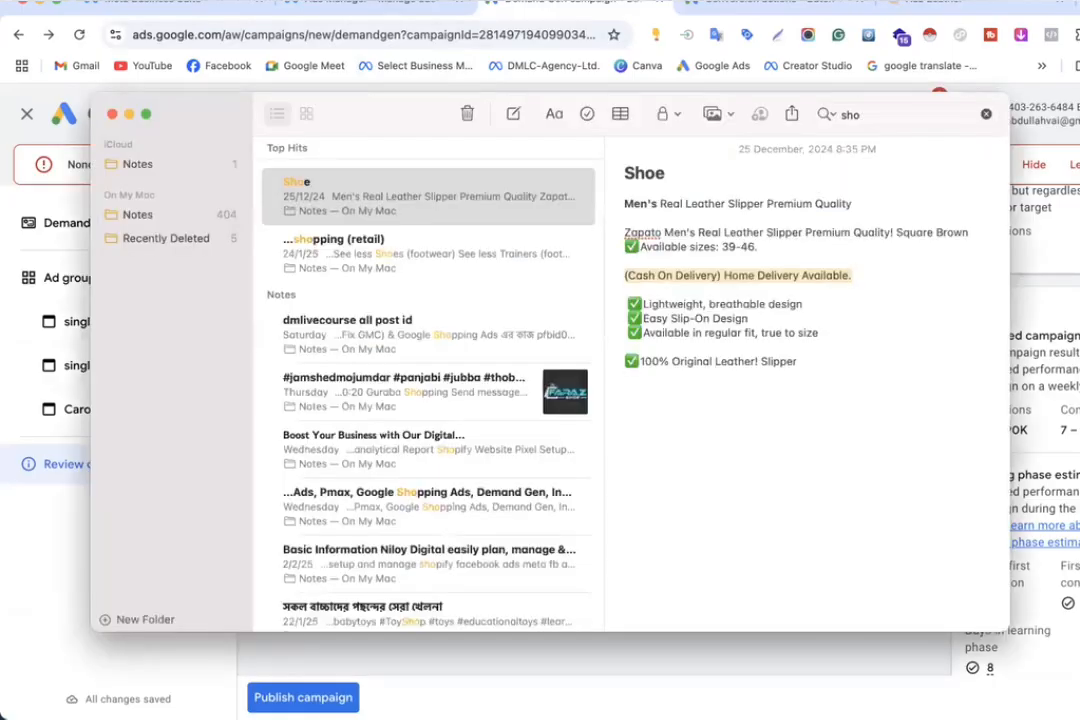
left_click(129, 115)
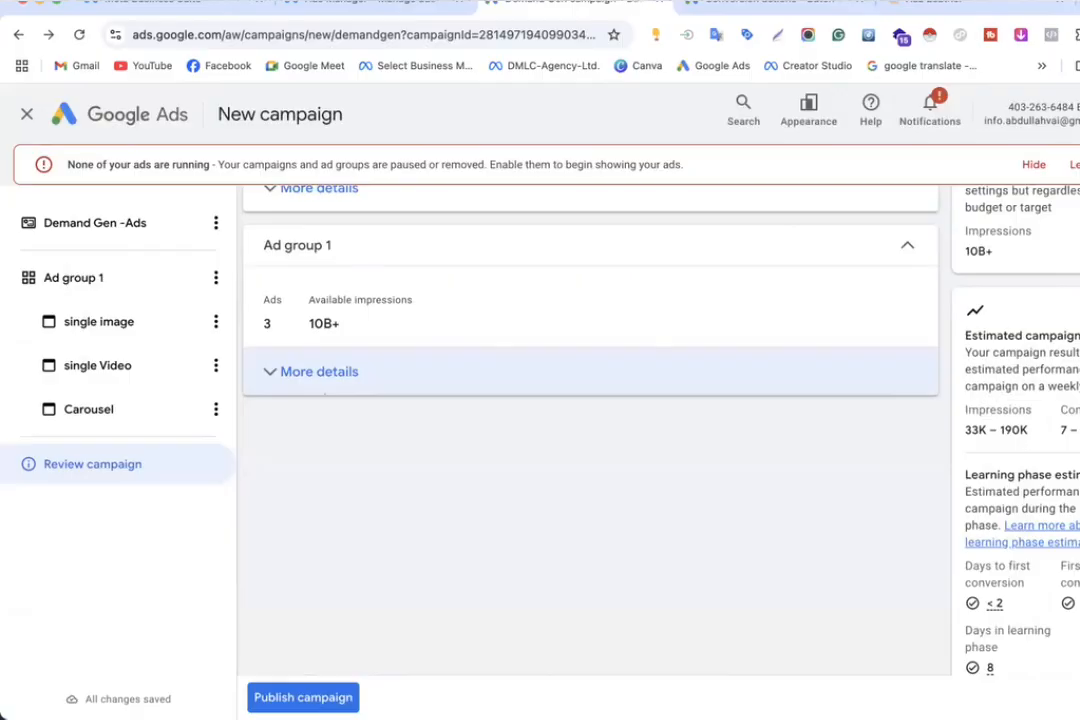
key("super+Tab")
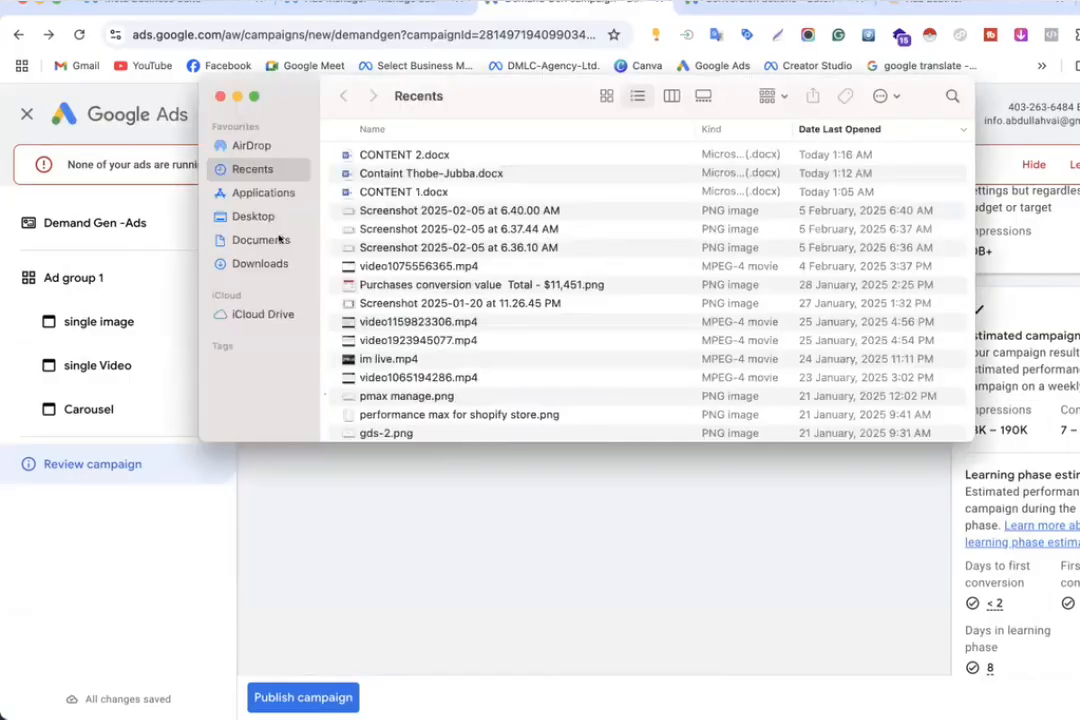
left_click(278, 240)
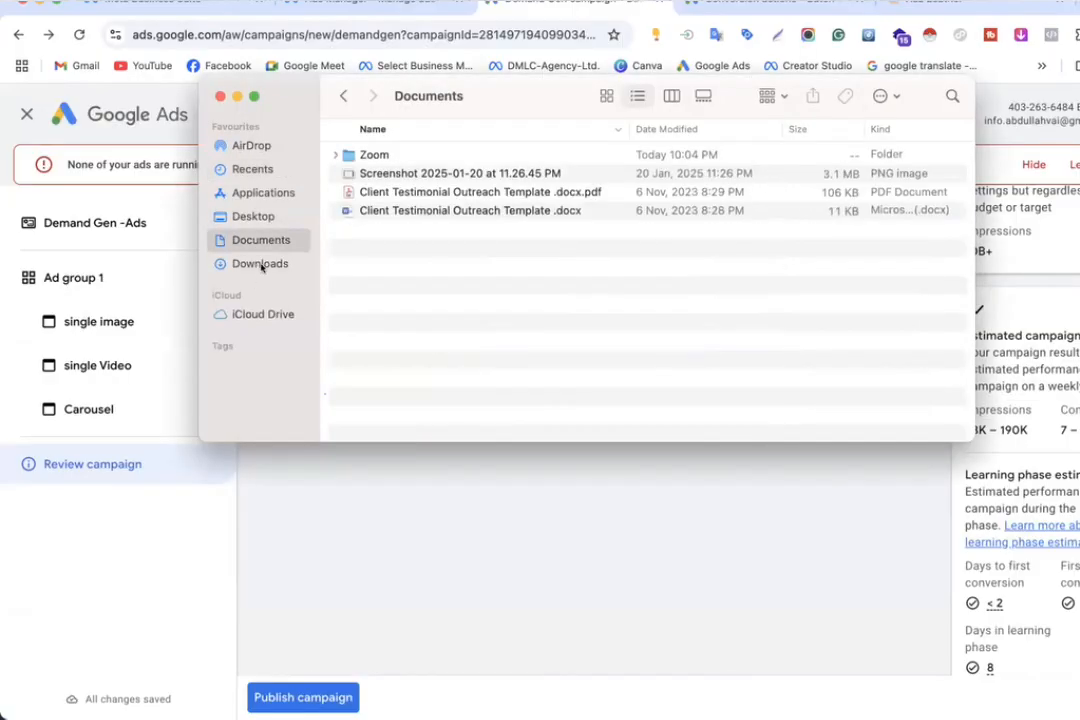
left_click(260, 264)
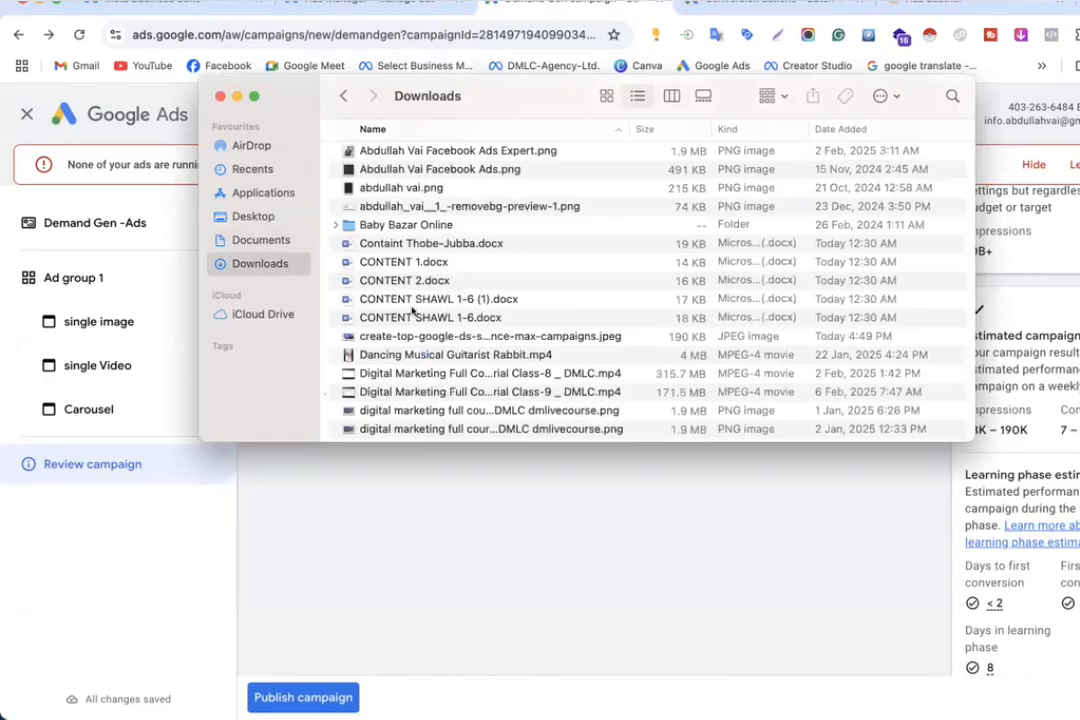
Step: Open "Facebook Advertising Action plan English.docx" from the "fb ads sample" folder in Word and close the Finder window
scroll(412, 312, "down", 5)
scroll(412, 312, "down", 8)
scroll(412, 312, "up", 4)
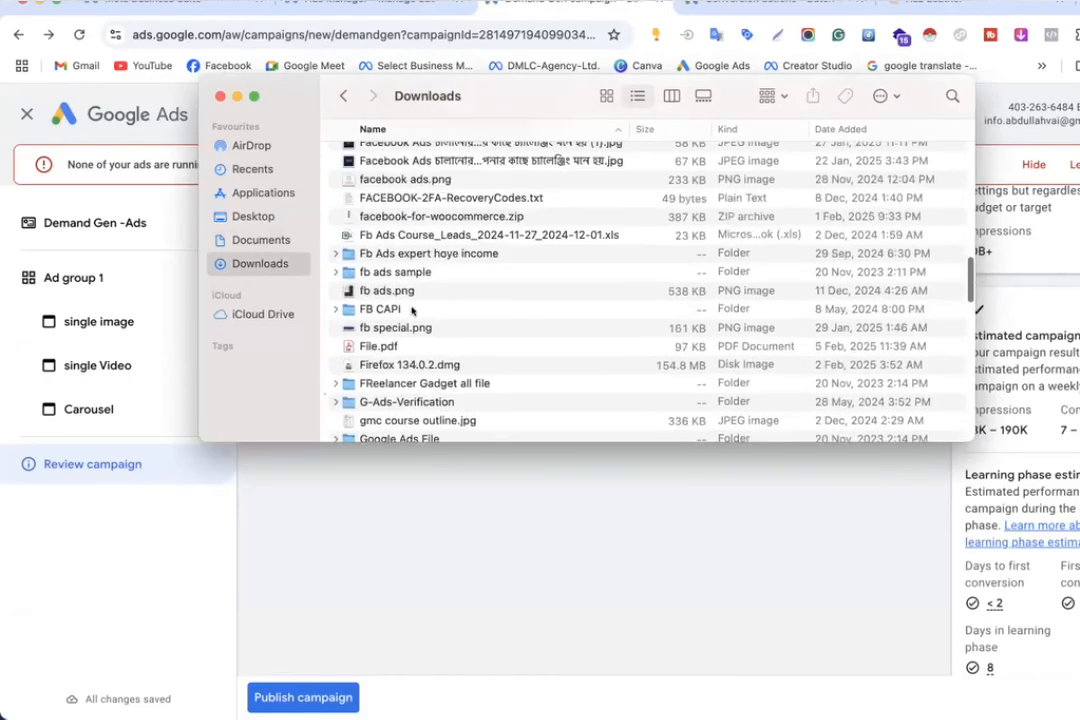
scroll(412, 312, "up", 2)
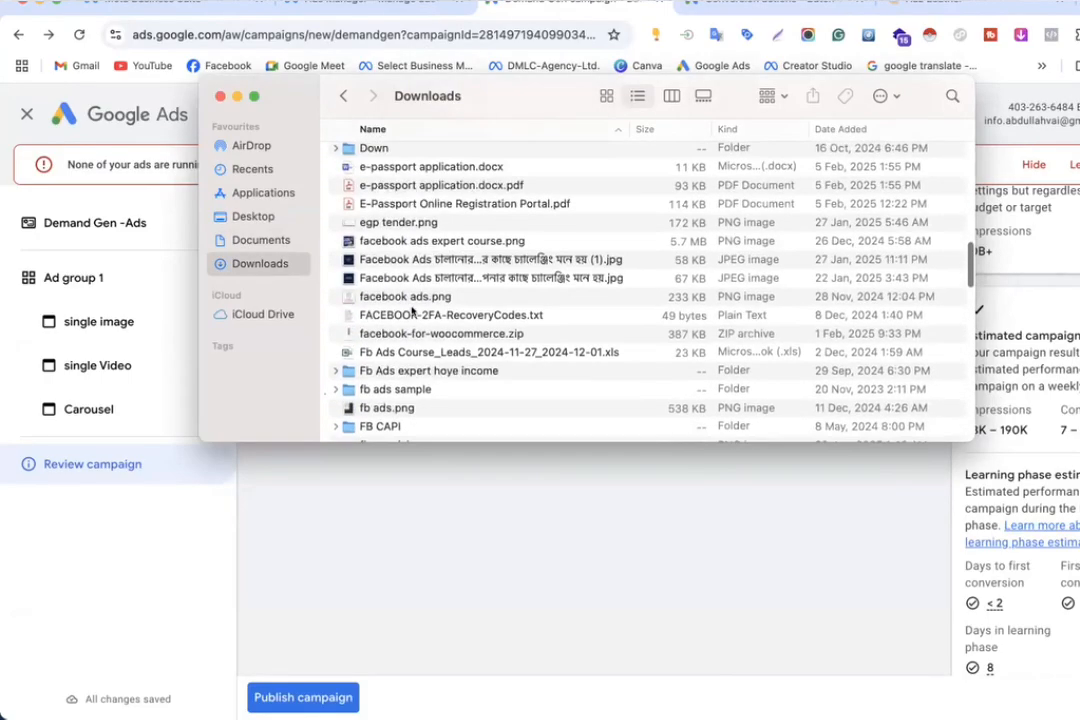
scroll(412, 312, "down", 1)
double_click(412, 311)
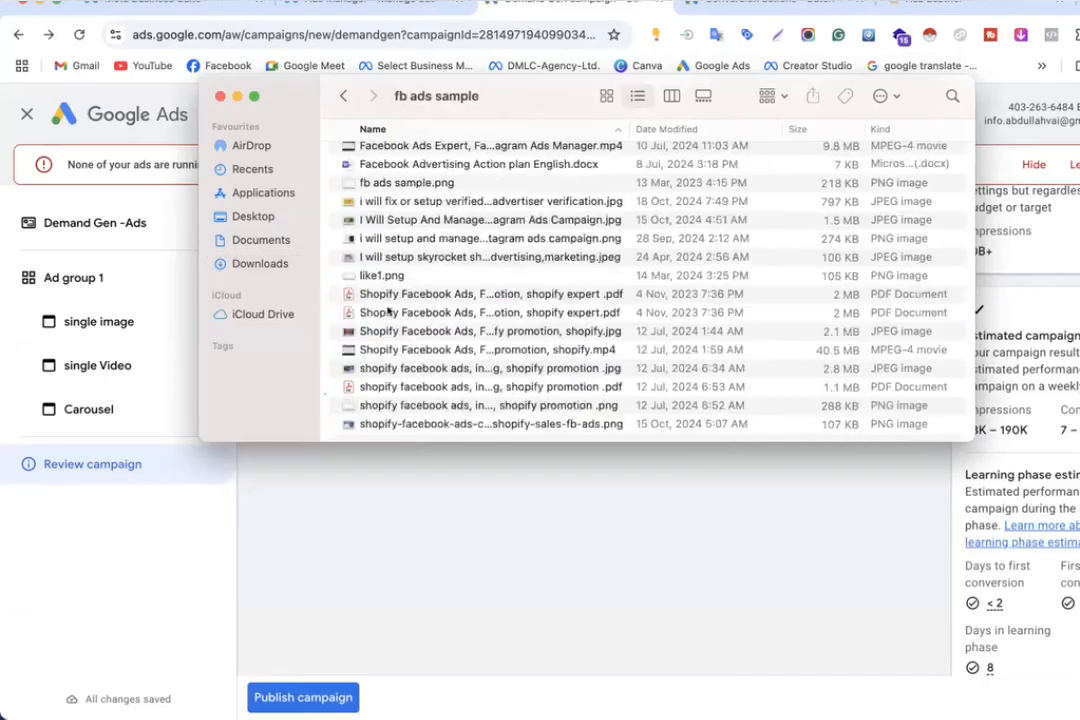
scroll(388, 312, "up", 3)
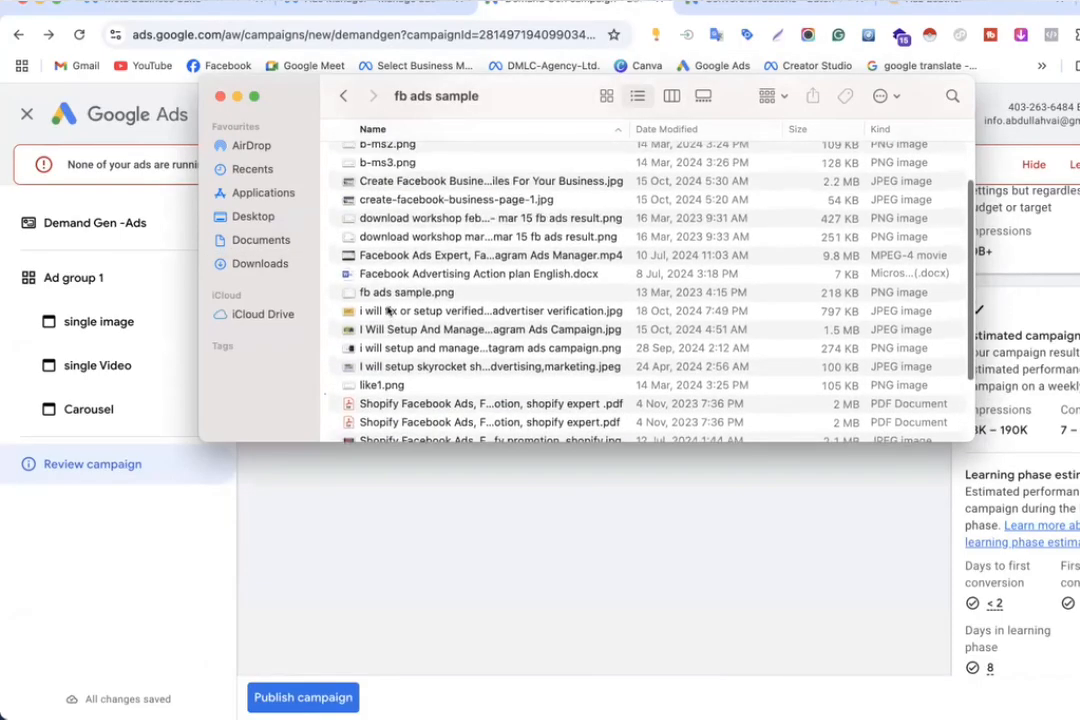
double_click(416, 274)
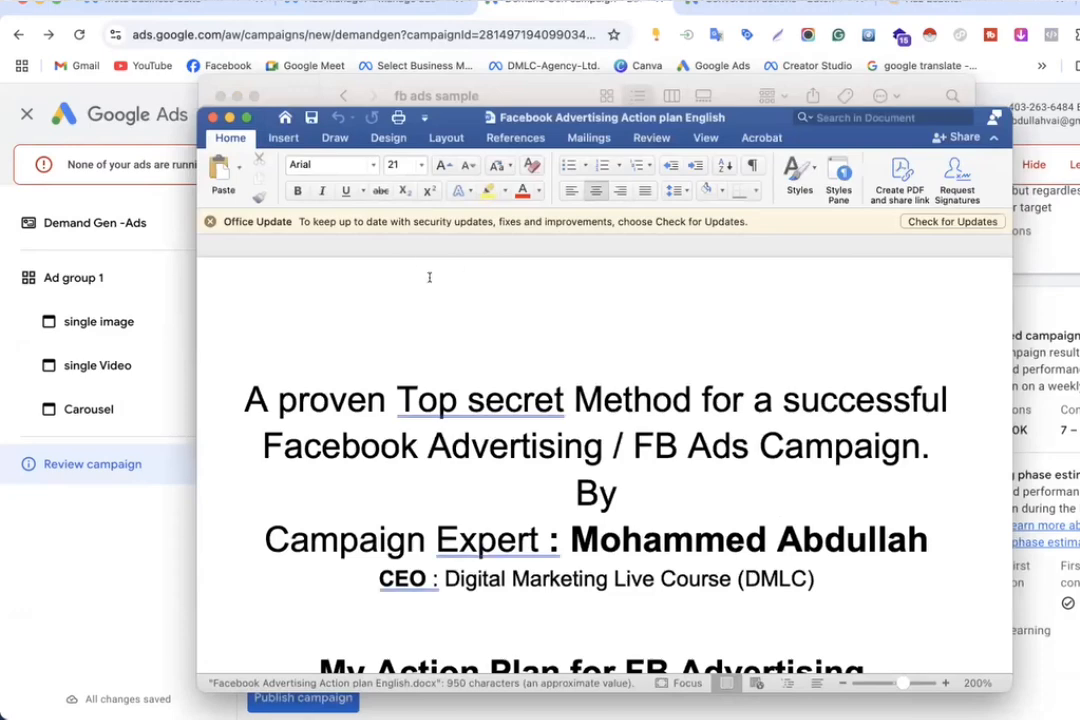
left_click_drag(534, 93, 532, 40)
left_click(219, 43)
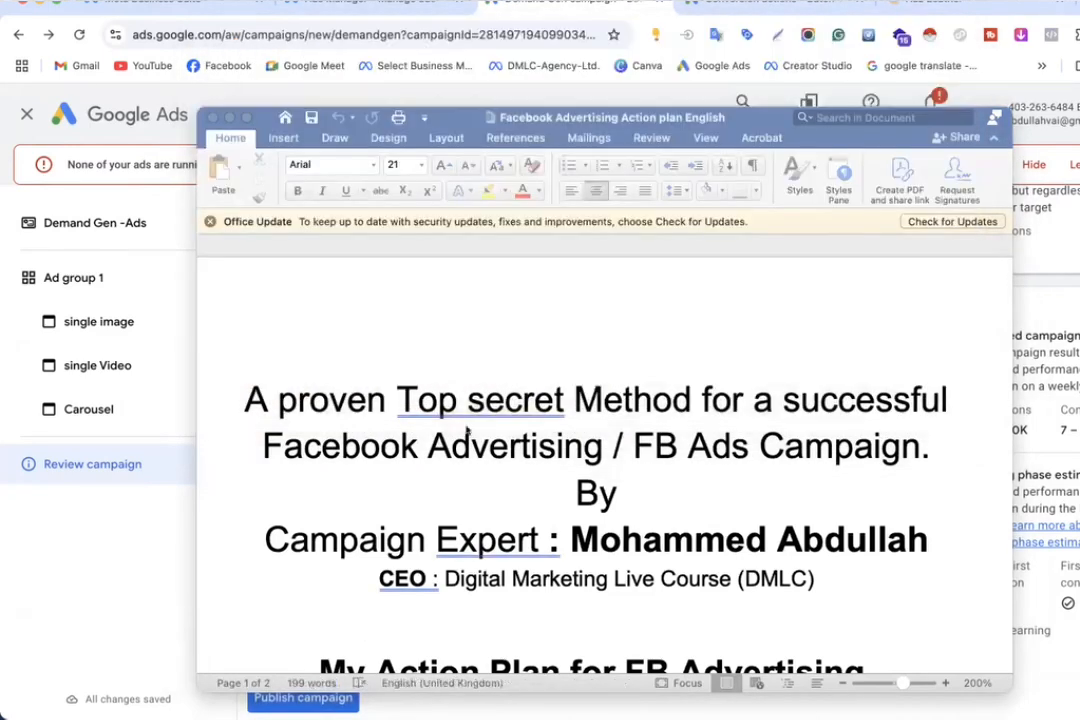
Step: Read through the action plan's three tricks and conclusion, and close the Word document
scroll(464, 428, "down", 5)
scroll(466, 430, "down", 3)
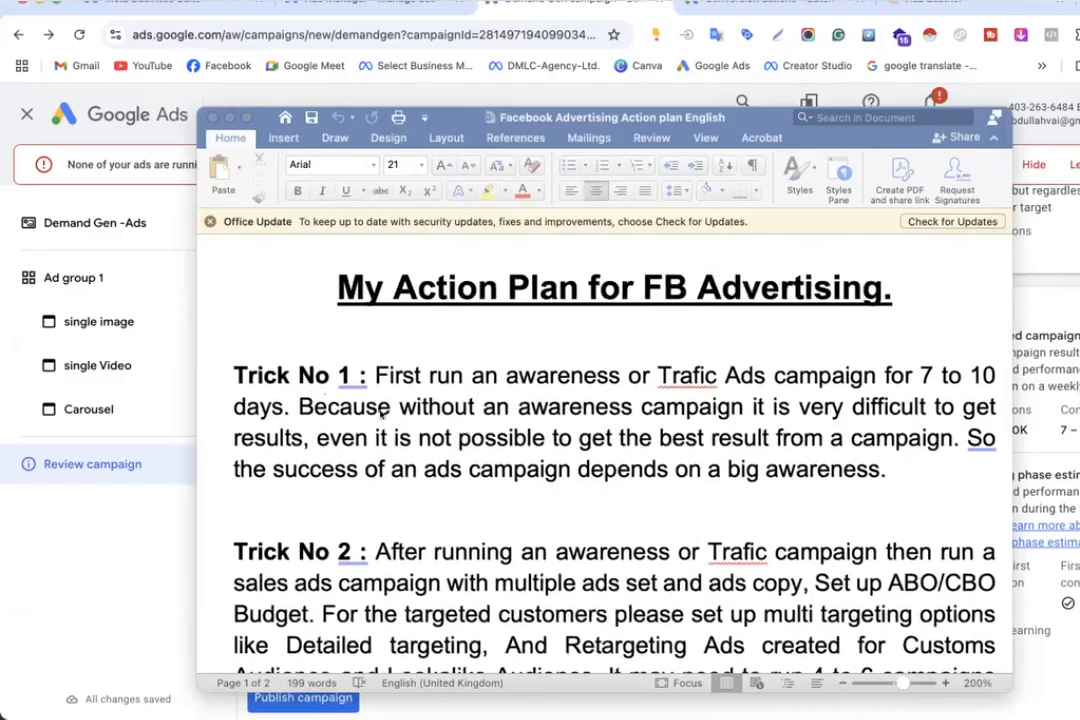
scroll(530, 340, "down", 2)
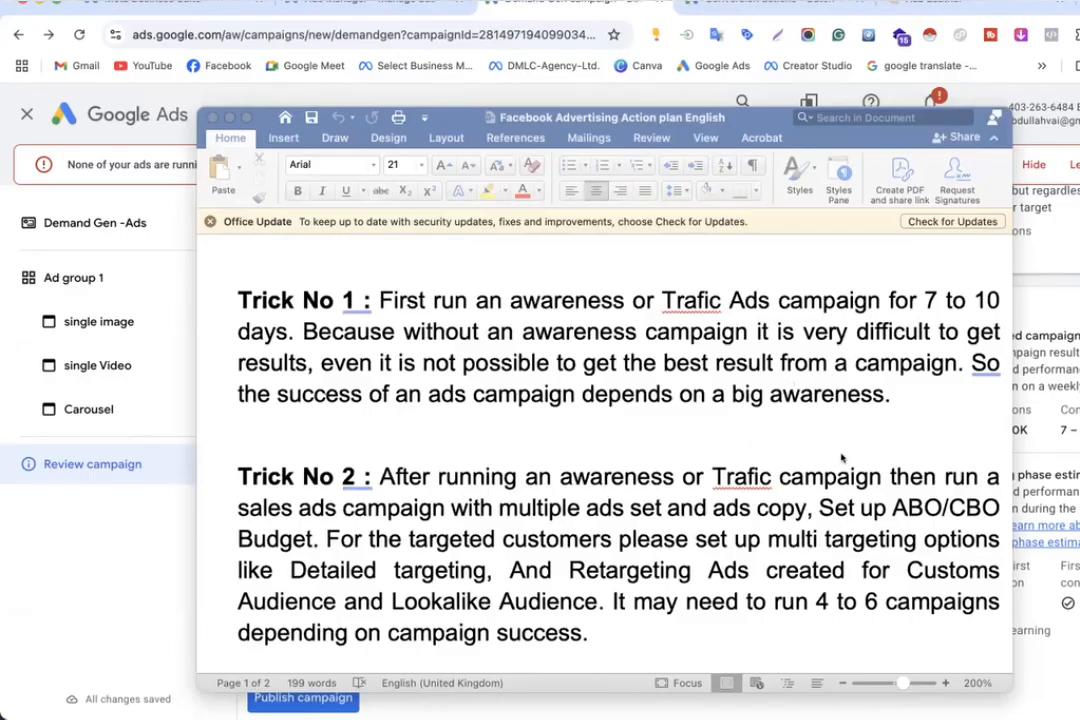
scroll(841, 457, "down", 3)
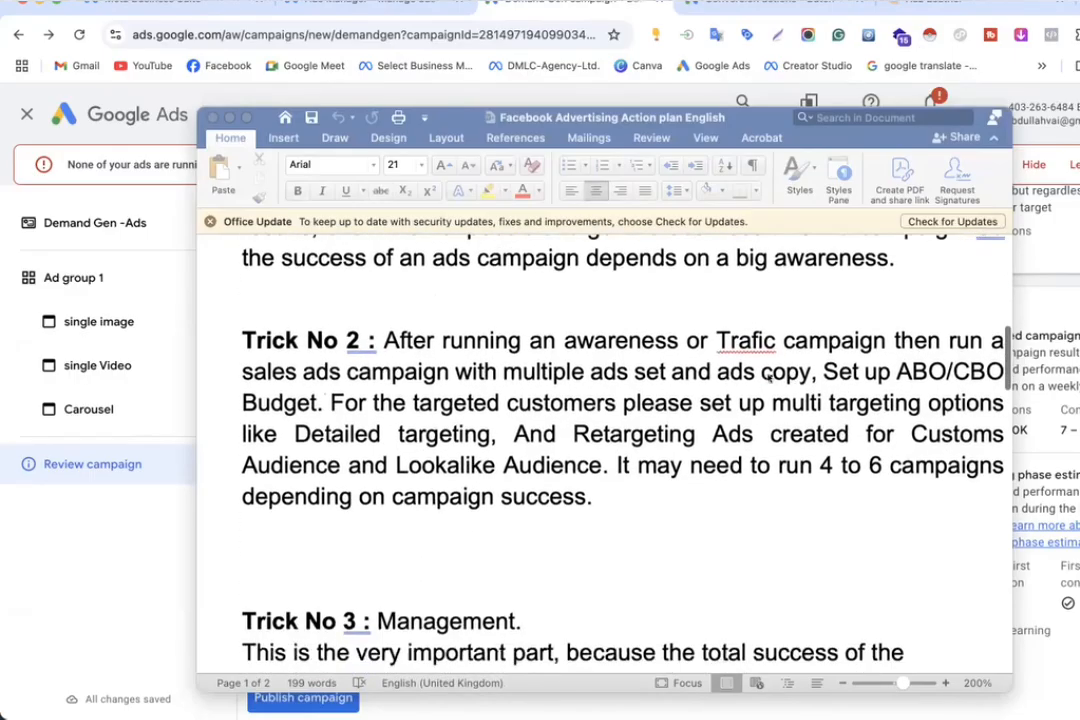
left_click(858, 373)
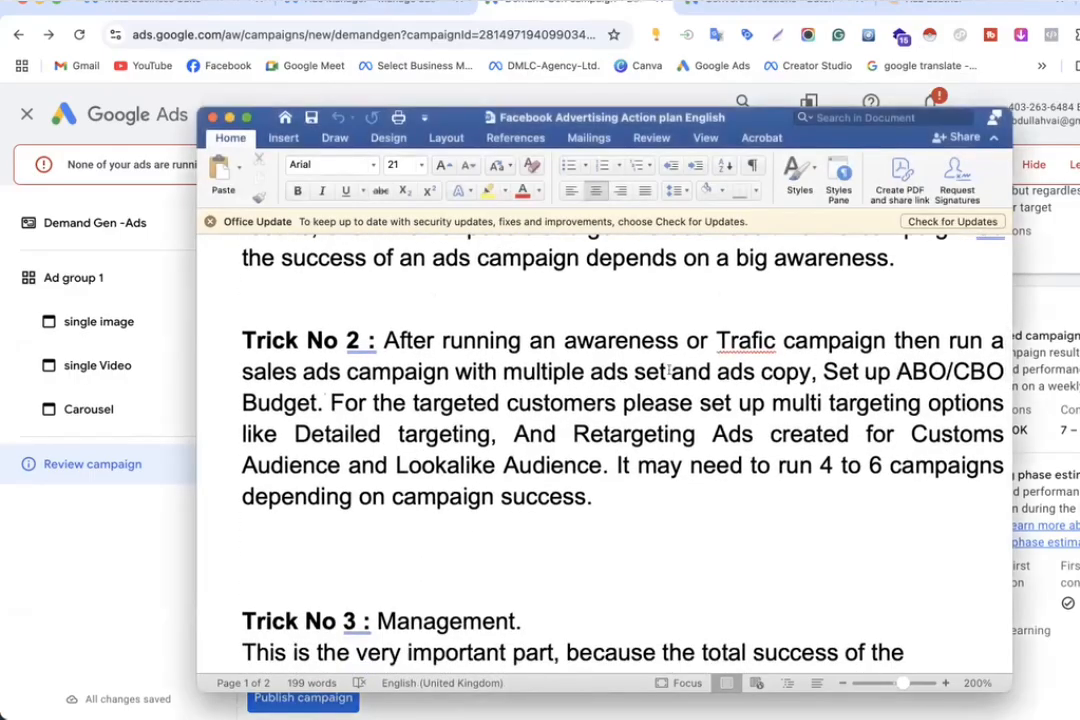
scroll(427, 397, "down", 2)
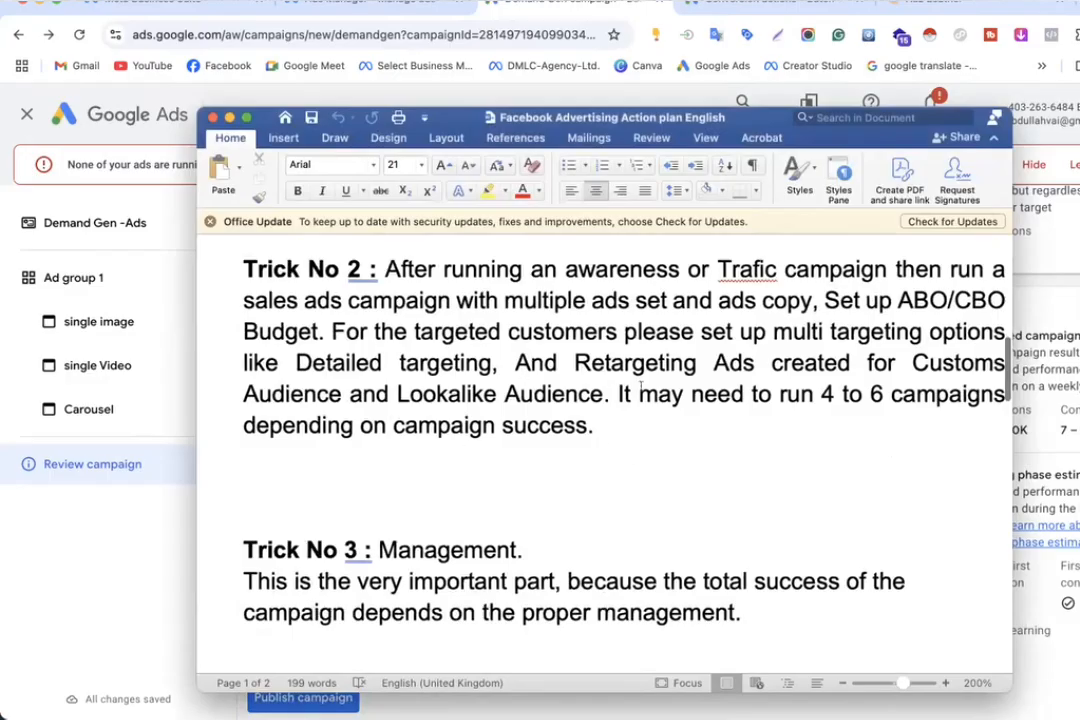
scroll(651, 482, "down", 3)
scroll(651, 482, "down", 8)
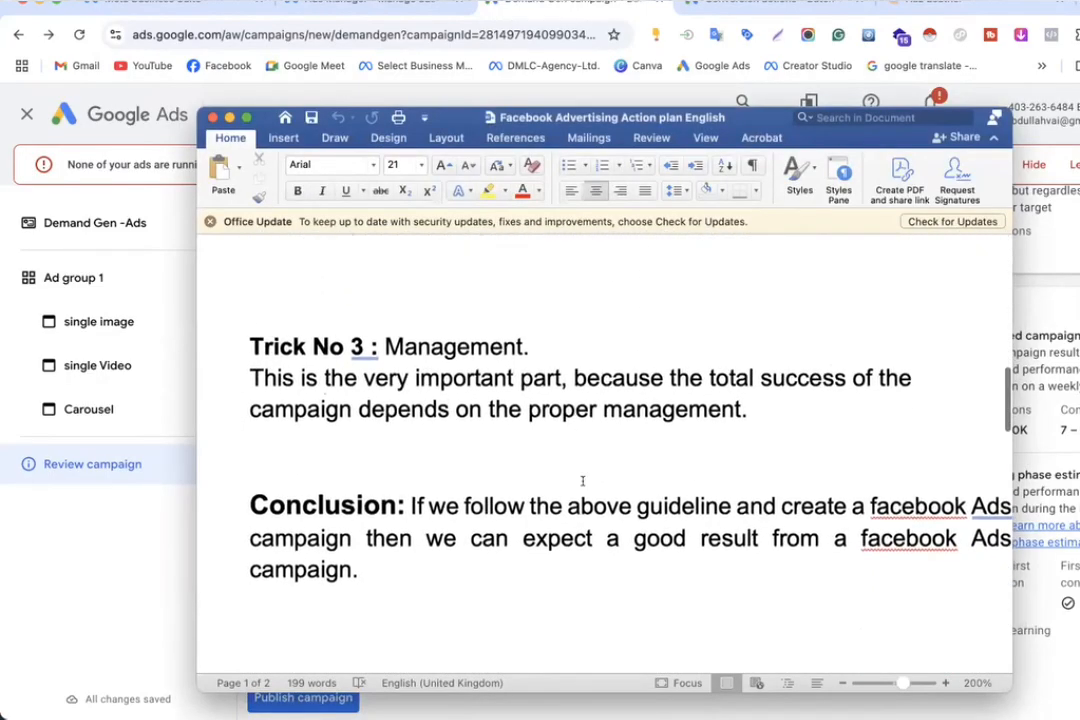
scroll(604, 458, "down", 2)
scroll(604, 458, "up", 15)
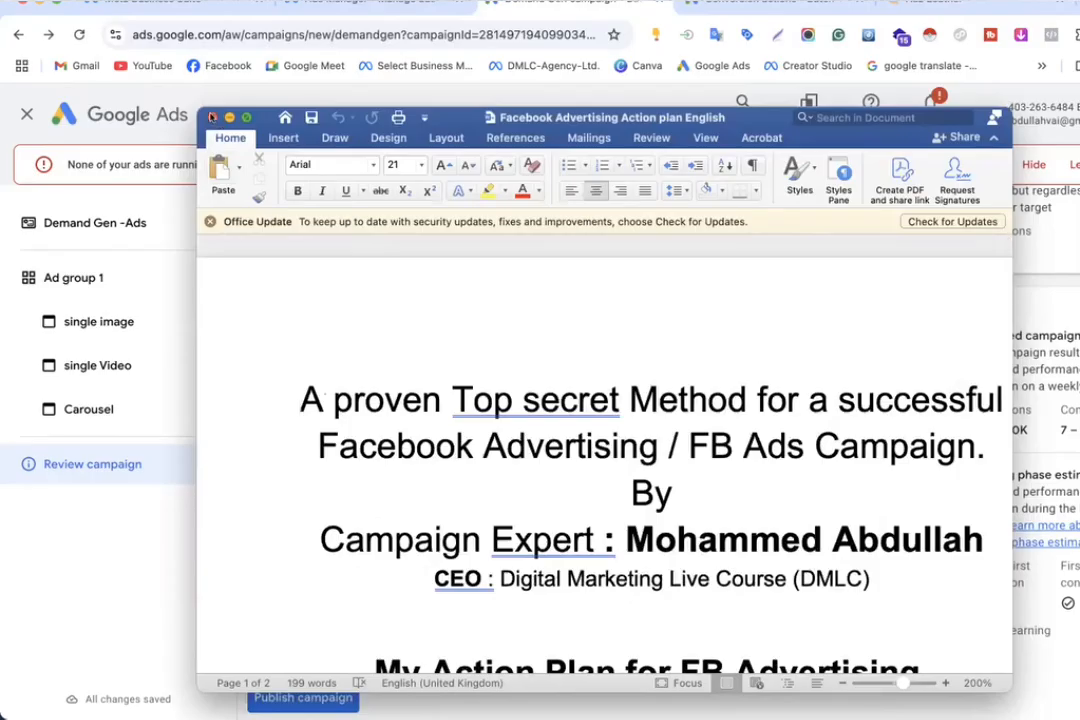
scroll(330, 280, "down", 12)
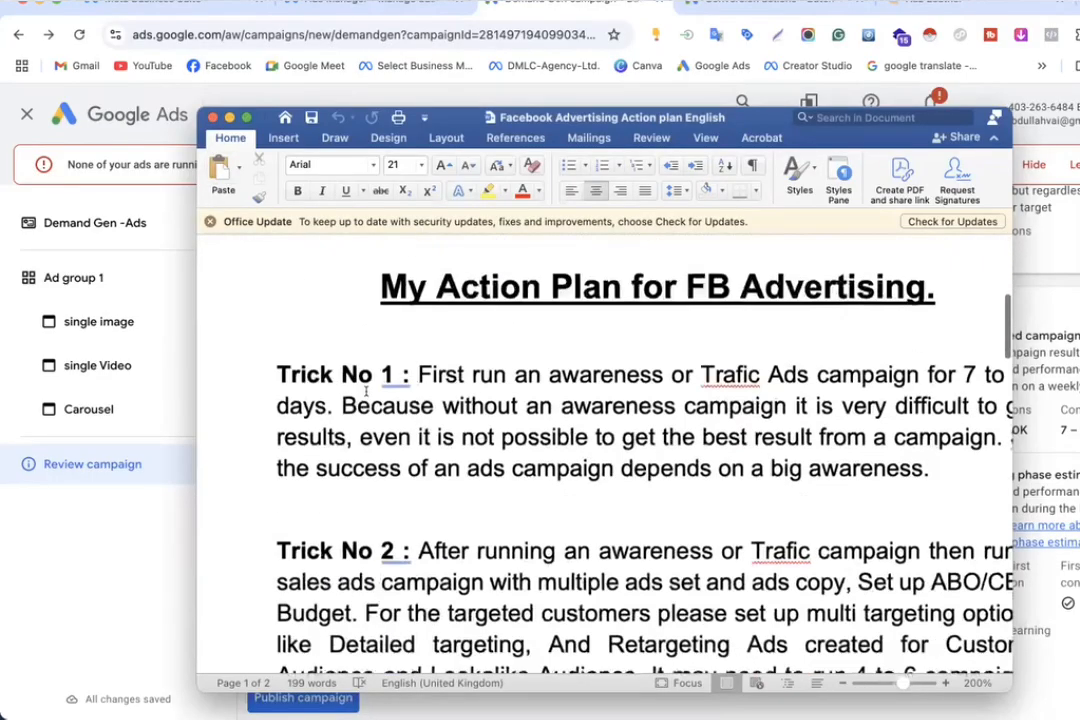
scroll(409, 350, "down", 3)
scroll(430, 365, "up", 15)
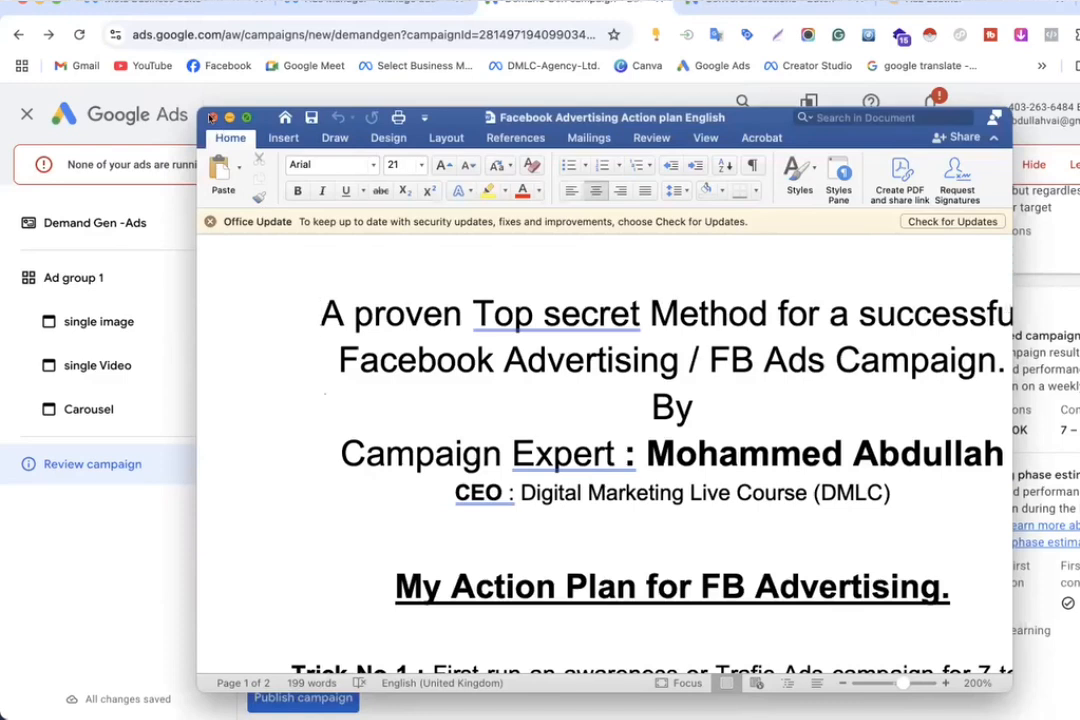
left_click(211, 118)
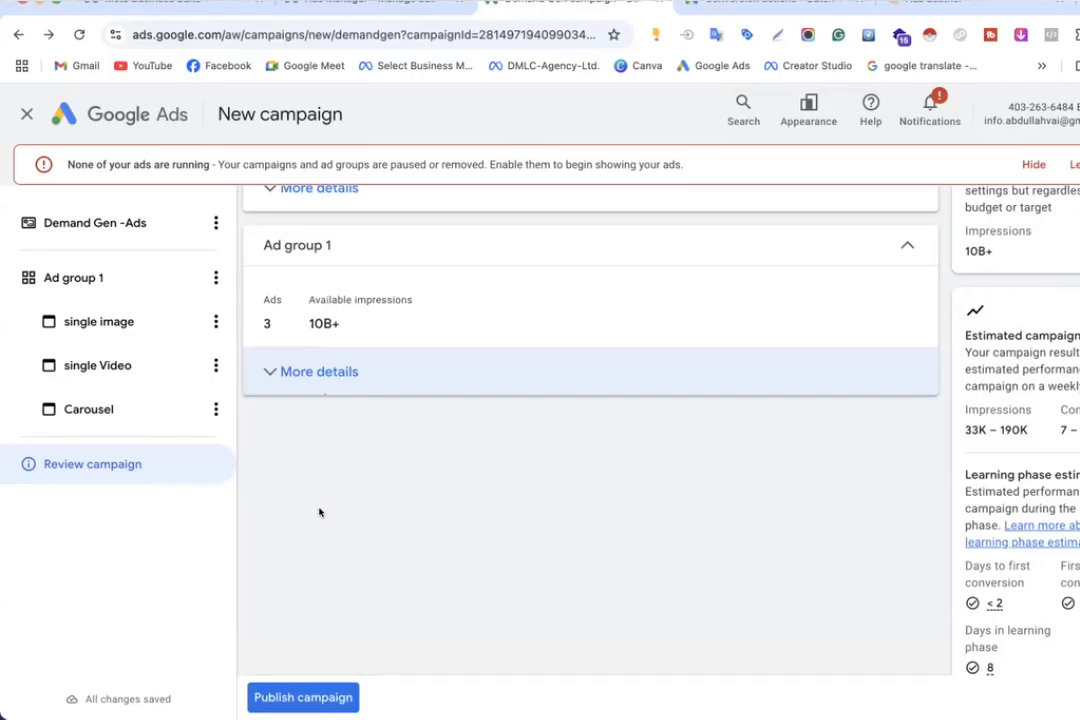
scroll(319, 512, "down", 2)
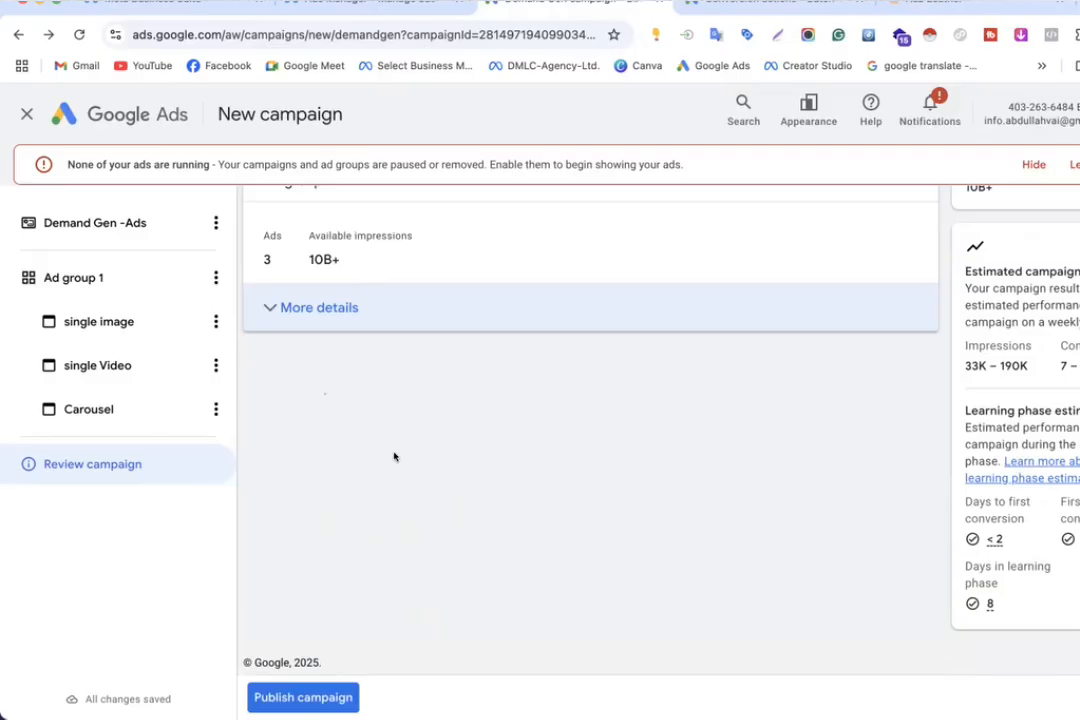
scroll(394, 457, "up", 3)
scroll(394, 457, "down", 3)
left_click(268, 307)
left_click(270, 307)
left_click(272, 307)
left_click(290, 307)
left_click(303, 307)
left_click(300, 307)
left_click(297, 302)
left_click(297, 301)
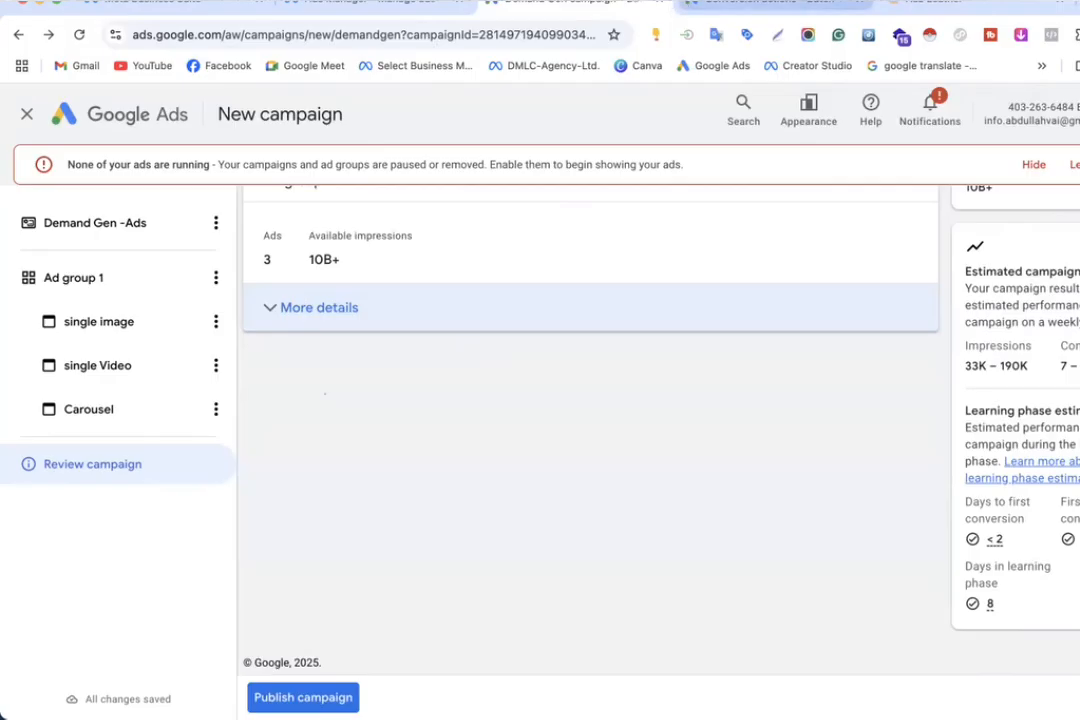
Step: Switch to the Zapato store, open its home page and look through the collections and customer reviews
left_click(930, 3)
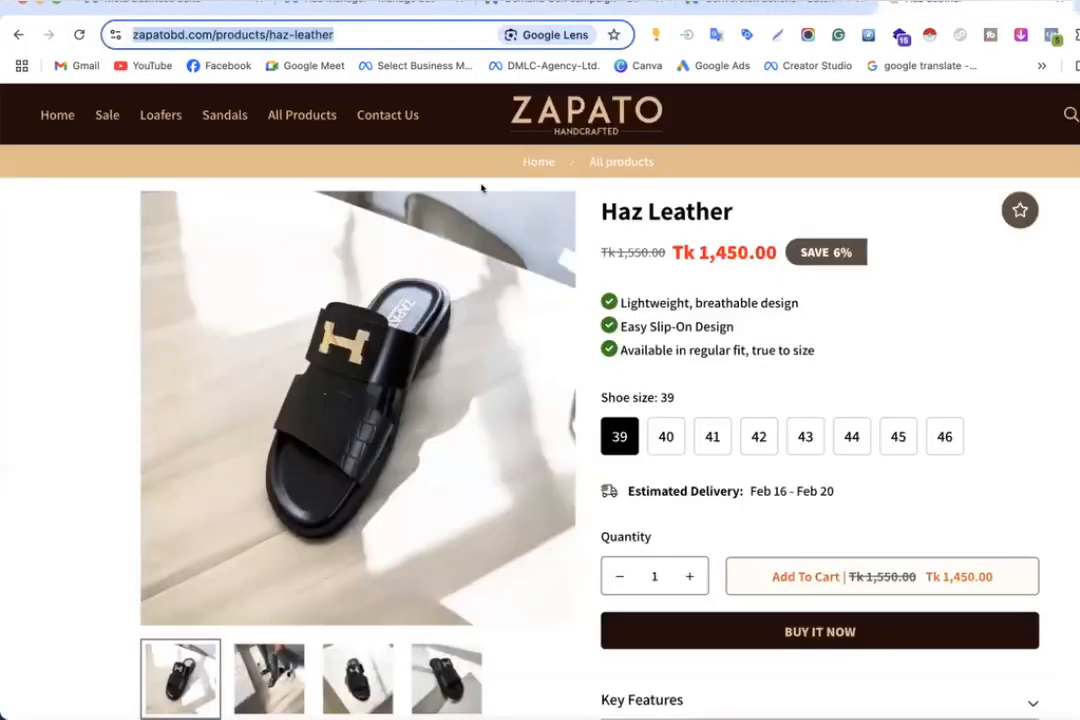
left_click(57, 115)
scroll(519, 399, "down", 10)
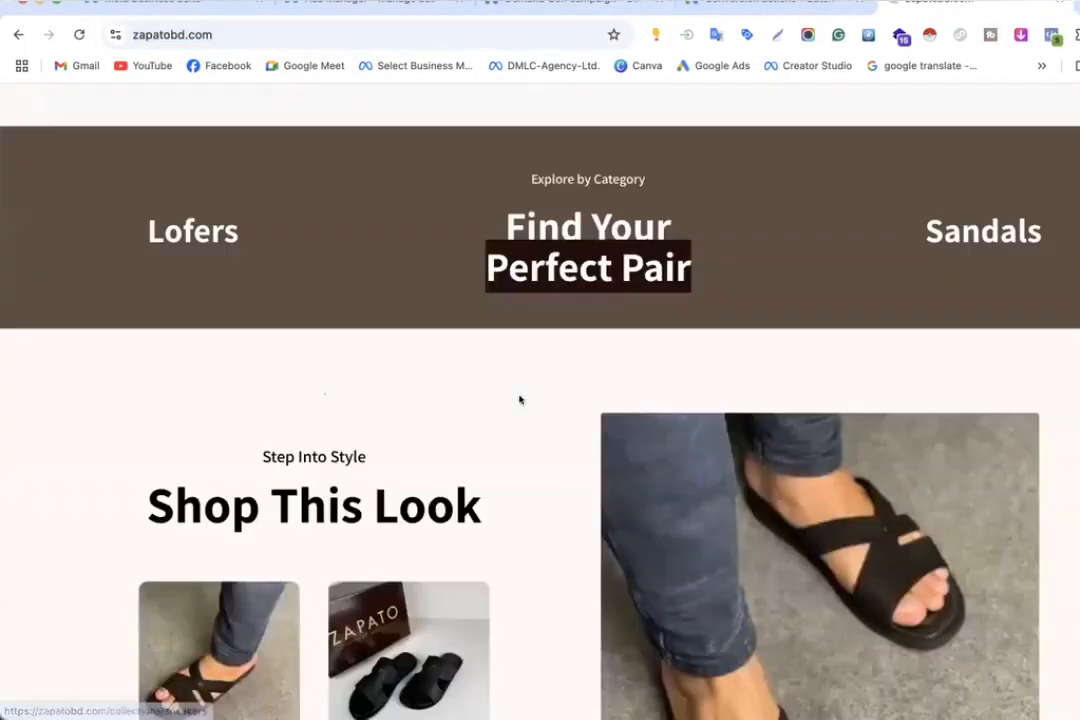
scroll(439, 294, "up", 5)
scroll(518, 288, "down", 8)
scroll(518, 290, "up", 12)
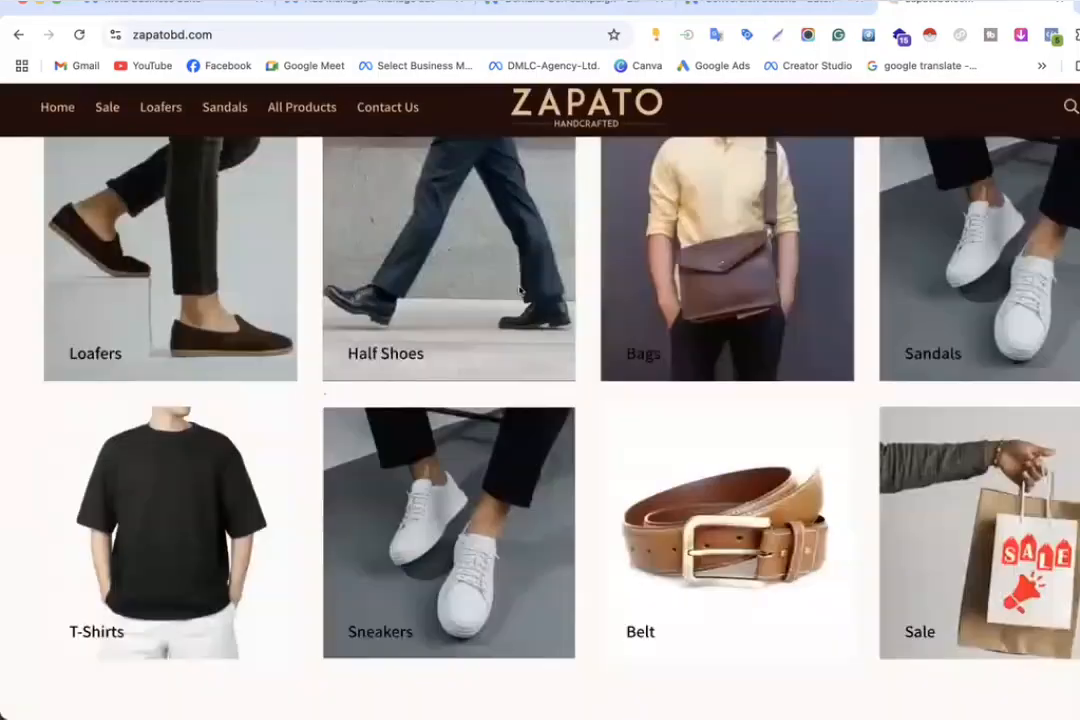
scroll(519, 290, "down", 10)
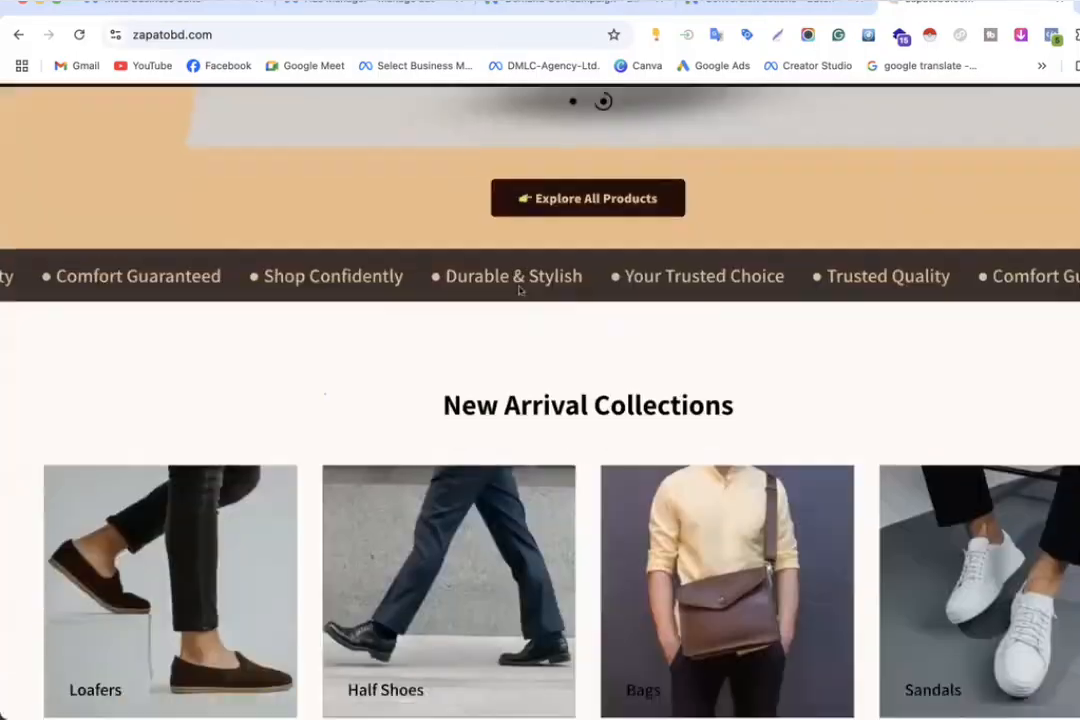
scroll(517, 289, "down", 15)
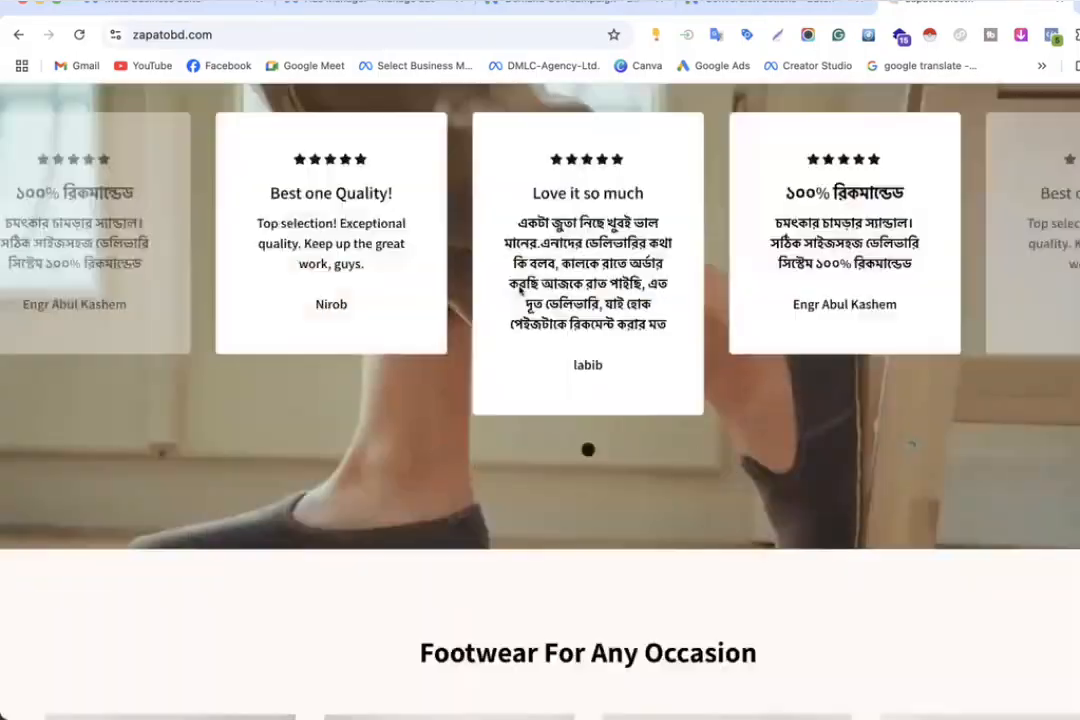
scroll(519, 290, "up", 15)
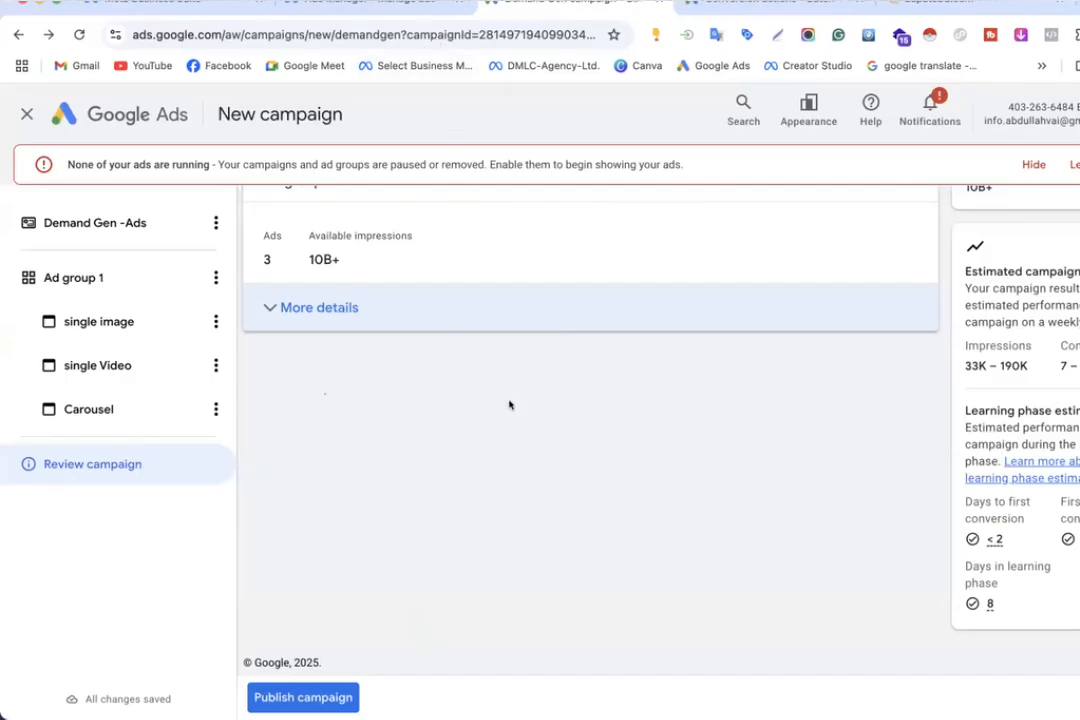
Step: Return to the Zapato home page and look over the featured footwear products and their prices
left_click(916, 3)
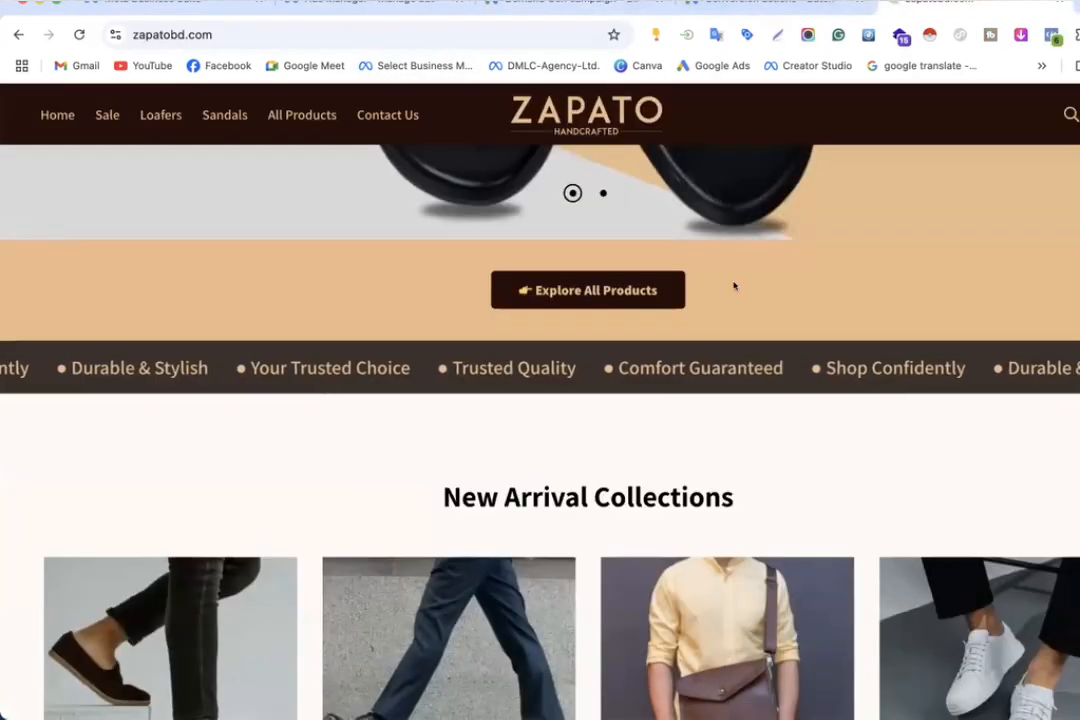
scroll(730, 360, "down", 10)
scroll(730, 361, "down", 3)
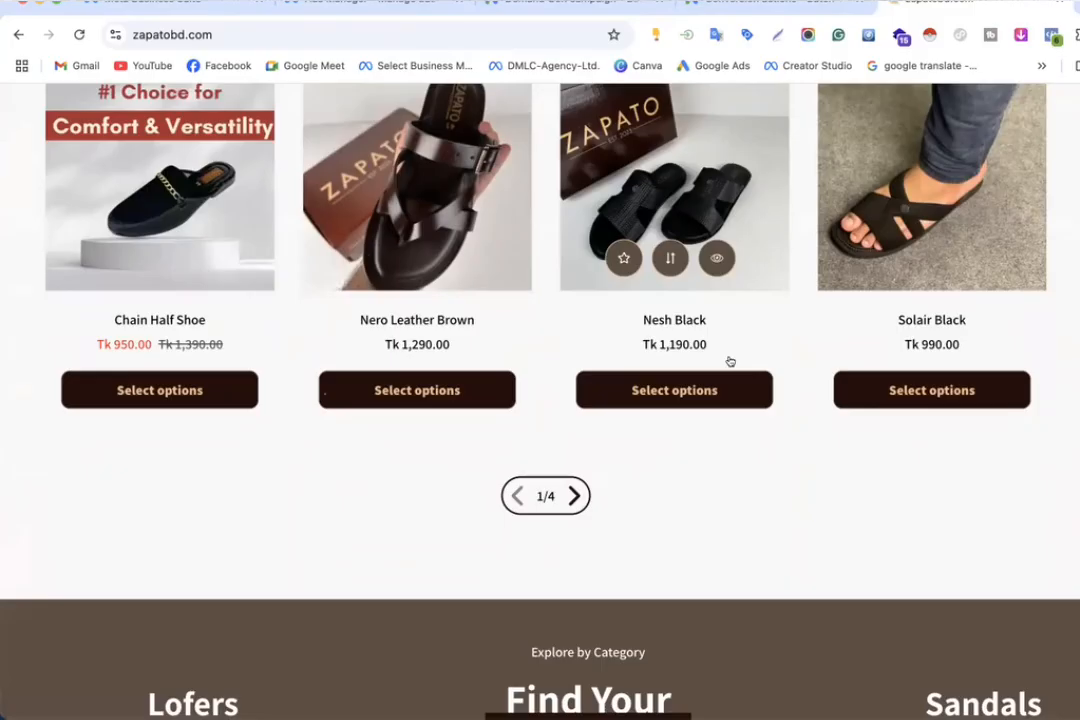
scroll(730, 361, "up", 15)
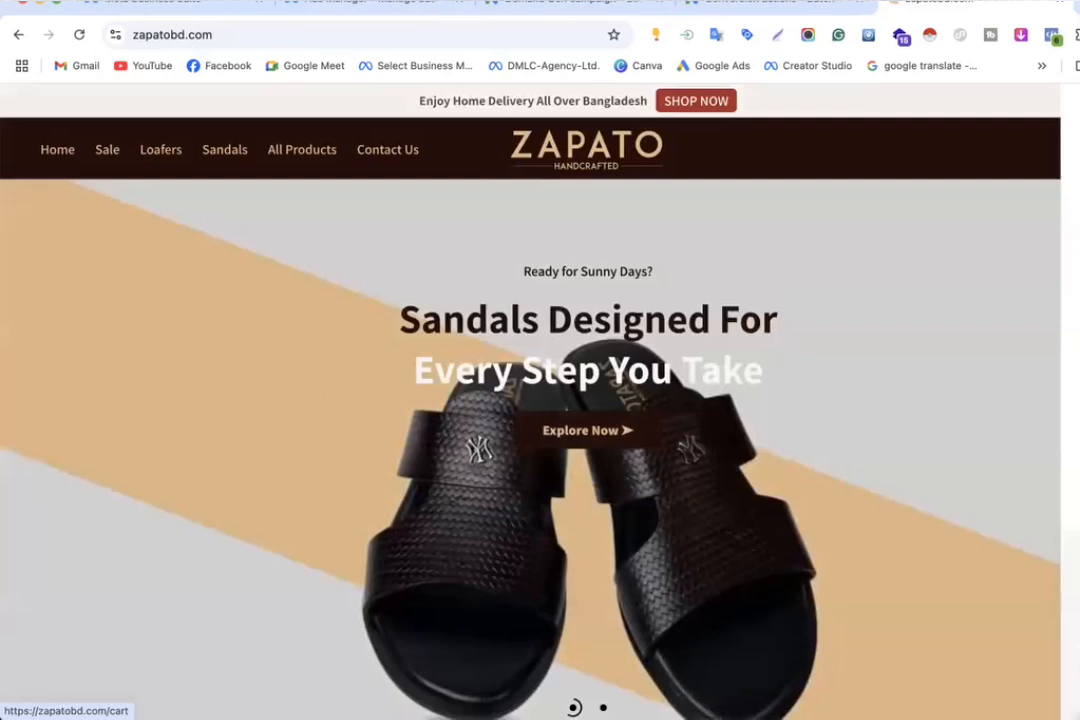
Step: Check the store's shopping cart, close it and browse down to the Shop This Look section
left_click(1077, 149)
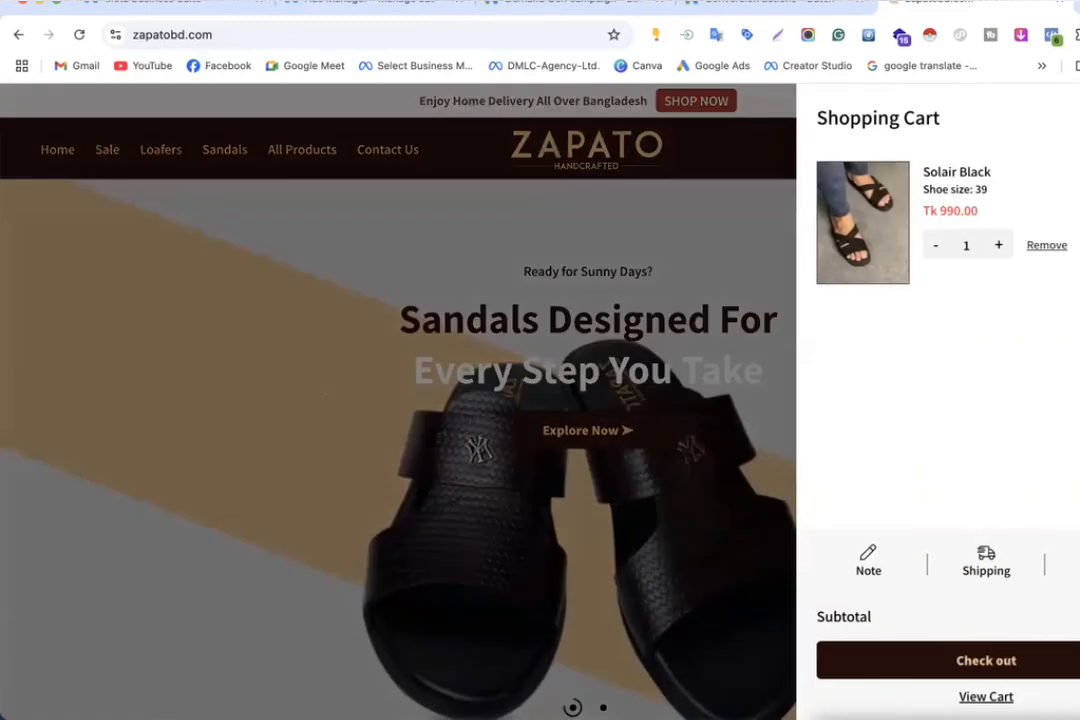
left_click(1078, 118)
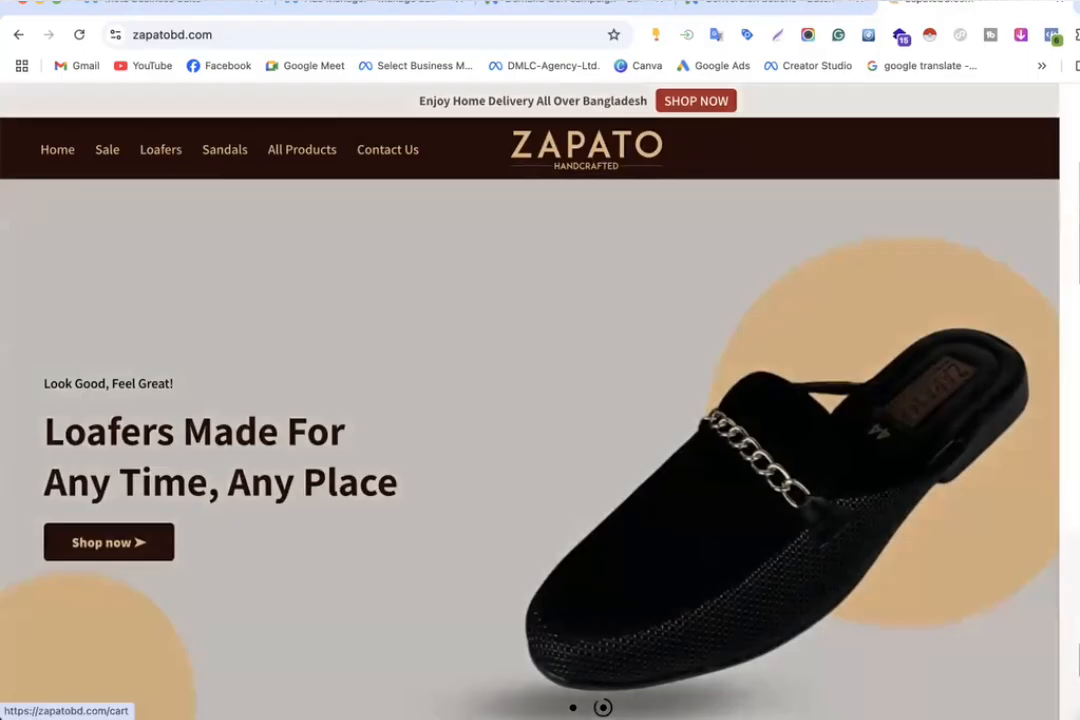
left_click(1077, 149)
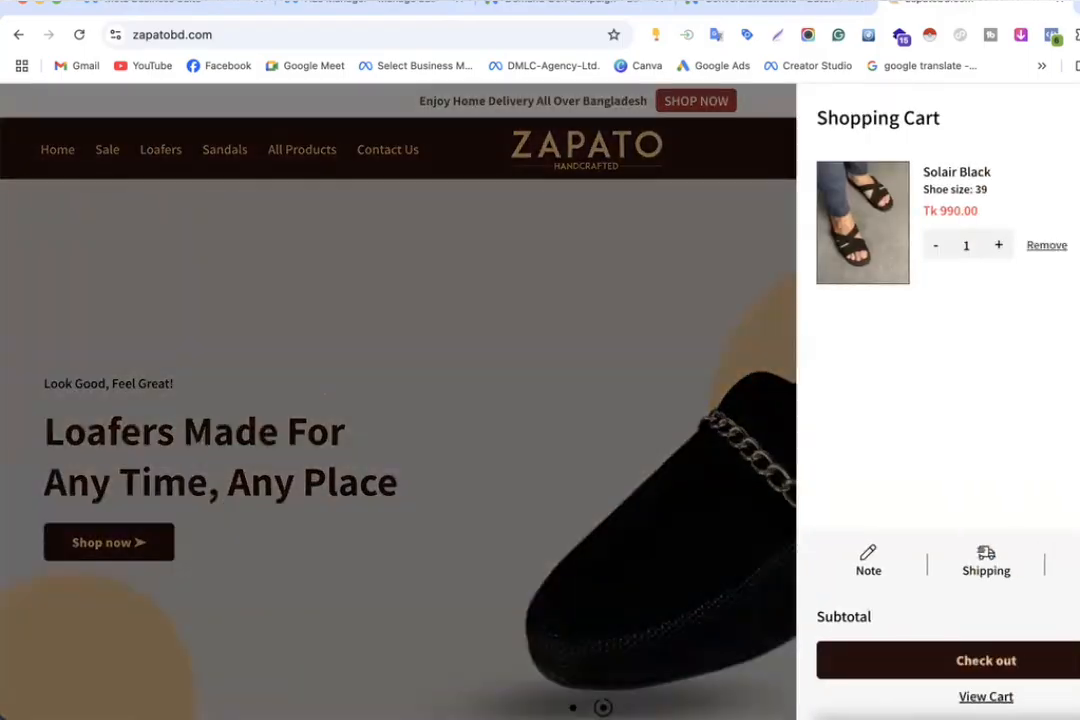
left_click(1078, 118)
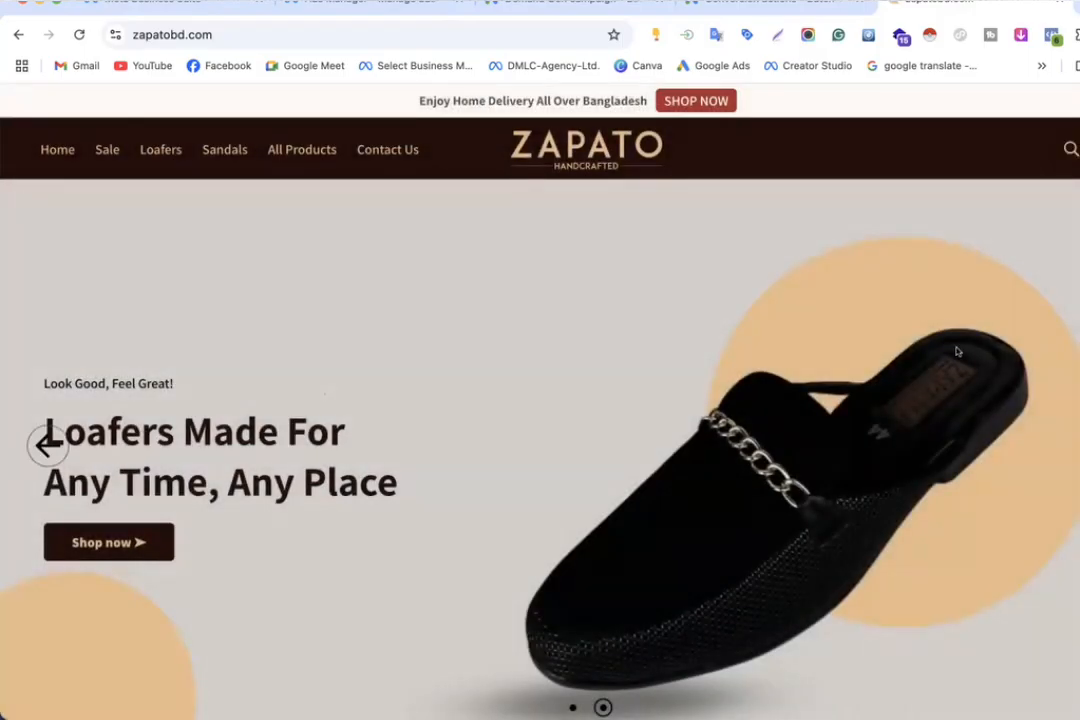
scroll(956, 351, "down", 15)
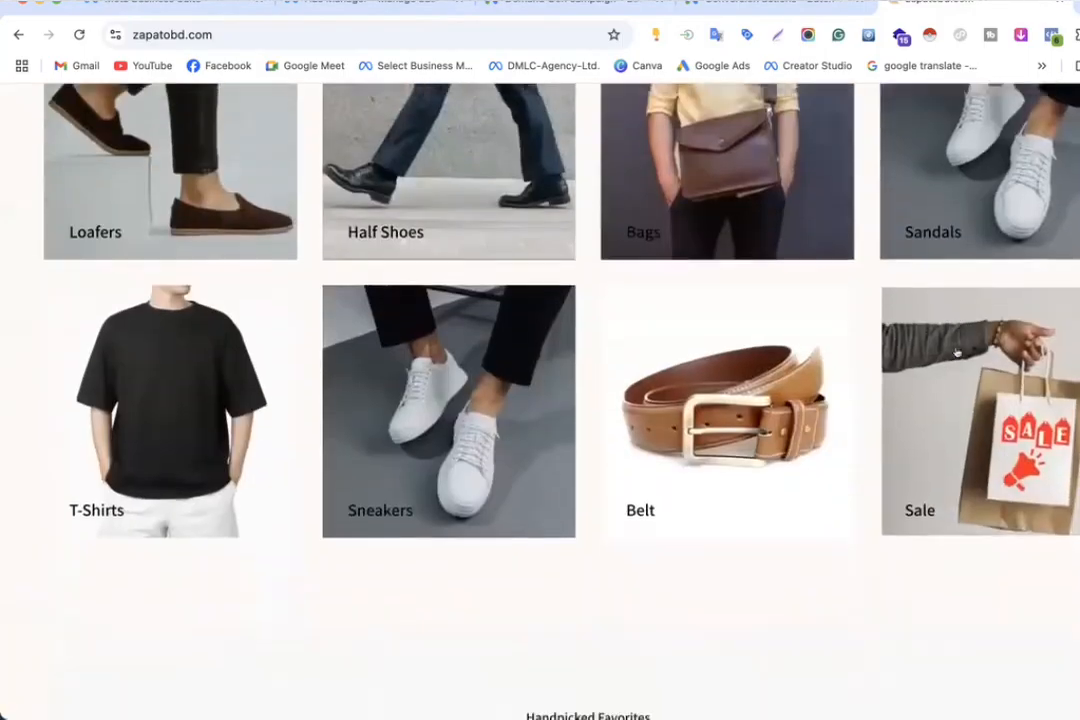
scroll(956, 351, "down", 7)
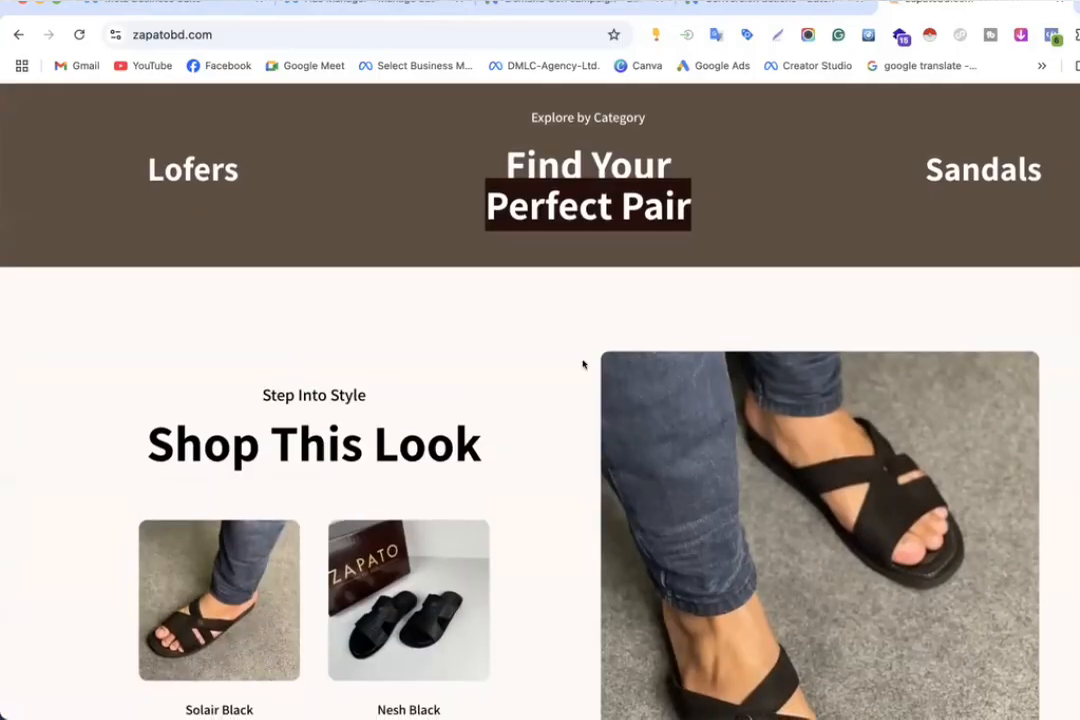
Step: Switch to Meta Ads Manager and select the zapatobd.com ad account in the Zapat footwear business portfolio
left_click(330, 5)
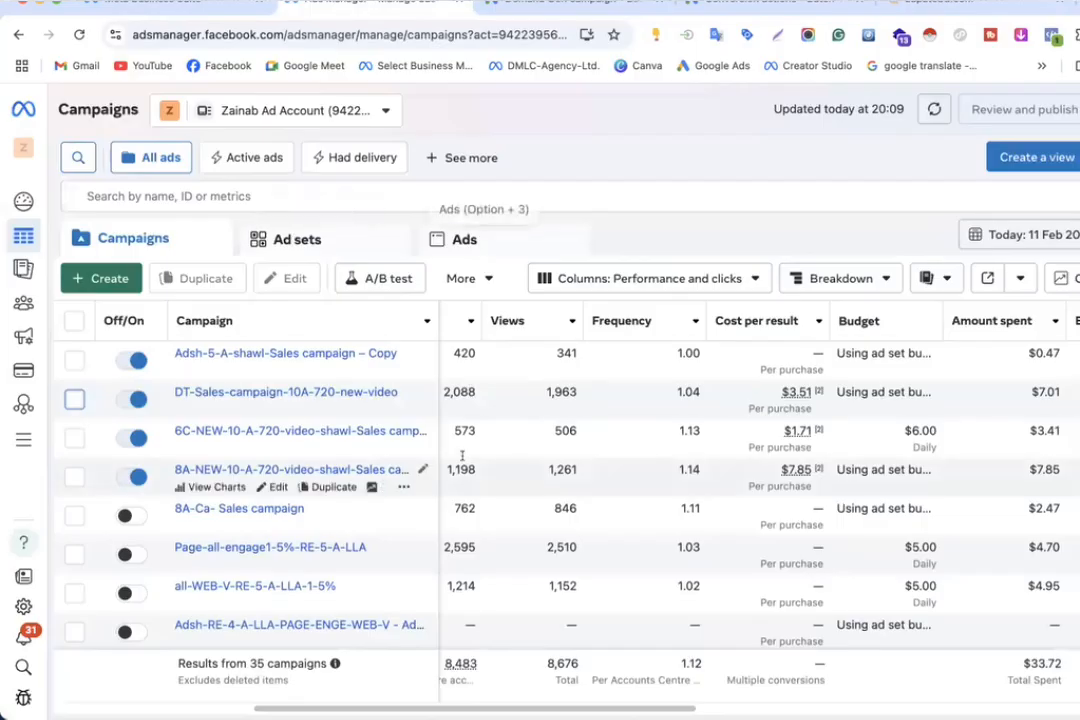
left_click(185, 106)
scroll(257, 353, "down", 5)
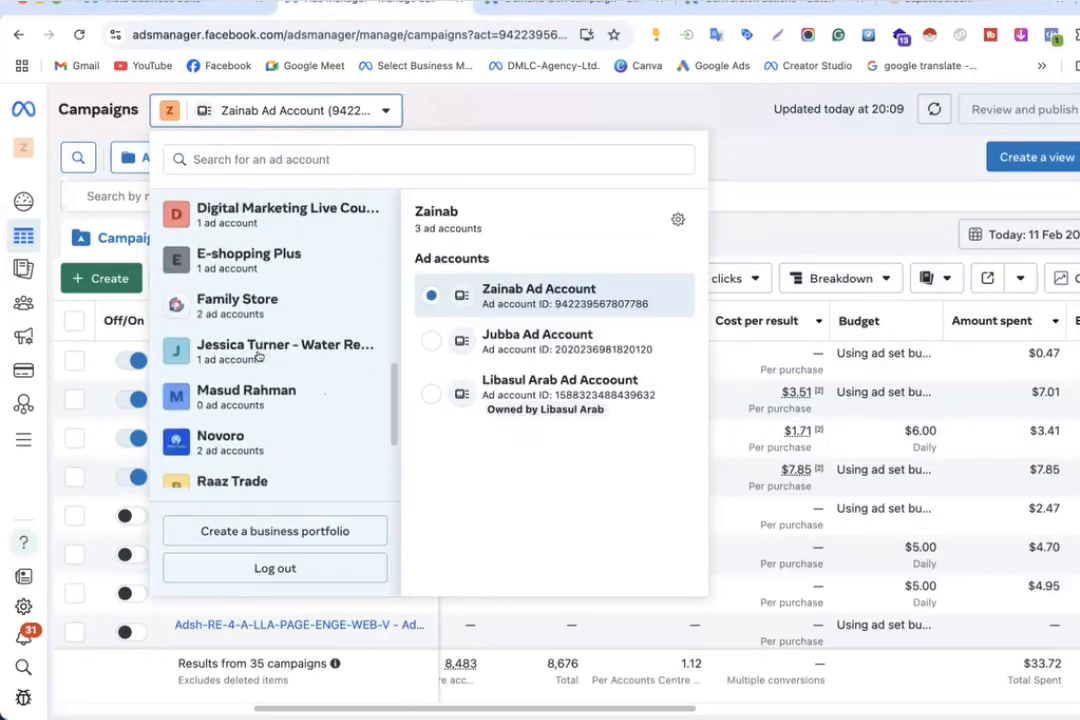
left_click(255, 388)
scroll(257, 389, "down", 5)
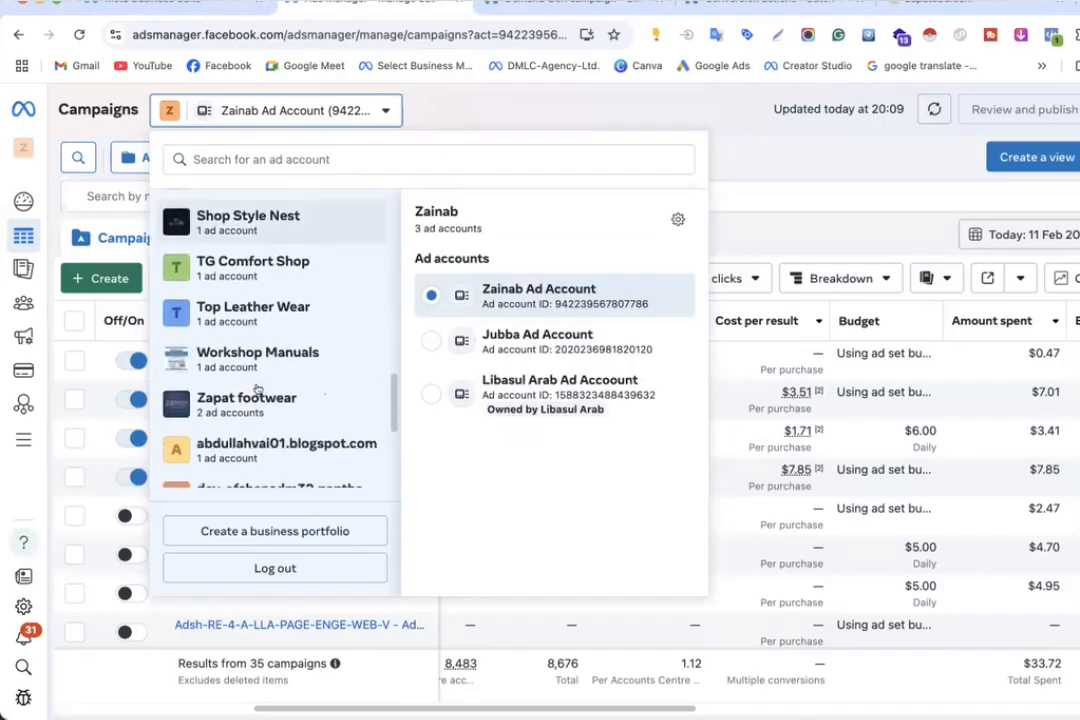
left_click(287, 296)
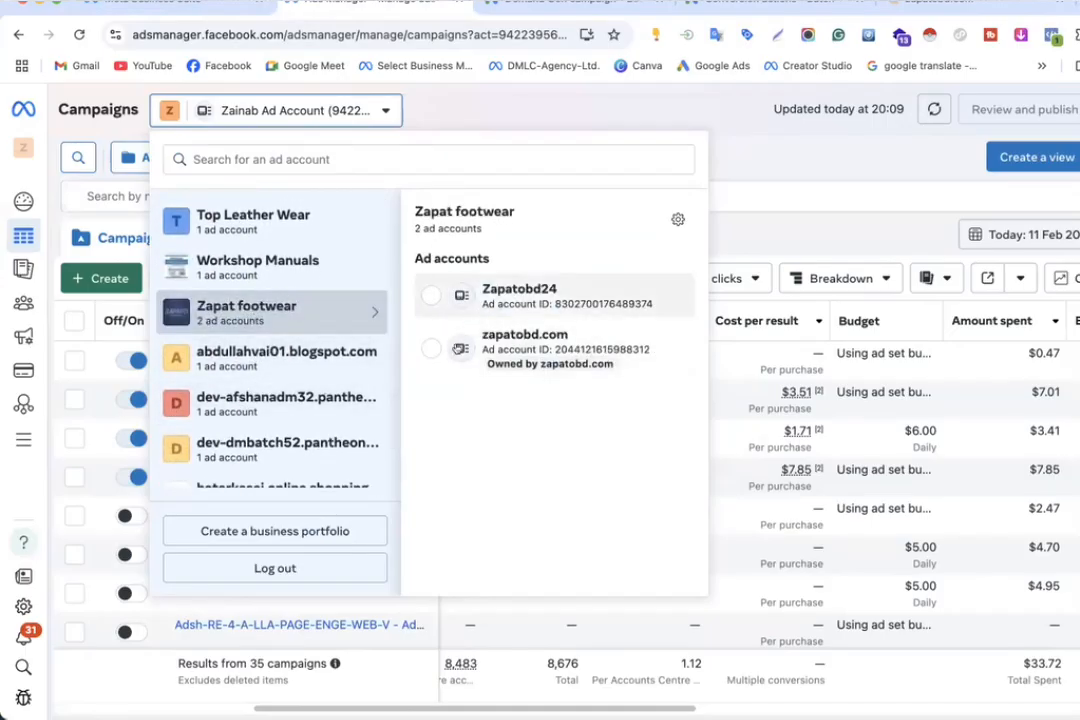
left_click(520, 340)
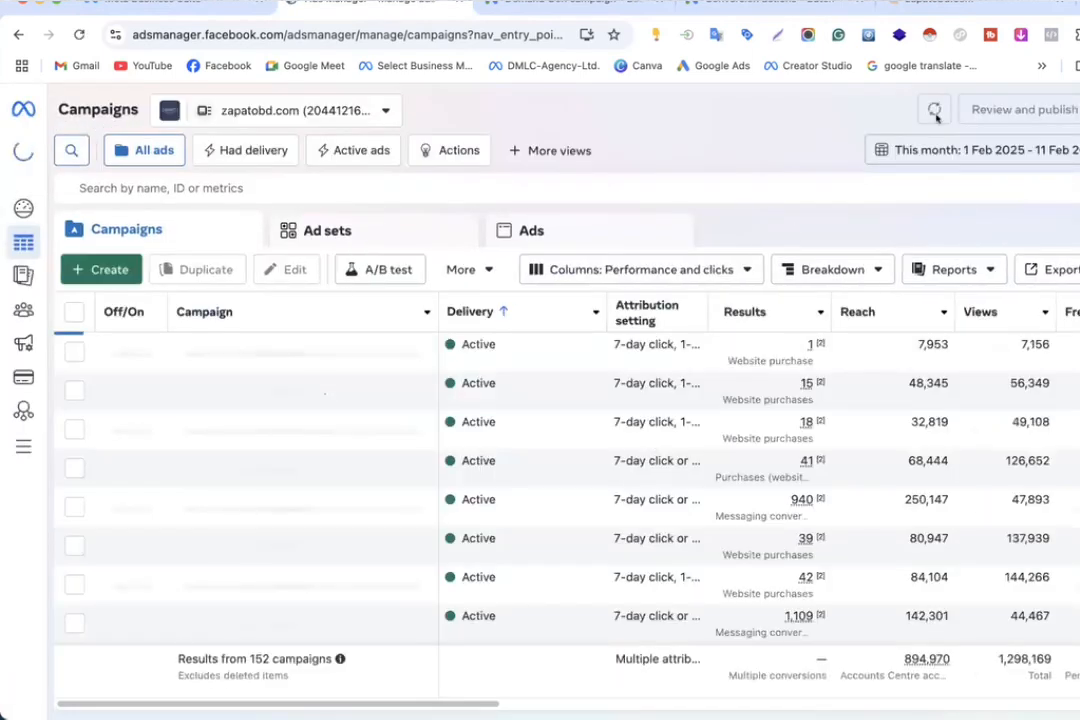
Step: Set the campaign reporting date range to Today and view the results, reach and frequency columns
left_click(925, 150)
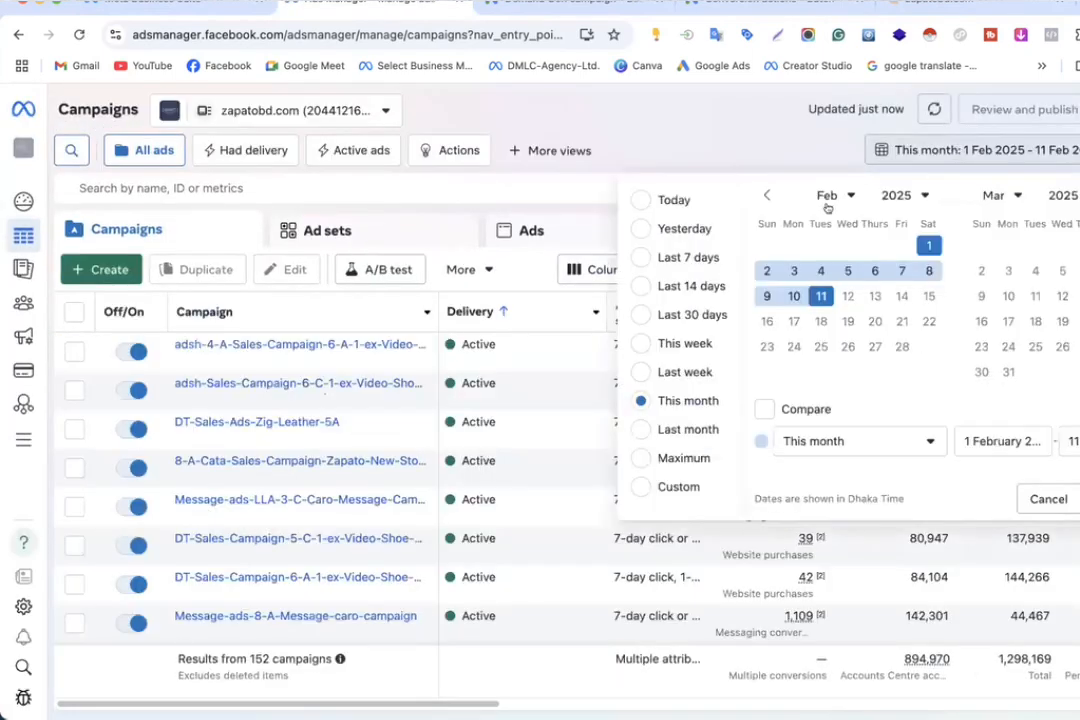
left_click(687, 200)
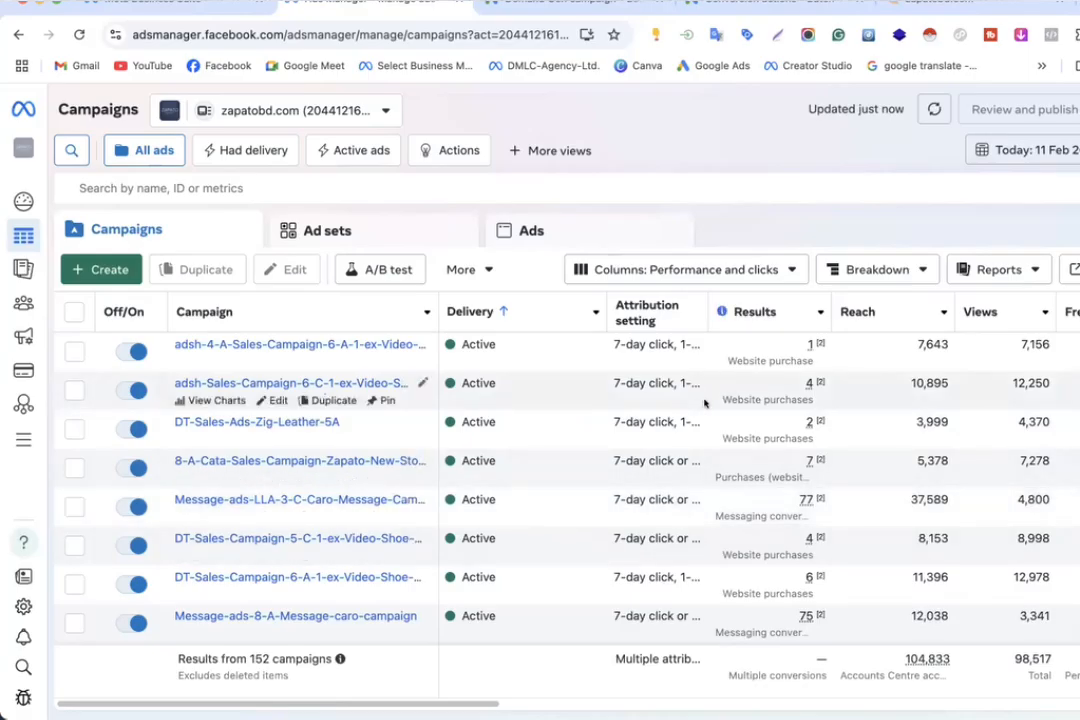
scroll(588, 487, "right", 3)
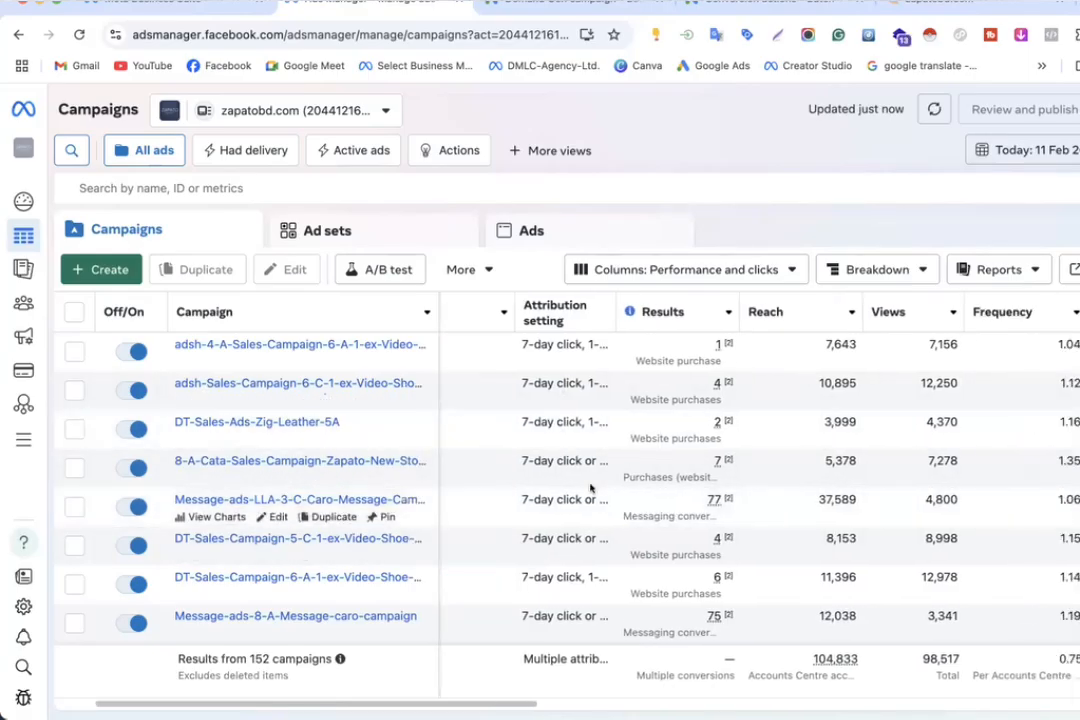
Step: Examine the results and cost per result of the active campaigns in the Meta Ads Manager campaign table
scroll(275, 545, "down", 3)
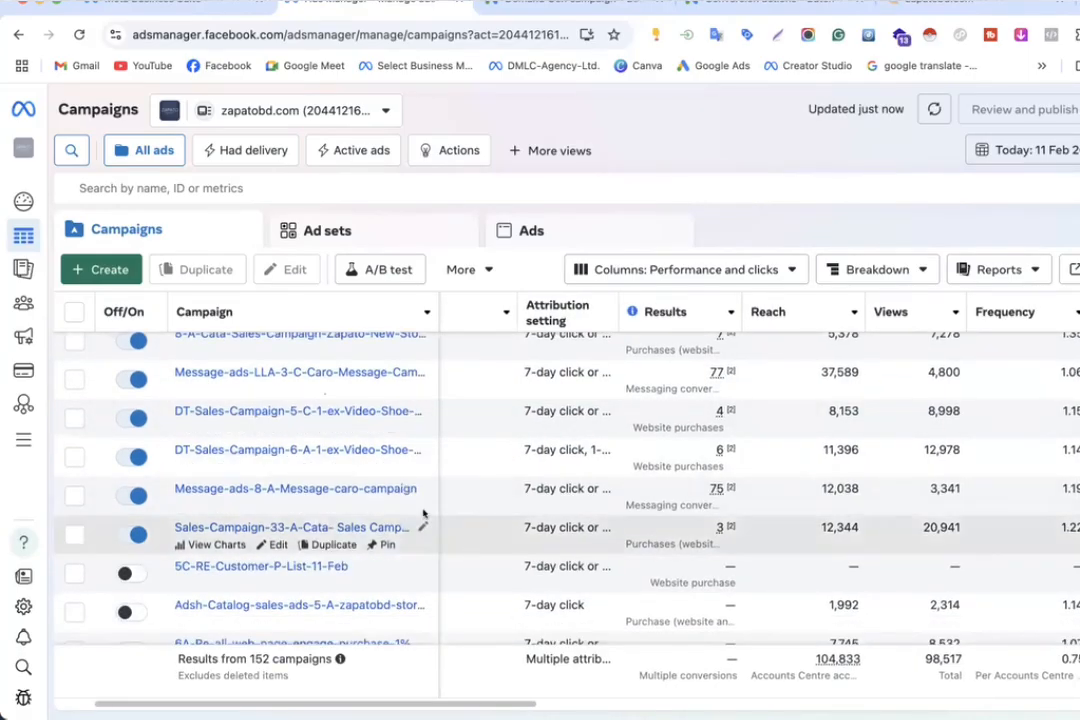
scroll(440, 519, "right", 2)
scroll(440, 519, "right", 2)
scroll(856, 465, "up", 3)
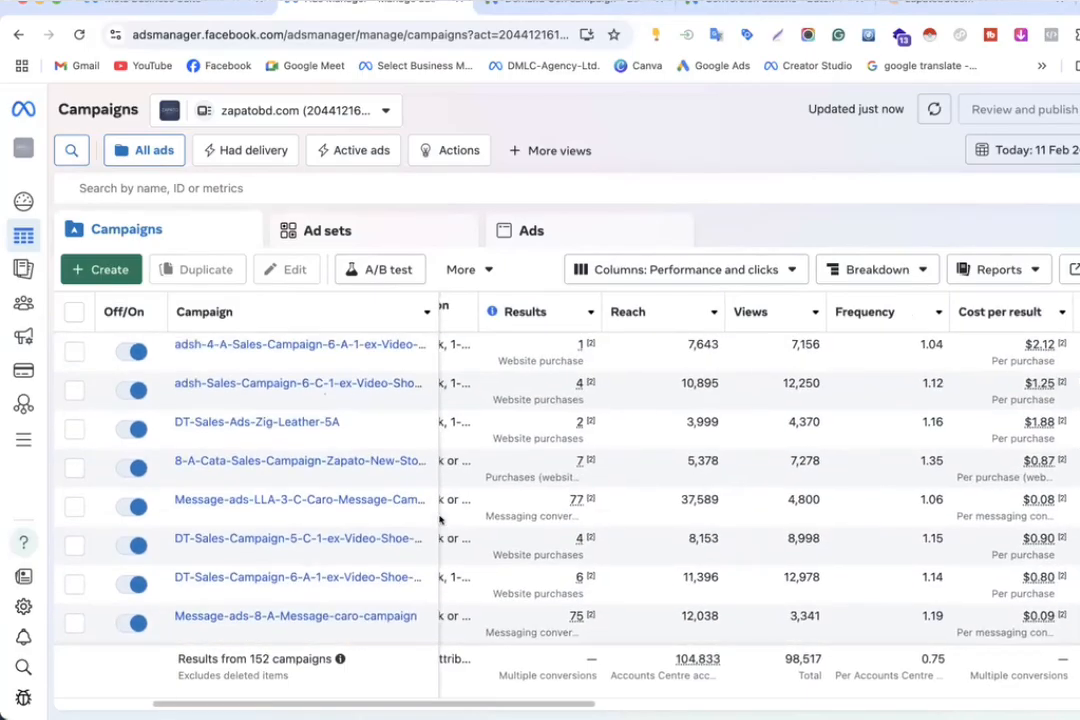
scroll(857, 468, "down", 2)
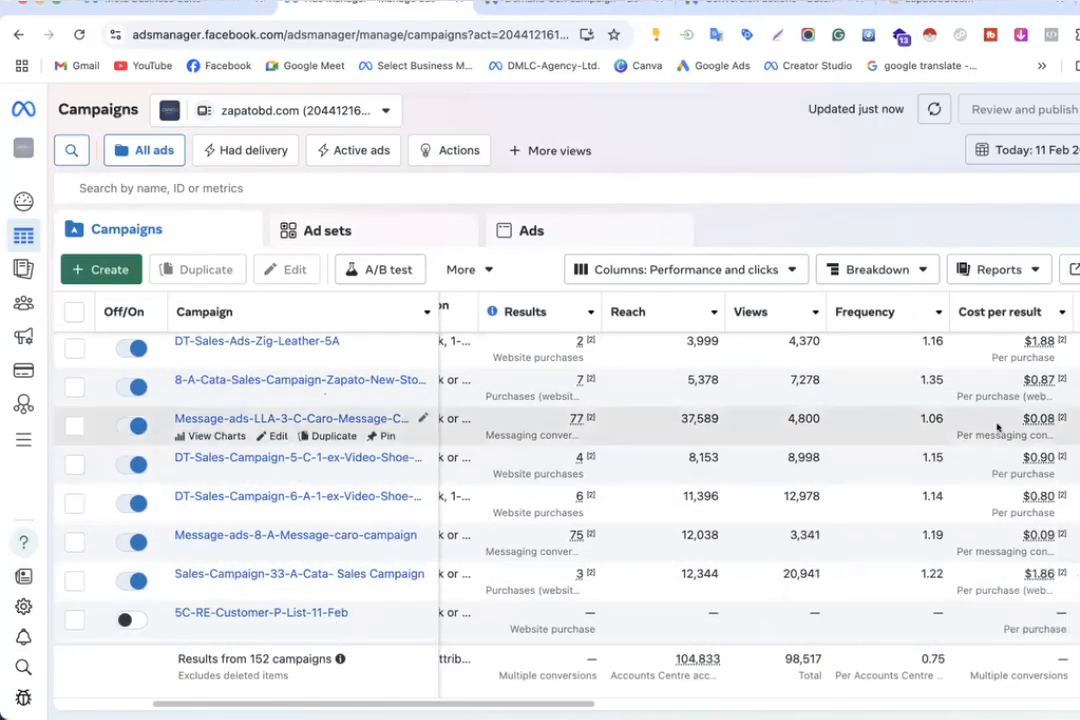
Step: Switch to the Zapato store and browse the All Products collection with its product prices
left_click(908, 3)
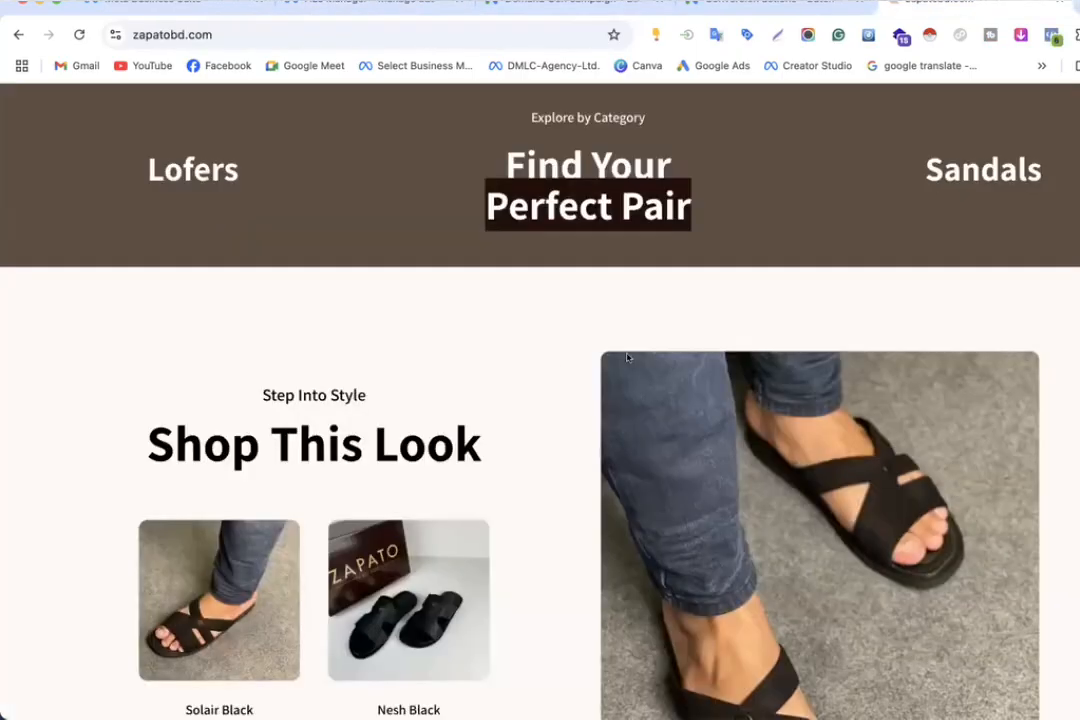
scroll(541, 341, "up", 10)
scroll(504, 345, "up", 5)
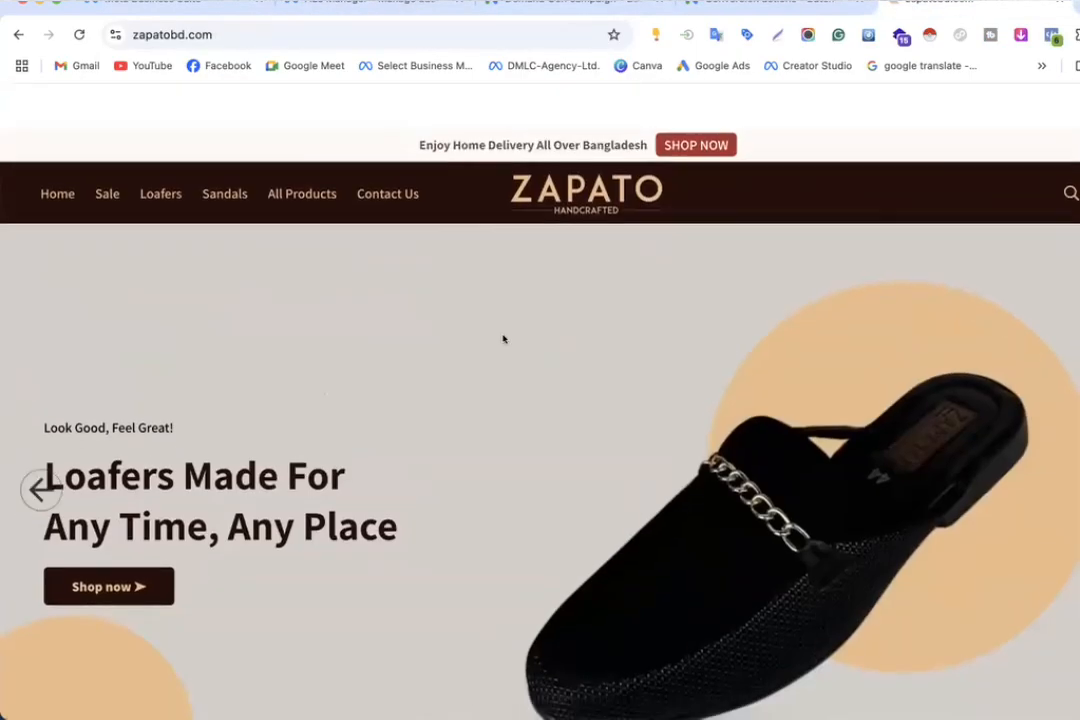
left_click(310, 150)
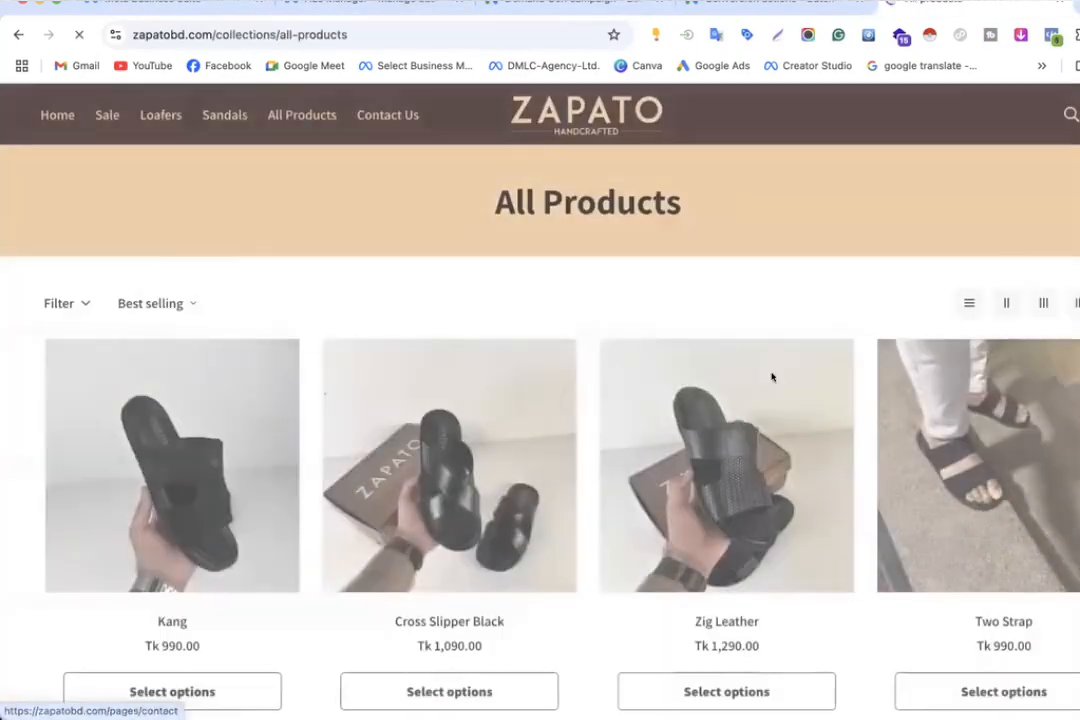
scroll(770, 377, "down", 3)
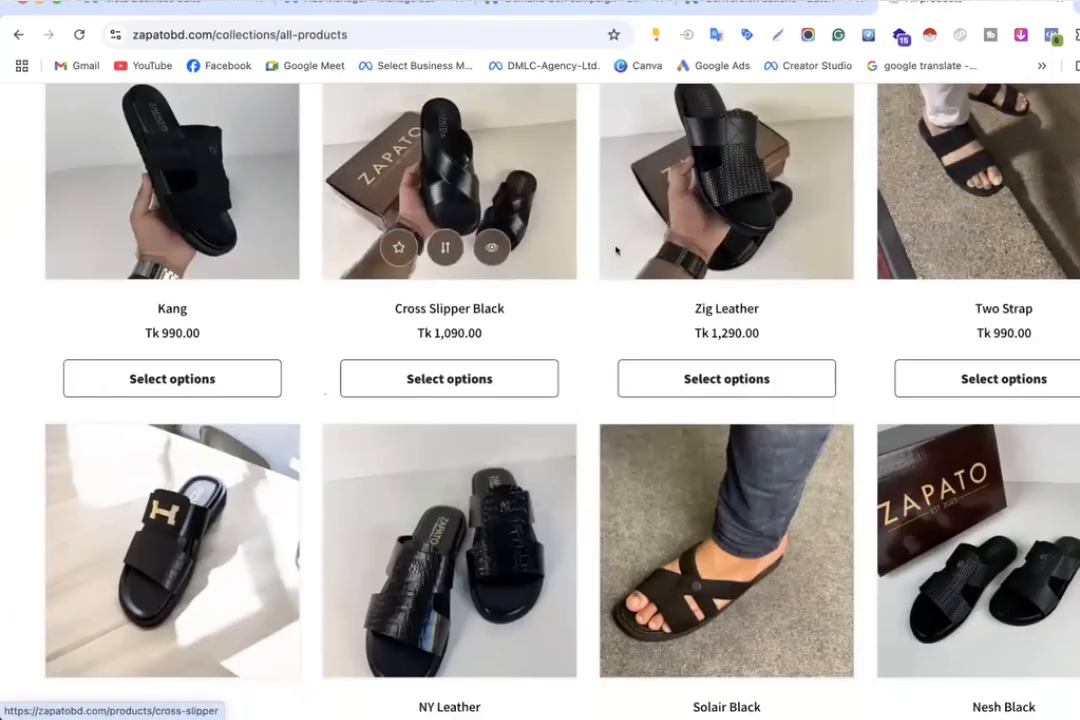
scroll(690, 388, "down", 10)
scroll(691, 388, "up", 10)
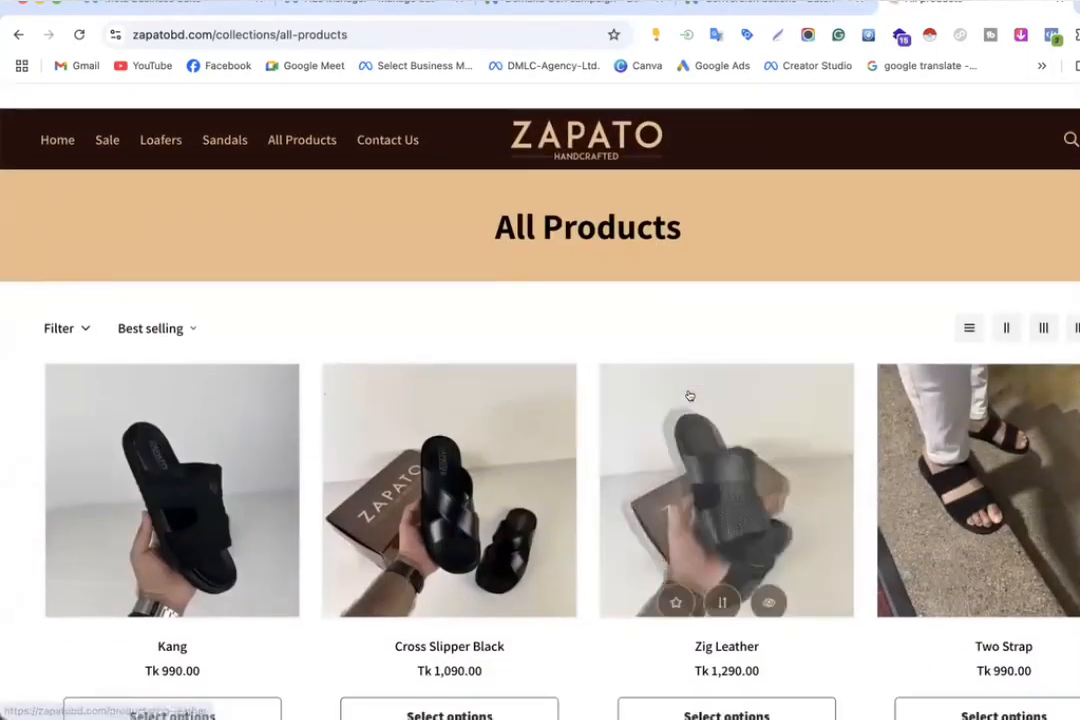
Step: Return to Meta Ads Manager and look through the full campaign list, including the switched-off campaigns
left_click(530, 5)
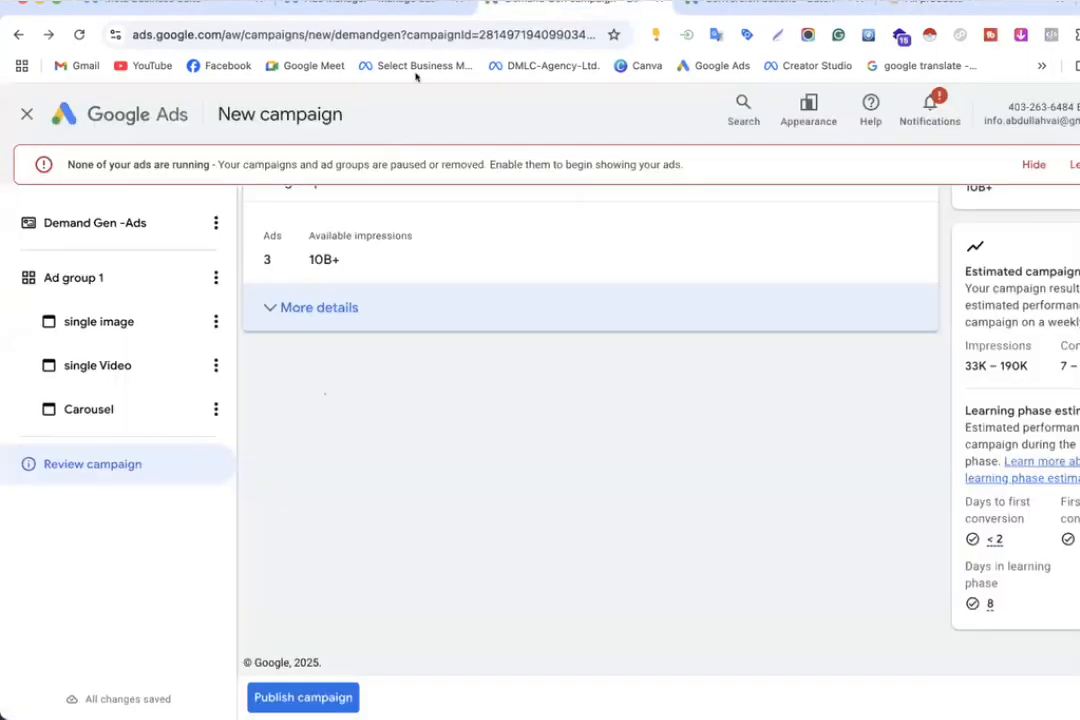
left_click(374, 6)
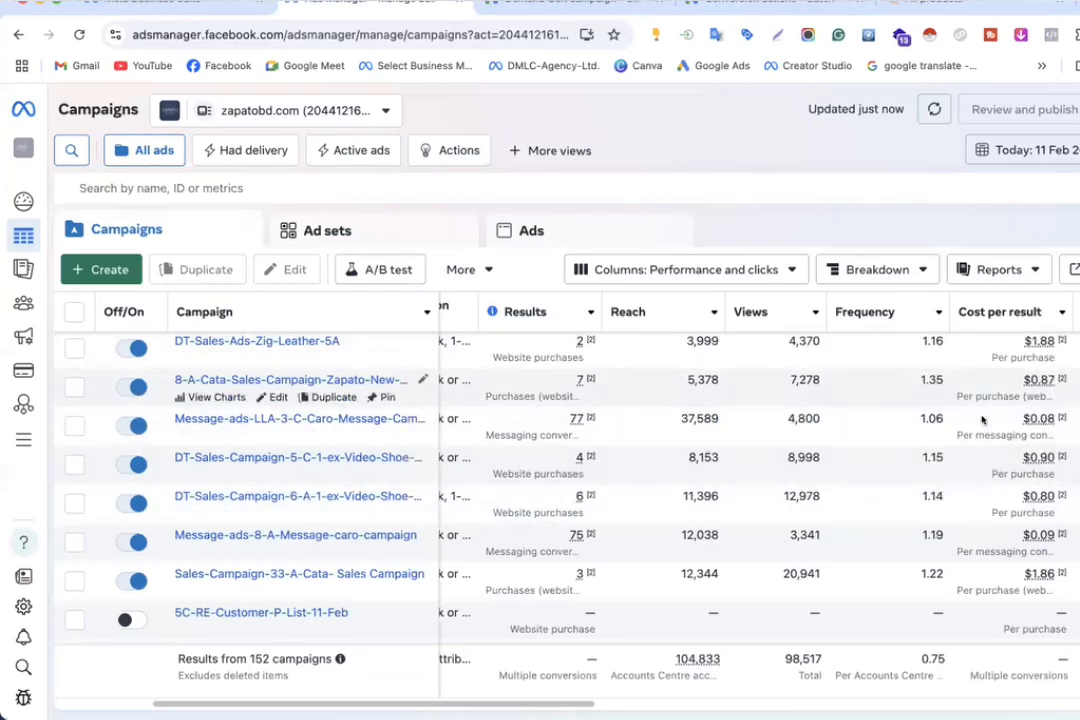
scroll(916, 510, "up", 2)
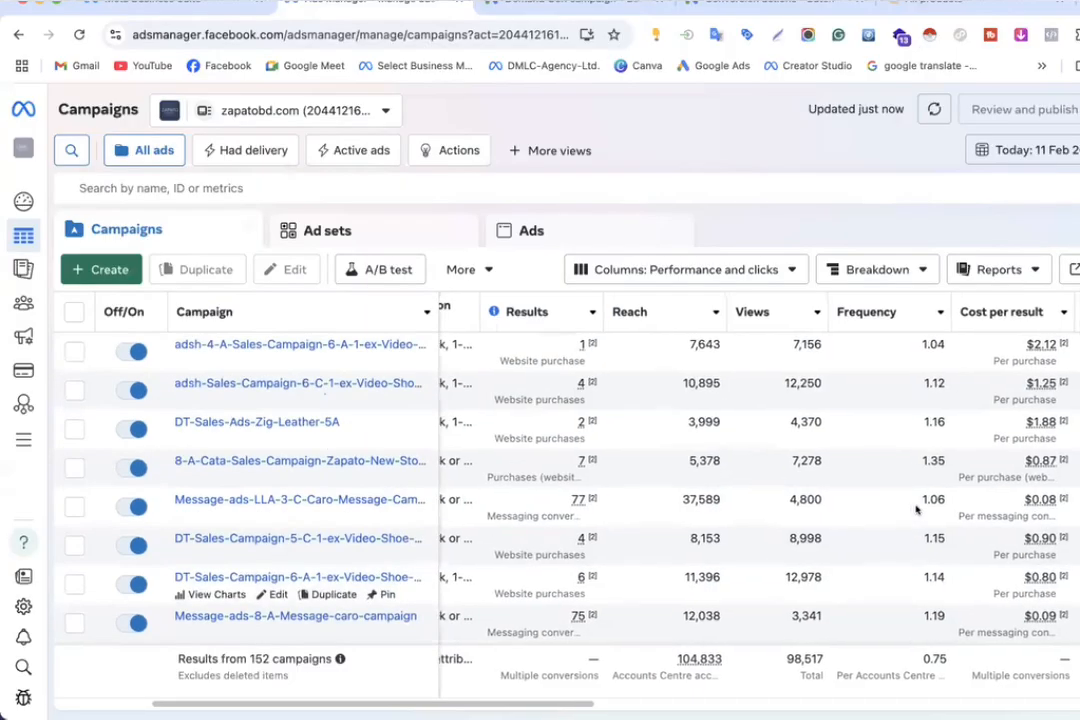
scroll(723, 405, "left", 1)
scroll(362, 500, "down", 5)
scroll(368, 485, "down", 15)
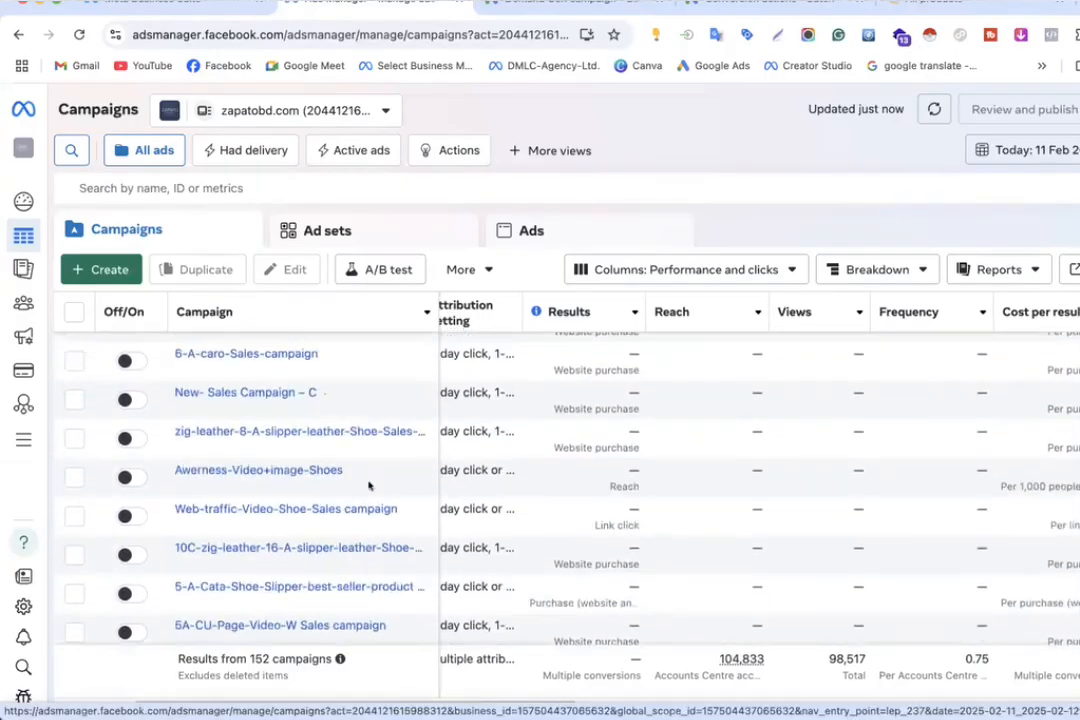
scroll(368, 485, "left", 2)
scroll(368, 485, "down", 15)
scroll(368, 485, "up", 10)
Step: Switch to the Google Ads Demand Gen campaign, view the Shoe note in Notes and close the Notes window
left_click(570, 4)
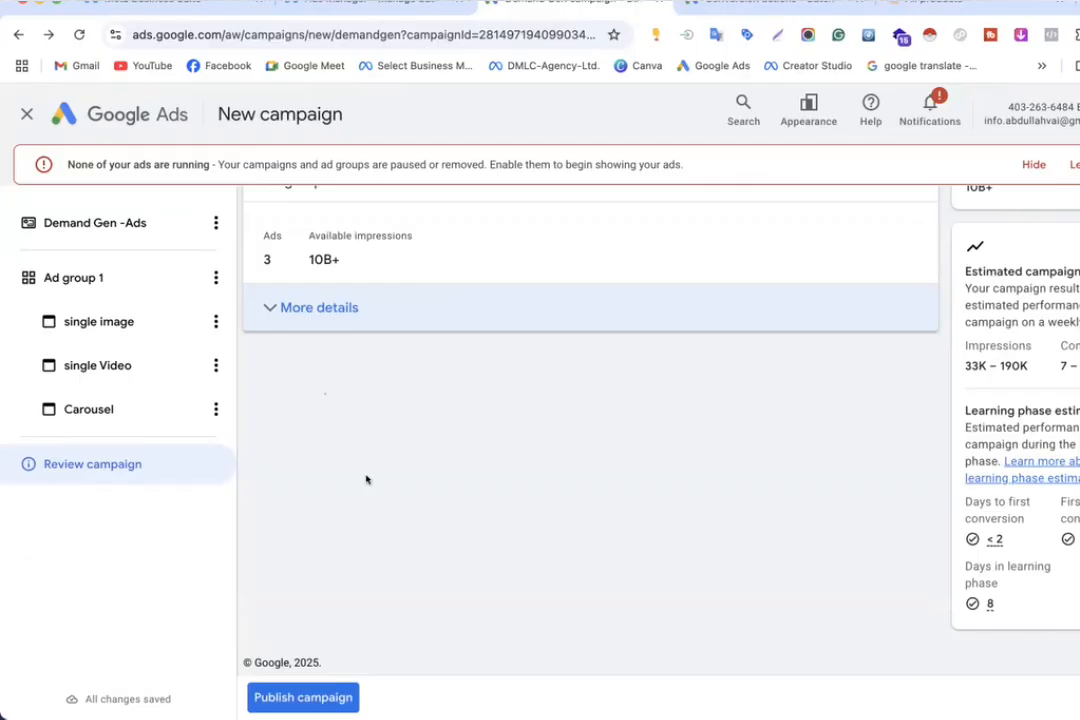
key("super+Tab")
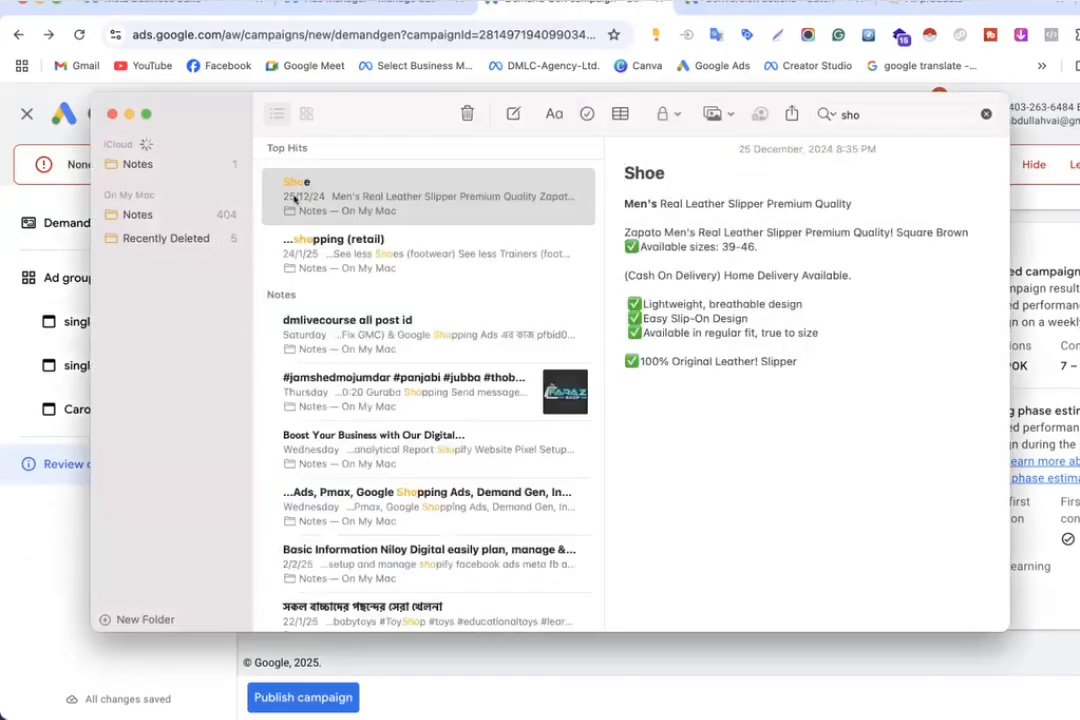
left_click(112, 114)
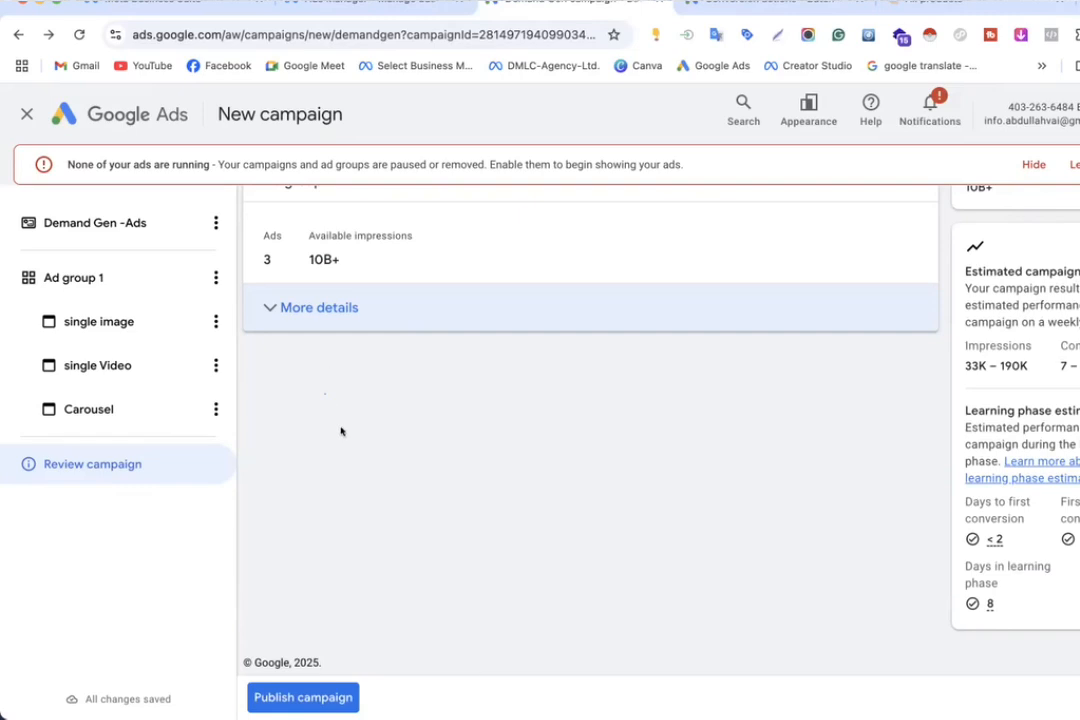
Step: Look over the review summary of the Demand Gen -Ads campaign and Ad group 1
scroll(341, 431, "up", 3)
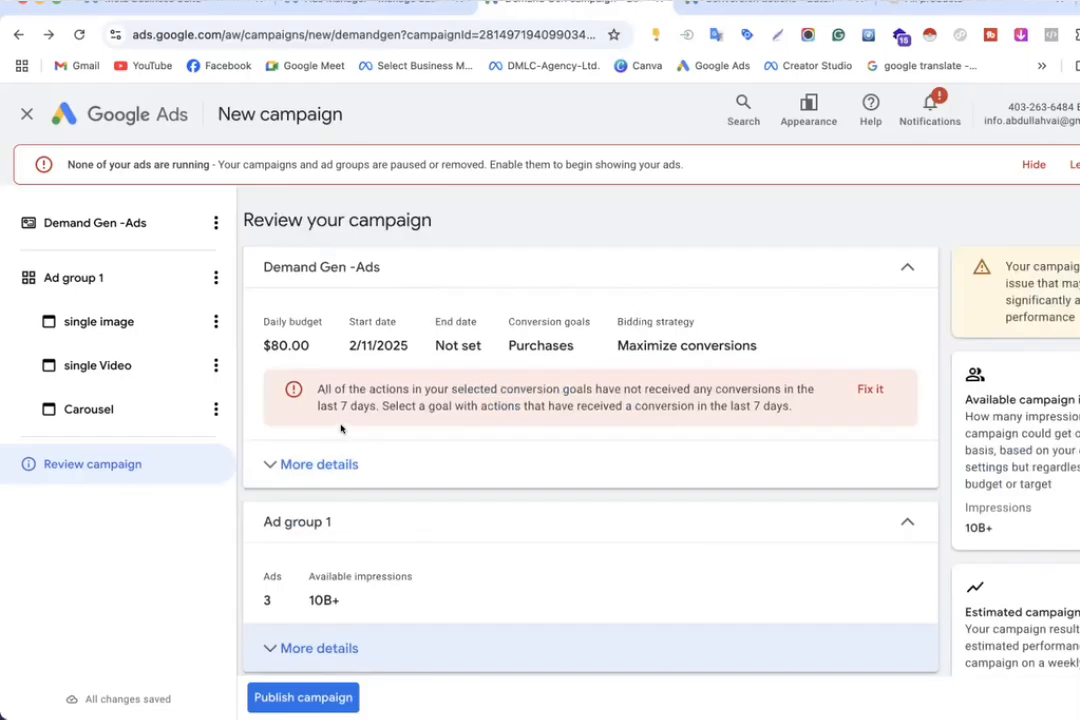
scroll(456, 379, "down", 3)
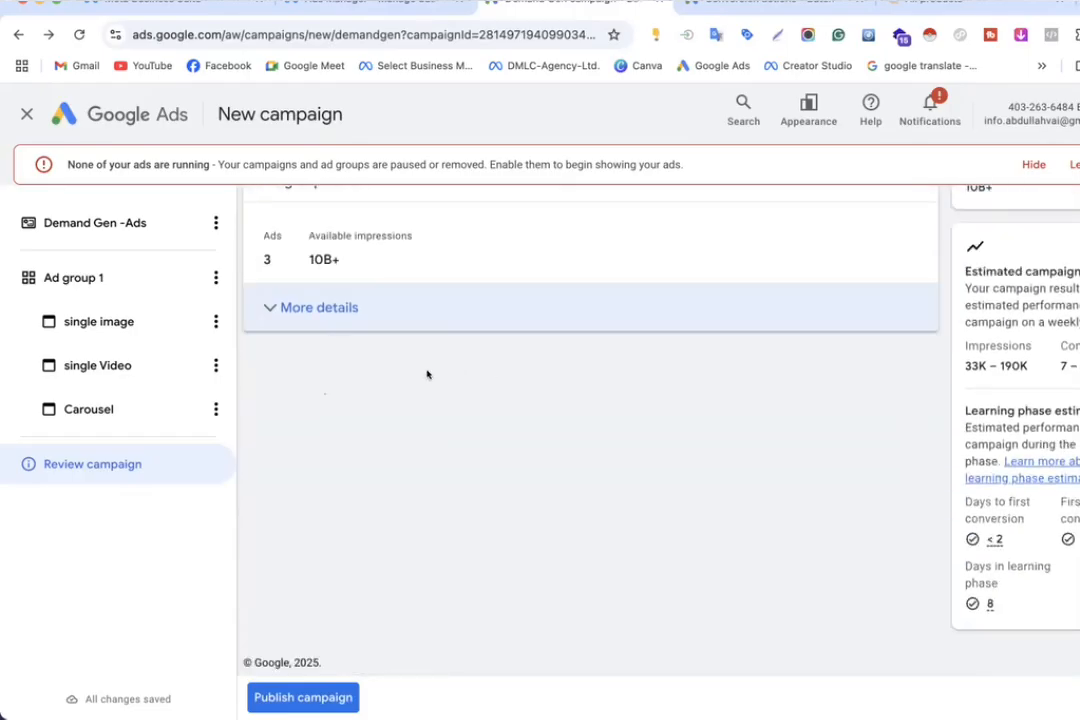
scroll(427, 374, "up", 3)
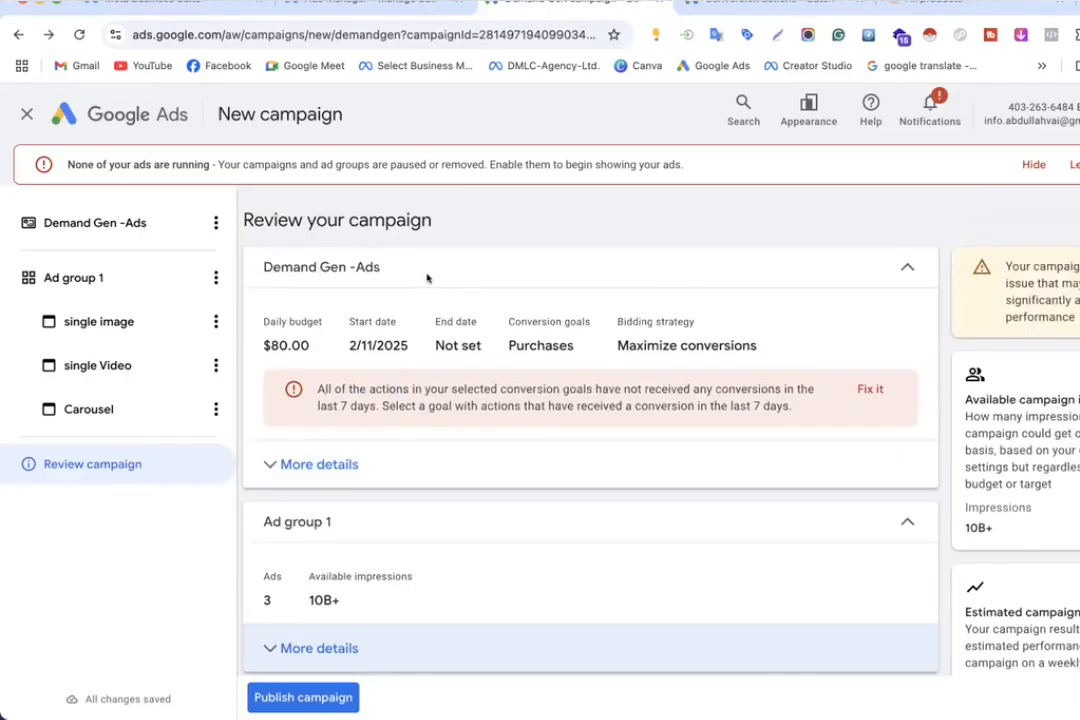
left_click_drag(240, 222, 464, 227)
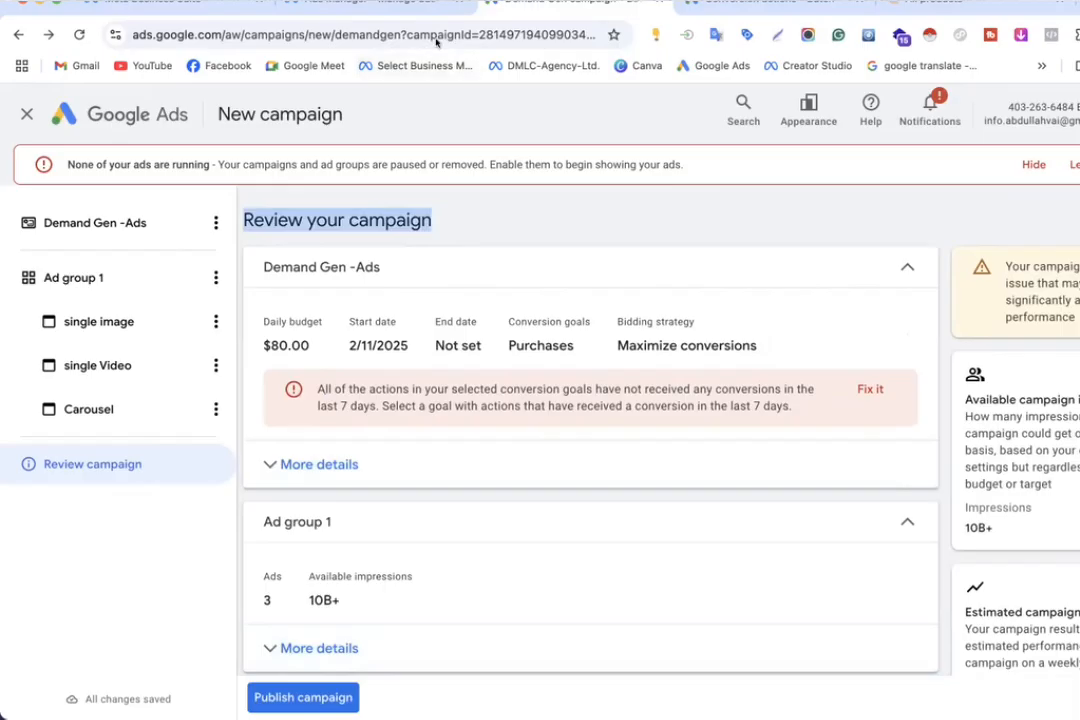
left_click(320, 217)
scroll(389, 497, "down", 5)
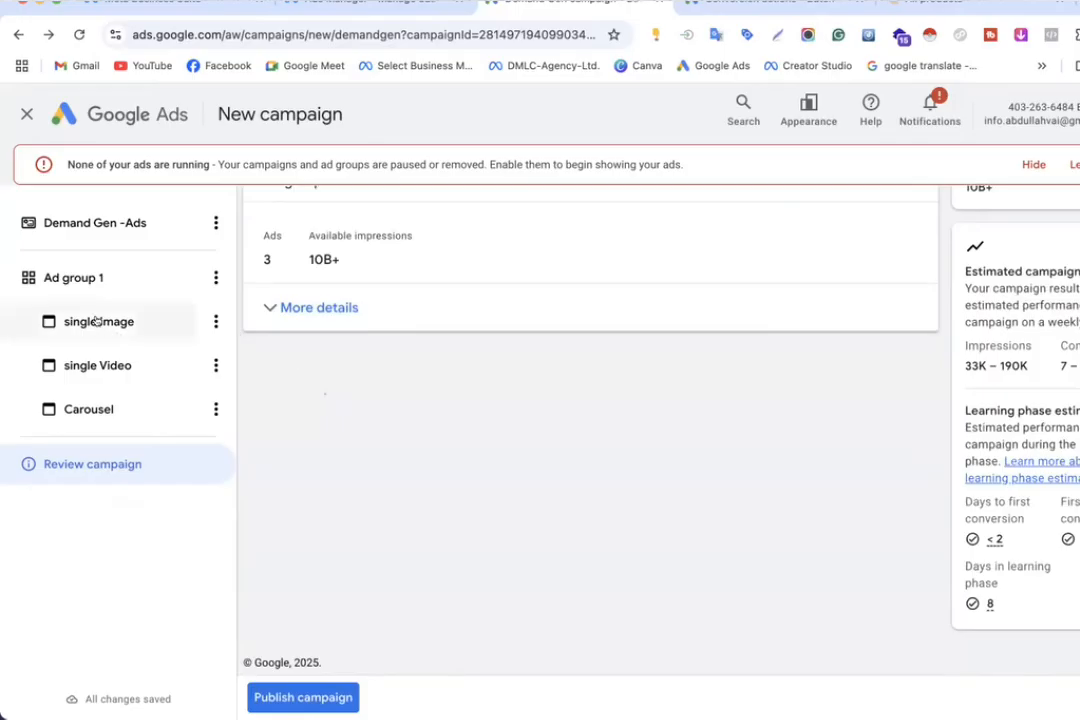
Step: Try to publish the Demand Gen campaign, open the flagged single Video ad for fixing and read its policy details
left_click(324, 699)
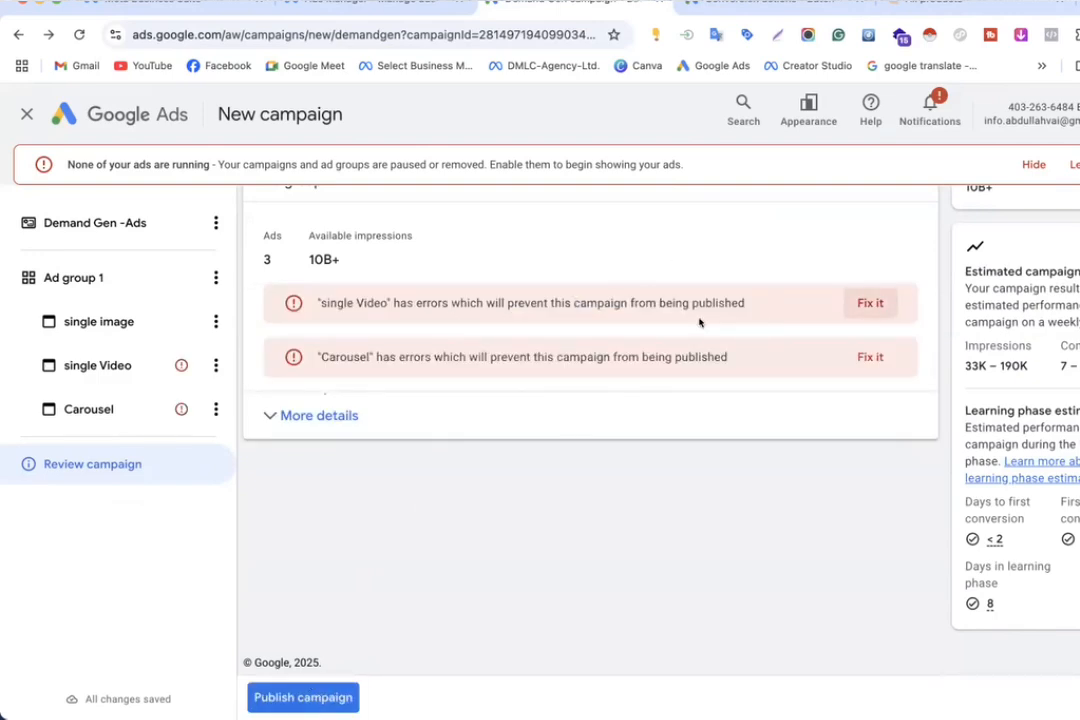
left_click(862, 301)
scroll(349, 455, "down", 10)
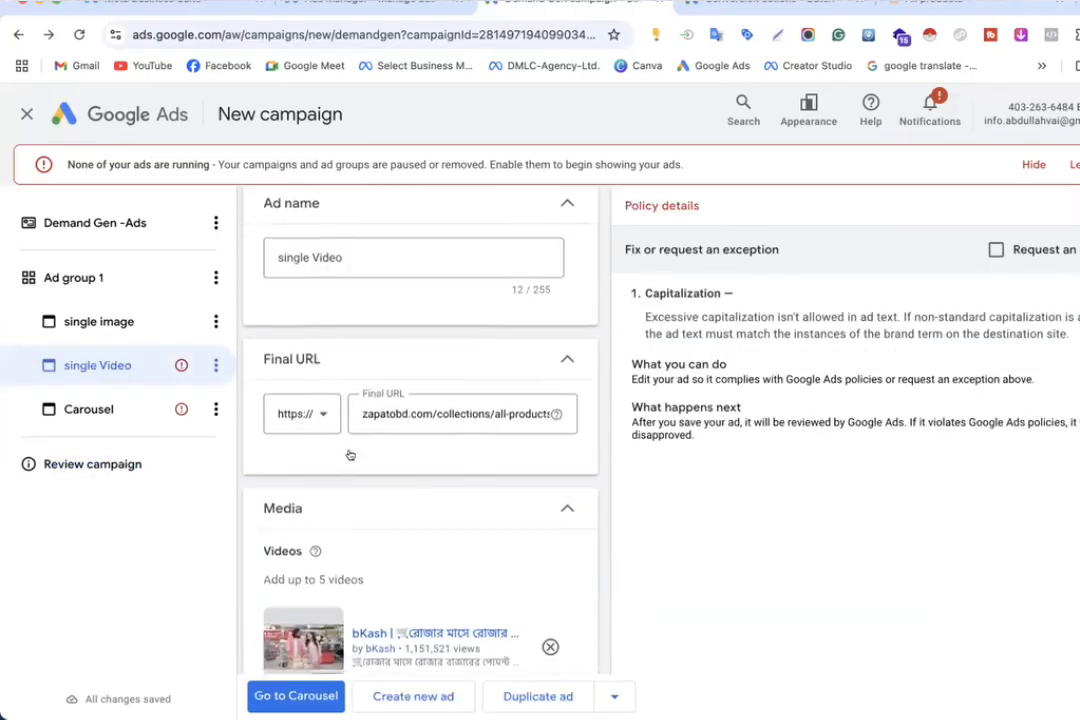
scroll(349, 455, "down", 3)
scroll(351, 455, "up", 12)
scroll(353, 454, "up", 1)
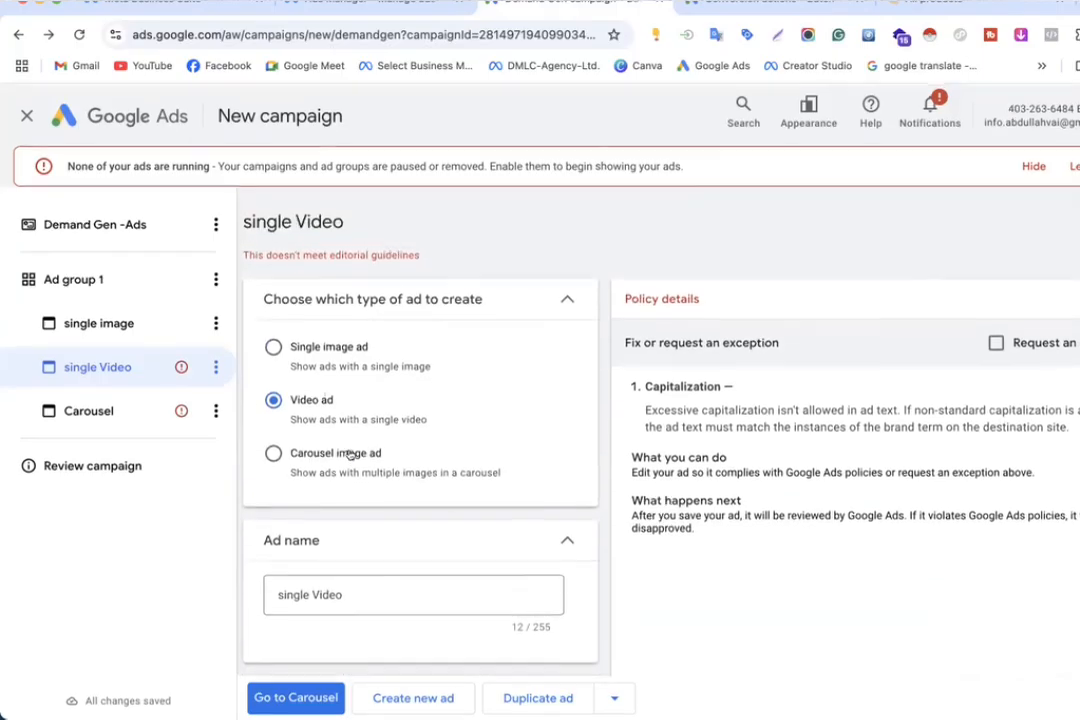
scroll(349, 455, "down", 4)
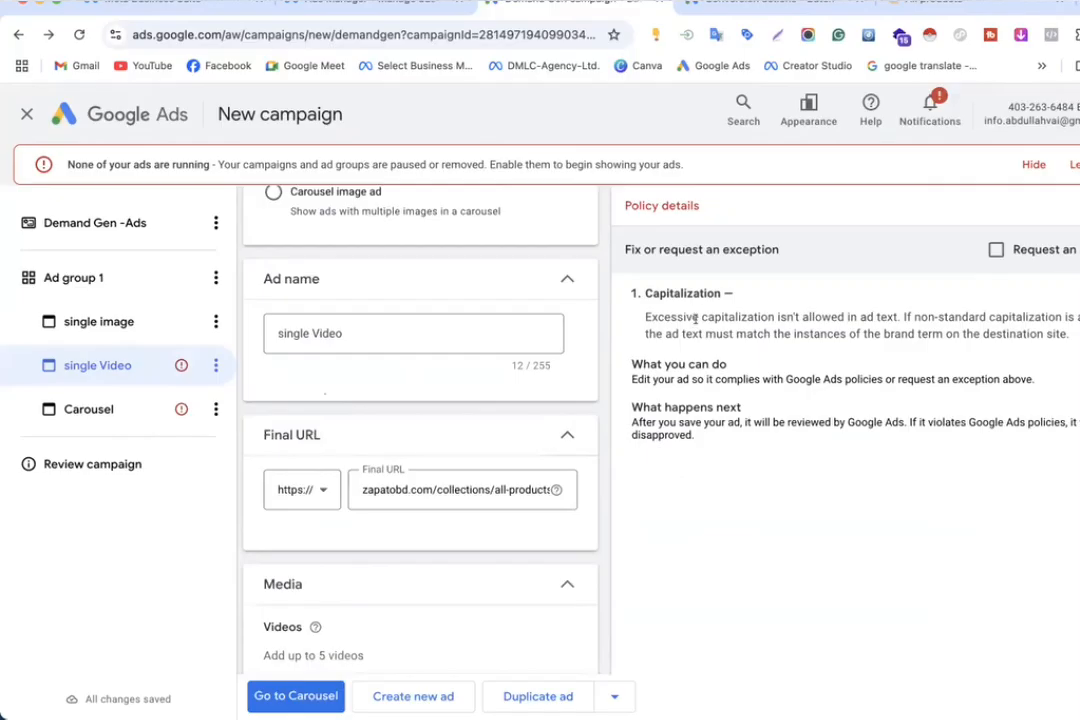
Step: Check the single Video ad's videos, headlines, long headline and descriptions for the cause of the capitalization violation
scroll(547, 393, "down", 12)
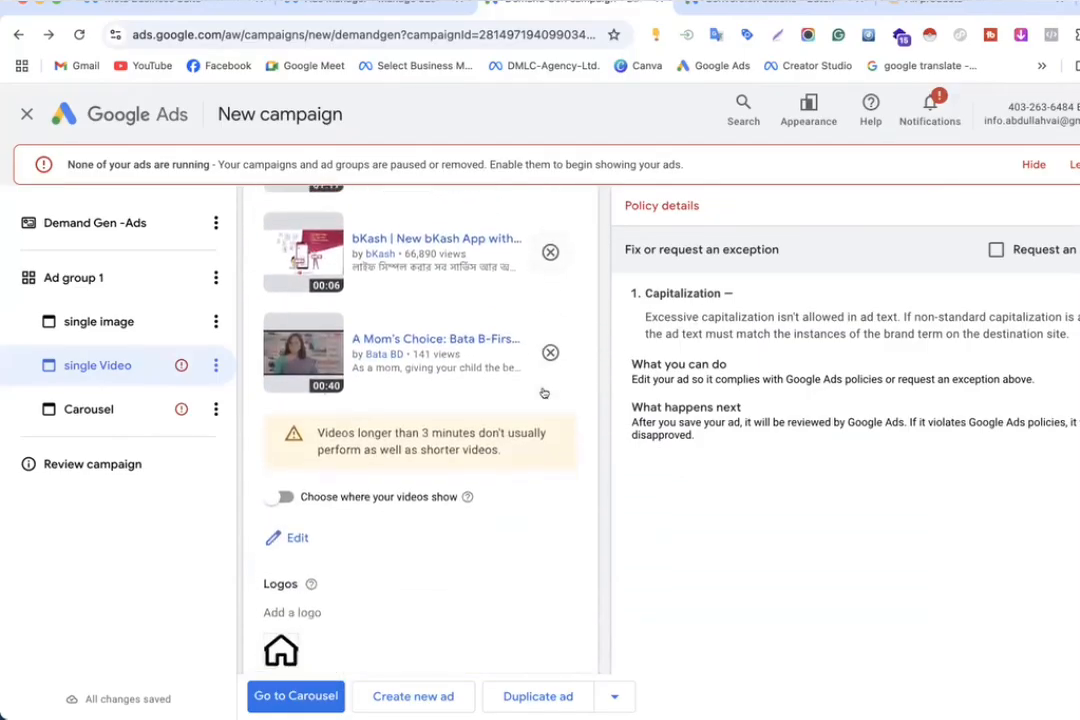
scroll(546, 392, "down", 3)
scroll(546, 392, "down", 5)
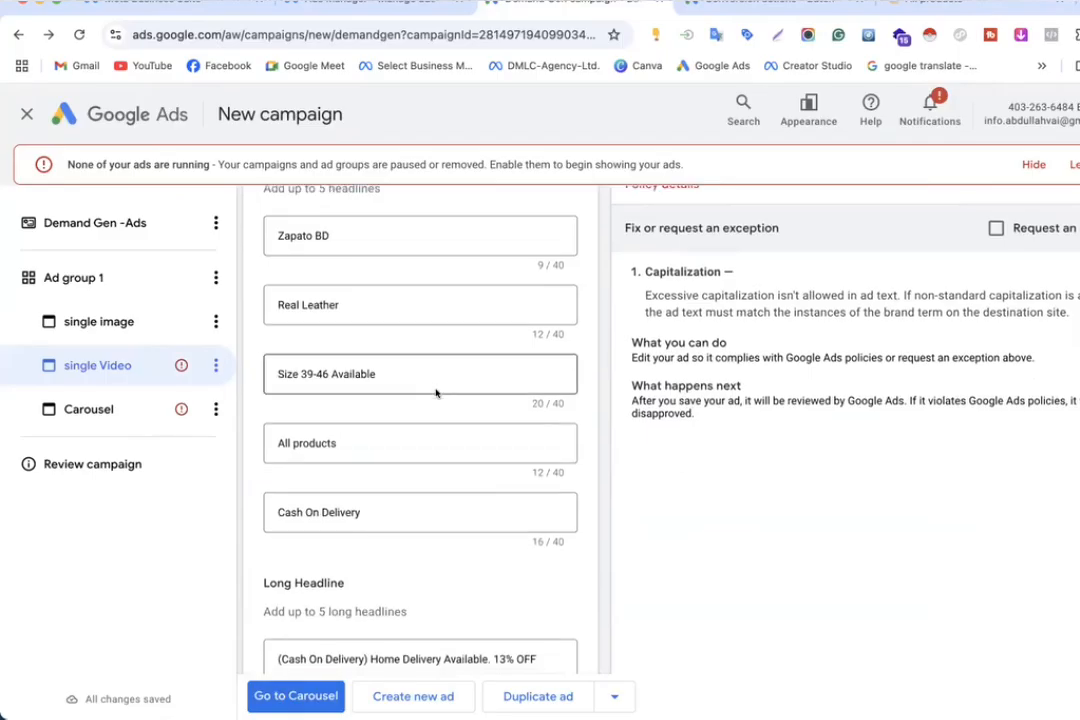
scroll(435, 392, "down", 4)
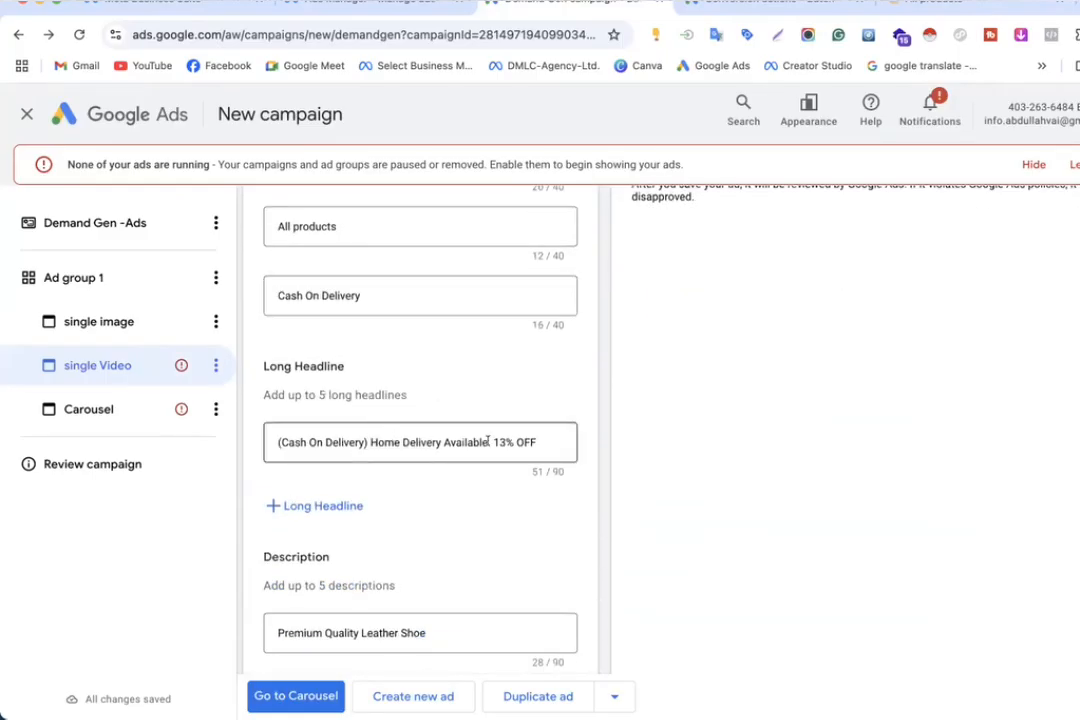
scroll(488, 441, "down", 2)
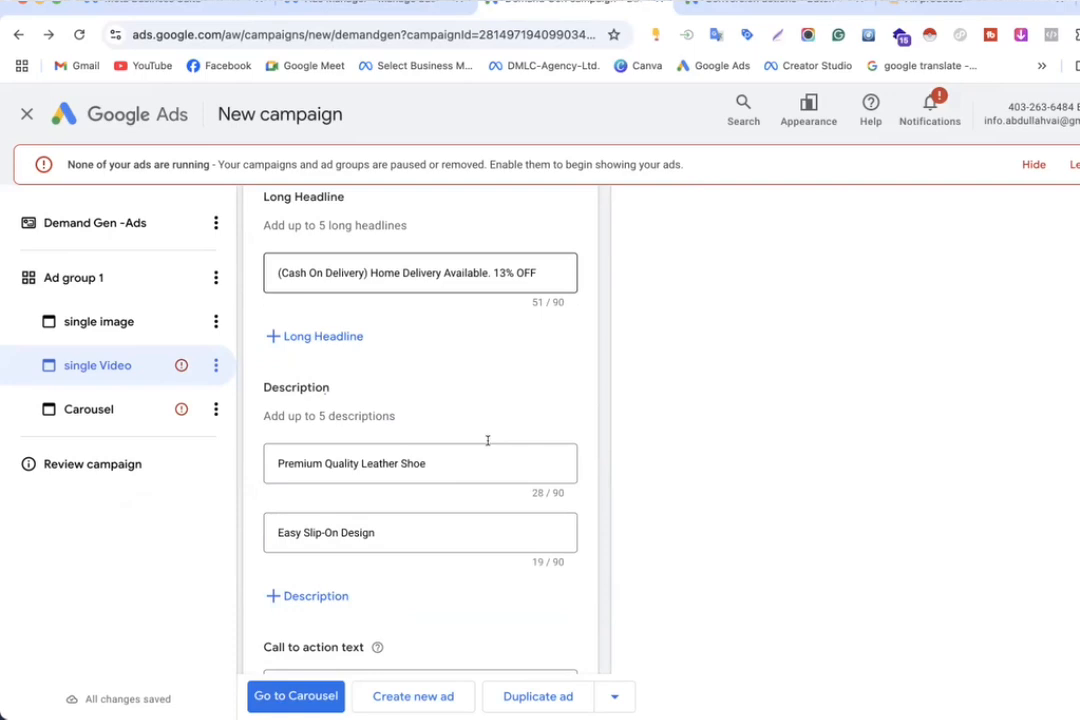
scroll(488, 441, "up", 1)
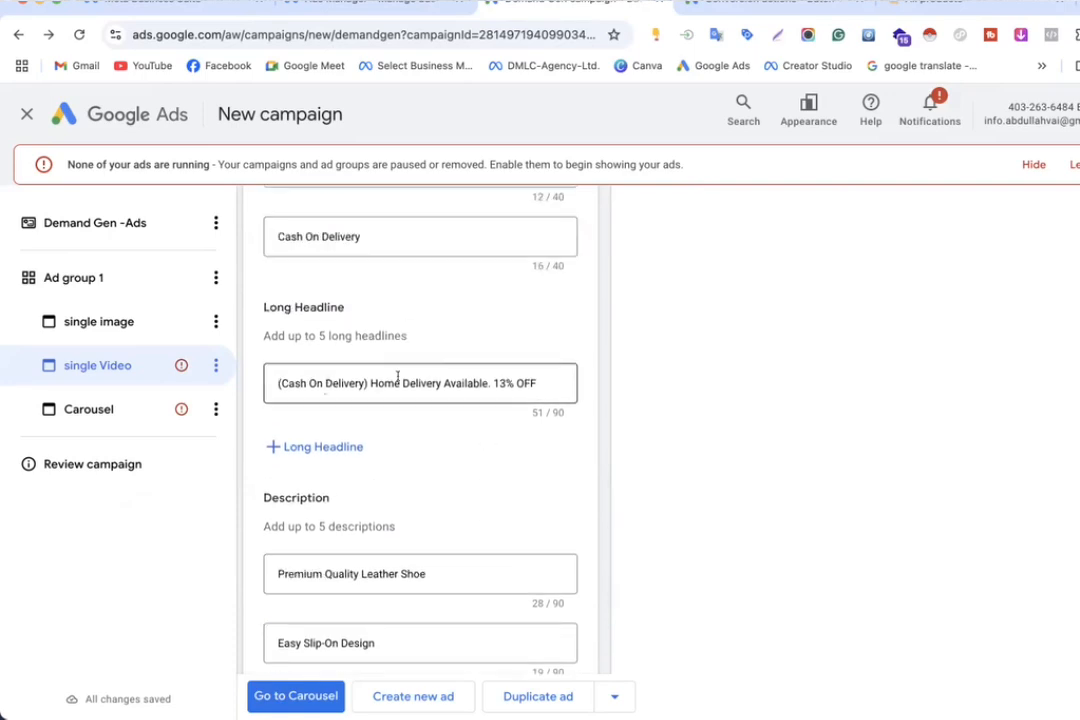
Step: Remove the parentheses around Cash On Delivery in the single Video ad's long headline
left_click_drag(294, 307, 345, 307)
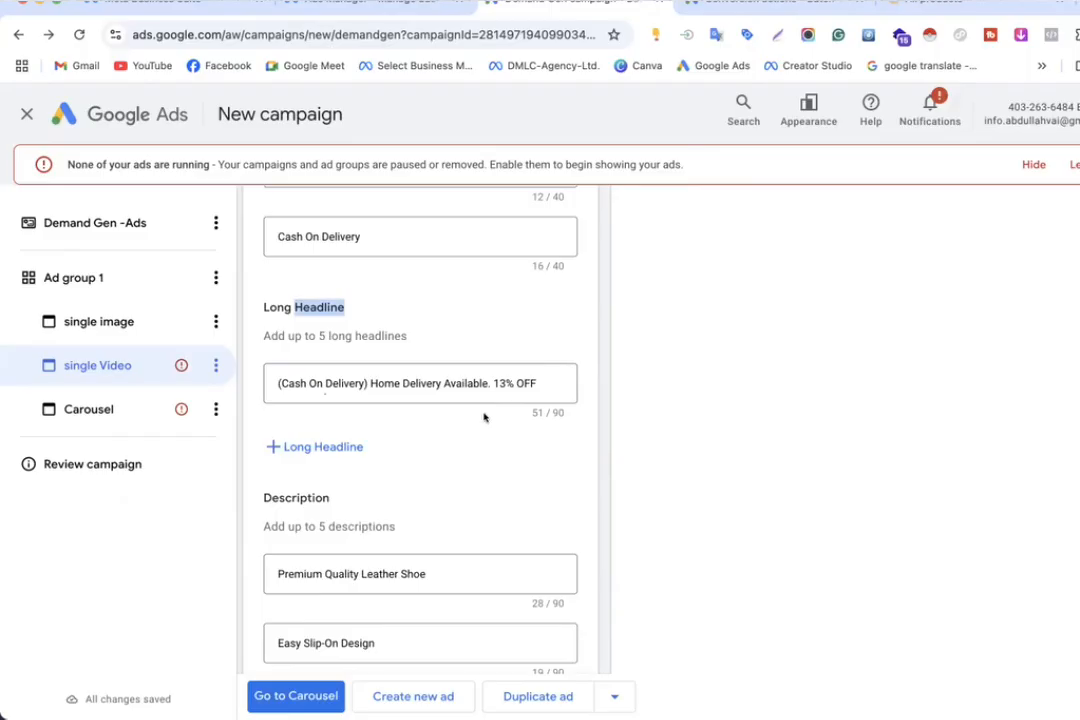
left_click(366, 380)
key("Delete")
key("BackSpace")
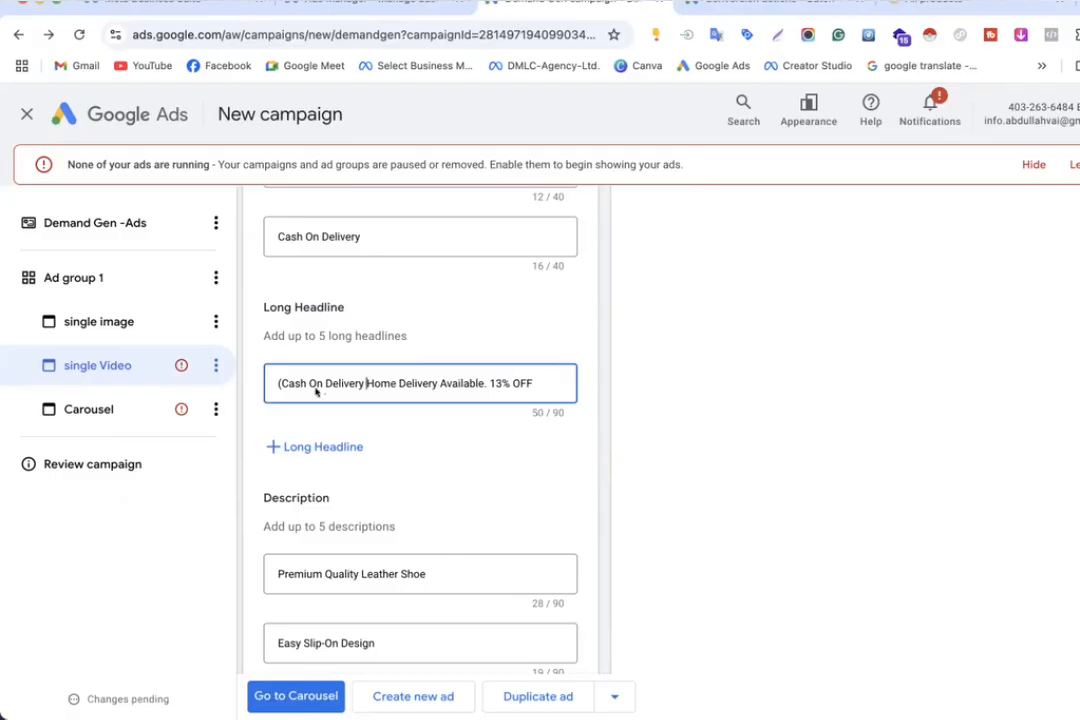
key("BackSpace")
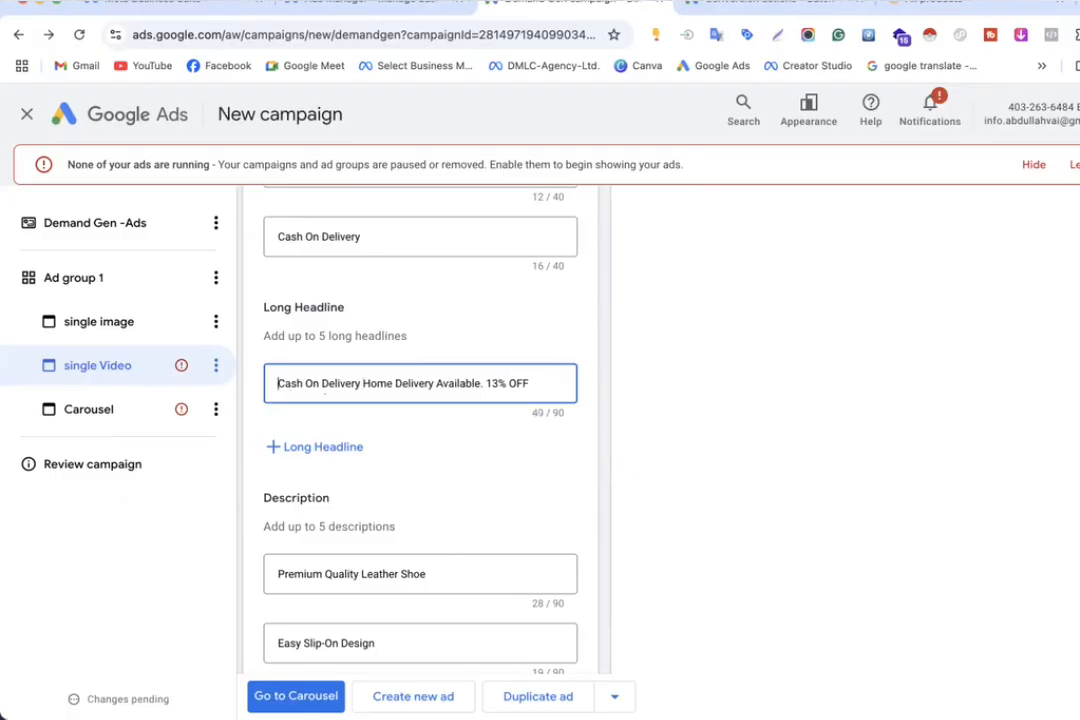
Step: Recheck the single Video ad's descriptions, call to action, business name and five headlines for remaining policy problems
scroll(429, 429, "down", 3)
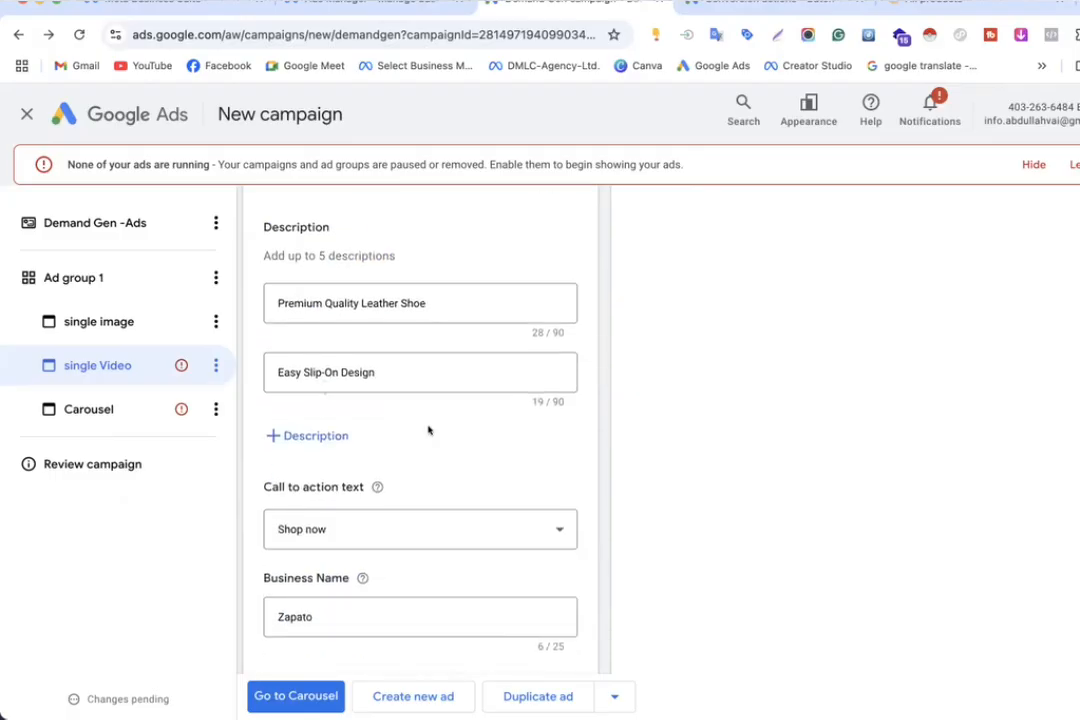
scroll(429, 430, "up", 10)
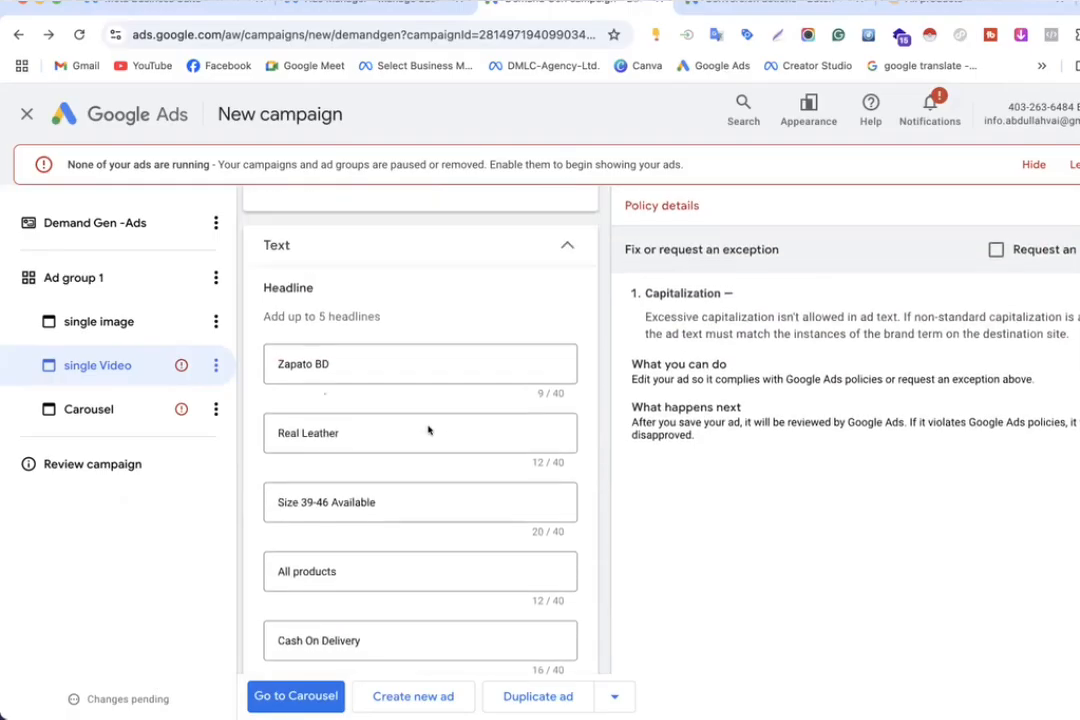
scroll(369, 470, "down", 1)
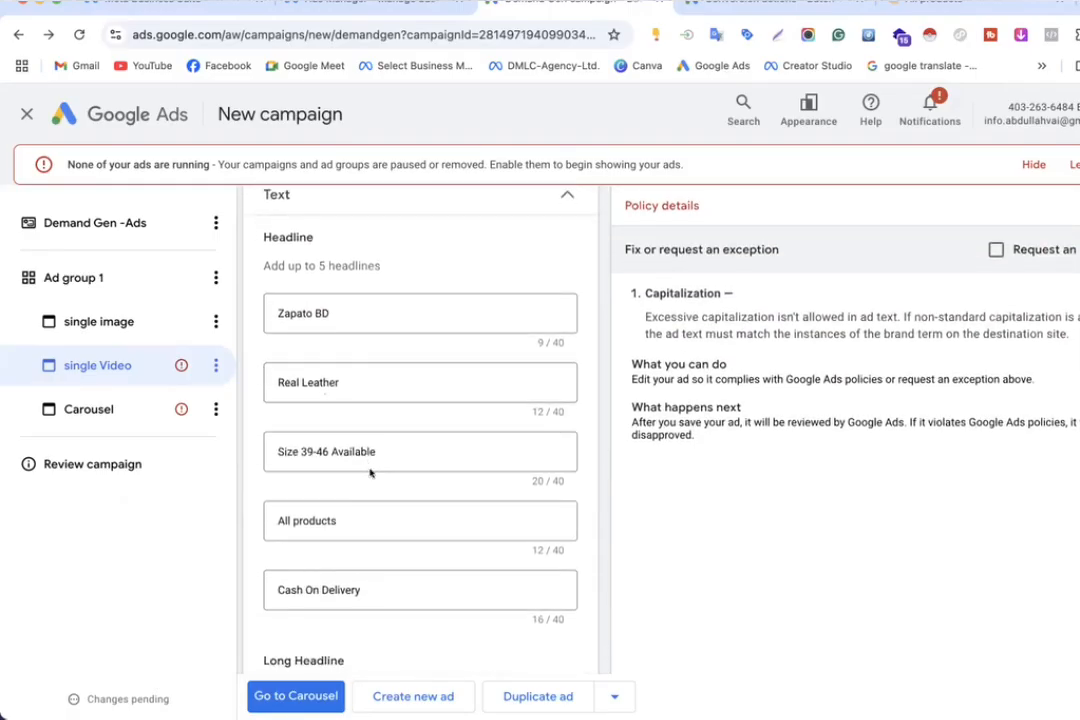
Step: Capitalize the second word of the single Video ad's fourth headline so it reads All Products
scroll(370, 473, "down", 1)
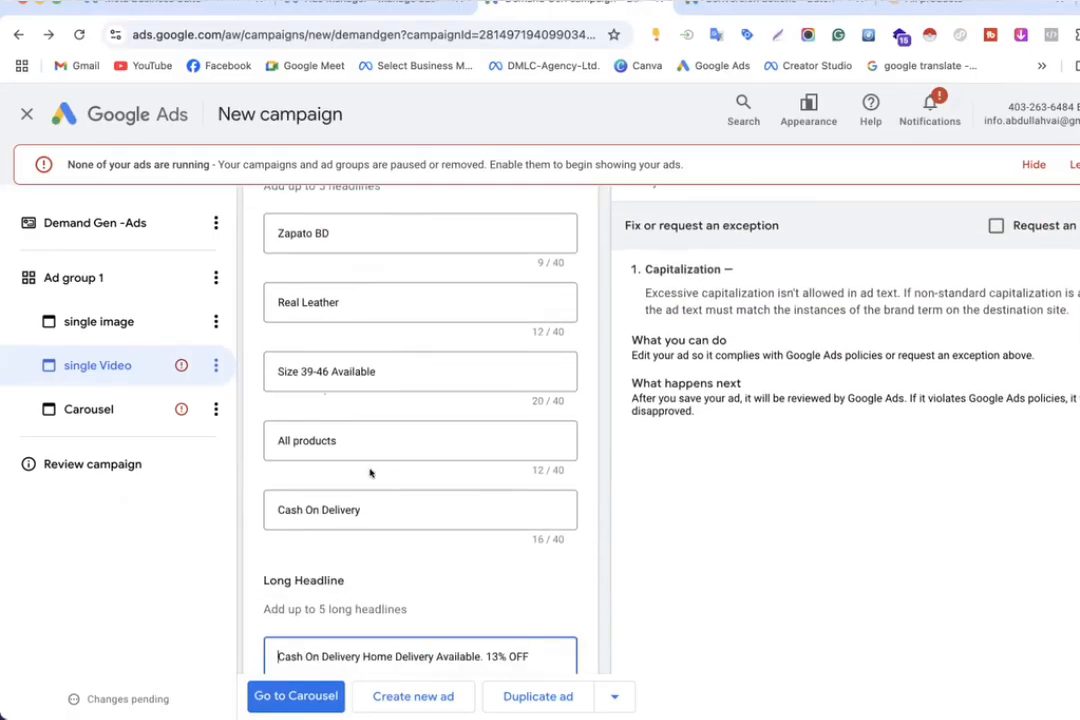
left_click(293, 441)
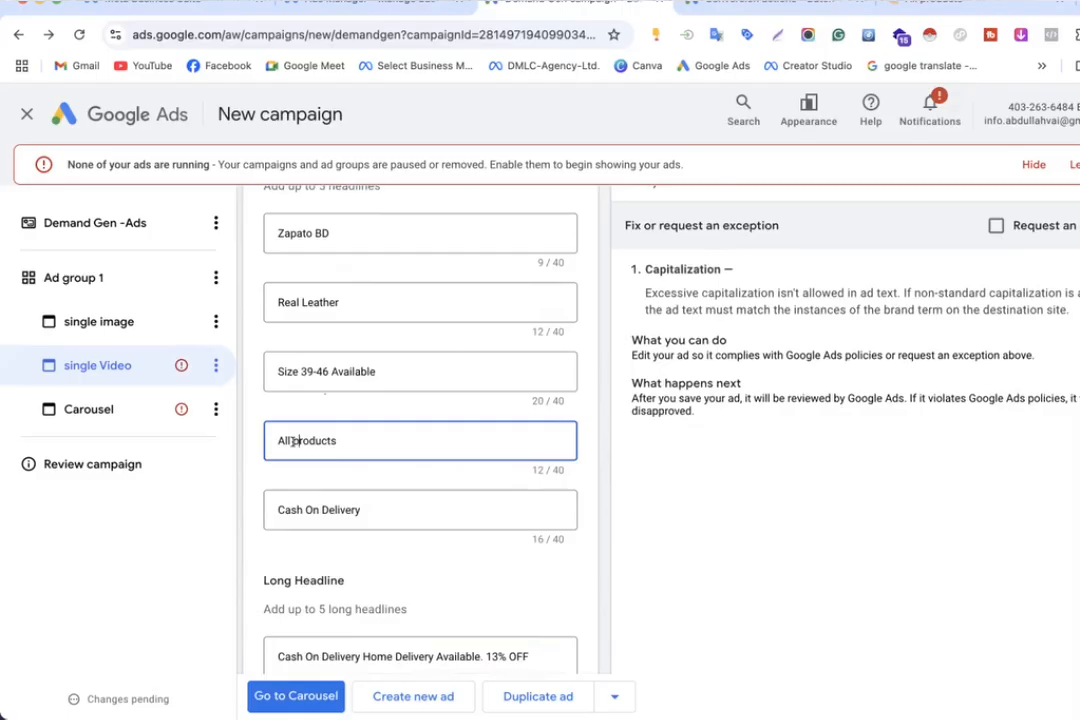
key("BackSpace")
type("P")
Step: Put parentheses back around Cash On Delivery in the single Video ad's long headline
scroll(333, 378, "down", 7)
scroll(333, 378, "up", 4)
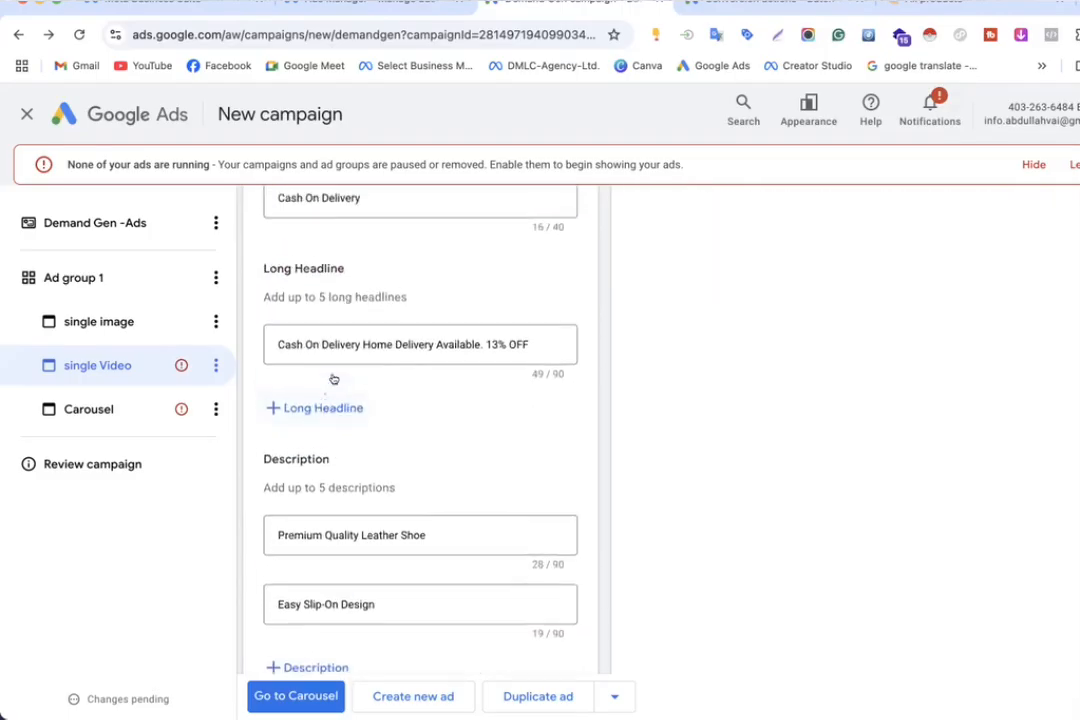
left_click(357, 346)
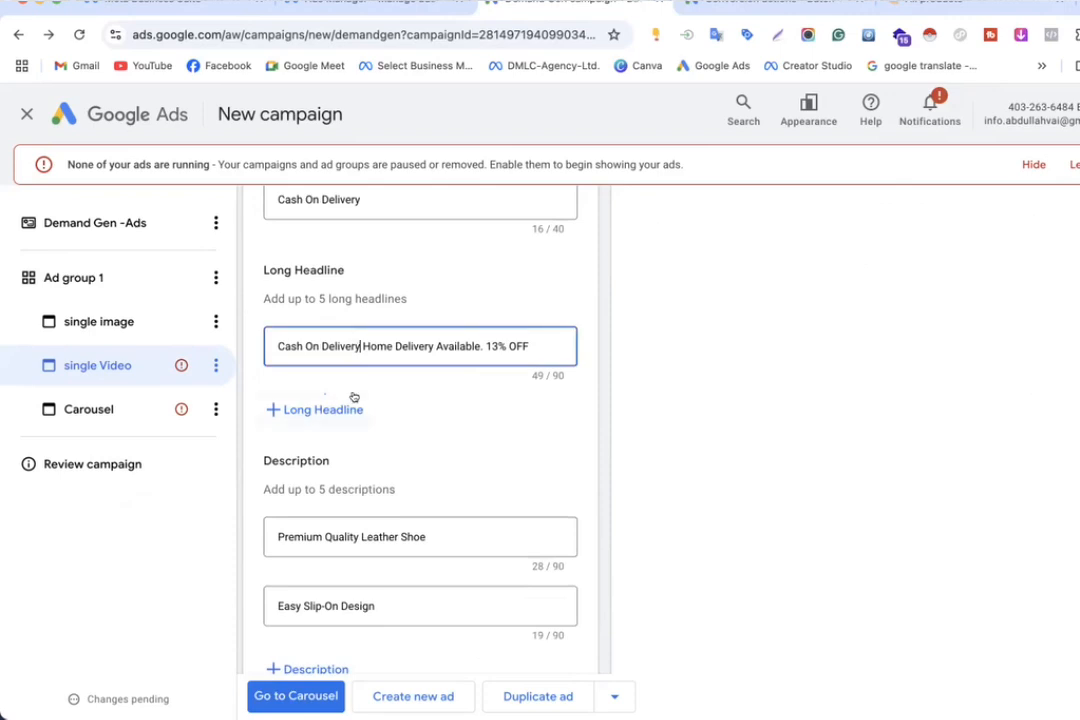
type(",")
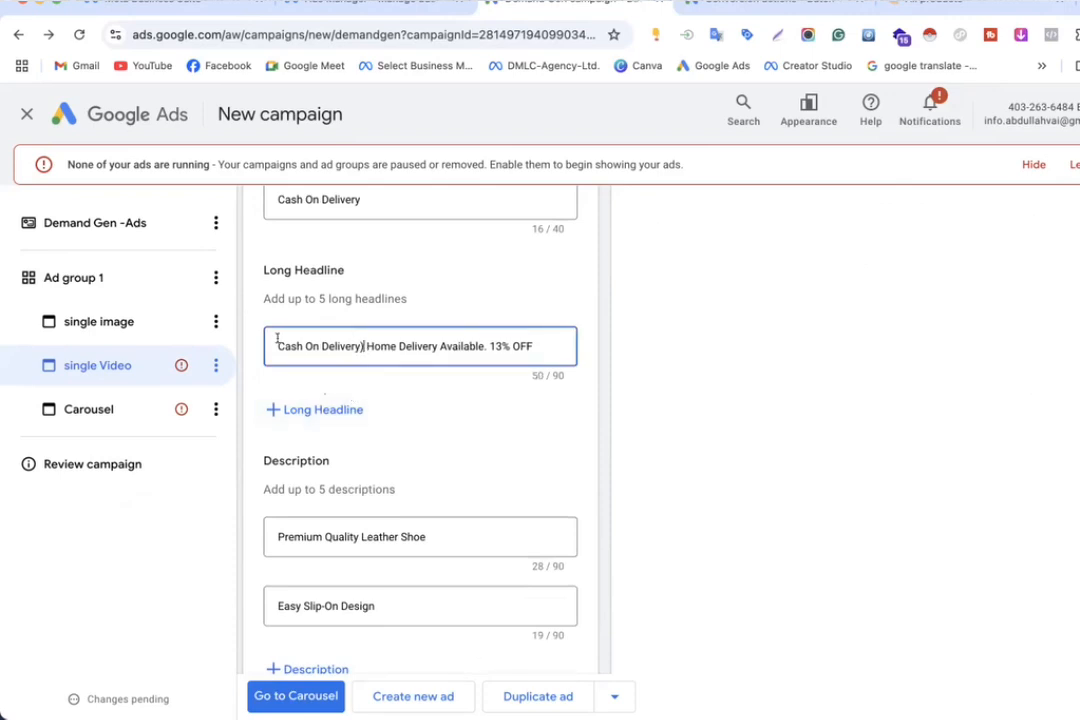
type("(")
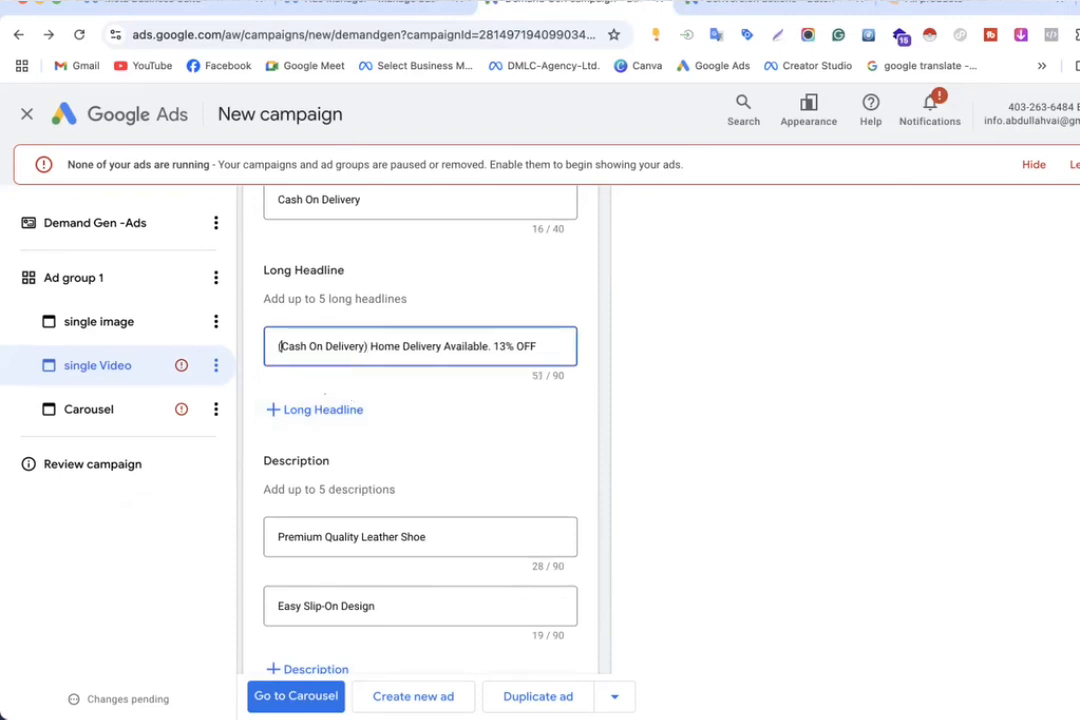
left_click(669, 398)
scroll(669, 398, "down", 3)
scroll(669, 398, "down", 1)
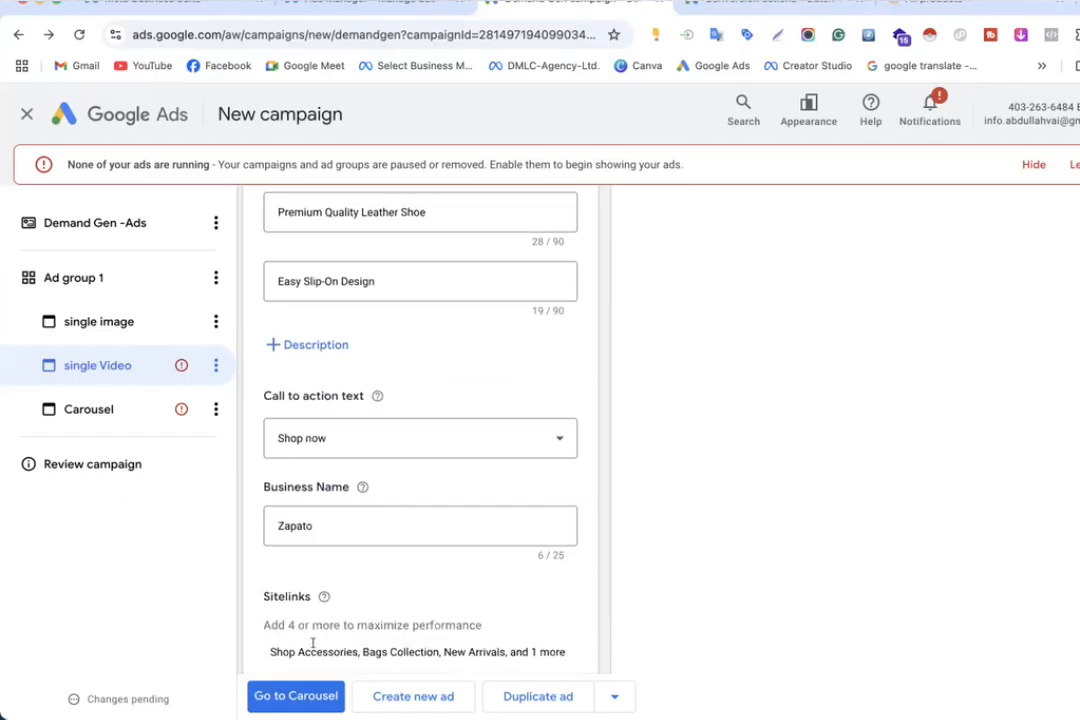
Step: Look over the Carousel ad, go to the campaign review and try to publish the campaign
left_click(287, 697)
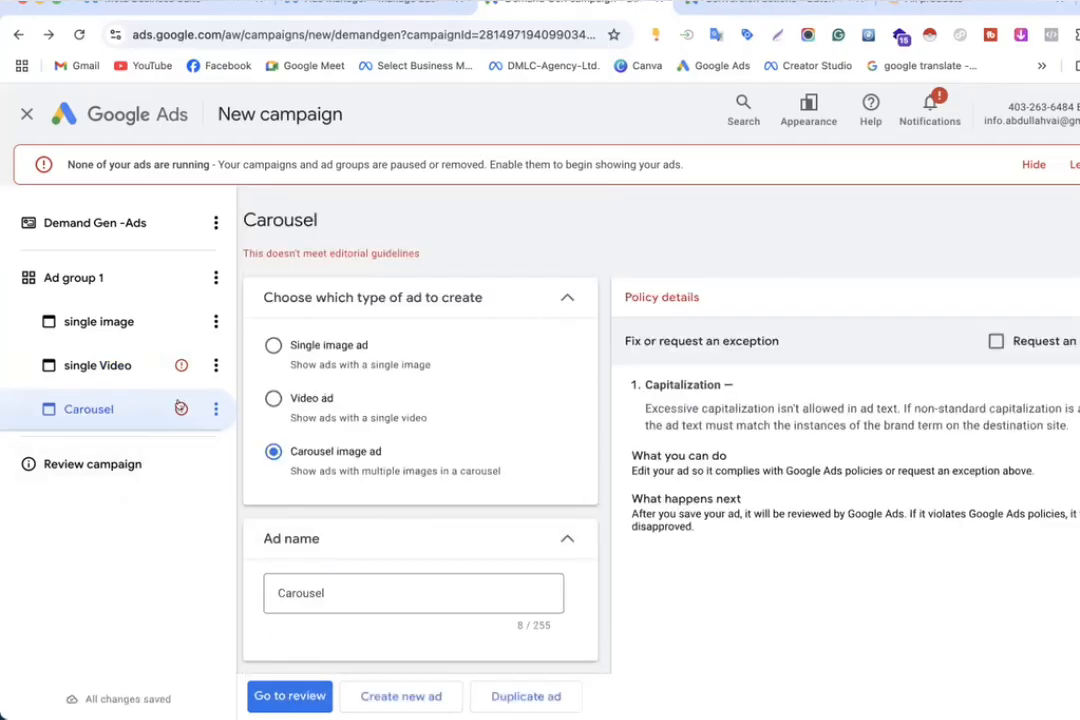
scroll(356, 483, "down", 5)
scroll(356, 483, "down", 10)
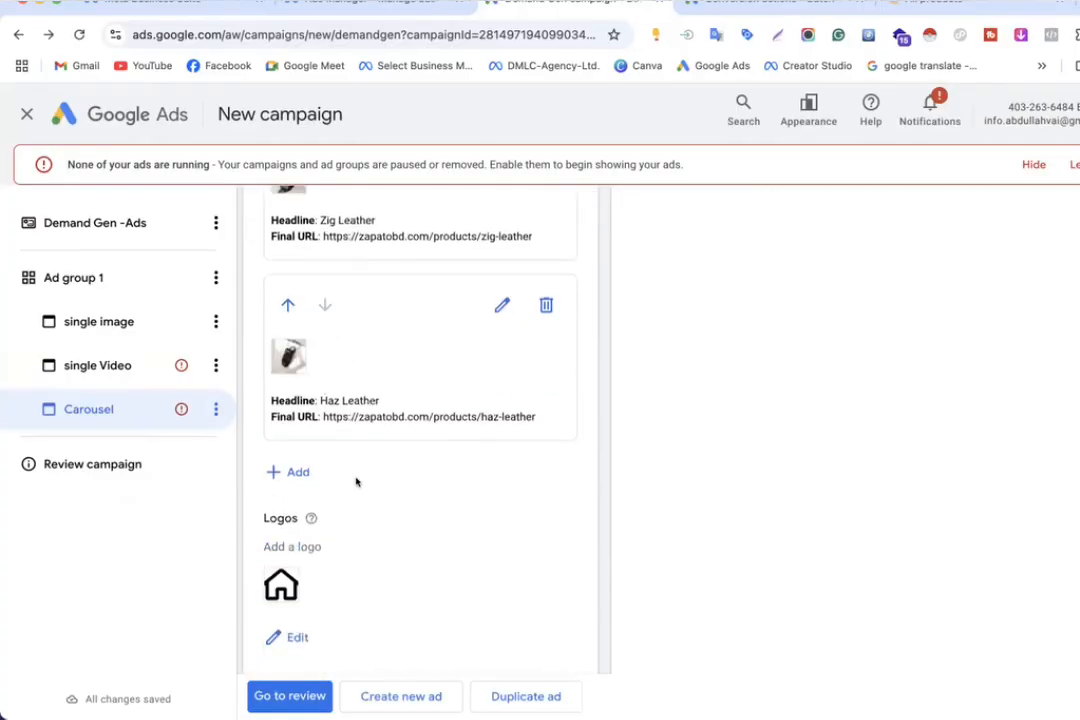
left_click(294, 694)
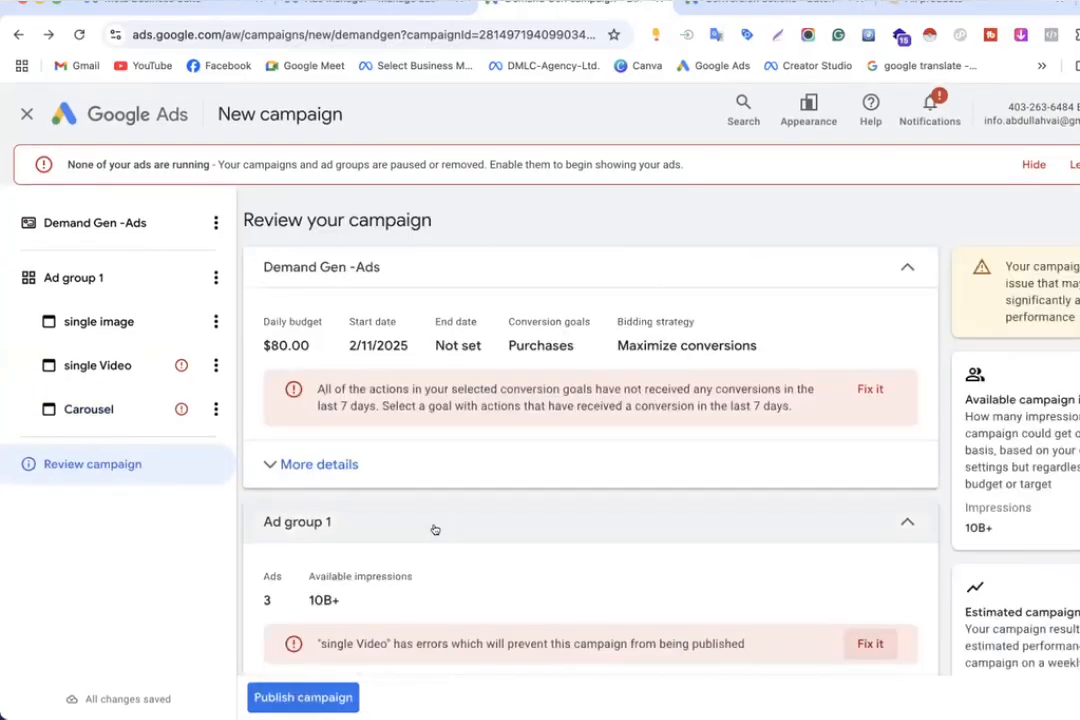
left_click(318, 691)
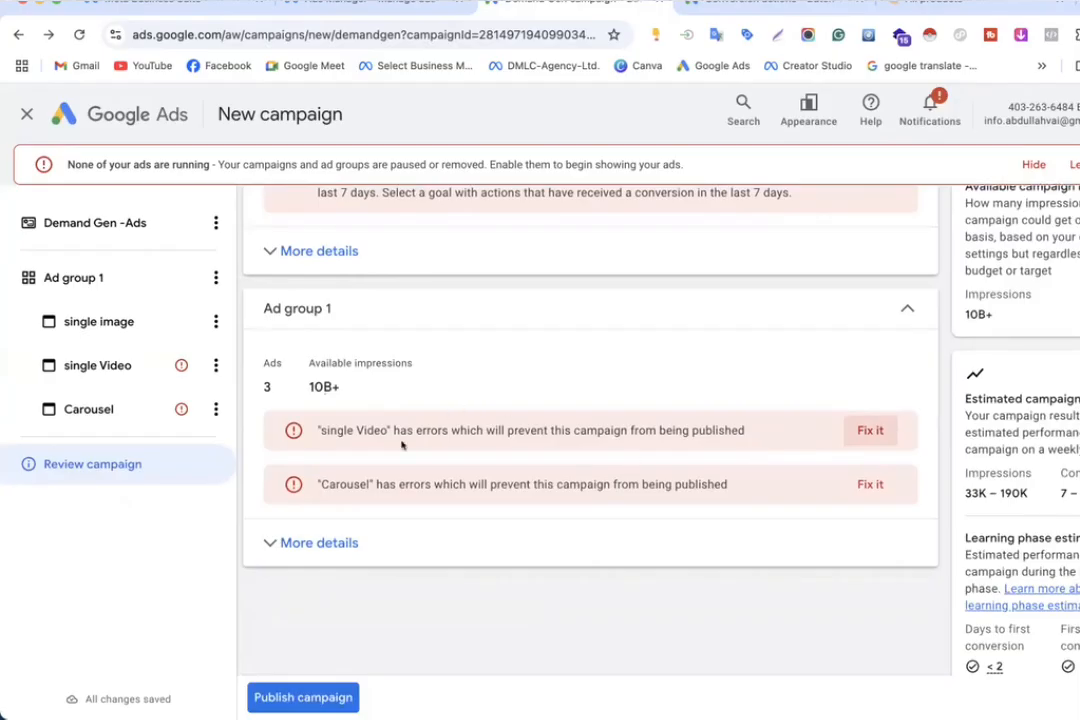
Step: Open the flagged Carousel ad for fixing and change its headline to Original Leather Size 39 46 Available
left_click(864, 485)
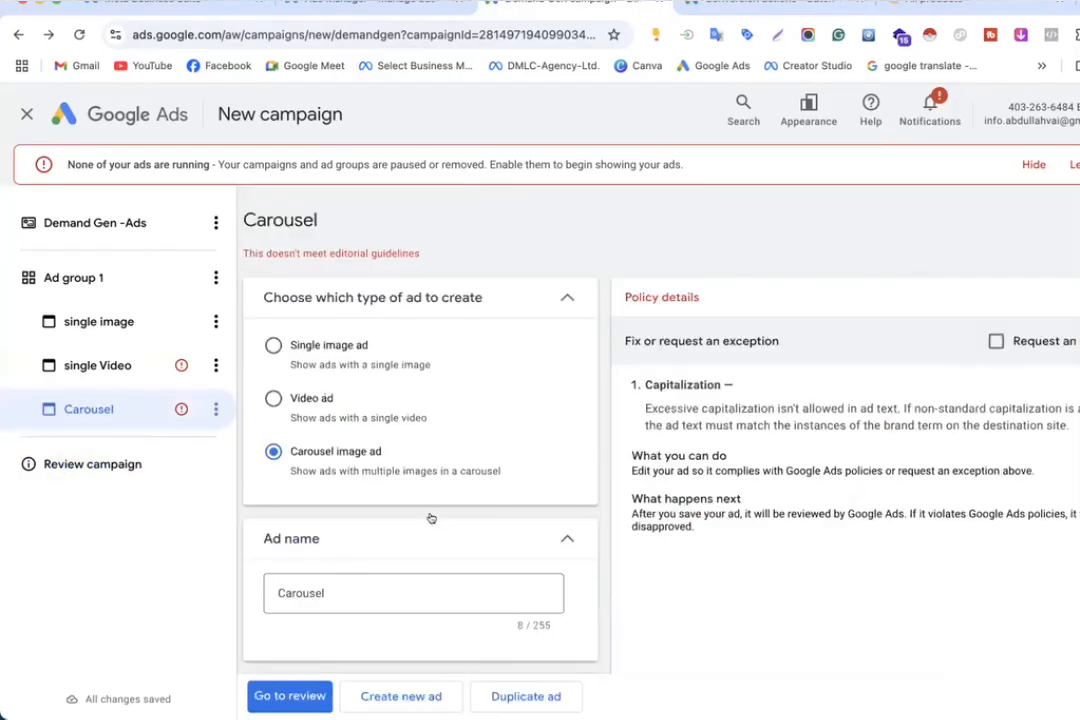
scroll(431, 518, "down", 10)
scroll(435, 521, "down", 4)
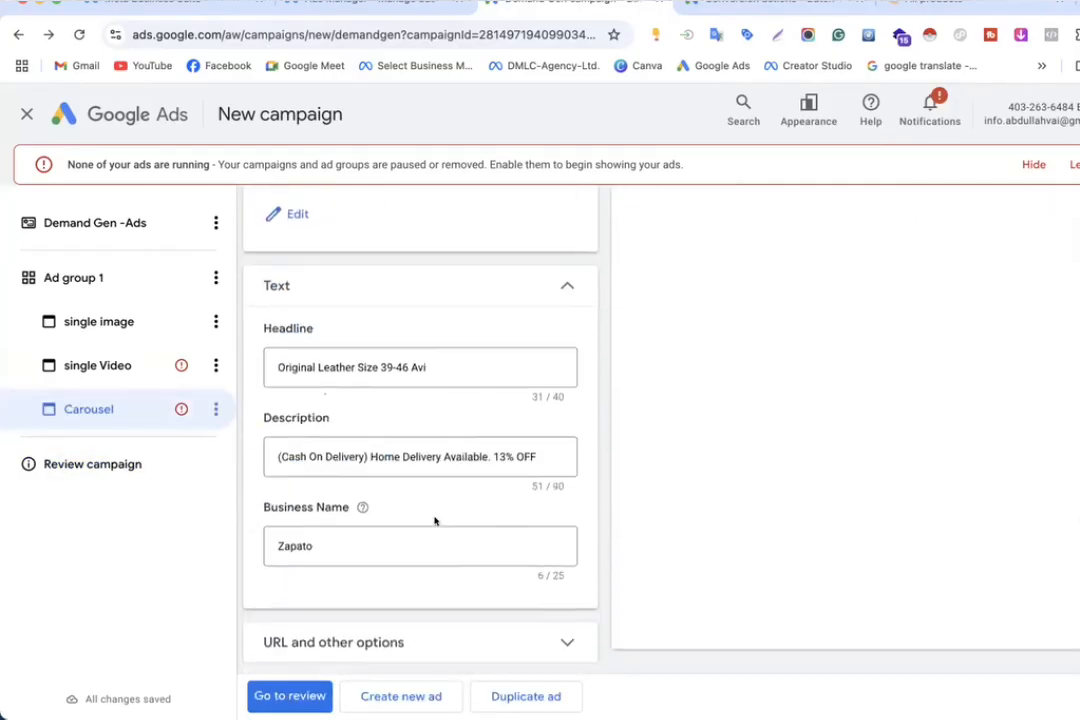
scroll(435, 521, "down", 1)
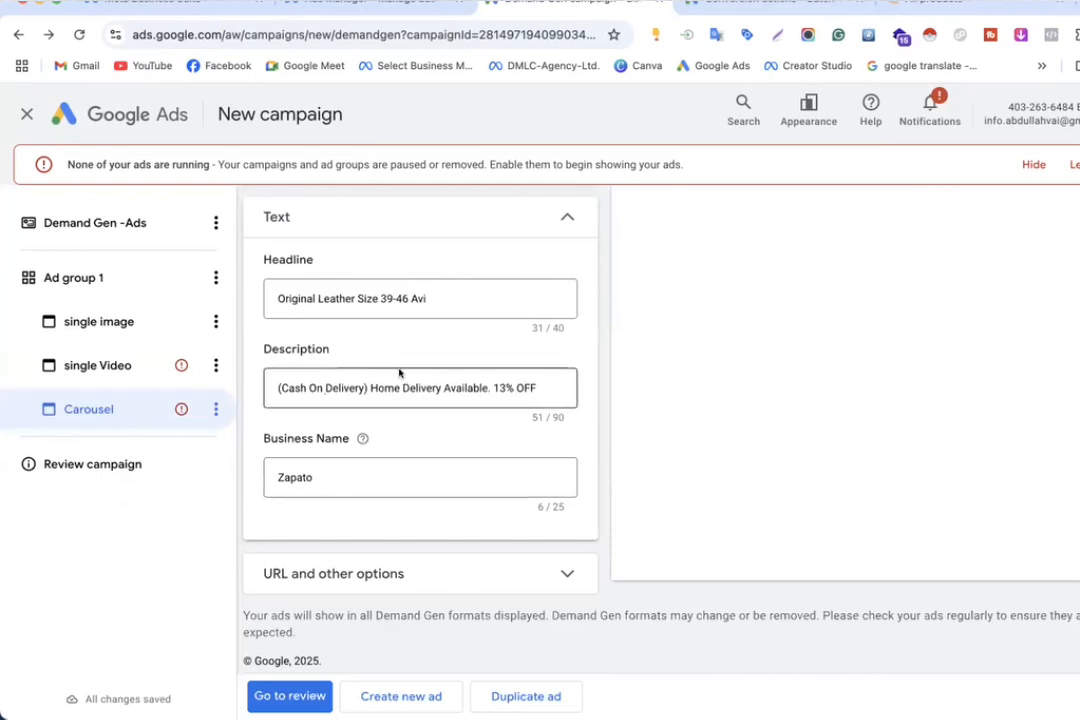
scroll(402, 387, "up", 1)
left_click(395, 407)
key("BackSpace")
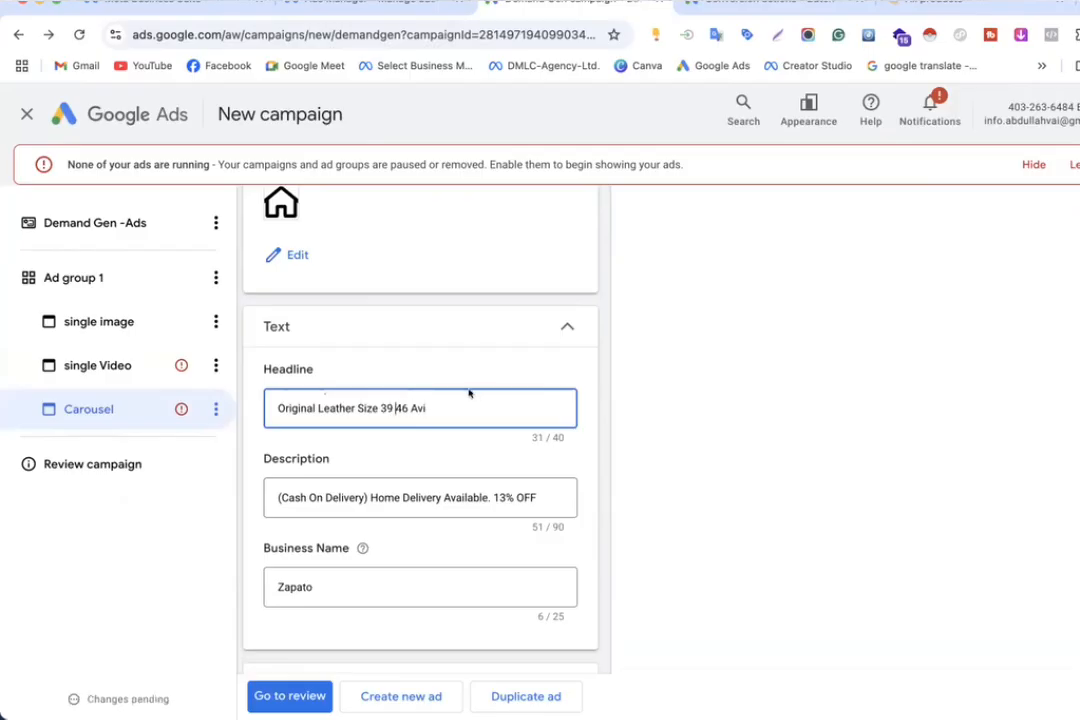
key("BackSpace")
key("BackSpace")
type("vailable")
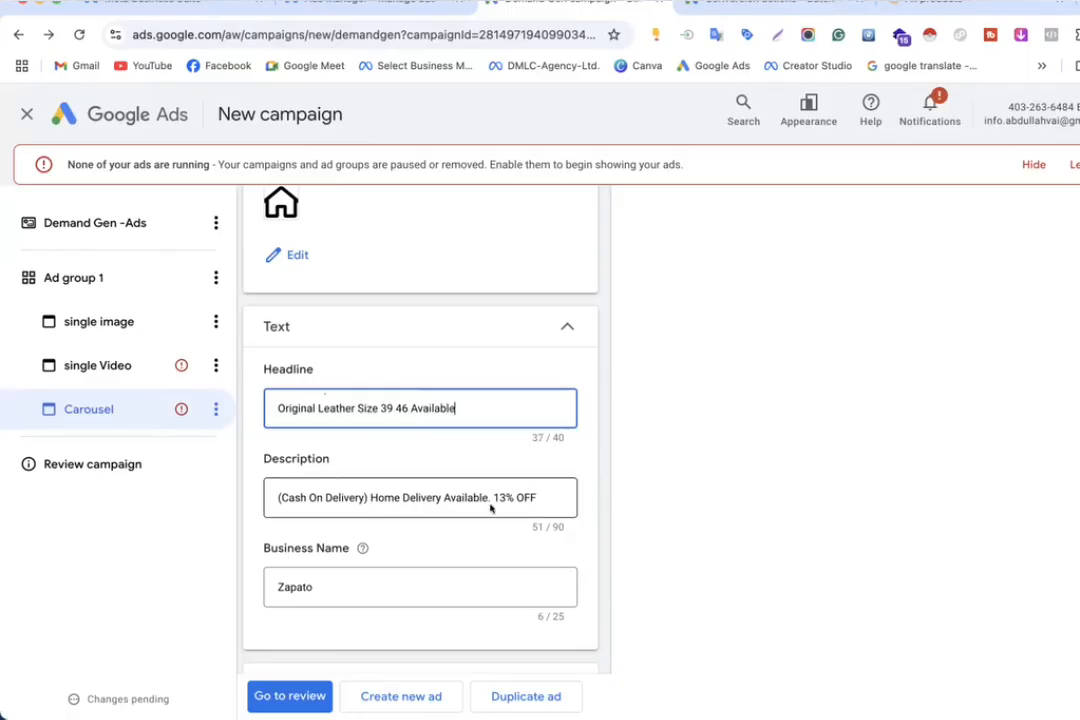
Step: Recheck the Carousel ad's cards, logo, headline, description and business name for remaining policy problems
scroll(490, 509, "down", 2)
scroll(490, 509, "up", 4)
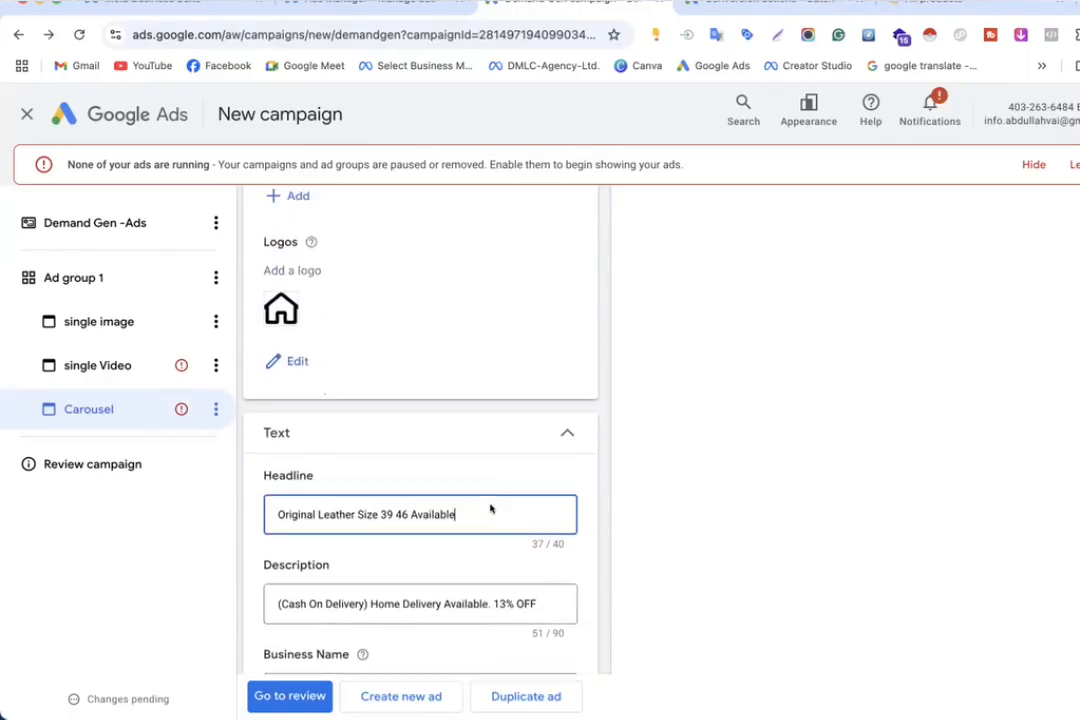
scroll(492, 494, "down", 5)
scroll(491, 493, "up", 10)
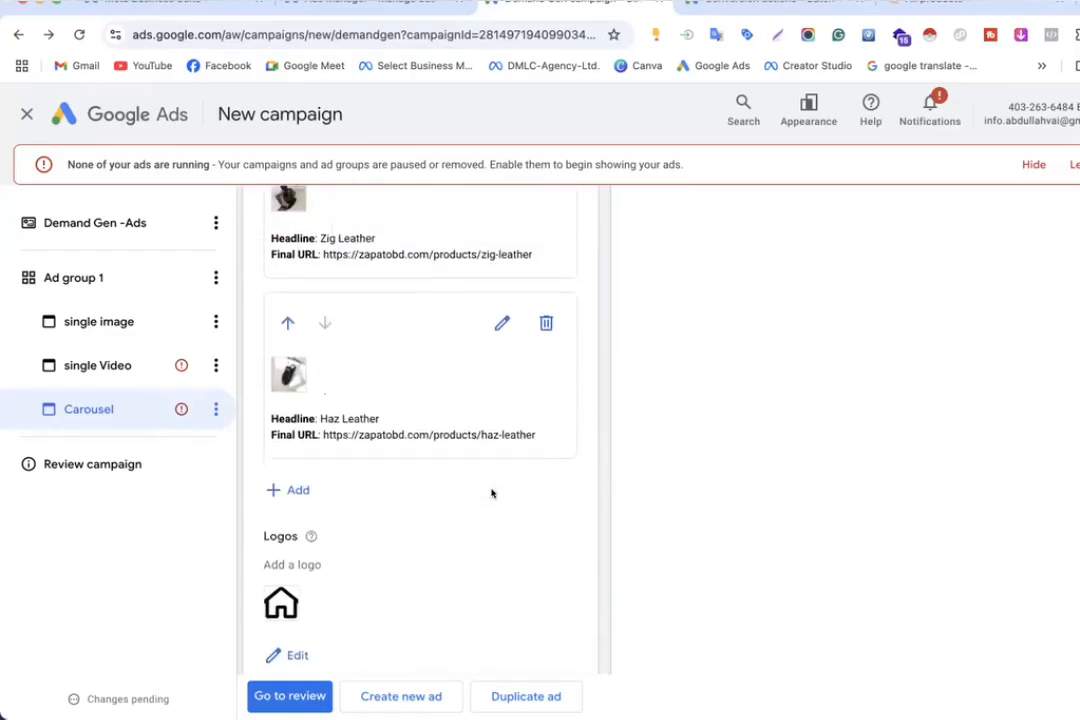
scroll(491, 493, "down", 3)
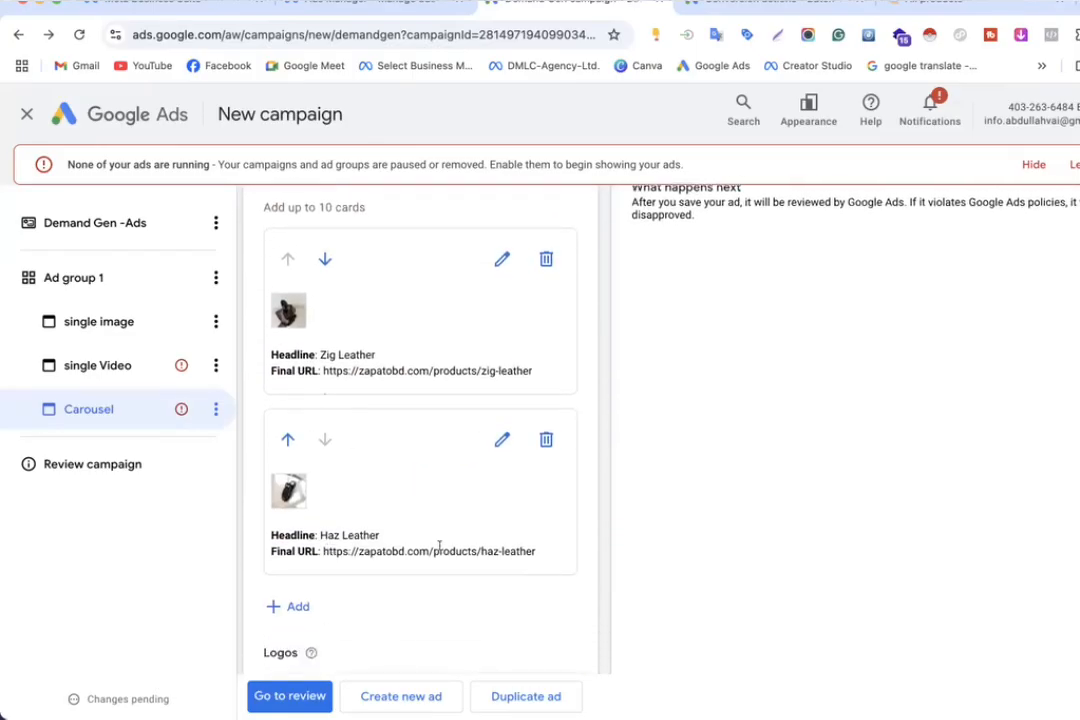
scroll(439, 545, "up", 5)
scroll(439, 545, "down", 12)
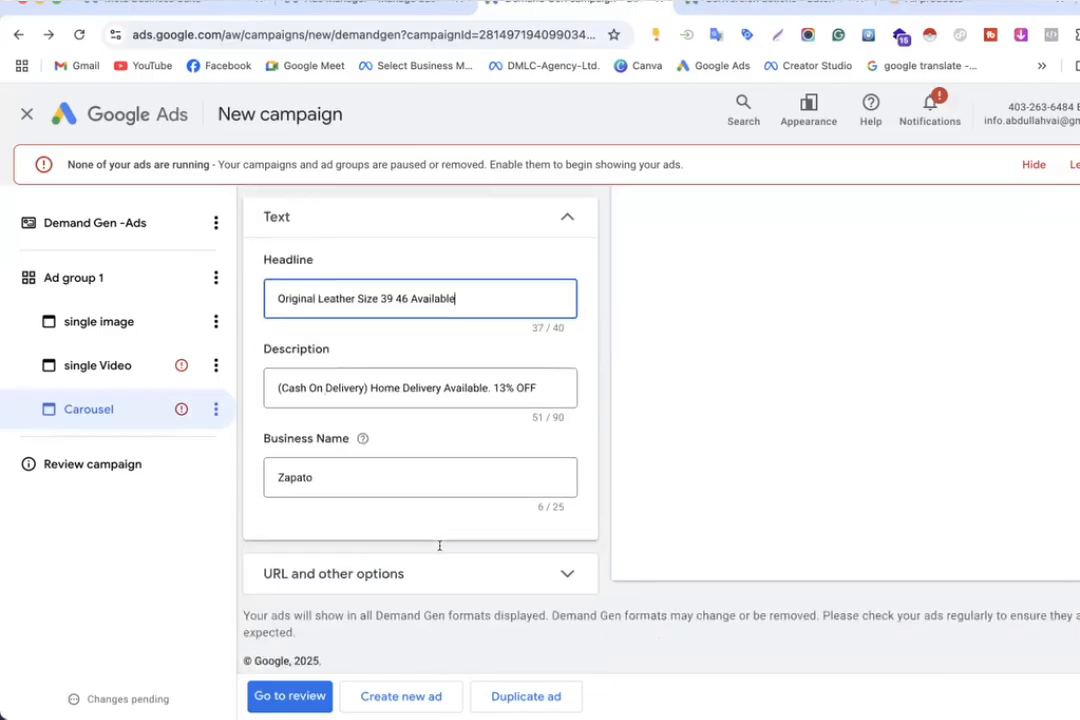
Step: Go back to the single Video ad and examine its videos, logo, headlines, long headline, descriptions and business name against the capitalization policy
left_click(132, 370)
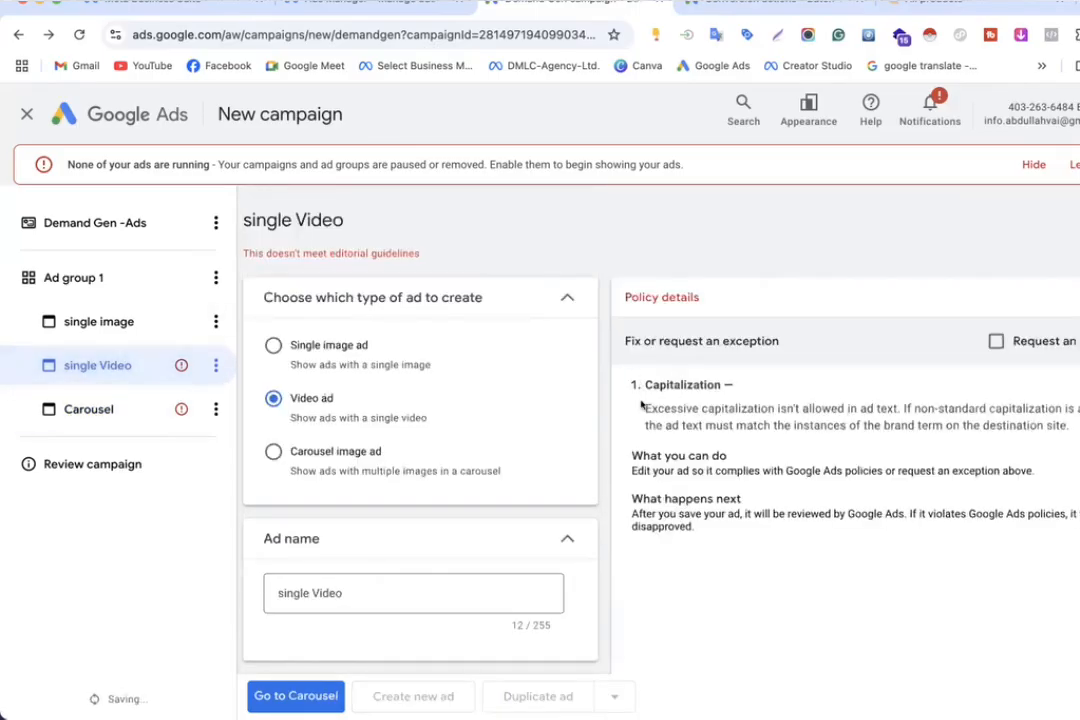
scroll(470, 450, "down", 2)
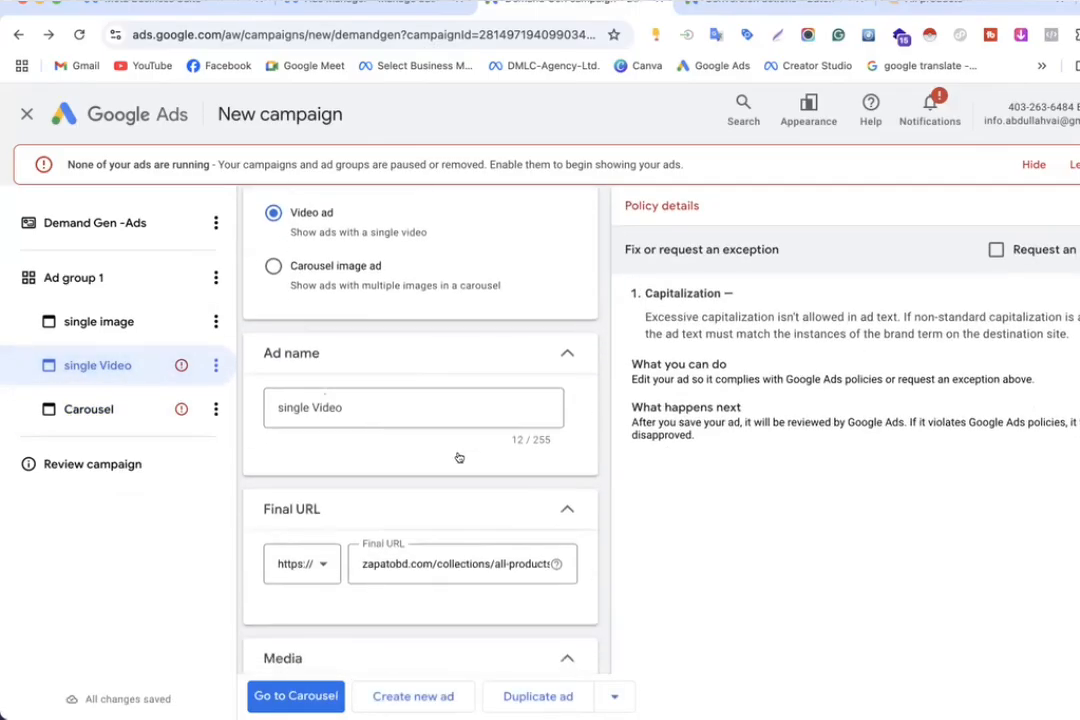
scroll(462, 455, "down", 8)
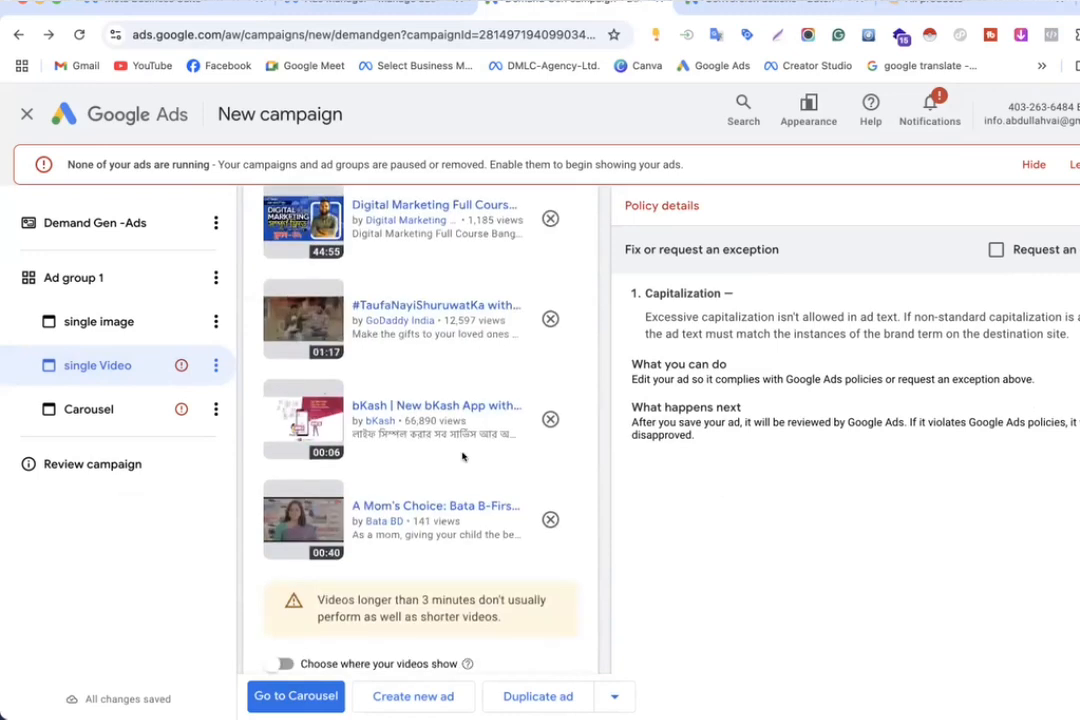
scroll(390, 495, "down", 6)
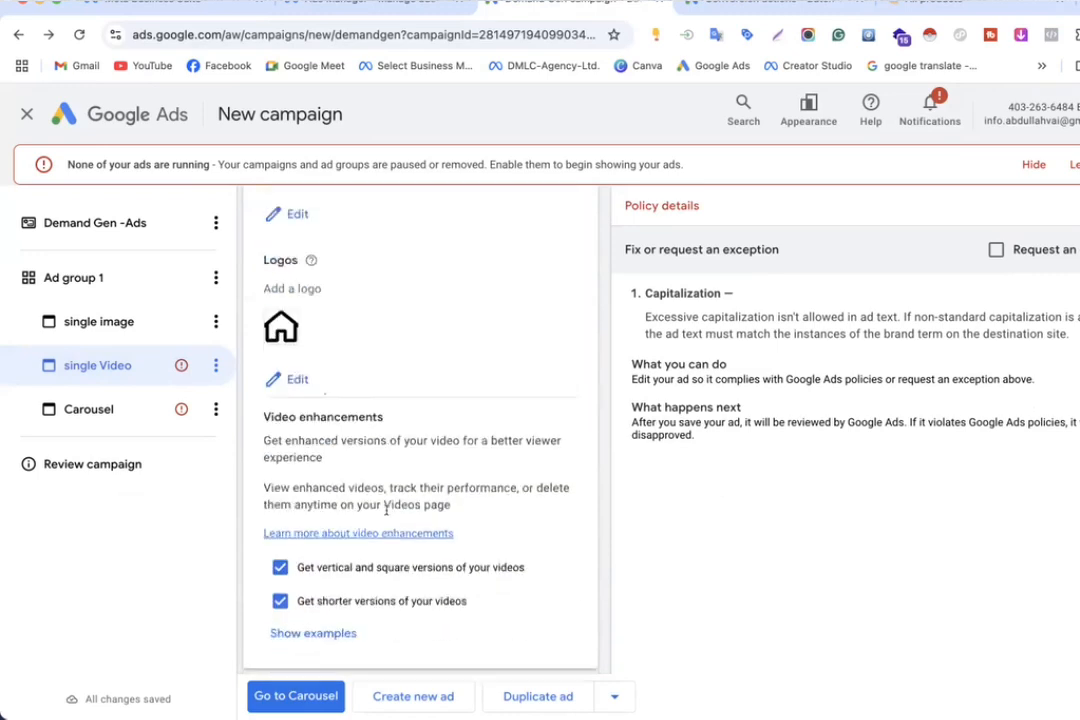
scroll(386, 514, "down", 1)
scroll(386, 514, "down", 4)
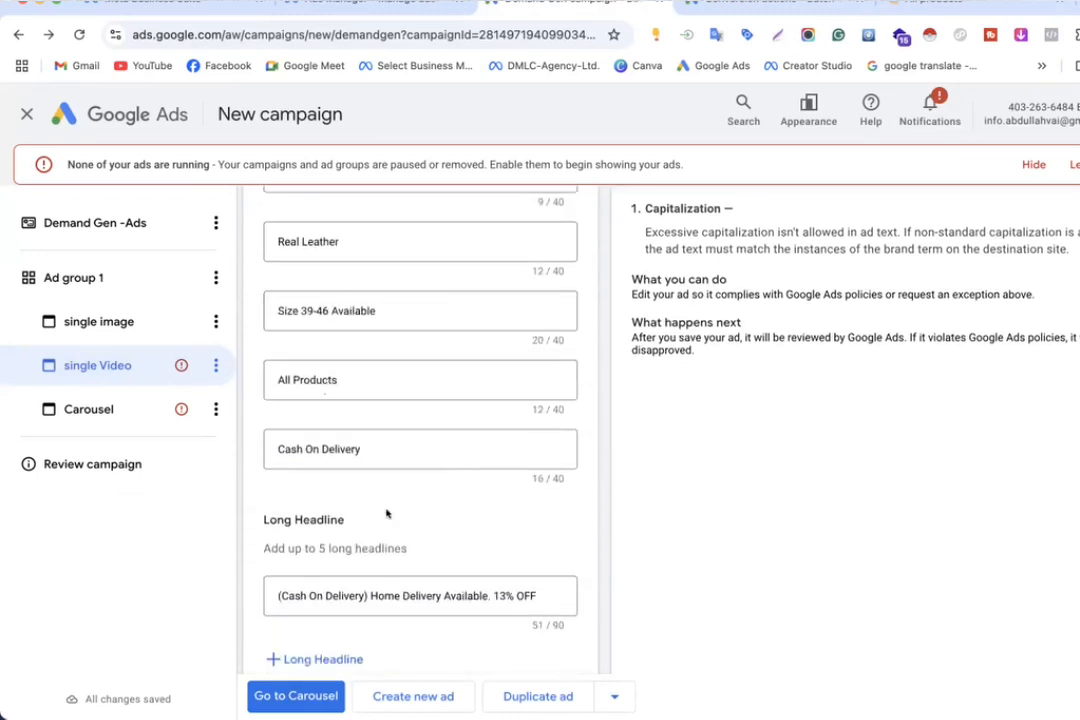
scroll(386, 512, "down", 1)
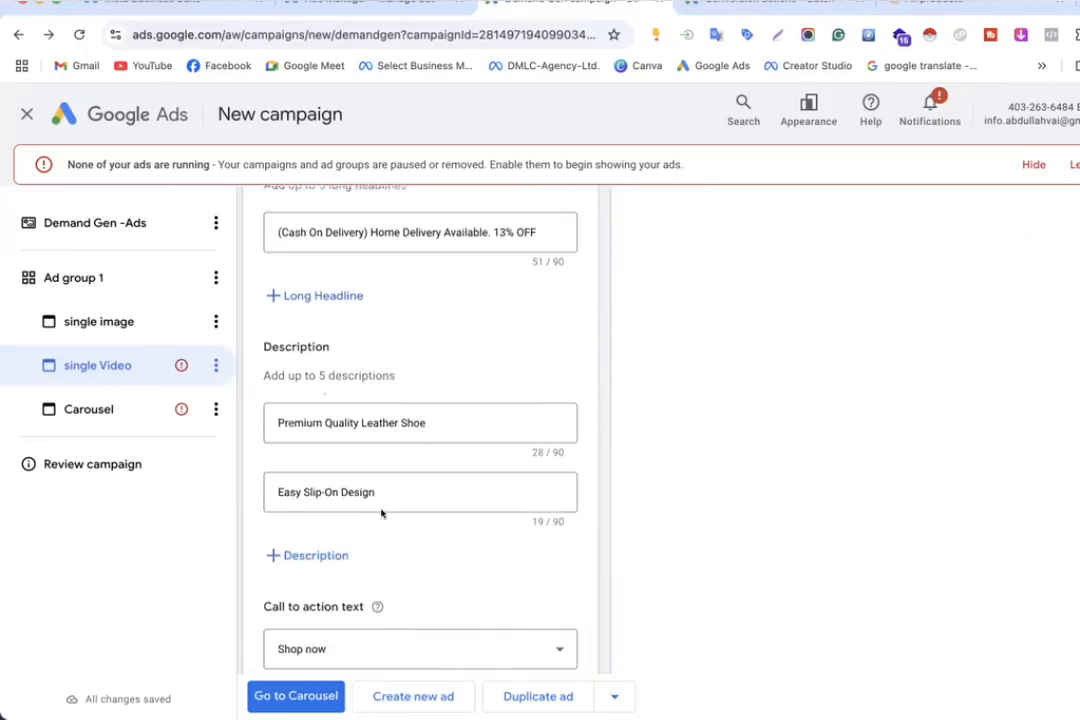
scroll(397, 535, "down", 1)
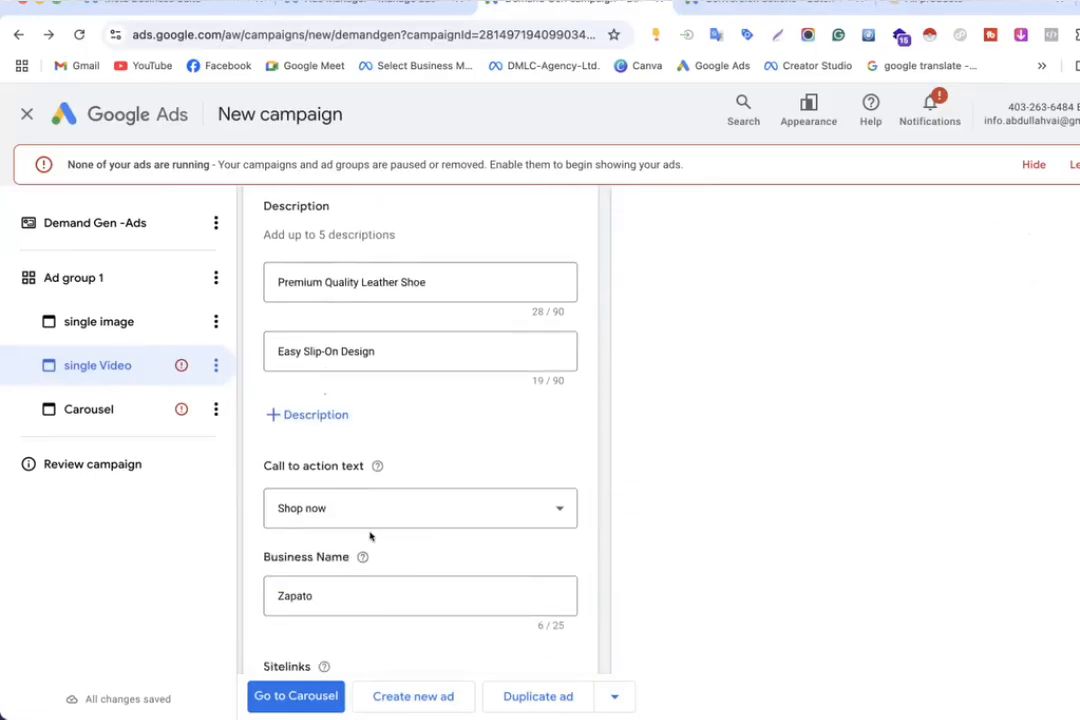
scroll(350, 507, "down", 1)
scroll(356, 506, "up", 5)
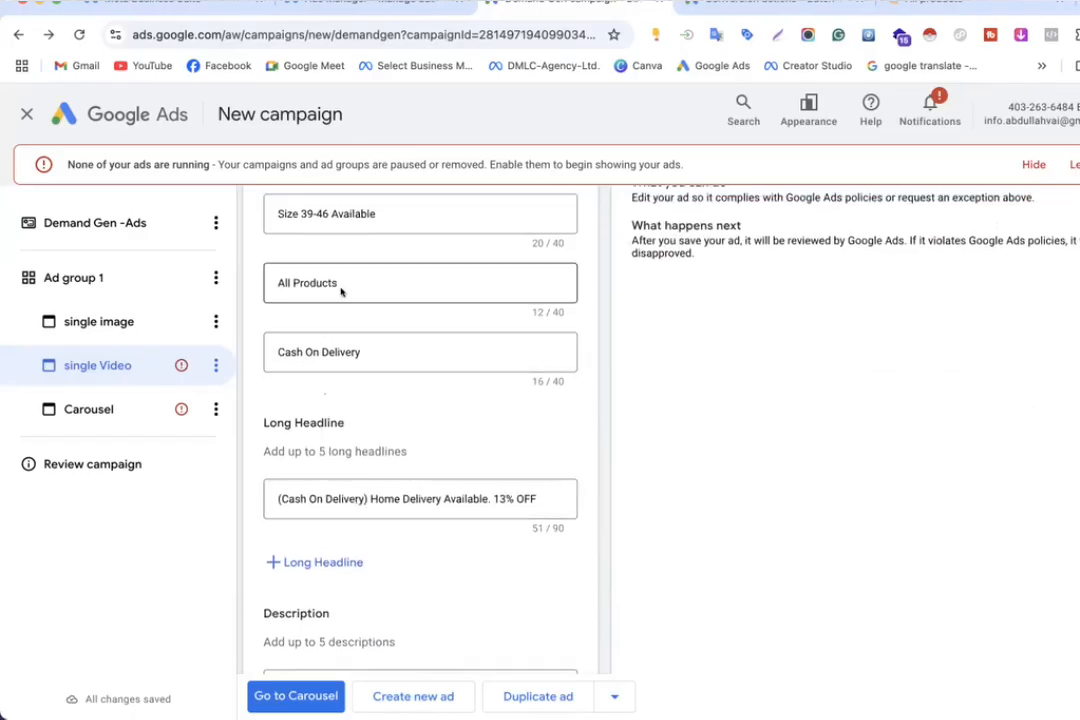
Step: Replace the hyphen with a space in the single Video ad's size headline so it reads Size 39 46 Available
scroll(294, 292, "up", 1)
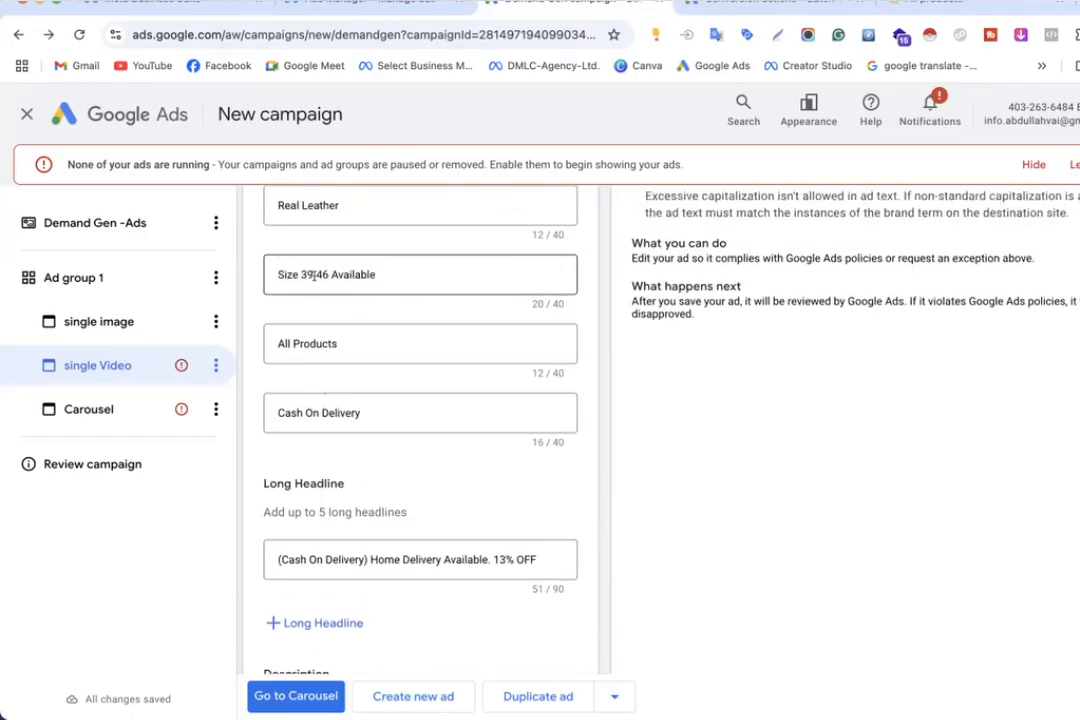
left_click(315, 272)
key("BackSpace")
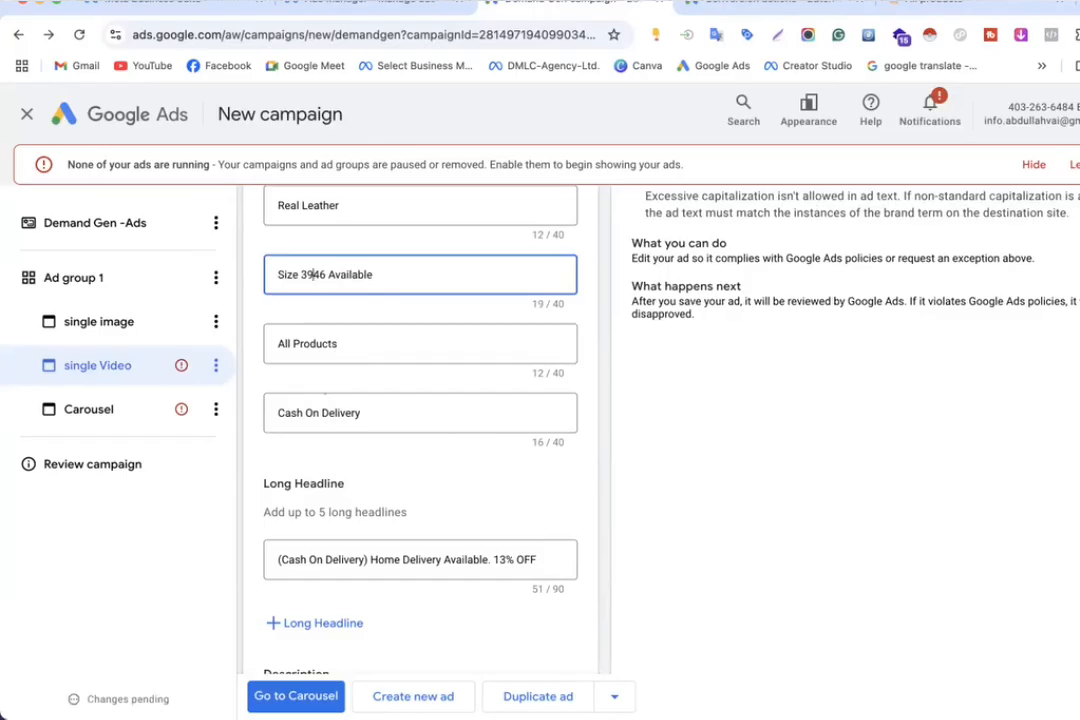
scroll(340, 278, "up", 2)
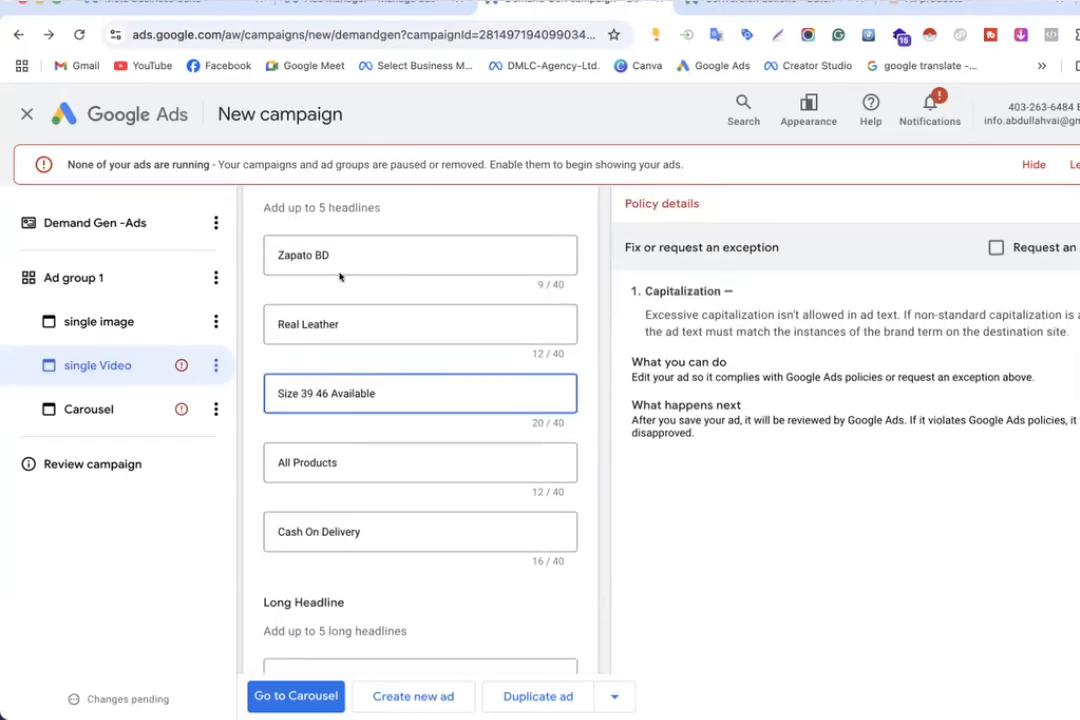
Step: Return through the Carousel ad to the campaign review and try again to publish the Demand Gen campaign
left_click(265, 697)
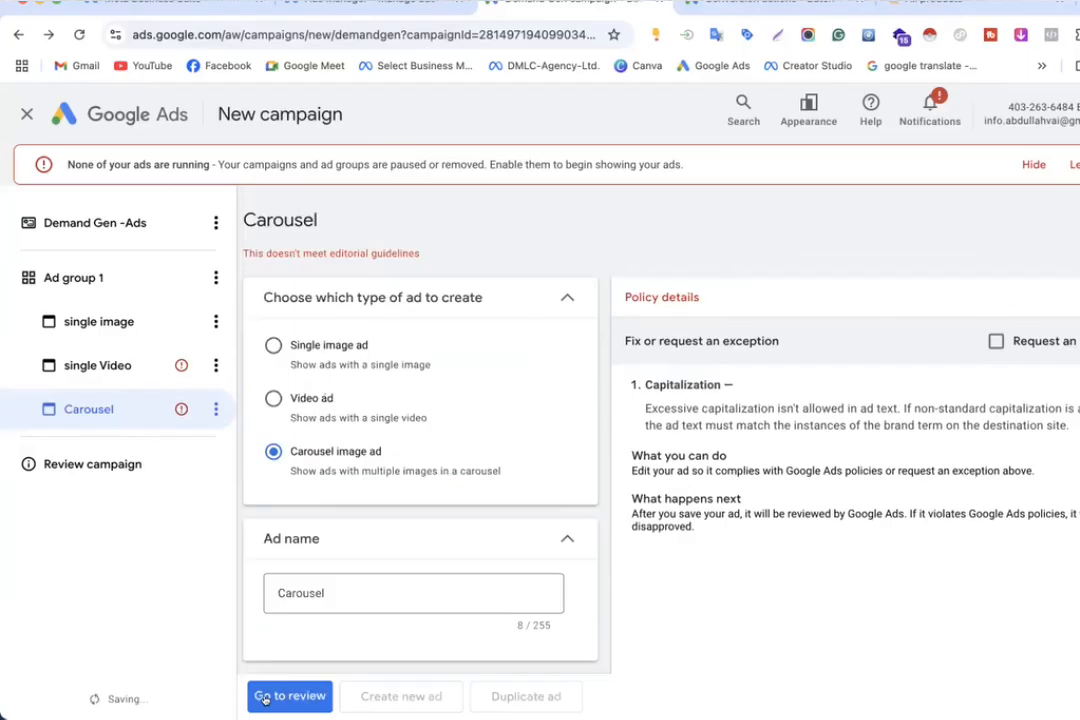
left_click(265, 697)
scroll(446, 520, "down", 4)
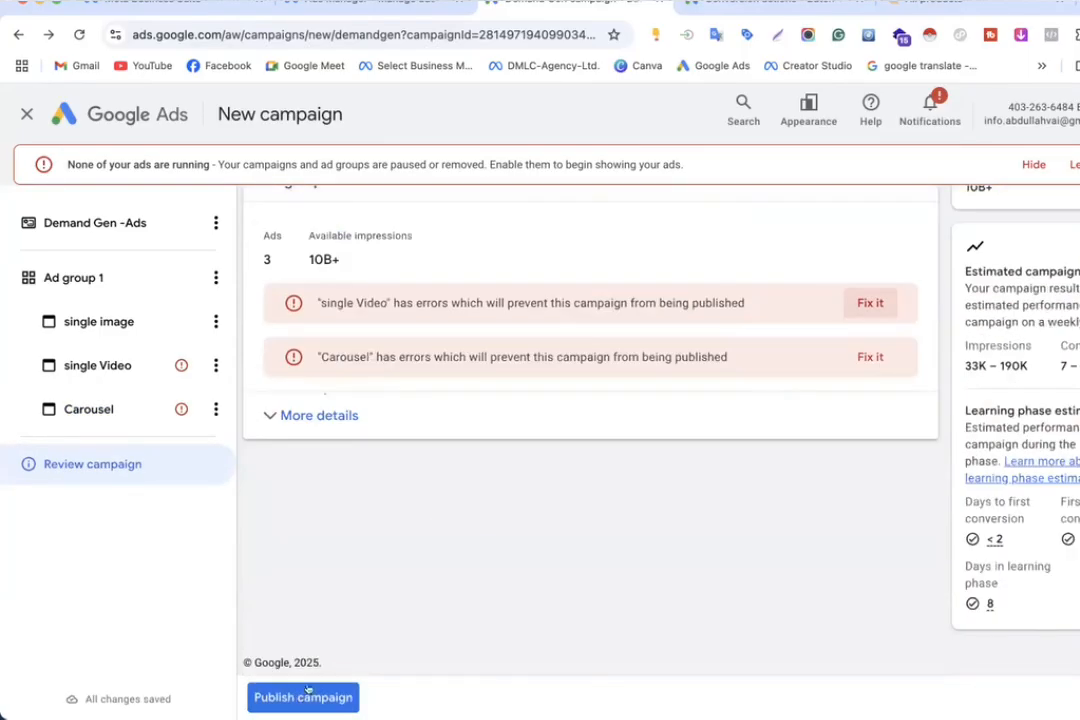
left_click(301, 699)
Step: Expand the details of Ad group 1 in the review, then open the flagged single Video ad for fixing
left_click(318, 424)
scroll(318, 429, "down", 2)
scroll(319, 429, "up", 3)
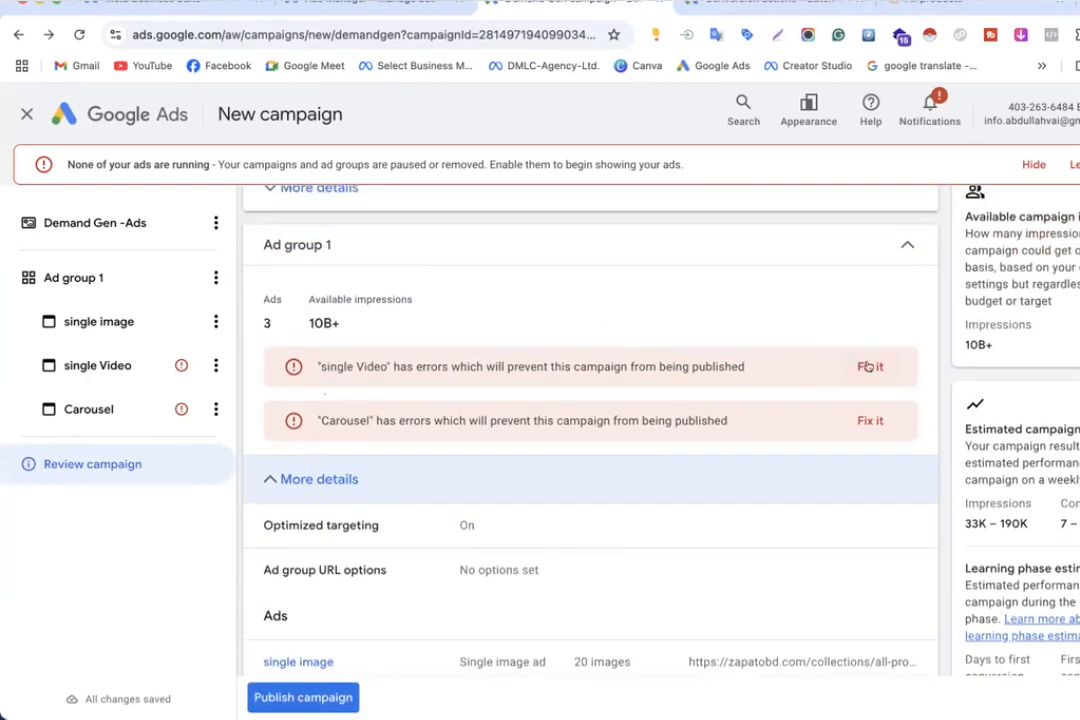
left_click(870, 367)
scroll(415, 506, "down", 10)
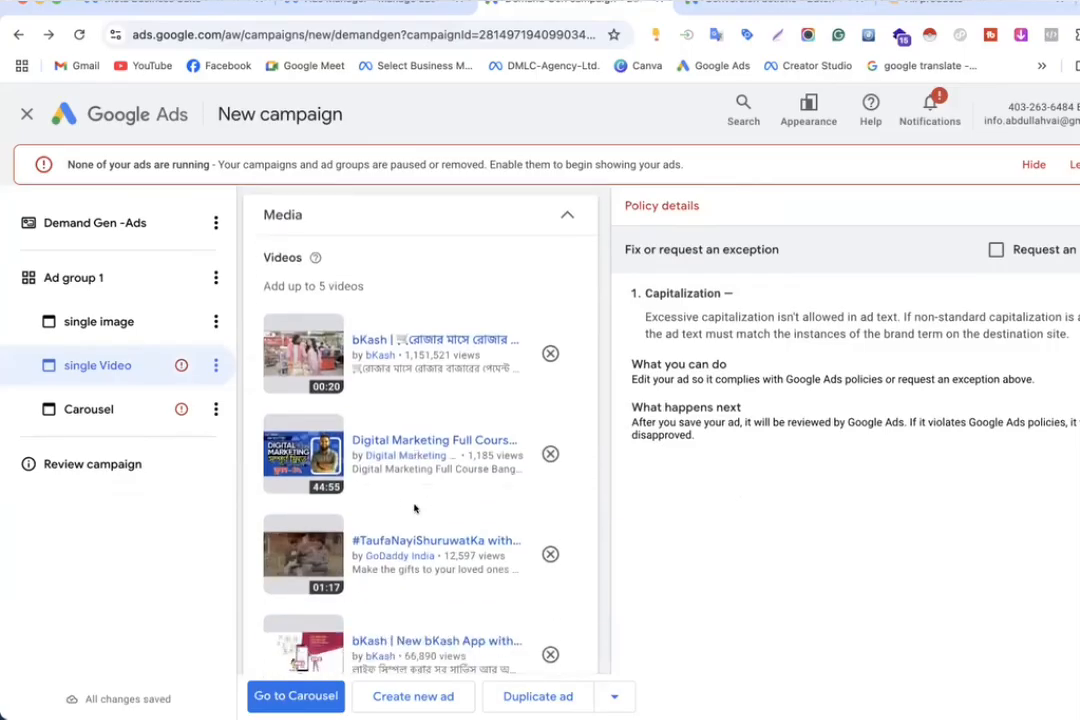
Step: Remove the parentheses from the single Video ad's long headline and change OFF to Off, giving Cash On Delivery Home Delivery Available. 13% Off
scroll(414, 506, "down", 7)
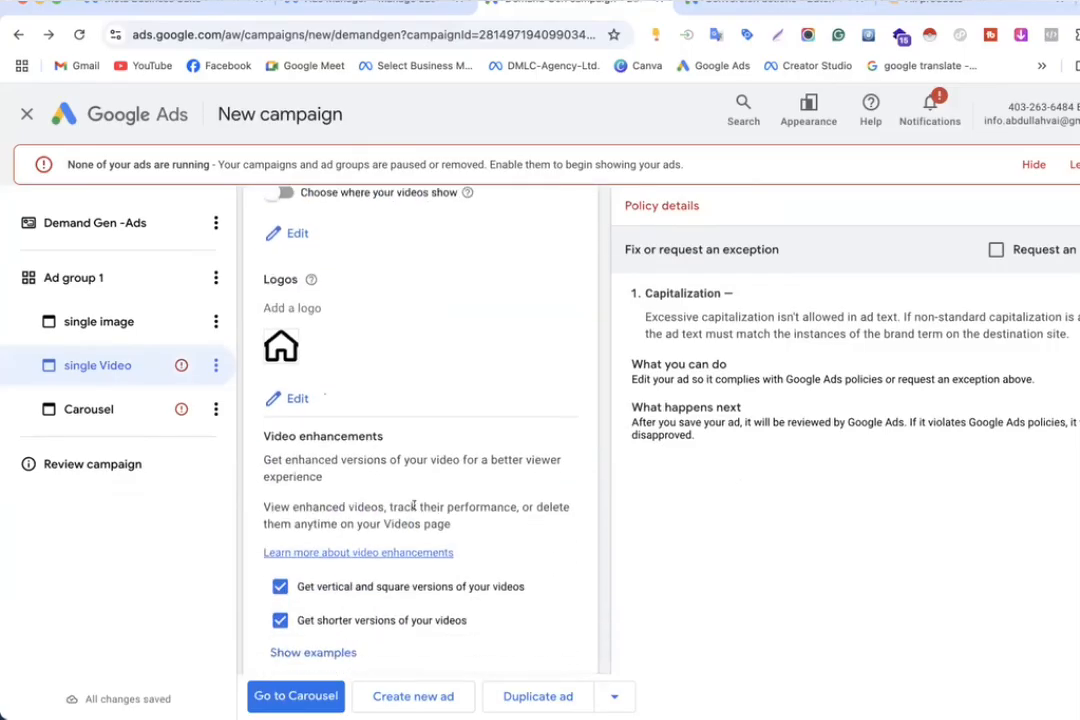
scroll(414, 506, "down", 3)
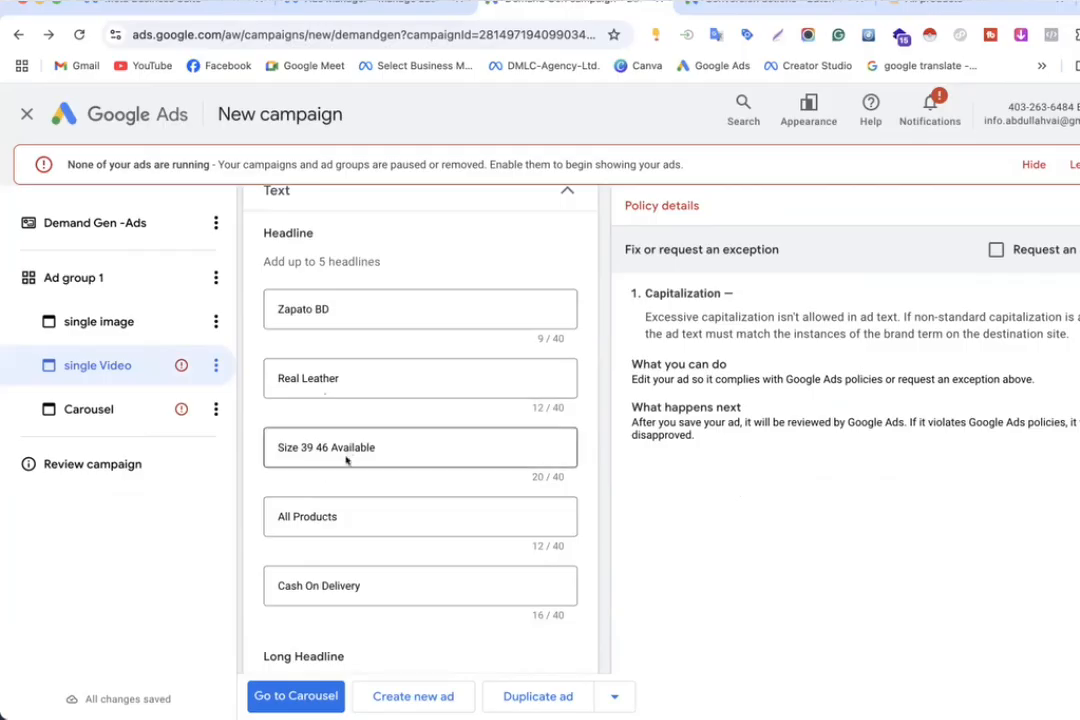
scroll(369, 580, "down", 2)
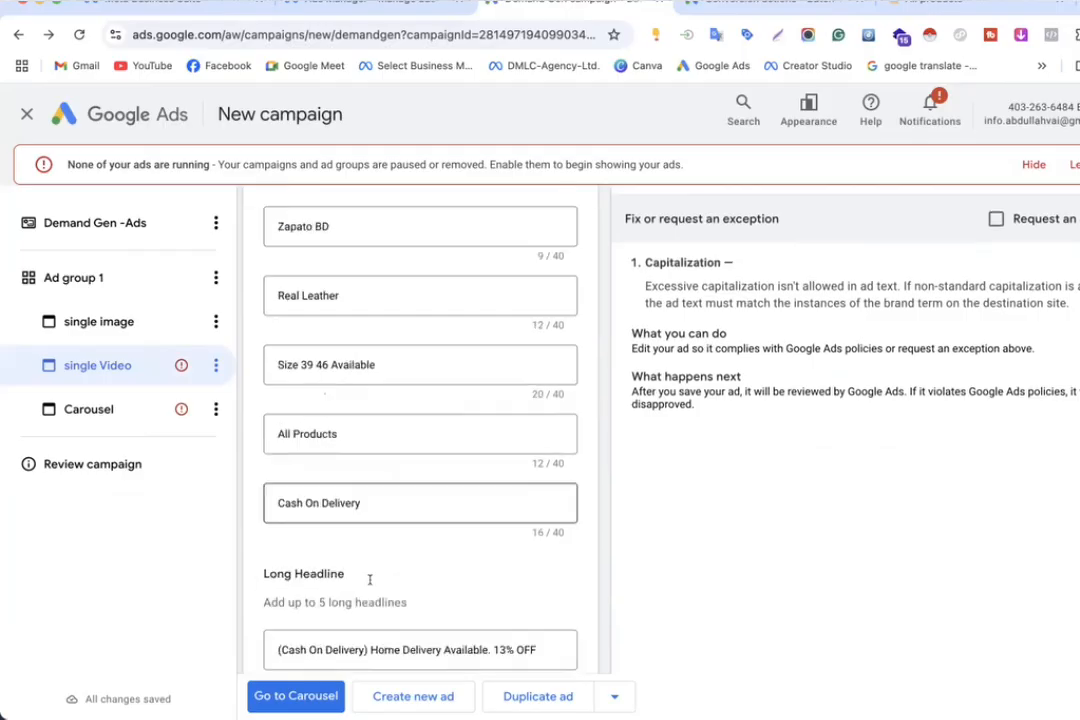
left_click(280, 530)
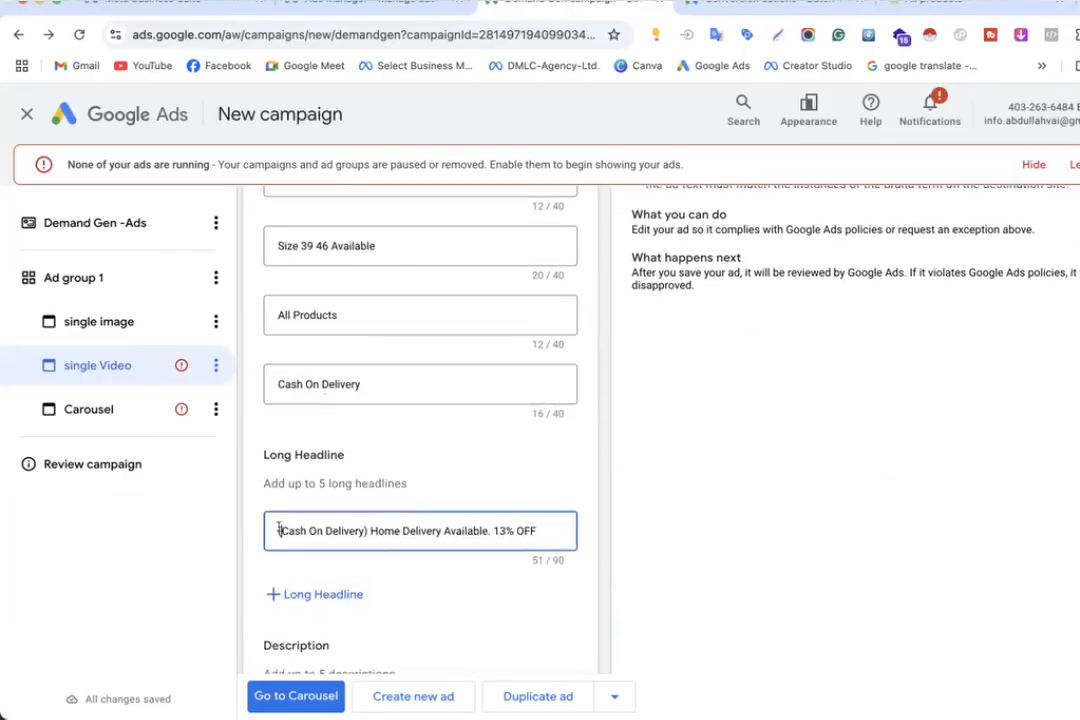
key("BackSpace")
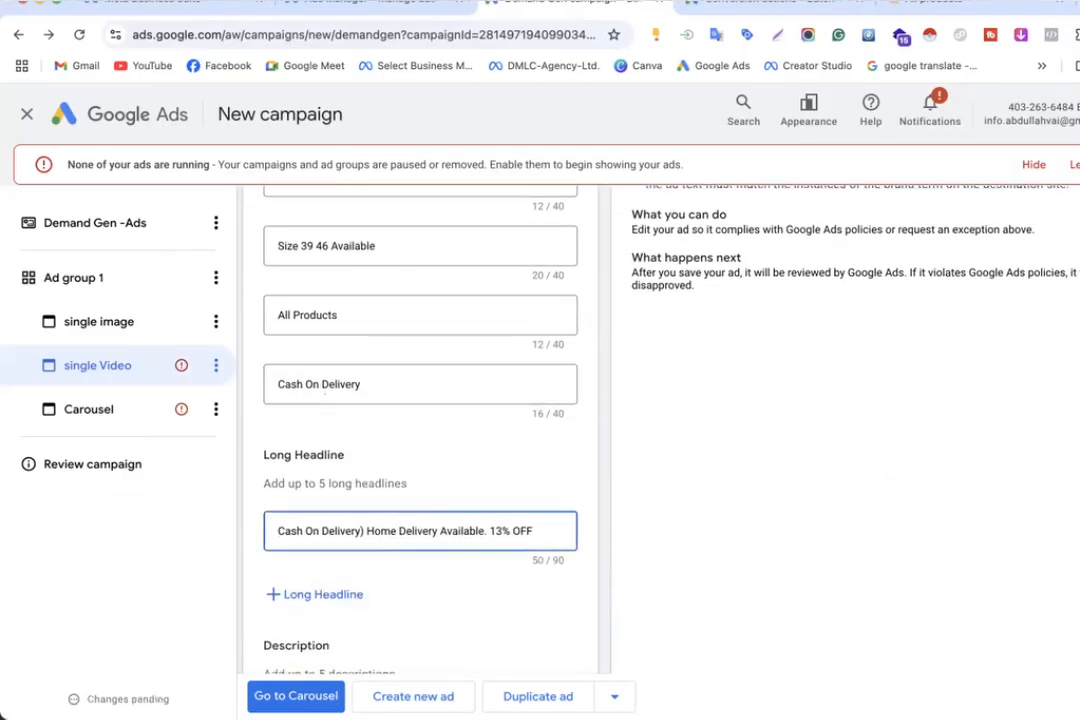
left_click(362, 531)
key("BackSpace")
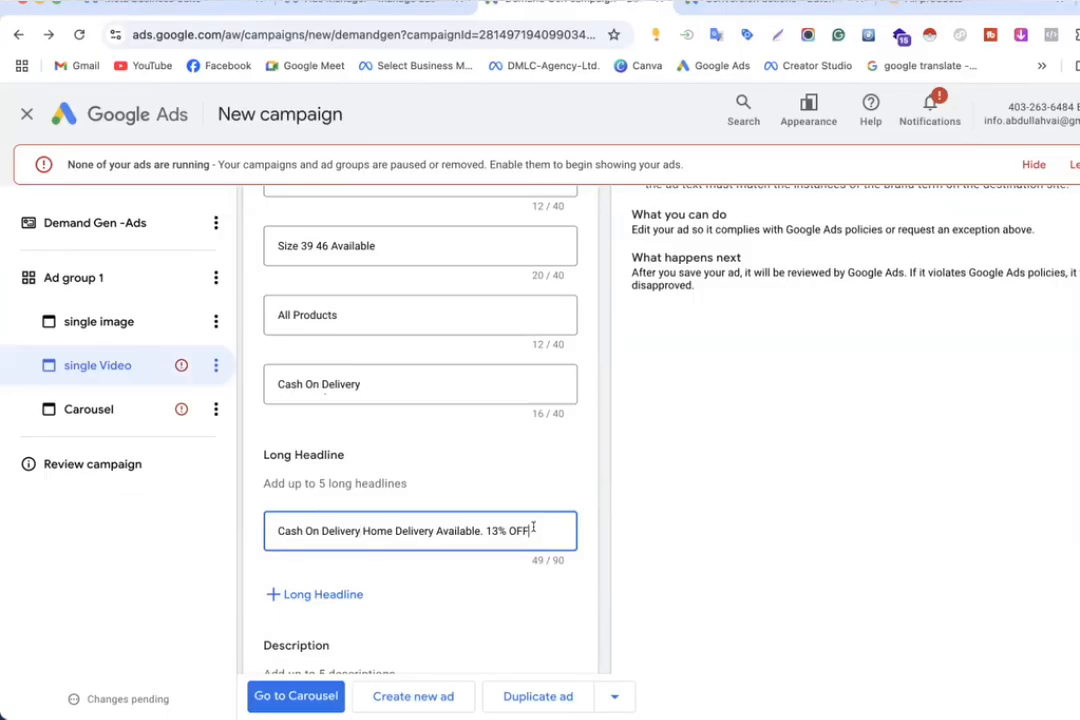
type("ff")
Step: Change OFF to Off in the Carousel ad's description so it reads (Cash On Delivery) Home Delivery Available. 13% Off
left_click(88, 412)
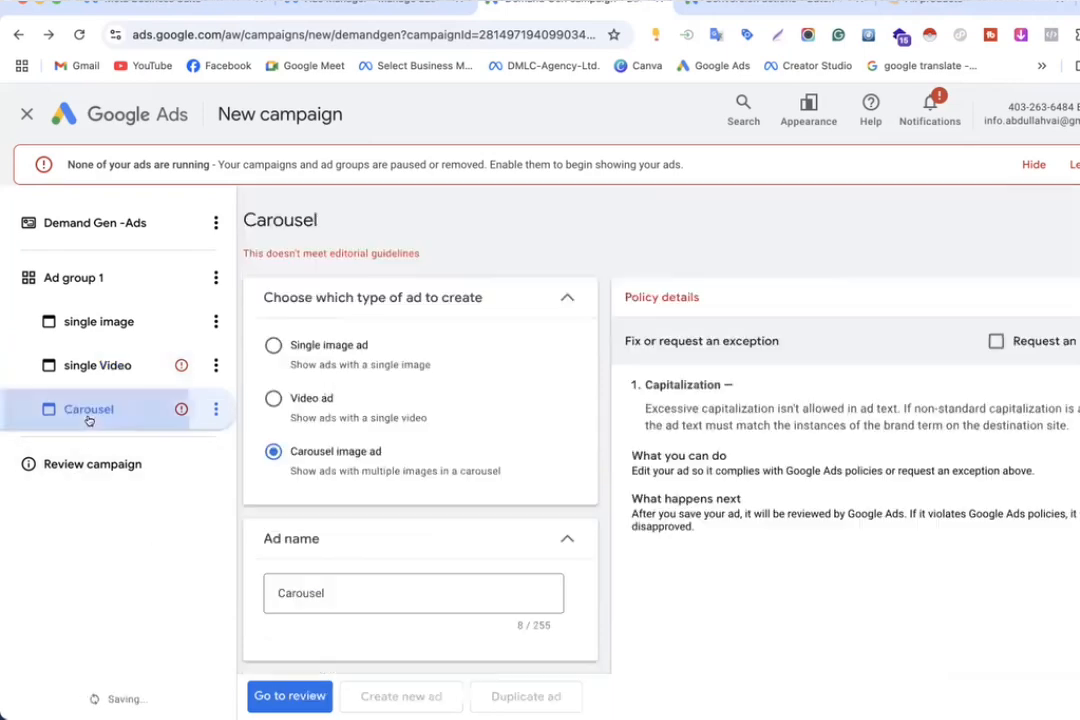
scroll(434, 540, "down", 10)
left_click(535, 388)
key("BackSpace")
key("BackSpace")
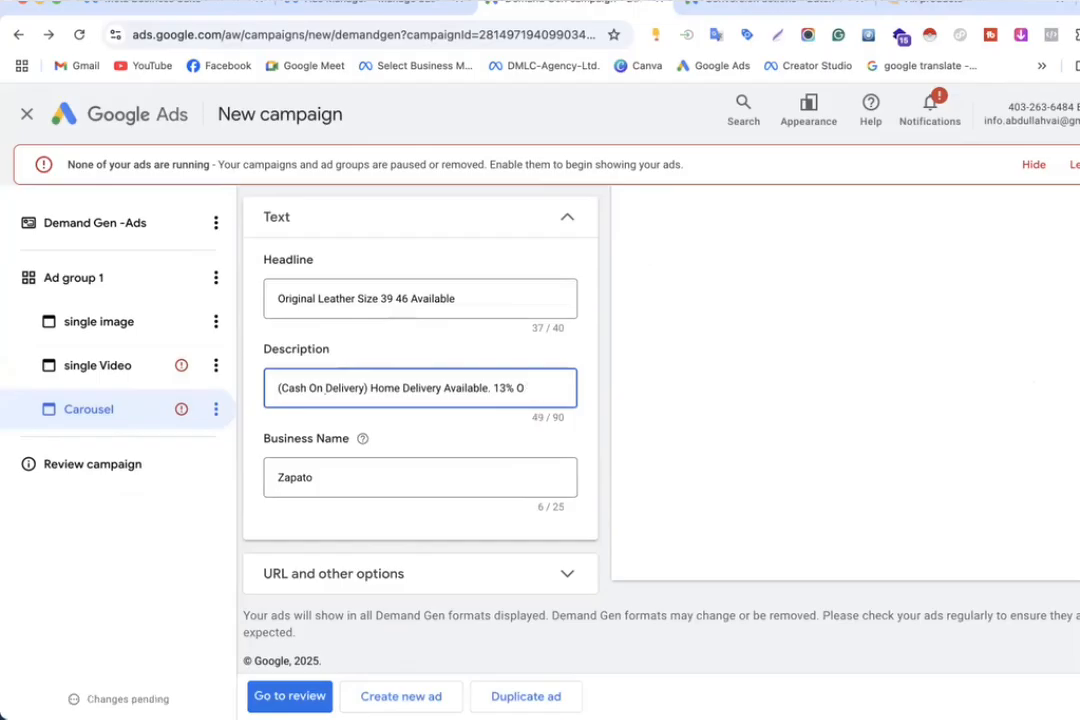
type("ff")
Step: Return to the campaign review and publish the Demand Gen campaign
left_click(290, 696)
left_click(287, 697)
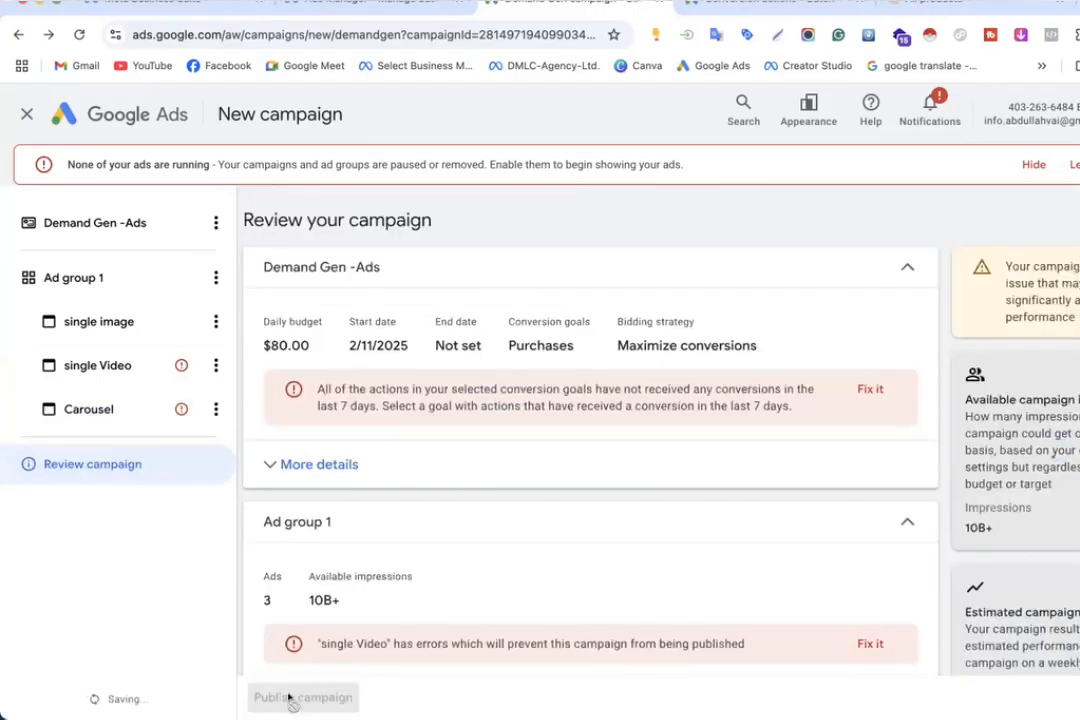
scroll(509, 504, "down", 5)
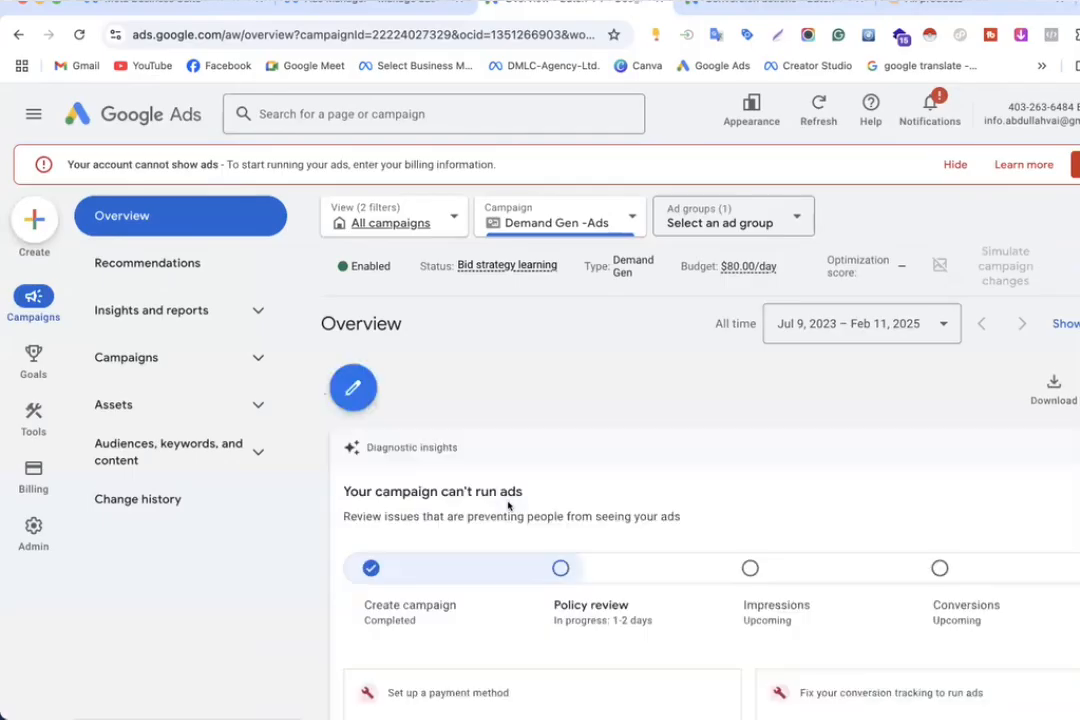
Step: Open the campaigns list and go into Demand Gen -Ads to view its ad groups
scroll(508, 506, "down", 1)
left_click(118, 357)
left_click(186, 404)
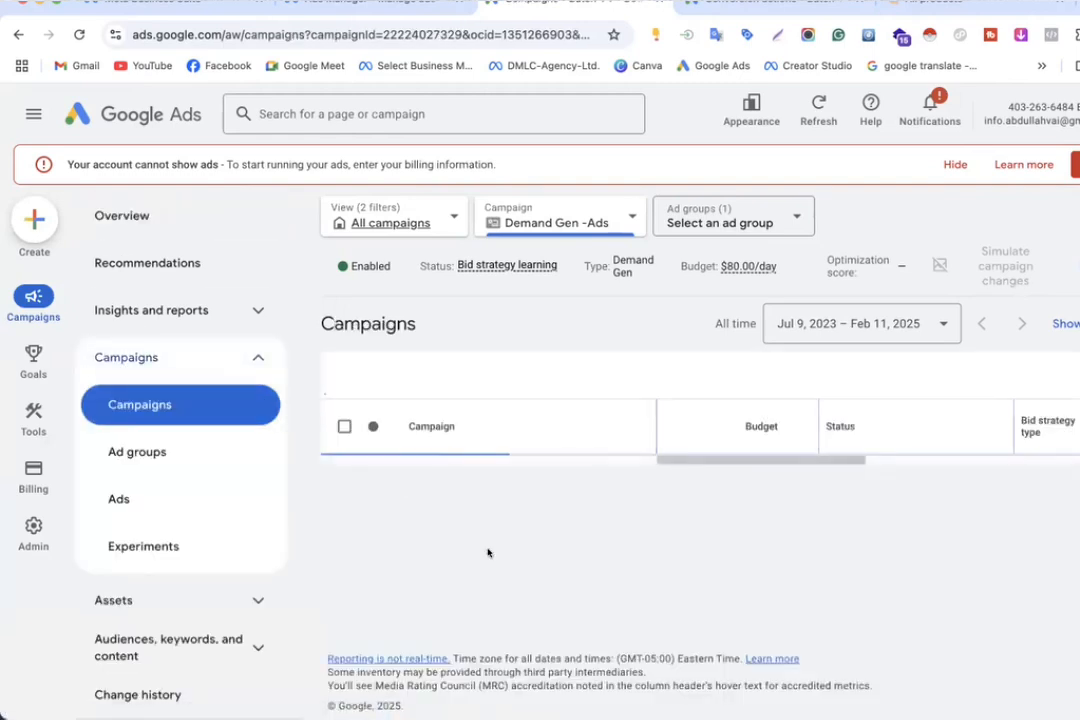
scroll(520, 515, "down", 1)
scroll(528, 602, "down", 1)
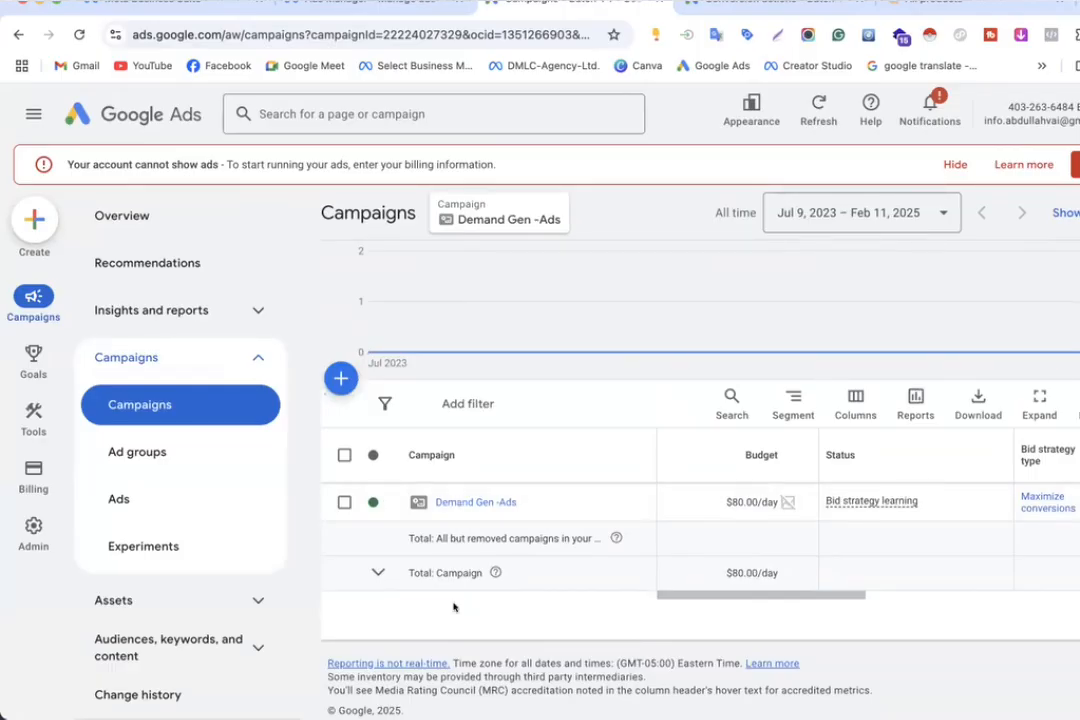
left_click(462, 503)
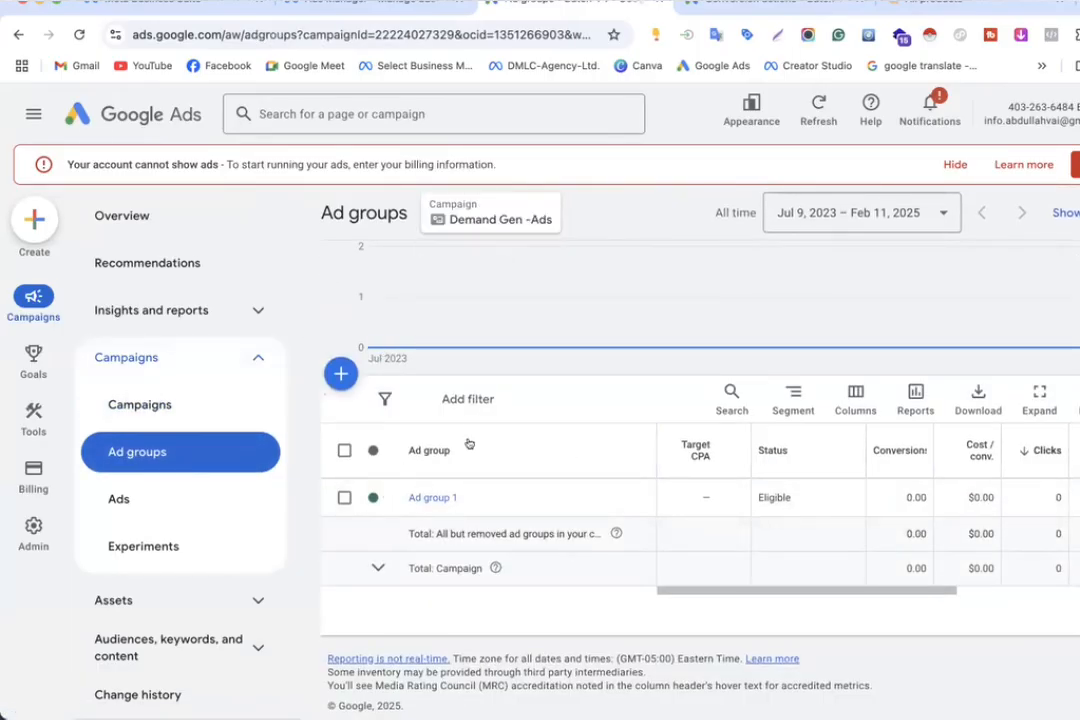
left_click(341, 373)
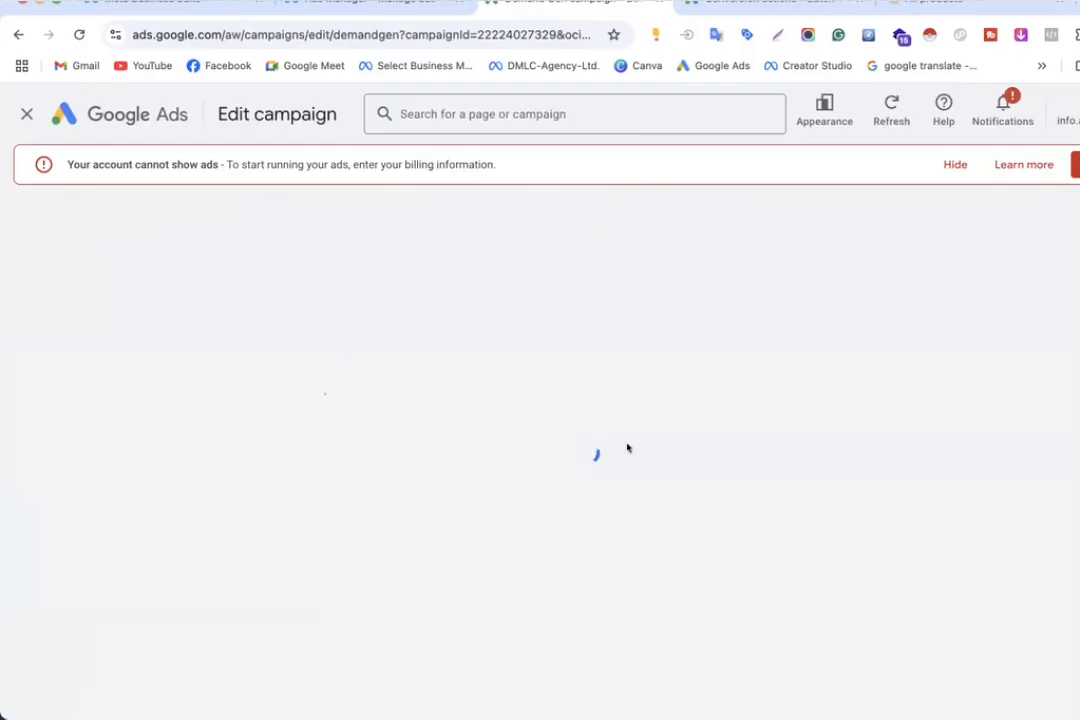
scroll(627, 446, "down", 5)
scroll(626, 413, "up", 5)
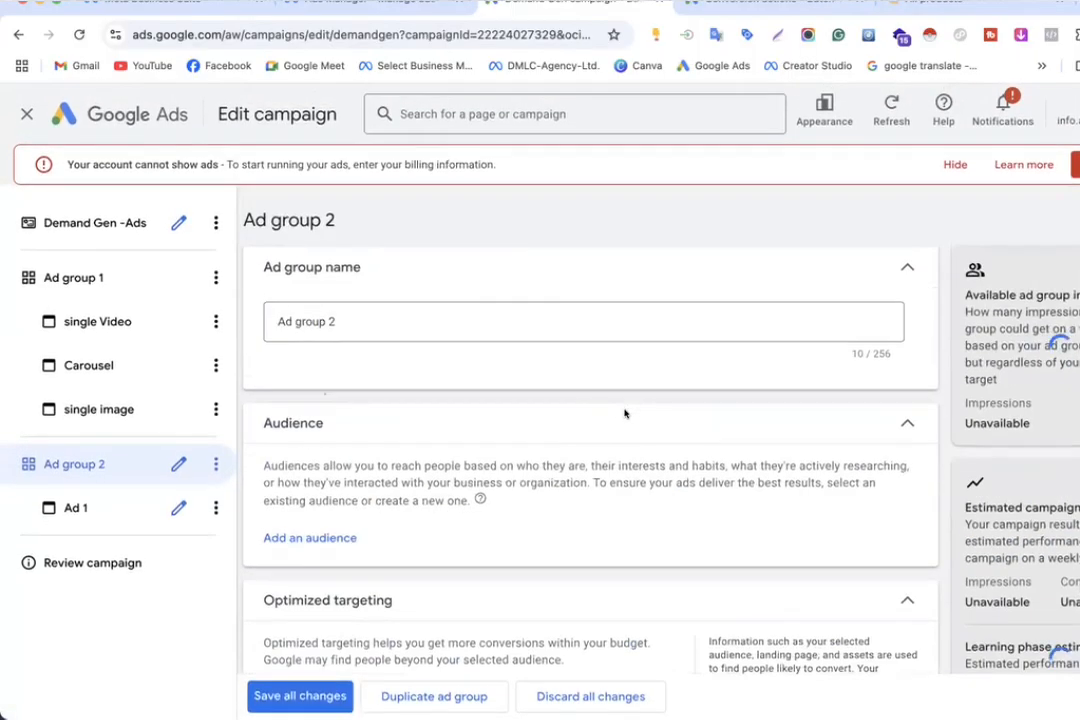
left_click(26, 115)
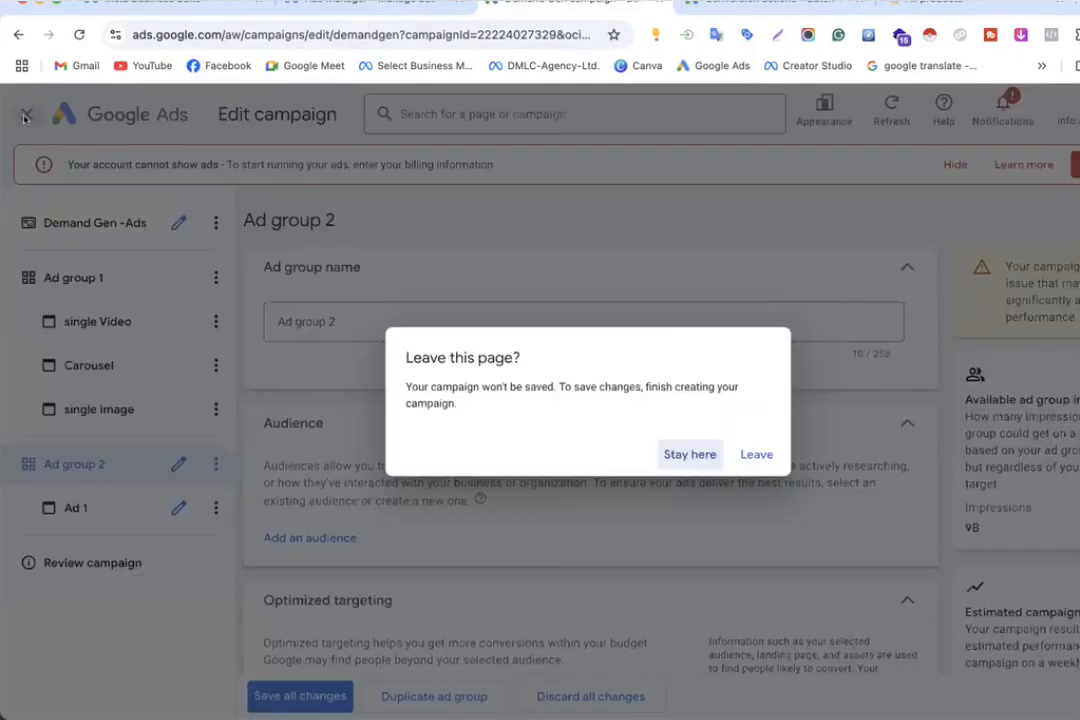
left_click(688, 455)
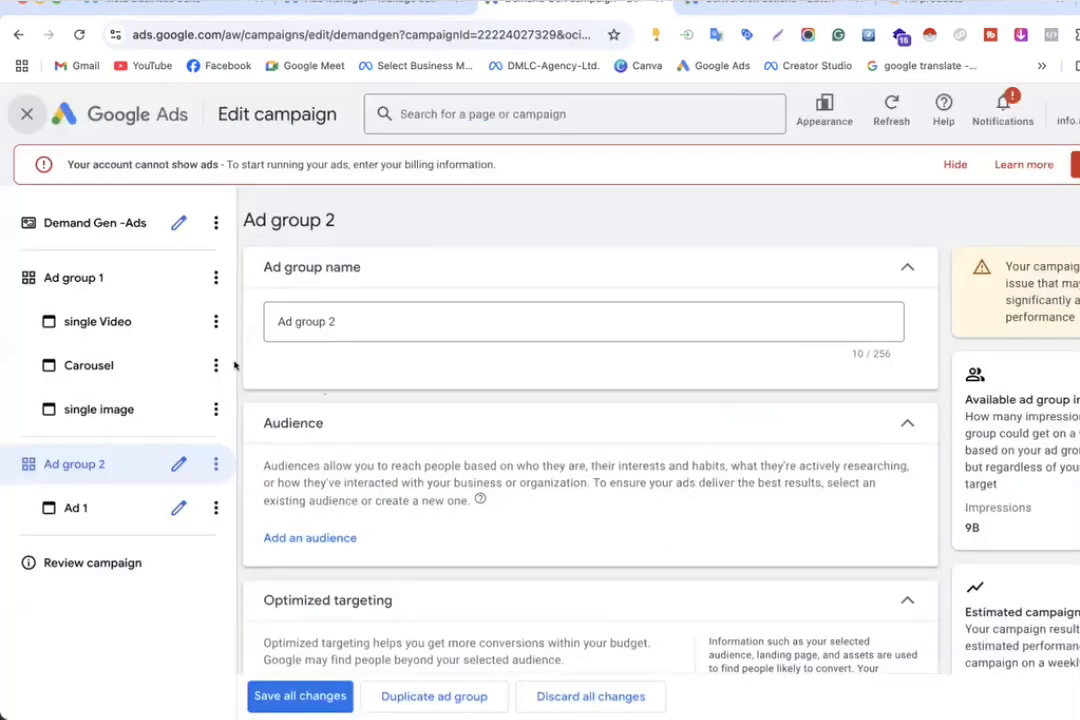
left_click(30, 118)
left_click(752, 448)
scroll(745, 447, "down", 3)
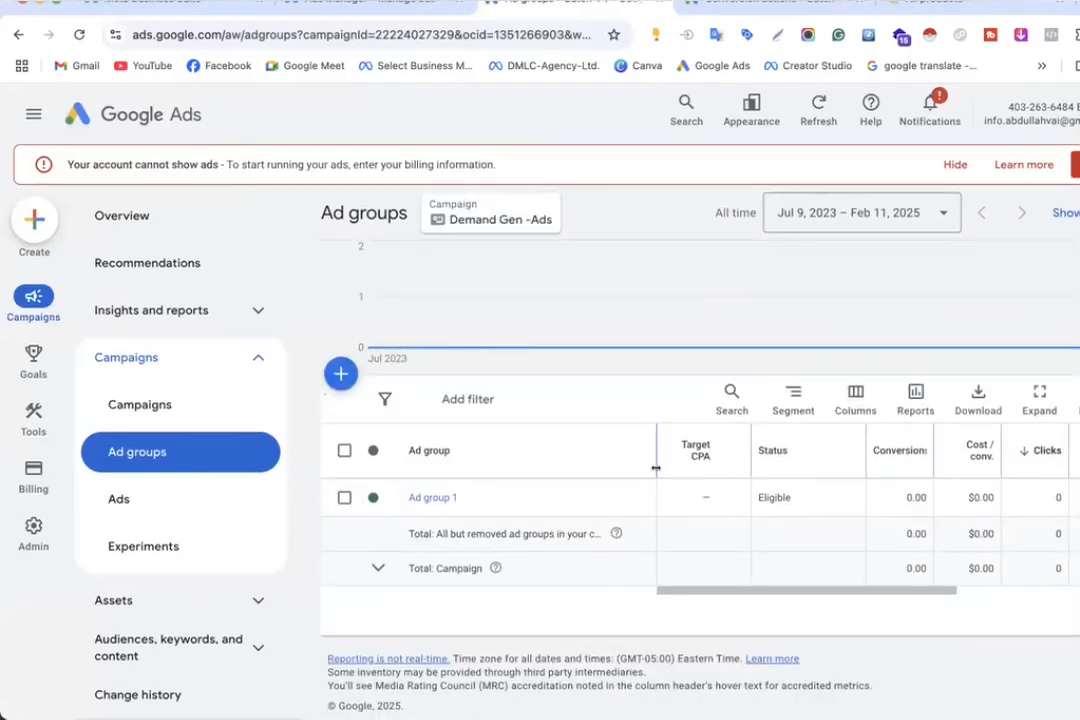
Step: Look through the ads of the Demand Gen -Ads campaign and the overview of all campaigns
left_click(148, 488)
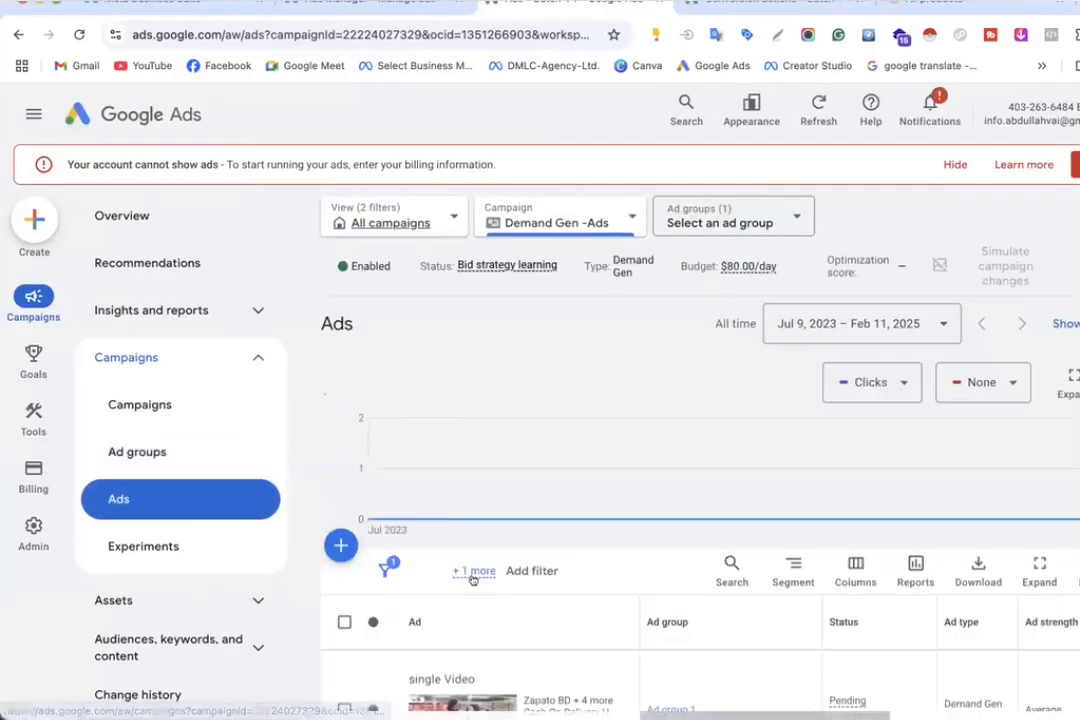
scroll(472, 535, "down", 5)
scroll(472, 540, "up", 5)
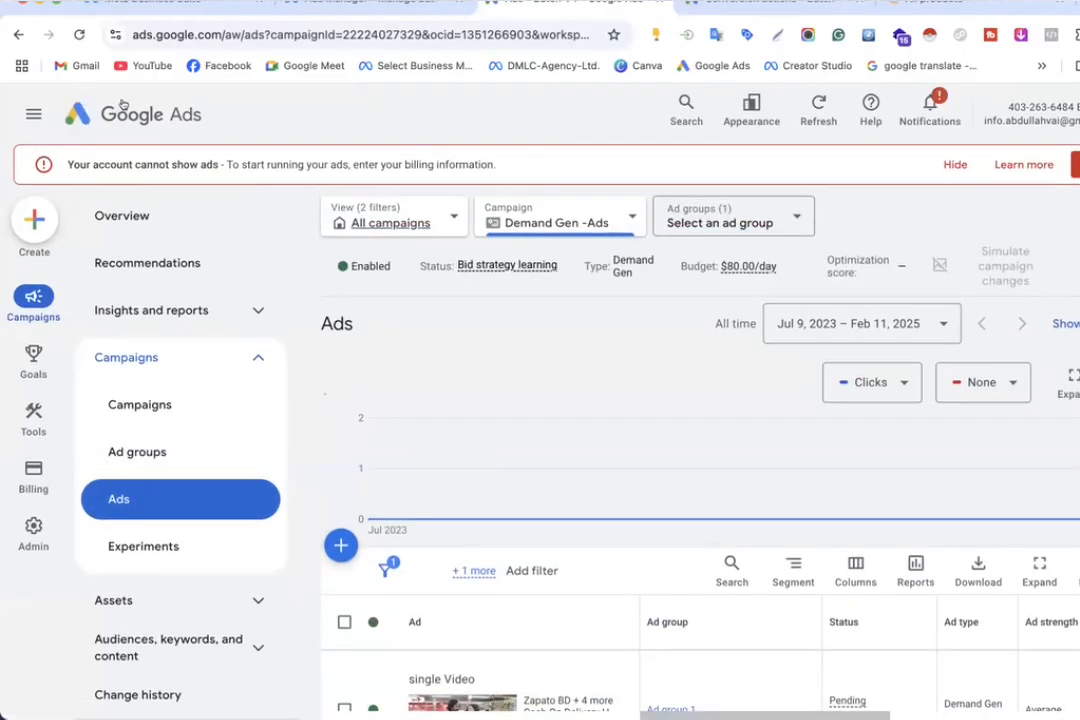
left_click(120, 108)
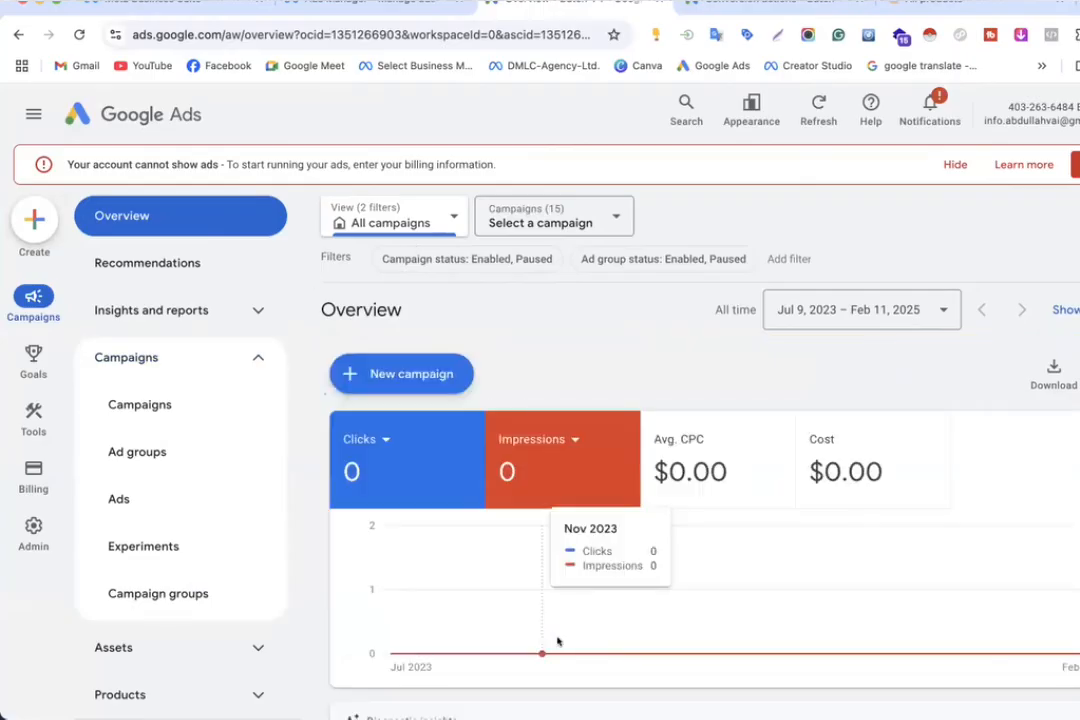
scroll(558, 641, "down", 15)
scroll(558, 641, "up", 15)
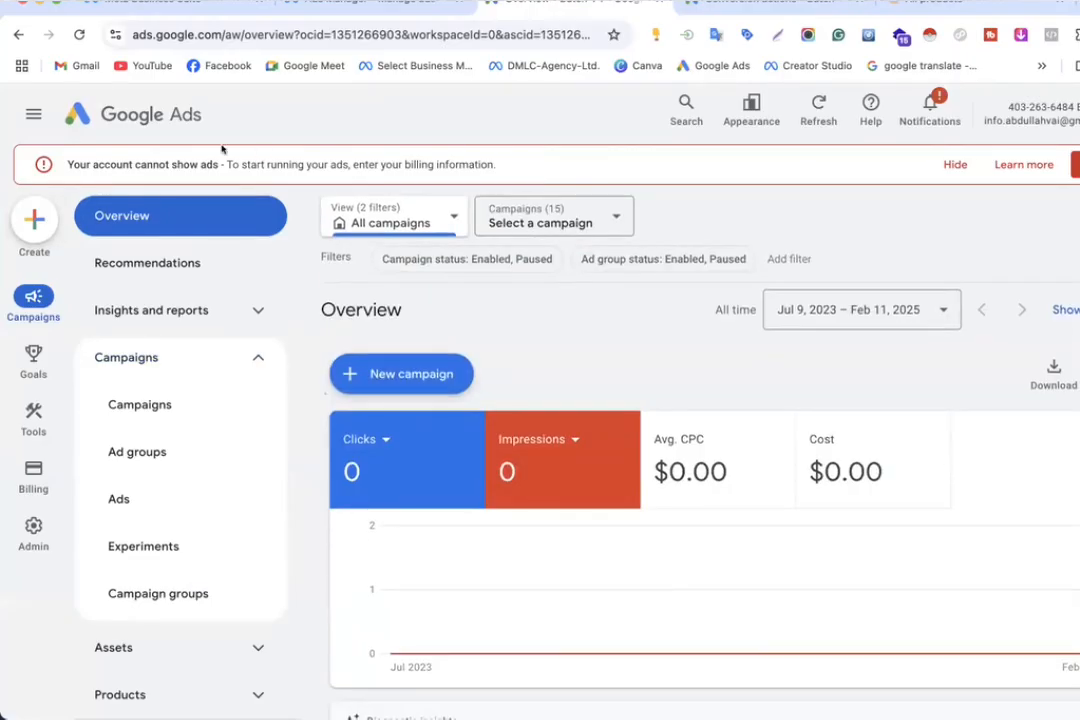
Step: Collapse the page navigation, check the account notifications and close them
left_click(33, 113)
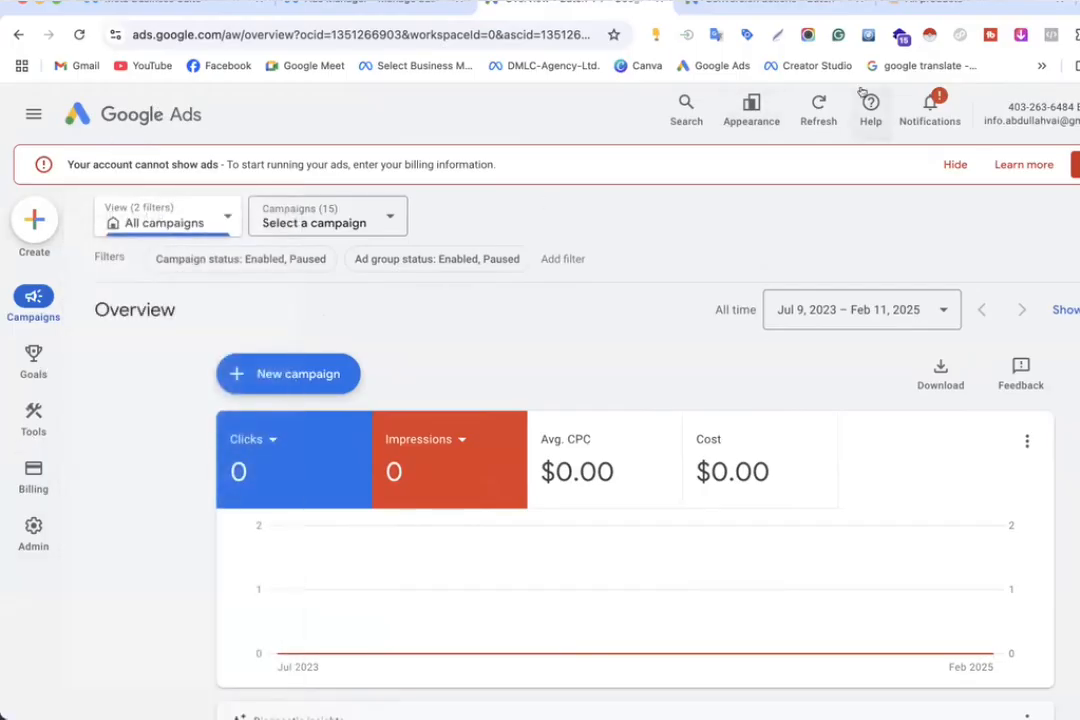
left_click(929, 108)
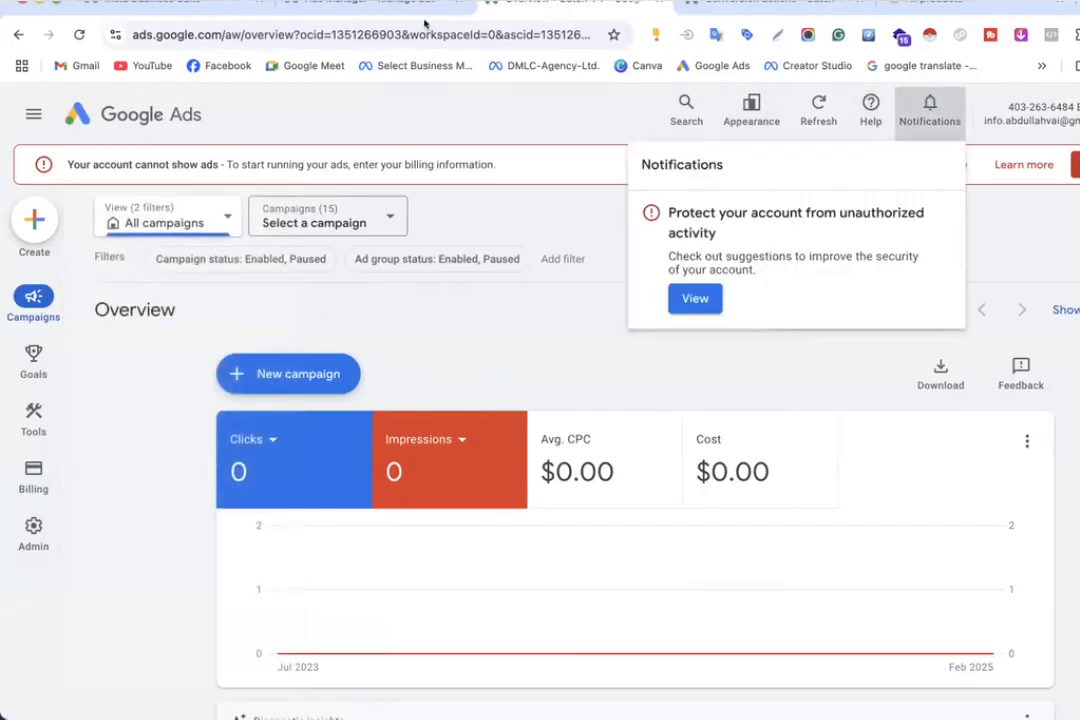
left_click(104, 108)
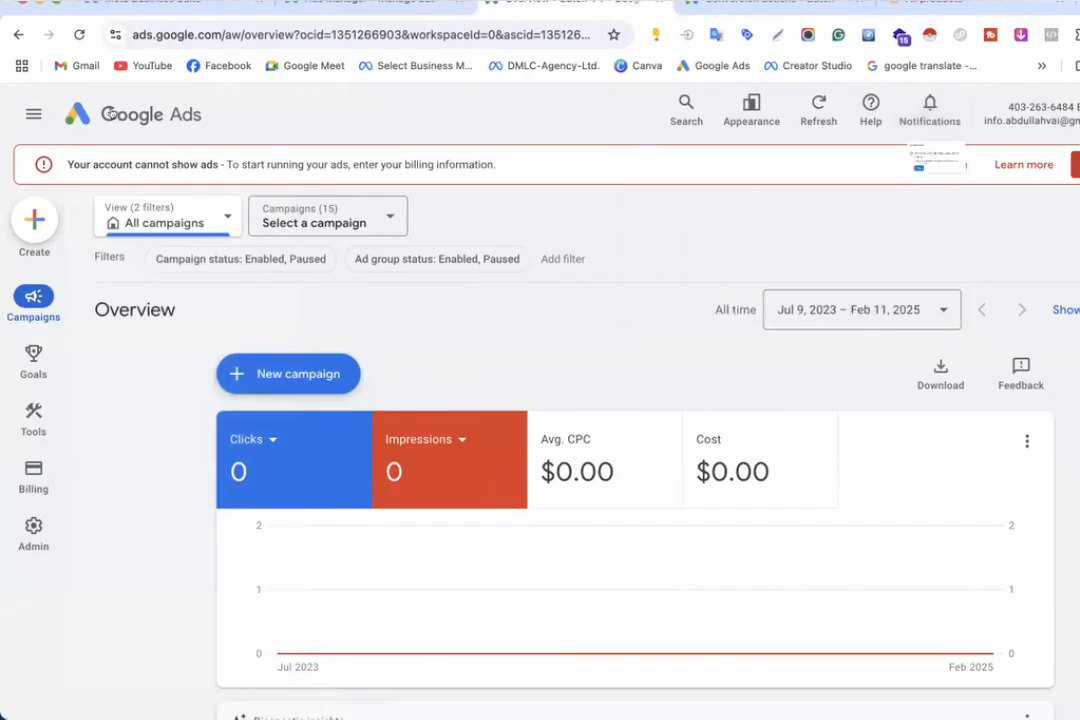